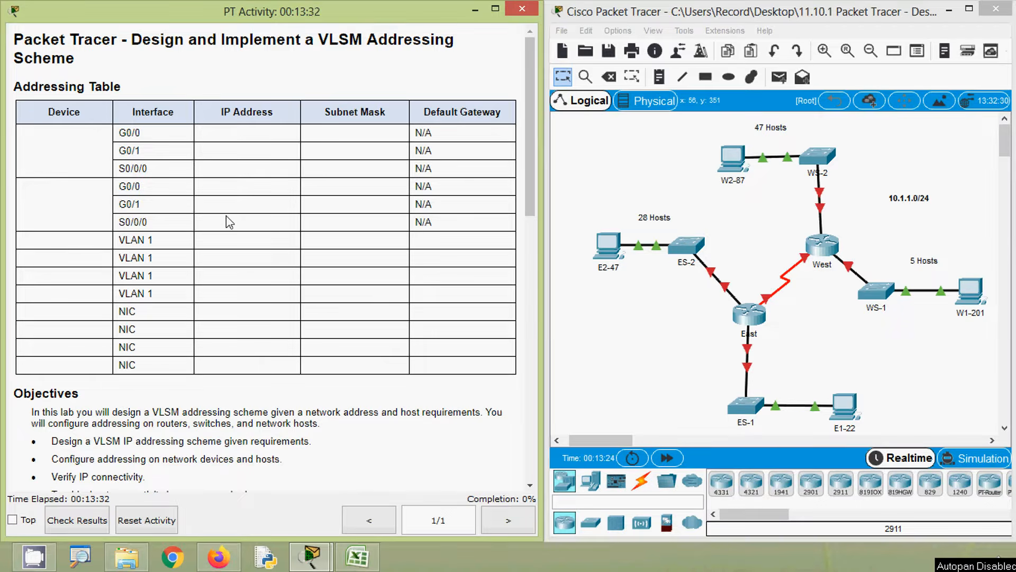
- Read the activity instructions down to the Host Requirements table with its LAN and Number of Addresses Required columns
{"action": "scroll", "coordinate": [245, 277], "scroll_direction": "down", "scroll_amount": 3}
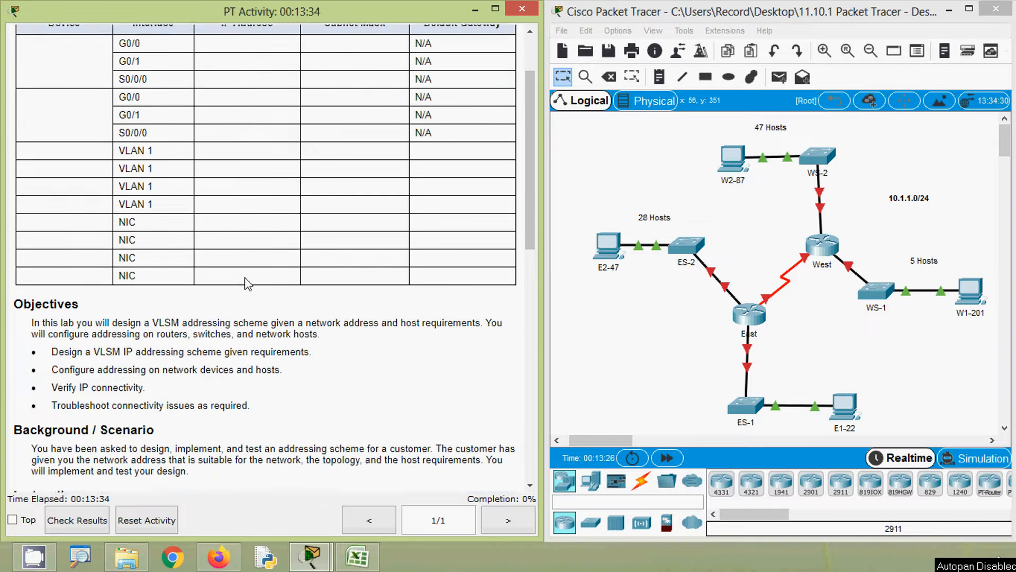
{"action": "scroll", "coordinate": [244, 283], "scroll_direction": "down", "scroll_amount": 3}
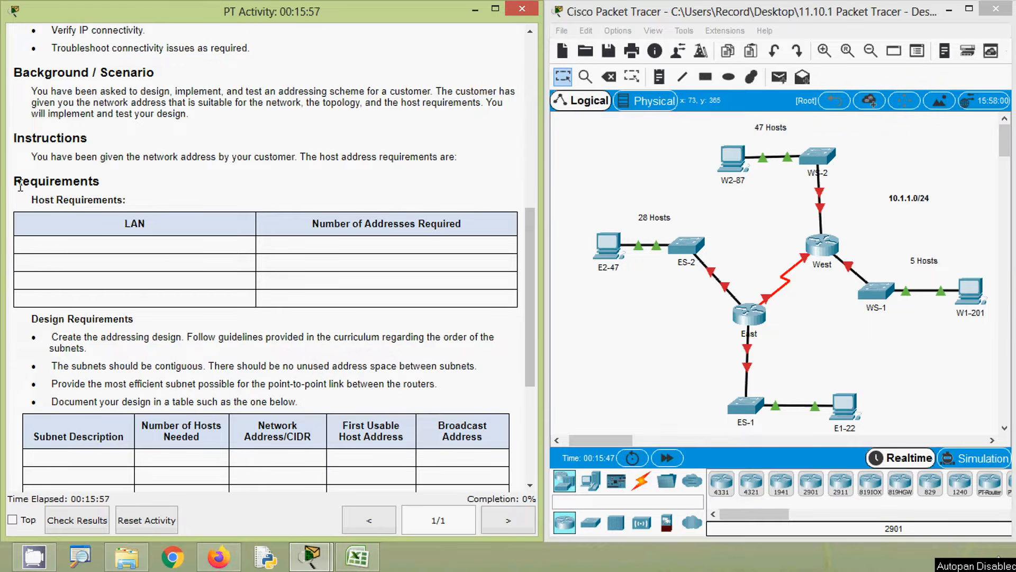
{"action": "double_click", "coordinate": [83, 183]}
{"action": "left_click", "coordinate": [101, 197]}
{"action": "left_click_drag", "start_coordinate": [31, 200], "coordinate": [144, 224]}
{"action": "left_click_drag", "start_coordinate": [311, 224], "coordinate": [463, 226]}
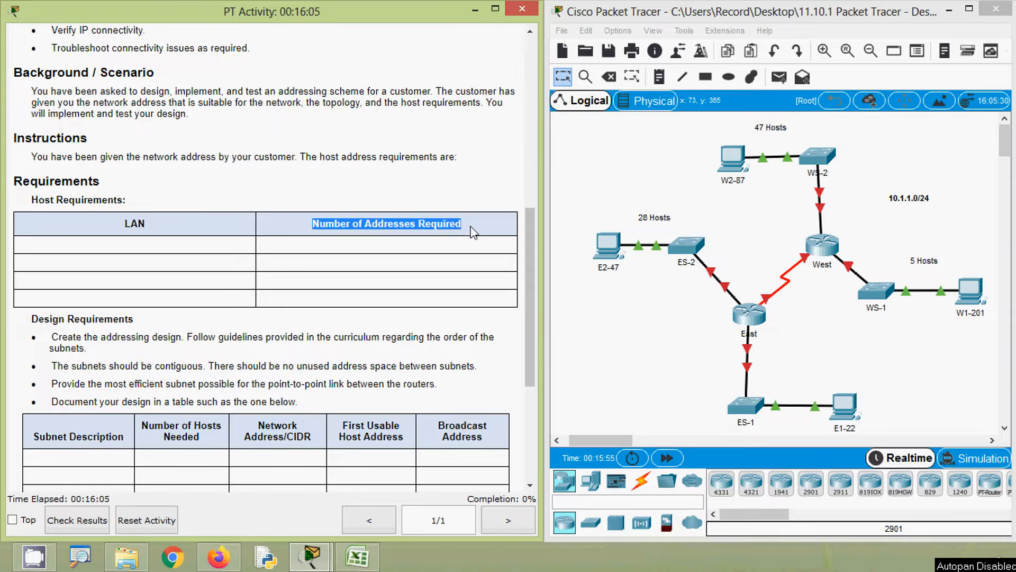
{"action": "left_click", "coordinate": [466, 228]}
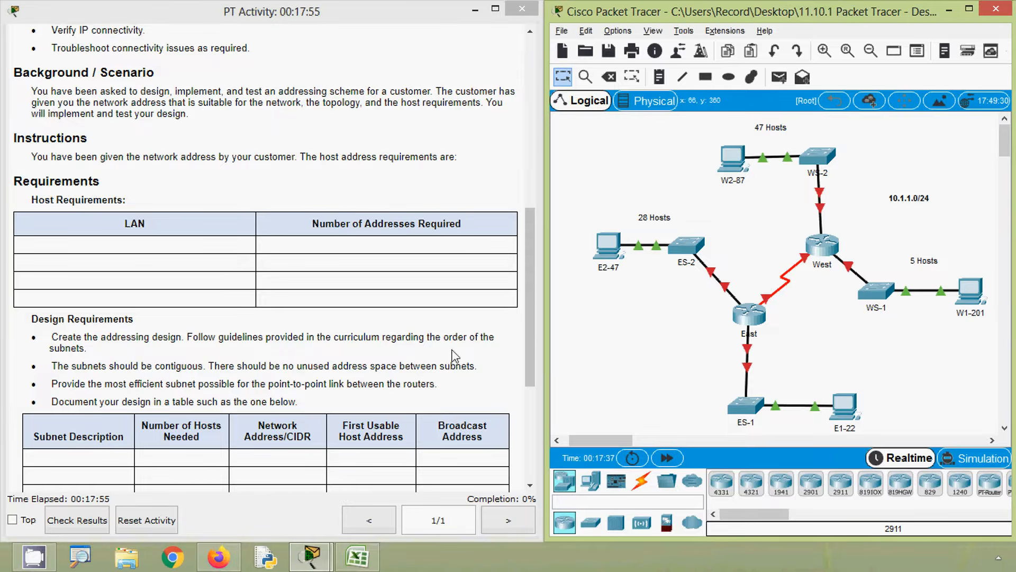
{"action": "key", "text": "alt+a"}
- Draw a rectangle with pink fill #ffcbdc around the ES-1 and E1-22 LAN below the East router
{"action": "left_click", "coordinate": [754, 84]}
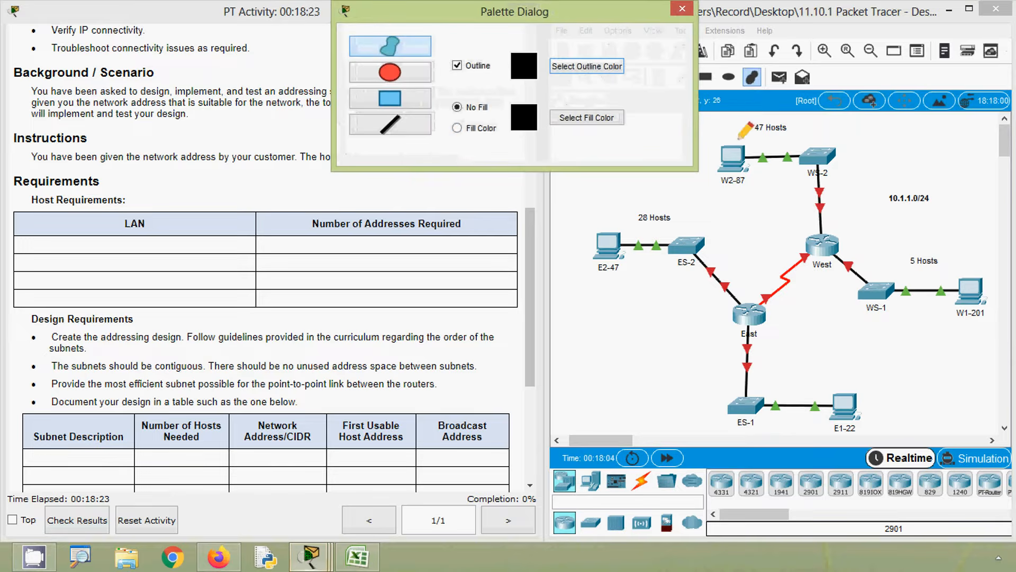
{"action": "left_click", "coordinate": [475, 129]}
{"action": "left_click", "coordinate": [587, 117]}
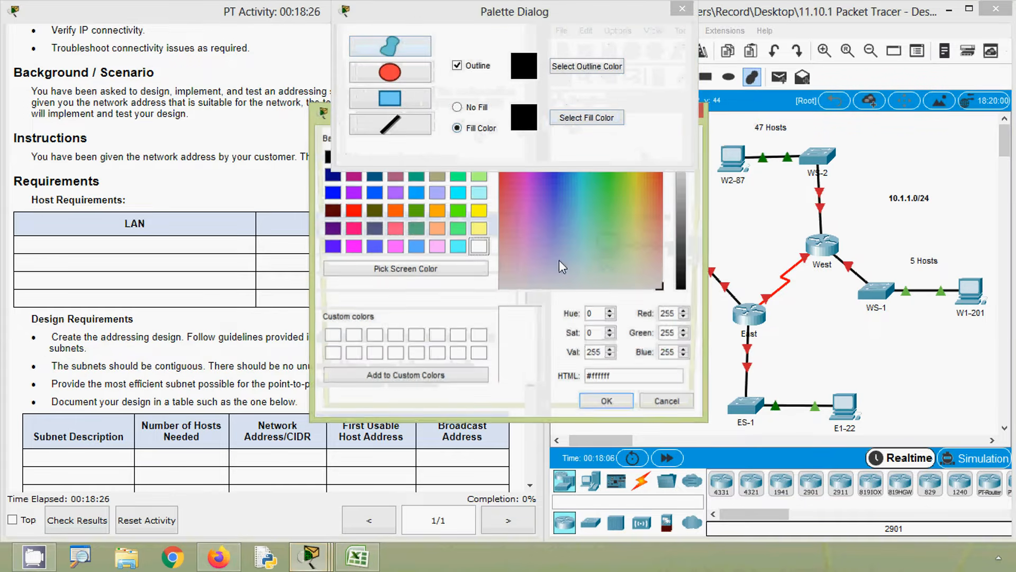
{"action": "left_click", "coordinate": [510, 261]}
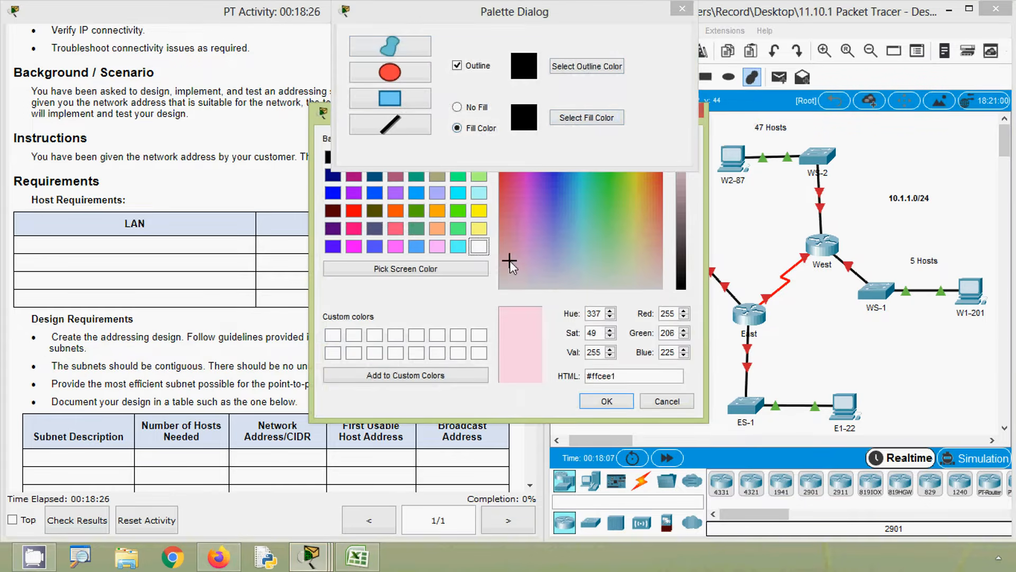
{"action": "left_click", "coordinate": [606, 400]}
{"action": "left_click_drag", "start_coordinate": [523, 31], "coordinate": [350, 82]}
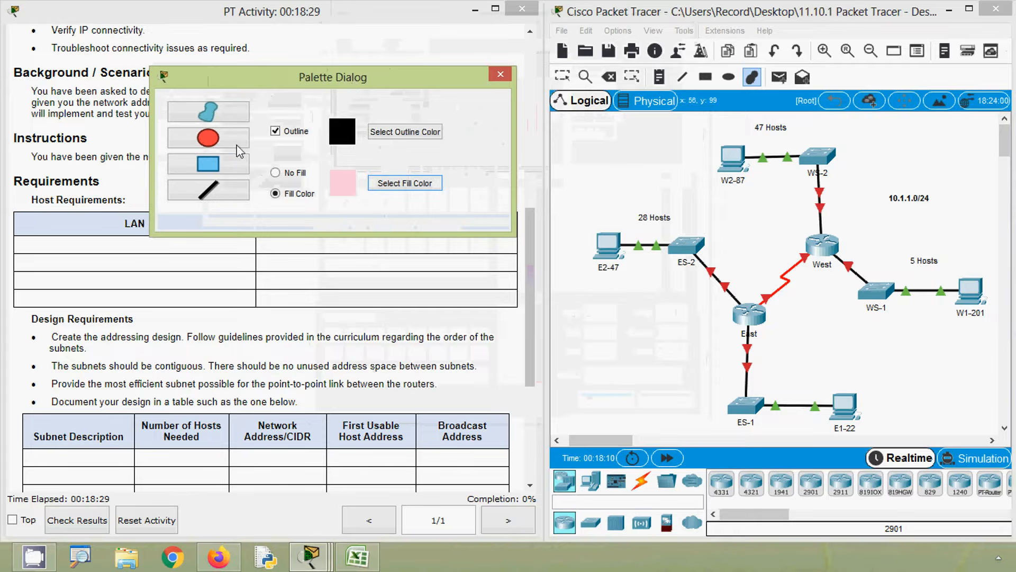
{"action": "left_click", "coordinate": [208, 164]}
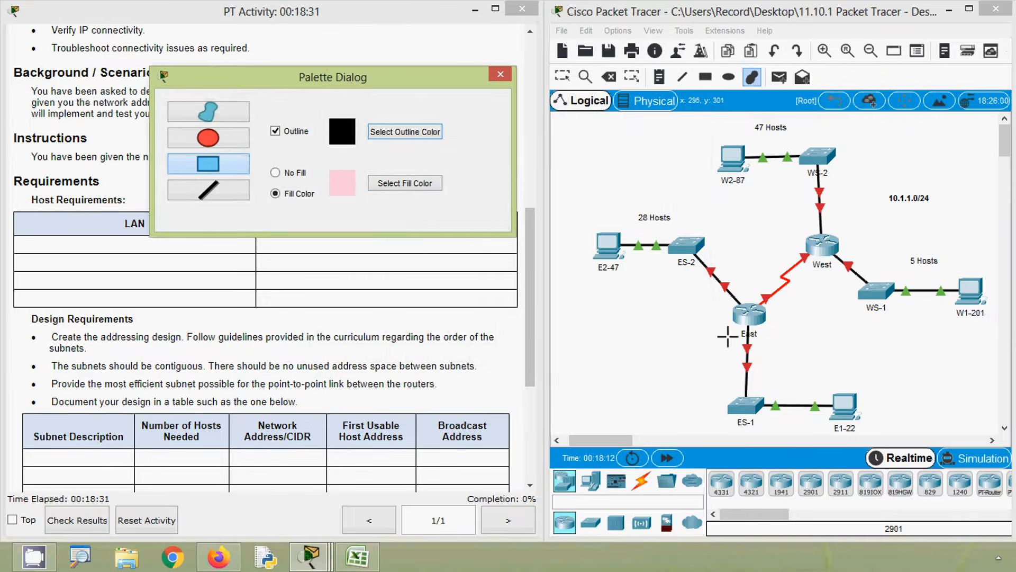
{"action": "left_click_drag", "start_coordinate": [731, 332], "coordinate": [873, 434]}
- Draw a rectangle with blue fill #9ca1ff around the 28-host LAN of E2-47 and ES-2
{"action": "left_click", "coordinate": [407, 186]}
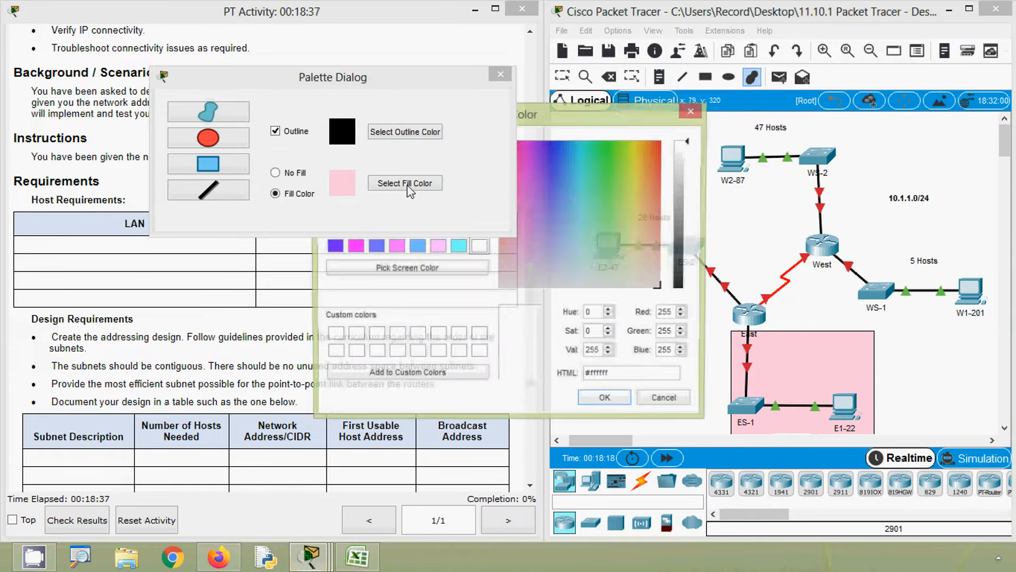
{"action": "left_click", "coordinate": [551, 234]}
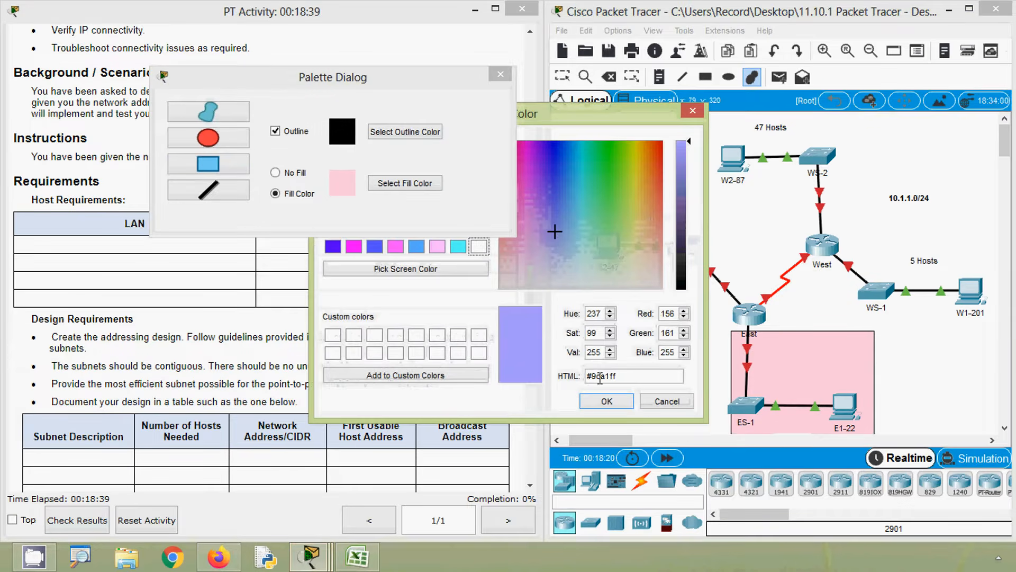
{"action": "left_click", "coordinate": [607, 401]}
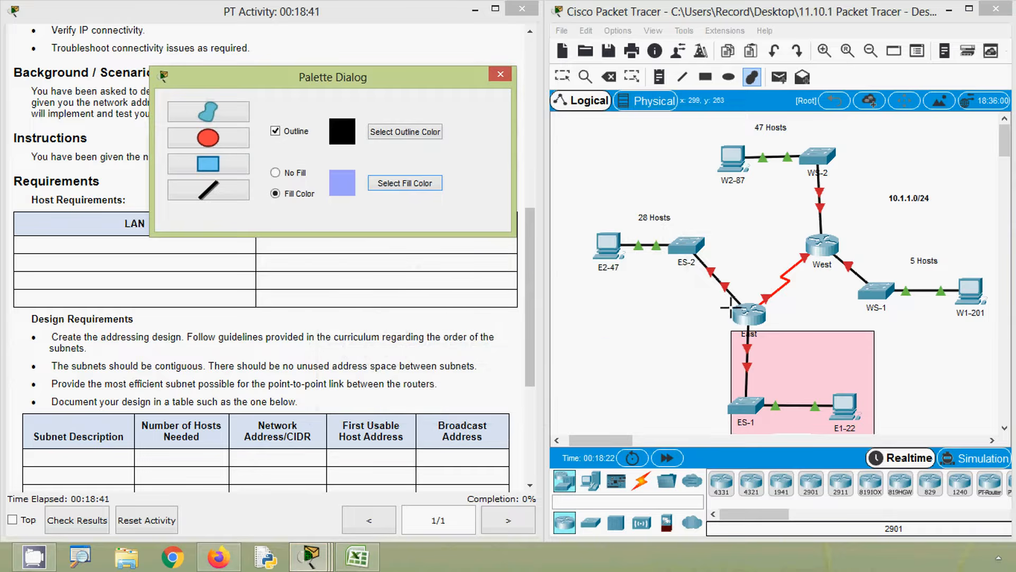
{"action": "left_click_drag", "start_coordinate": [729, 305], "coordinate": [589, 206]}
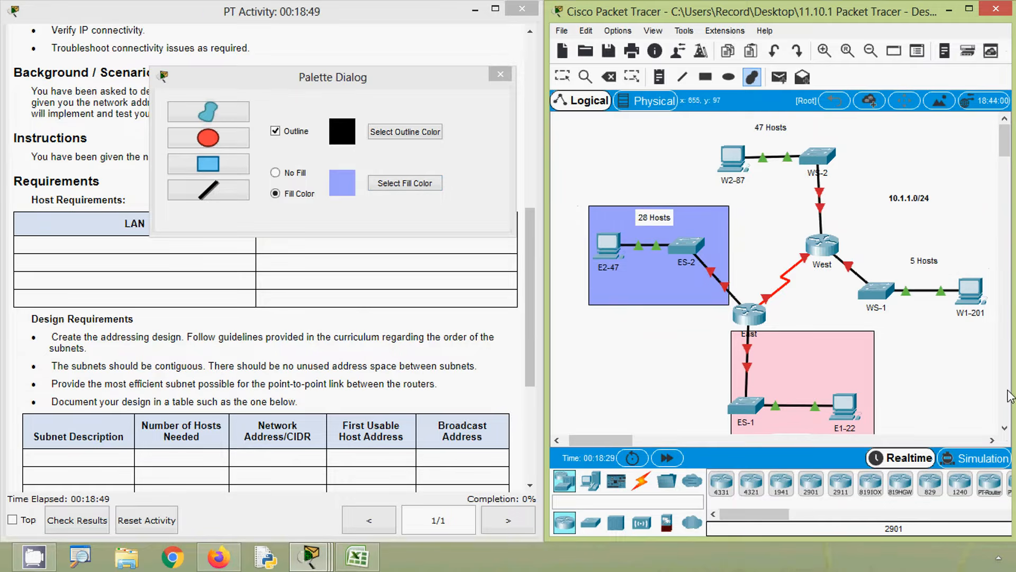
- Draw a rectangle with light green fill around the 5-host LAN of WS-1 and W1-201
{"action": "left_click", "coordinate": [1004, 428]}
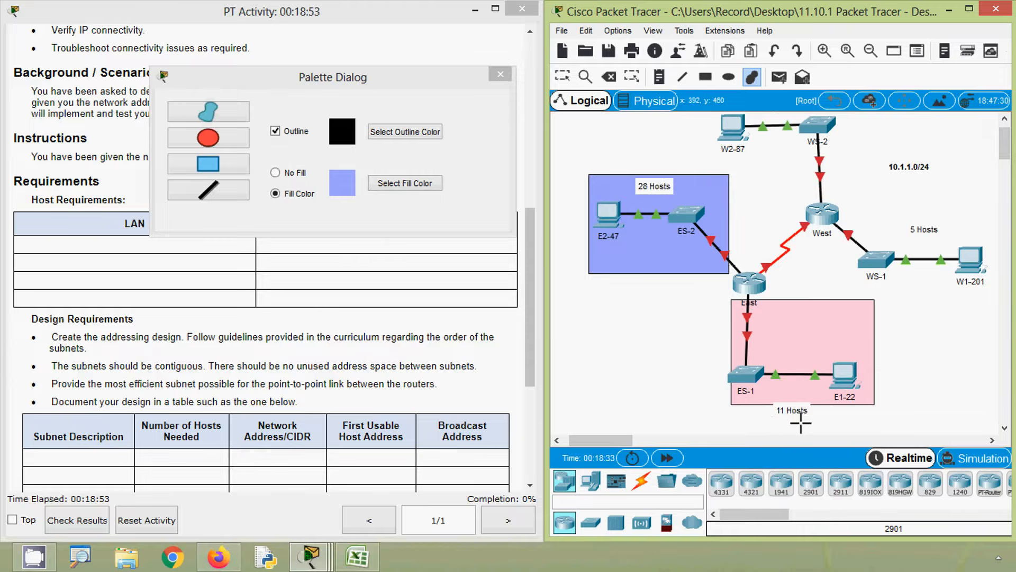
{"action": "scroll", "coordinate": [800, 414], "scroll_direction": "up", "scroll_amount": 1}
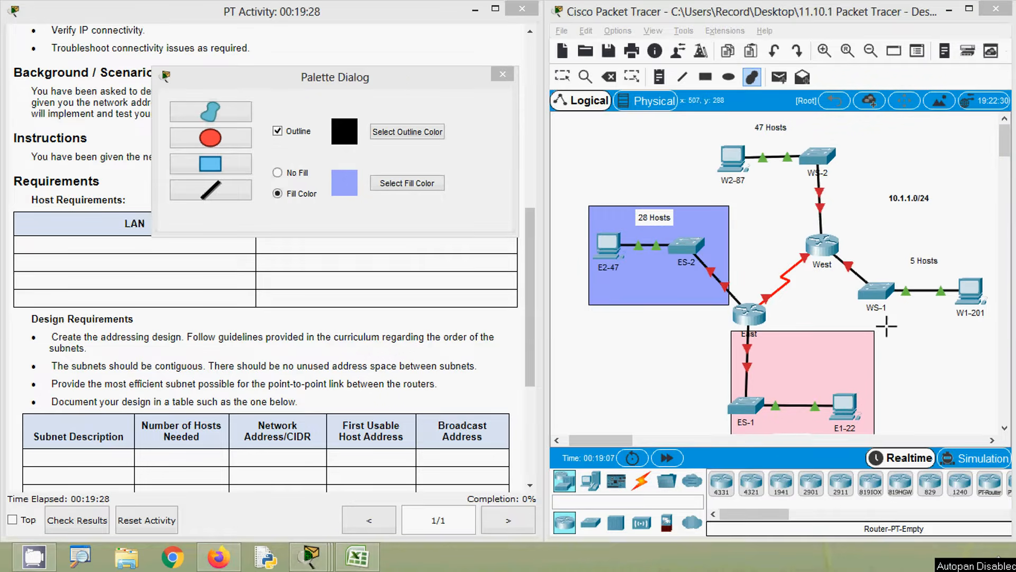
{"action": "left_click", "coordinate": [392, 184]}
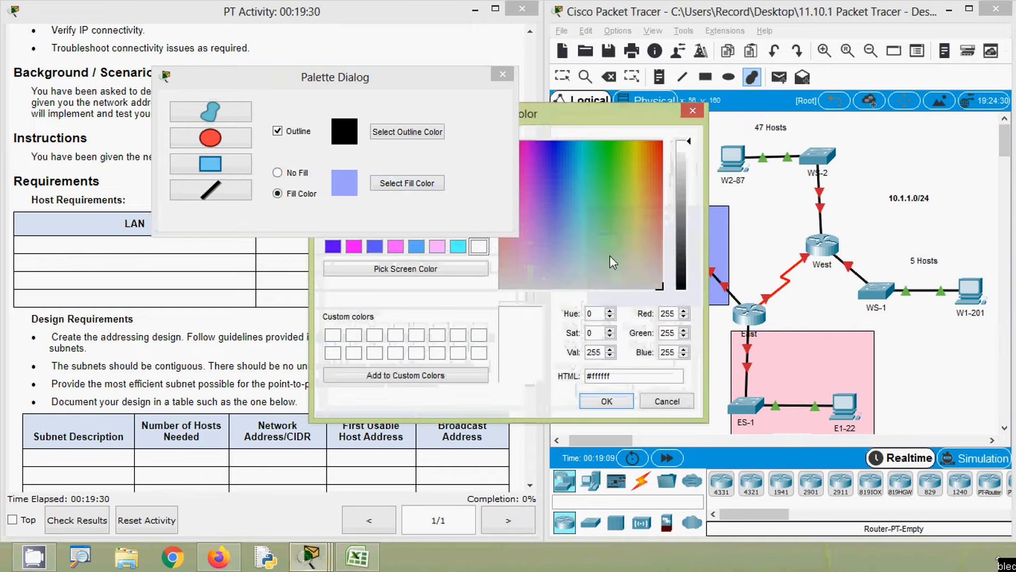
{"action": "left_click", "coordinate": [606, 232]}
{"action": "left_click", "coordinate": [607, 400]}
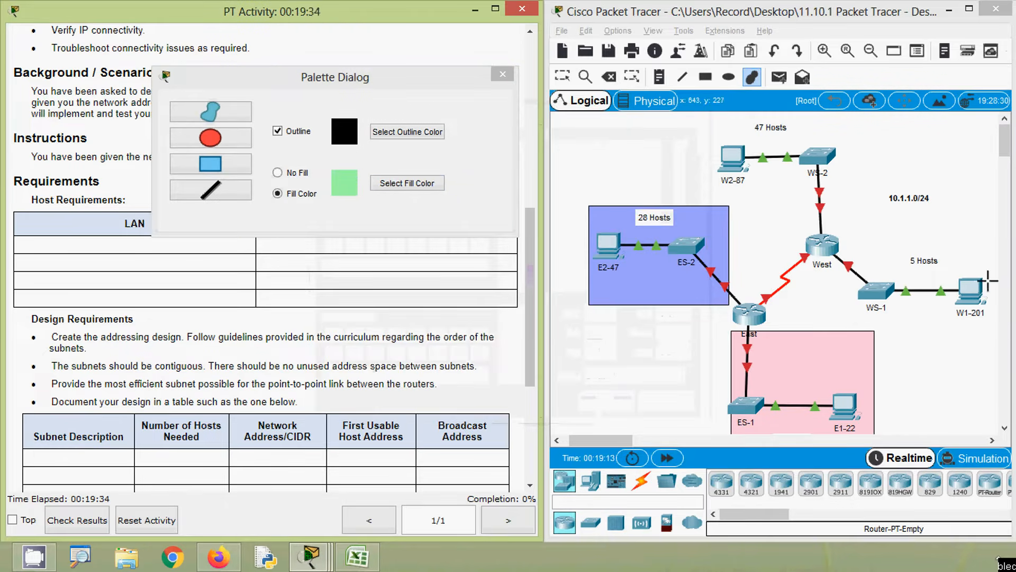
{"action": "left_click_drag", "start_coordinate": [991, 324], "coordinate": [843, 247]}
- Draw a light green filled rectangle around the 47-host LAN of W2-87 and WS-2
{"action": "left_click", "coordinate": [412, 187]}
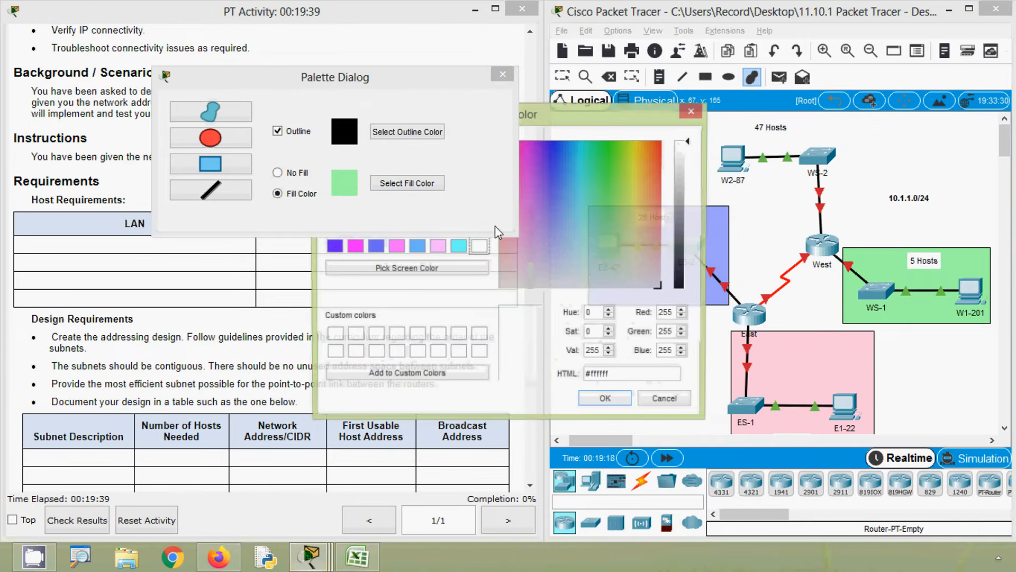
{"action": "left_click", "coordinate": [606, 229]}
{"action": "left_click", "coordinate": [606, 401]}
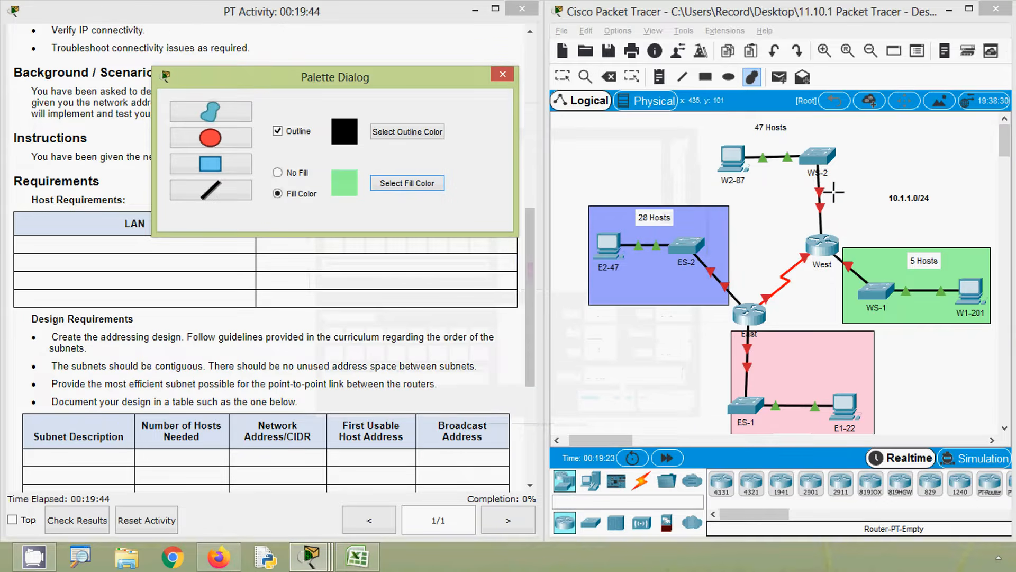
{"action": "mouse_move", "coordinate": [832, 222]}
{"action": "left_mouse_down"}
{"action": "mouse_move", "coordinate": [712, 131]}
{"action": "mouse_move", "coordinate": [721, 121]}
{"action": "left_mouse_up"}
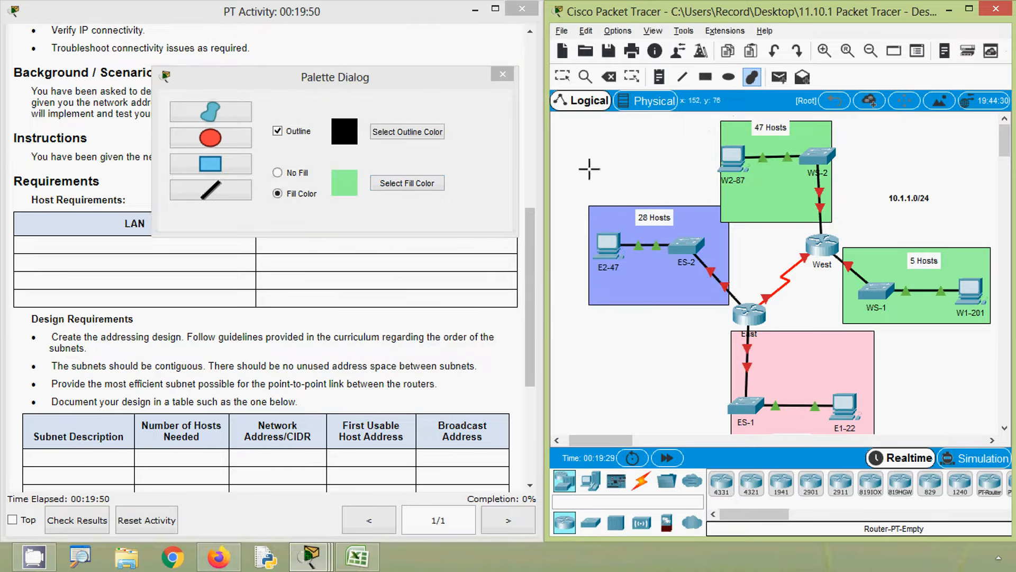
- Draw a freeform shape with yellow fill #ffef9e around the serial link between the East and West routers
{"action": "left_click", "coordinate": [406, 182]}
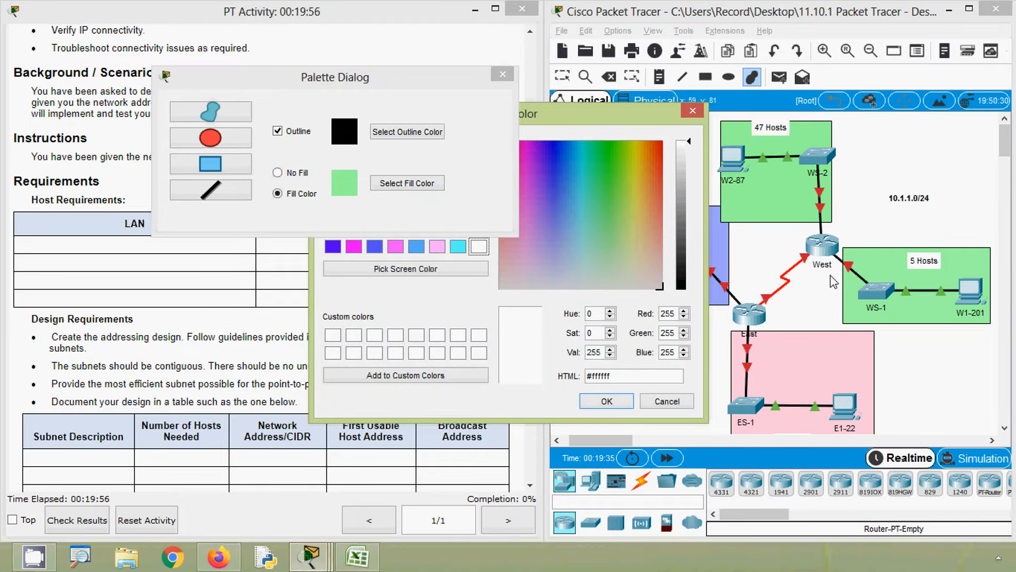
{"action": "left_click", "coordinate": [639, 233]}
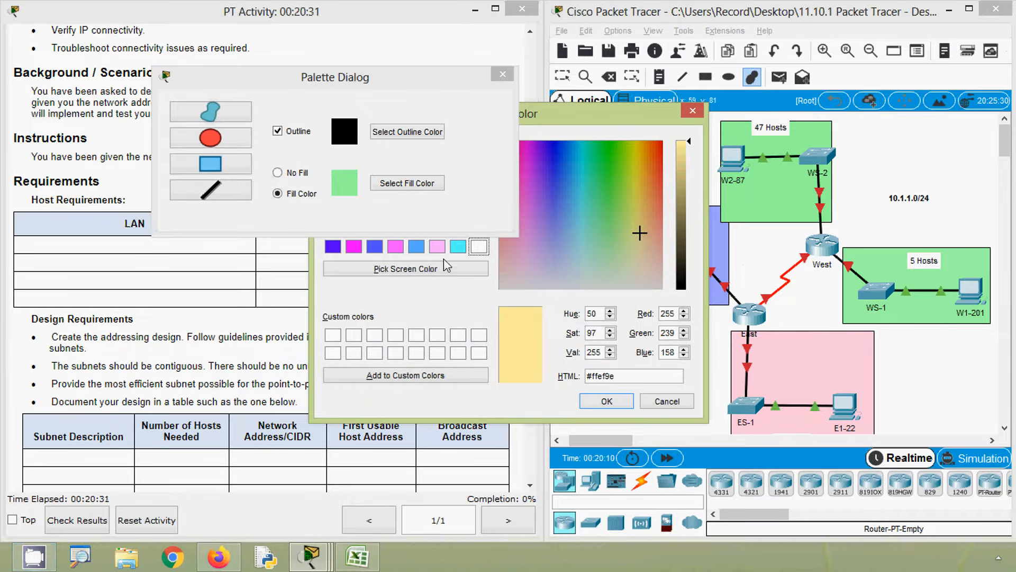
{"action": "left_click", "coordinate": [604, 403]}
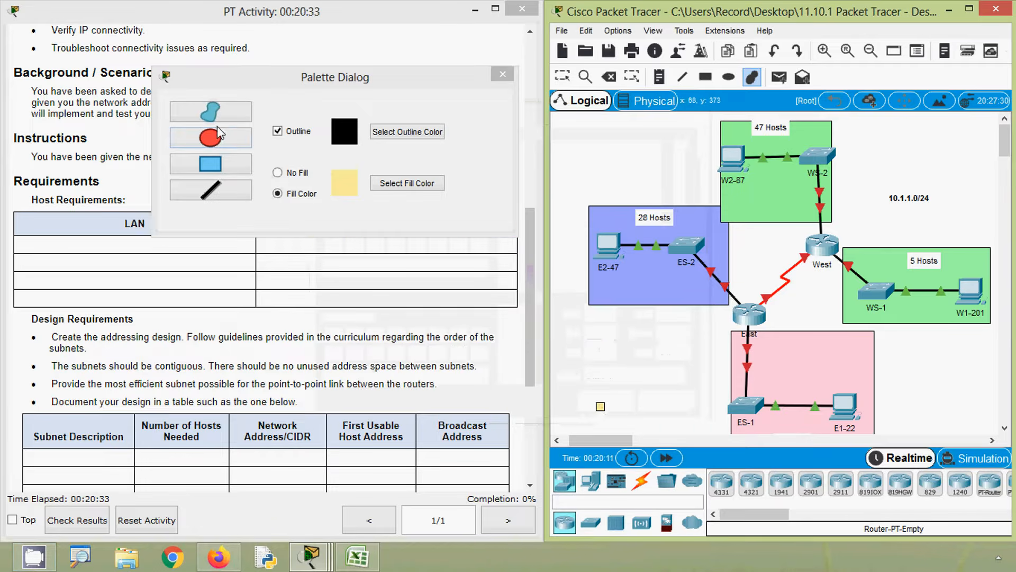
{"action": "left_click", "coordinate": [764, 308]}
{"action": "left_click_drag", "start_coordinate": [764, 306], "coordinate": [782, 302]}
{"action": "mouse_move", "coordinate": [819, 276]}
{"action": "left_mouse_down"}
{"action": "mouse_move", "coordinate": [818, 244]}
{"action": "mouse_move", "coordinate": [782, 248]}
{"action": "mouse_move", "coordinate": [752, 298]}
{"action": "left_mouse_up"}
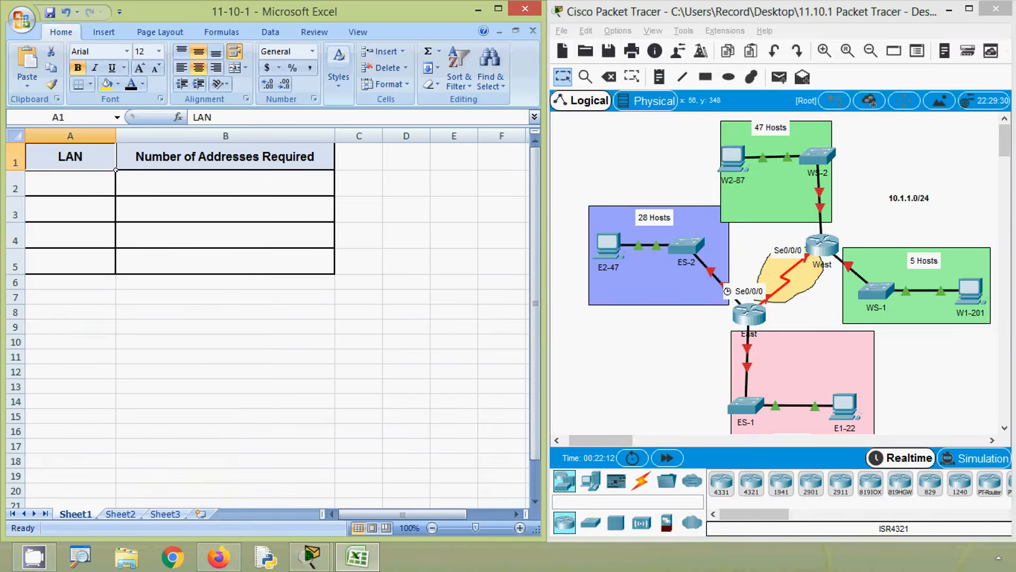
- Switch to the Excel workbook 11-10-1 and enter LAN ES-1 with 11 required addresses in row 2
{"action": "key", "text": "alt"}
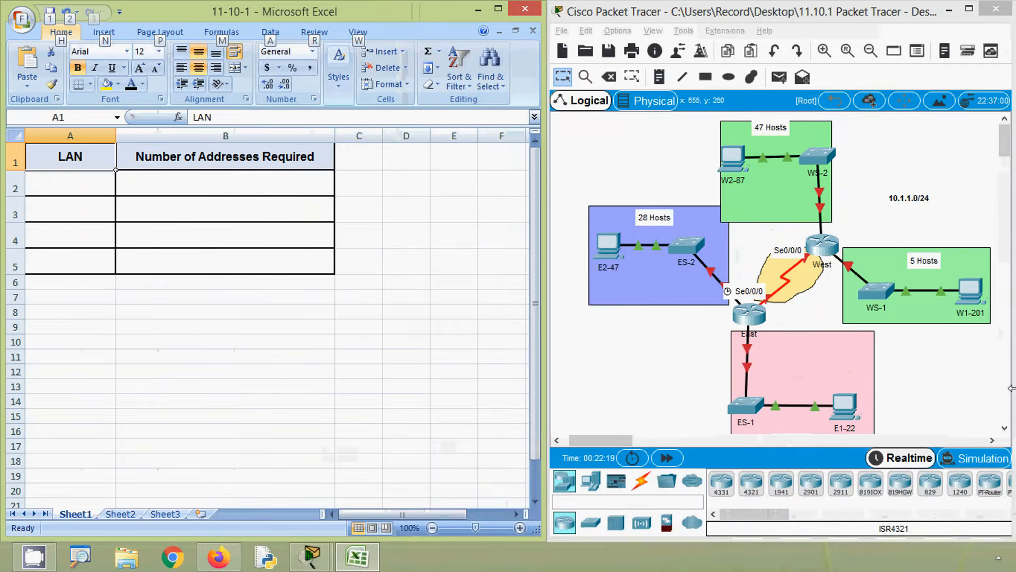
{"action": "left_click", "coordinate": [1004, 427]}
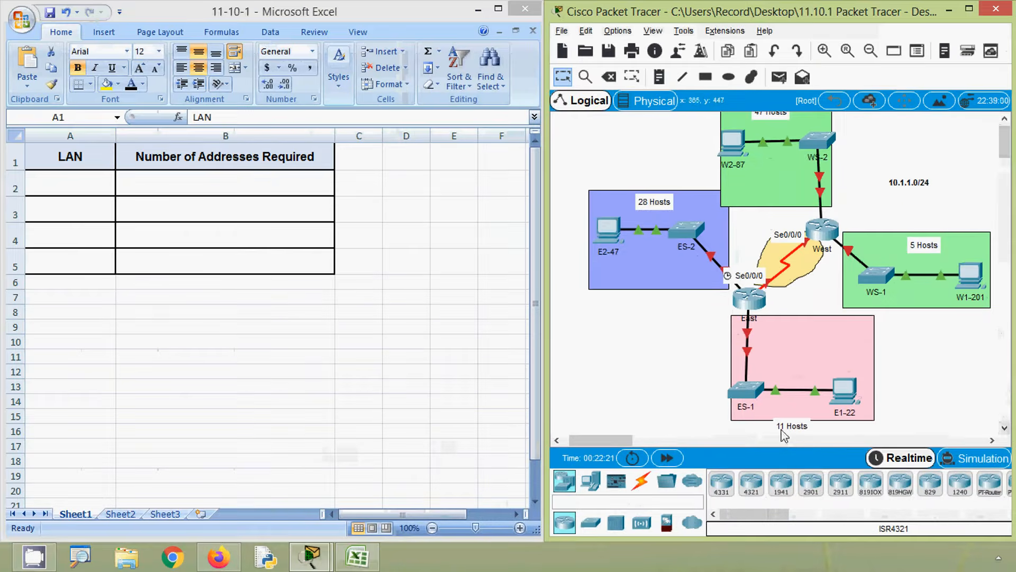
{"action": "left_click", "coordinate": [74, 188]}
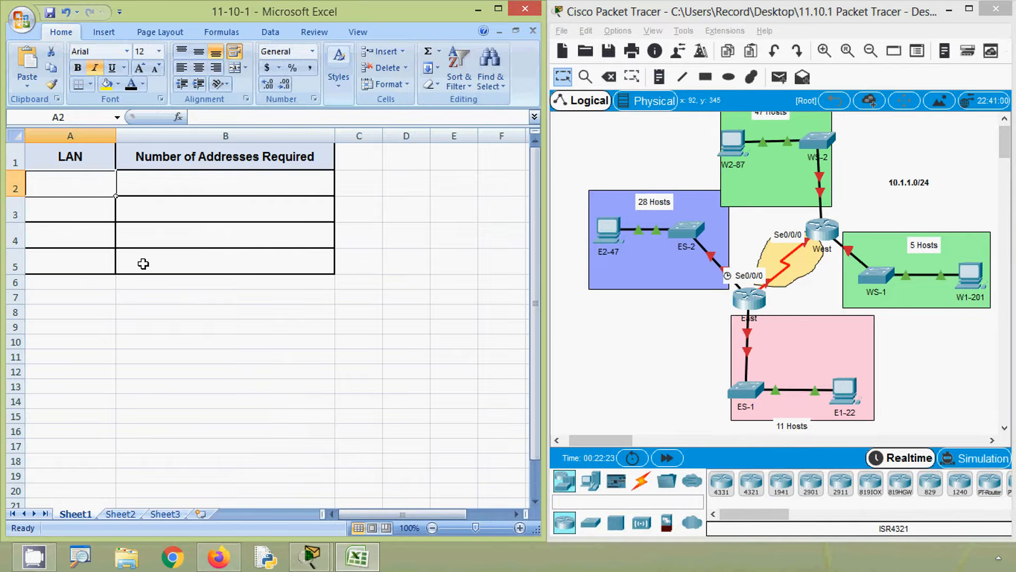
{"action": "type", "text": "ES"}
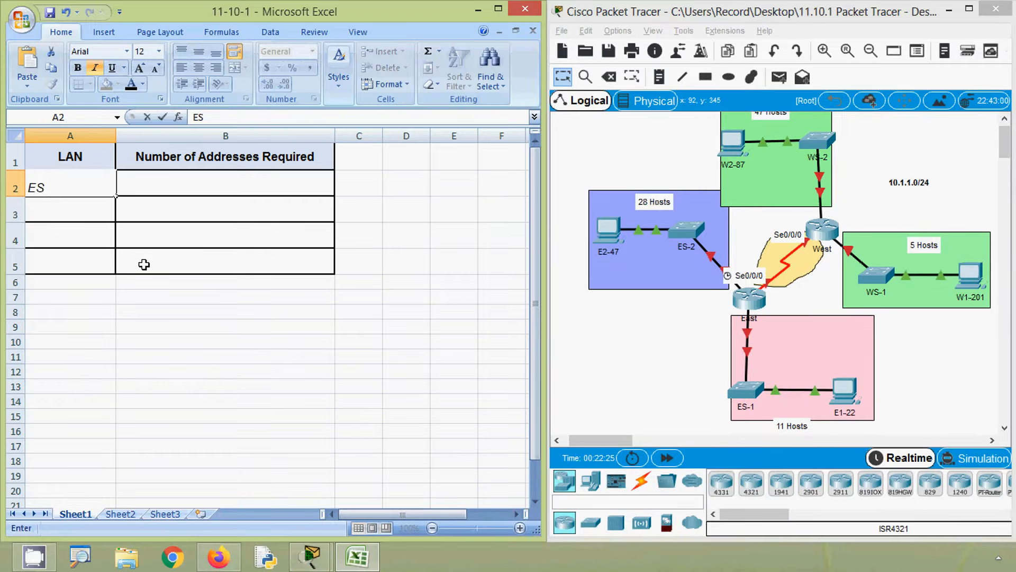
{"action": "type", "text": "-1"}
{"action": "left_click", "coordinate": [207, 190]}
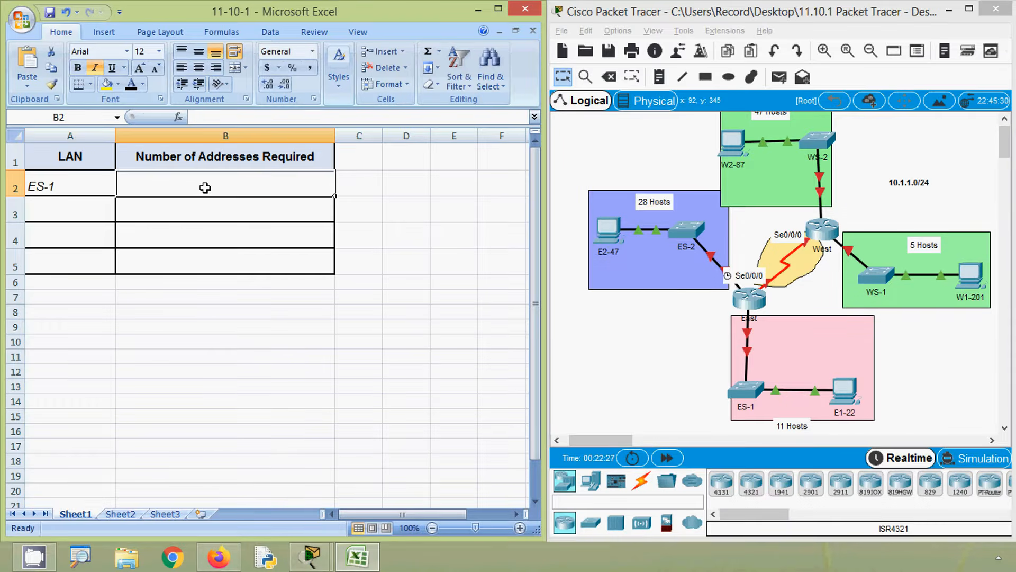
{"action": "type", "text": "11"}
- Enter LAN ES-2 with 28 required addresses in row 3 of the host requirements table
{"action": "left_click", "coordinate": [75, 215]}
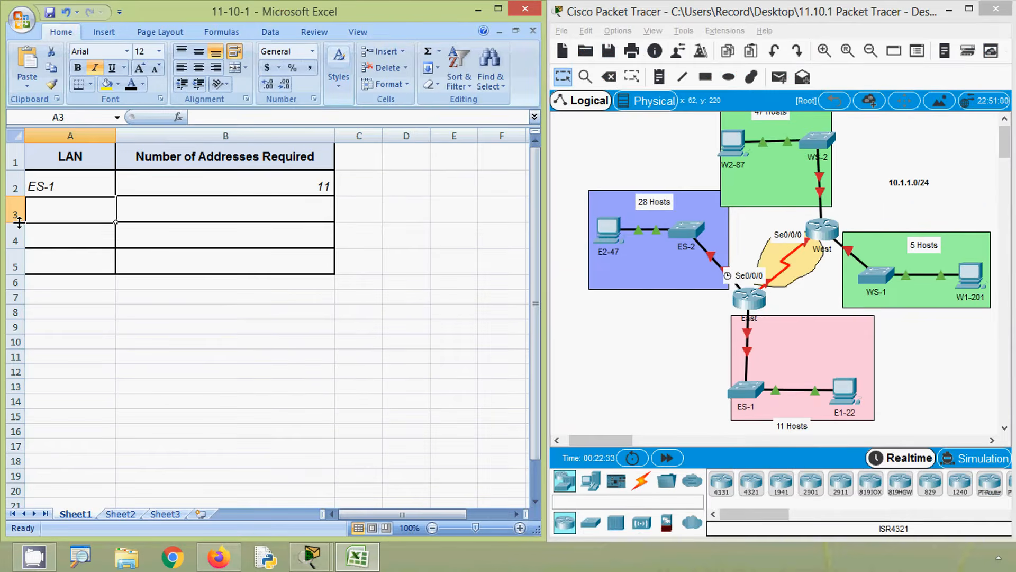
{"action": "type", "text": "ES-2"}
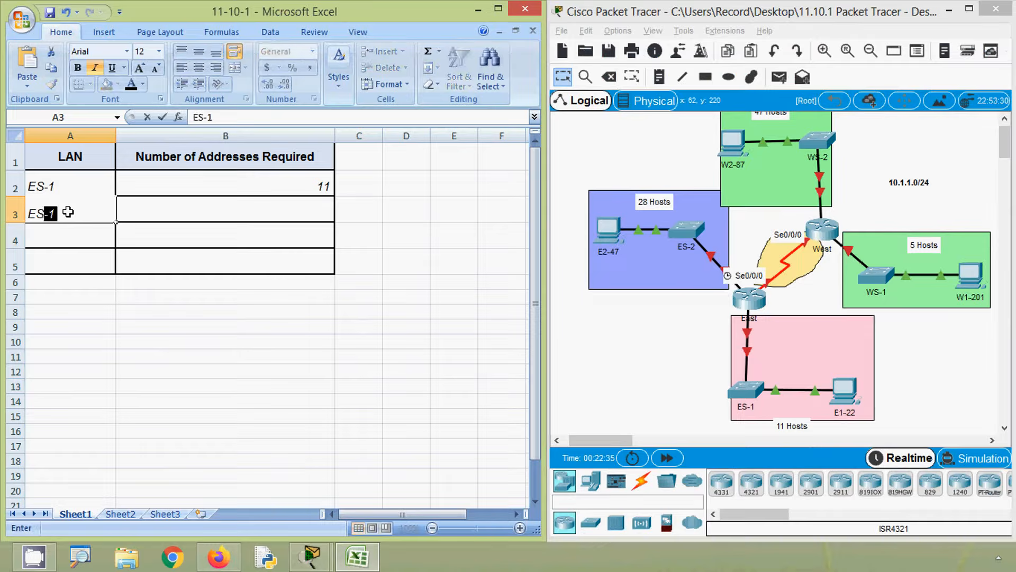
{"action": "left_click", "coordinate": [171, 209]}
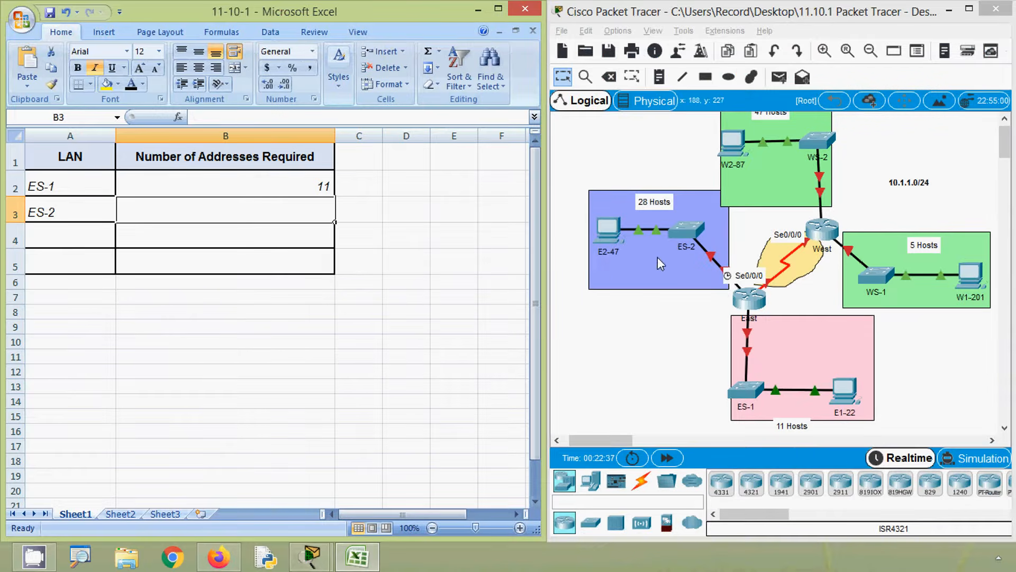
{"action": "type", "text": "28"}
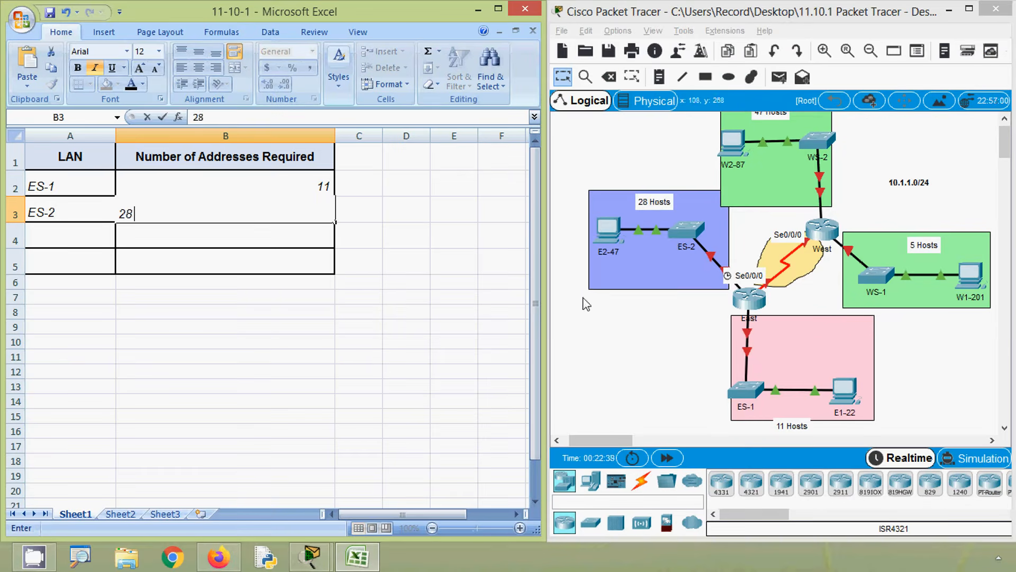
- Enter LAN WS-1 with 5 required addresses in row 4 of the host requirements table
{"action": "left_click", "coordinate": [88, 239]}
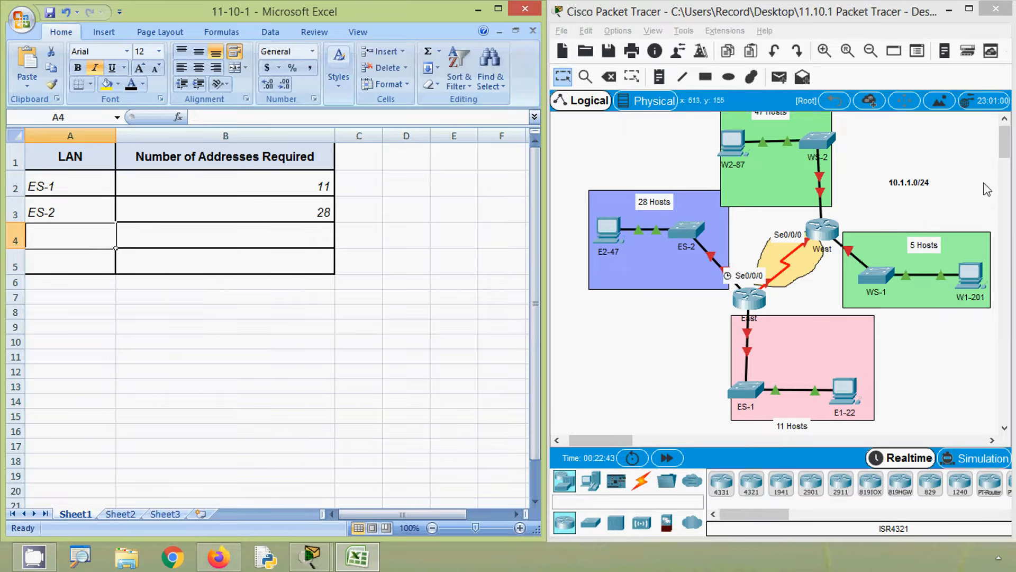
{"action": "scroll", "coordinate": [987, 189], "scroll_direction": "up", "scroll_amount": 1}
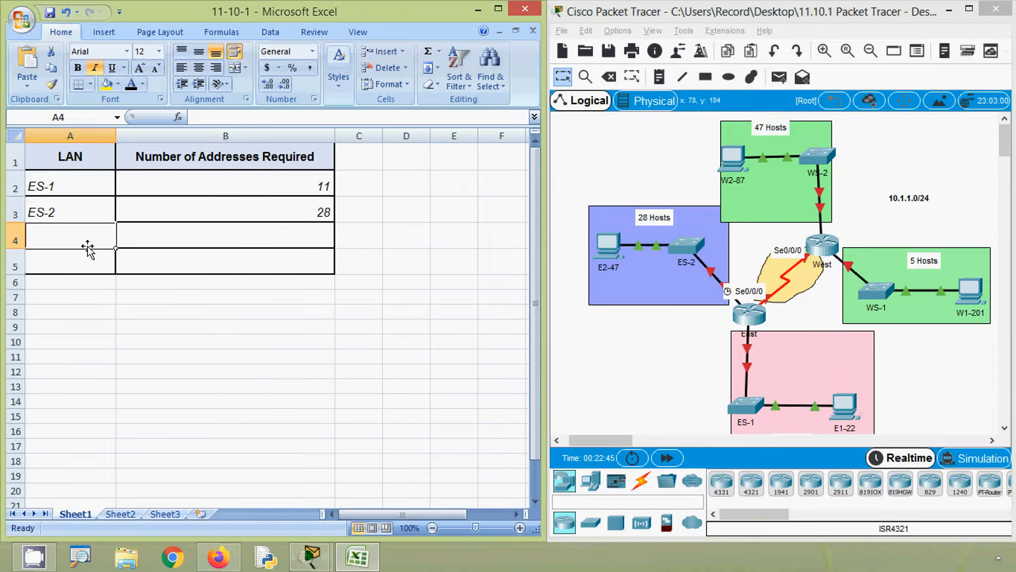
{"action": "type", "text": "WS-"}
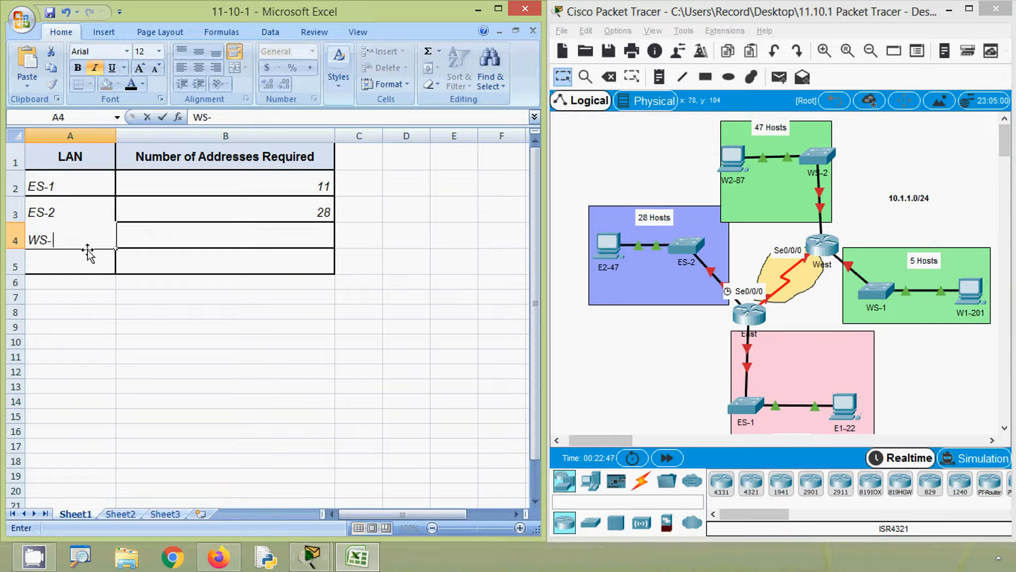
{"action": "type", "text": "1"}
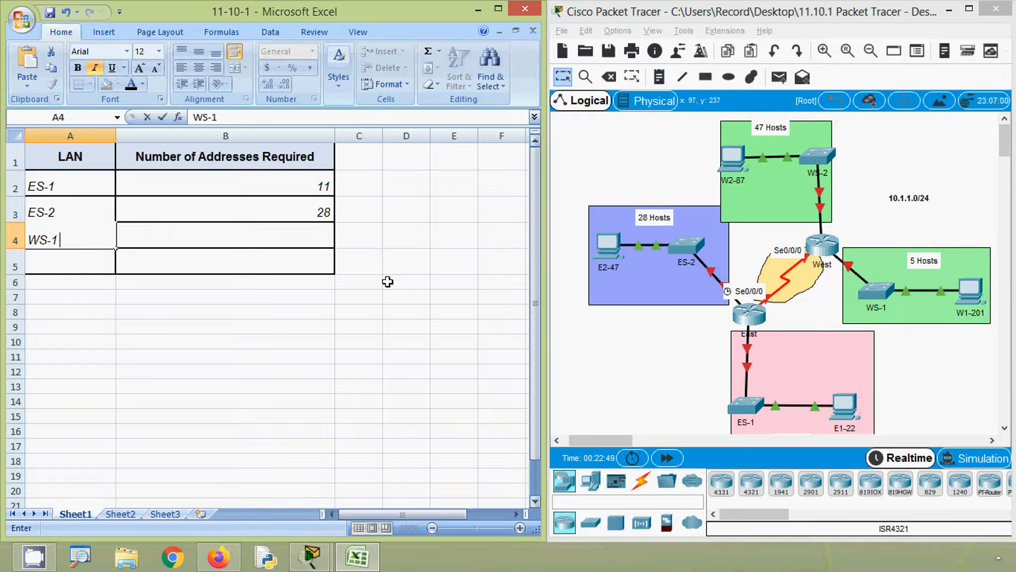
{"action": "left_click", "coordinate": [223, 233]}
{"action": "type", "text": "5"}
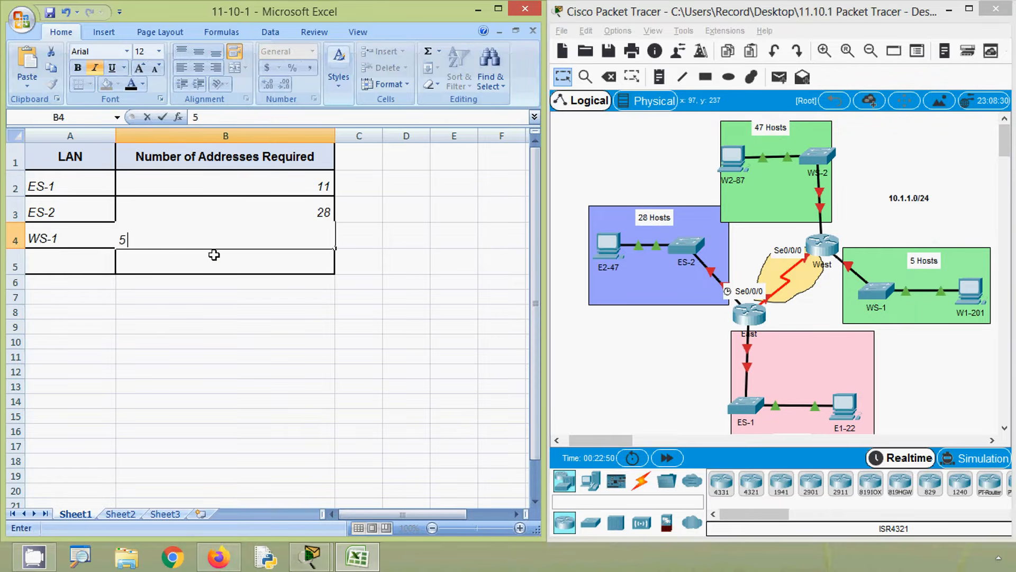
- Enter LAN WS-2 with 47 required addresses in row 5 of the host requirements table
{"action": "left_click", "coordinate": [84, 263]}
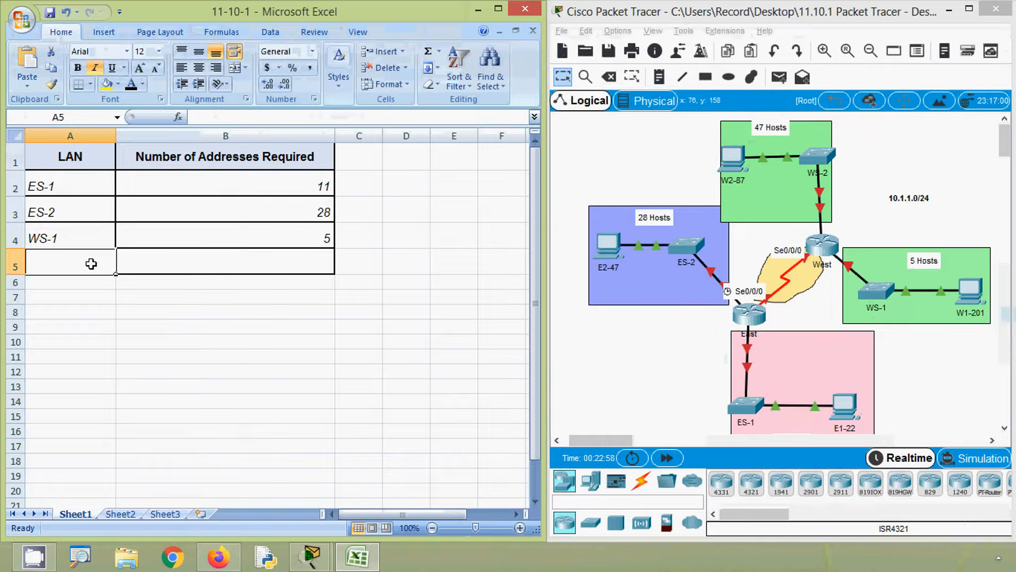
{"action": "type", "text": "WS-"}
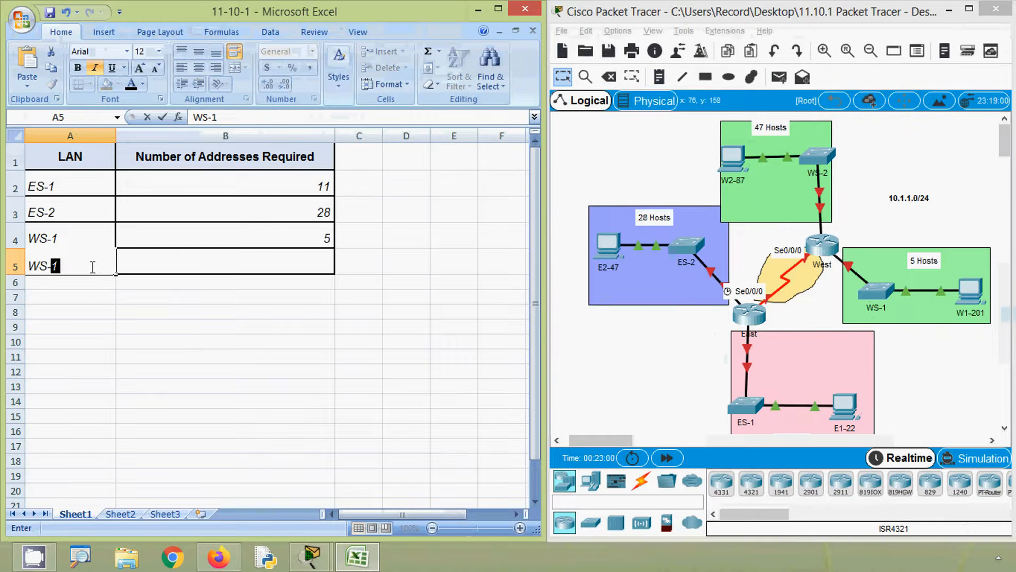
{"action": "type", "text": "2"}
{"action": "left_click", "coordinate": [137, 267]}
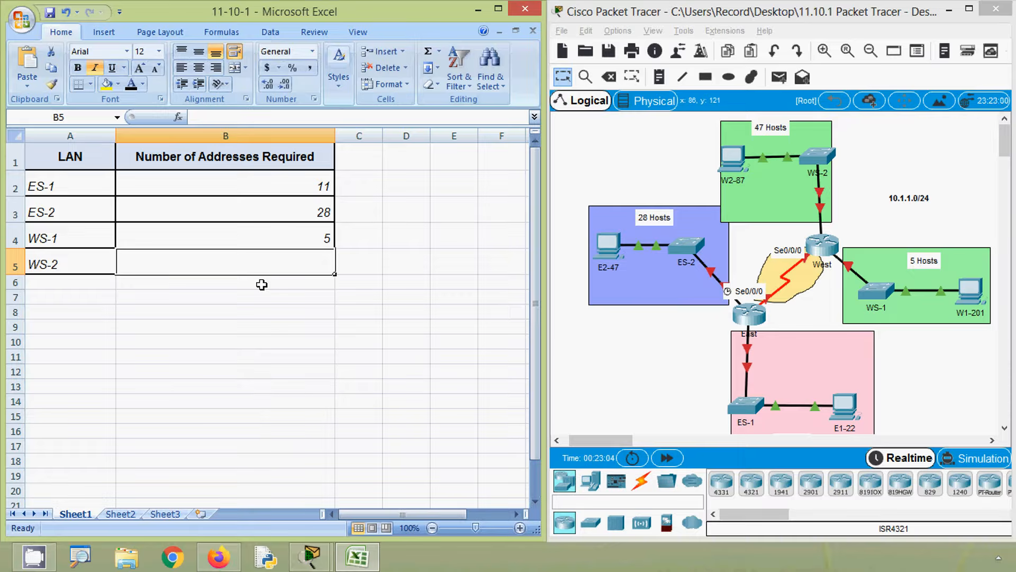
{"action": "type", "text": "47"}
{"action": "left_click", "coordinate": [258, 307]}
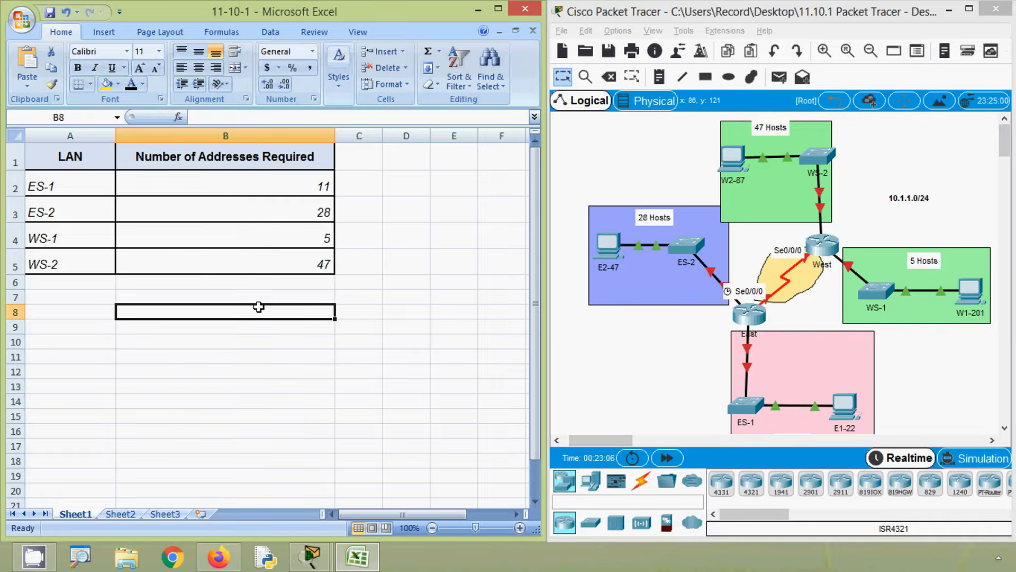
- Center the required address numbers of all four LANs in cells B2 to B5
{"action": "left_click_drag", "start_coordinate": [155, 193], "coordinate": [183, 250]}
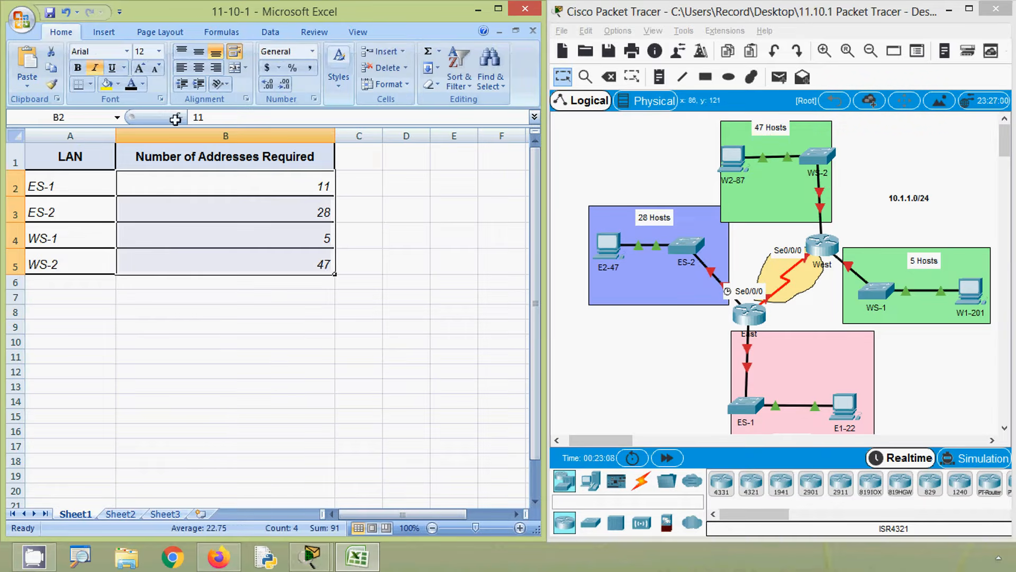
{"action": "left_click", "coordinate": [199, 67]}
{"action": "left_click", "coordinate": [230, 295]}
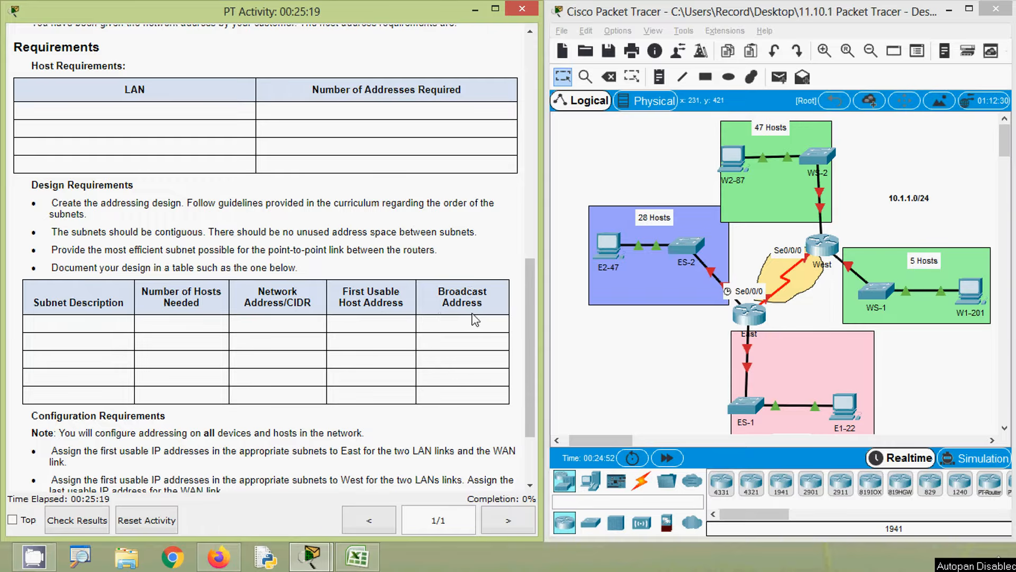
- Switch to Excel and copy the WS-2 name and host count from Sheet1 into row 2 of the subnet table on Sheet2
{"action": "key", "text": "alt+Tab"}
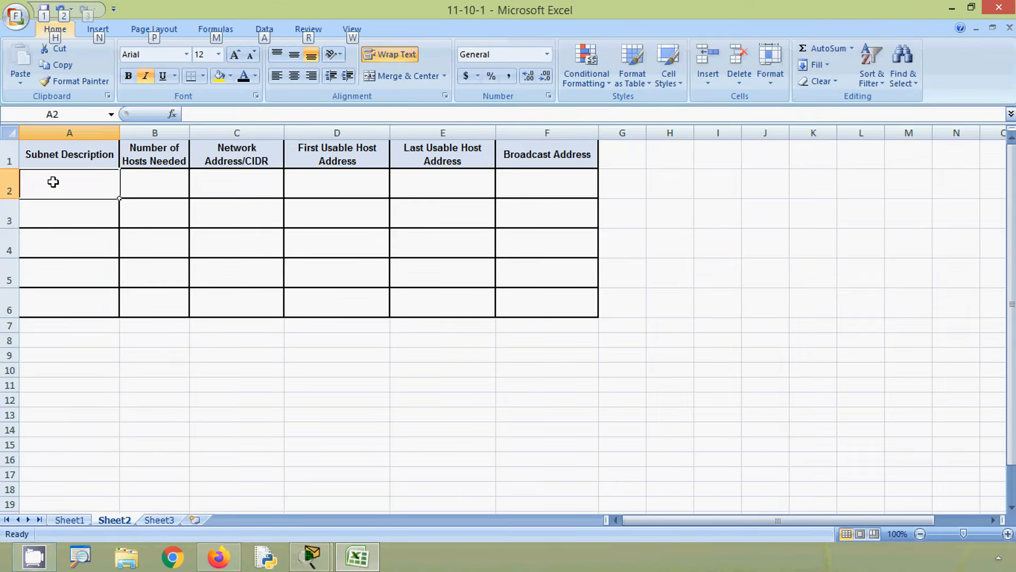
{"action": "left_click", "coordinate": [78, 521]}
{"action": "left_click", "coordinate": [58, 242]}
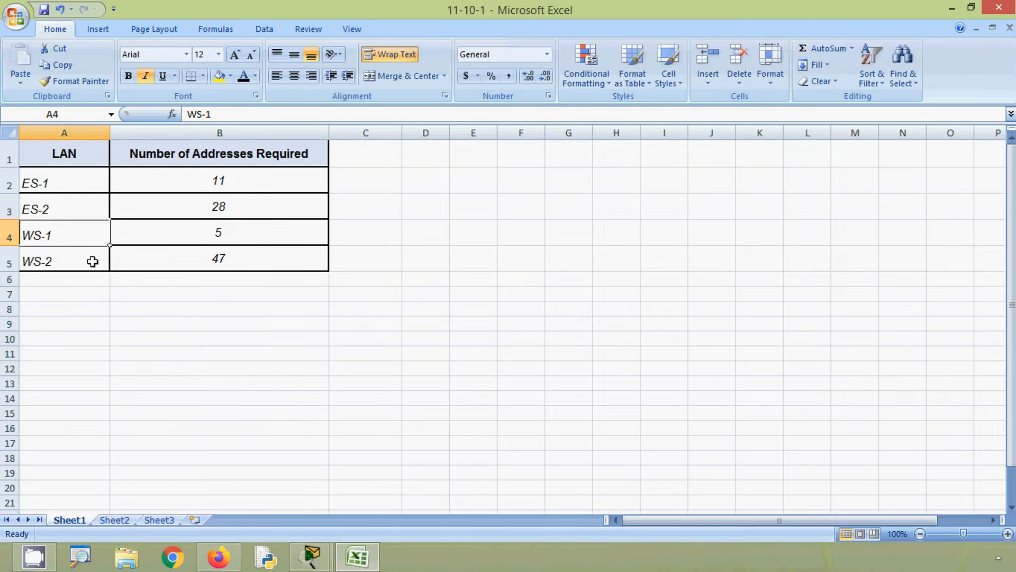
{"action": "left_click_drag", "start_coordinate": [91, 258], "coordinate": [167, 260]}
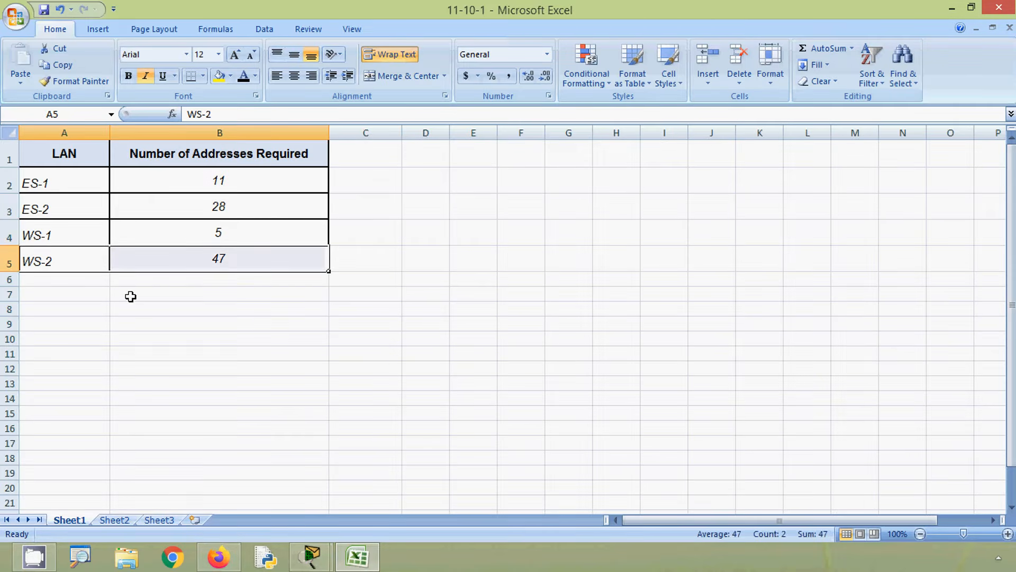
{"action": "key", "text": "ctrl+c"}
{"action": "left_click", "coordinate": [115, 519]}
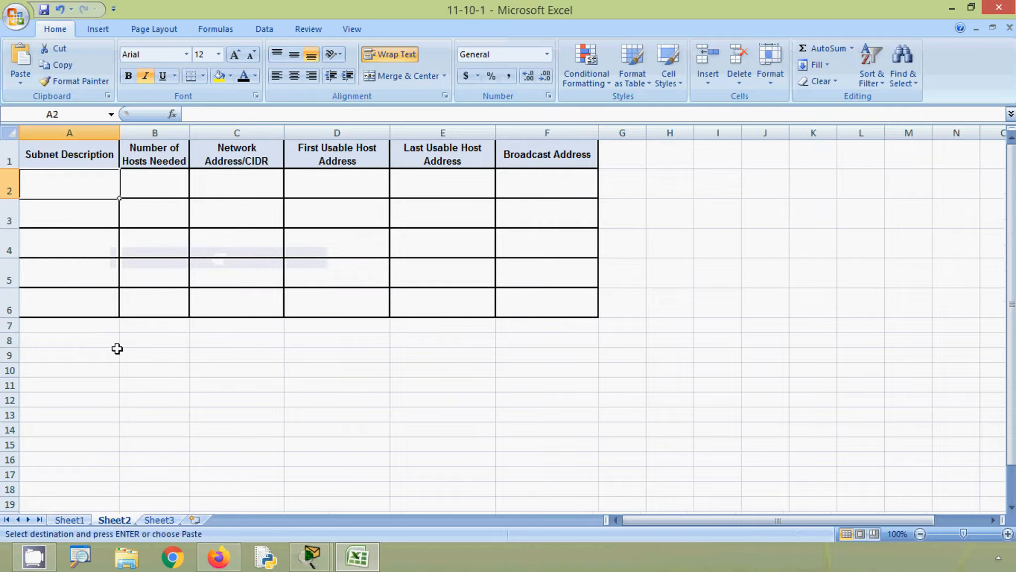
{"action": "key", "text": "ctrl+v"}
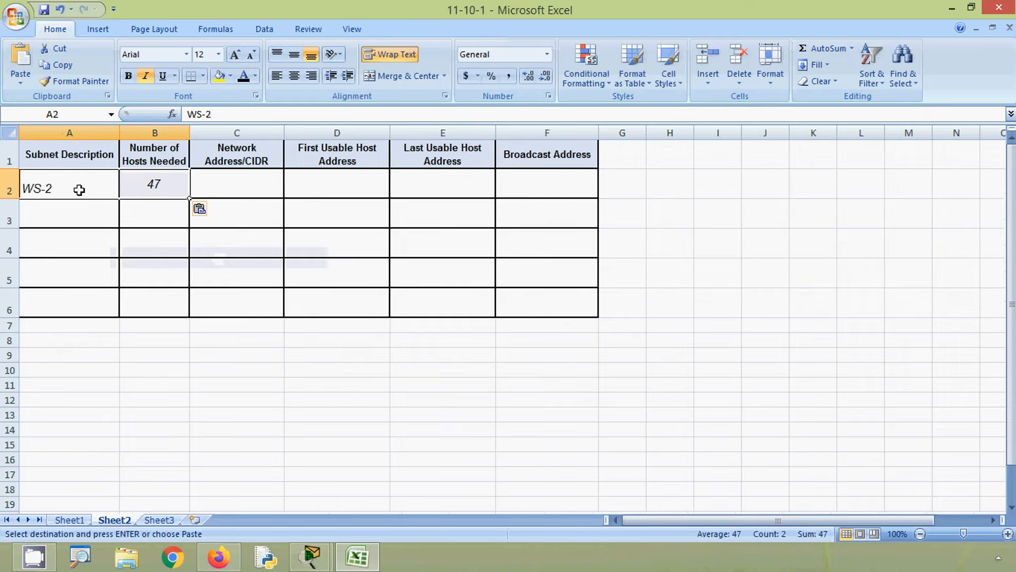
- Copy the ES-2 name and host count from Sheet1 into row 3 of the Sheet2 subnet table
{"action": "left_click", "coordinate": [72, 520]}
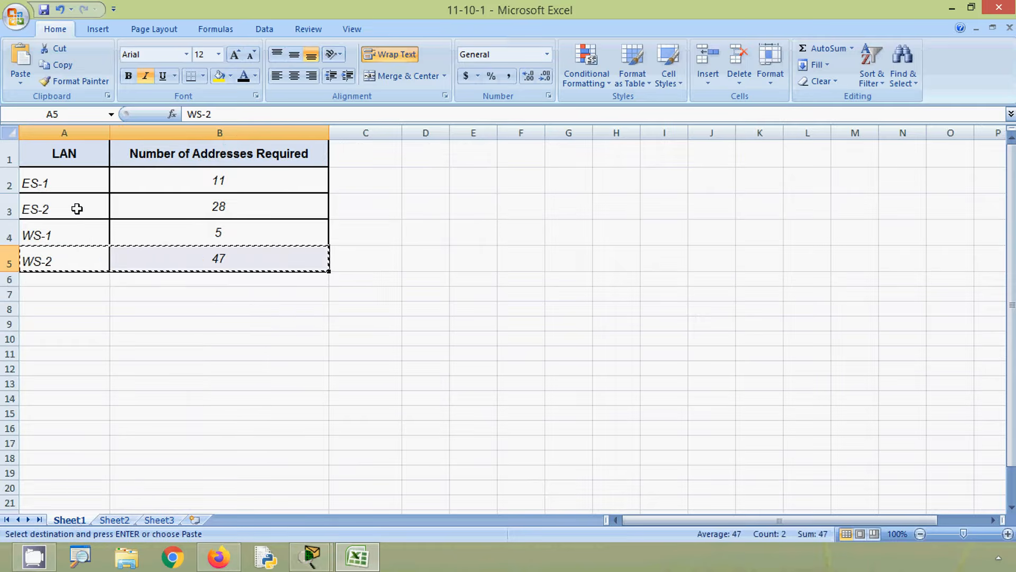
{"action": "left_click_drag", "start_coordinate": [75, 206], "coordinate": [144, 207]}
{"action": "key", "text": "ctrl+c"}
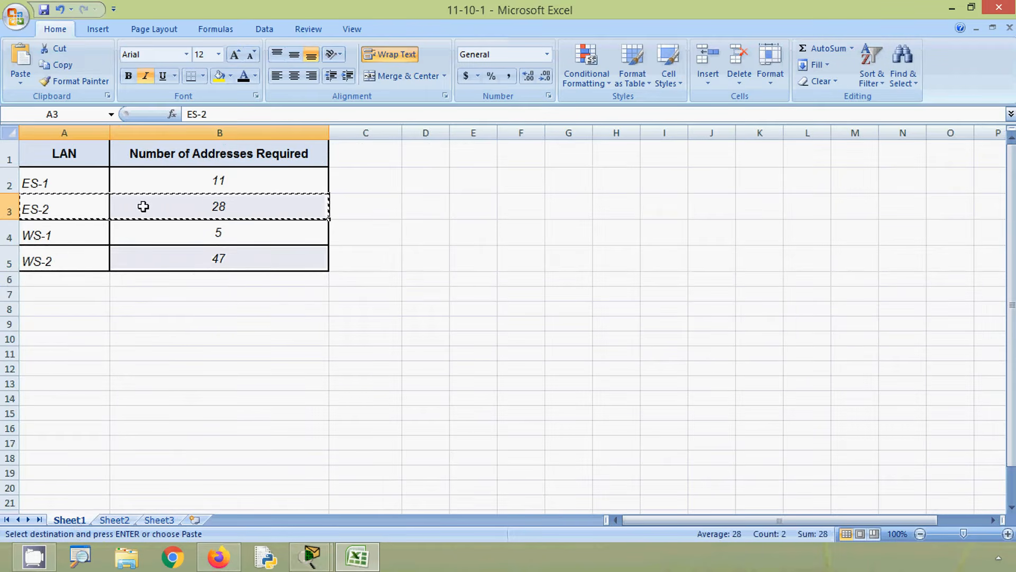
{"action": "left_click", "coordinate": [113, 519]}
{"action": "left_click", "coordinate": [73, 214]}
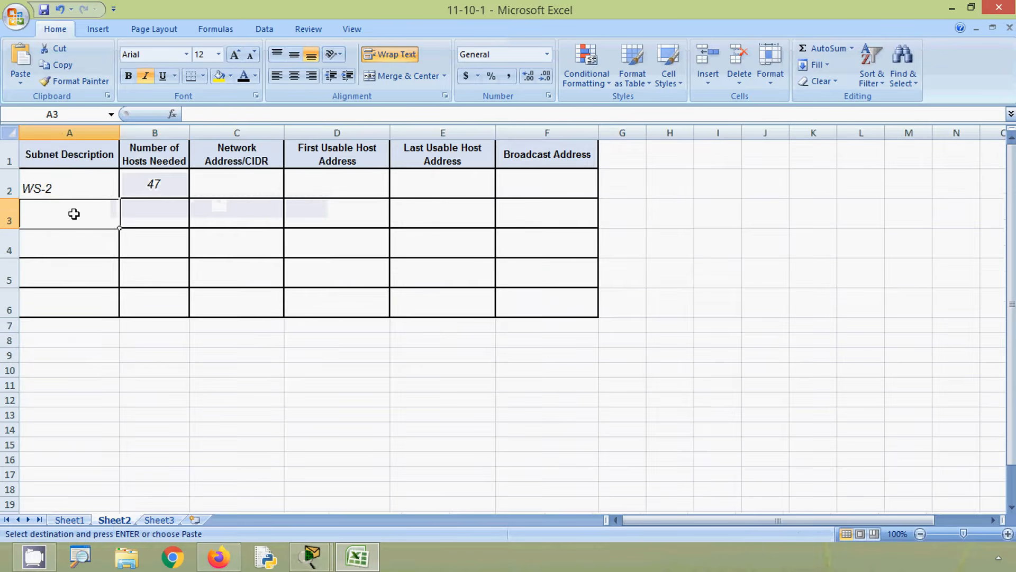
{"action": "key", "text": "ctrl+v"}
- Copy the ES-1 name and host count from Sheet1 into row 4 of the Sheet2 subnet table
{"action": "left_click", "coordinate": [70, 521]}
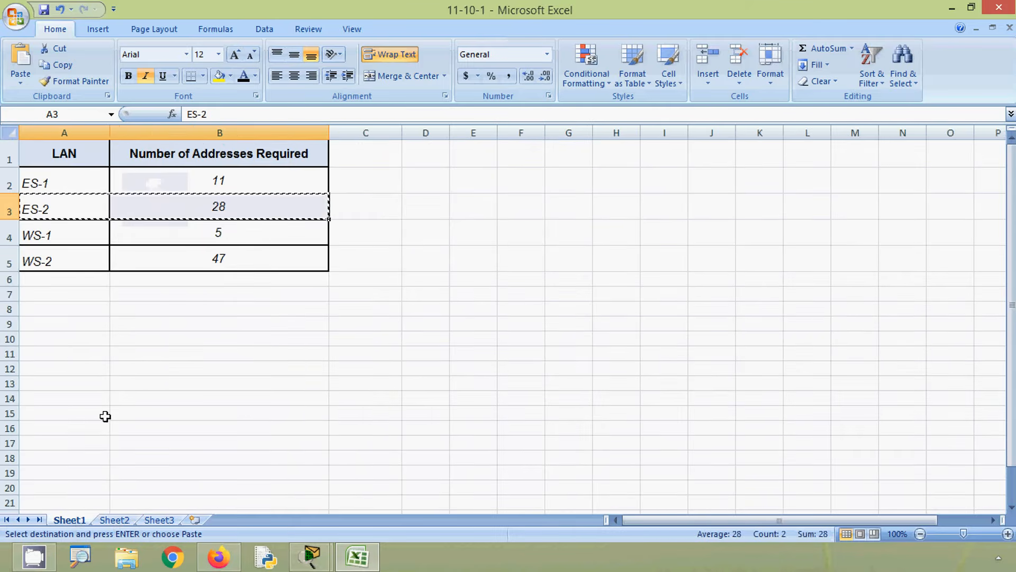
{"action": "left_click", "coordinate": [87, 178]}
{"action": "left_click_drag", "start_coordinate": [88, 178], "coordinate": [136, 180]}
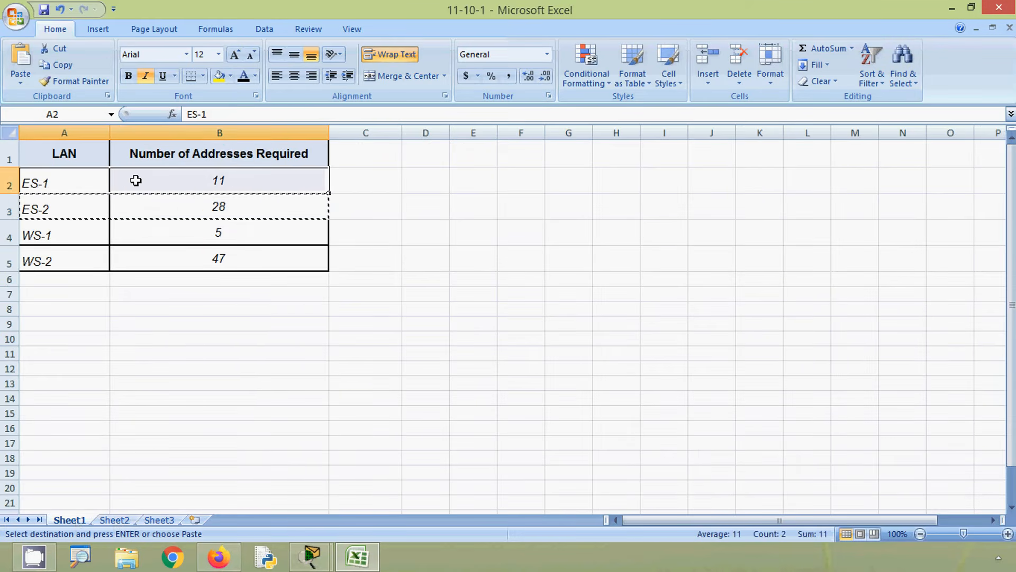
{"action": "key", "text": "ctrl+c"}
{"action": "left_click", "coordinate": [116, 519]}
{"action": "left_click", "coordinate": [82, 242]}
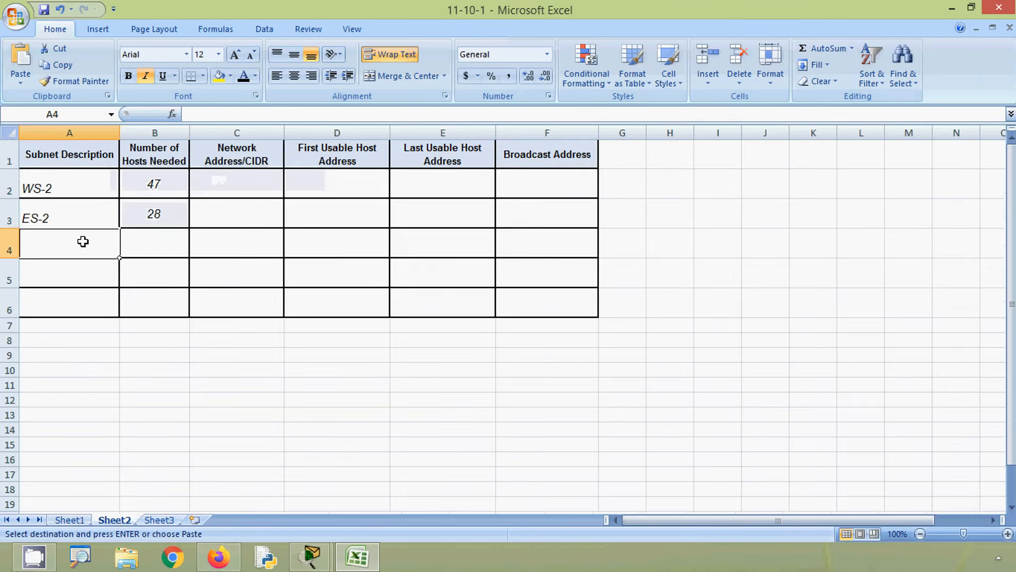
{"action": "key", "text": "ctrl+v"}
- Copy the WS-1 name and host count from Sheet1 into row 5 of the Sheet2 subnet table
{"action": "left_click", "coordinate": [82, 521]}
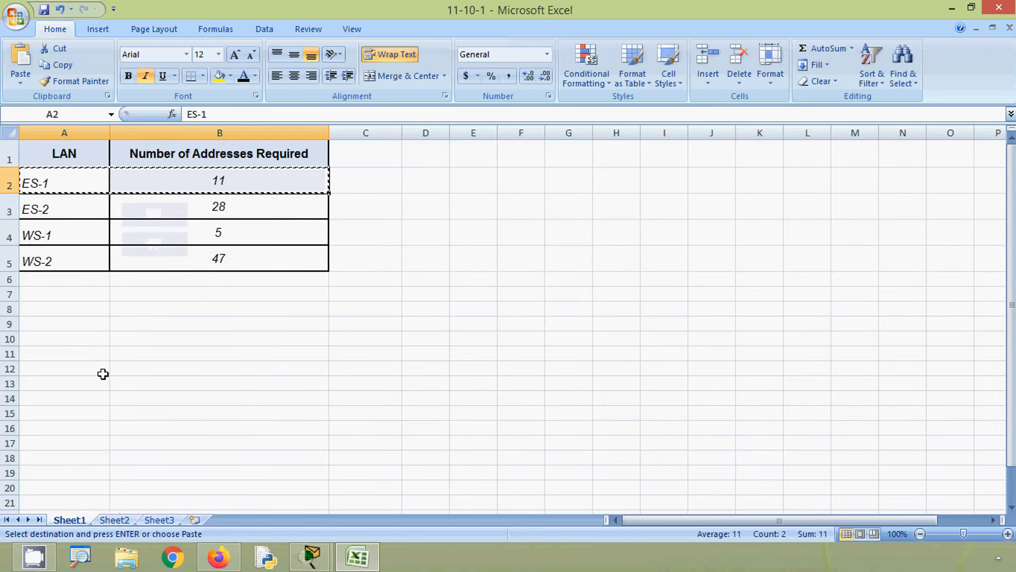
{"action": "left_click_drag", "start_coordinate": [68, 234], "coordinate": [125, 231]}
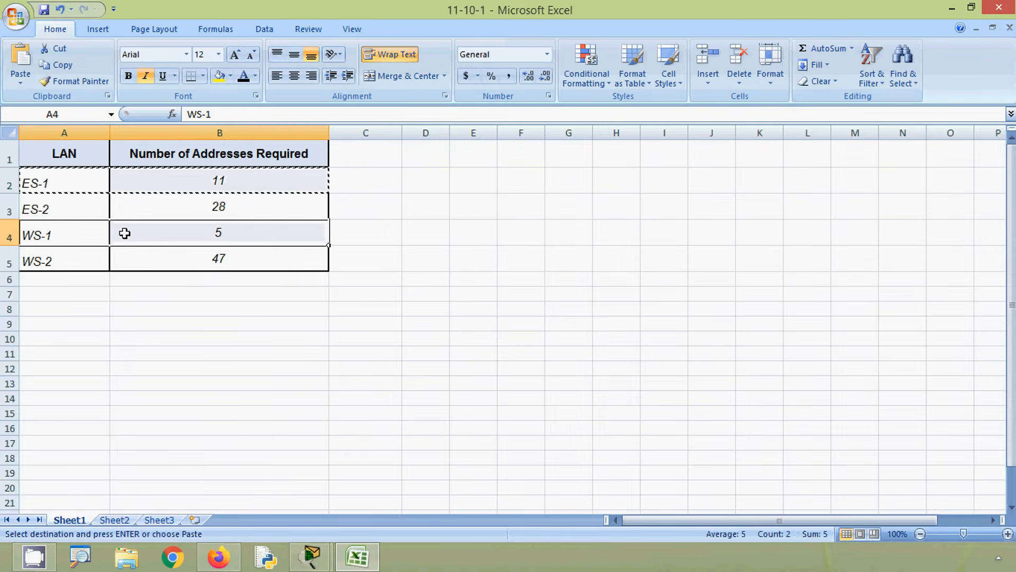
{"action": "key", "text": "ctrl+c"}
{"action": "left_click", "coordinate": [116, 519]}
{"action": "left_click", "coordinate": [75, 277]}
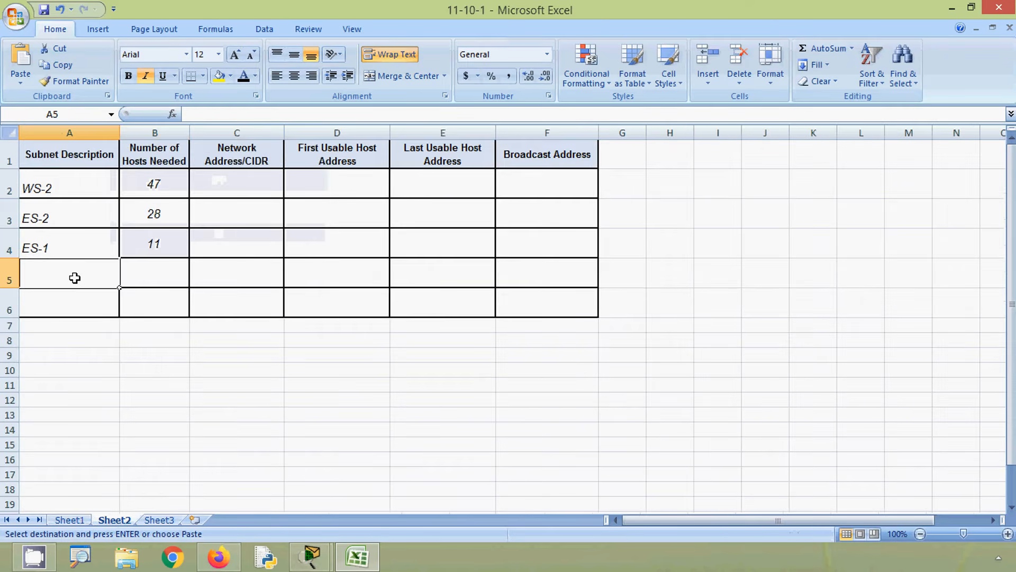
{"action": "key", "text": "ctrl+v"}
- Add a WAN LINK subnet with 2 hosts needed in row 6 of the Sheet2 subnet table
{"action": "left_click", "coordinate": [79, 311]}
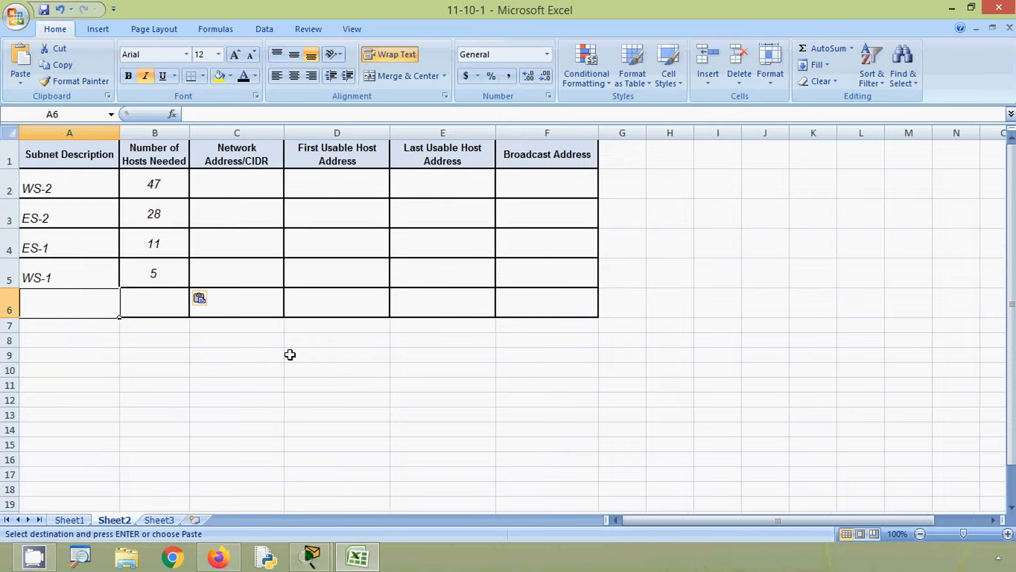
{"action": "type", "text": "WAN"}
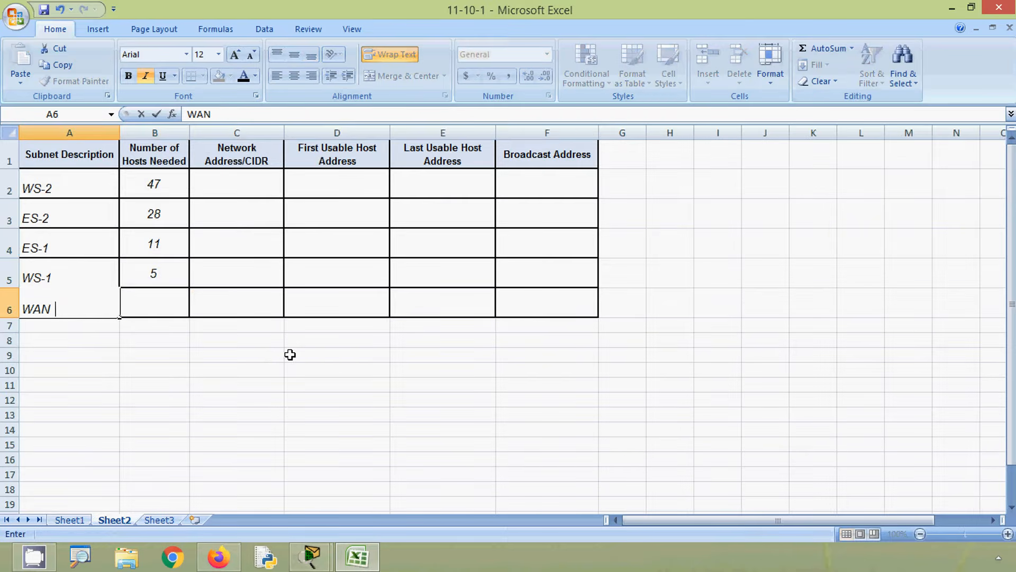
{"action": "type", "text": " LINK"}
{"action": "key", "text": "Tab"}
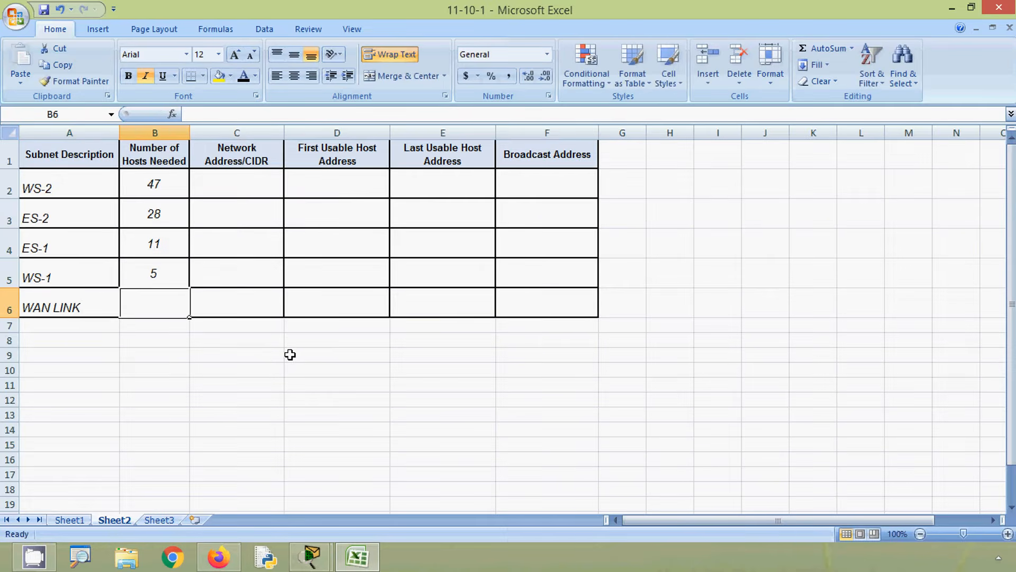
{"action": "type", "text": "2"}
{"action": "left_click", "coordinate": [290, 354]}
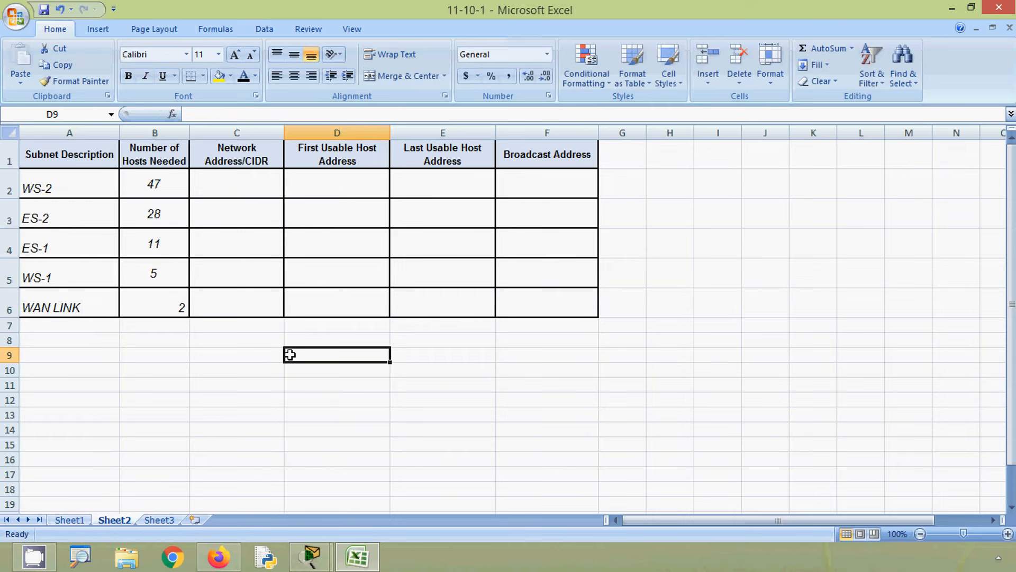
- Center the WAN LINK host count in cell B6
{"action": "left_click", "coordinate": [175, 309]}
{"action": "left_click", "coordinate": [294, 76]}
{"action": "left_click", "coordinate": [265, 324]}
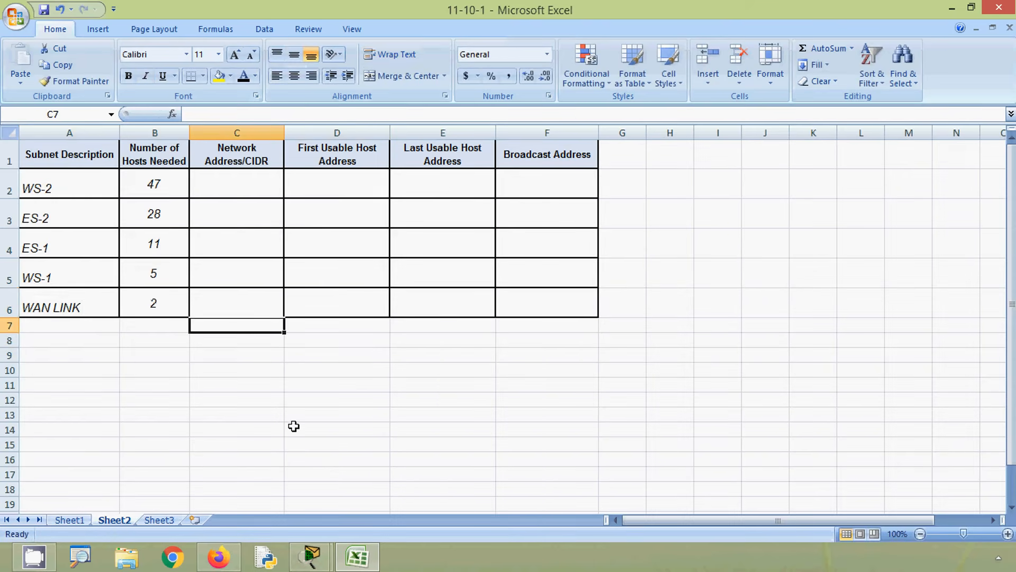
- Return to the Excel workbook and enter 10.1.1.0 as the network address of the WS-2 subnet in cell C2
{"action": "left_click", "coordinate": [357, 557]}
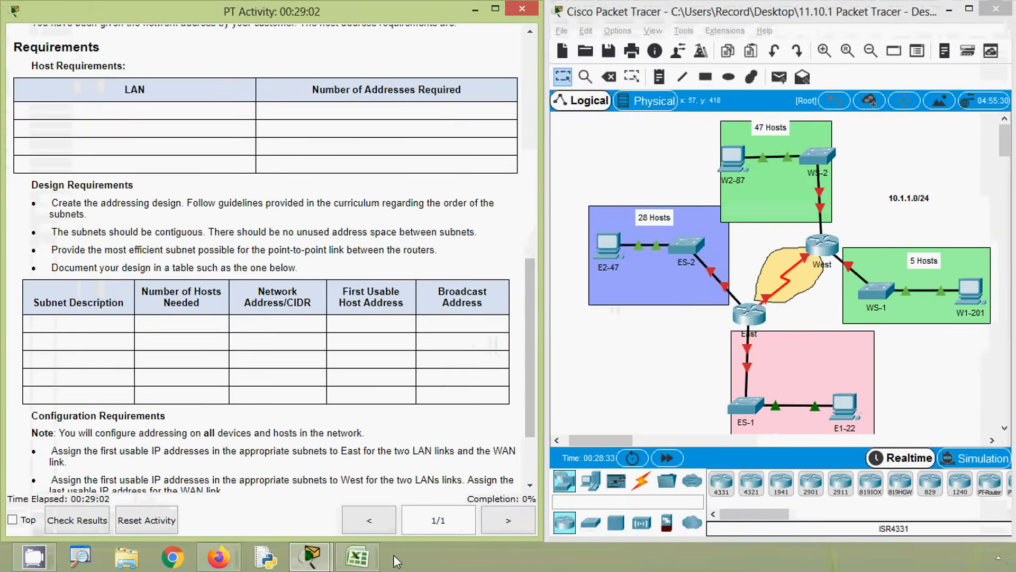
{"action": "left_click", "coordinate": [352, 559]}
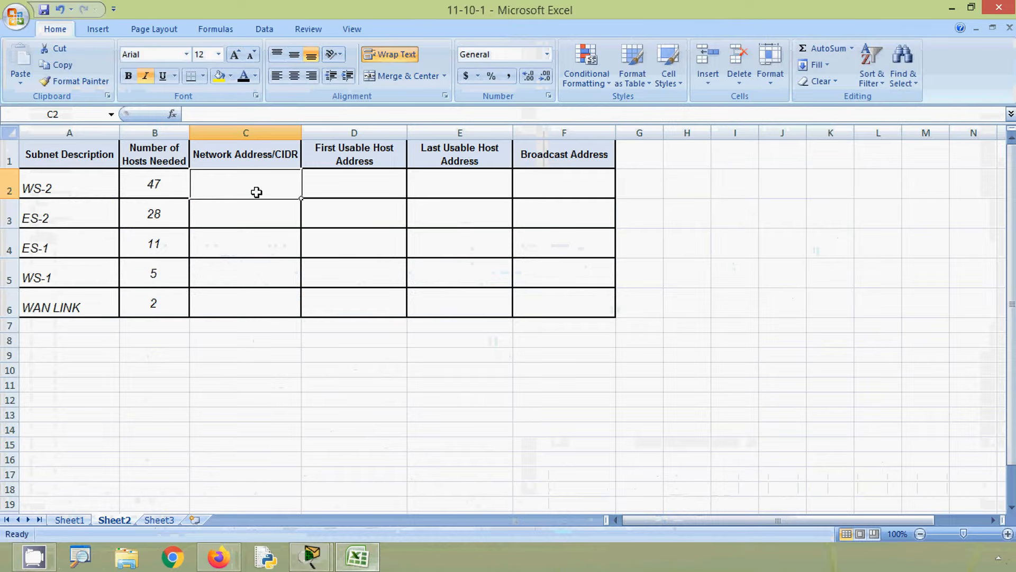
{"action": "type", "text": "10.1.1.0"}
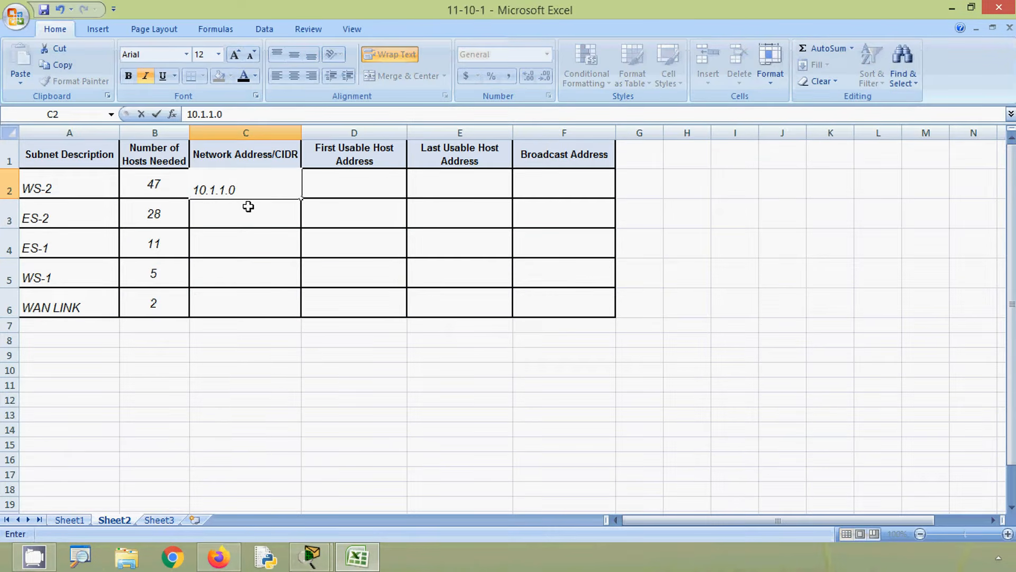
{"action": "key", "text": "Return"}
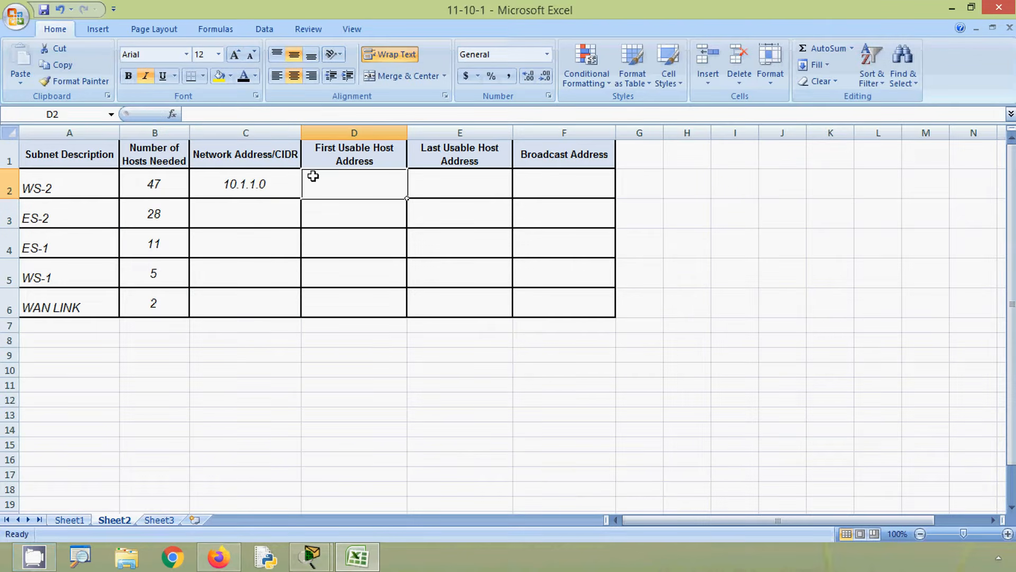
- Copy the WS-2 network address into cell D2 and change it to 10.1.1.1 as the first usable host address
{"action": "left_click", "coordinate": [257, 181]}
{"action": "key", "text": "ctrl+c"}
{"action": "left_click", "coordinate": [340, 186]}
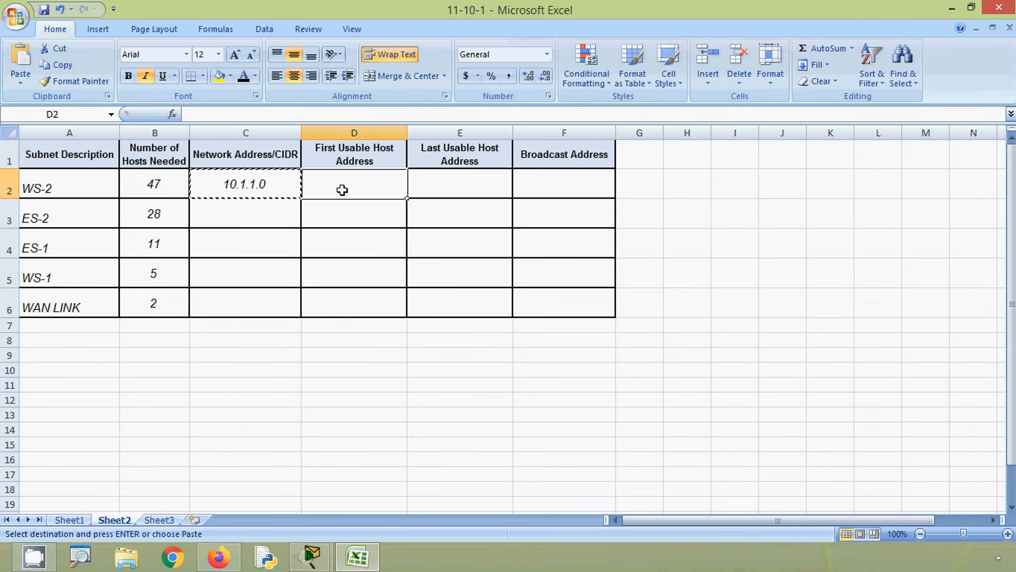
{"action": "key", "text": "ctrl+v"}
{"action": "double_click", "coordinate": [386, 184]}
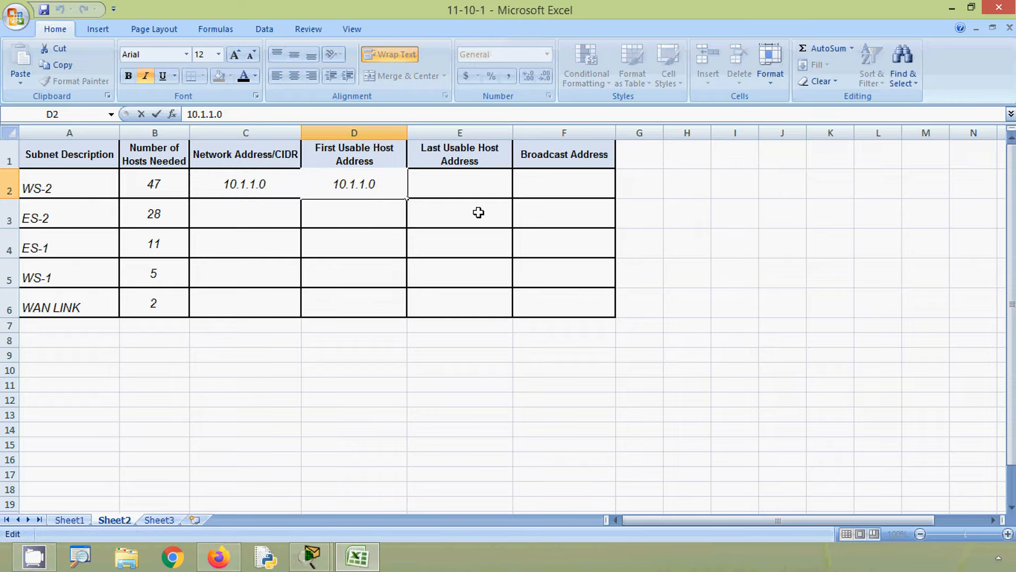
{"action": "key", "text": "BackSpace"}
{"action": "type", "text": "1"}
{"action": "key", "text": "Return"}
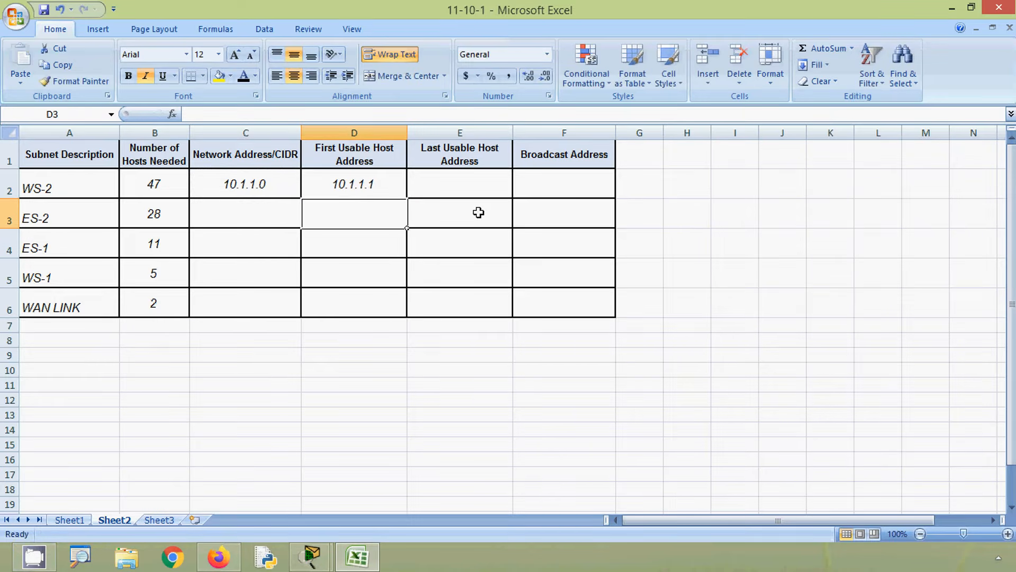
- Insert a column before Network Address/CIDR, head it "Subnet Mask" and widen it
{"action": "left_click", "coordinate": [254, 133]}
{"action": "right_click", "coordinate": [253, 135]}
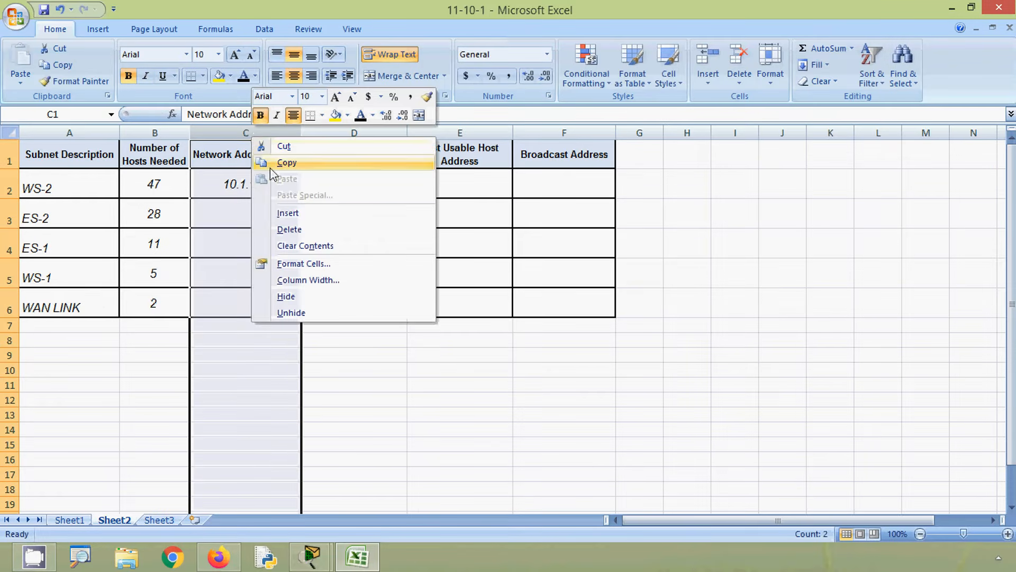
{"action": "left_click", "coordinate": [277, 214]}
{"action": "type", "text": "s"}
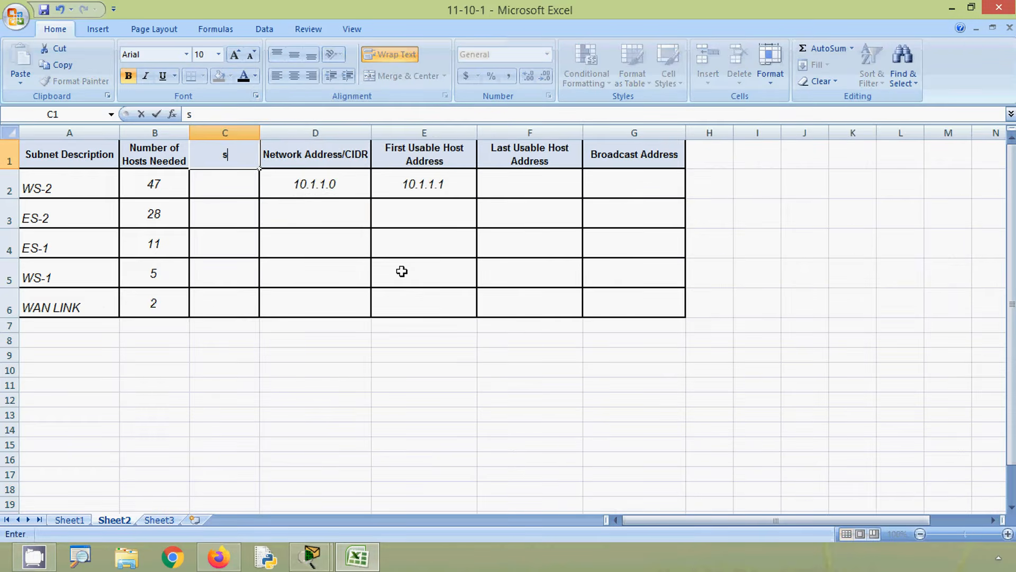
{"action": "type", "text": "Subnet Mask"}
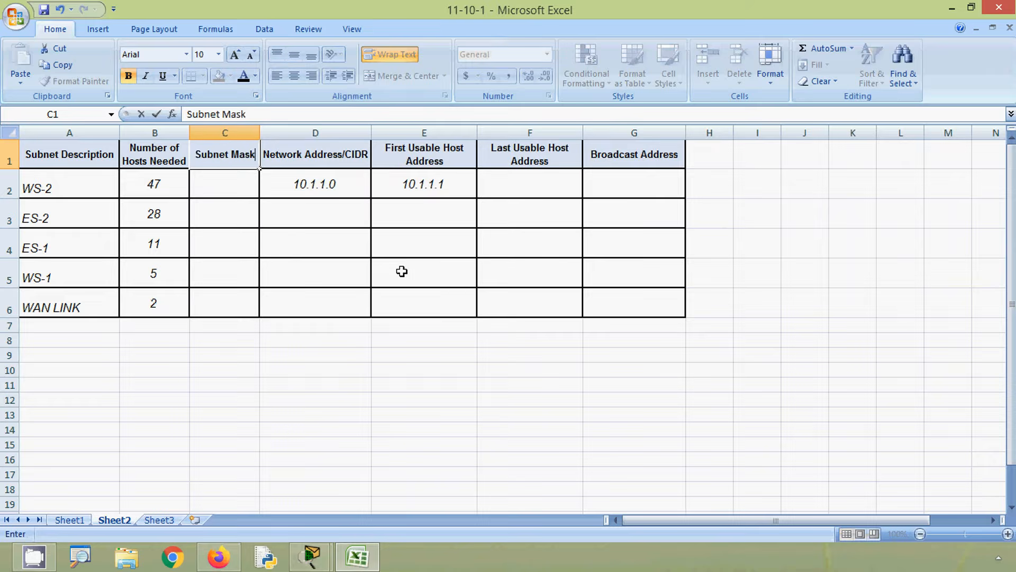
{"action": "left_click", "coordinate": [406, 269]}
{"action": "left_click_drag", "start_coordinate": [260, 132], "coordinate": [289, 132]}
{"action": "left_click", "coordinate": [270, 185]}
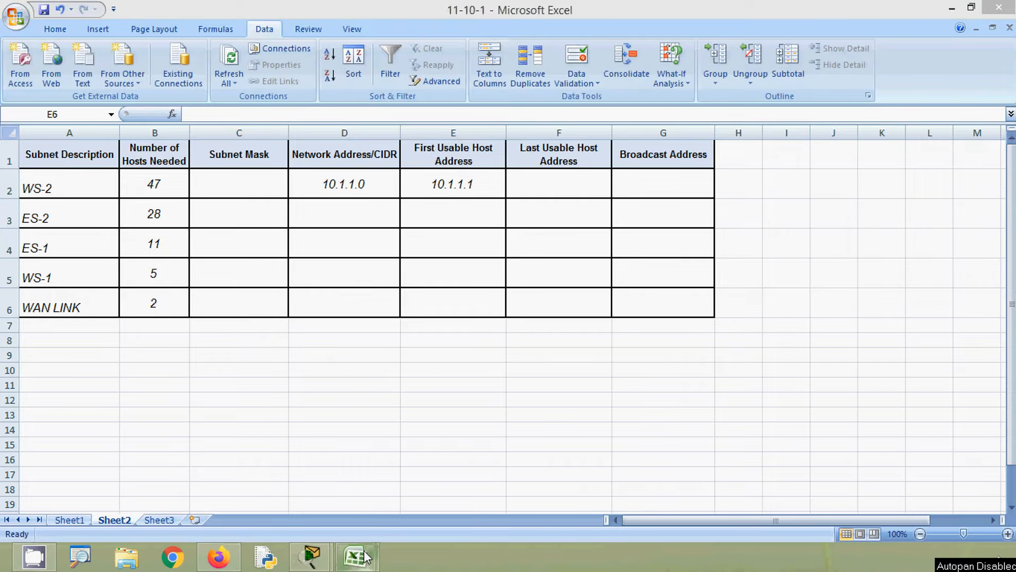
- Review the prefix reference table in the 11-5-5 workbook, then check the WS-2 host requirement in the 11-10-1 workbook
{"action": "mouse_move", "coordinate": [366, 556]}
{"action": "left_click", "coordinate": [413, 492]}
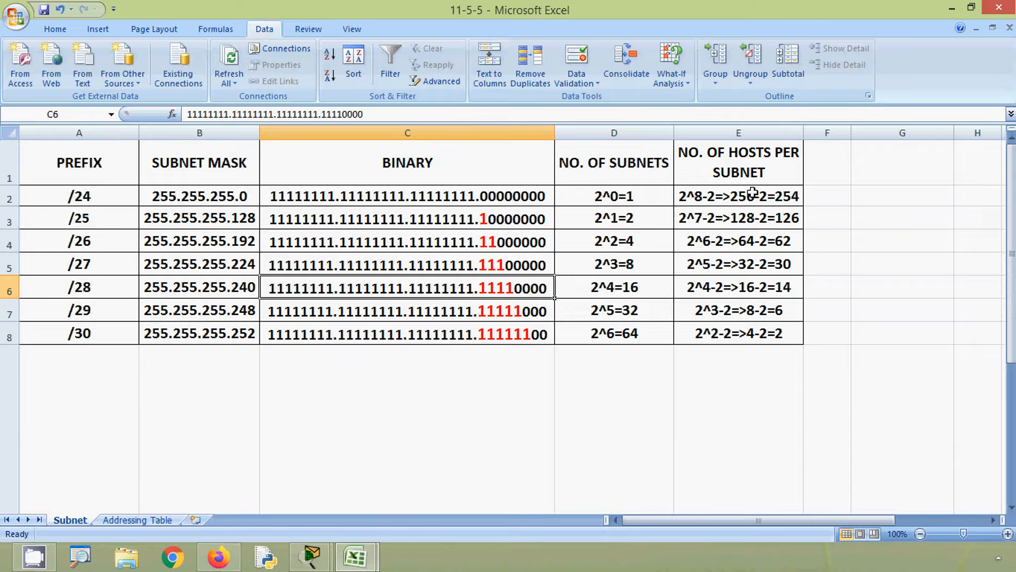
{"action": "key", "text": "alt"}
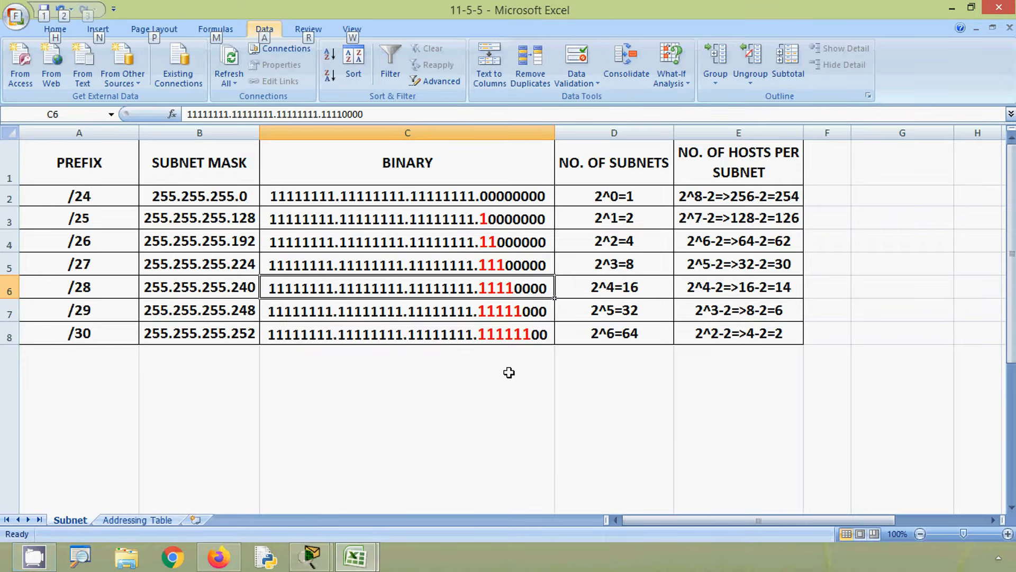
{"action": "left_click", "coordinate": [951, 11]}
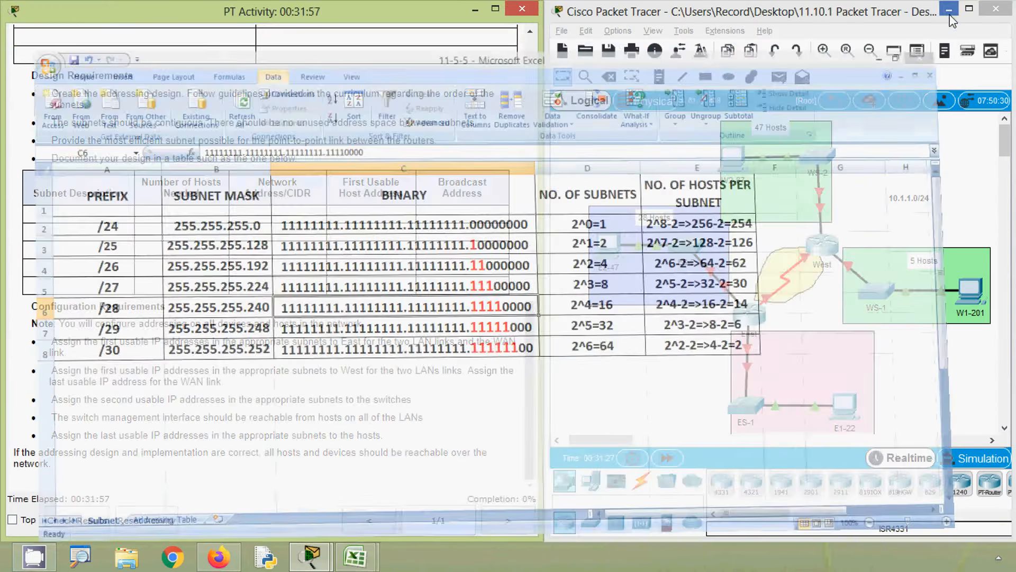
{"action": "mouse_move", "coordinate": [355, 556]}
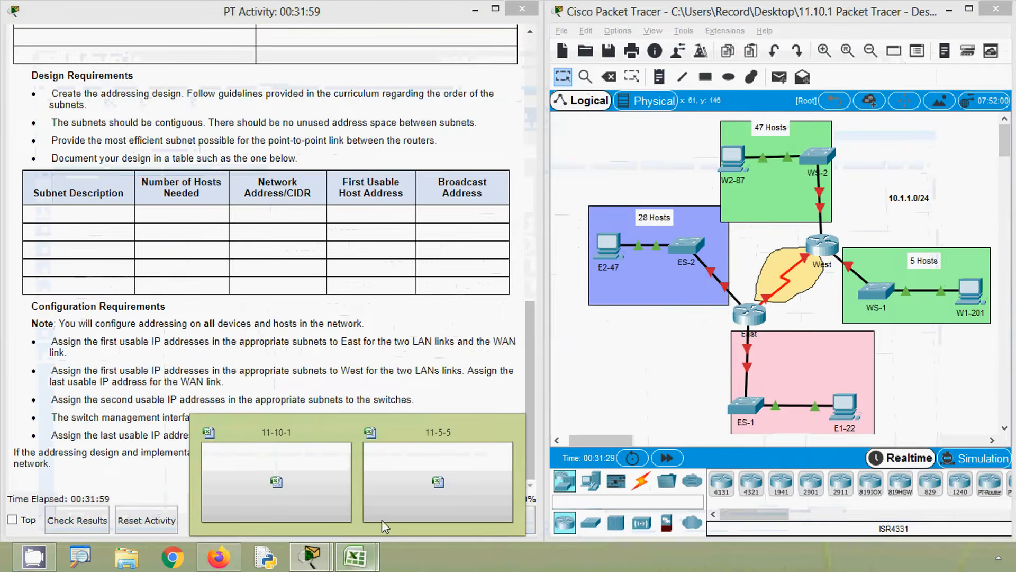
{"action": "left_click", "coordinate": [290, 490]}
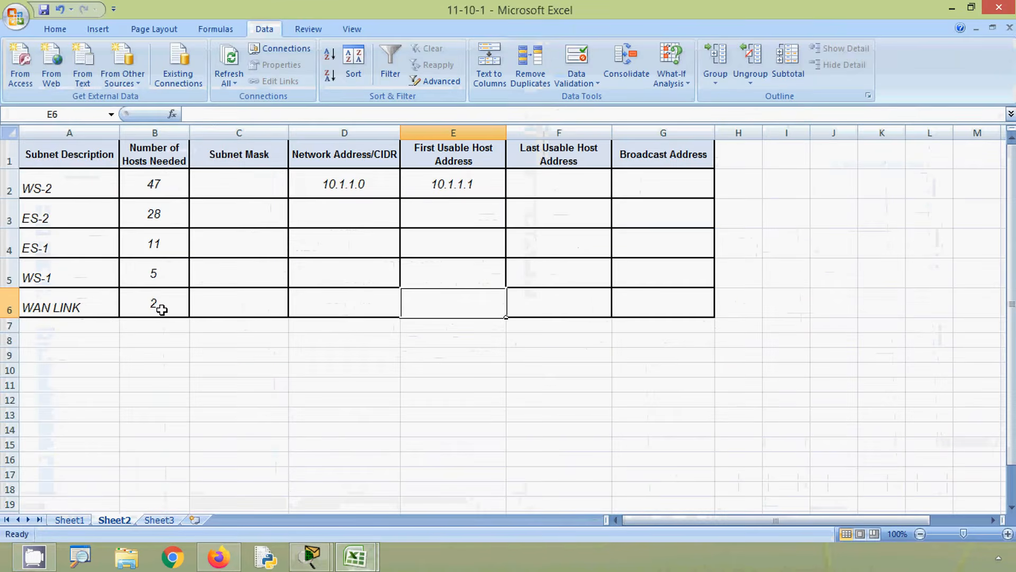
{"action": "left_click", "coordinate": [150, 184]}
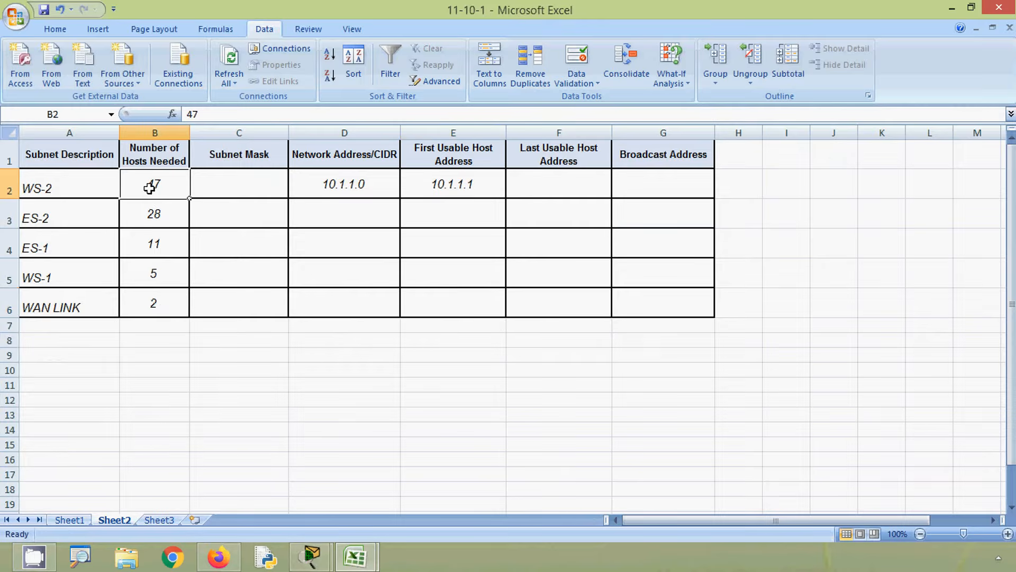
- Examine the /26 row of the 11-5-5 reference table for its hosts per subnet, subnet mask and binary mask
{"action": "mouse_move", "coordinate": [356, 567]}
{"action": "left_click", "coordinate": [405, 501]}
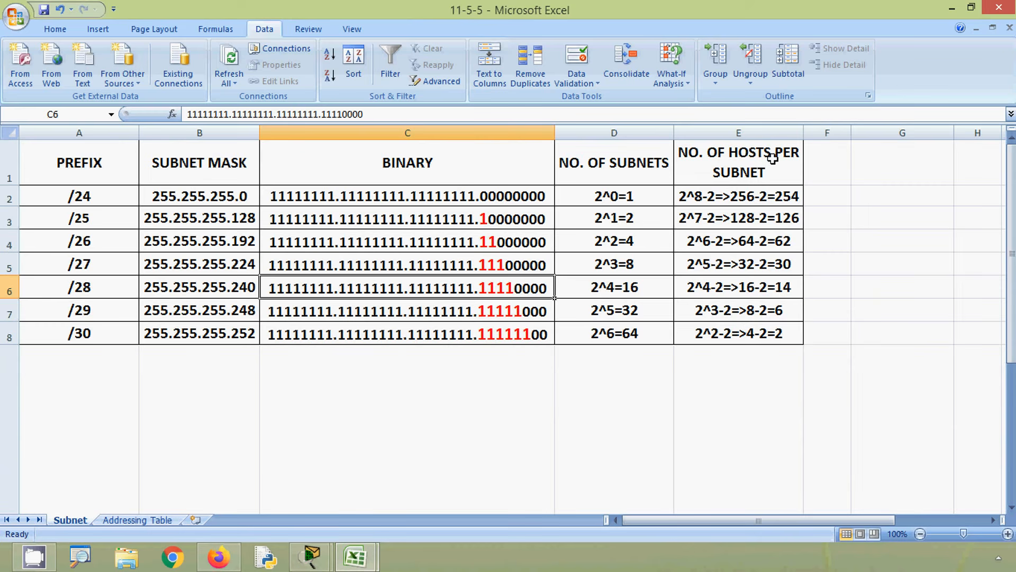
{"action": "left_click", "coordinate": [790, 241]}
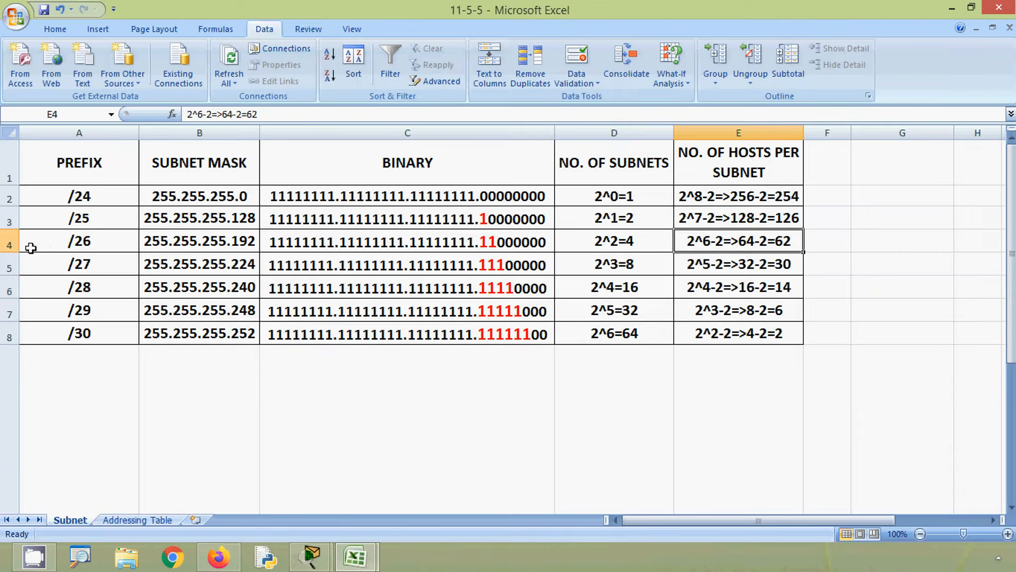
{"action": "left_click", "coordinate": [11, 244]}
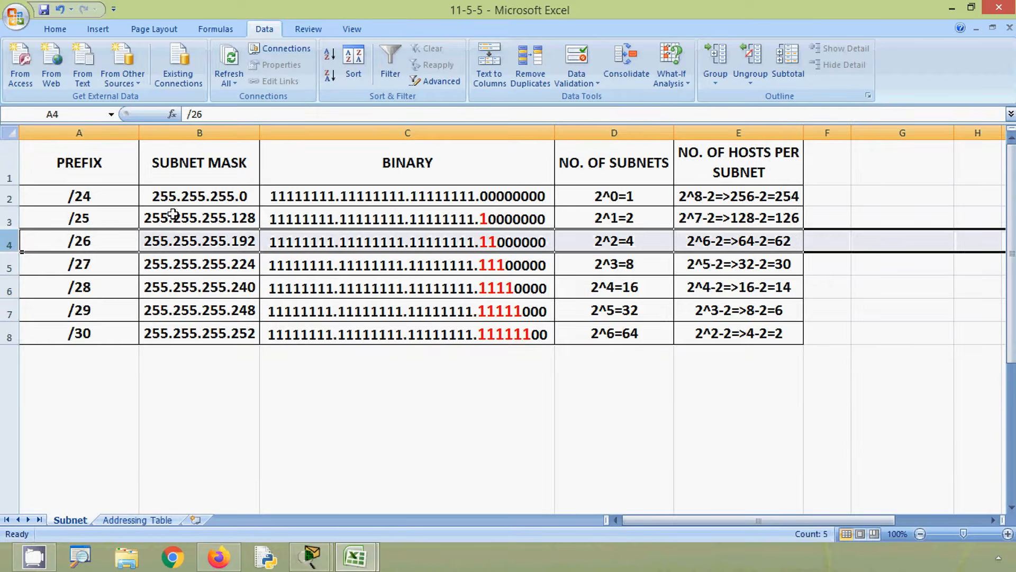
{"action": "left_click", "coordinate": [174, 242]}
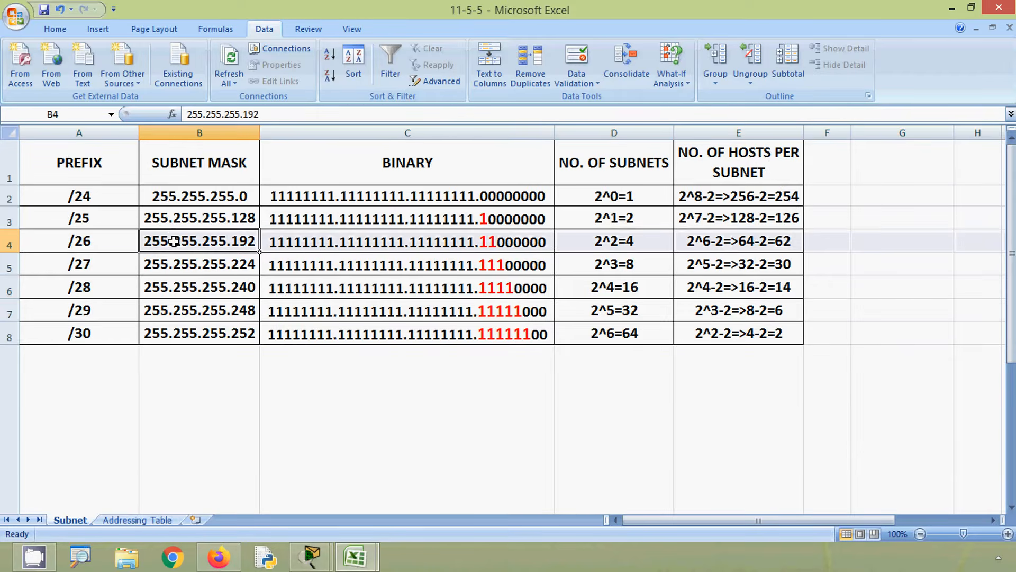
{"action": "left_click", "coordinate": [429, 241]}
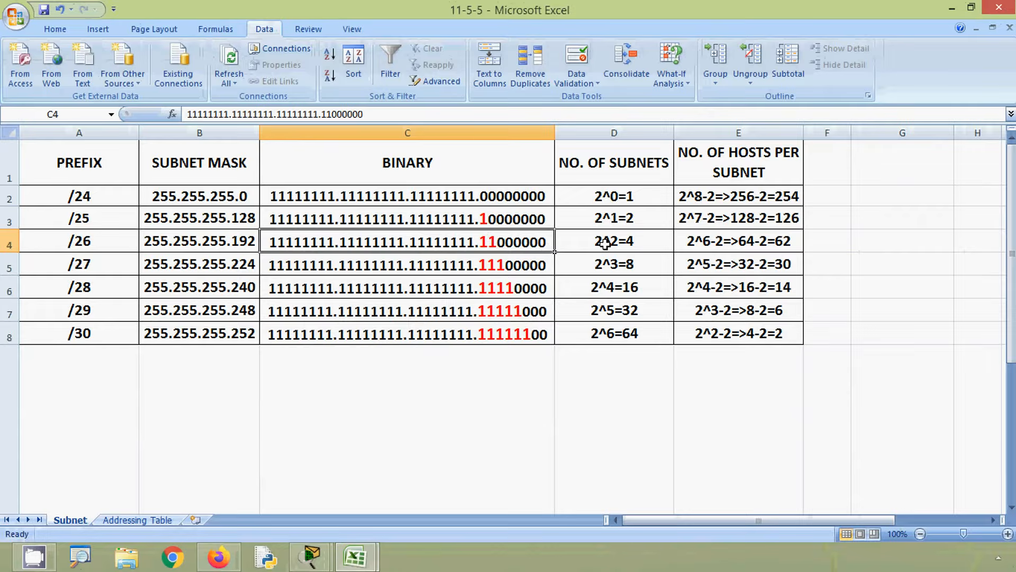
- Copy the mask 255.255.255.192 from the 11-5-5 workbook into the WS-2 Subnet Mask cell C2 of the 11-10-1 workbook
{"action": "left_click", "coordinate": [245, 243]}
{"action": "key", "text": "ctrl+c"}
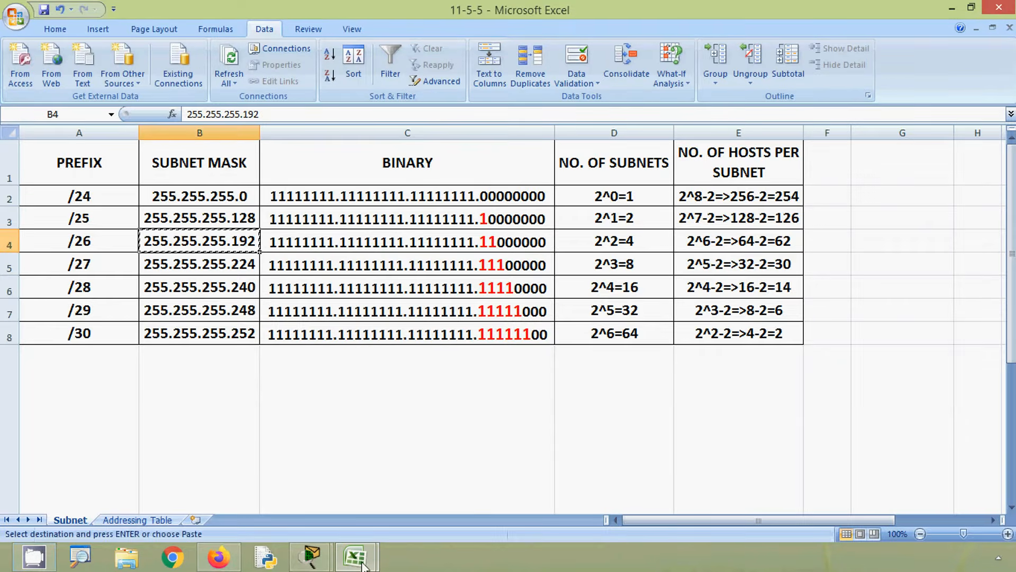
{"action": "mouse_move", "coordinate": [356, 557]}
{"action": "left_click", "coordinate": [296, 498]}
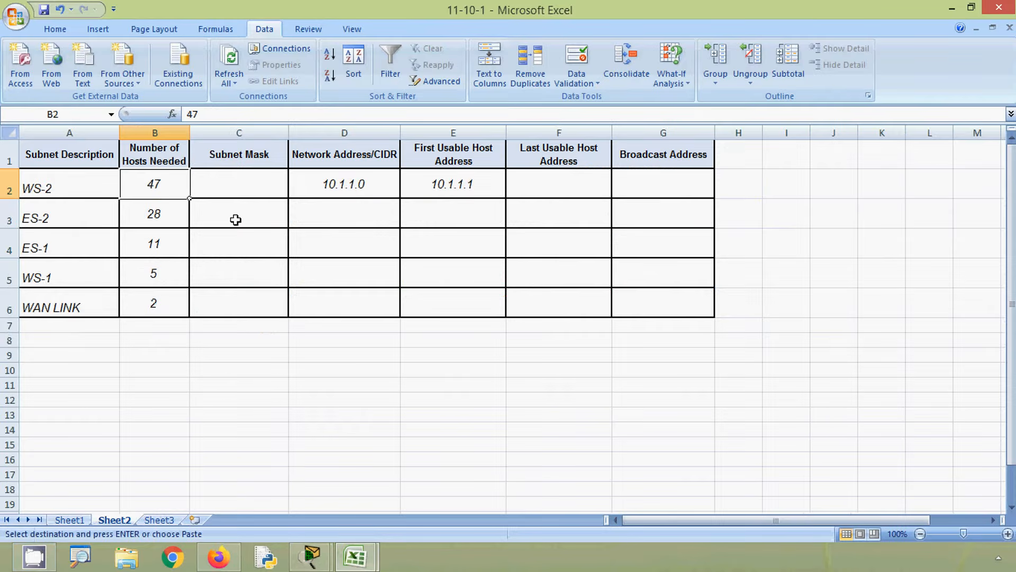
{"action": "key", "text": "ctrl+v"}
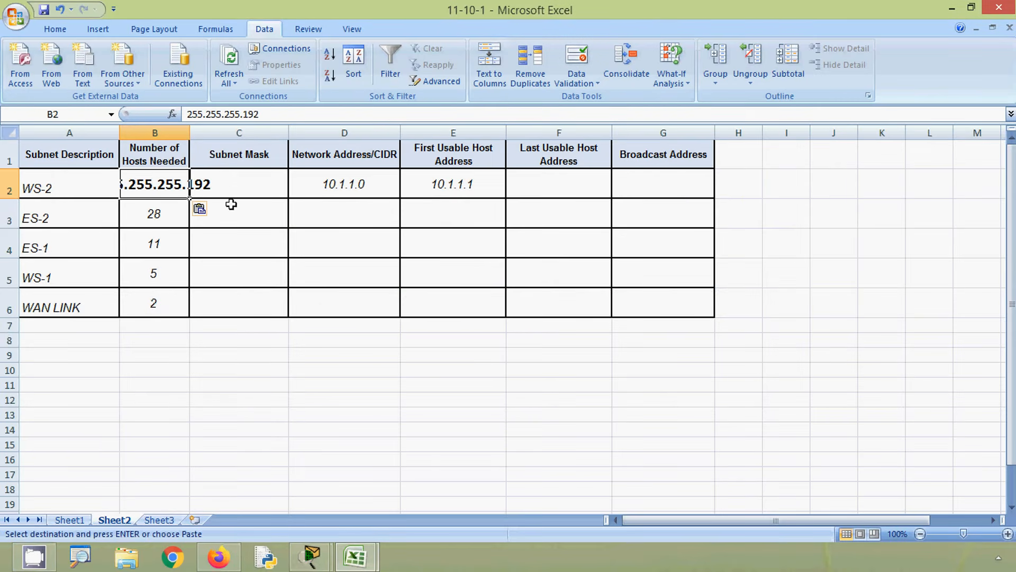
{"action": "key", "text": "ctrl+z"}
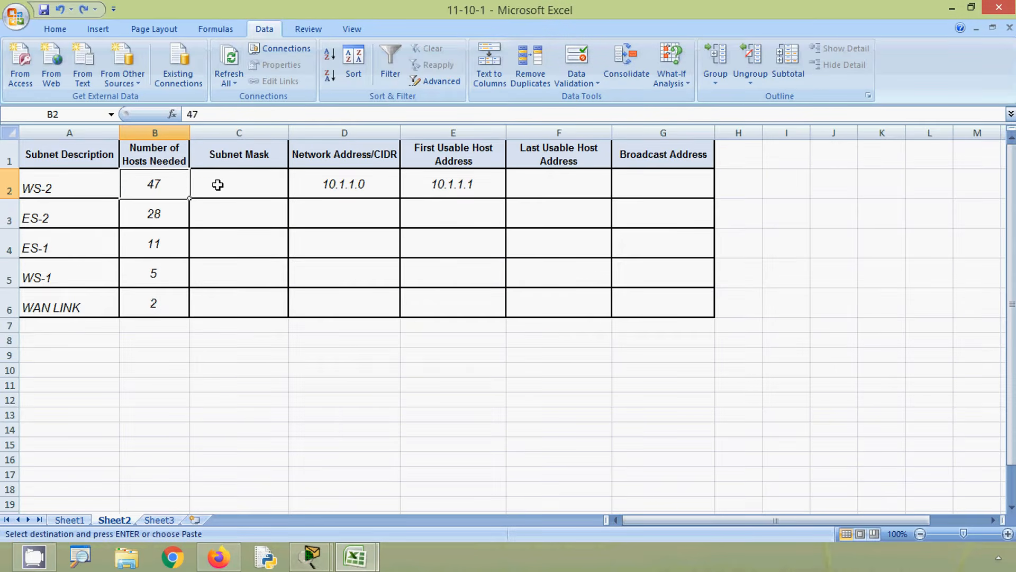
{"action": "left_click", "coordinate": [217, 184]}
{"action": "key", "text": "ctrl+v"}
{"action": "left_click", "coordinate": [241, 210]}
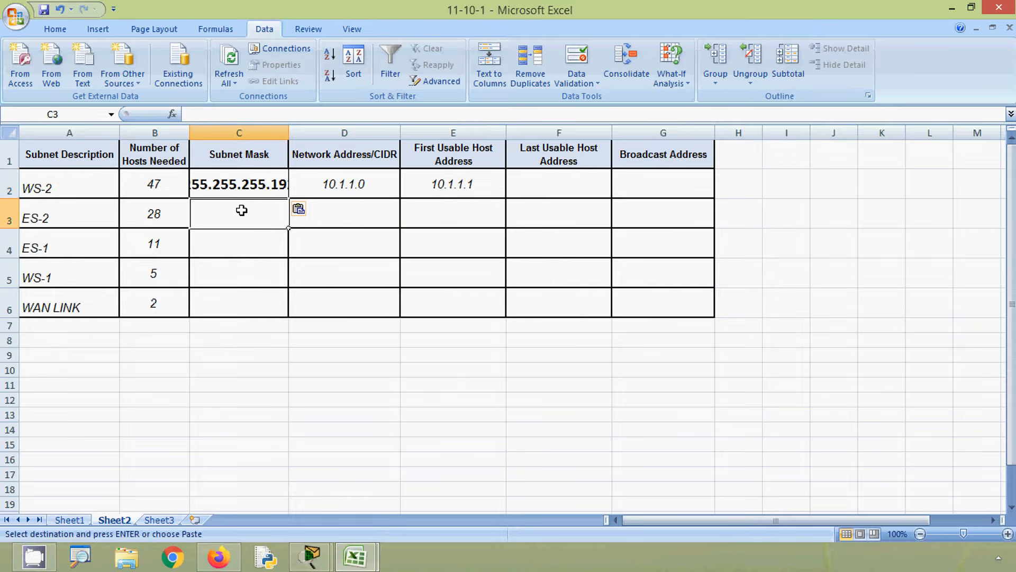
- Remove the bold from the subnet mask in cell C2 and reduce its font size to 12
{"action": "left_click", "coordinate": [241, 192]}
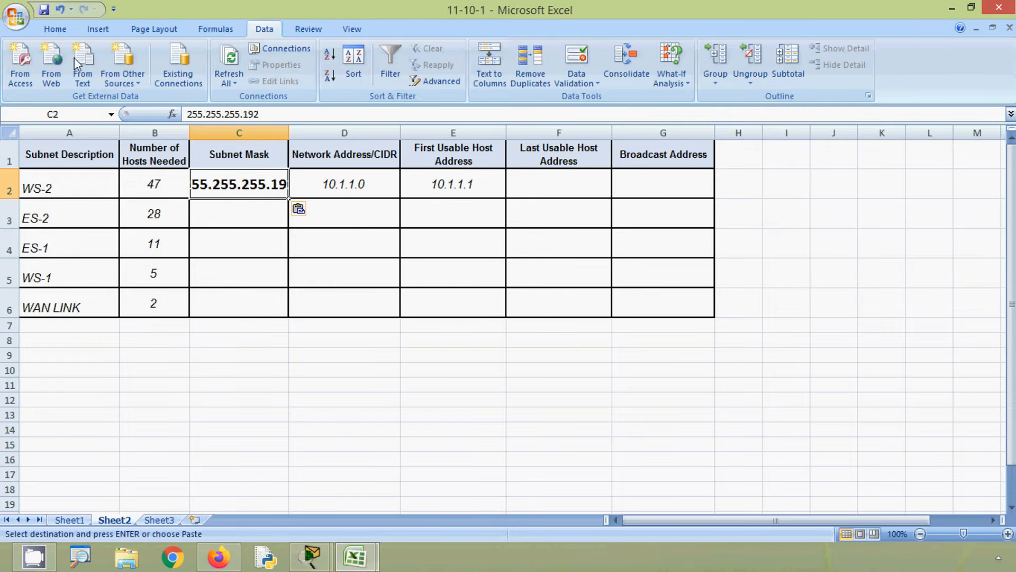
{"action": "left_click", "coordinate": [56, 29]}
{"action": "left_click", "coordinate": [123, 79]}
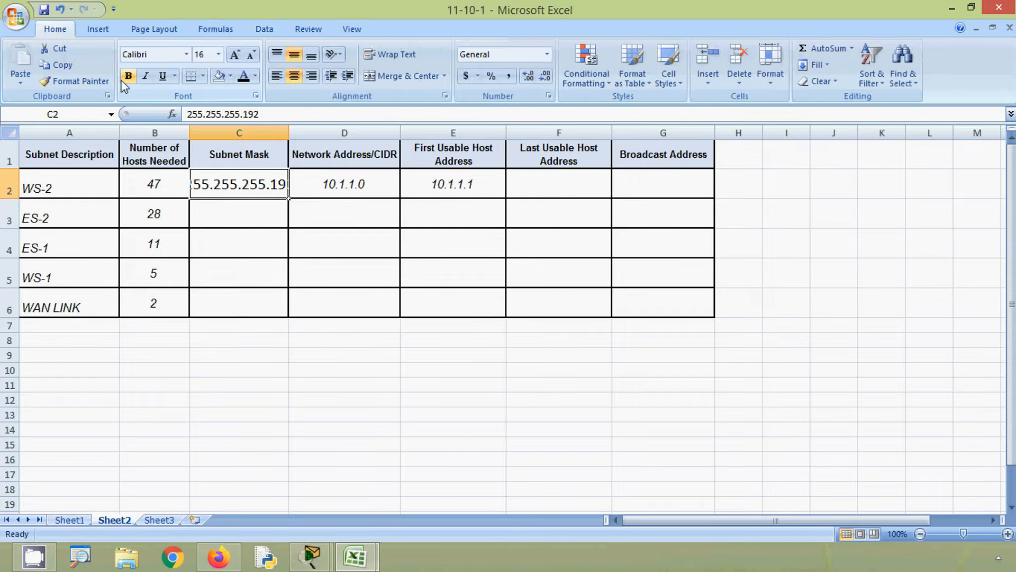
{"action": "left_click", "coordinate": [317, 181]}
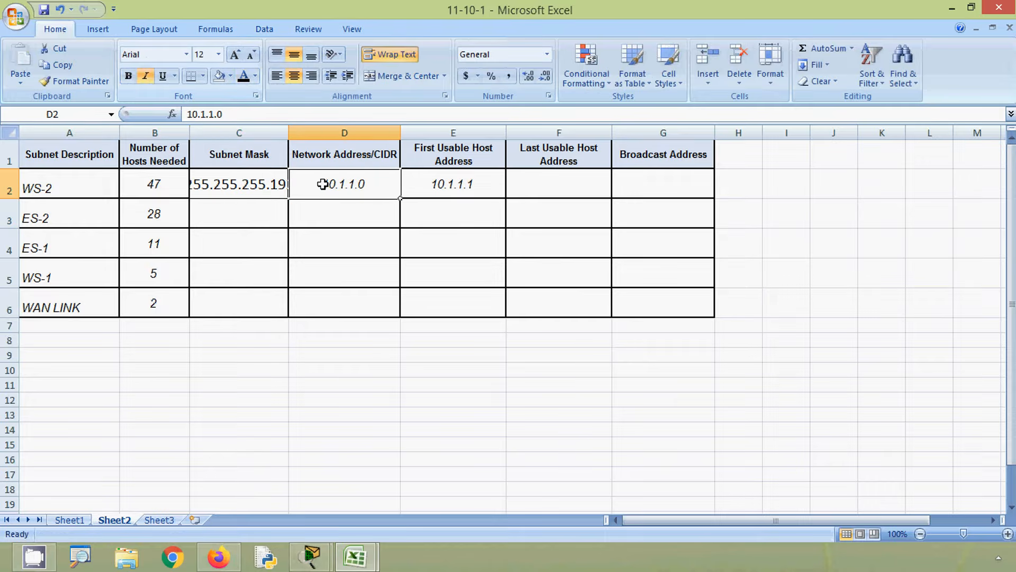
{"action": "left_click", "coordinate": [254, 174]}
{"action": "left_click", "coordinate": [257, 62]}
{"action": "left_click", "coordinate": [256, 62]}
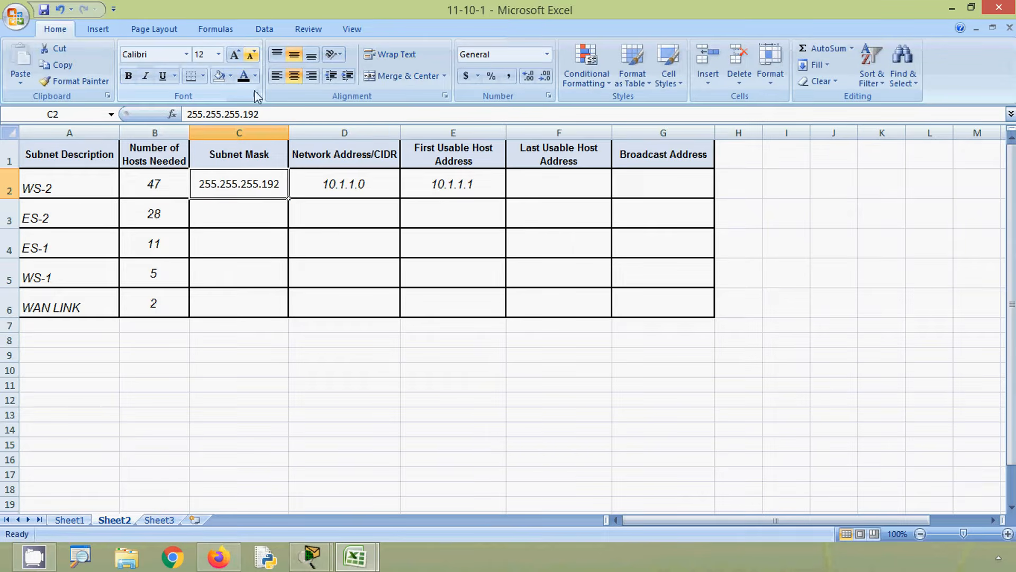
{"action": "left_click", "coordinate": [337, 221]}
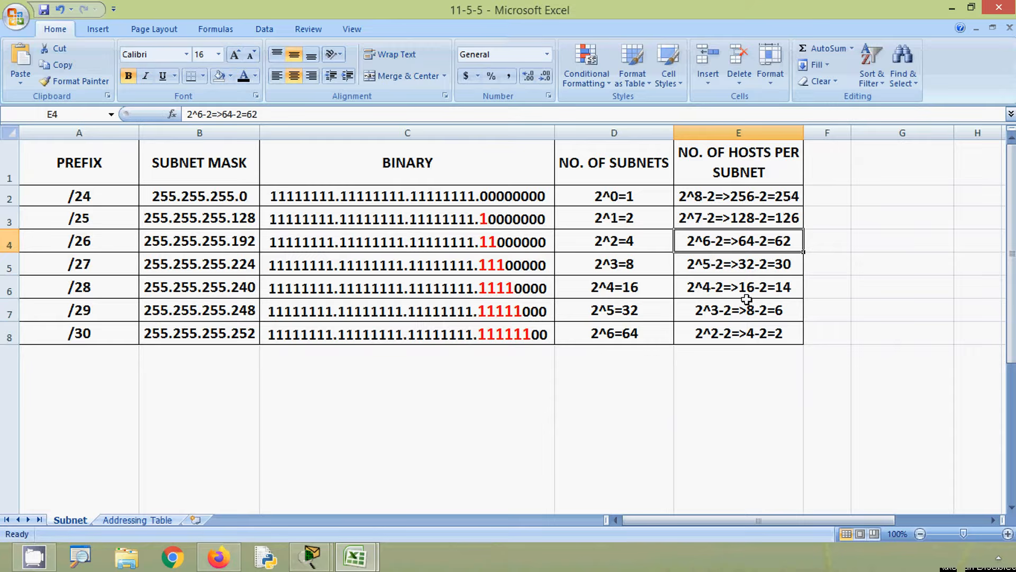
- Return to the 11-10-1 workbook and enter 10.1.1.63 as the WS-2 broadcast address in cell G2
{"action": "left_click", "coordinate": [952, 9]}
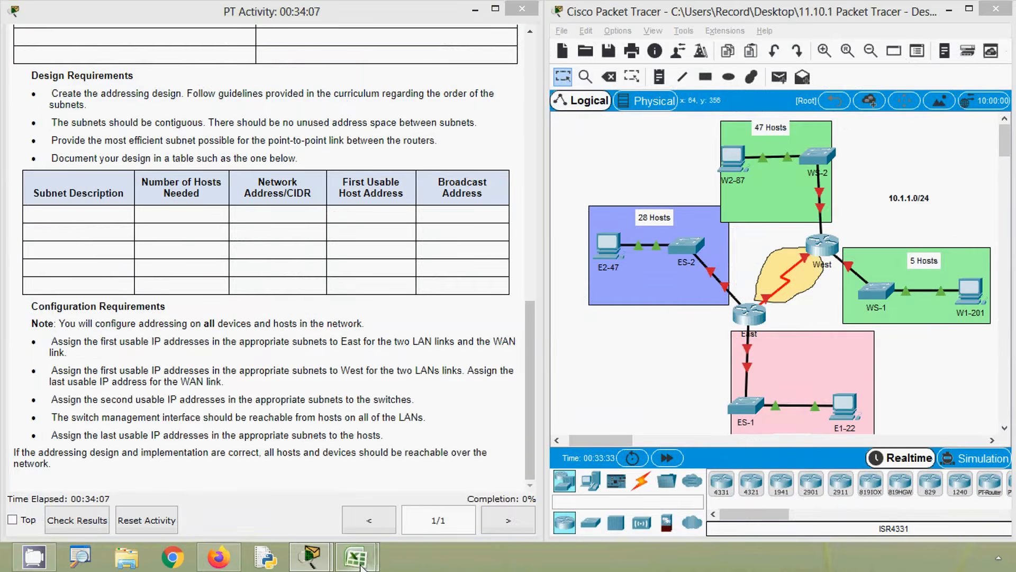
{"action": "left_click", "coordinate": [306, 487]}
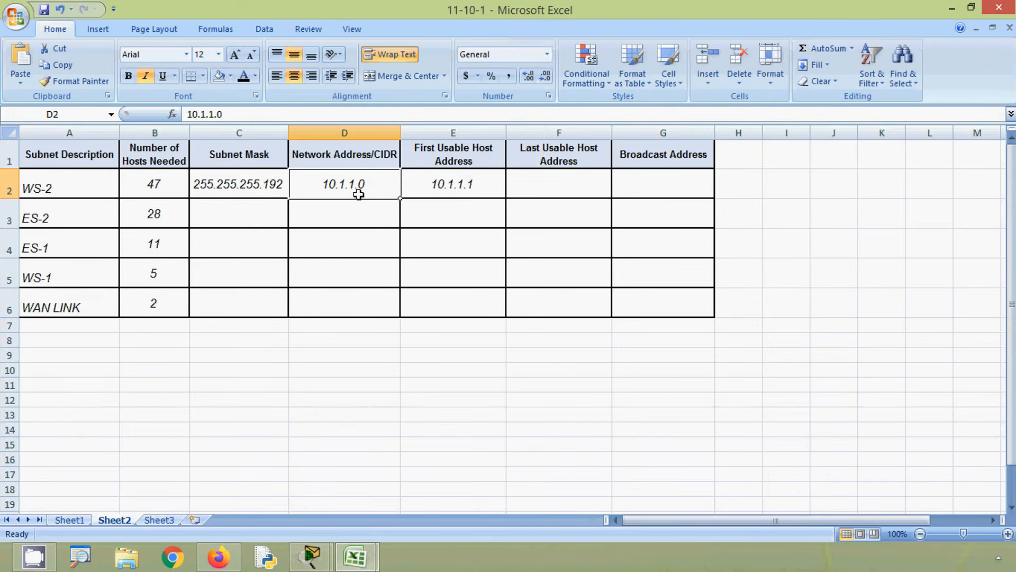
{"action": "left_click", "coordinate": [656, 194]}
{"action": "type", "text": "10"}
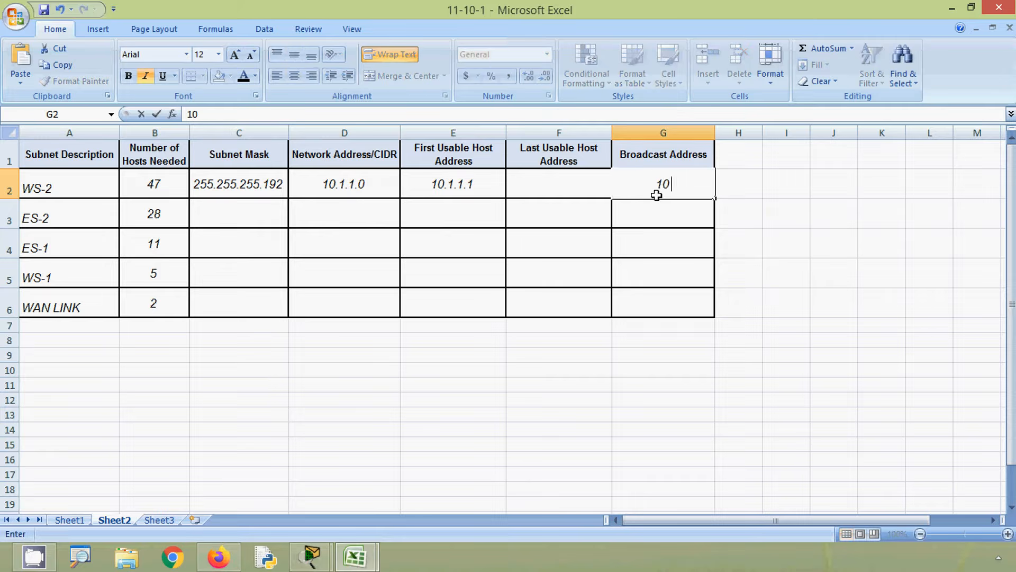
{"action": "type", "text": ".1.1.63"}
{"action": "left_click", "coordinate": [473, 240]}
{"action": "left_click", "coordinate": [377, 185]}
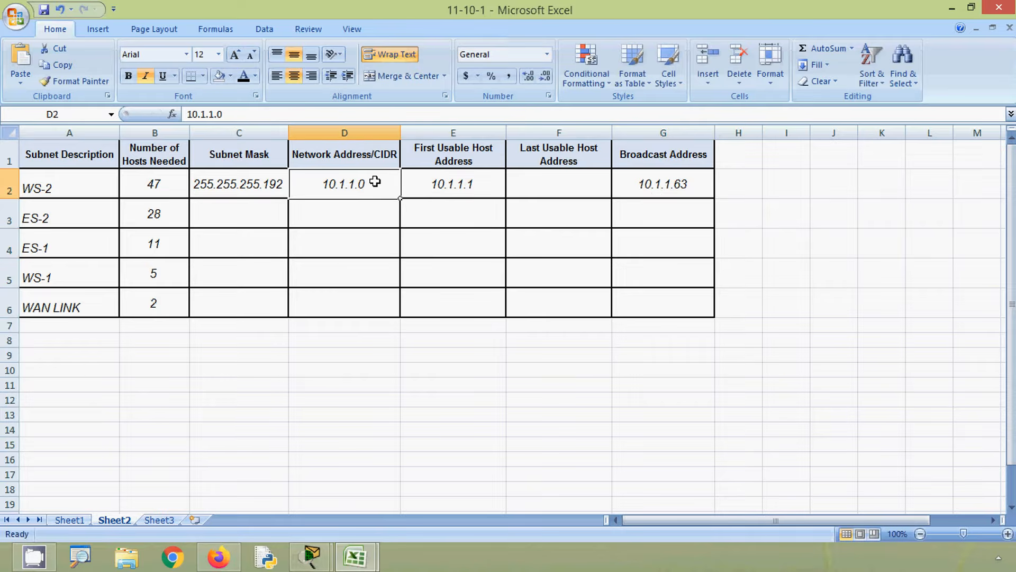
{"action": "left_click", "coordinate": [664, 186]}
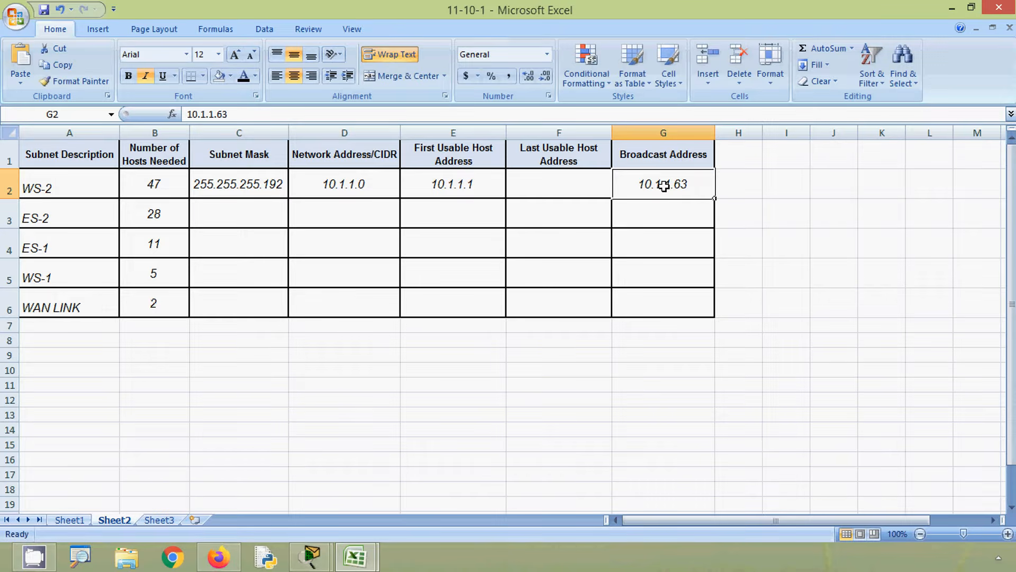
{"action": "key", "text": "alt"}
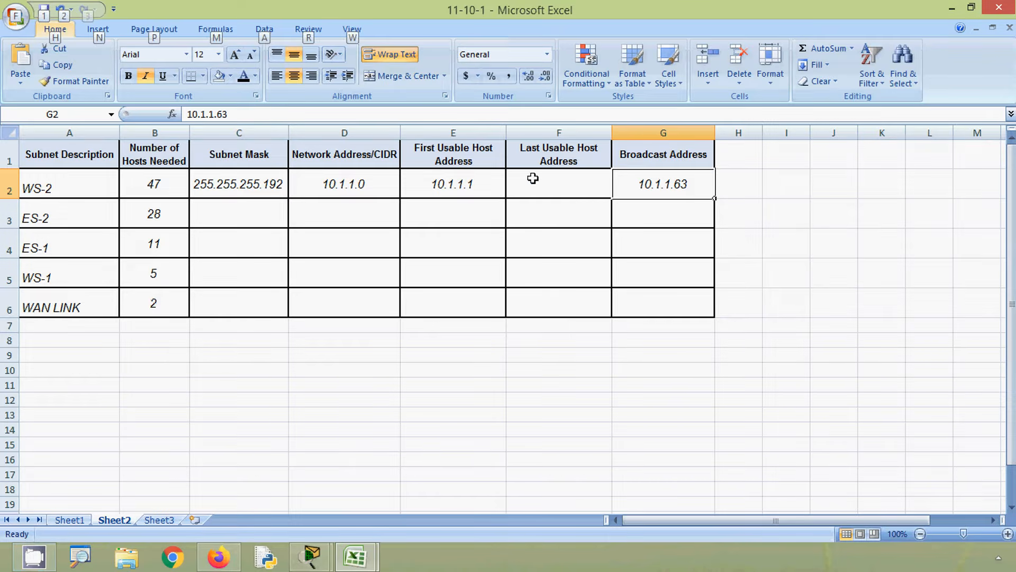
{"action": "key", "text": "alt"}
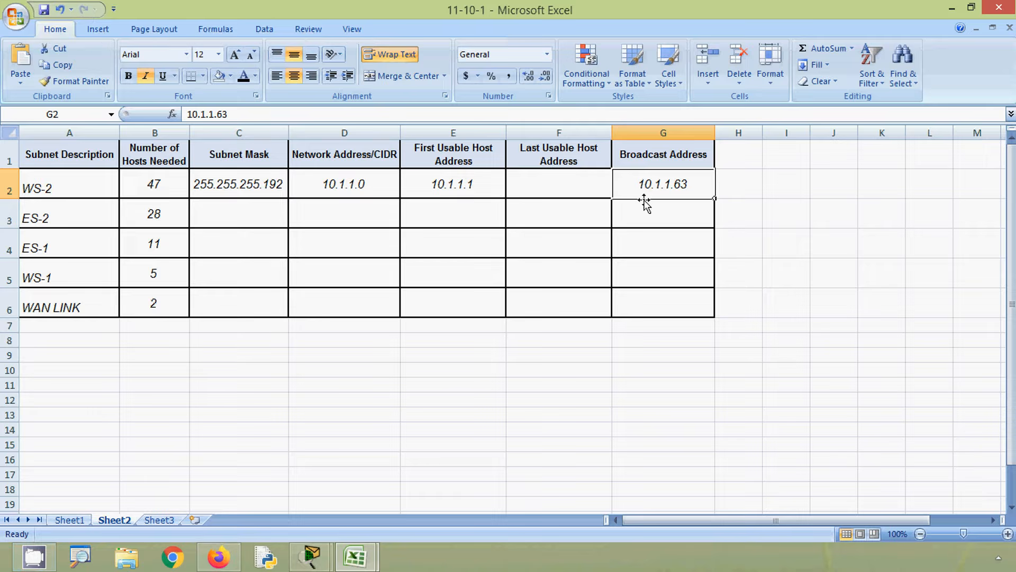
- Copy the WS-2 broadcast address into the Last Usable Host Address cell F2 and change it to 10.1.1.62
{"action": "key", "text": "ctrl+c"}
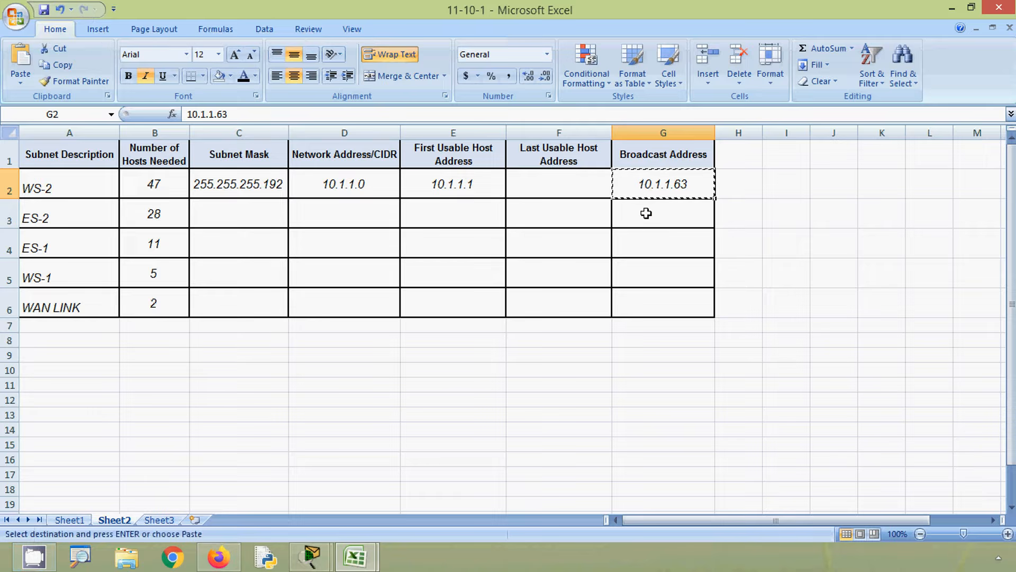
{"action": "left_click", "coordinate": [584, 191]}
{"action": "key", "text": "ctrl+v"}
{"action": "double_click", "coordinate": [583, 190]}
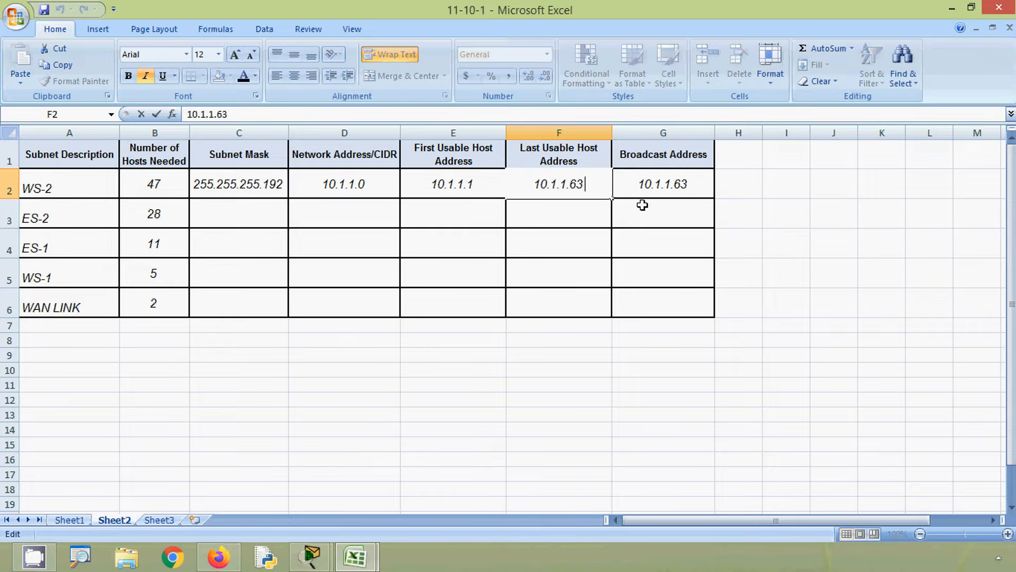
{"action": "key", "text": "BackSpace"}
{"action": "type", "text": "\\"}
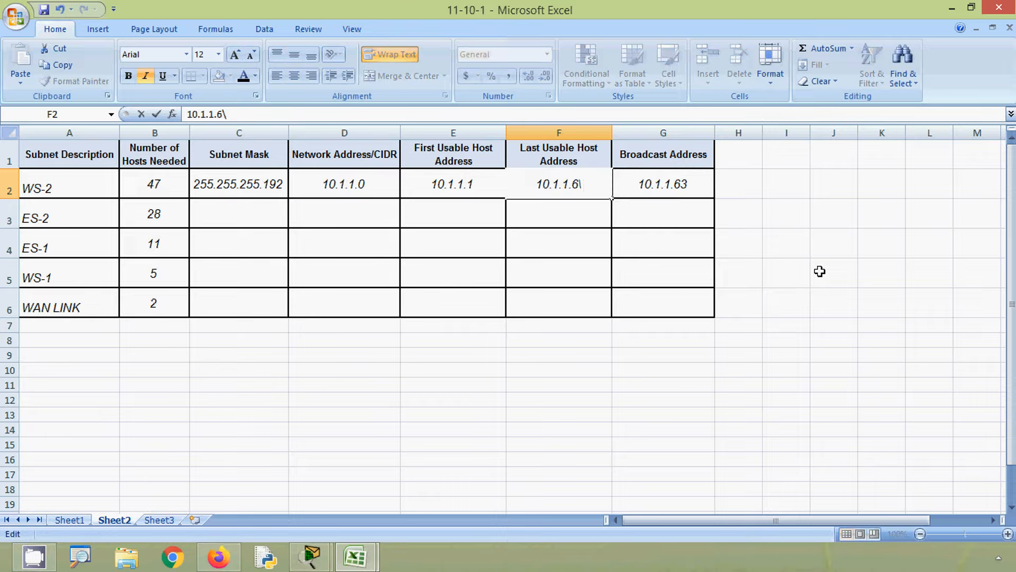
{"action": "key", "text": "BackSpace"}
{"action": "type", "text": "2"}
{"action": "key", "text": "Return"}
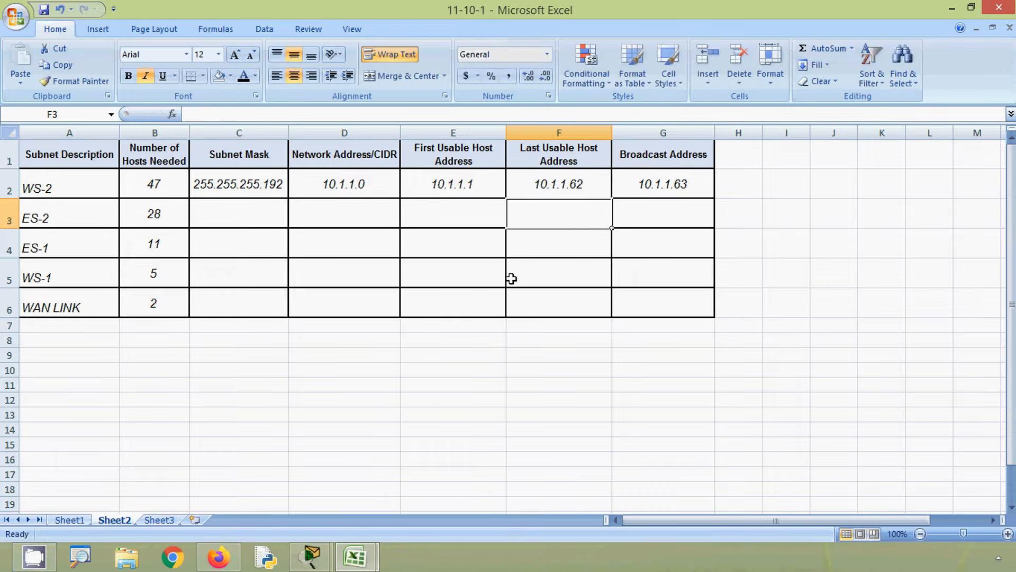
- Examine the /27 row of the 11-5-5 reference table for its hosts per subnet, subnet mask and binary mask against the ES-2 host requirement
{"action": "left_click", "coordinate": [218, 222]}
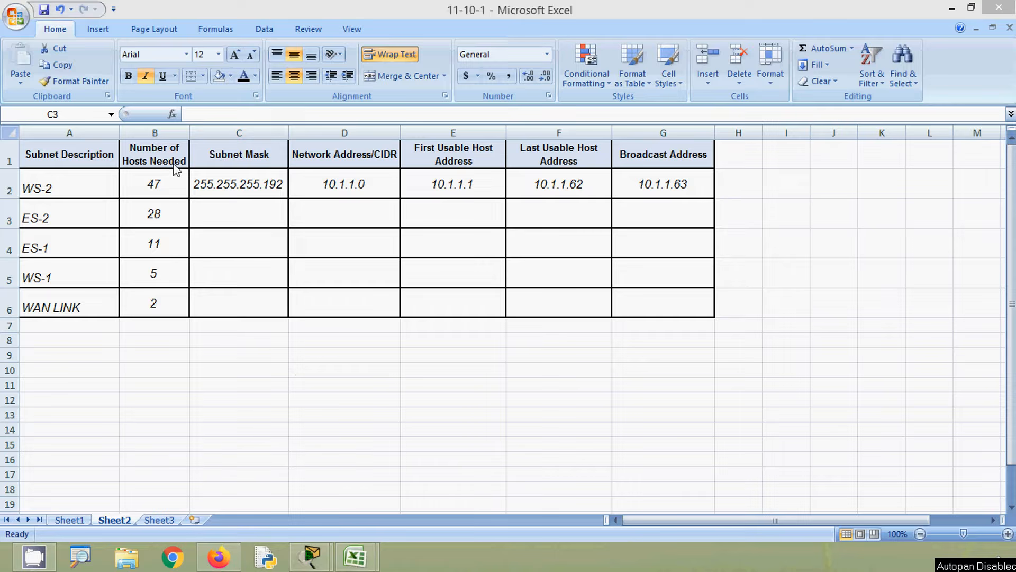
{"action": "left_click", "coordinate": [170, 219]}
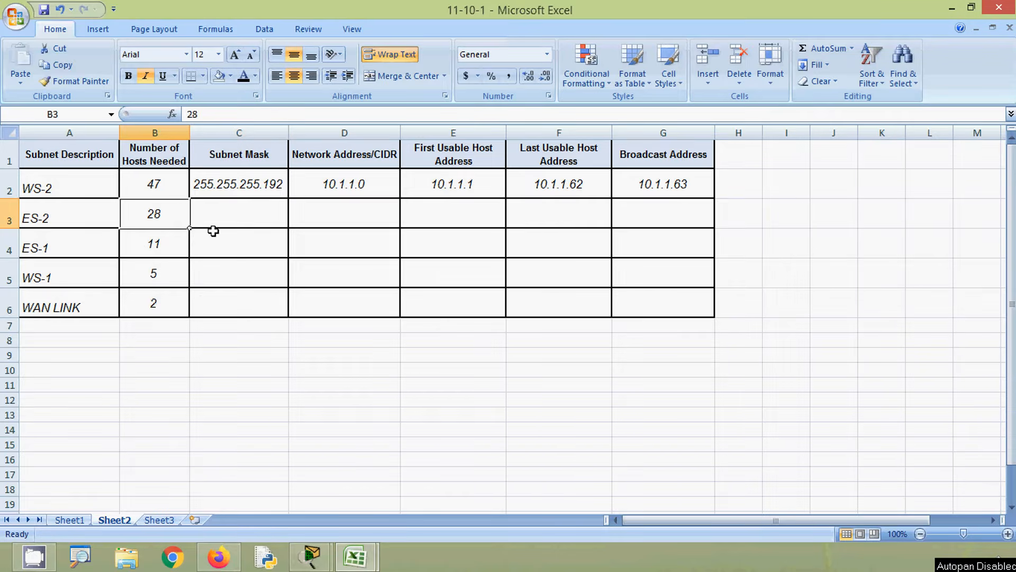
{"action": "left_click", "coordinate": [951, 9]}
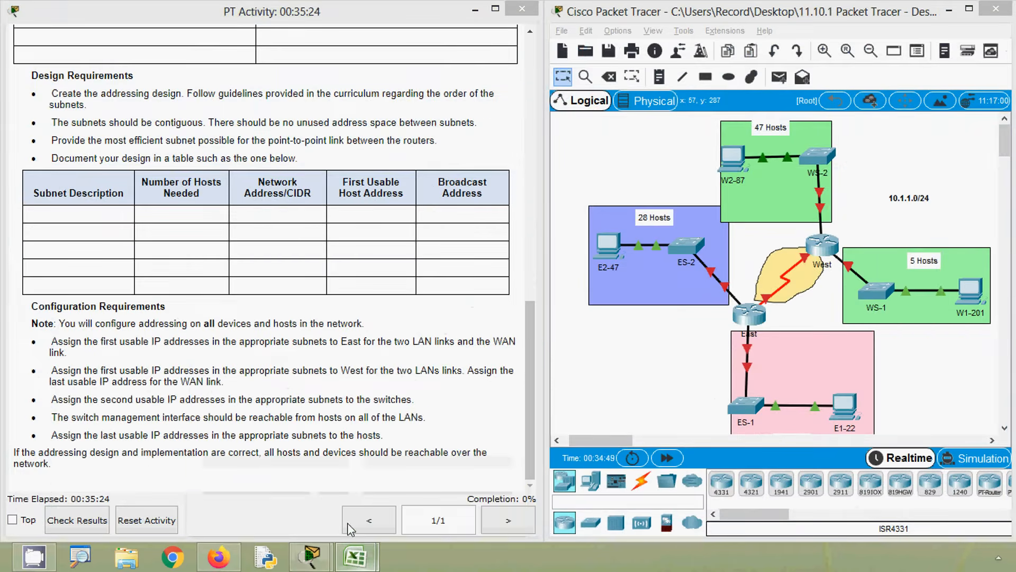
{"action": "left_click", "coordinate": [356, 557]}
{"action": "left_click", "coordinate": [411, 497]}
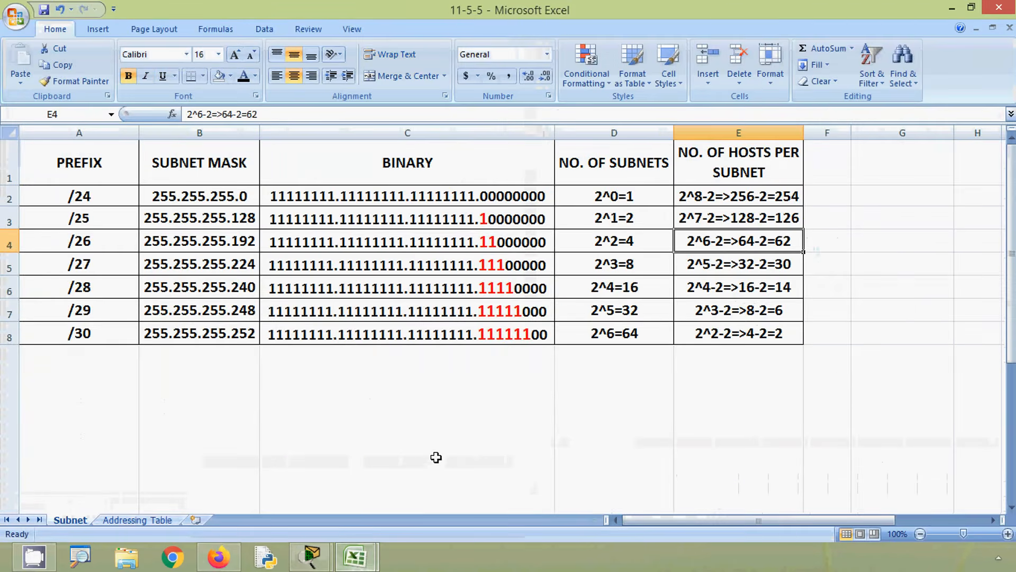
{"action": "left_click", "coordinate": [707, 268]}
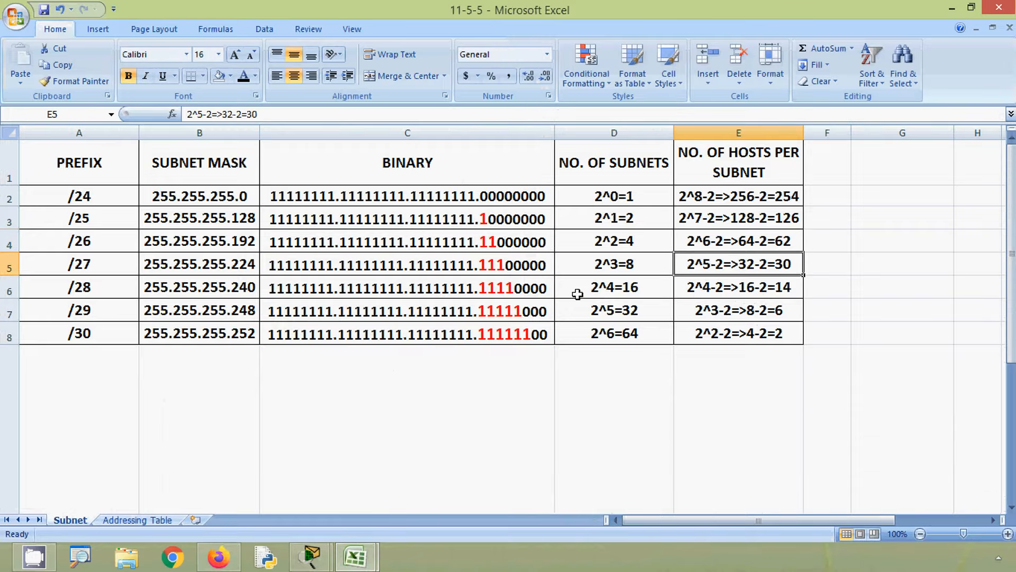
{"action": "left_click", "coordinate": [95, 266]}
{"action": "left_click", "coordinate": [166, 266]}
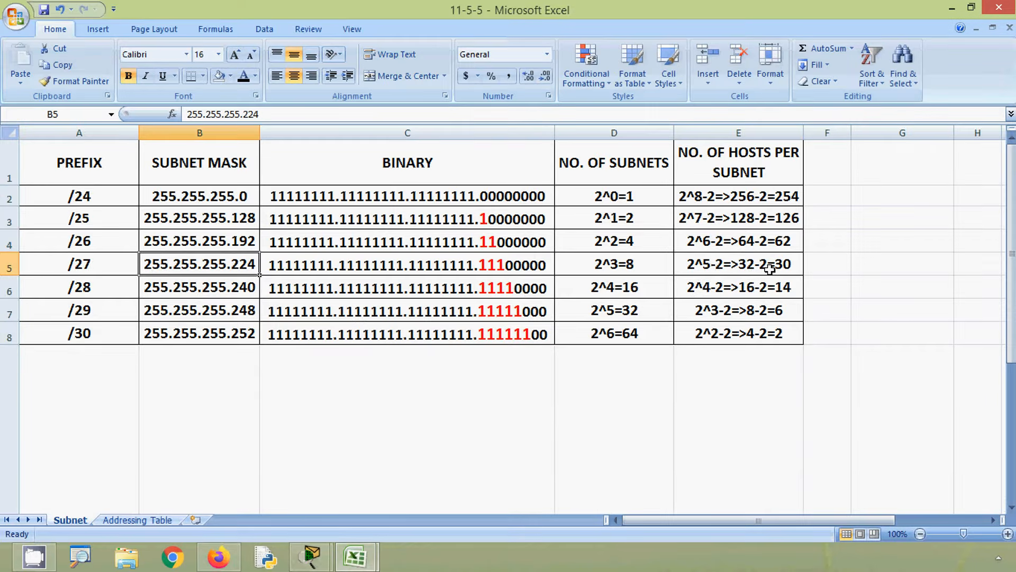
{"action": "left_click", "coordinate": [376, 264]}
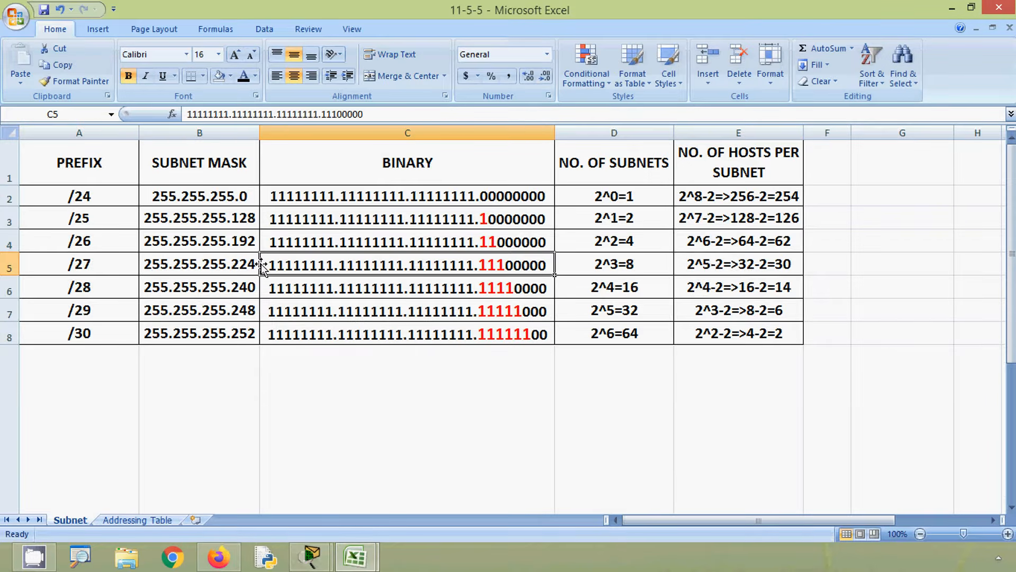
- Copy the mask 255.255.255.224 from the 11-5-5 workbook into the ES-2 Subnet Mask cell C3 of the 11-10-1 workbook
{"action": "left_click", "coordinate": [243, 264]}
{"action": "left_click_drag", "start_coordinate": [271, 123], "coordinate": [179, 119]}
{"action": "key", "text": "ctrl+c"}
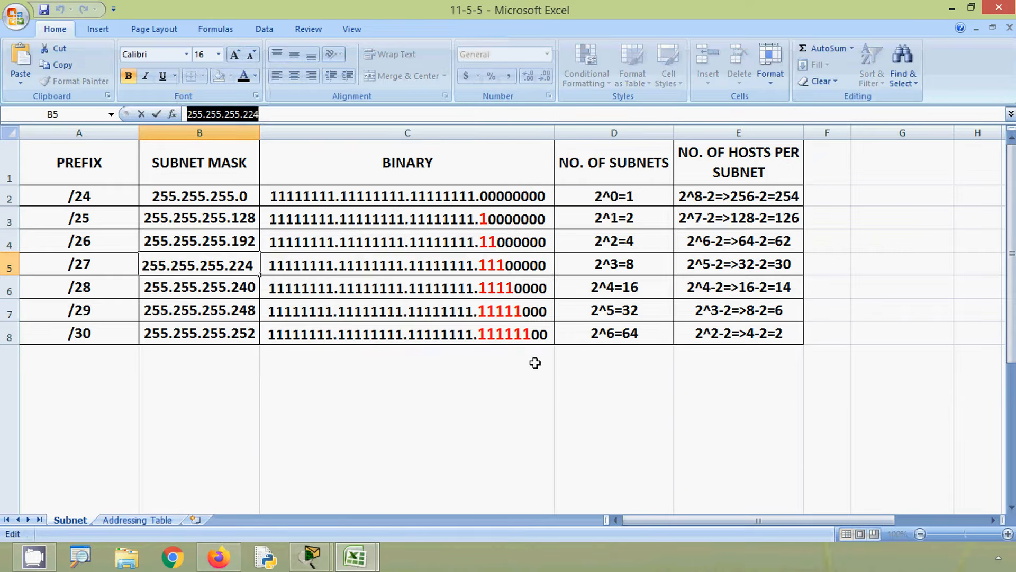
{"action": "left_click", "coordinate": [375, 560]}
{"action": "left_click", "coordinate": [291, 495]}
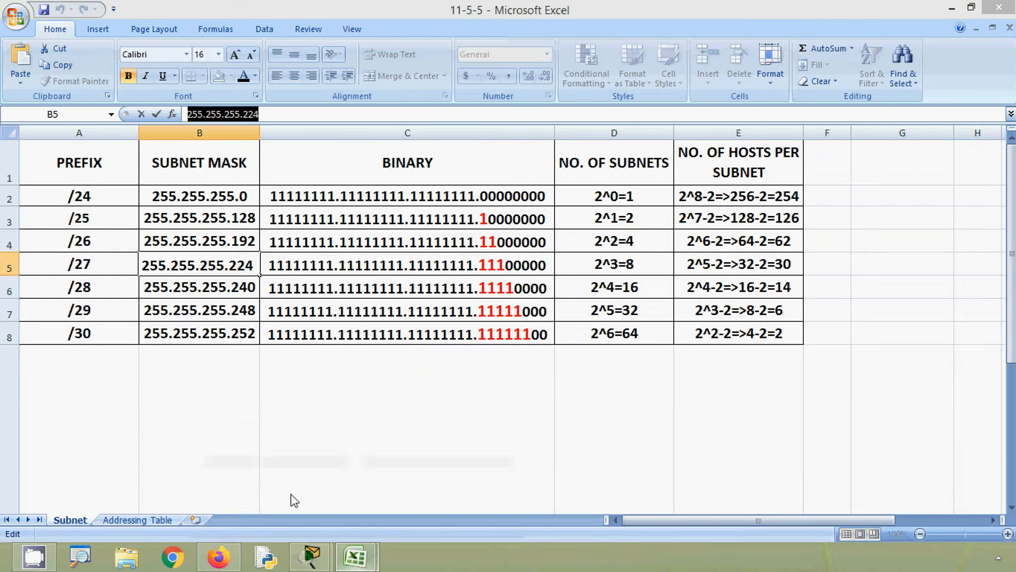
{"action": "left_click", "coordinate": [236, 221]}
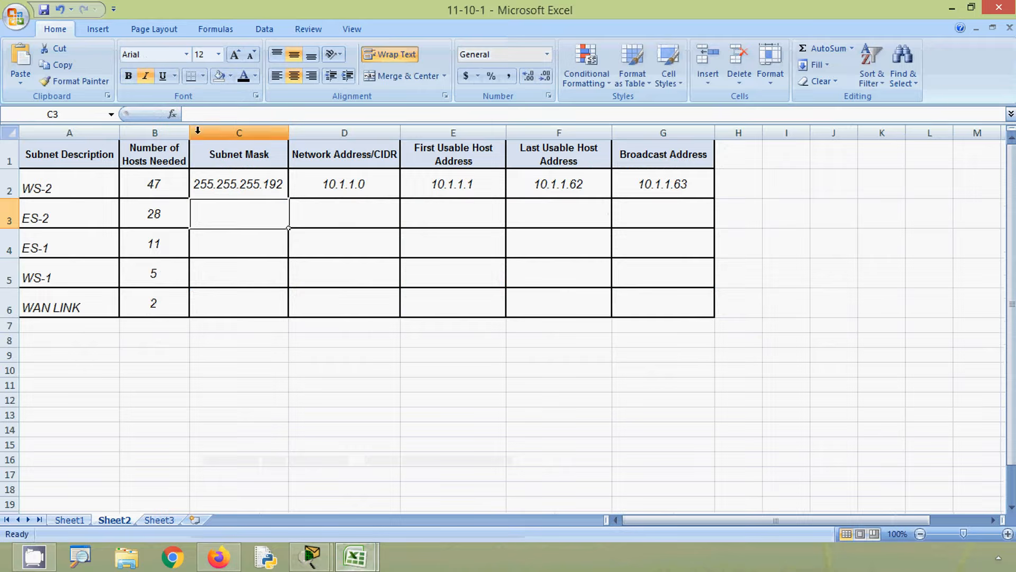
{"action": "left_click", "coordinate": [205, 118]}
{"action": "key", "text": "ctrl+v"}
{"action": "left_click", "coordinate": [326, 206]}
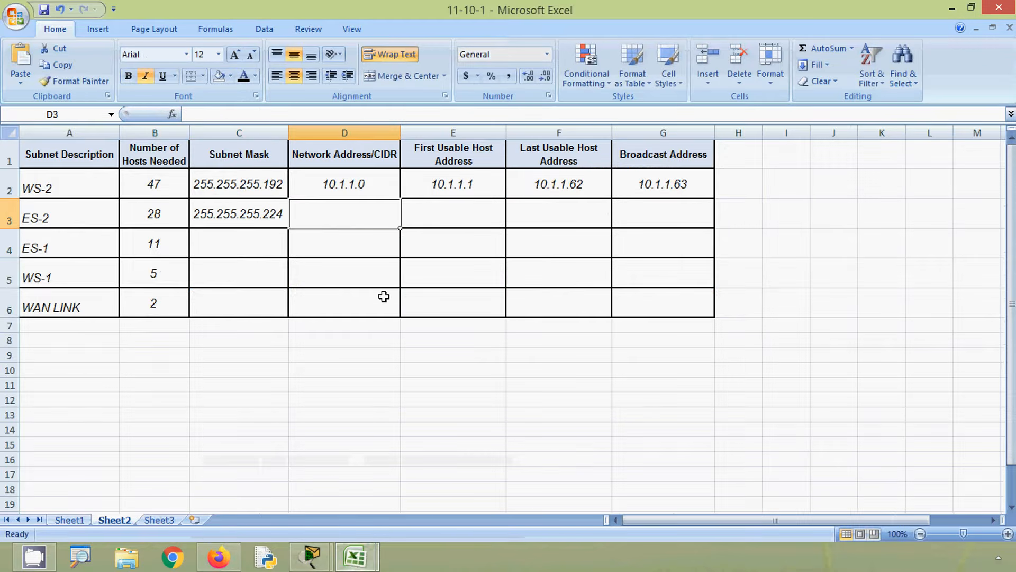
- Copy the WS-2 broadcast address into the ES-2 Network Address/CIDR cell D3 and change it to 10.1.1.64
{"action": "key", "text": "alt"}
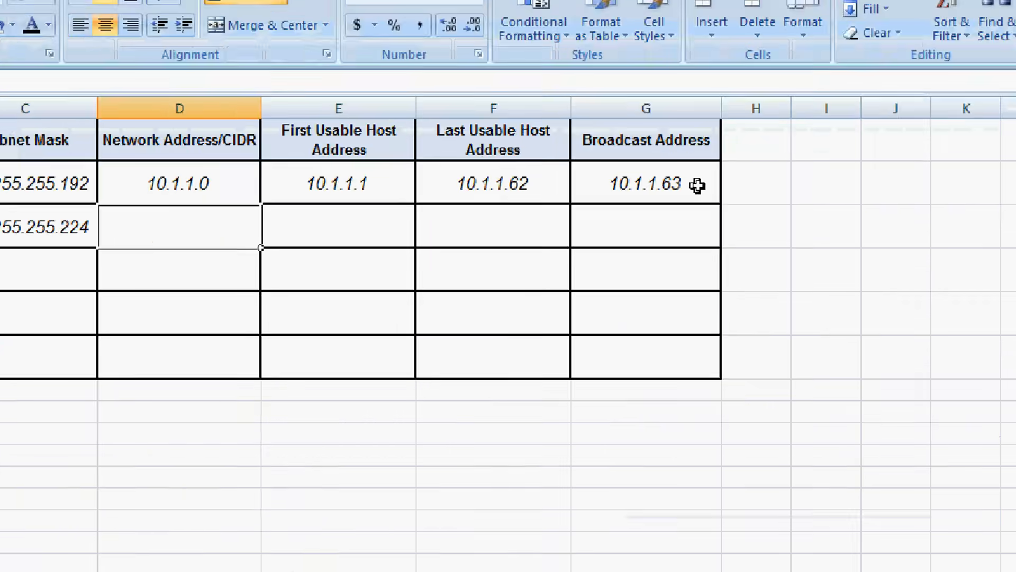
{"action": "left_click", "coordinate": [655, 191]}
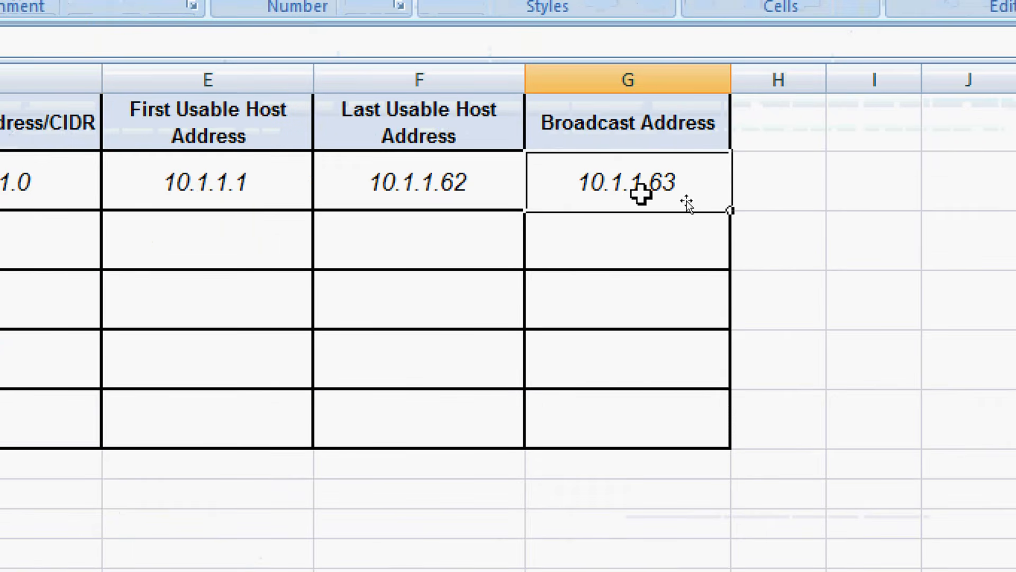
{"action": "key", "text": "ctrl+c"}
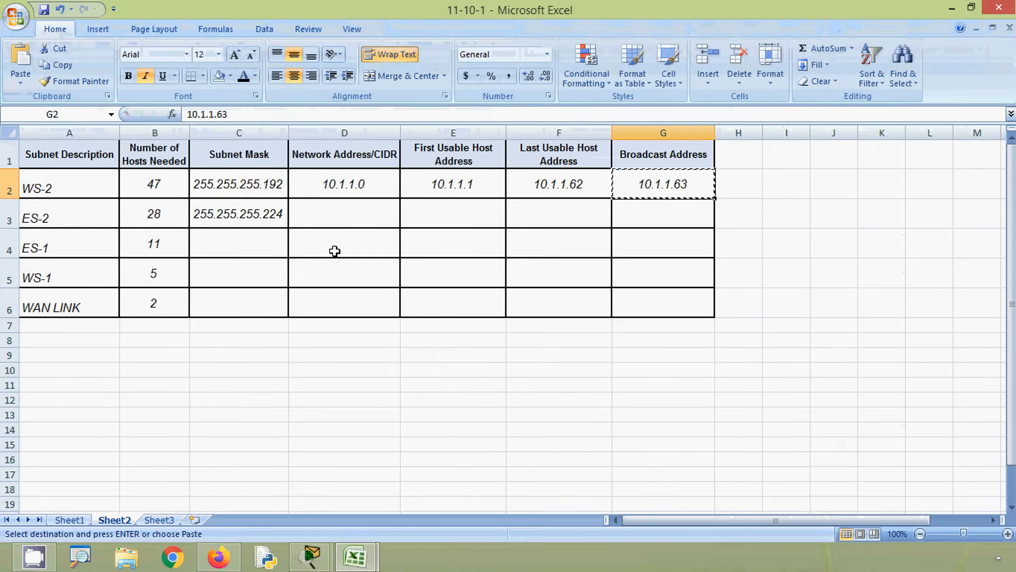
{"action": "left_click", "coordinate": [325, 214]}
{"action": "key", "text": "ctrl+v"}
{"action": "double_click", "coordinate": [376, 216]}
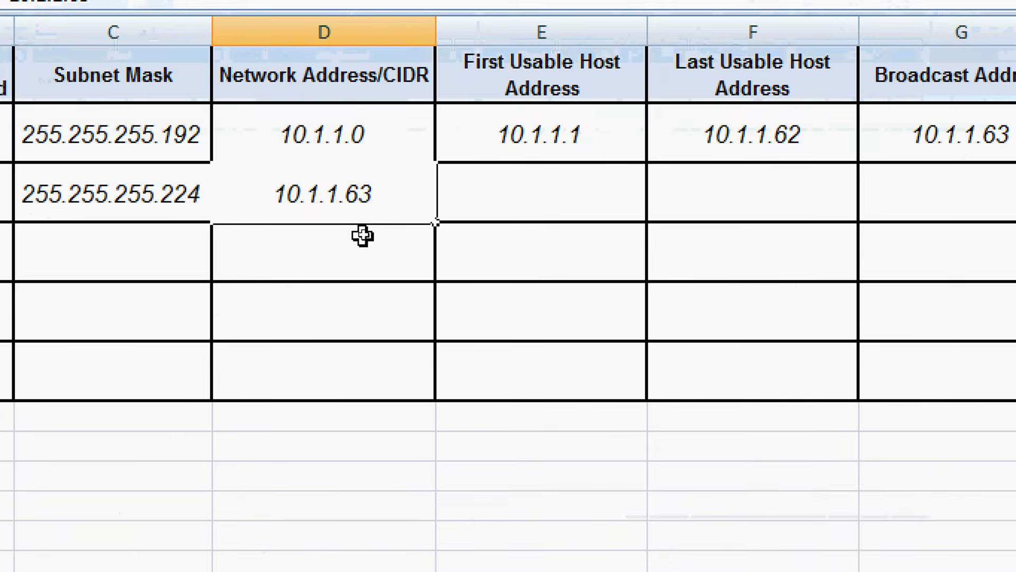
{"action": "key", "text": "BackSpace"}
{"action": "type", "text": "4"}
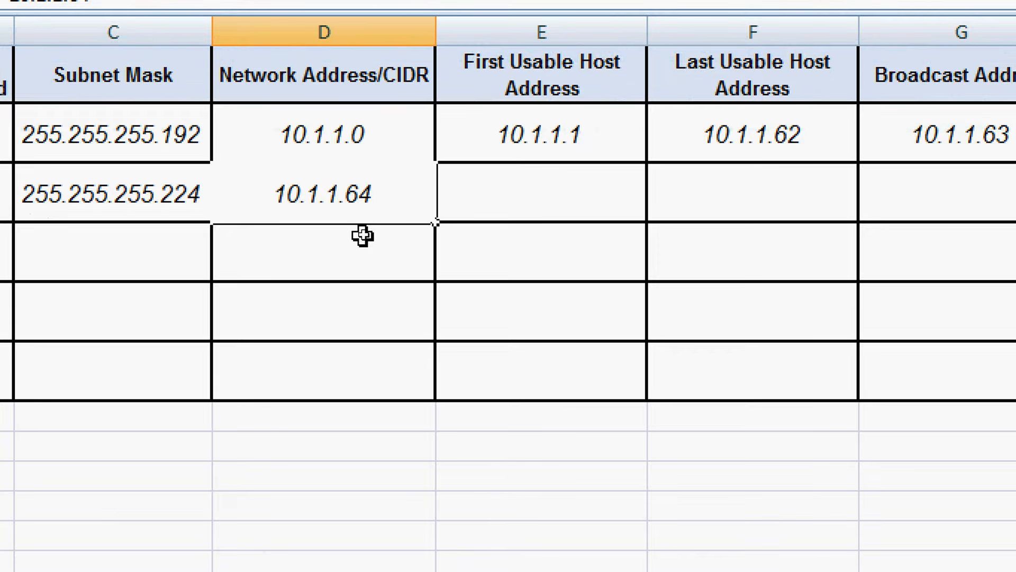
{"action": "left_click", "coordinate": [546, 191]}
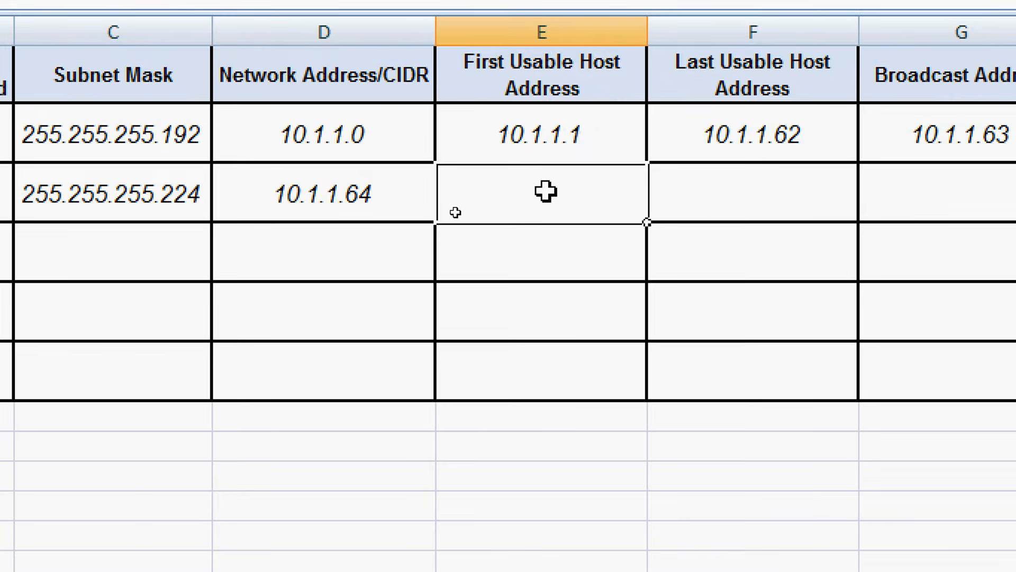
- Copy the ES-2 network address into the First Usable Host Address cell E3 and change it to 10.1.1.65
{"action": "left_click", "coordinate": [395, 191]}
{"action": "key", "text": "ctrl+c"}
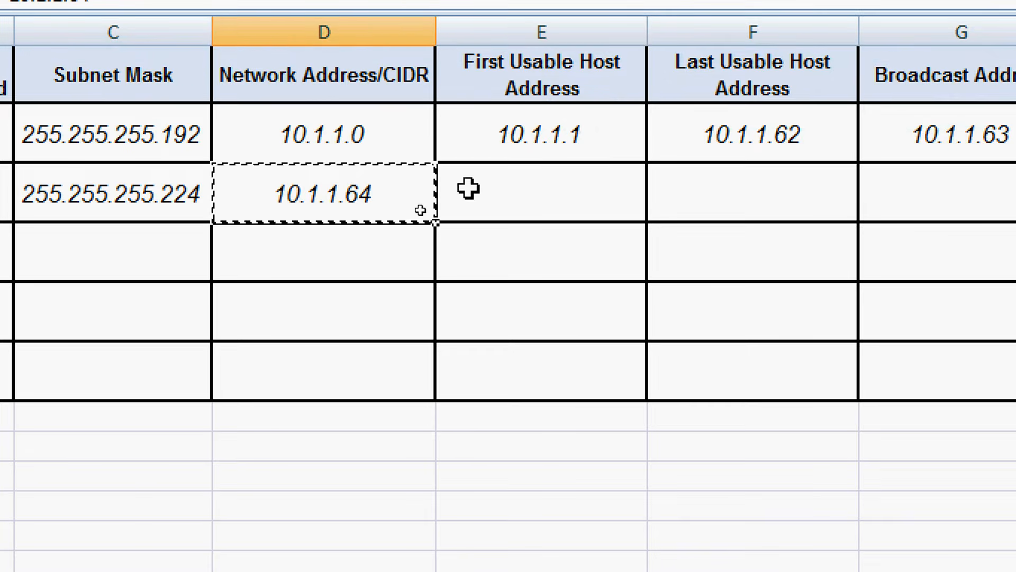
{"action": "left_click", "coordinate": [476, 186]}
{"action": "key", "text": "ctrl+v"}
{"action": "double_click", "coordinate": [606, 200]}
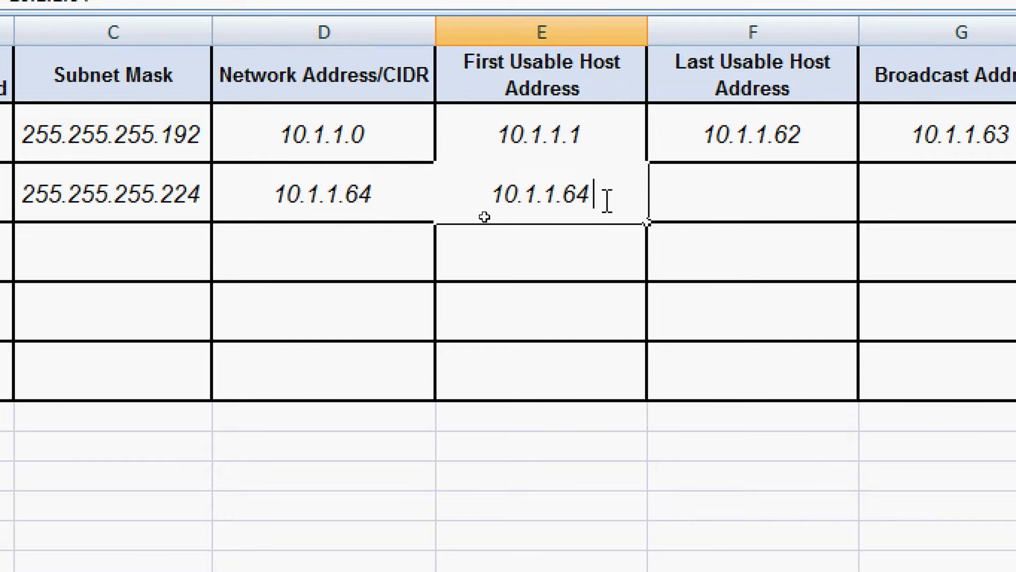
{"action": "key", "text": "BackSpace"}
{"action": "type", "text": "5"}
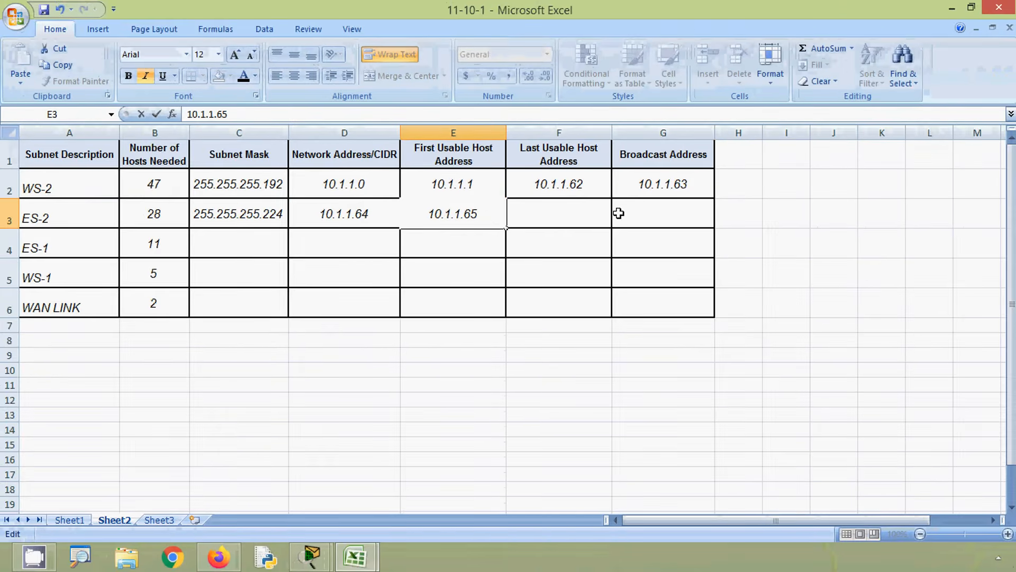
{"action": "left_click", "coordinate": [618, 213]}
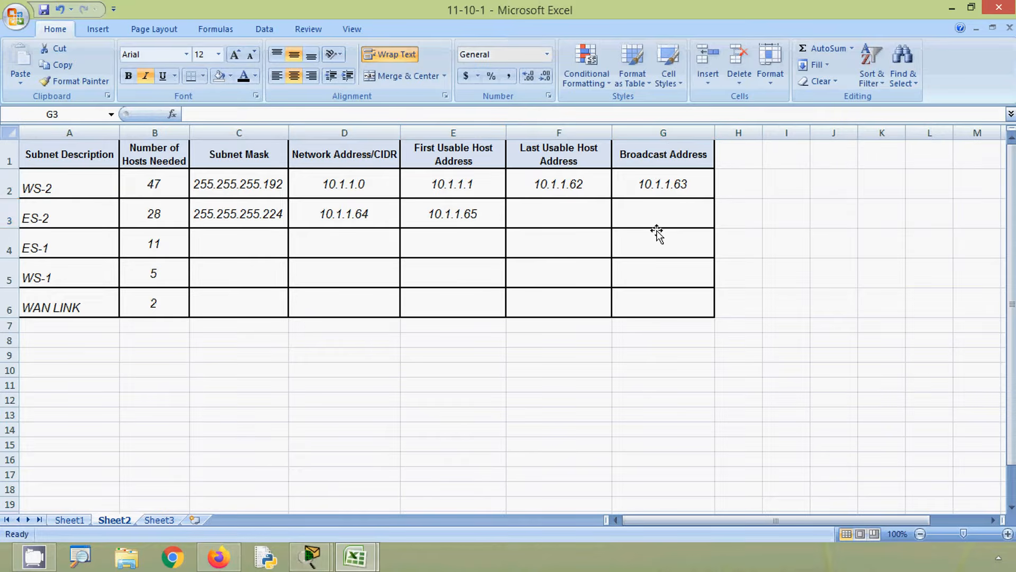
- Enter 10.1.1.95 as the ES-2 broadcast address in cell G3
{"action": "key", "text": "alt"}
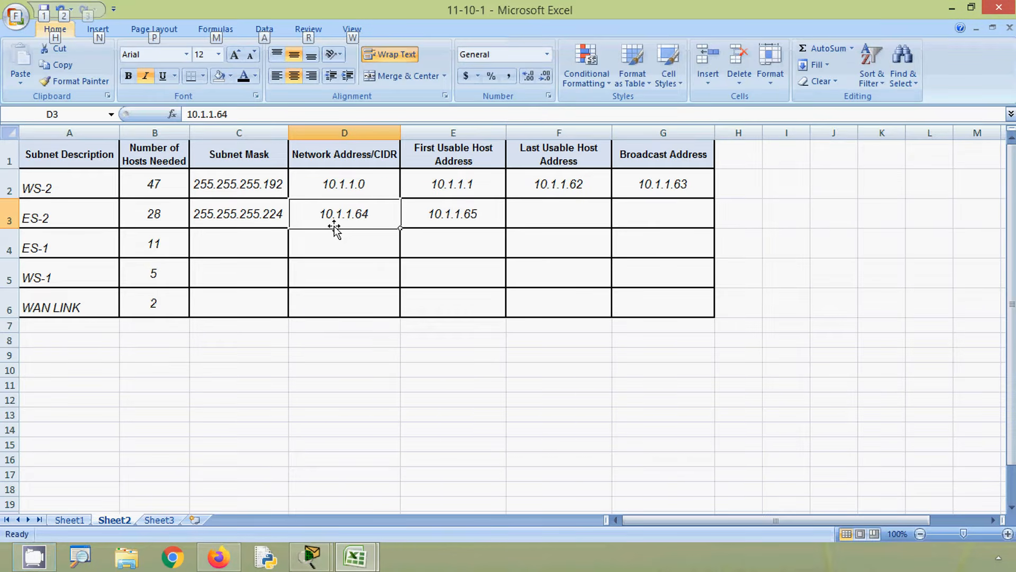
{"action": "left_click", "coordinate": [277, 222]}
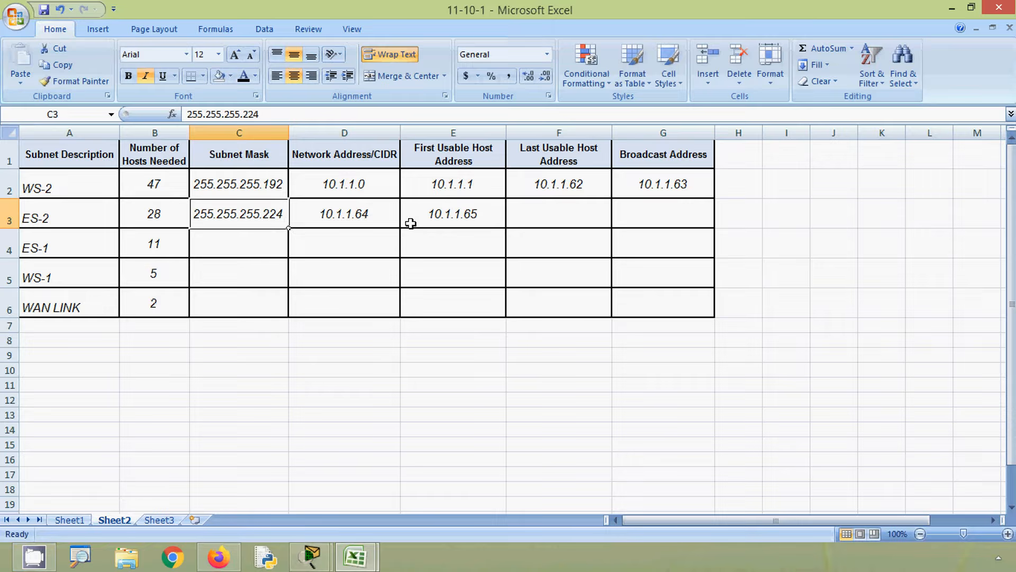
{"action": "left_click", "coordinate": [441, 219]}
{"action": "left_click", "coordinate": [637, 221]}
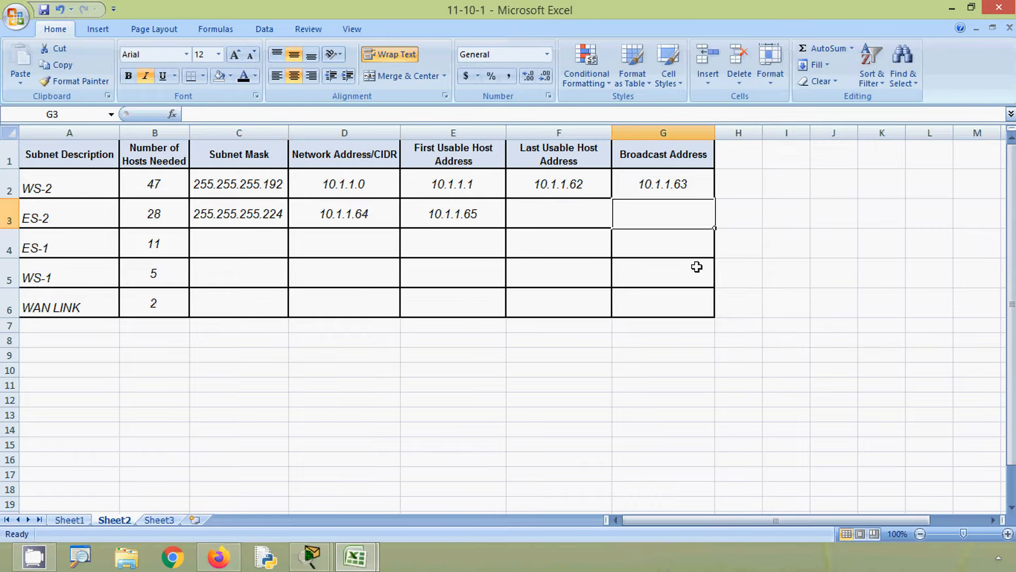
{"action": "type", "text": "10"}
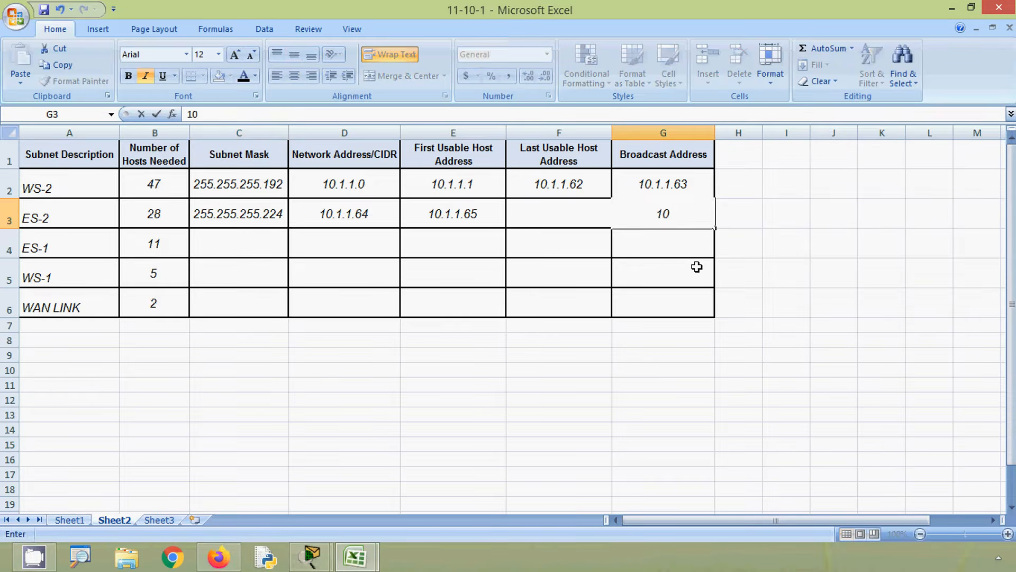
{"action": "type", "text": ".1.1."}
{"action": "type", "text": "95"}
{"action": "key", "text": "Return"}
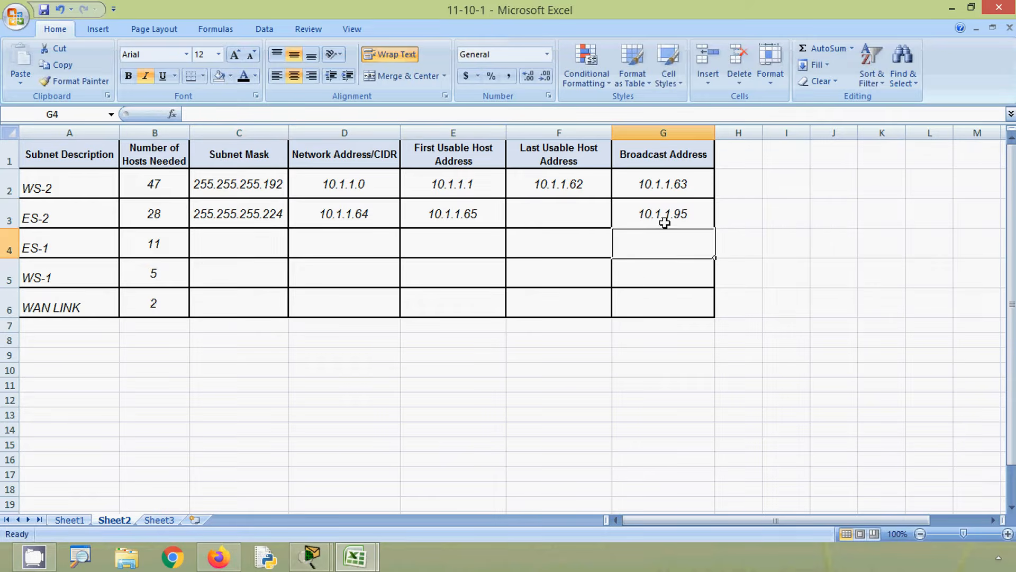
- Copy the ES-2 broadcast address into the Last Usable Host Address cell F3 and change it to 10.1.1.96
{"action": "left_click", "coordinate": [664, 222]}
{"action": "key", "text": "ctrl+c"}
{"action": "left_click", "coordinate": [562, 220]}
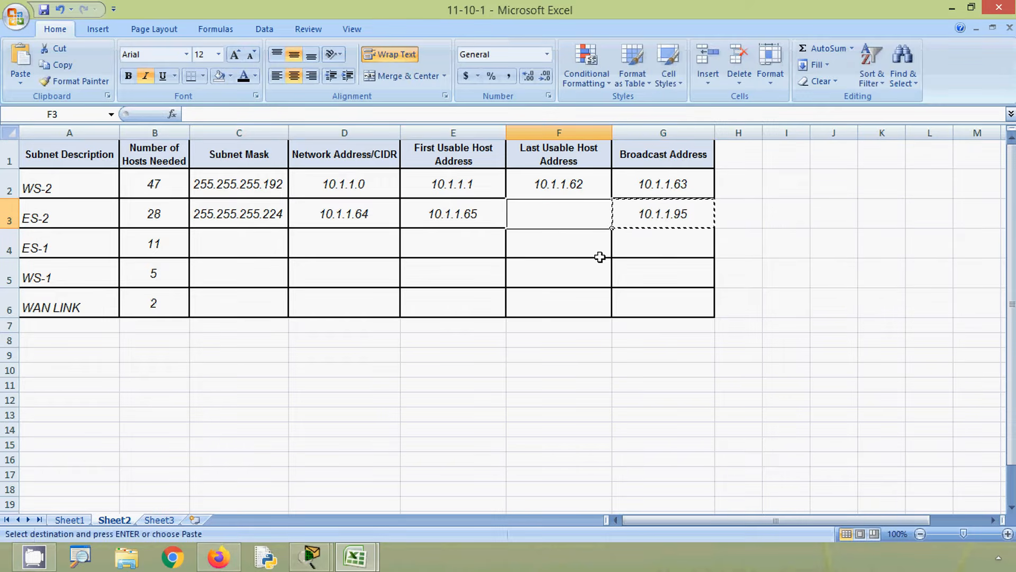
{"action": "key", "text": "ctrl+v"}
{"action": "key", "text": "F2"}
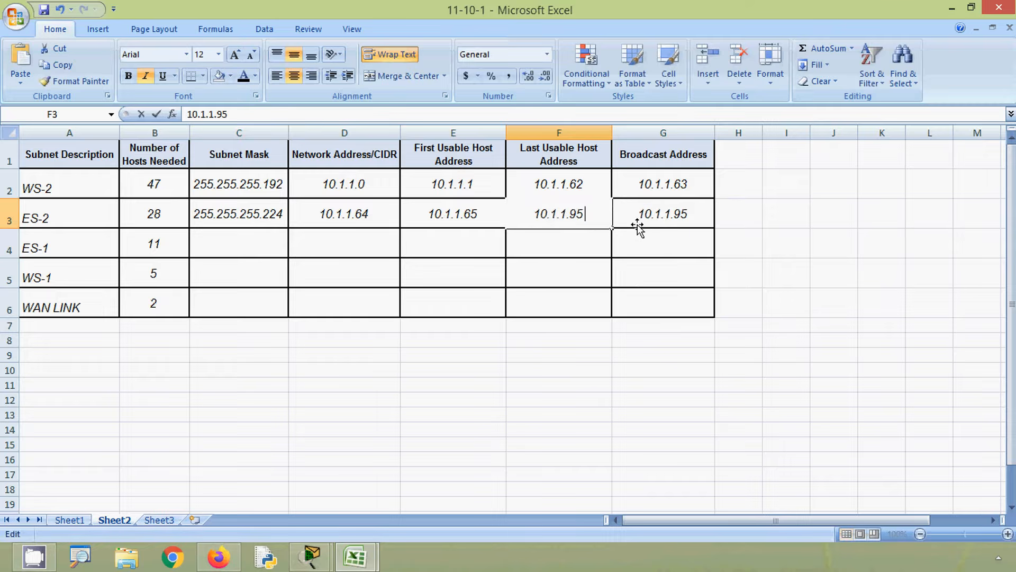
{"action": "key", "text": "BackSpace"}
{"action": "type", "text": "6"}
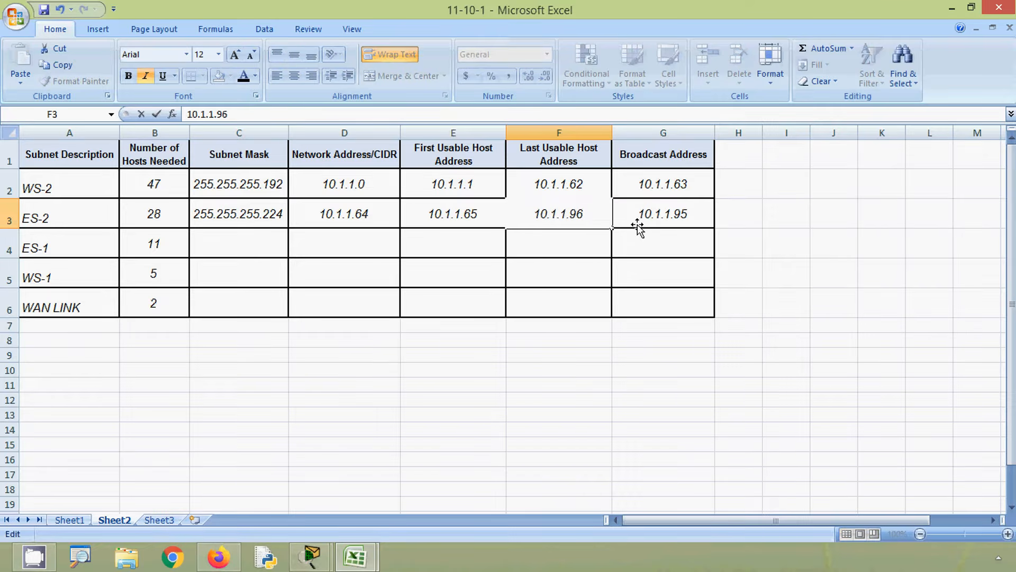
- Copy the ES-2 broadcast address into the ES-1 Network Address/CIDR cell D4 and change it to 10.1.1.96
{"action": "left_click", "coordinate": [638, 227]}
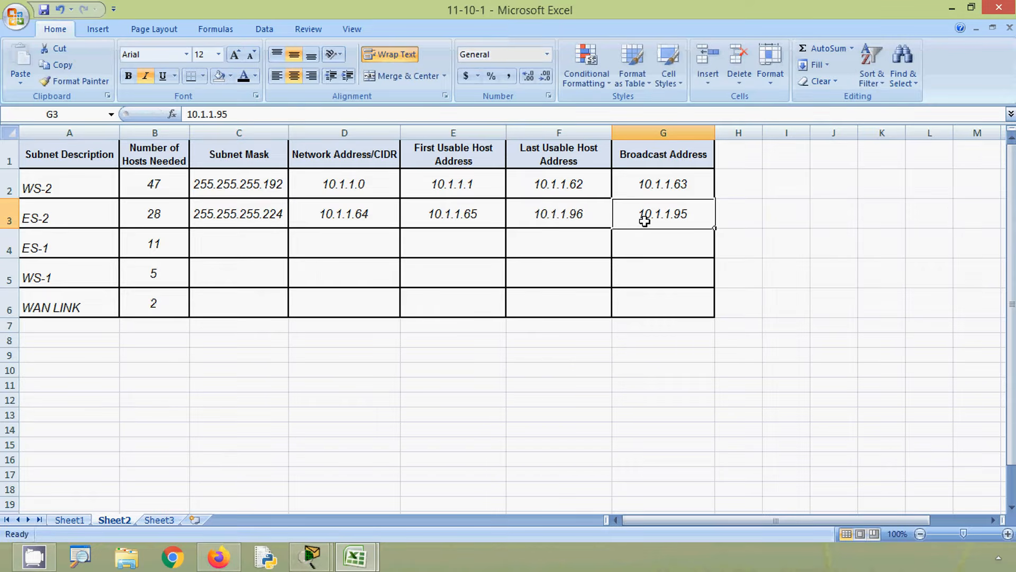
{"action": "key", "text": "ctrl+c"}
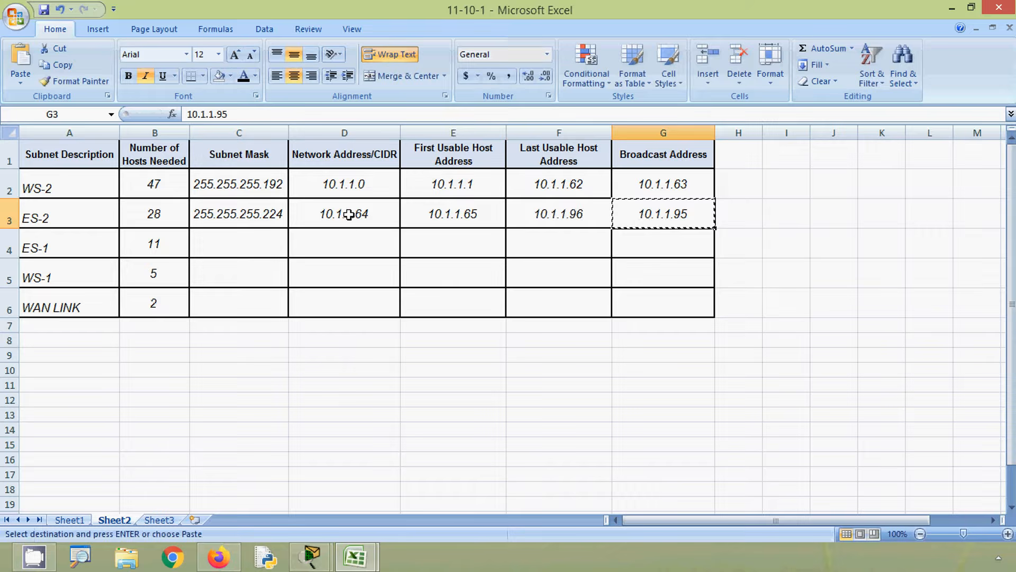
{"action": "left_click", "coordinate": [345, 237]}
{"action": "key", "text": "ctrl+v"}
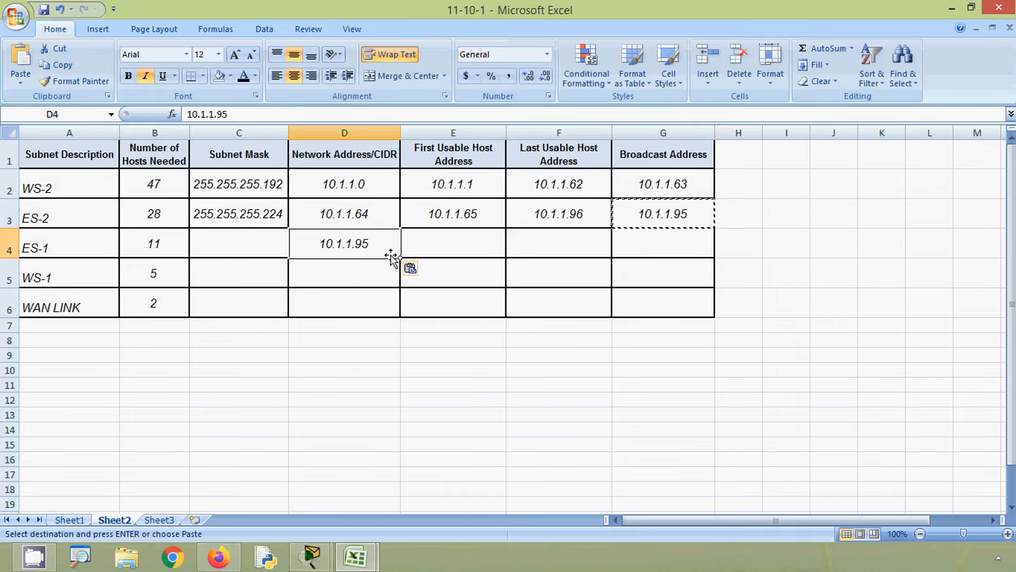
{"action": "double_click", "coordinate": [374, 243]}
{"action": "key", "text": "BackSpace"}
{"action": "type", "text": "6"}
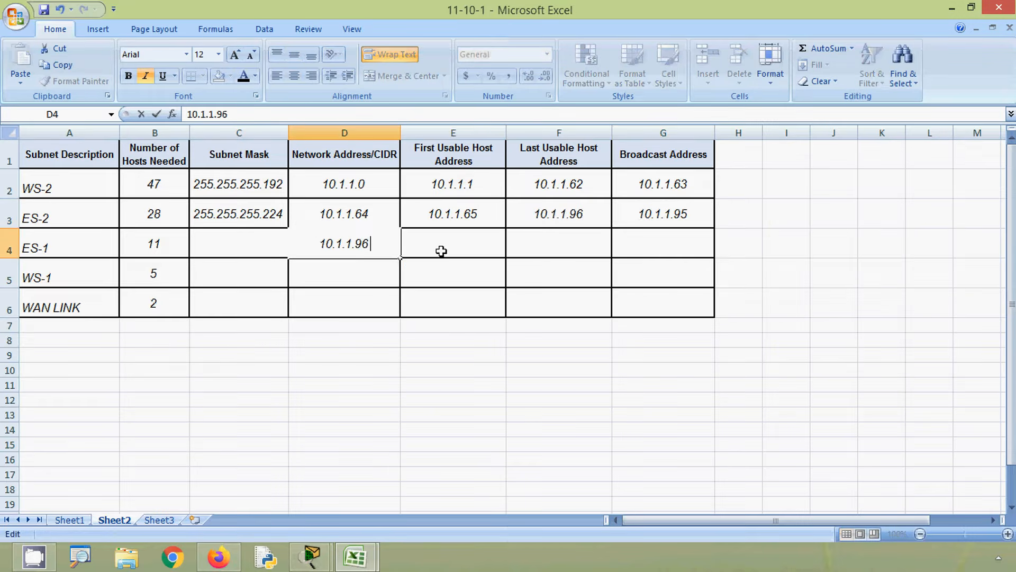
{"action": "key", "text": "ctrl+Return"}
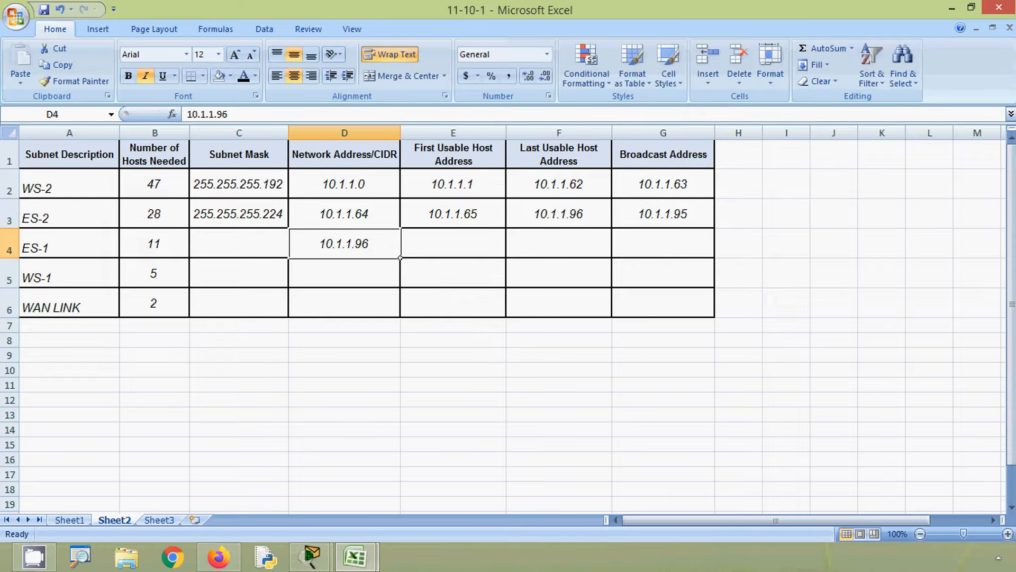
- Compare the ES-1 host requirement with the hosts per subnet of the /28 row in the 11-5-5 workbook
{"action": "key", "text": "alt"}
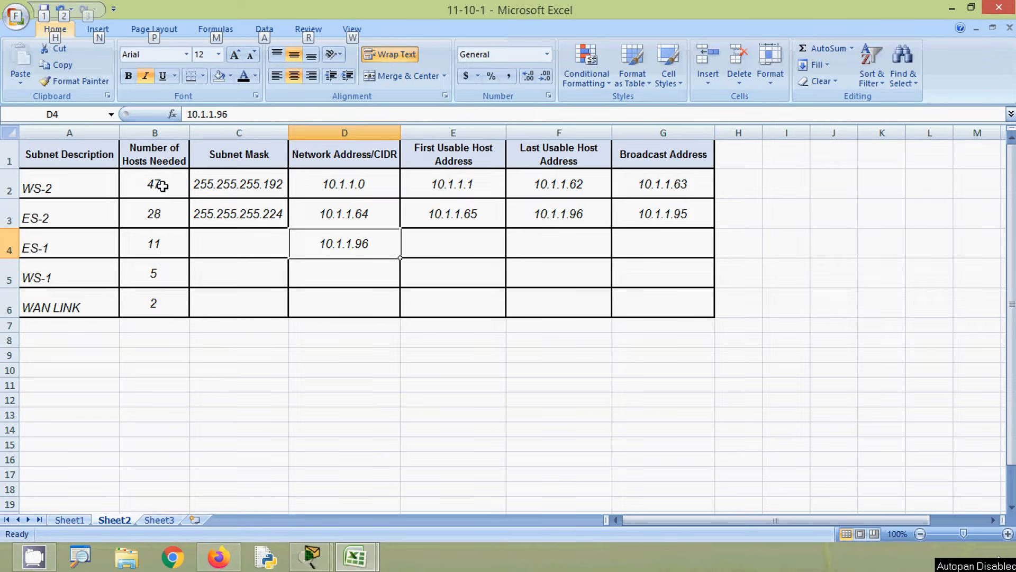
{"action": "left_click", "coordinate": [153, 245]}
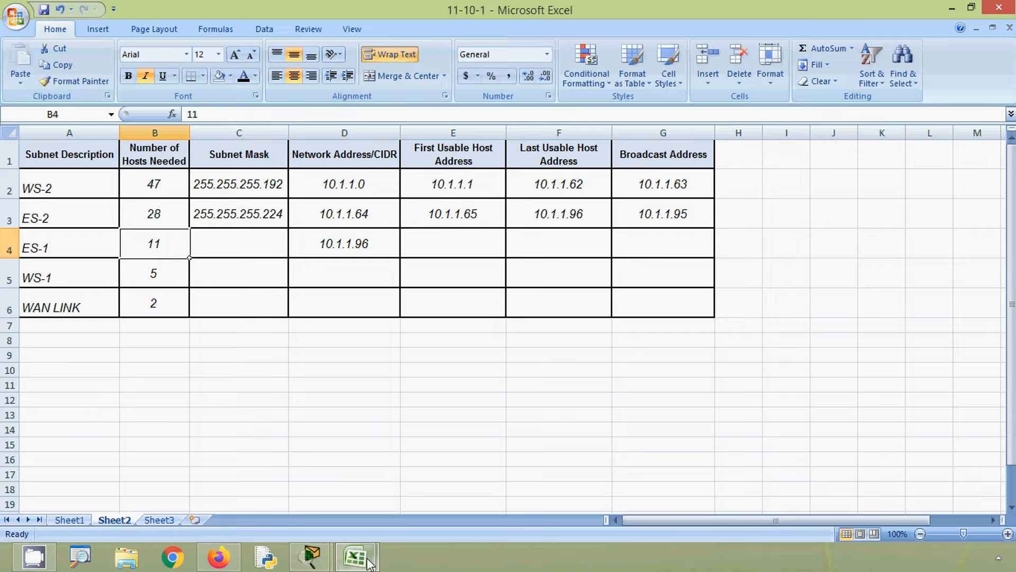
{"action": "mouse_move", "coordinate": [364, 556]}
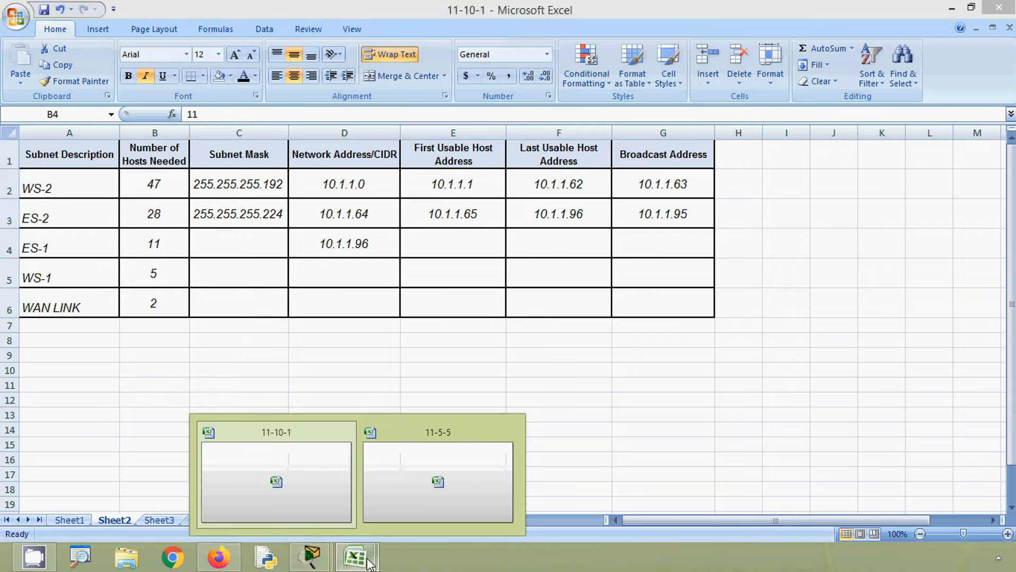
{"action": "left_click", "coordinate": [408, 496]}
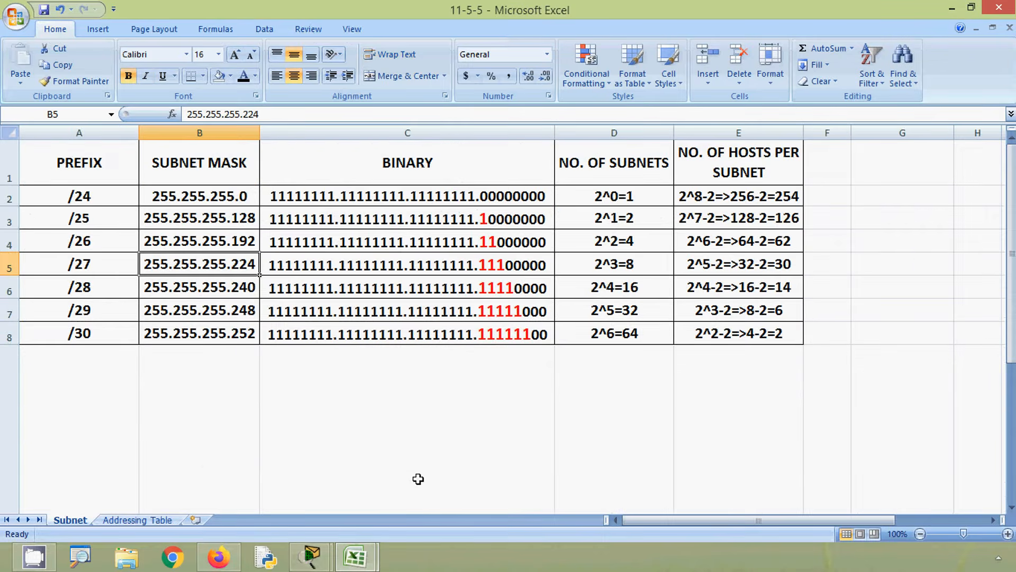
{"action": "left_click", "coordinate": [722, 288]}
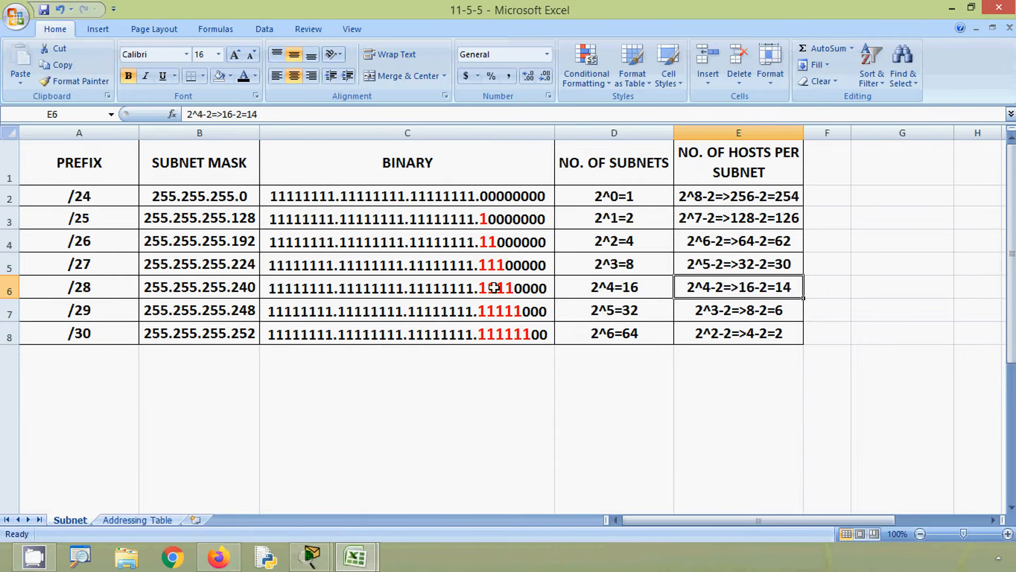
{"action": "left_click", "coordinate": [10, 287]}
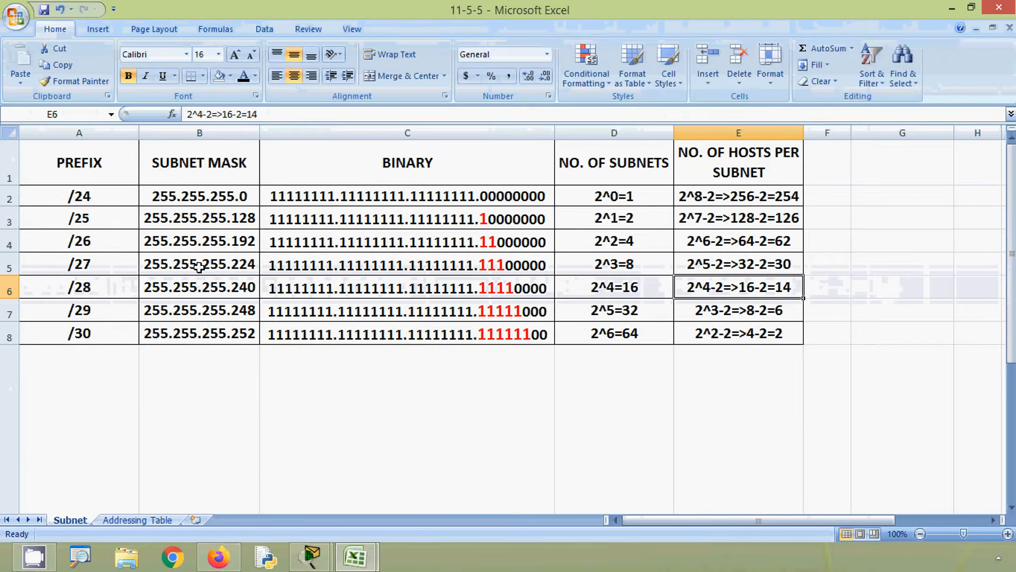
- Copy the /28 subnet mask 255.255.255.240 from the 11-5-5 workbook into the ES-1 Subnet Mask cell C4 of the 11-10-1 workbook
{"action": "left_click", "coordinate": [2, 287]}
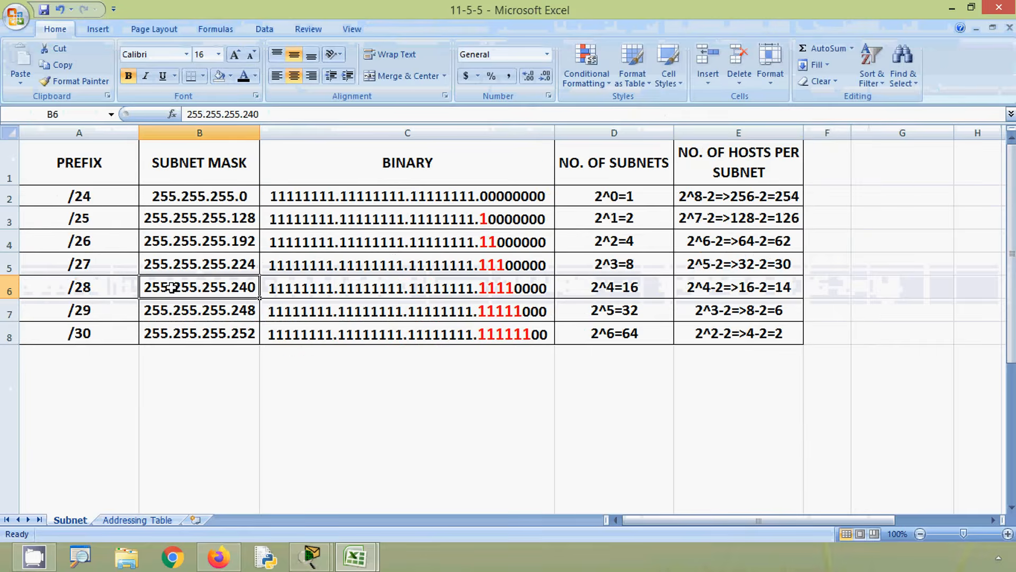
{"action": "left_click_drag", "start_coordinate": [265, 113], "coordinate": [186, 114]}
{"action": "key", "text": "ctrl+c"}
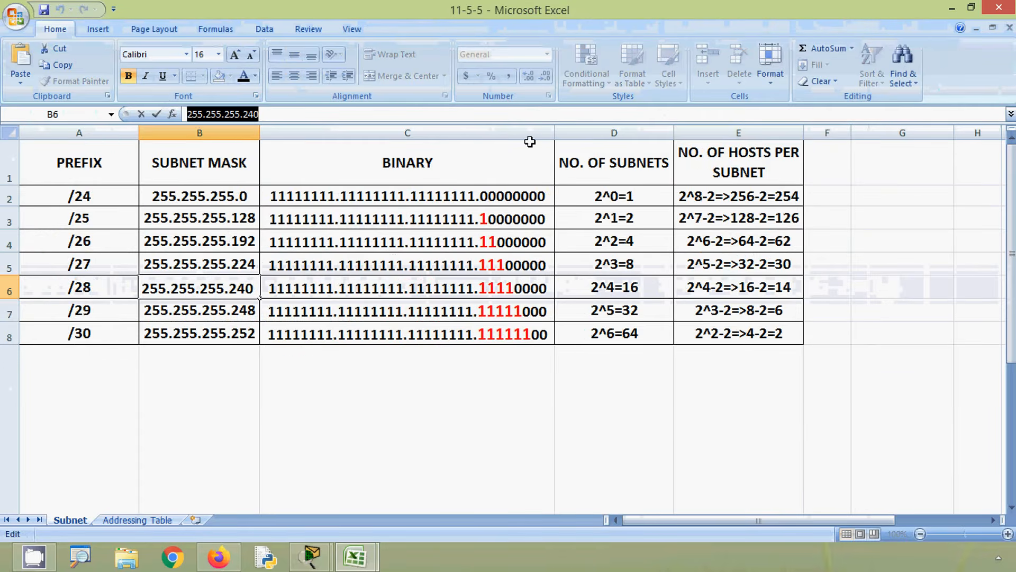
{"action": "left_click", "coordinate": [950, 8]}
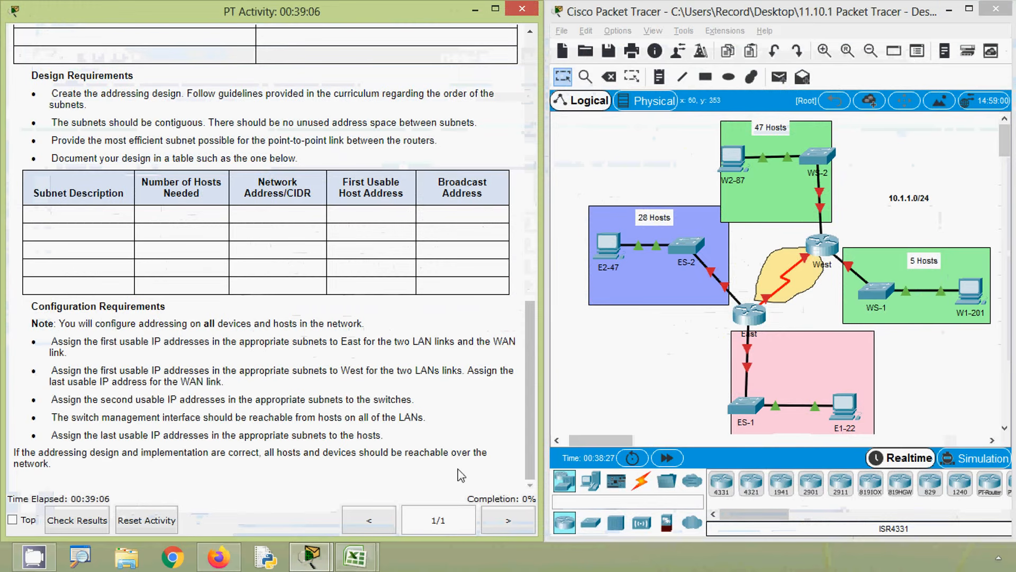
{"action": "mouse_move", "coordinate": [365, 556]}
{"action": "left_click", "coordinate": [322, 491]}
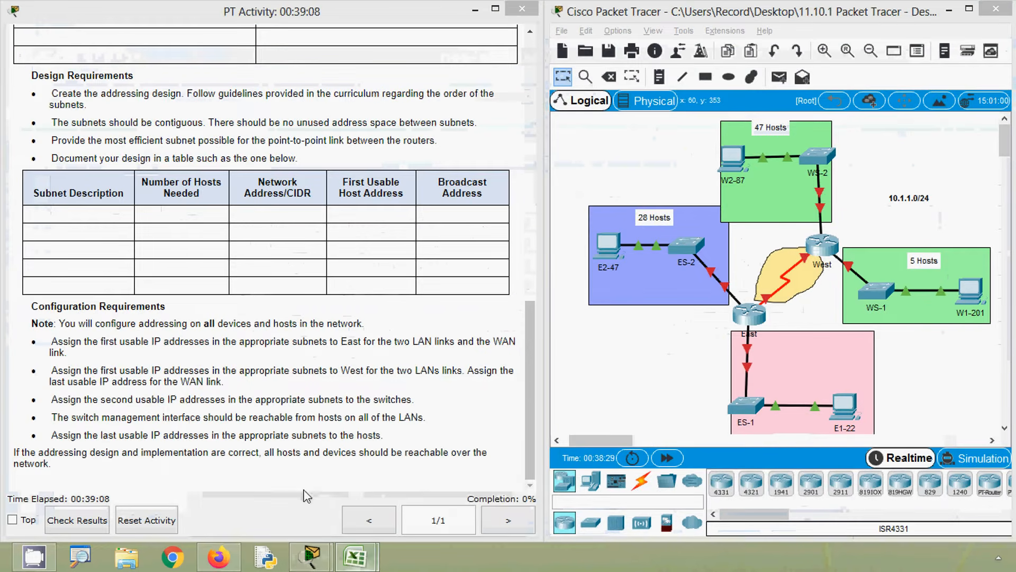
{"action": "left_click", "coordinate": [240, 243]}
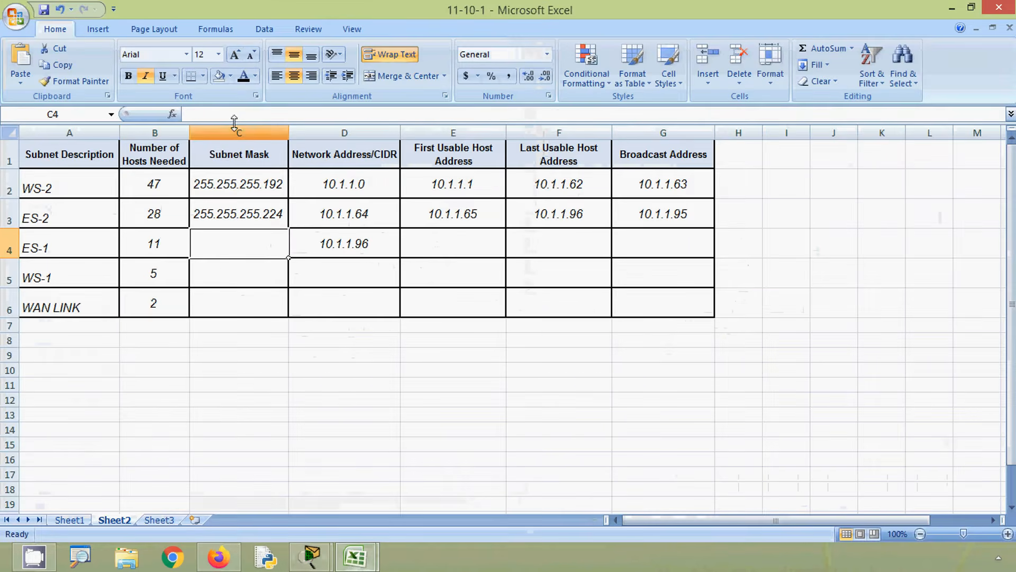
{"action": "double_click", "coordinate": [240, 244]}
{"action": "key", "text": "ctrl+v"}
{"action": "left_click", "coordinate": [446, 255]}
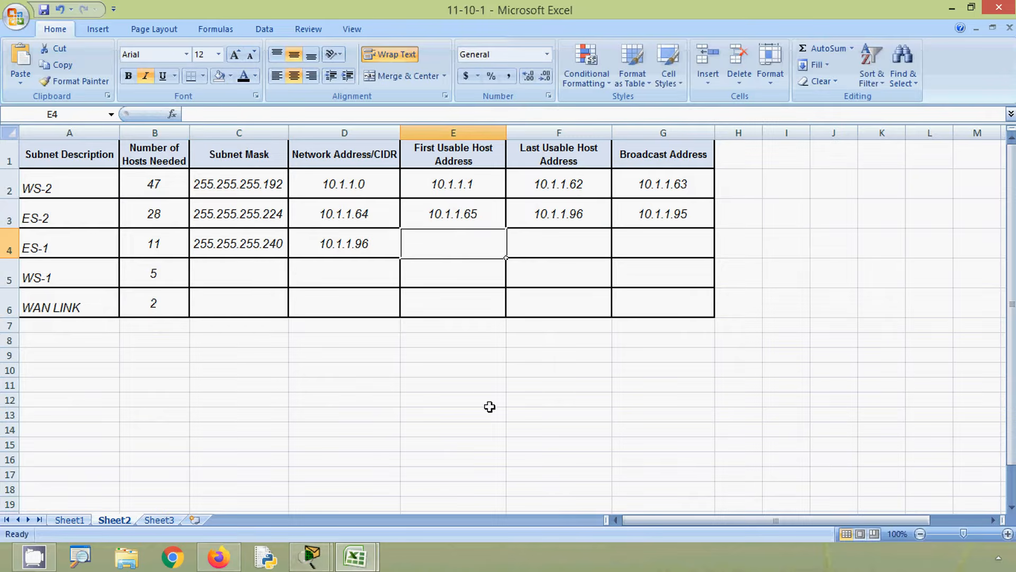
- Copy the ES-1 network address into the First Usable Host Address cell E4 and change it to 10.1.1.97
{"action": "left_click", "coordinate": [359, 252]}
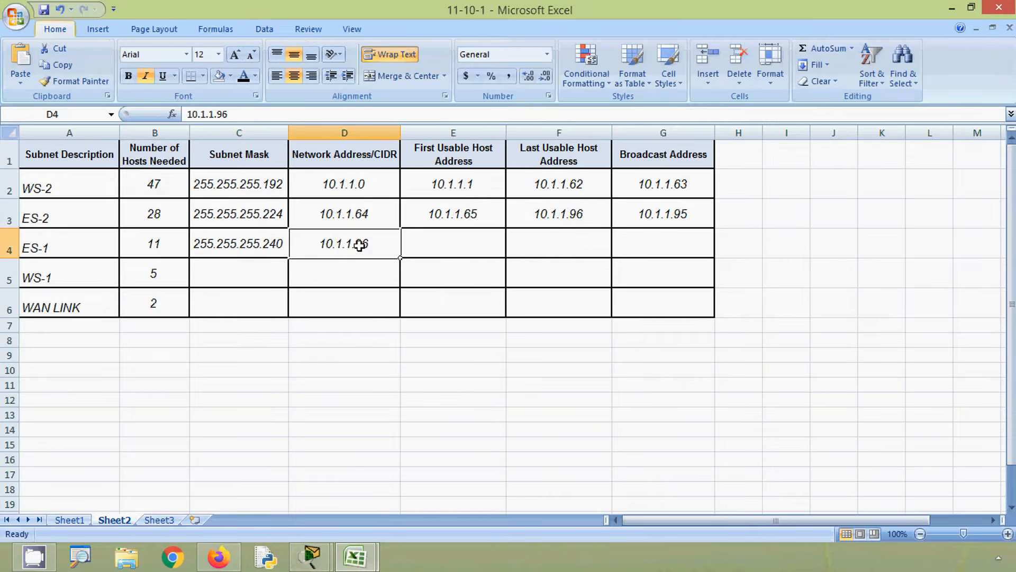
{"action": "key", "text": "ctrl+c"}
{"action": "left_click", "coordinate": [433, 255]}
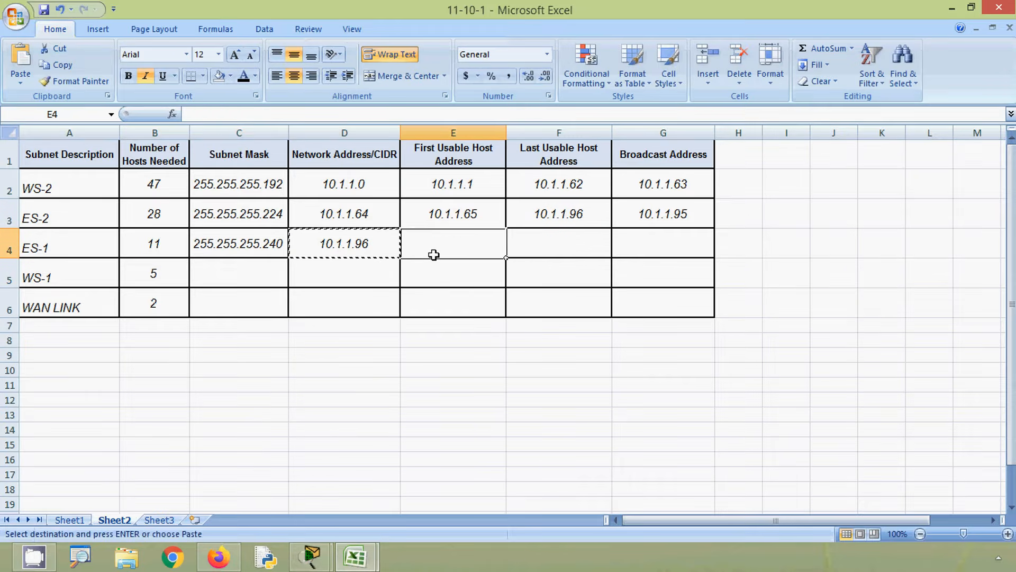
{"action": "key", "text": "ctrl+v"}
{"action": "double_click", "coordinate": [479, 243]}
{"action": "key", "text": "BackSpace"}
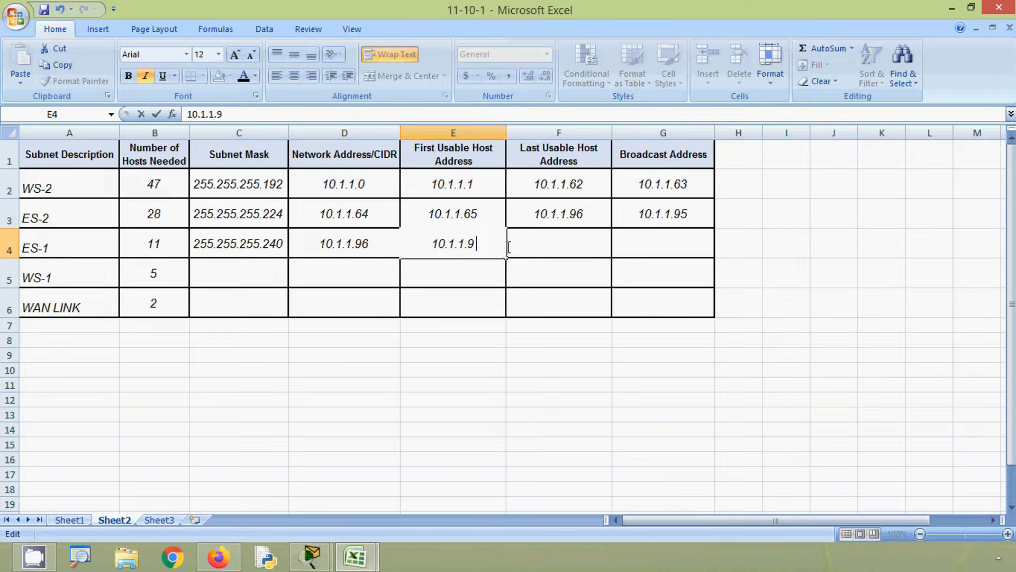
{"action": "type", "text": "7"}
{"action": "left_click", "coordinate": [668, 252]}
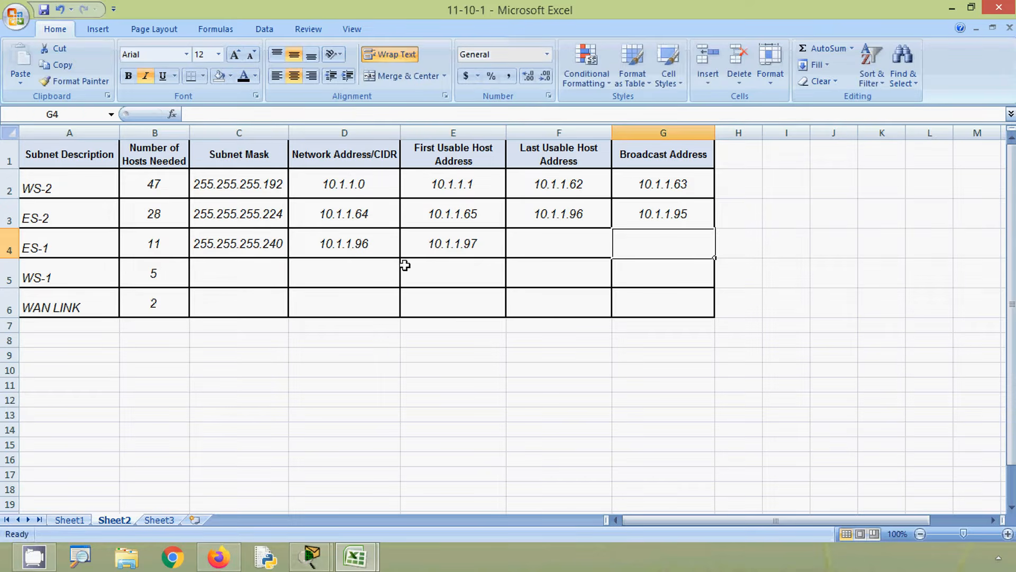
- Copy the ES-1 network address into the Broadcast Address cell G4 and change it to 10.1.1.111
{"action": "left_click", "coordinate": [362, 249]}
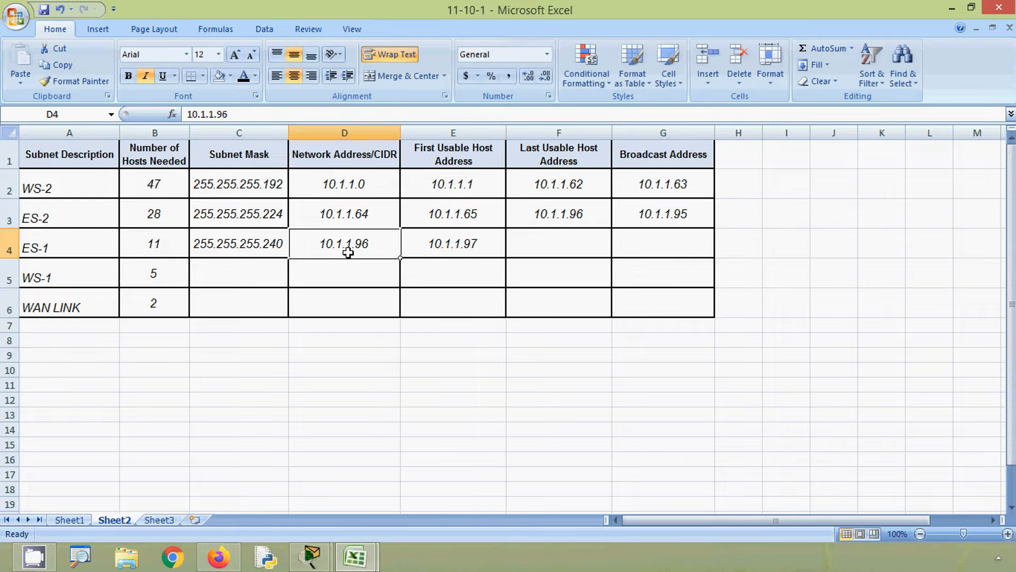
{"action": "key", "text": "ctrl+c"}
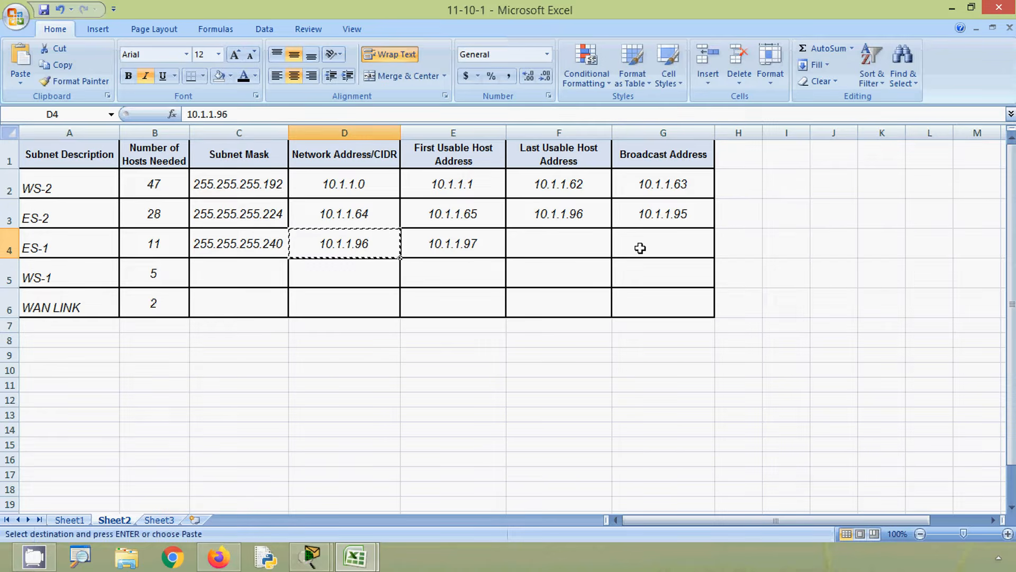
{"action": "left_click", "coordinate": [647, 251]}
{"action": "key", "text": "ctrl+v"}
{"action": "double_click", "coordinate": [700, 239]}
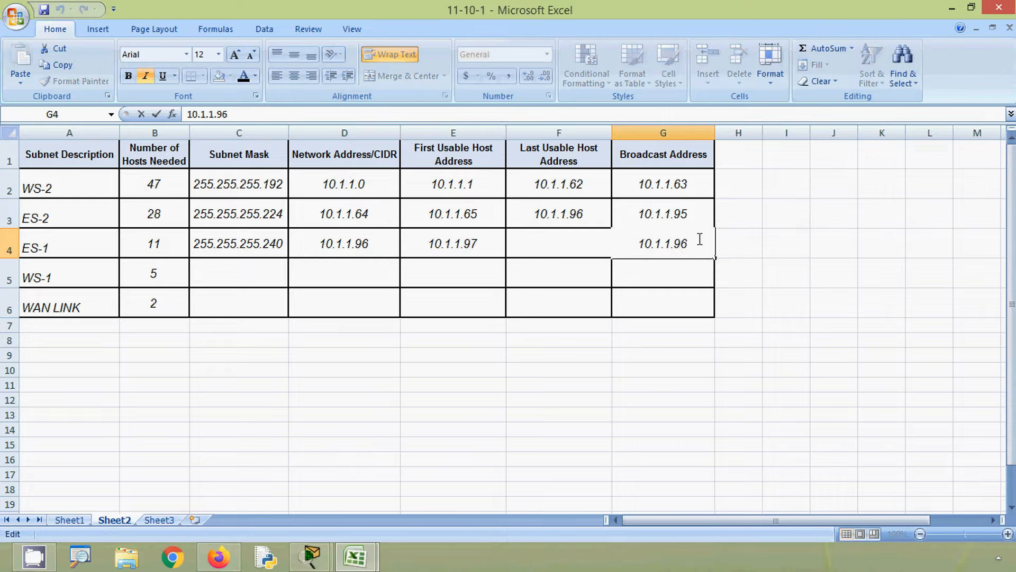
{"action": "key", "text": "BackSpace"}
{"action": "key", "text": "BackSpace"}
{"action": "type", "text": "111"}
{"action": "key", "text": "Return"}
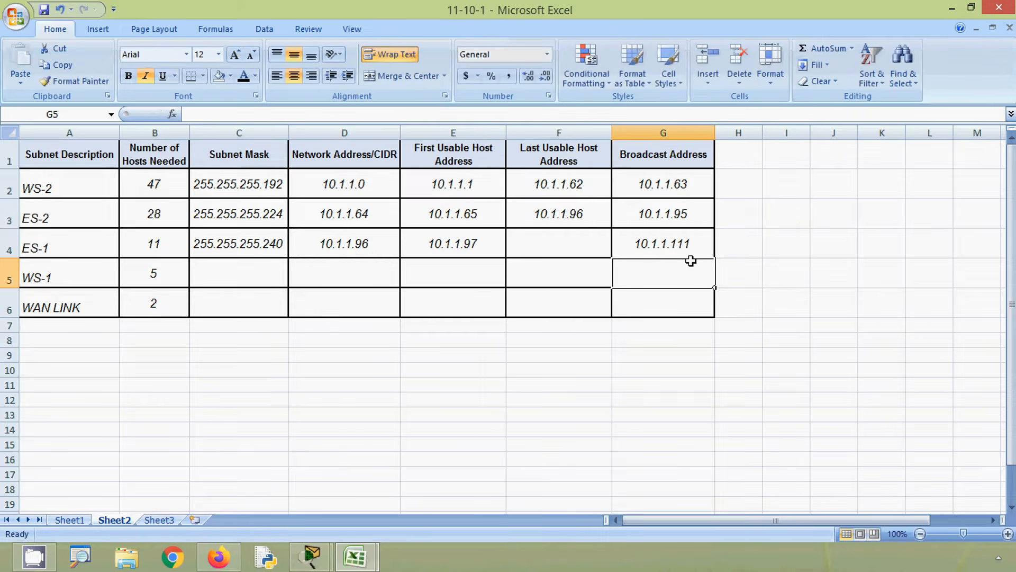
- Copy the ES-1 broadcast address into the Last Usable Host Address cell F4 and change it to 10.1.1.110
{"action": "left_click", "coordinate": [689, 243]}
{"action": "key", "text": "ctrl+c"}
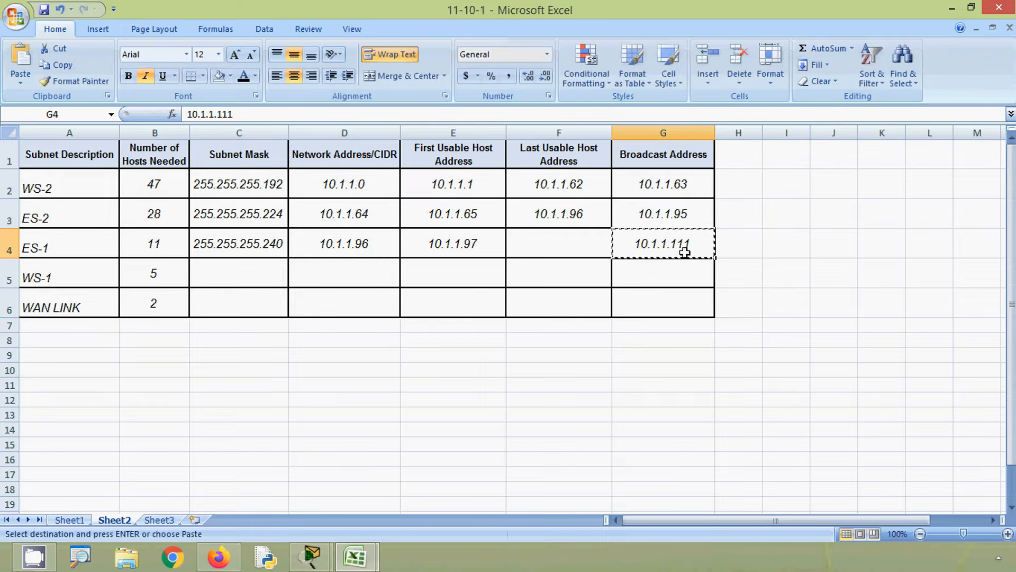
{"action": "left_click", "coordinate": [567, 234]}
{"action": "key", "text": "ctrl+v"}
{"action": "double_click", "coordinate": [595, 247]}
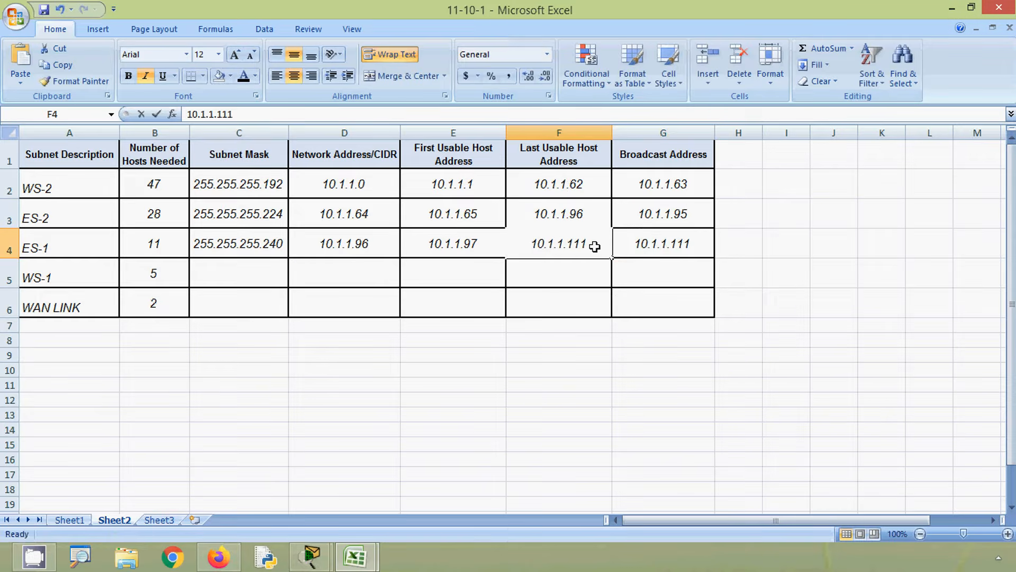
{"action": "key", "text": "BackSpace"}
{"action": "type", "text": "0"}
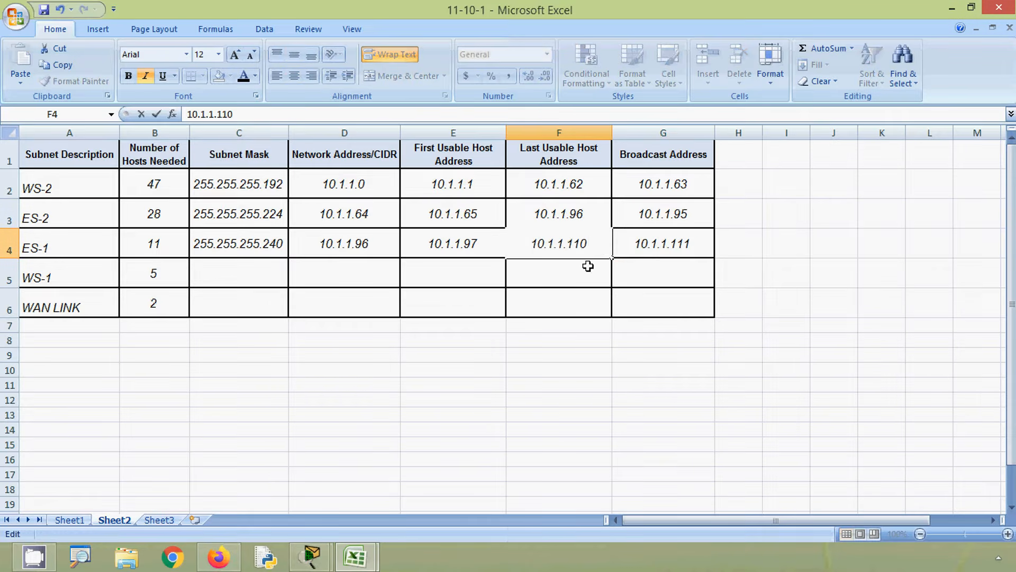
{"action": "key", "text": "Tab"}
- Copy the ES-1 broadcast address into the WS-1 Network Address/CIDR cell D5 and change it to 10.1.1.112
{"action": "key", "text": "ctrl+c"}
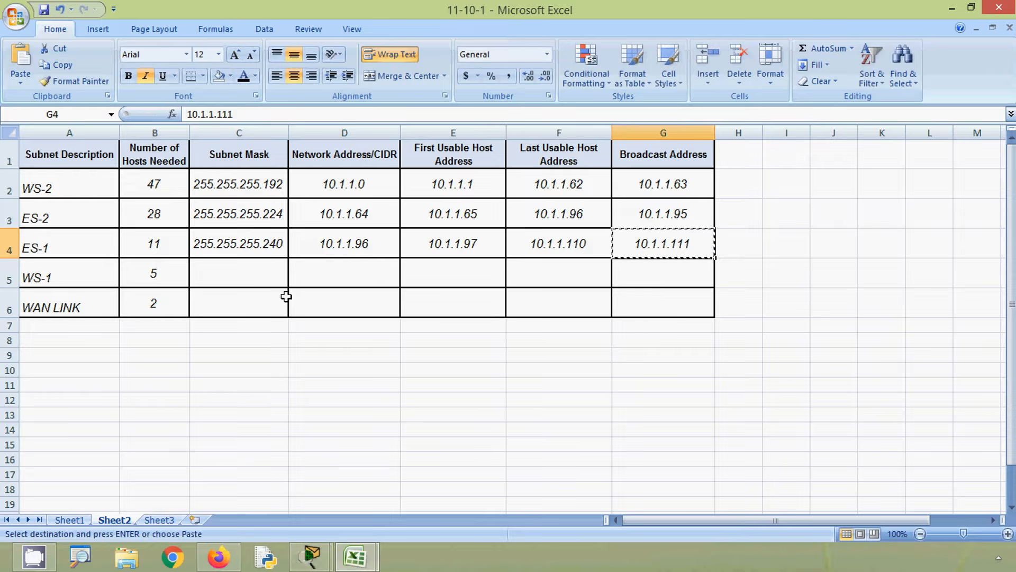
{"action": "left_click", "coordinate": [247, 275]}
{"action": "left_click", "coordinate": [351, 277]}
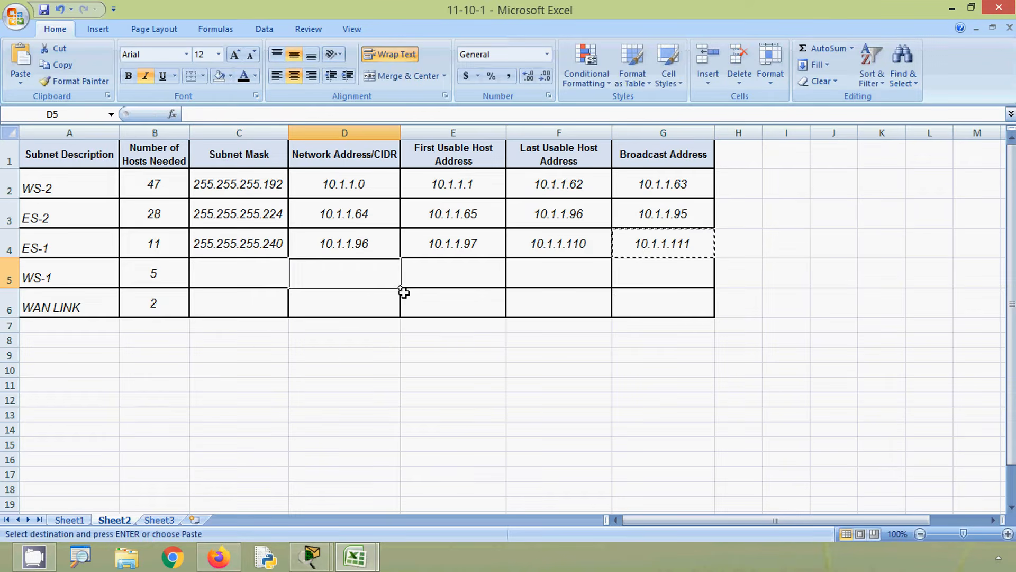
{"action": "key", "text": "ctrl+v"}
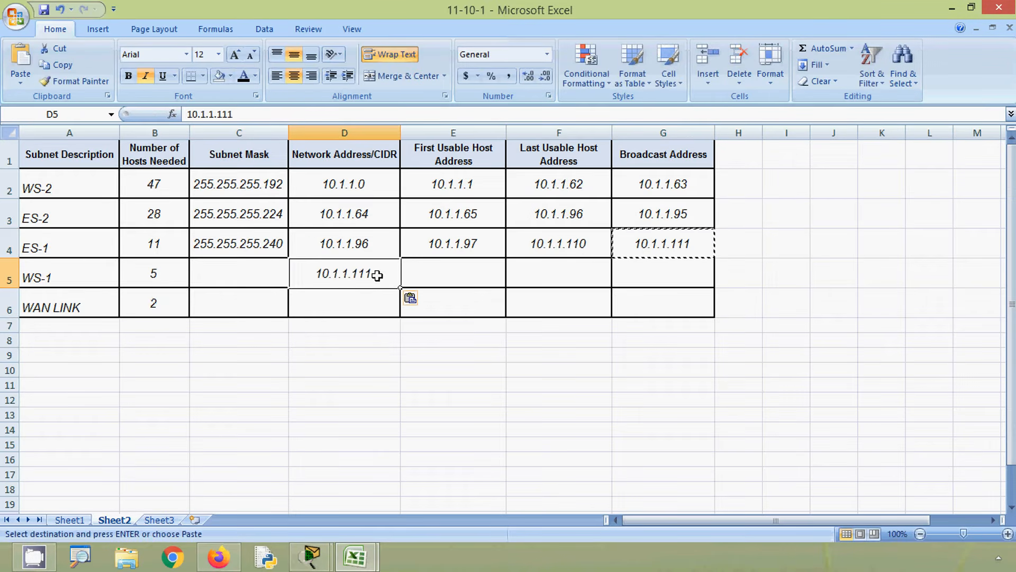
{"action": "key", "text": "F2"}
{"action": "key", "text": "BackSpace"}
{"action": "type", "text": "2"}
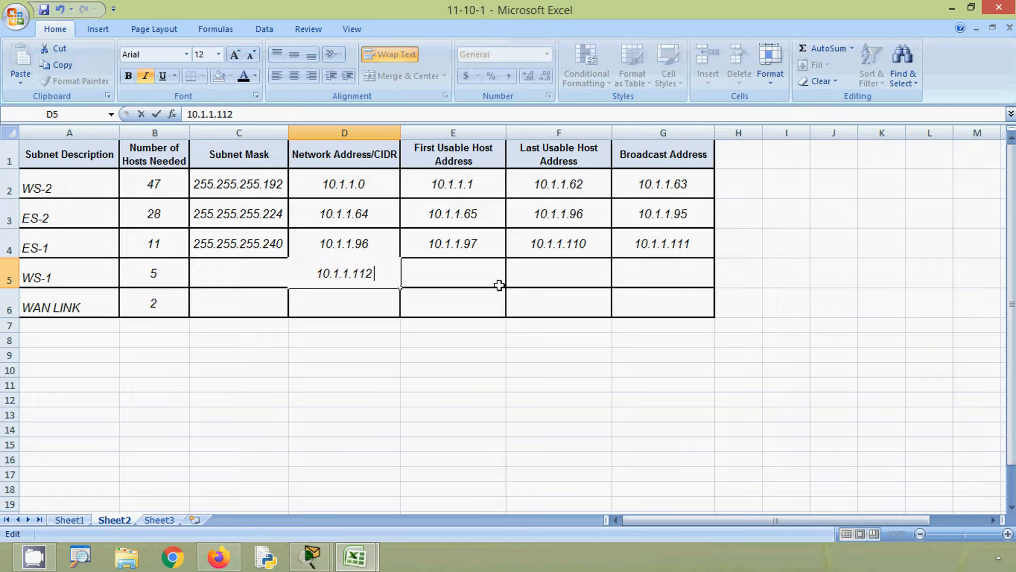
{"action": "left_click", "coordinate": [455, 273]}
- Copy the WS-1 network address into the First Usable Host Address cell E5 and change it to 10.1.1.113
{"action": "left_click", "coordinate": [369, 274]}
{"action": "key", "text": "ctrl+c"}
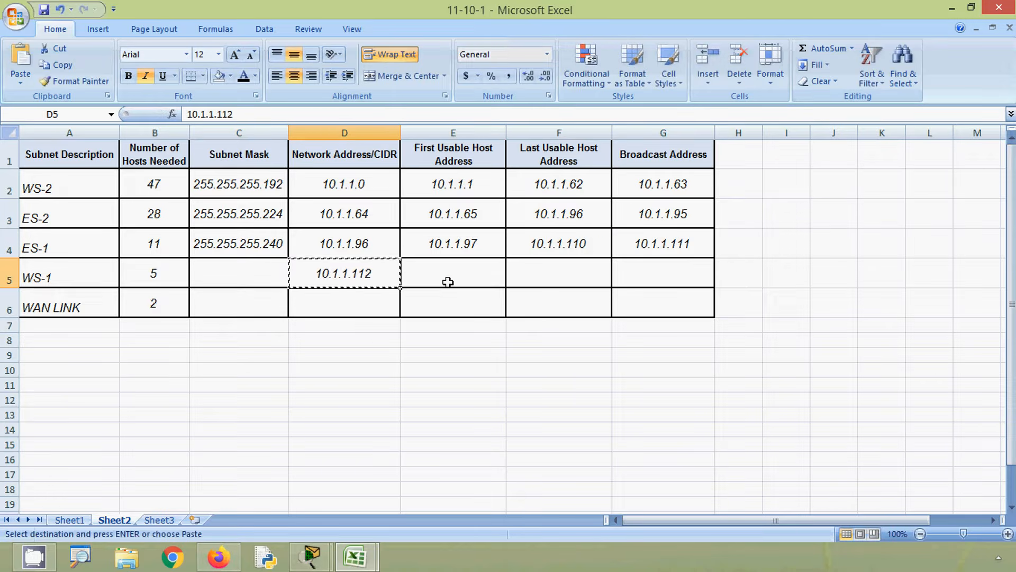
{"action": "left_click", "coordinate": [449, 282]}
{"action": "key", "text": "ctrl+v"}
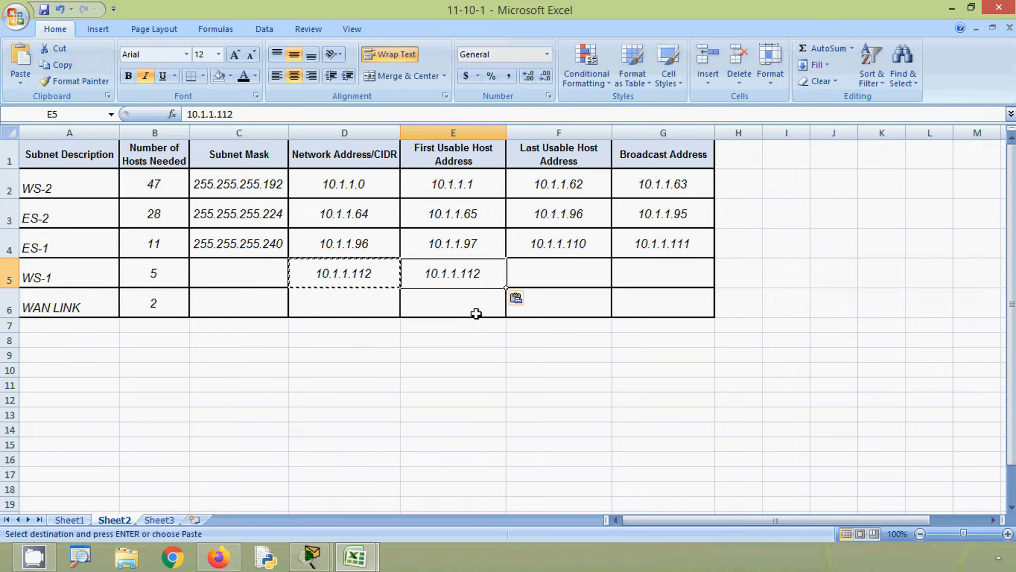
{"action": "double_click", "coordinate": [483, 275]}
{"action": "key", "text": "BackSpace"}
{"action": "type", "text": "3"}
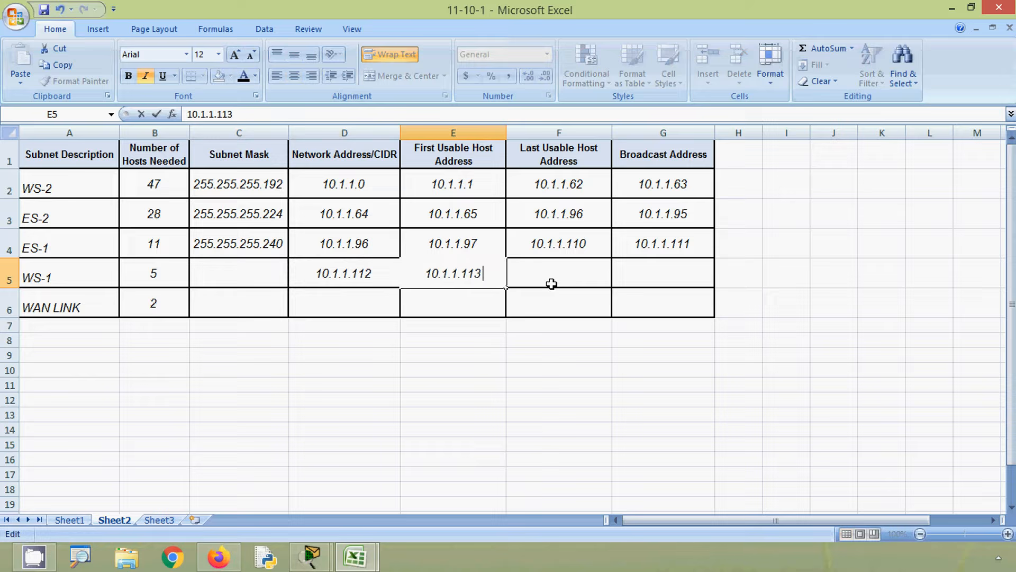
- Copy the /29 subnet mask 255.255.255.248 from the subnet table in the 11-5-5 workbook
{"action": "left_click", "coordinate": [274, 278]}
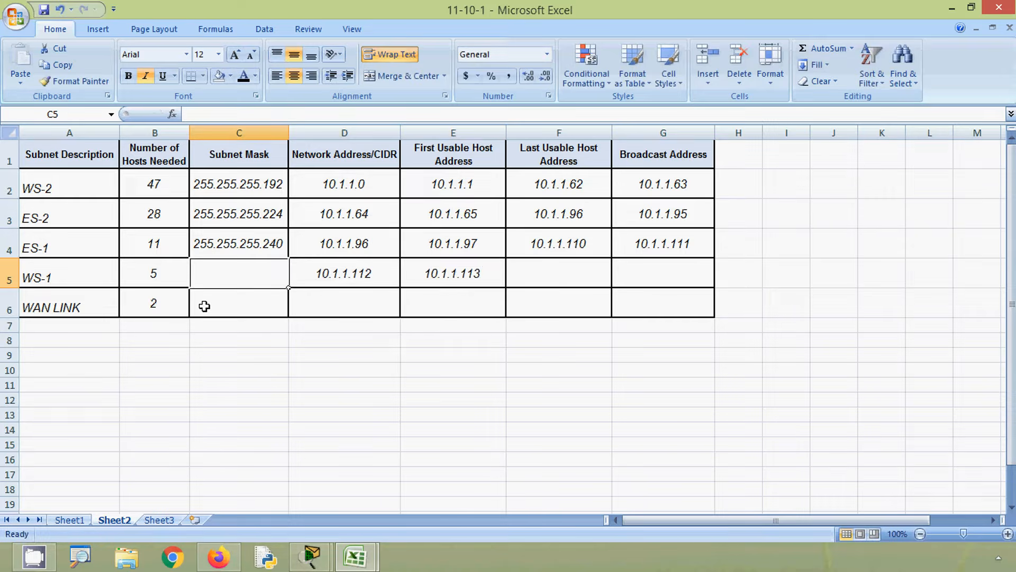
{"action": "key", "text": "alt"}
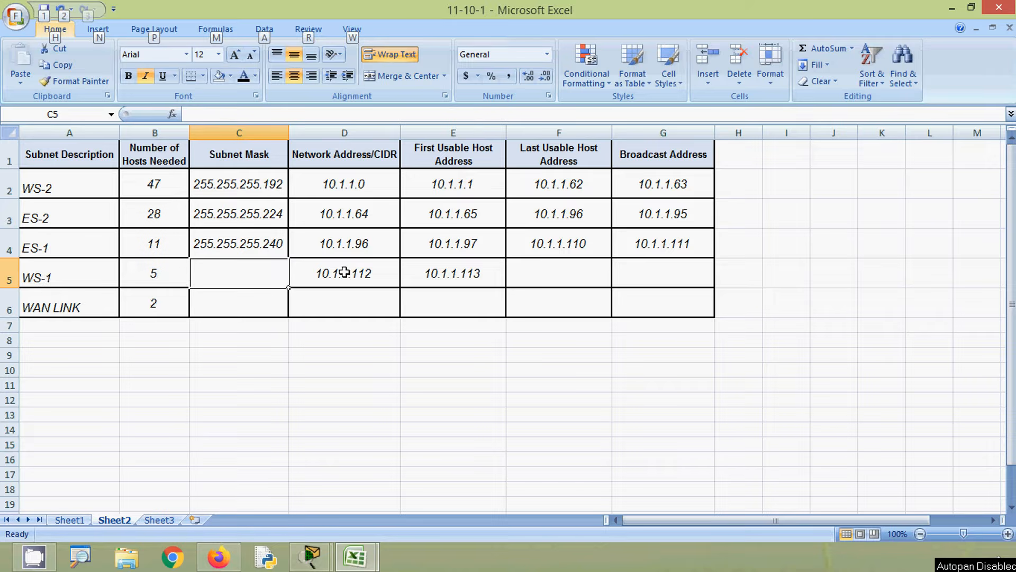
{"action": "left_click", "coordinate": [356, 556]}
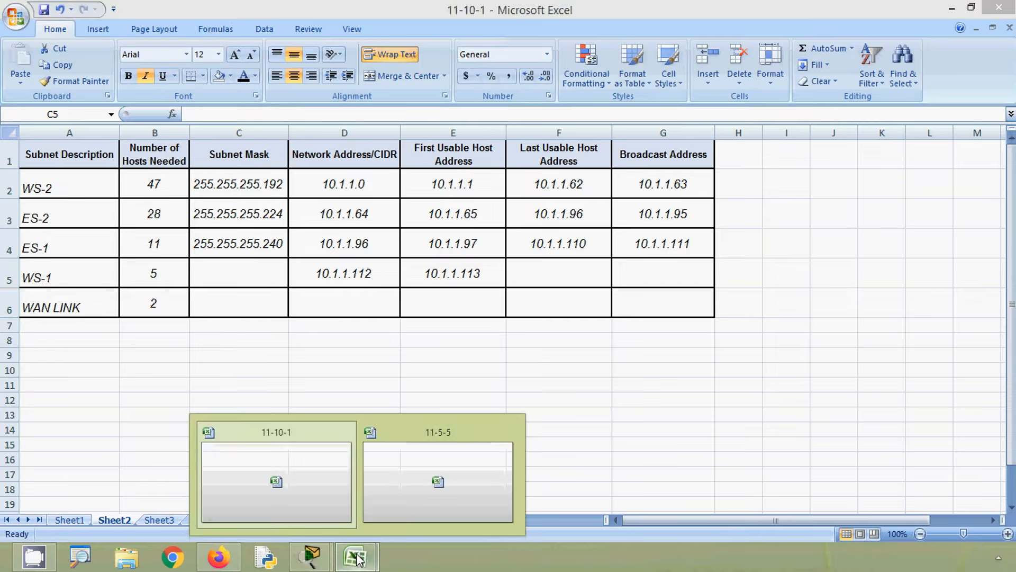
{"action": "left_click", "coordinate": [414, 499]}
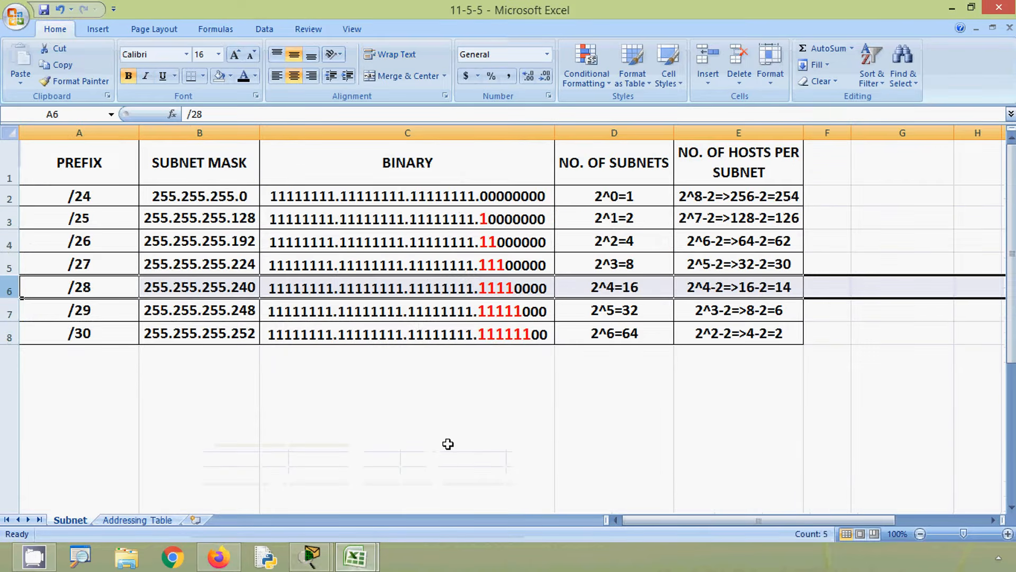
{"action": "left_click", "coordinate": [708, 313]}
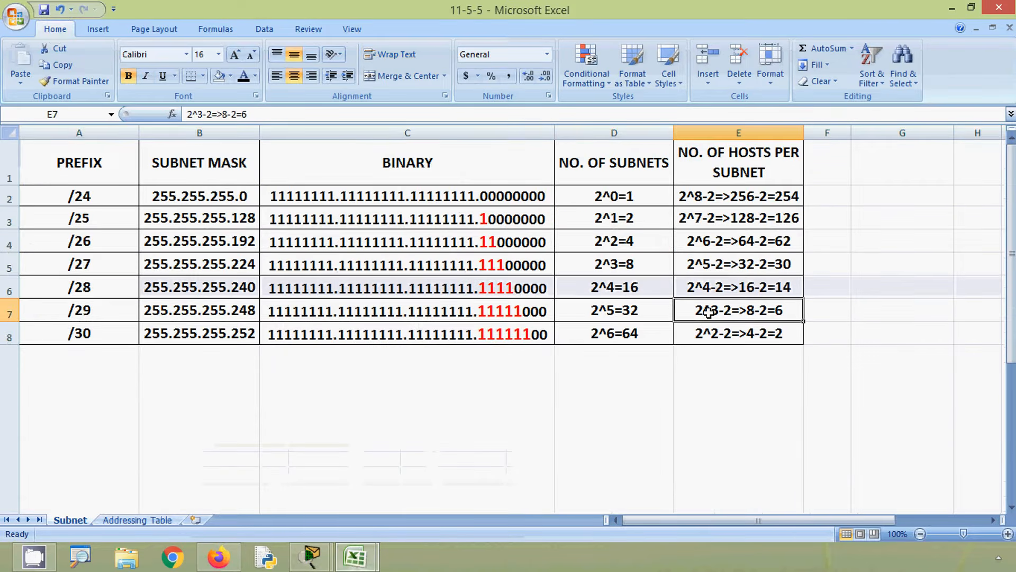
{"action": "left_click", "coordinate": [9, 311]}
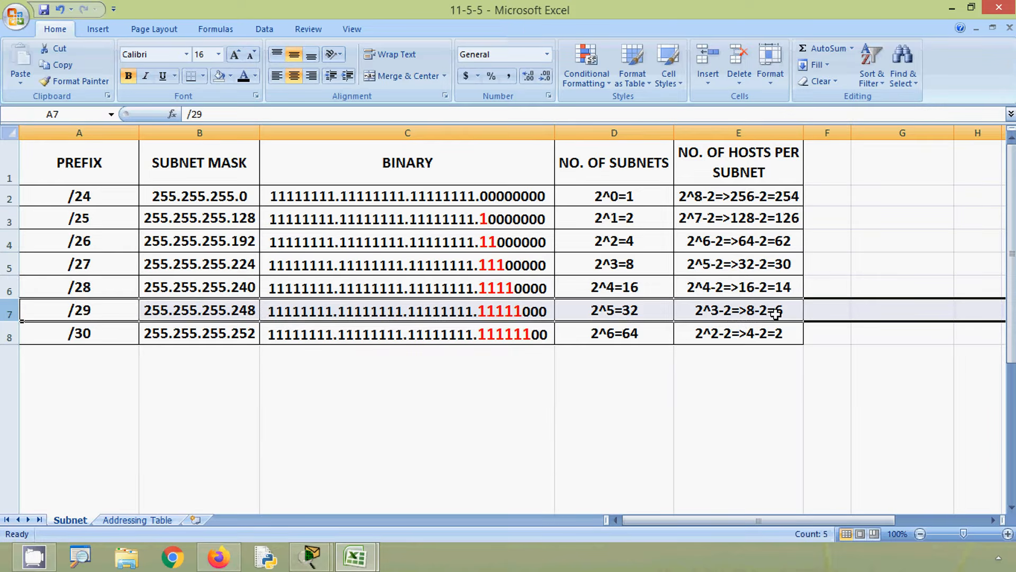
{"action": "left_click", "coordinate": [221, 313]}
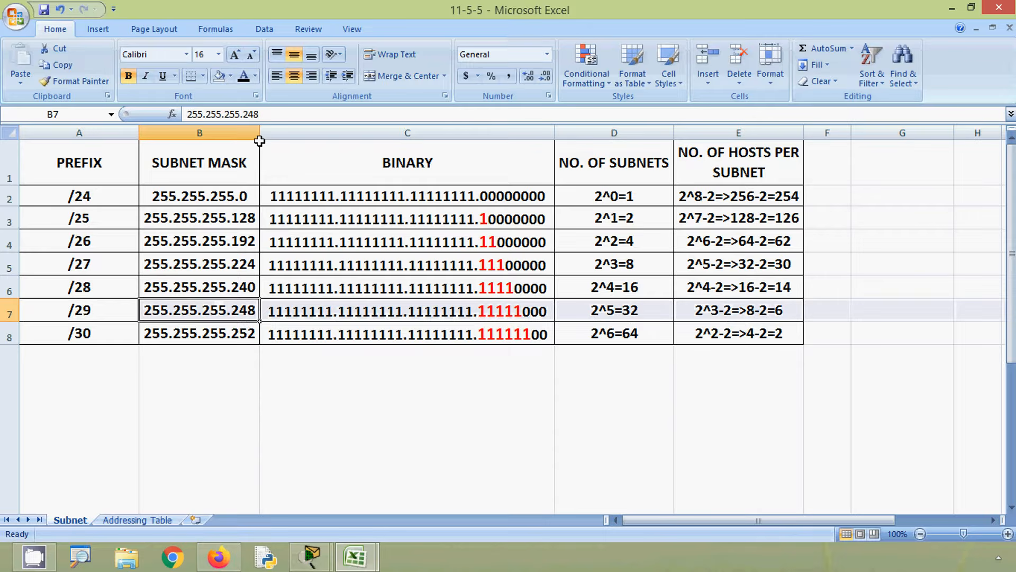
{"action": "double_click", "coordinate": [273, 114]}
{"action": "key", "text": "ctrl+c"}
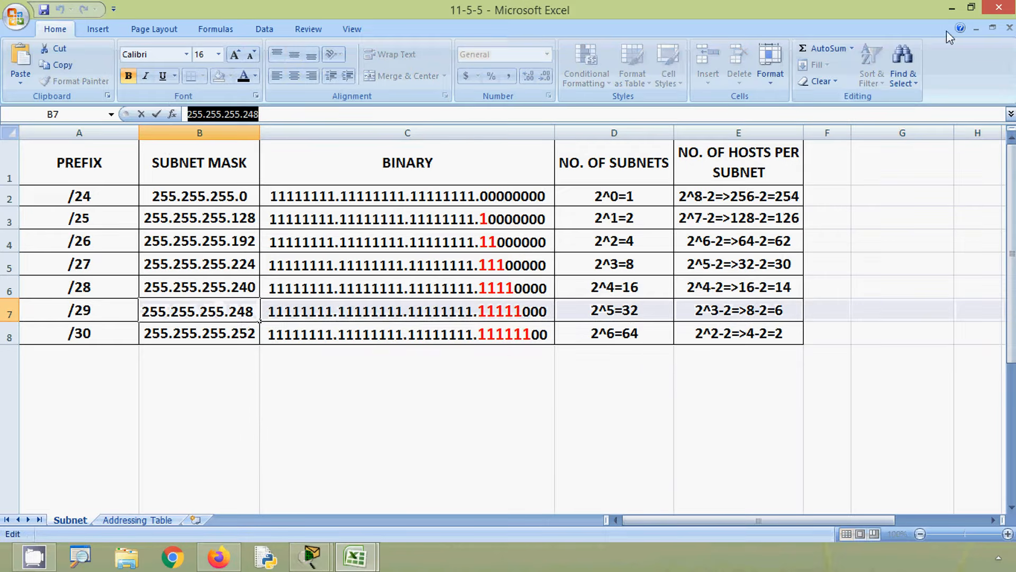
- Paste 255.255.255.248 into the WS-1 Subnet Mask cell C5 of the 11-10-1 workbook
{"action": "mouse_move", "coordinate": [354, 556]}
{"action": "left_click", "coordinate": [299, 490]}
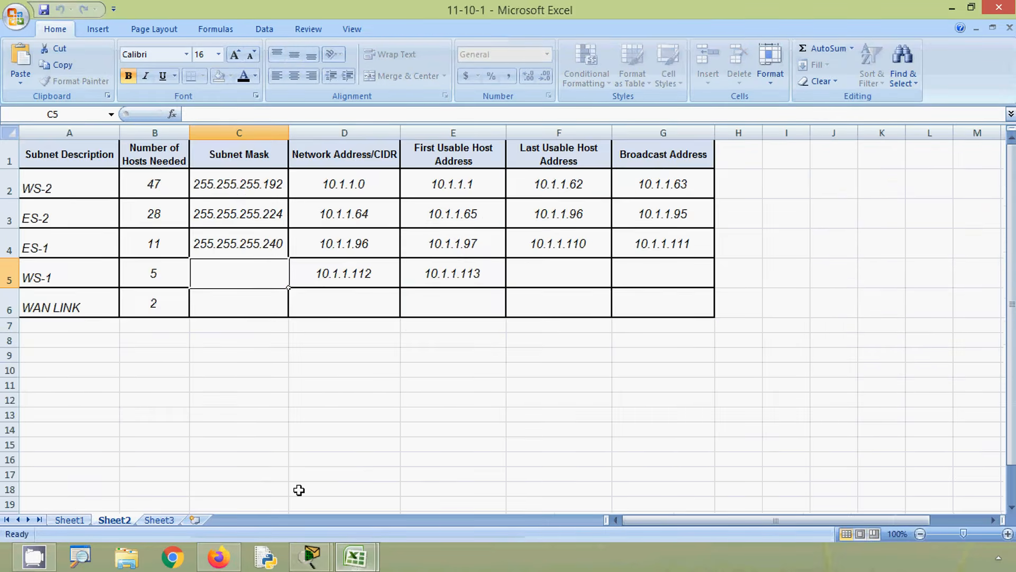
{"action": "left_click", "coordinate": [261, 113]}
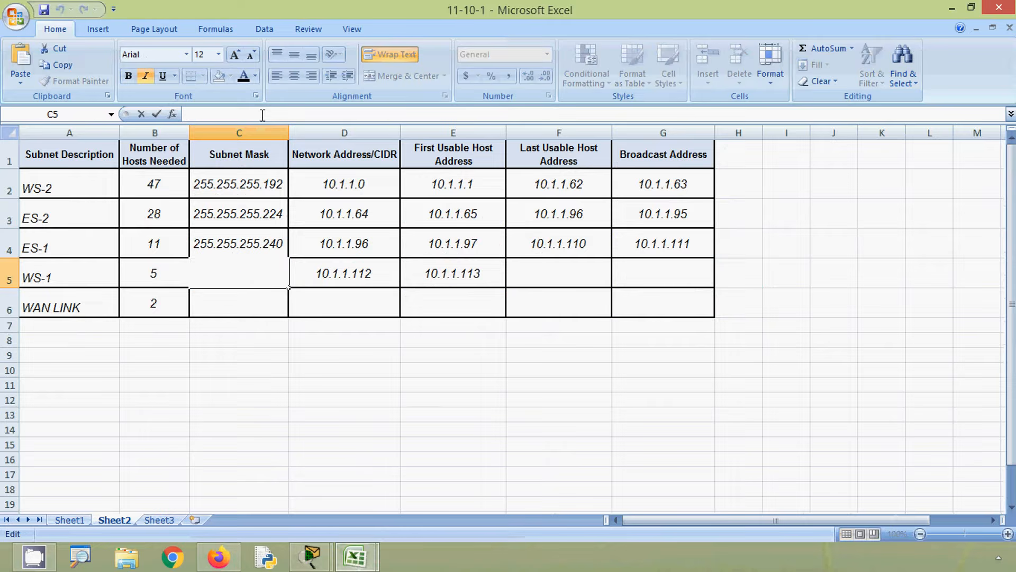
{"action": "key", "text": "ctrl+v"}
{"action": "left_click", "coordinate": [442, 273]}
{"action": "key", "text": "Left"}
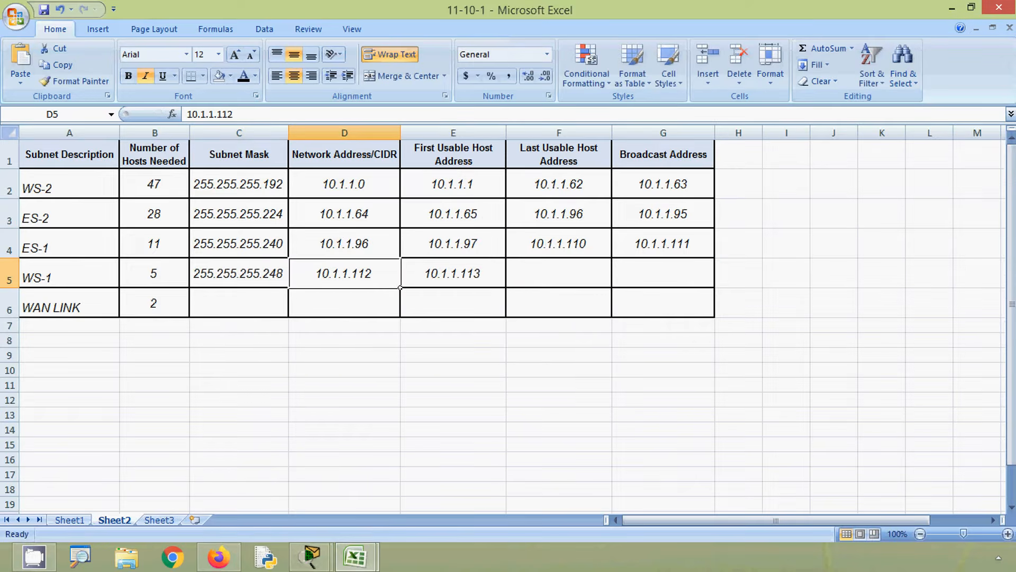
- Copy the WS-1 network address into the Broadcast Address cell G5 and change it to 10.1.1.119
{"action": "key", "text": "alt"}
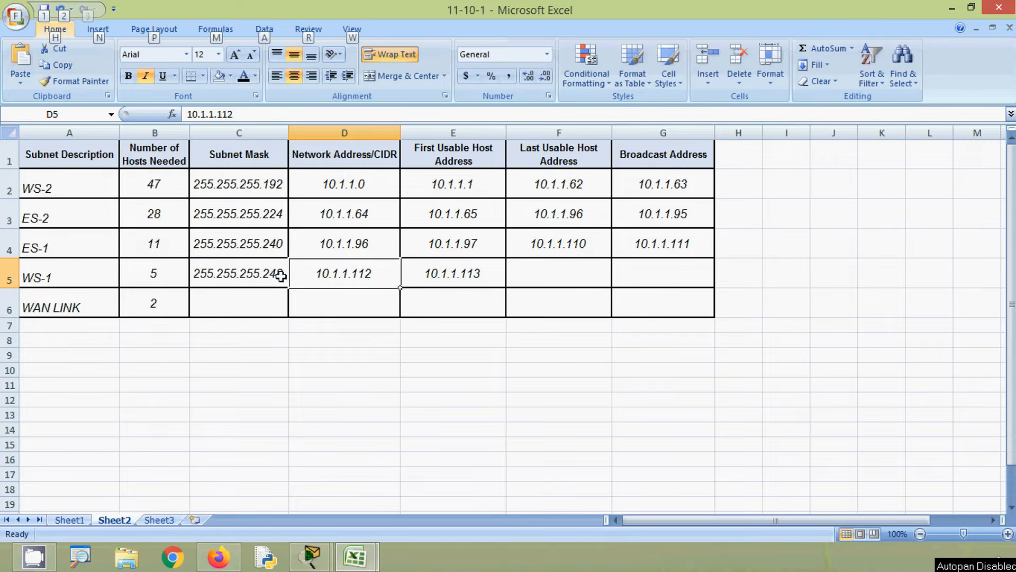
{"action": "left_click", "coordinate": [252, 274]}
{"action": "left_click", "coordinate": [337, 277]}
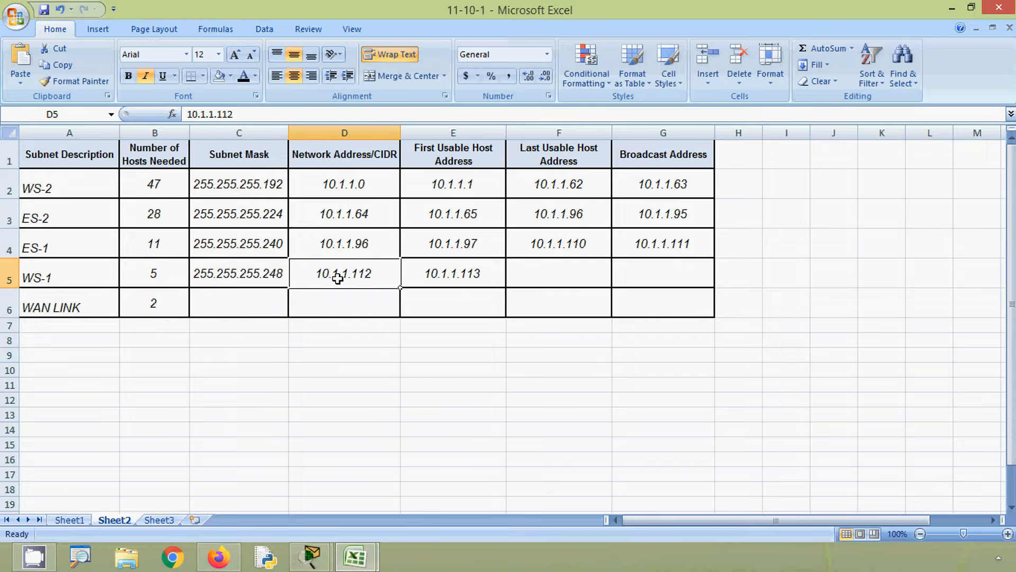
{"action": "key", "text": "ctrl+c"}
{"action": "left_click", "coordinate": [658, 270]}
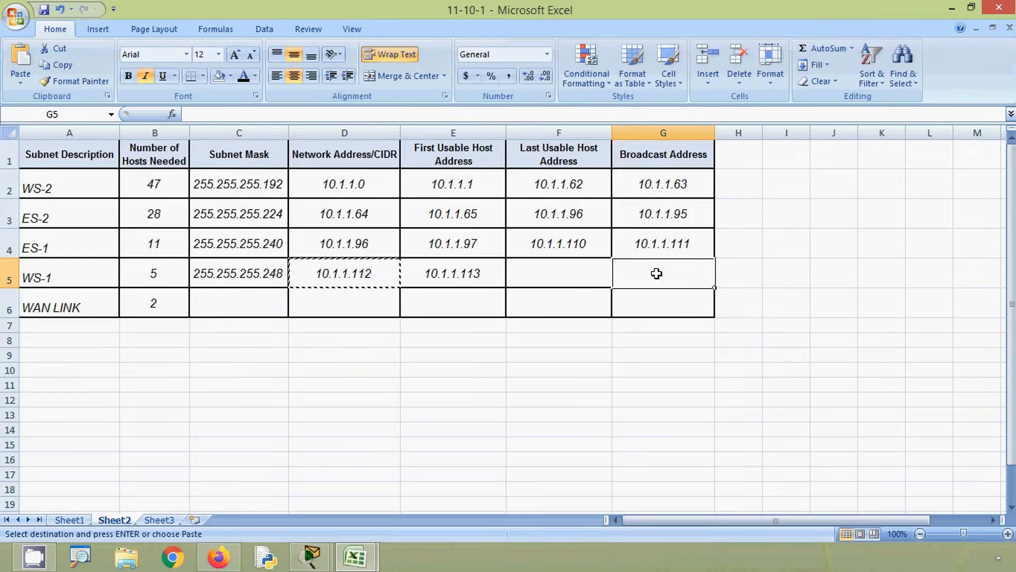
{"action": "key", "text": "ctrl+v"}
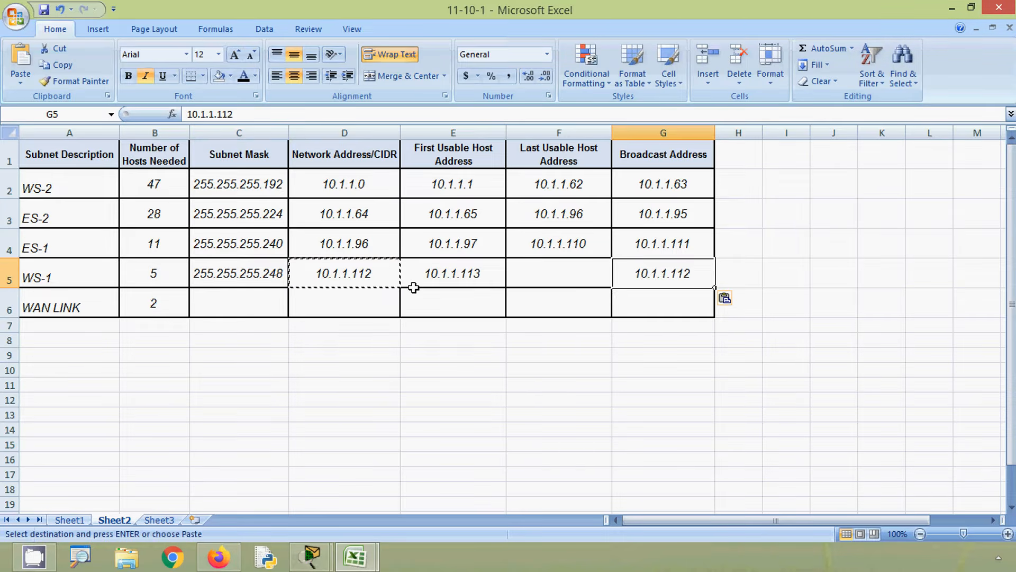
{"action": "double_click", "coordinate": [689, 273]}
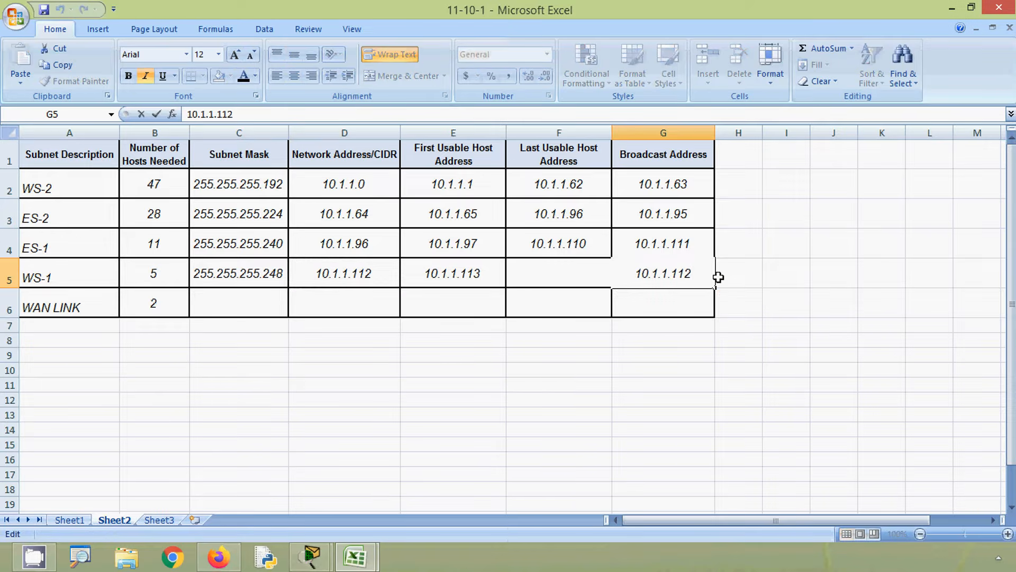
{"action": "key", "text": "BackSpace"}
{"action": "type", "text": "9"}
{"action": "left_click", "coordinate": [589, 275]}
- Copy the WS-1 broadcast address into the Last Usable Host Address cell F5 and change it to 10.1.1.118
{"action": "left_click", "coordinate": [674, 275]}
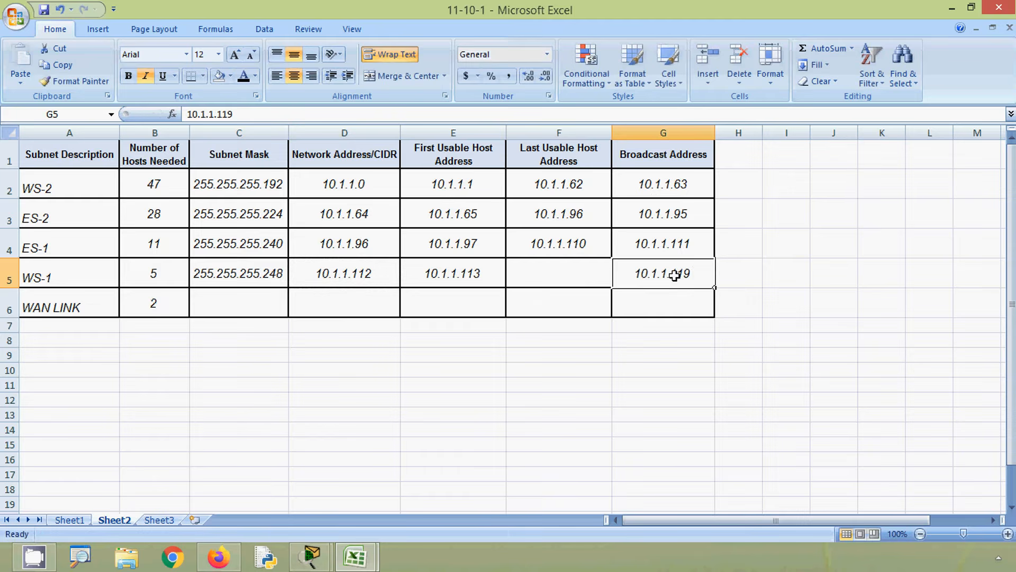
{"action": "key", "text": "ctrl+c"}
{"action": "left_click", "coordinate": [592, 282]}
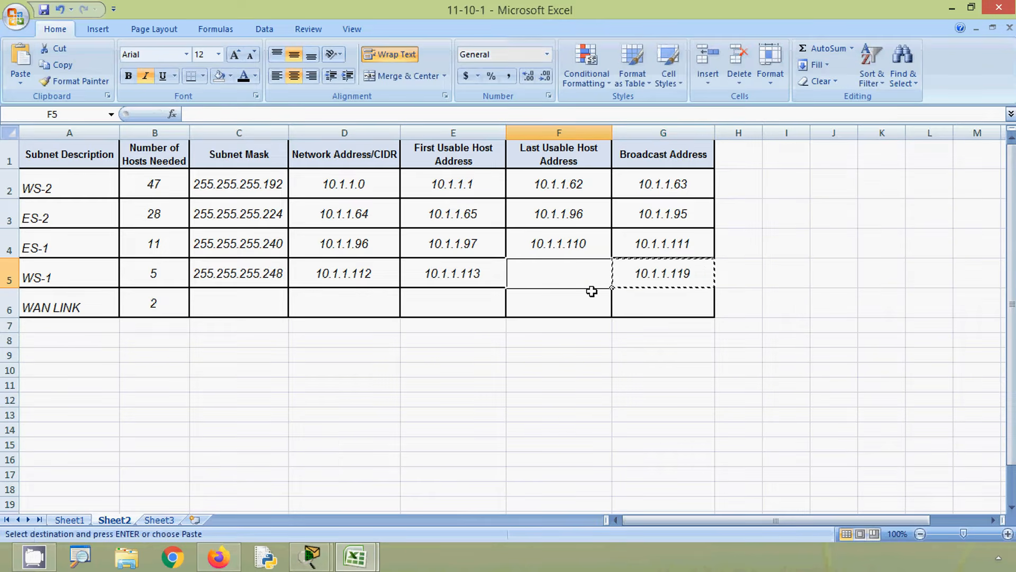
{"action": "key", "text": "ctrl+v"}
{"action": "double_click", "coordinate": [593, 275]}
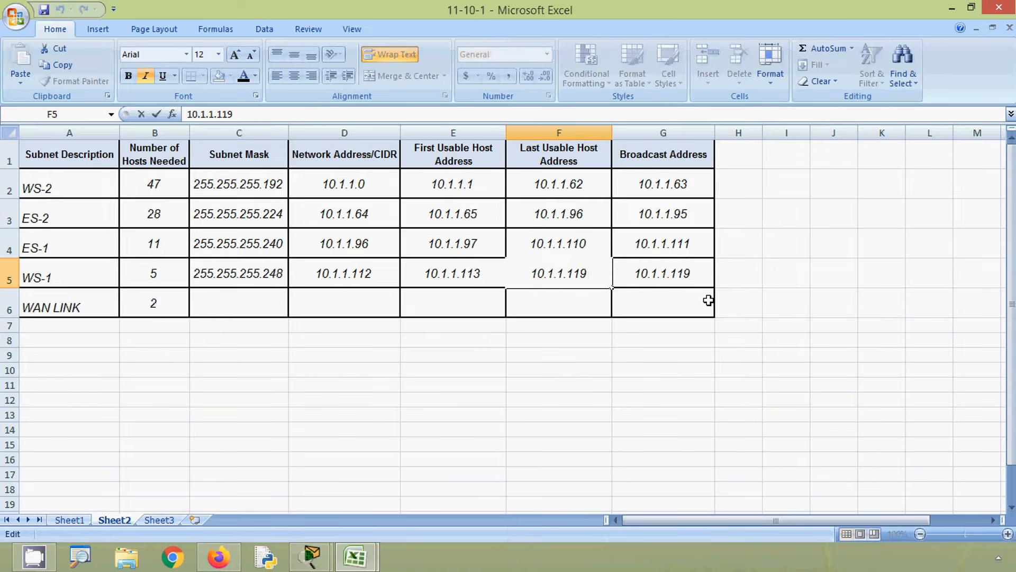
{"action": "key", "text": "BackSpace"}
{"action": "type", "text": "8"}
- Copy the WS-1 broadcast address into the WAN LINK Network Address/CIDR cell D6 and change it to 10.1.1.120
{"action": "left_click", "coordinate": [673, 271]}
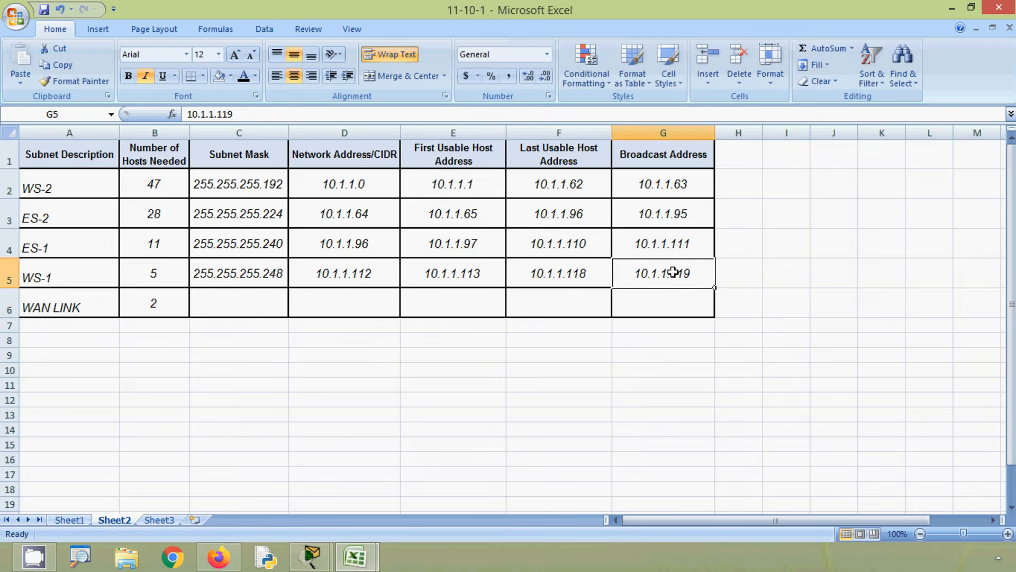
{"action": "key", "text": "ctrl+c"}
{"action": "left_click", "coordinate": [359, 300]}
{"action": "key", "text": "ctrl+v"}
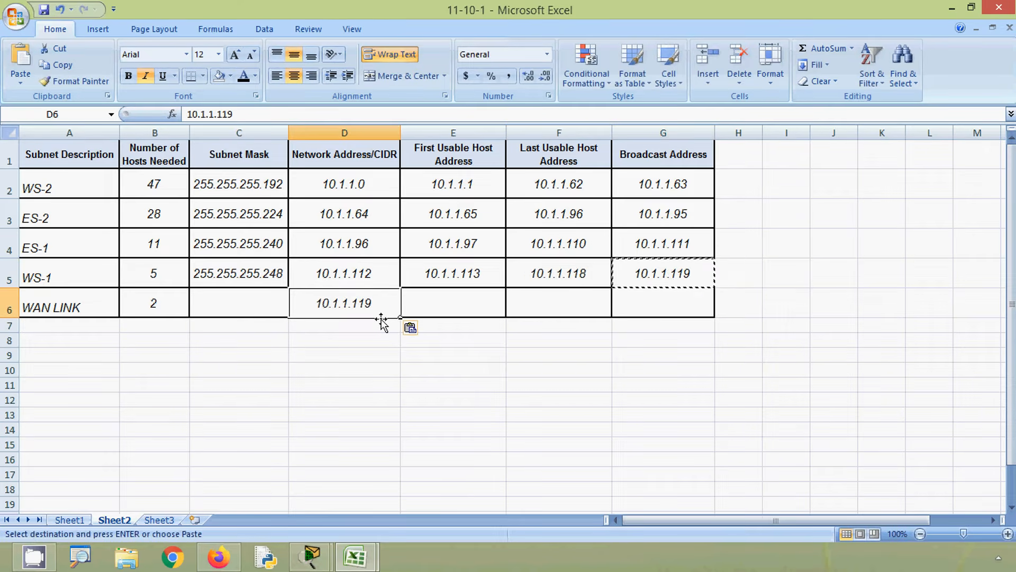
{"action": "double_click", "coordinate": [376, 302]}
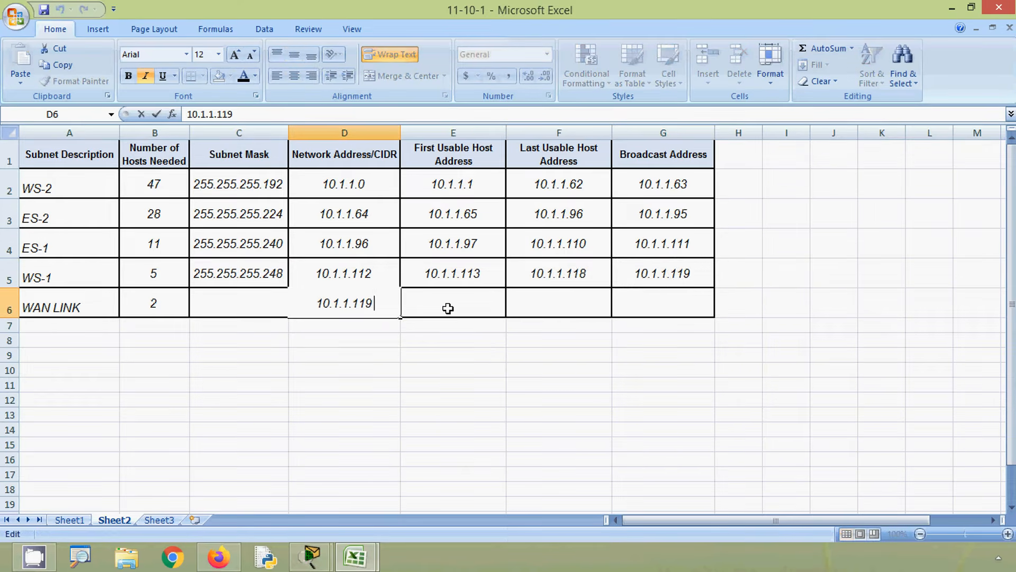
{"action": "key", "text": "BackSpace"}
{"action": "key", "text": "BackSpace"}
{"action": "type", "text": "20"}
{"action": "left_click", "coordinate": [456, 339]}
- Copy the WAN LINK network address into the First Usable Host Address cell E6 and change it to 10.1.1.121
{"action": "left_click", "coordinate": [370, 318]}
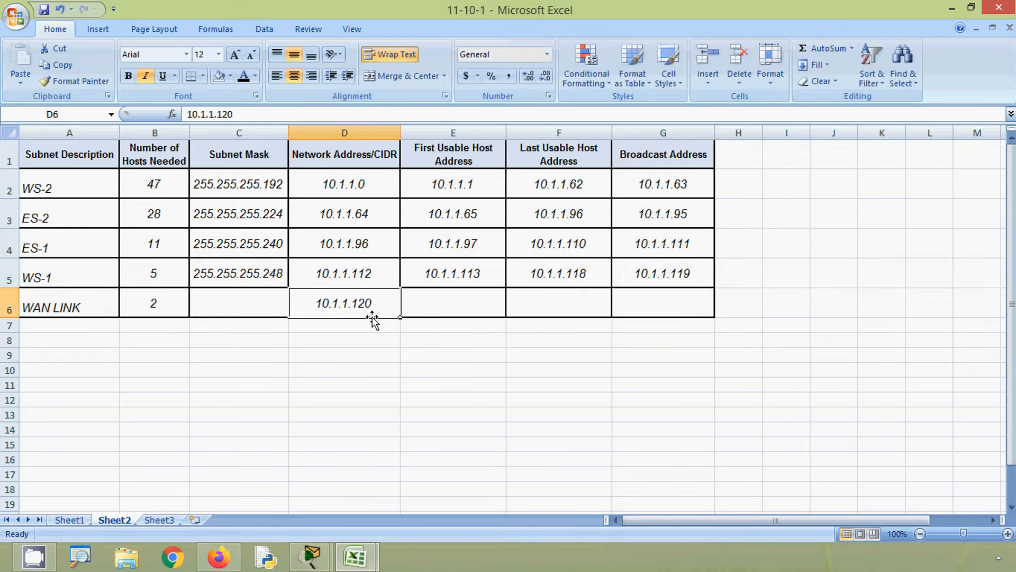
{"action": "key", "text": "ctrl+c"}
{"action": "left_click", "coordinate": [441, 309]}
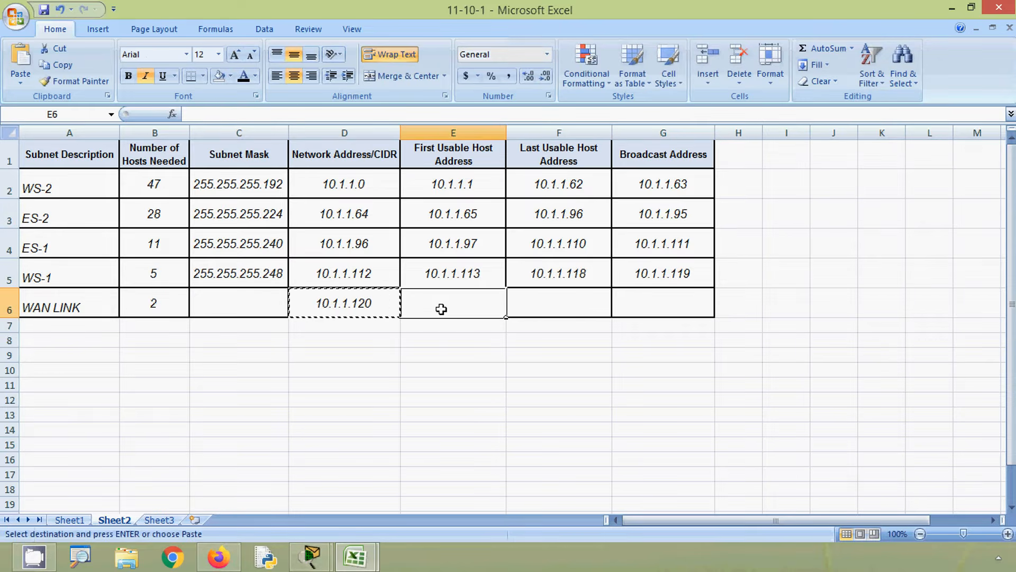
{"action": "key", "text": "ctrl+v"}
{"action": "double_click", "coordinate": [500, 303]}
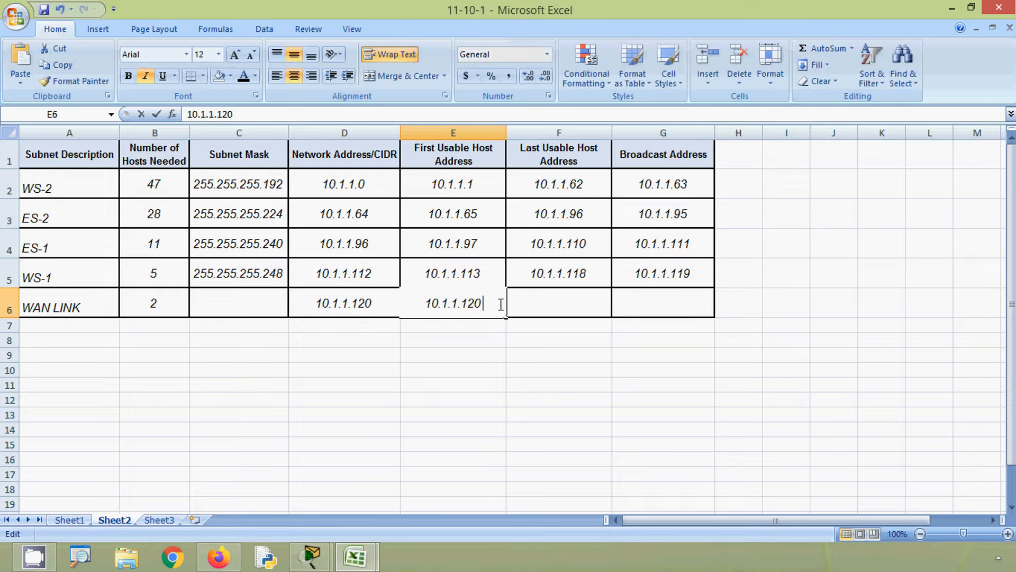
{"action": "key", "text": "BackSpace"}
{"action": "type", "text": "1"}
{"action": "left_click", "coordinate": [529, 310]}
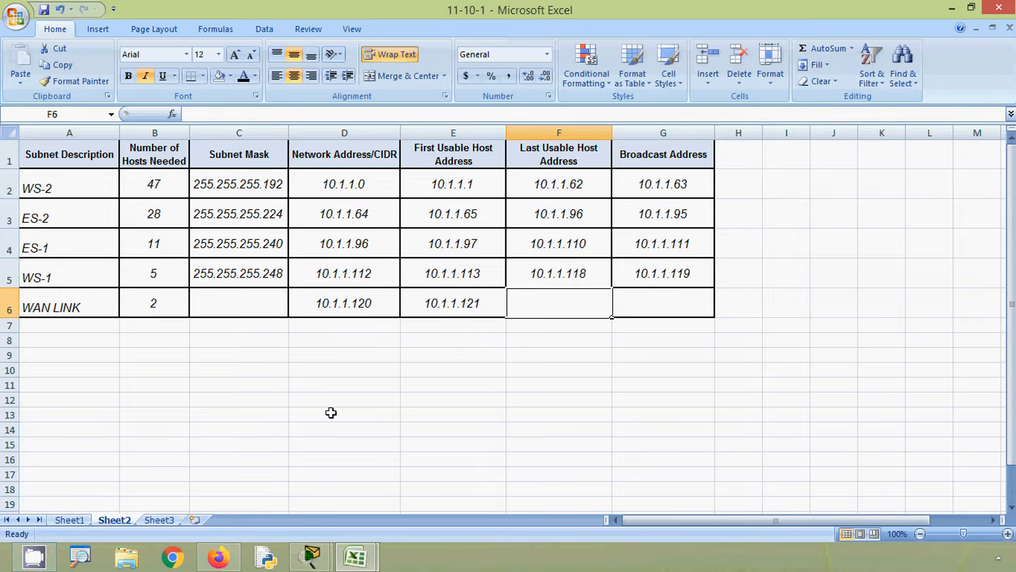
- Copy the /30 subnet mask 255.255.255.252 from the subnet table in the 11-5-5 workbook
{"action": "mouse_move", "coordinate": [364, 560]}
{"action": "left_click", "coordinate": [403, 510]}
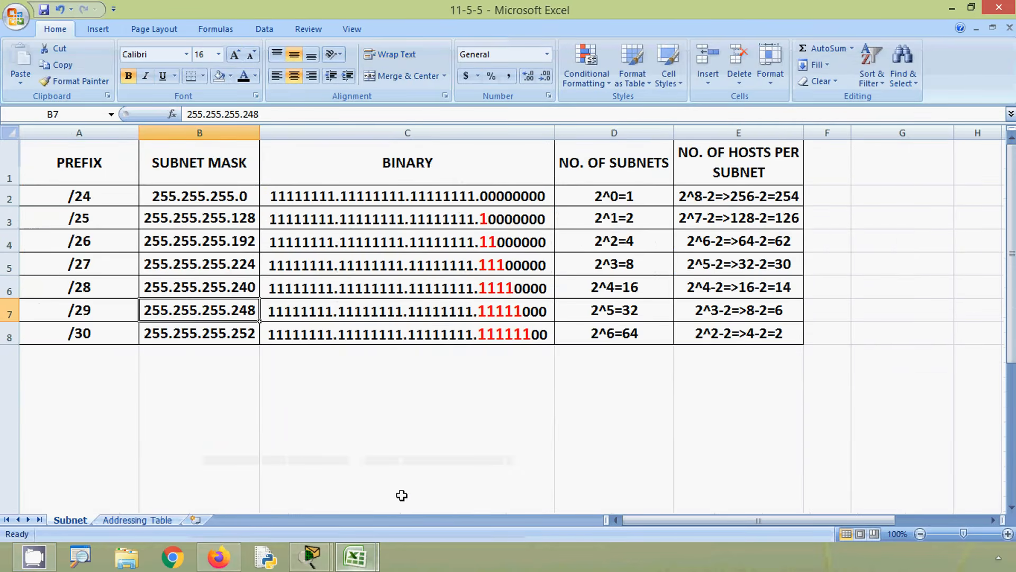
{"action": "left_click", "coordinate": [10, 334]}
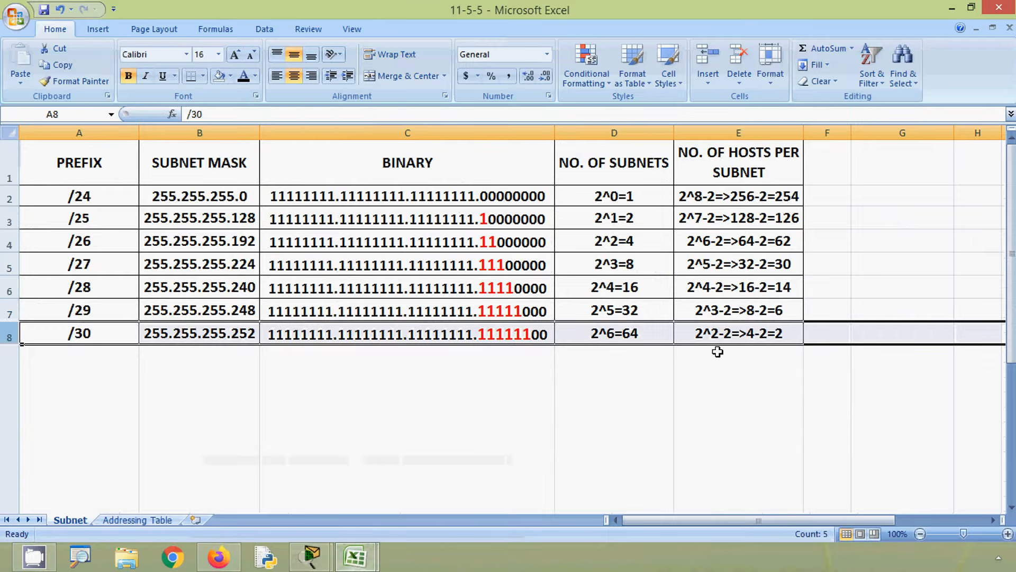
{"action": "left_click", "coordinate": [787, 333]}
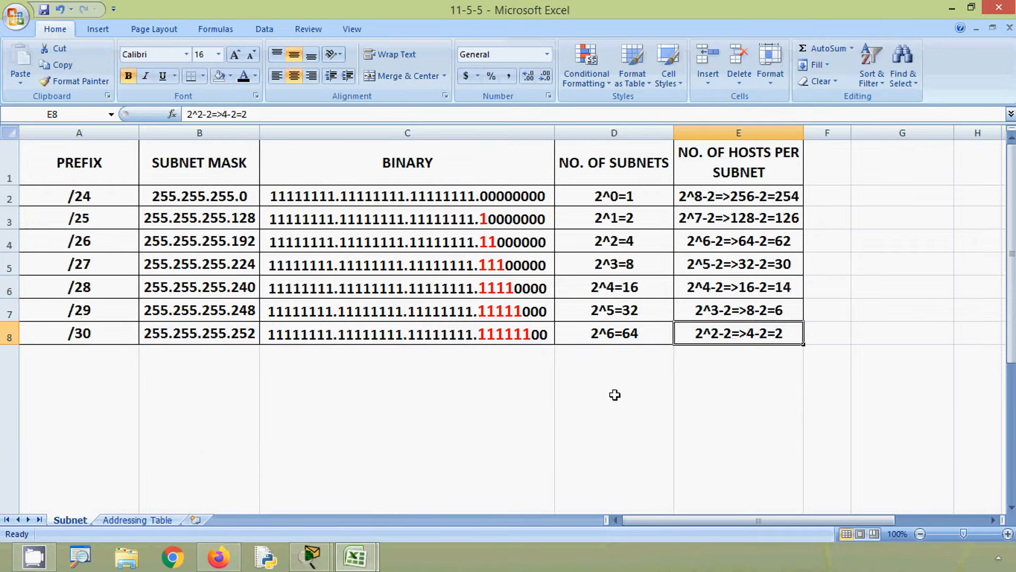
{"action": "left_click", "coordinate": [355, 557]}
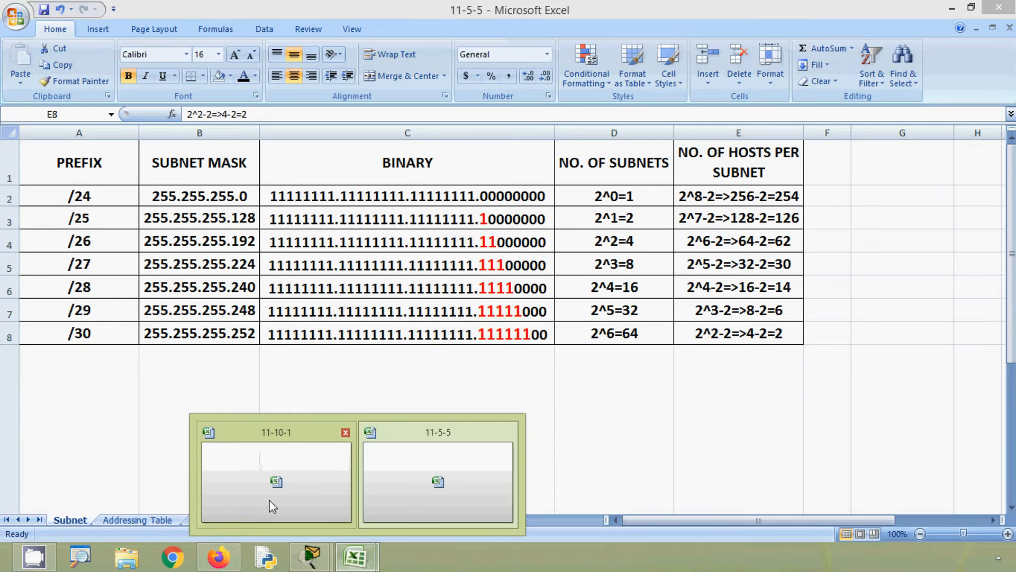
{"action": "left_click", "coordinate": [249, 335]}
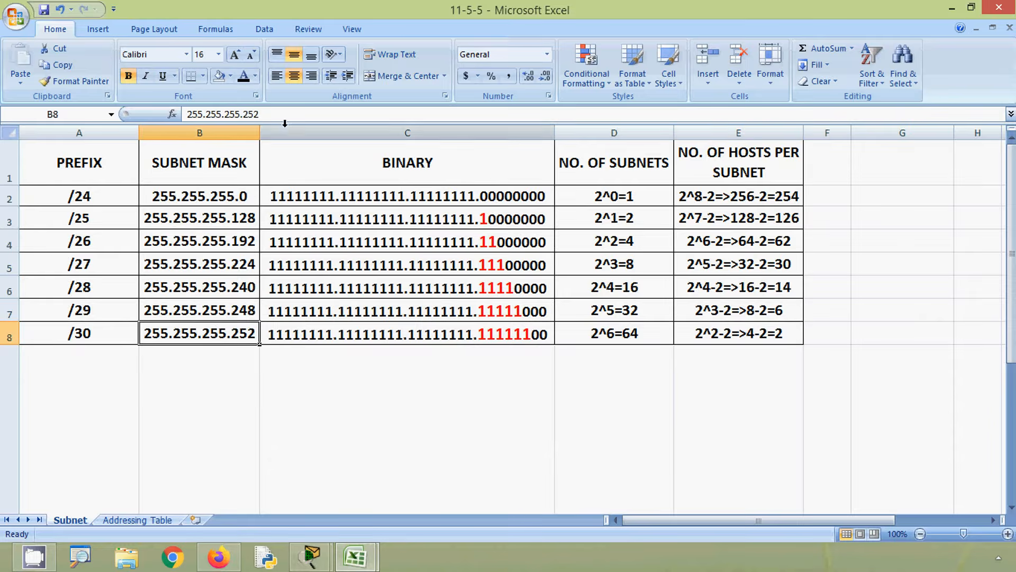
{"action": "left_click_drag", "start_coordinate": [275, 114], "coordinate": [186, 114]}
{"action": "key", "text": "ctrl+c"}
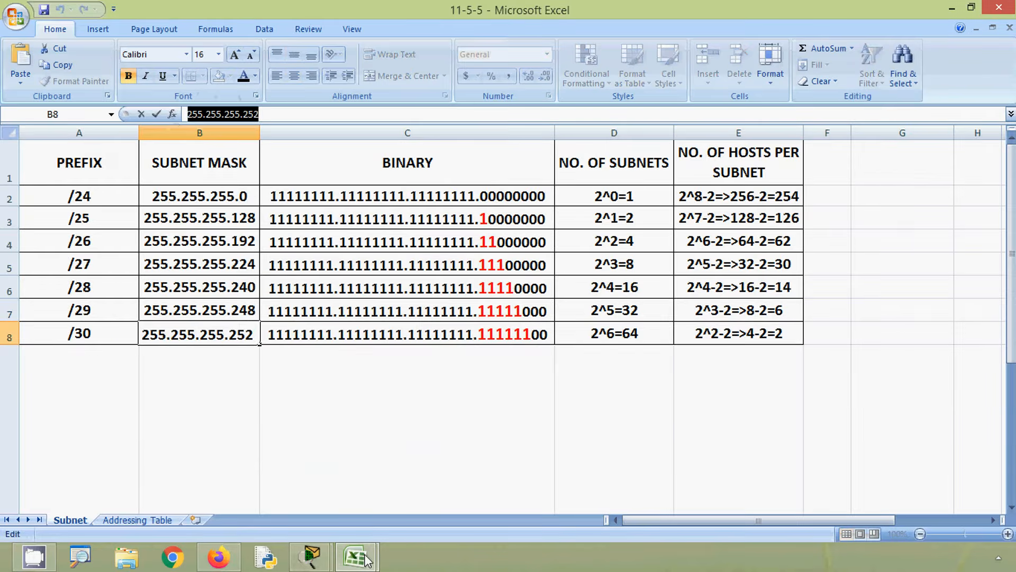
- Paste 255.255.255.252 into the WAN LINK Subnet Mask cell C6 of the 11-10-1 workbook
{"action": "mouse_move", "coordinate": [367, 560]}
{"action": "left_click", "coordinate": [295, 488]}
{"action": "left_click", "coordinate": [199, 305]}
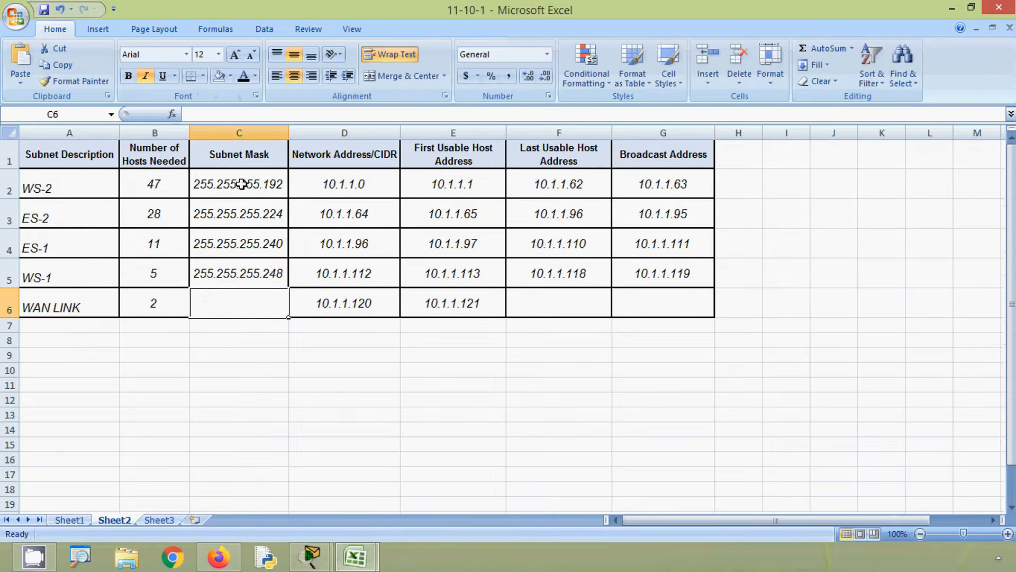
{"action": "left_click", "coordinate": [245, 114]}
{"action": "key", "text": "ctrl+v"}
{"action": "left_click", "coordinate": [345, 301]}
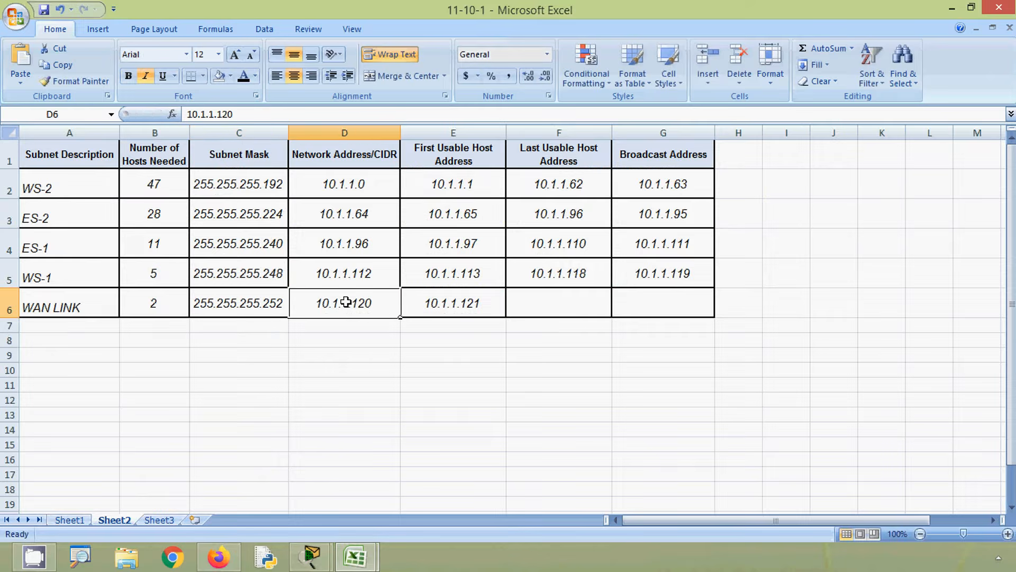
{"action": "left_click", "coordinate": [444, 303]}
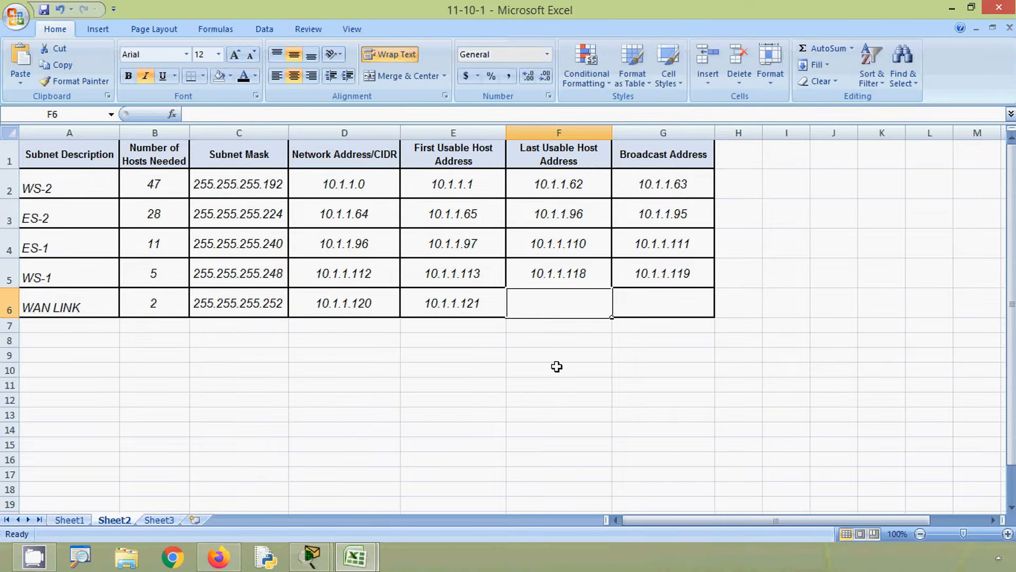
- Copy the WAN LINK first usable address into the Last Usable Host Address cell F6 and change it to 10.1.1.122
{"action": "key", "text": "alt"}
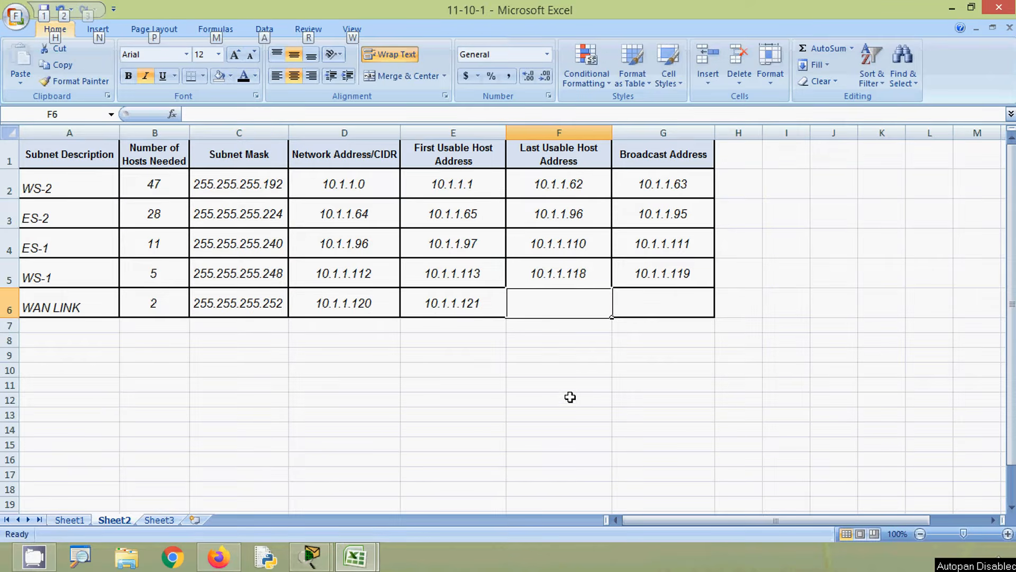
{"action": "left_click", "coordinate": [468, 307]}
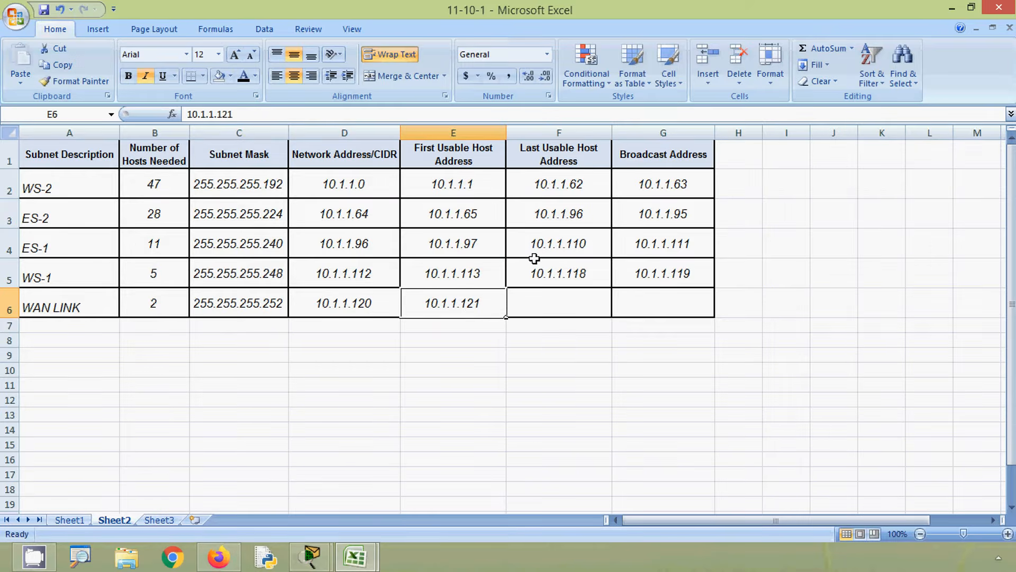
{"action": "key", "text": "ctrl+c"}
{"action": "left_click", "coordinate": [530, 310]}
{"action": "key", "text": "ctrl+v"}
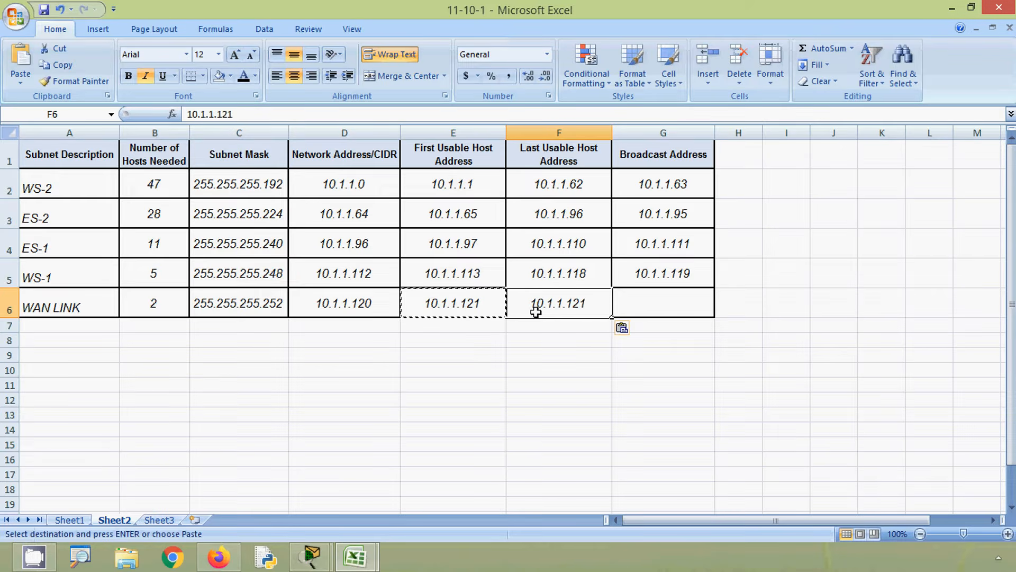
{"action": "key", "text": "F2"}
{"action": "key", "text": "BackSpace"}
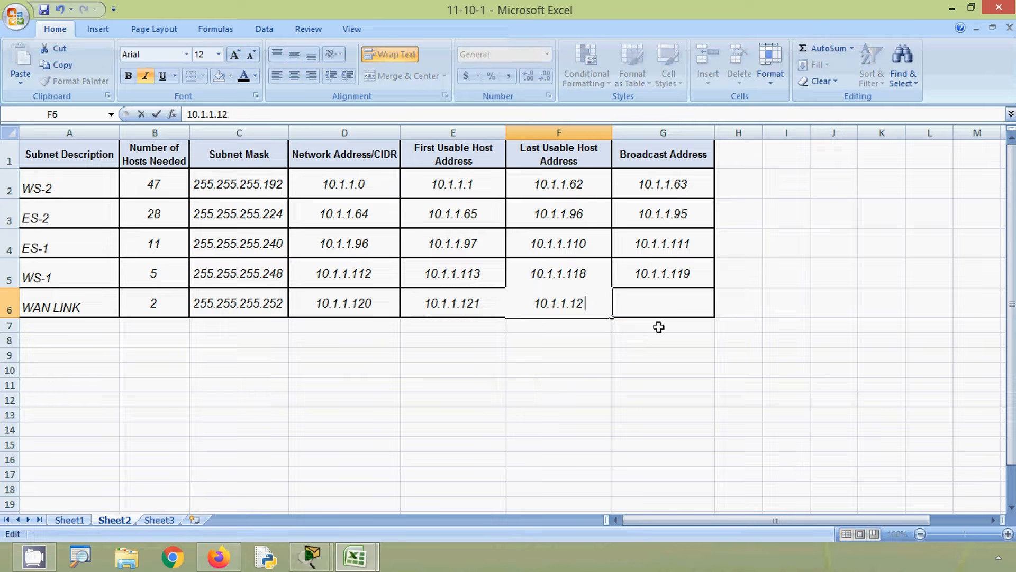
{"action": "type", "text": "2"}
{"action": "key", "text": "Return"}
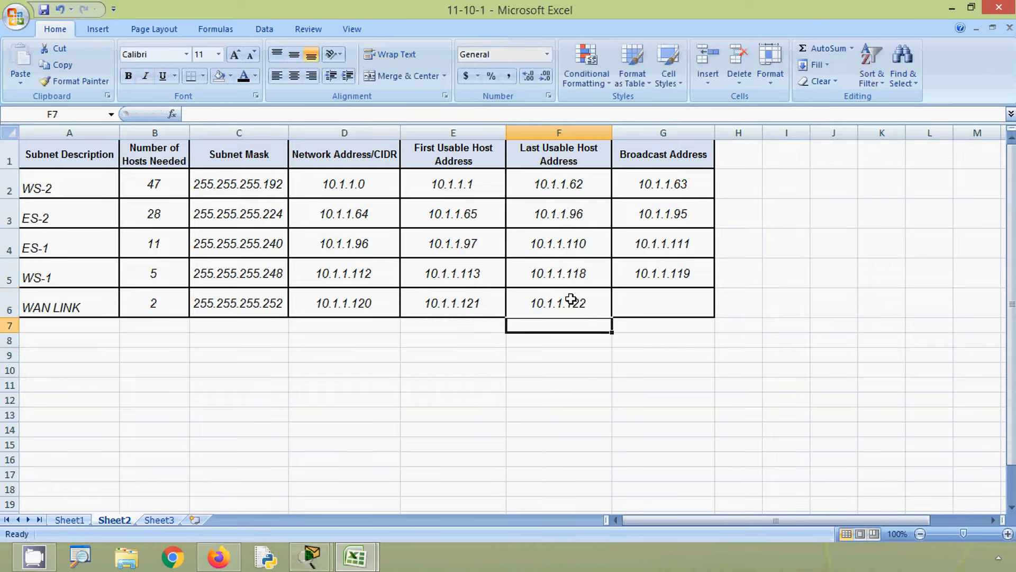
- Copy the WAN LINK last usable address into the Broadcast Address cell G6 and change it to 10.1.1.123
{"action": "left_click", "coordinate": [574, 299]}
{"action": "key", "text": "ctrl+c"}
{"action": "left_click", "coordinate": [658, 300]}
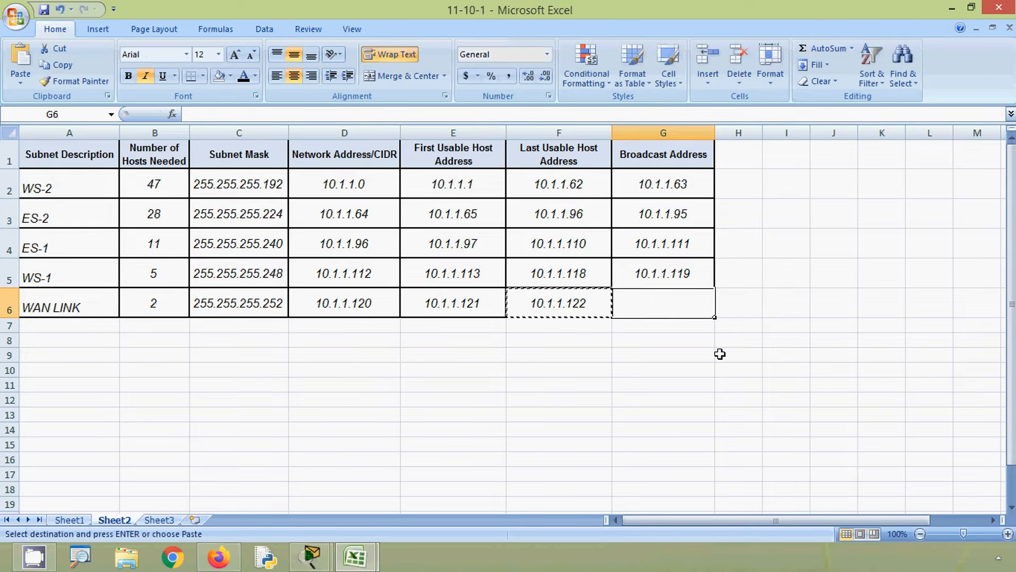
{"action": "key", "text": "ctrl+v"}
{"action": "key", "text": "F2"}
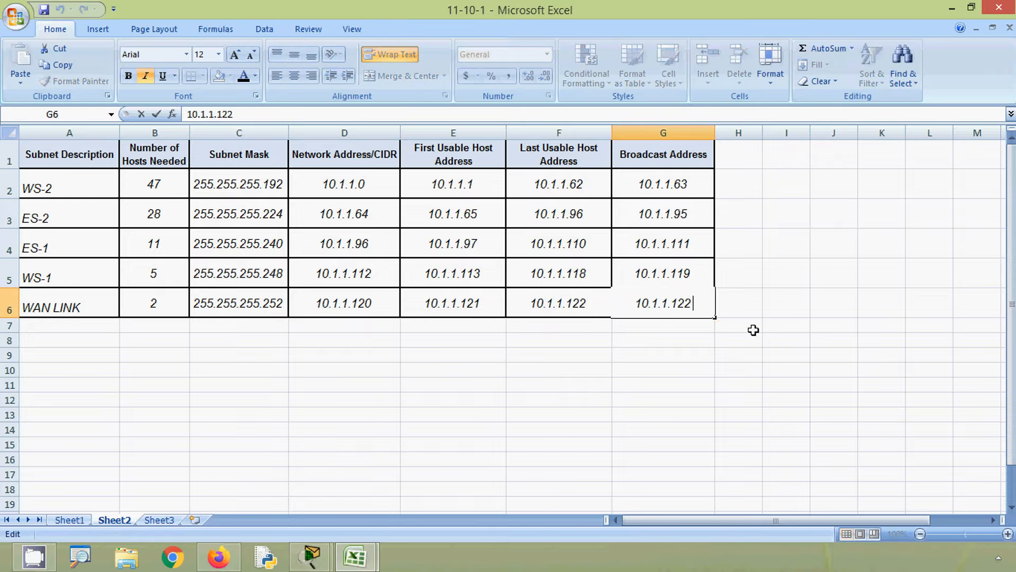
{"action": "key", "text": "BackSpace"}
{"action": "type", "text": "3"}
{"action": "left_click", "coordinate": [675, 272]}
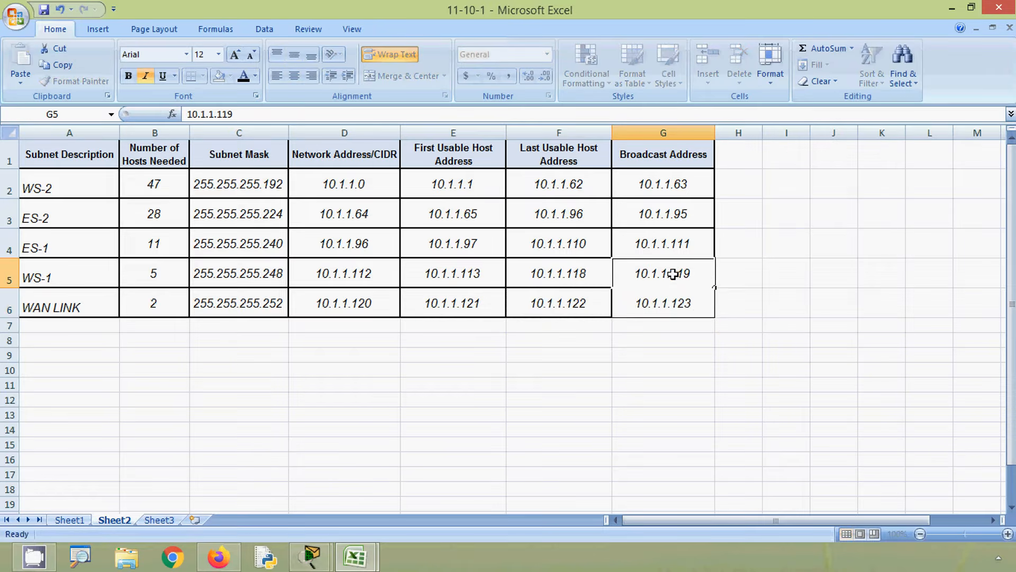
{"action": "key", "text": "alt"}
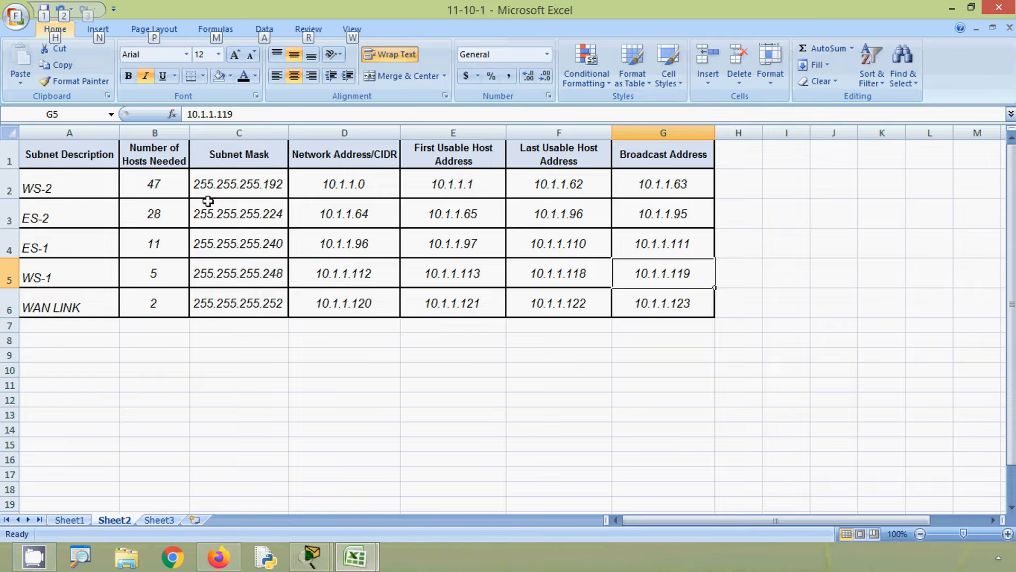
- Review the mask, network and broadcast columns and correct the ES-2 Last Usable Host Address in F3 to 10.1.1.94
{"action": "left_click_drag", "start_coordinate": [260, 189], "coordinate": [272, 290]}
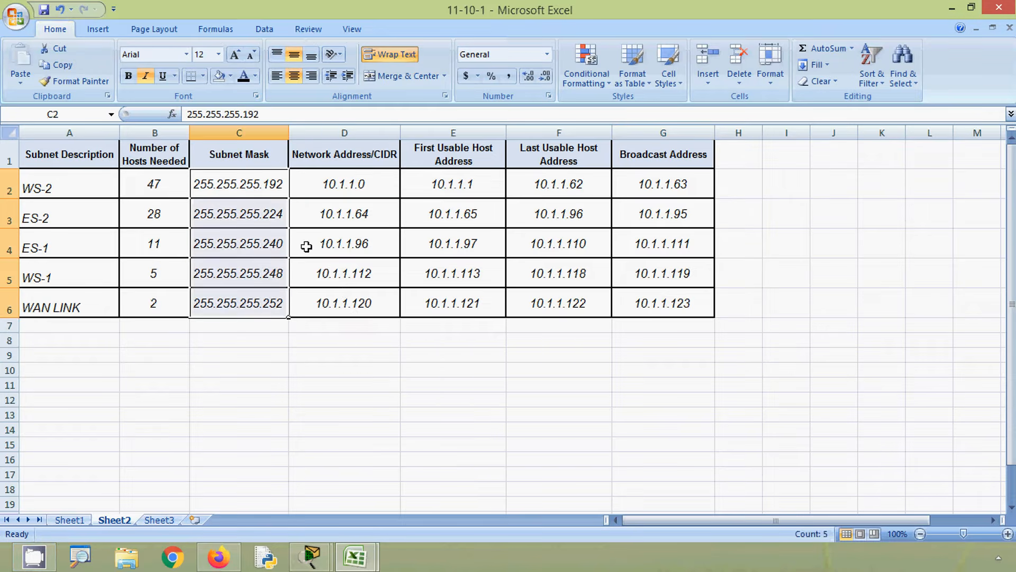
{"action": "left_click_drag", "start_coordinate": [344, 186], "coordinate": [378, 292]}
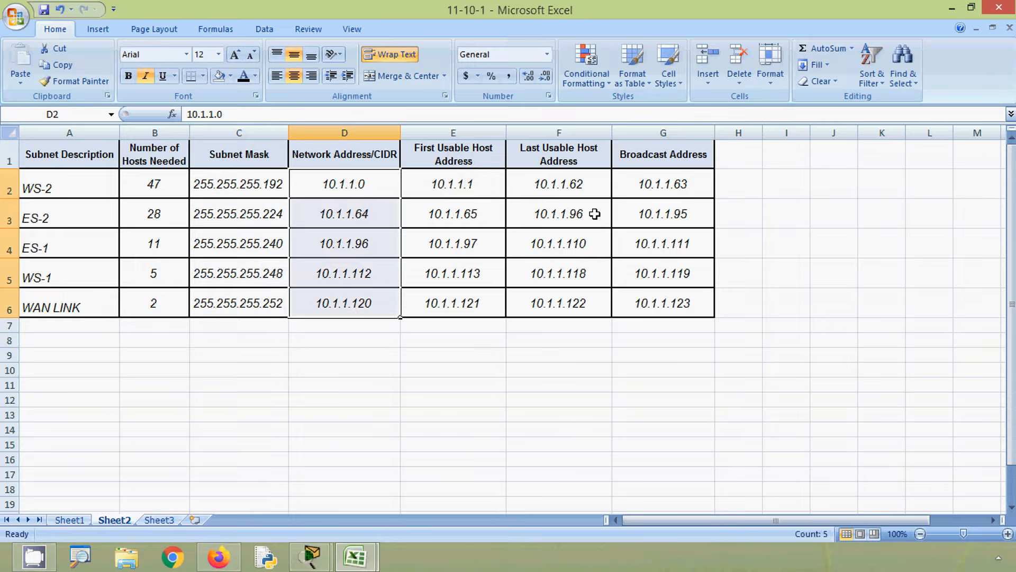
{"action": "left_click", "coordinate": [642, 192]}
{"action": "left_click", "coordinate": [590, 220]}
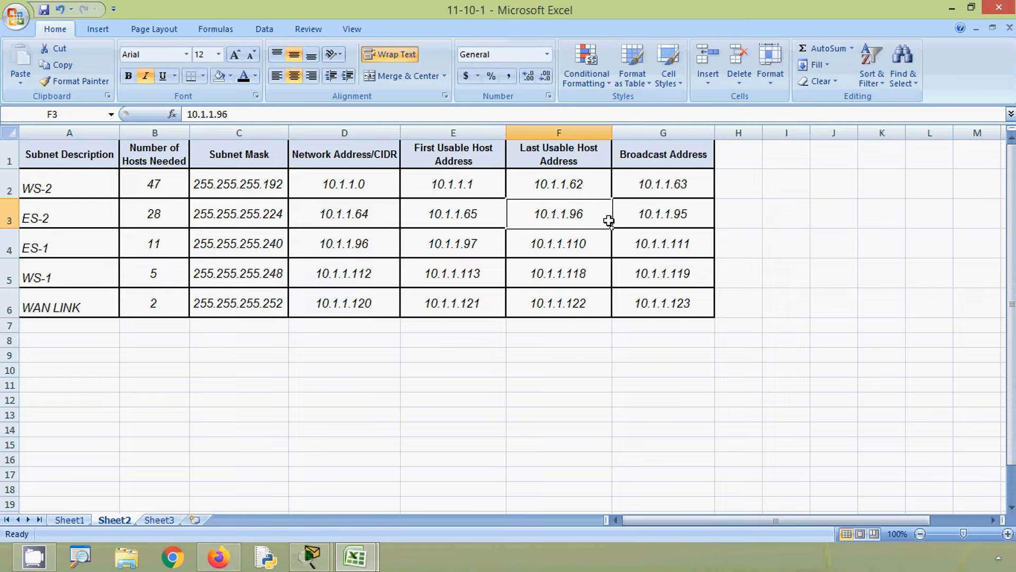
{"action": "left_click", "coordinate": [675, 216]}
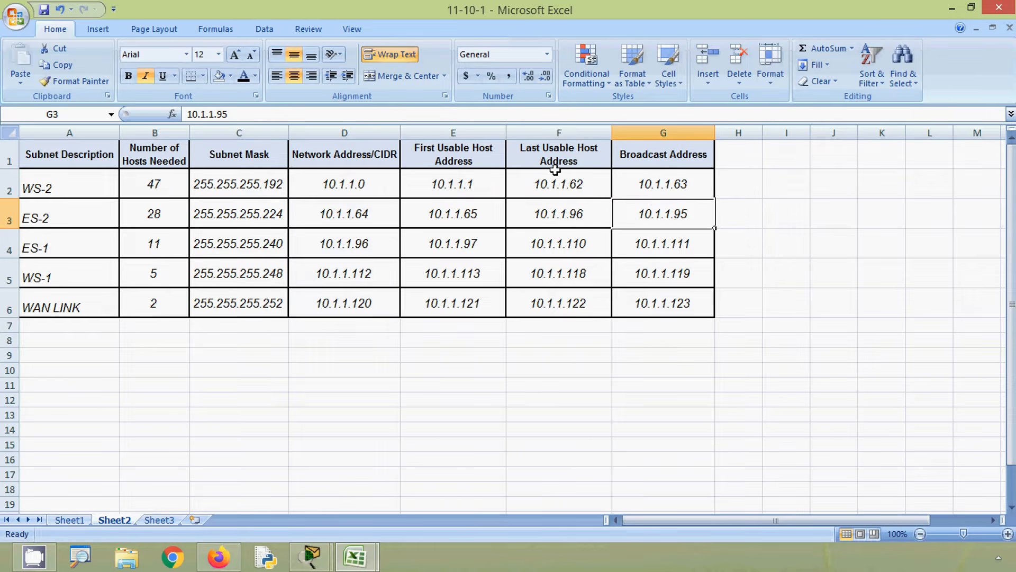
{"action": "double_click", "coordinate": [589, 216]}
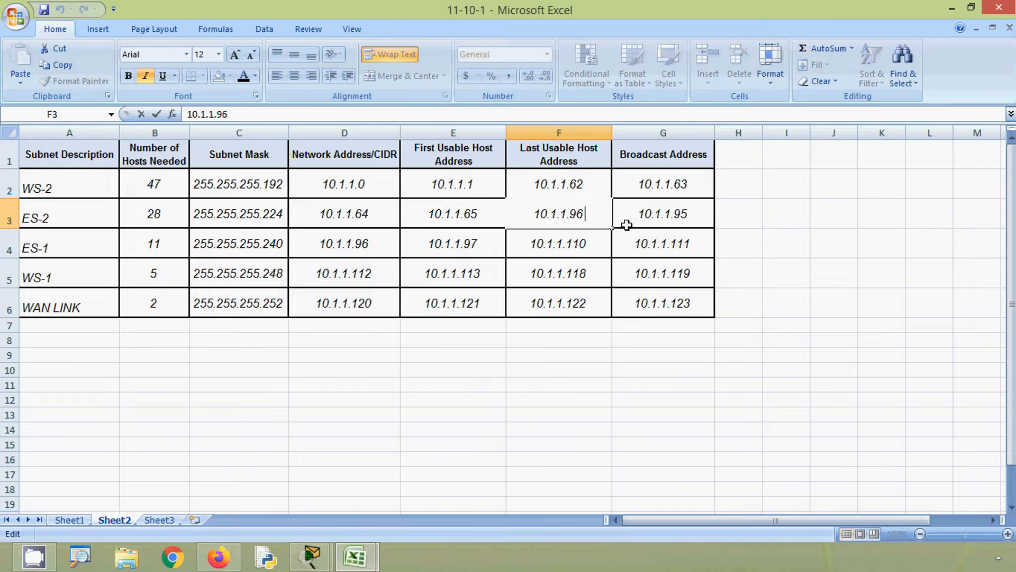
{"action": "key", "text": "BackSpace"}
{"action": "type", "text": "4"}
{"action": "left_click", "coordinate": [643, 249]}
- Check the last usable host addresses against the broadcast addresses in the ES-1, WS-1 and WAN LINK rows
{"action": "left_click", "coordinate": [573, 244]}
{"action": "left_click", "coordinate": [669, 282]}
{"action": "left_click", "coordinate": [640, 310]}
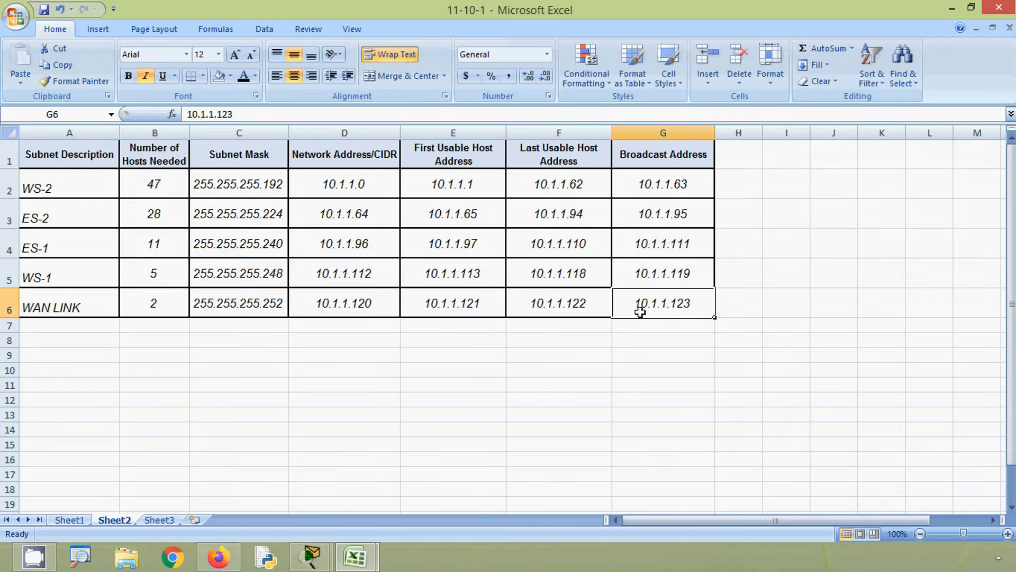
{"action": "left_click", "coordinate": [583, 302]}
{"action": "left_click", "coordinate": [596, 325]}
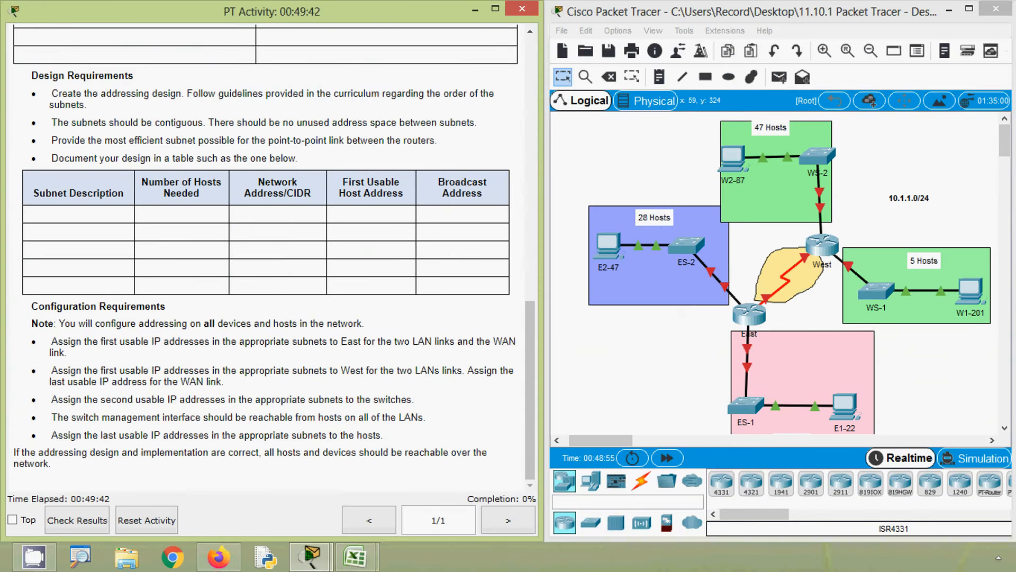
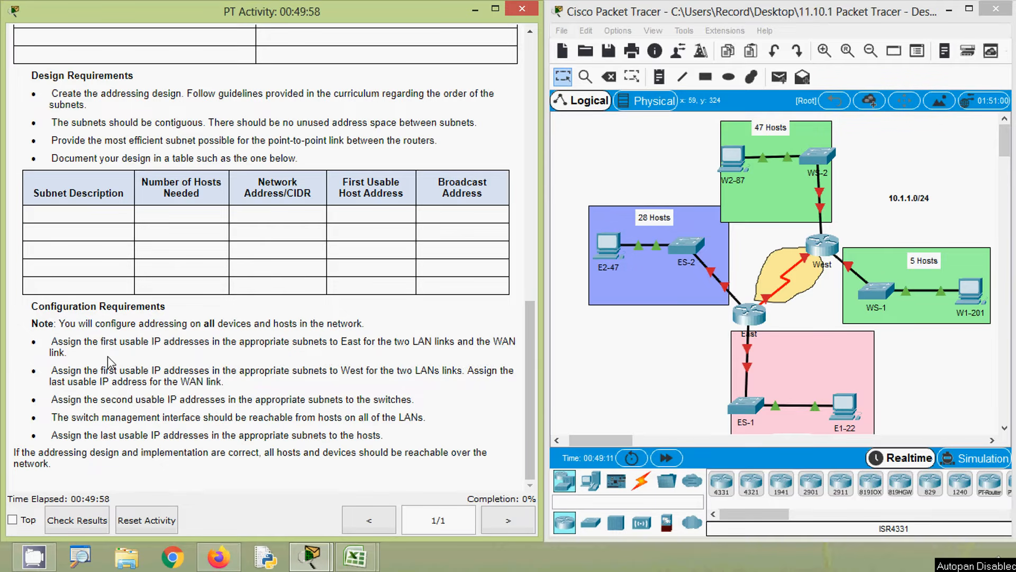
- Switch to Excel and label the merged Device cells of the Addressing Table sheet East in A2 and West in A5
{"action": "key", "text": "alt+Tab"}
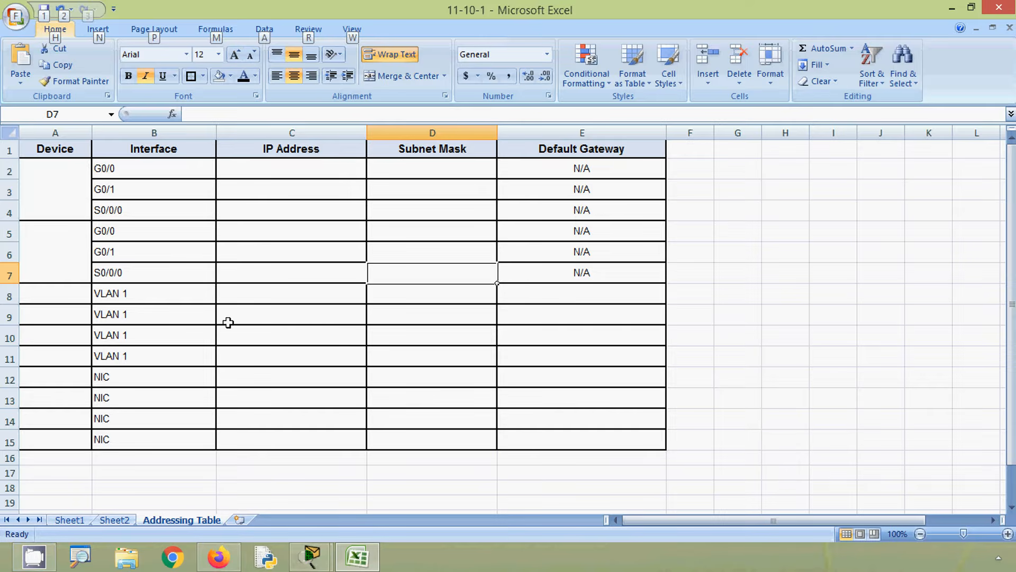
{"action": "left_click", "coordinate": [375, 553]}
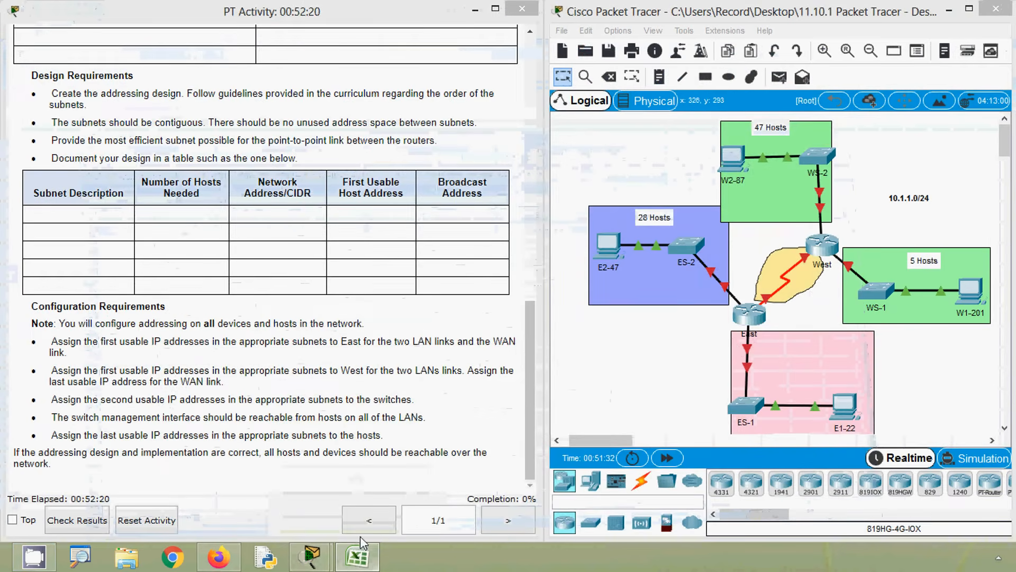
{"action": "left_click", "coordinate": [355, 555]}
{"action": "left_click", "coordinate": [51, 183]}
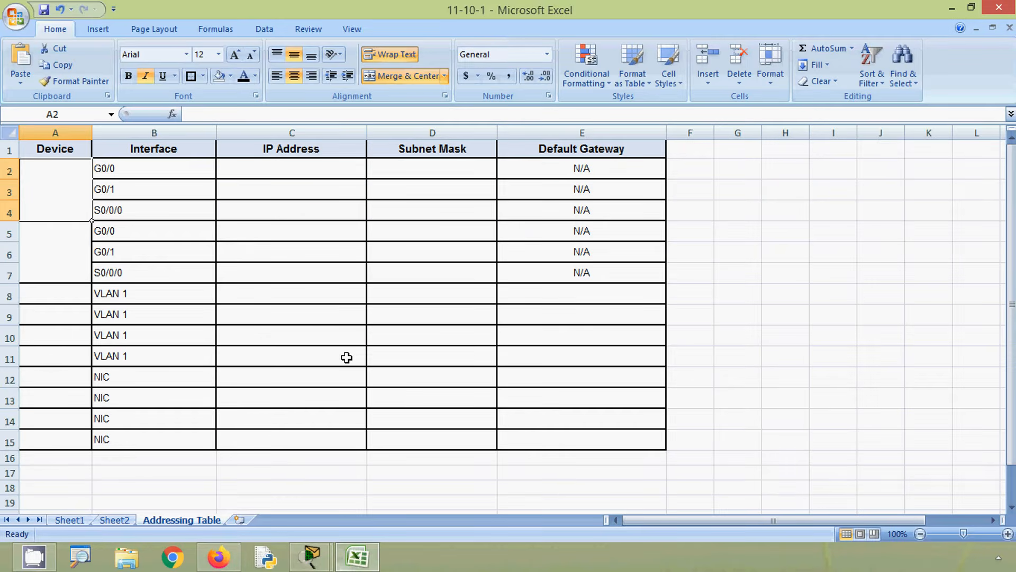
{"action": "type", "text": "Eeas"}
{"action": "key", "text": "BackSpace"}
{"action": "key", "text": "BackSpace"}
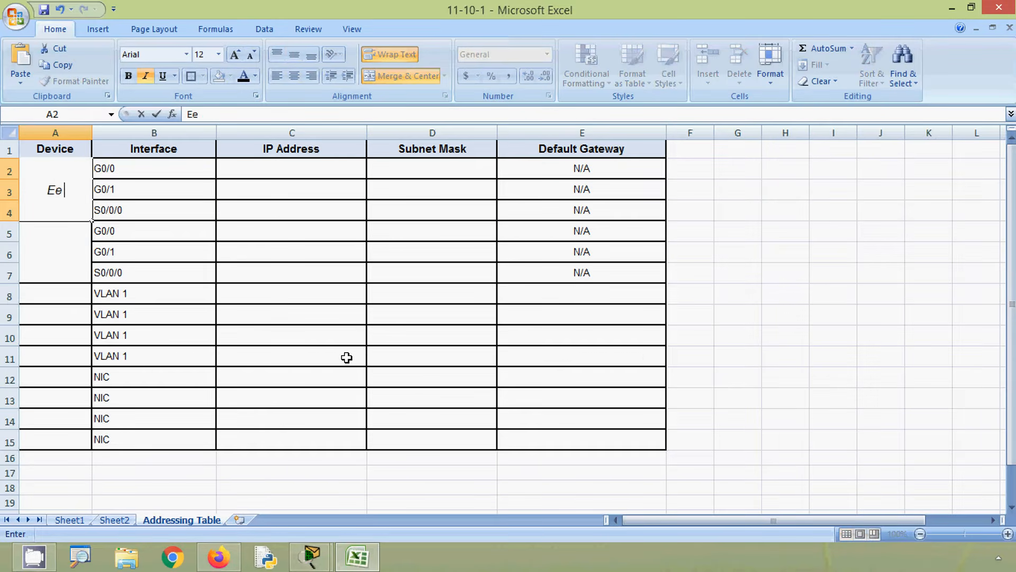
{"action": "type", "text": "ast"}
{"action": "left_click", "coordinate": [61, 252]}
{"action": "type", "text": "West"}
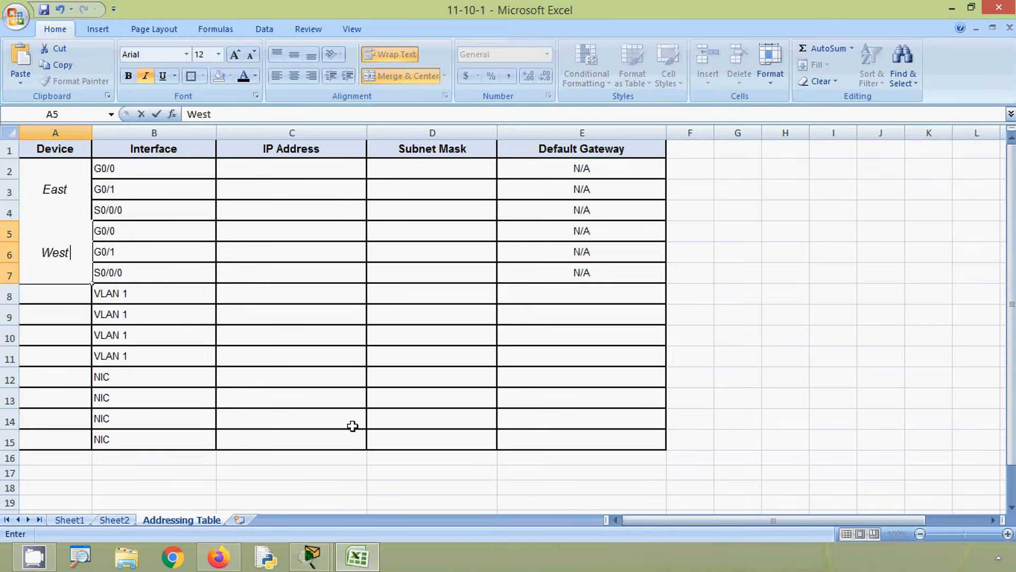
{"action": "left_click", "coordinate": [263, 371]}
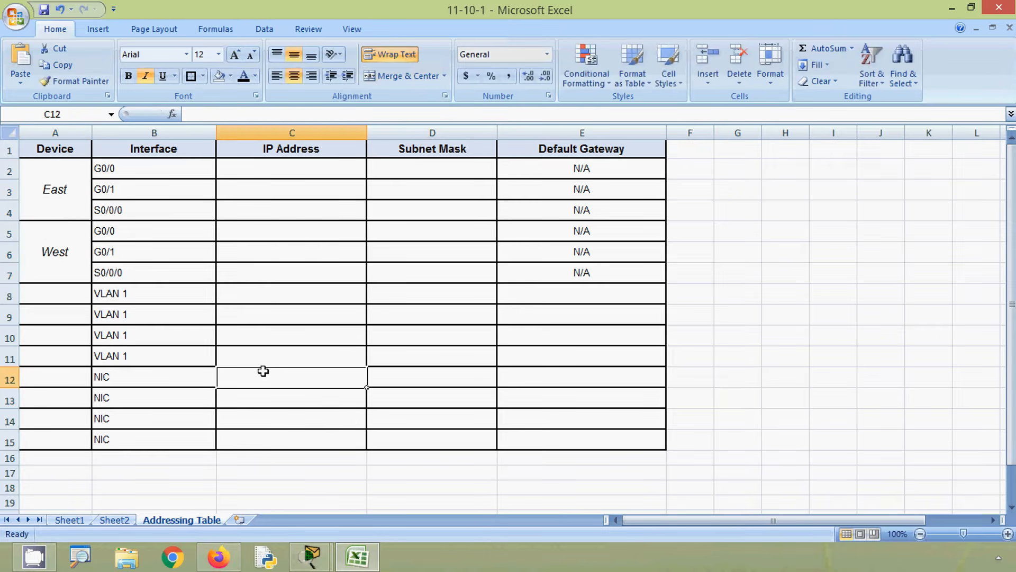
- Check East's port toward ES-1 in Packet Tracer and copy the ES-1 first usable address 10.1.1.97 from Sheet2 into Addressing Table cell C2
{"action": "left_click", "coordinate": [952, 9]}
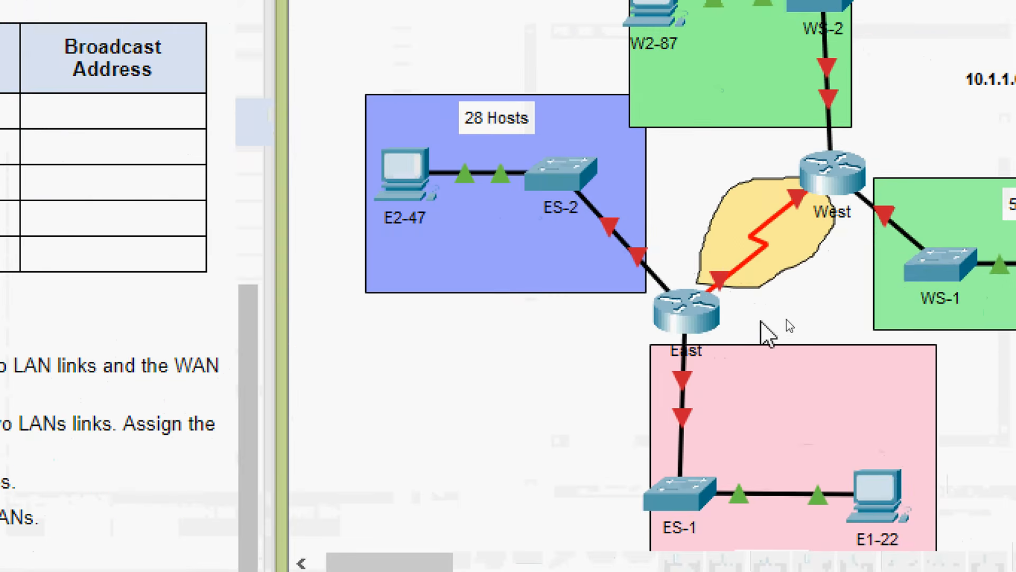
{"action": "mouse_move", "coordinate": [684, 397]}
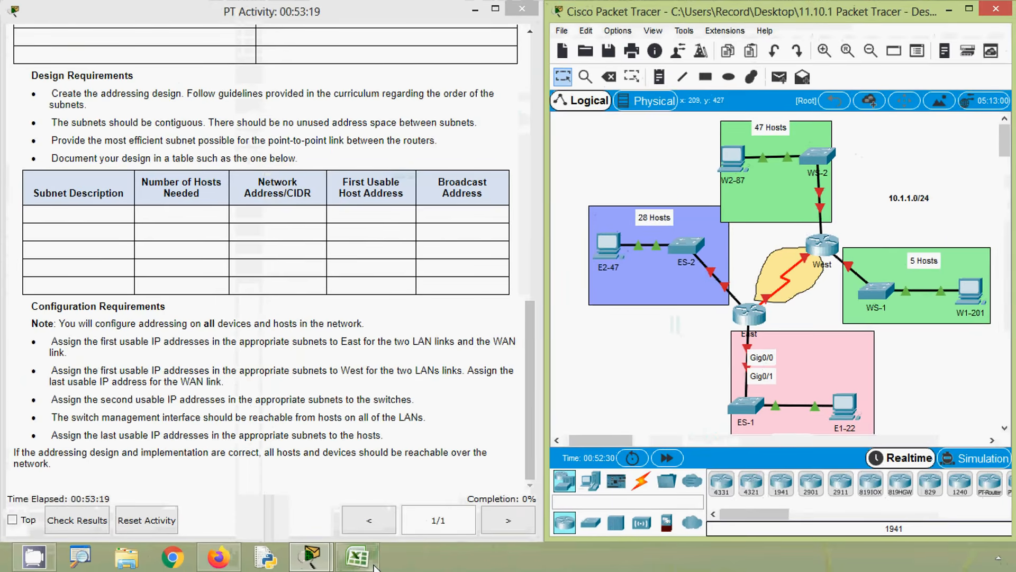
{"action": "left_click", "coordinate": [371, 562]}
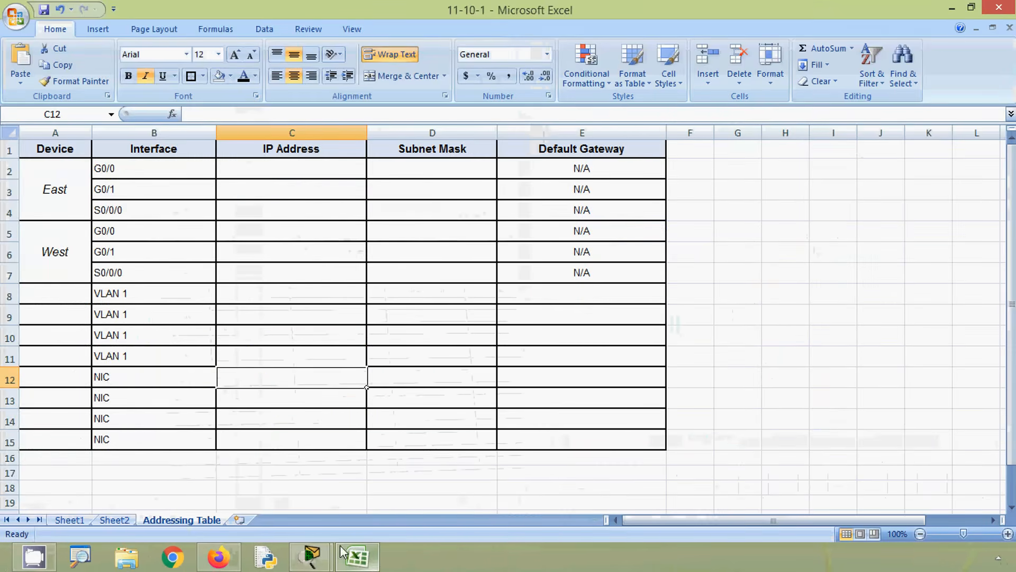
{"action": "left_click", "coordinate": [127, 519]}
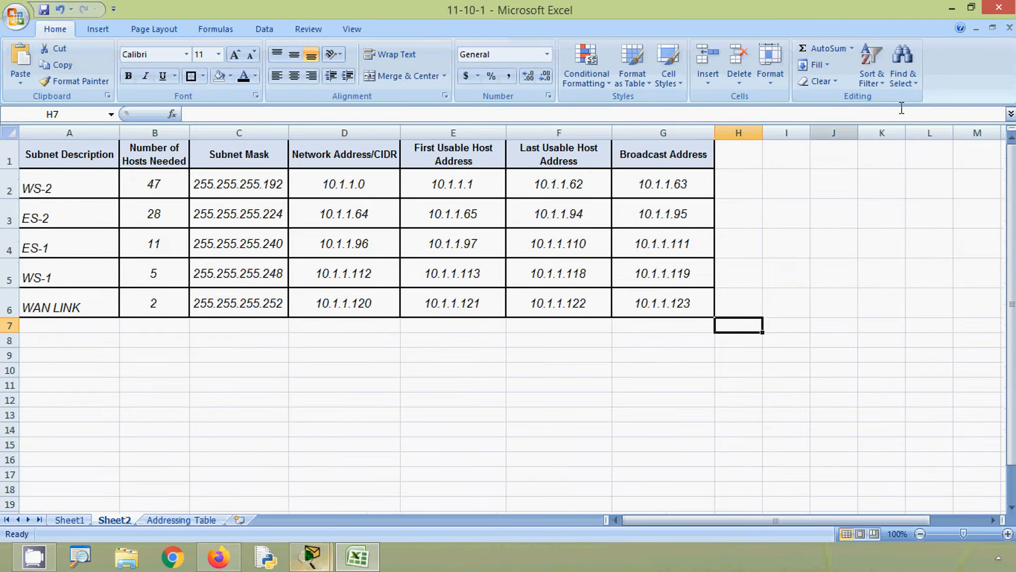
{"action": "left_click", "coordinate": [951, 8]}
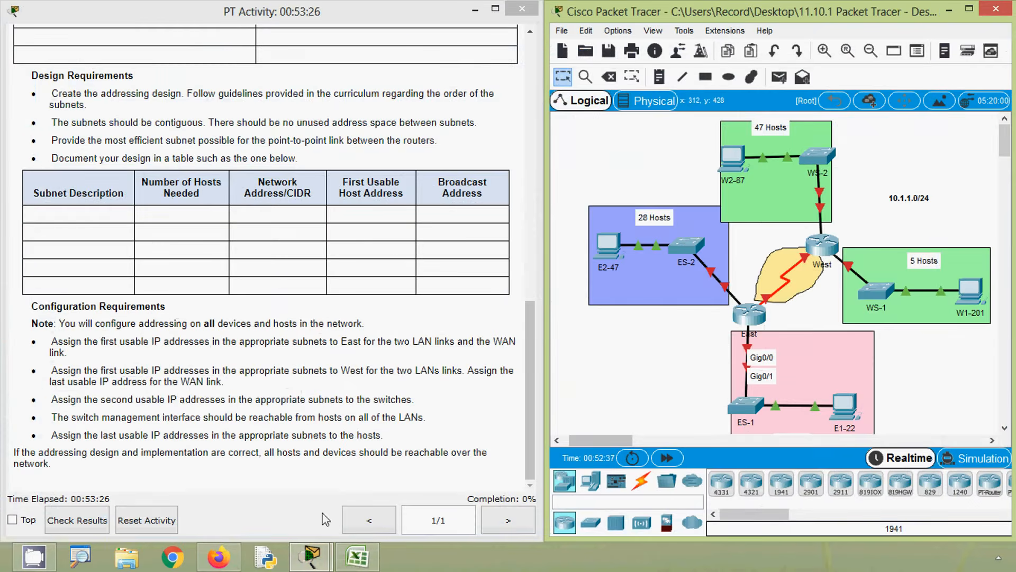
{"action": "left_click", "coordinate": [357, 558]}
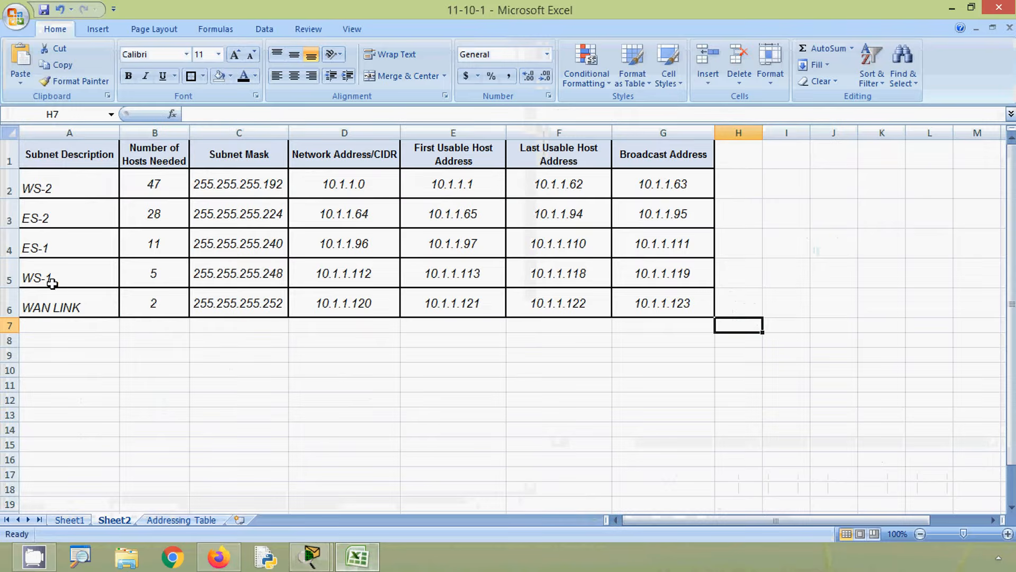
{"action": "left_click", "coordinate": [3, 247]}
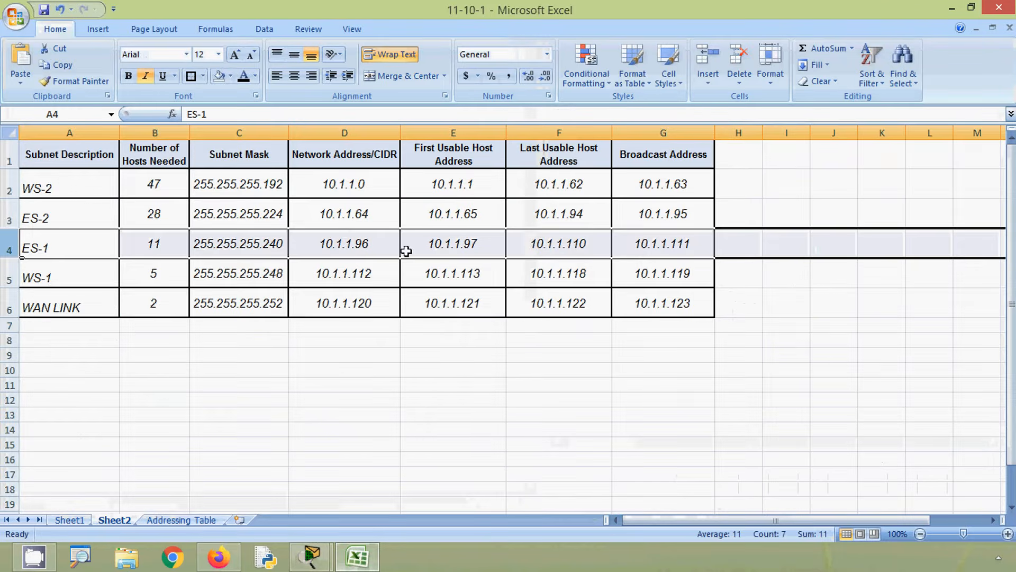
{"action": "left_click", "coordinate": [451, 240]}
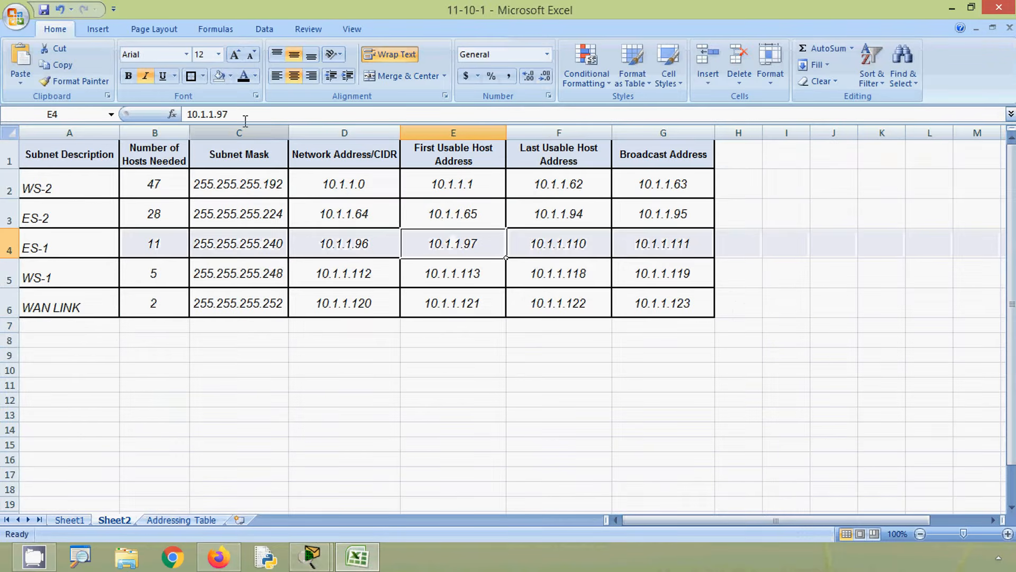
{"action": "double_click", "coordinate": [208, 114]}
{"action": "key", "text": "ctrl+c"}
{"action": "left_click", "coordinate": [182, 519]}
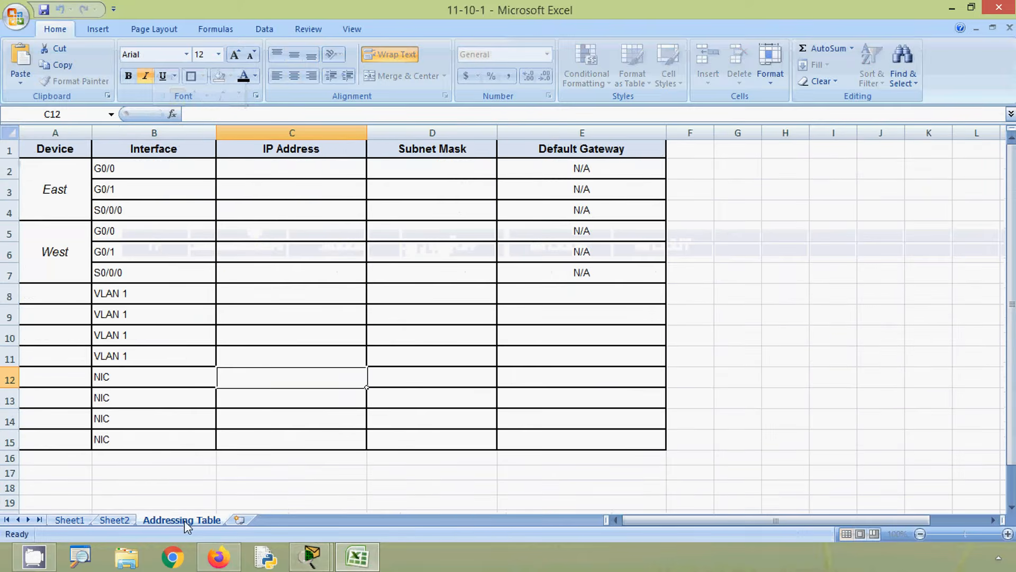
{"action": "left_click", "coordinate": [252, 169]}
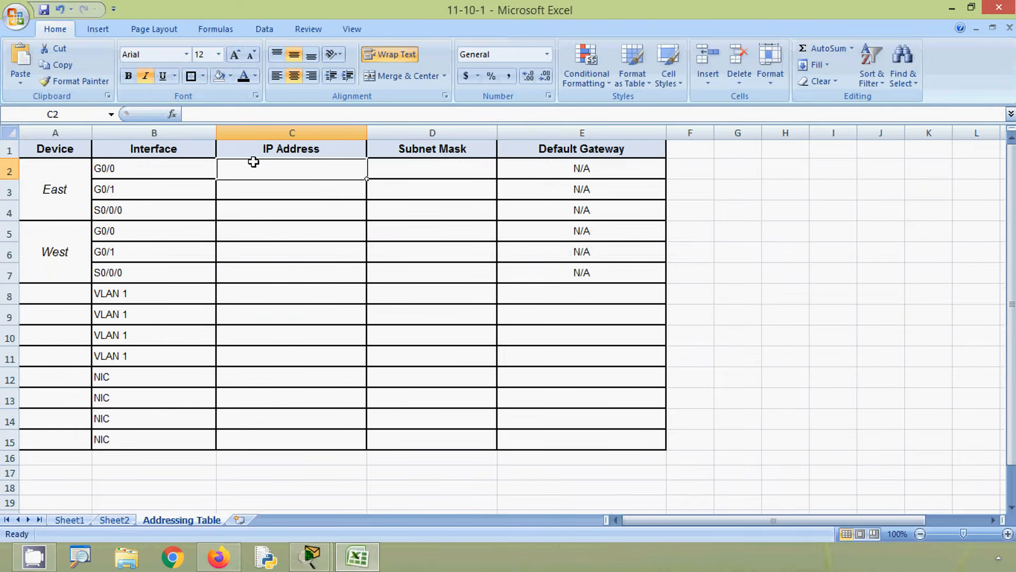
{"action": "left_click", "coordinate": [239, 114]}
{"action": "key", "text": "ctrl+v"}
{"action": "key", "text": "Return"}
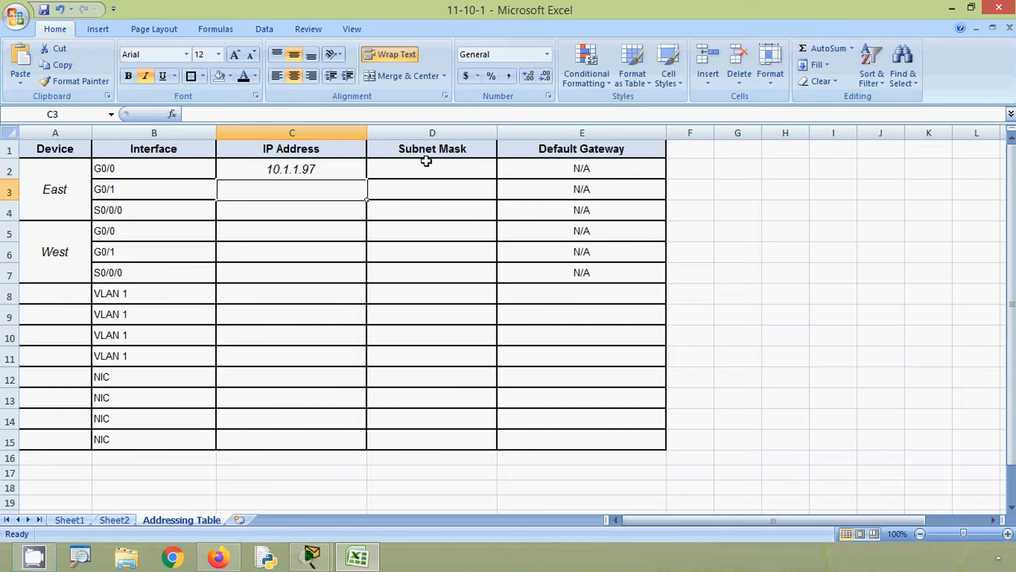
- Copy the ES-1 subnet mask 255.255.255.240 from Sheet2 into the Subnet Mask cell D2 for East G0/0 in the Addressing Table
{"action": "left_click", "coordinate": [115, 520]}
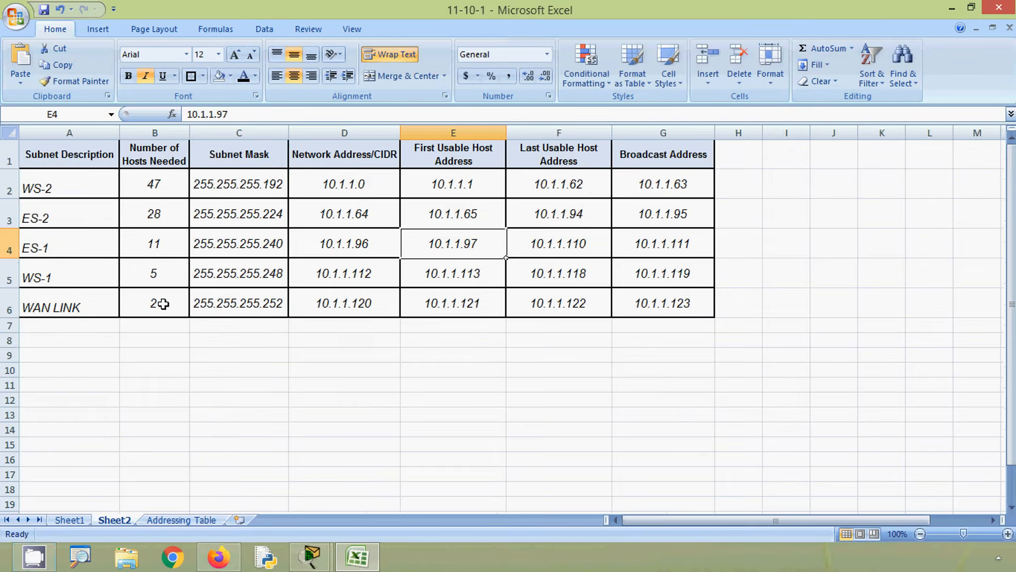
{"action": "left_click", "coordinate": [9, 247]}
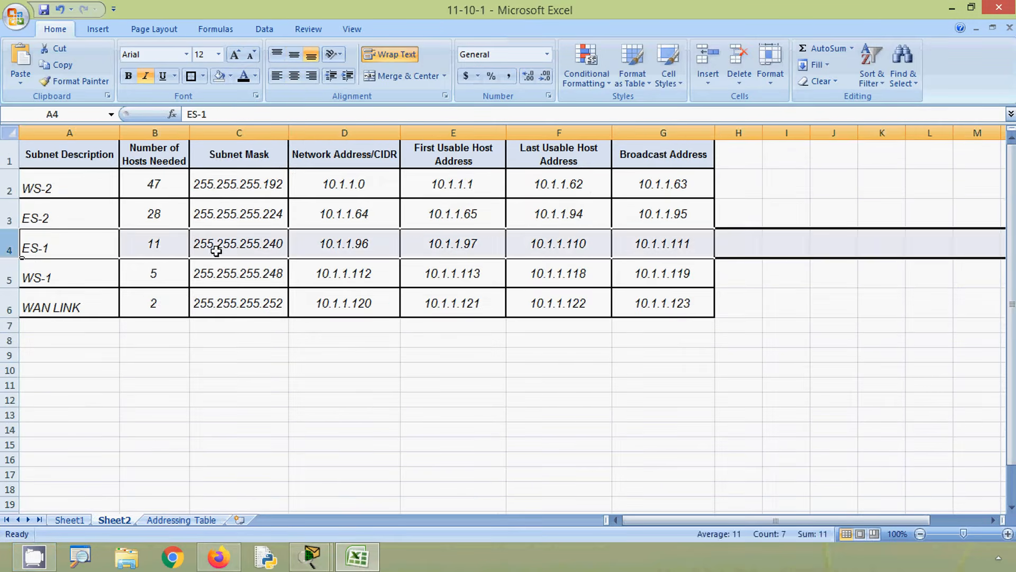
{"action": "left_click", "coordinate": [231, 247]}
{"action": "left_click_drag", "start_coordinate": [259, 114], "coordinate": [154, 112]}
{"action": "key", "text": "ctrl+c"}
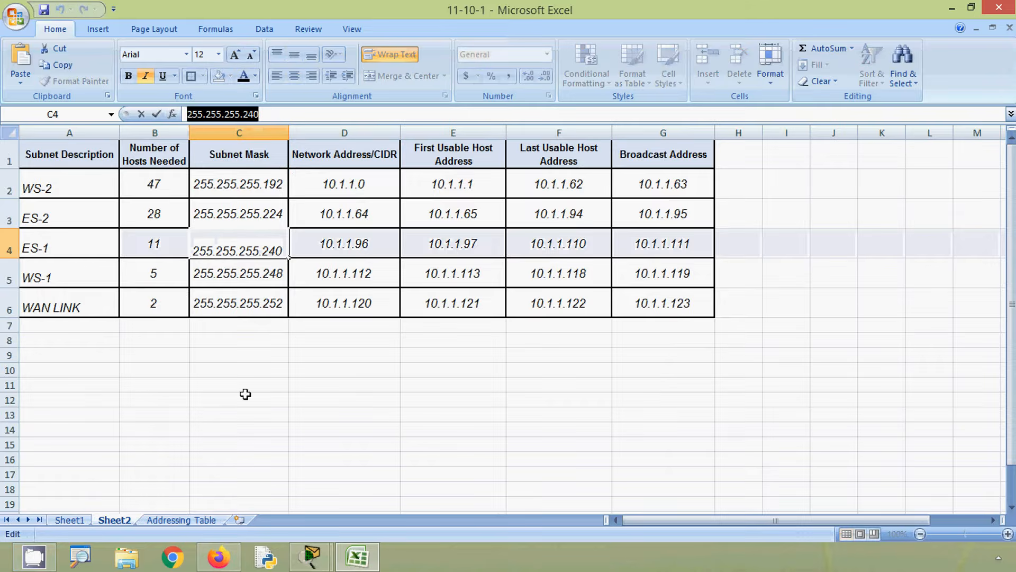
{"action": "left_click", "coordinate": [192, 520]}
{"action": "left_click", "coordinate": [381, 168]}
{"action": "left_click", "coordinate": [317, 121]}
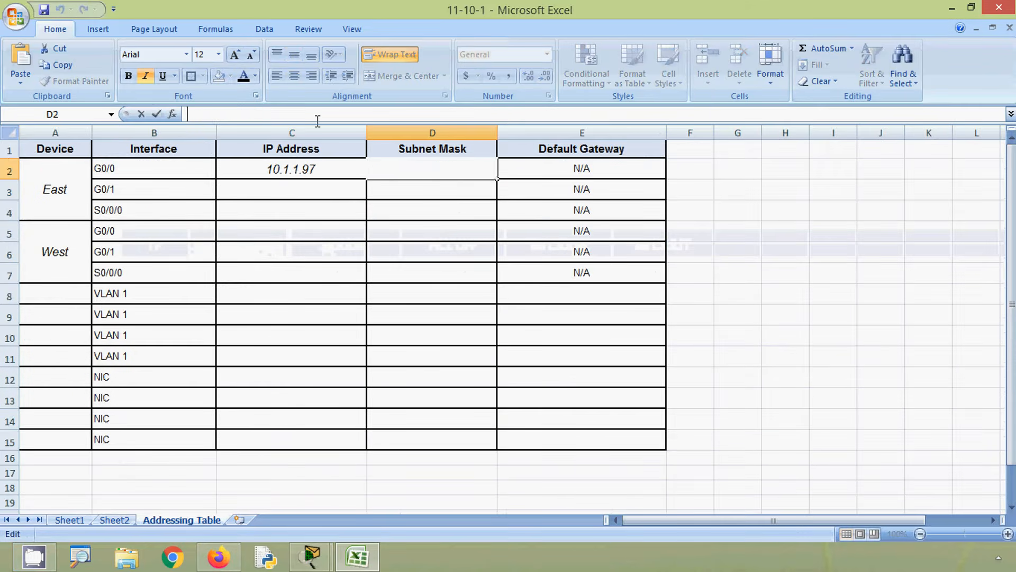
{"action": "key", "text": "ctrl+v"}
{"action": "left_click", "coordinate": [516, 165]}
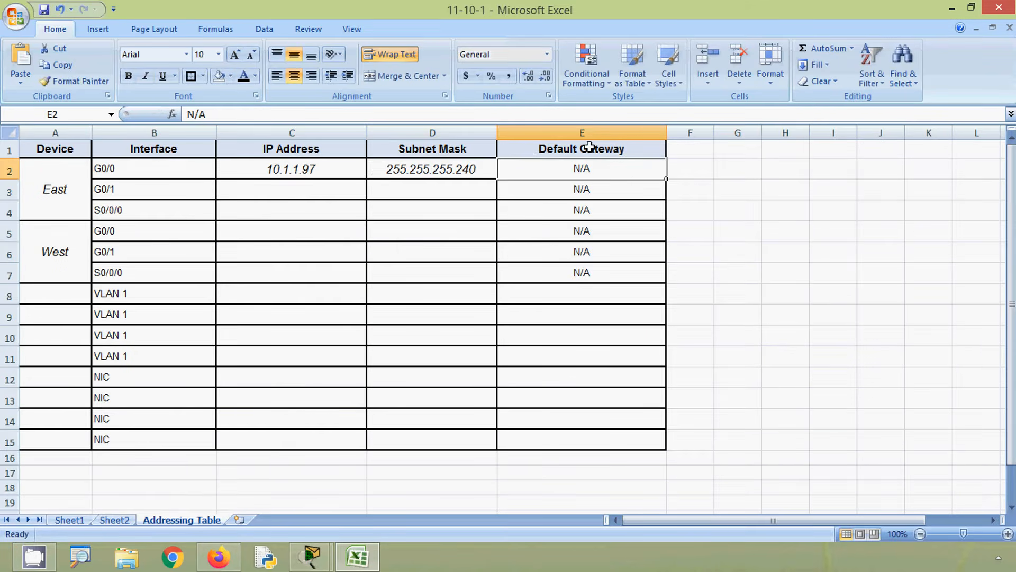
- Check East's port toward ES-2 in Packet Tracer and copy the ES-2 first usable address 10.1.1.65 from Sheet2 into Addressing Table cell C3
{"action": "left_click", "coordinate": [321, 194]}
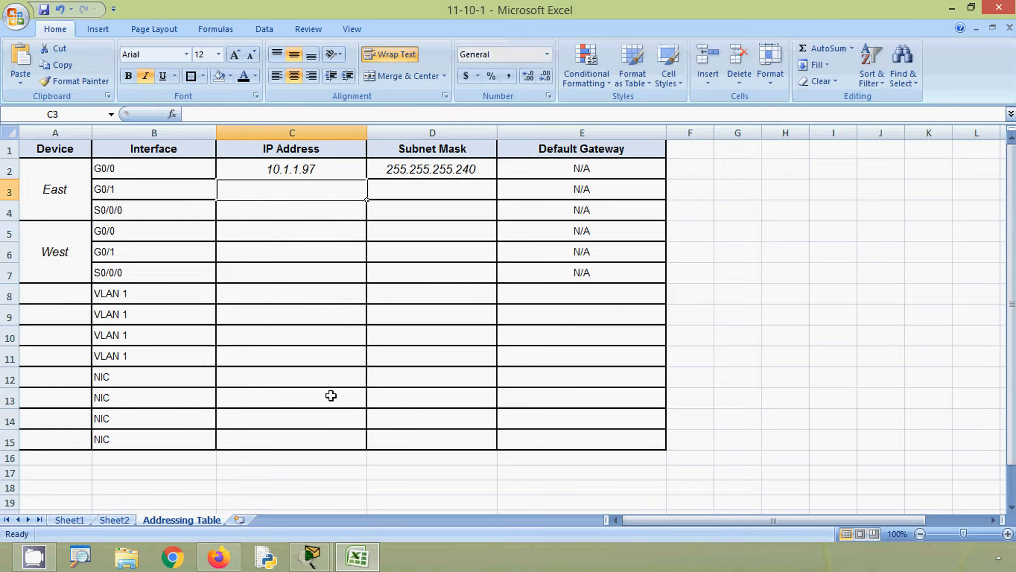
{"action": "key", "text": "alt"}
{"action": "left_click", "coordinate": [950, 12]}
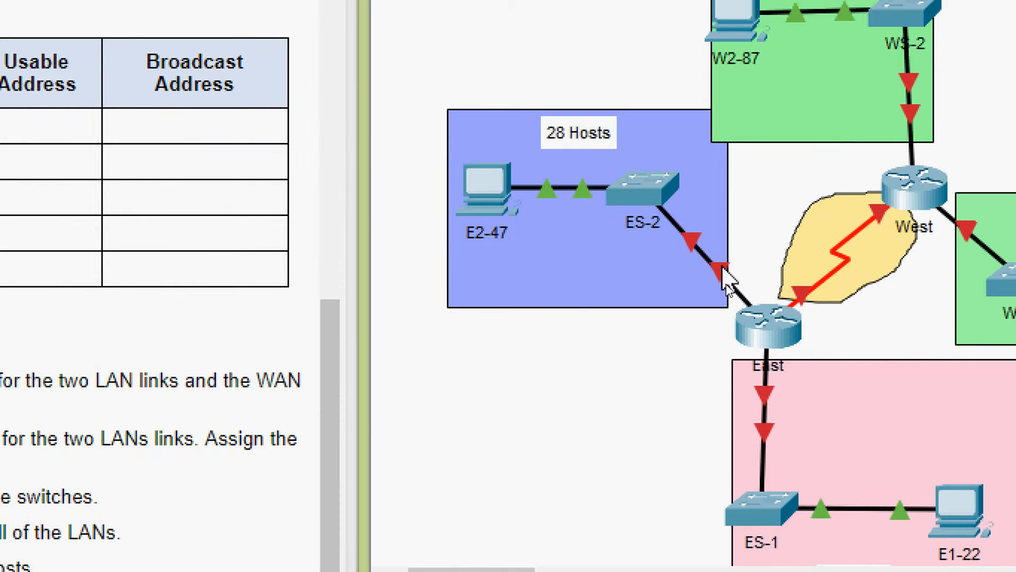
{"action": "mouse_move", "coordinate": [726, 279]}
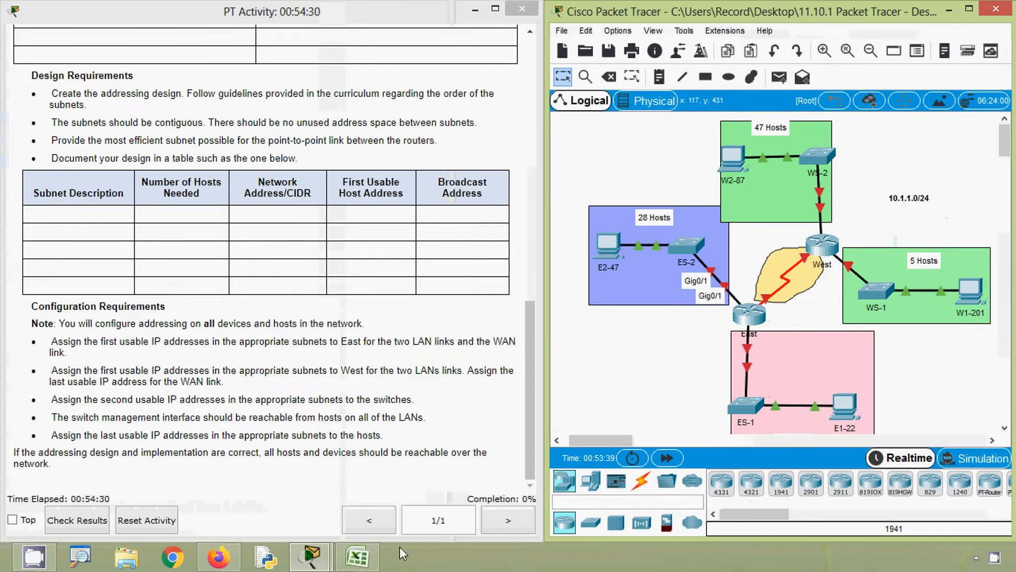
{"action": "left_click", "coordinate": [359, 556]}
{"action": "left_click", "coordinate": [115, 519]}
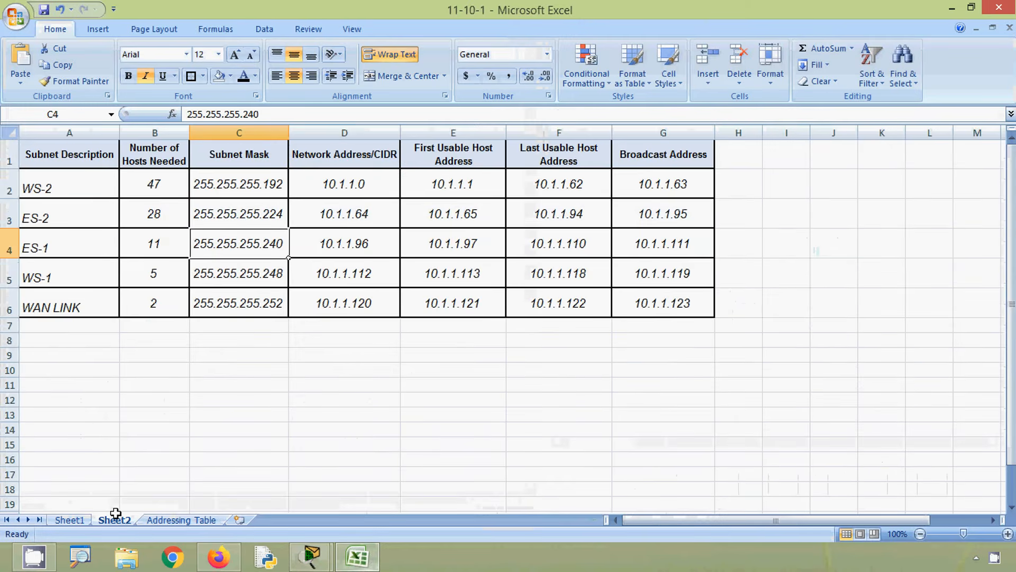
{"action": "left_click", "coordinate": [10, 218]}
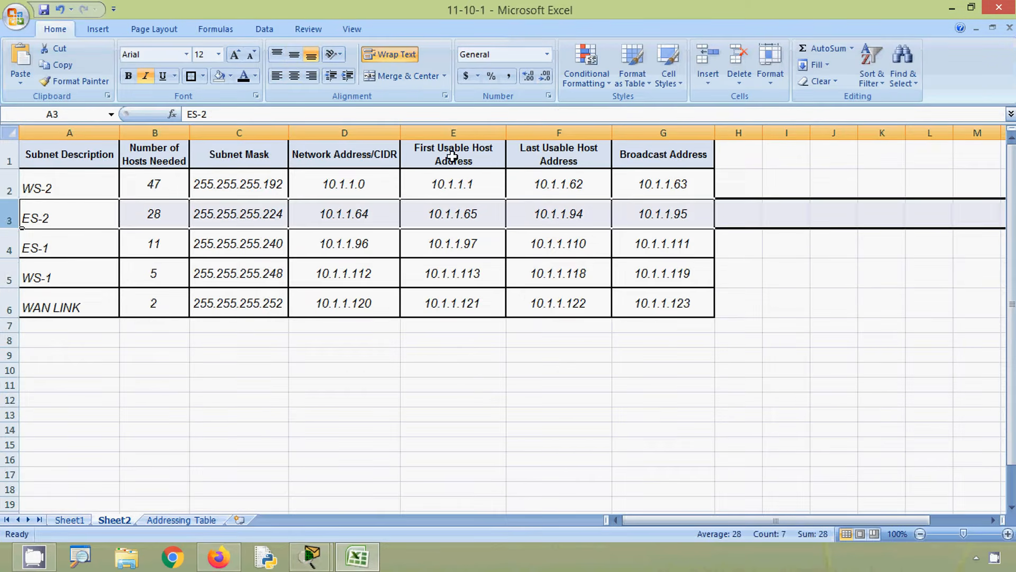
{"action": "left_click", "coordinate": [445, 217]}
{"action": "left_click_drag", "start_coordinate": [245, 114], "coordinate": [188, 115]}
{"action": "key", "text": "ctrl+c"}
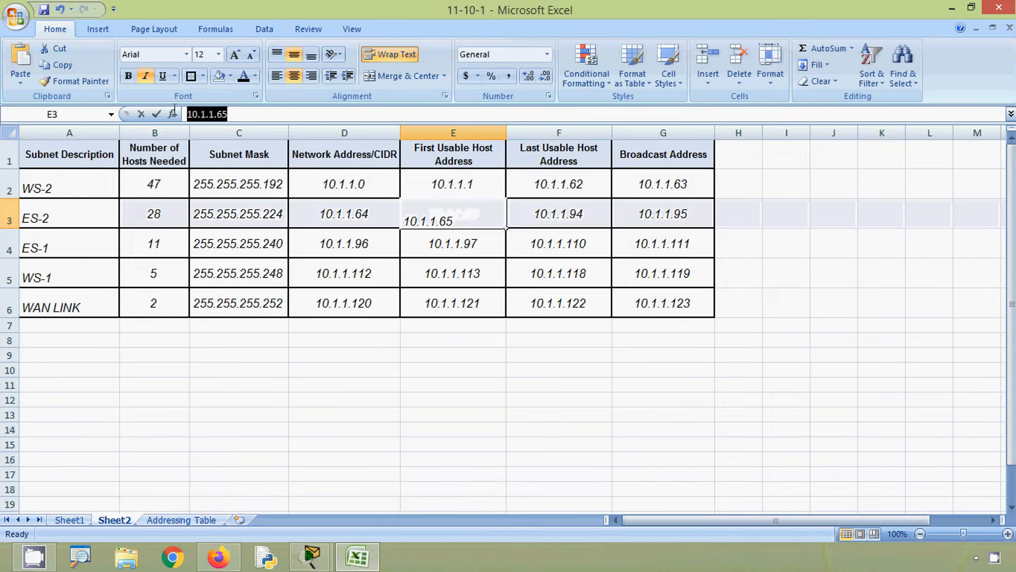
{"action": "left_click", "coordinate": [183, 519]}
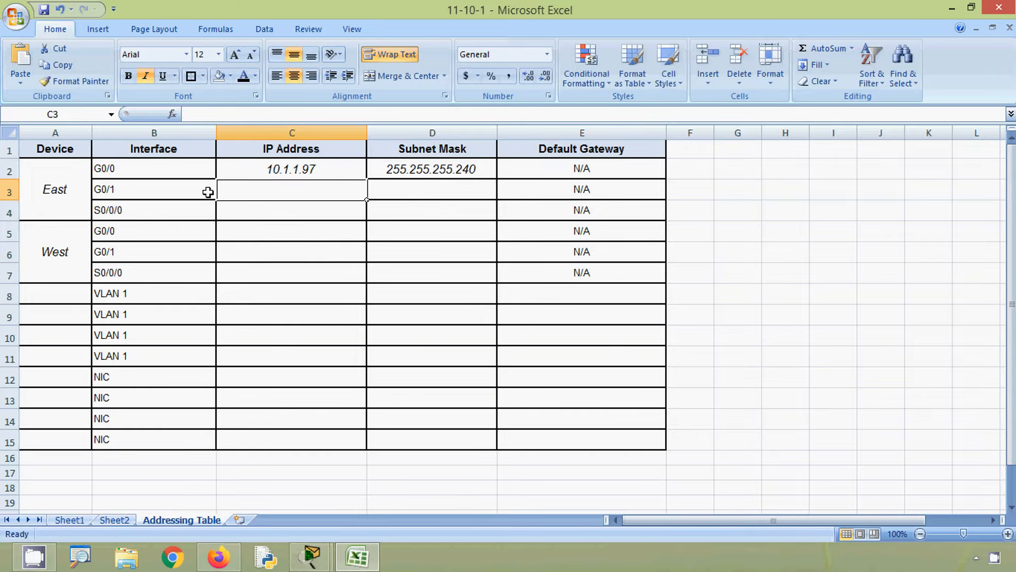
{"action": "left_click", "coordinate": [227, 114]}
{"action": "key", "text": "ctrl+v"}
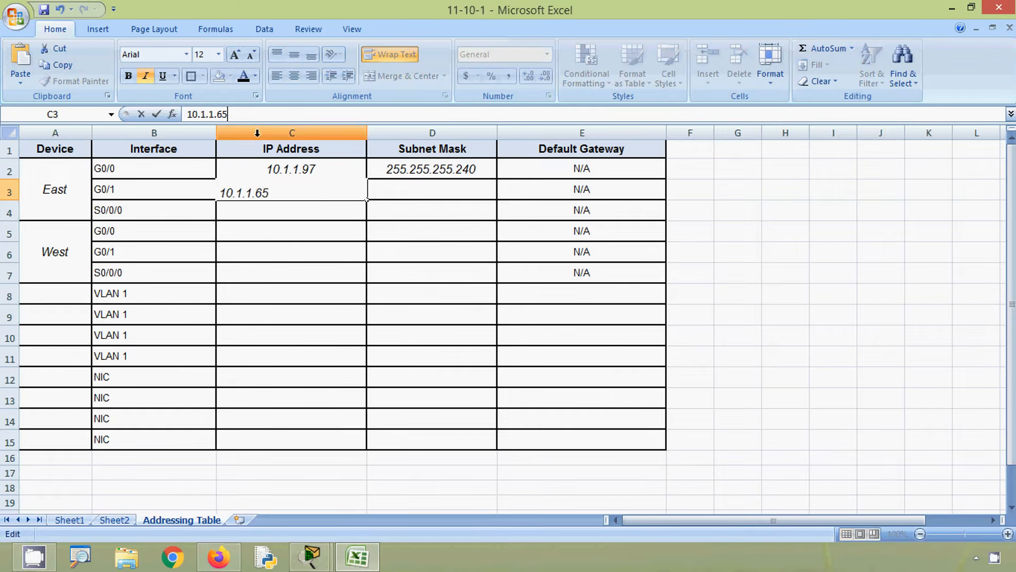
{"action": "left_click", "coordinate": [393, 189]}
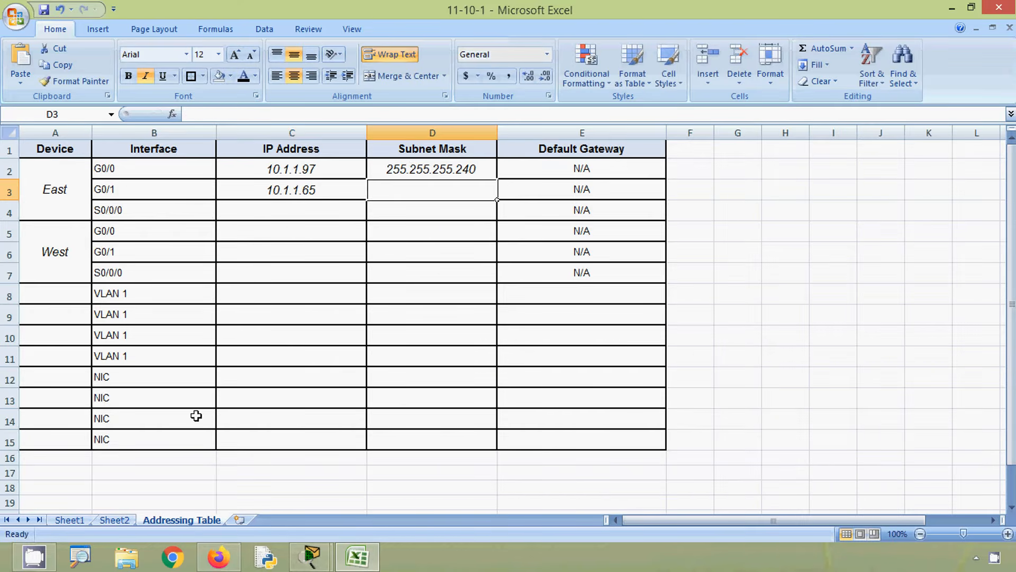
- Copy the ES-2 subnet mask 255.255.255.224 from Sheet2 into the Subnet Mask cell D3 for East G0/1 in the Addressing Table
{"action": "left_click", "coordinate": [114, 519]}
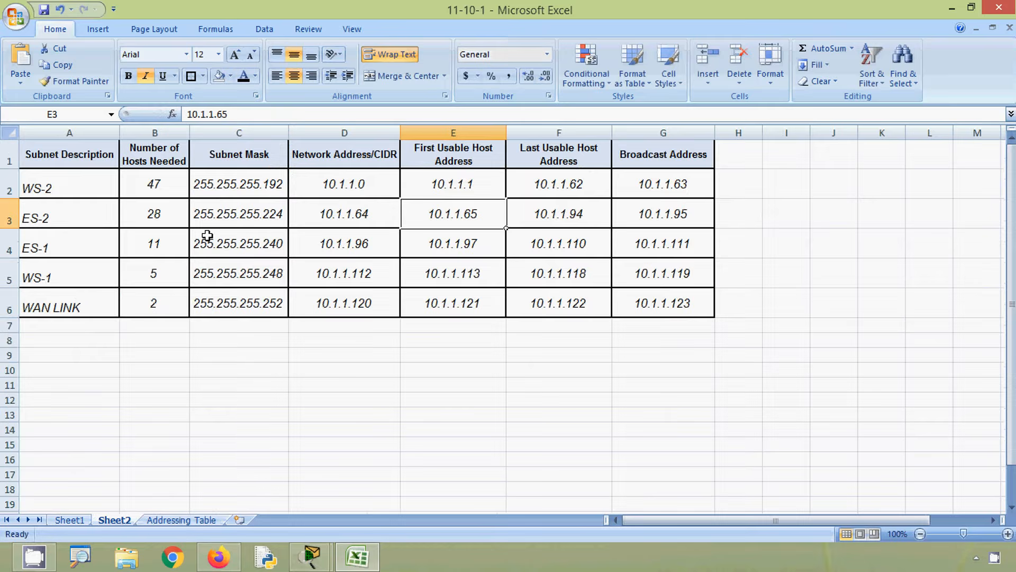
{"action": "left_click", "coordinate": [249, 217]}
{"action": "left_click_drag", "start_coordinate": [277, 115], "coordinate": [184, 108]}
{"action": "key", "text": "ctrl+c"}
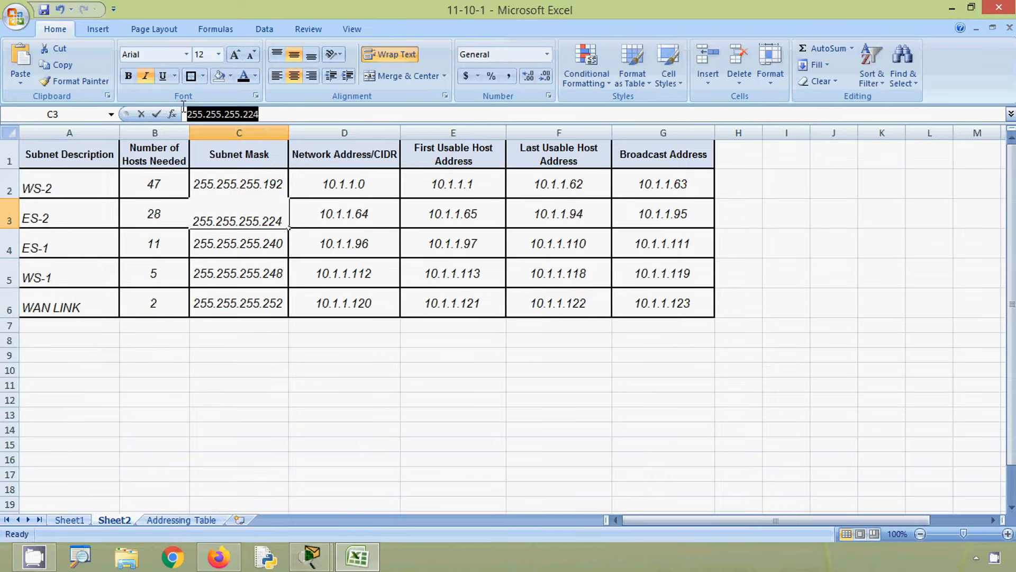
{"action": "left_click", "coordinate": [175, 519]}
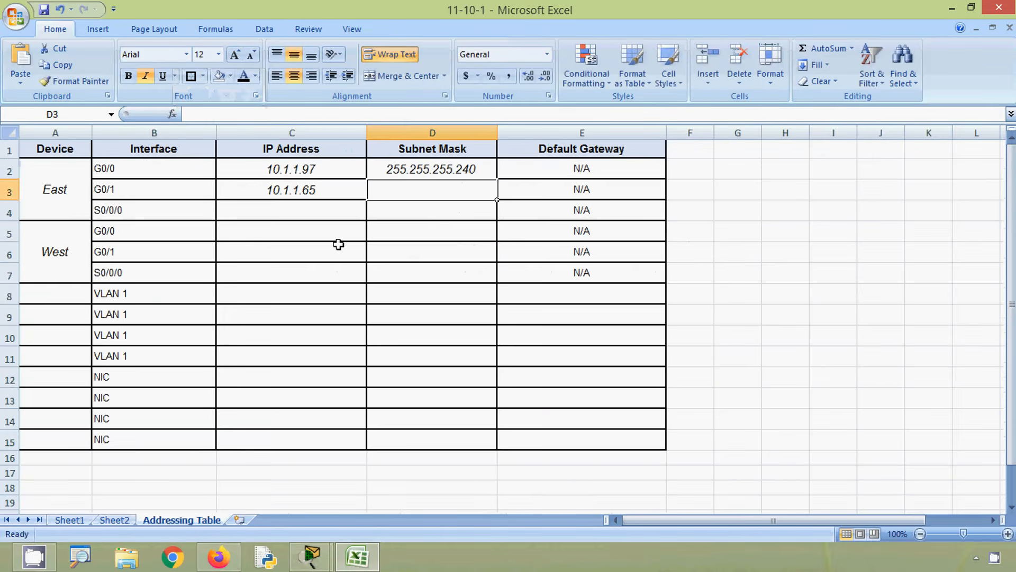
{"action": "left_click", "coordinate": [245, 114]}
{"action": "key", "text": "ctrl+v"}
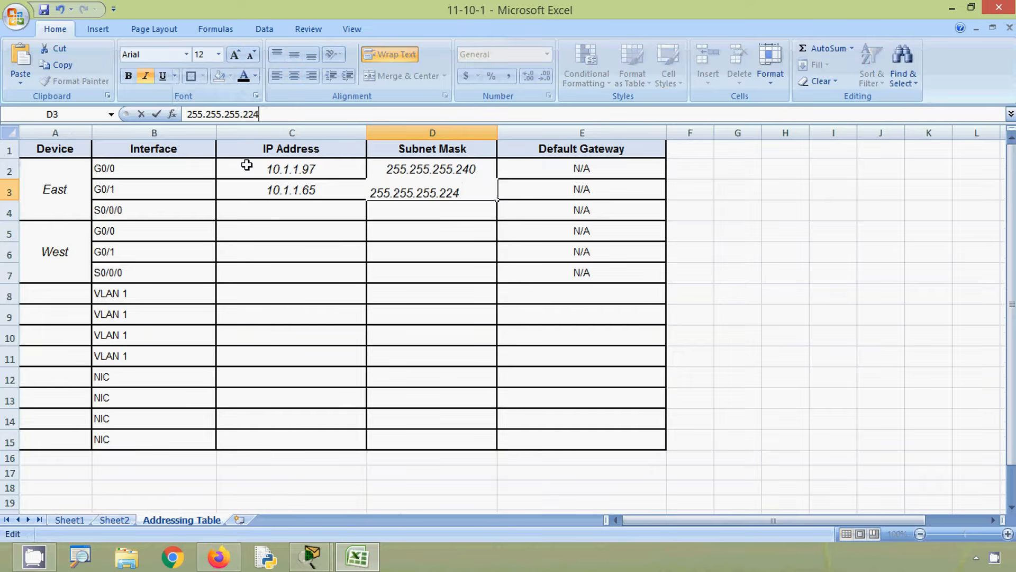
- Copy the WAN LINK first usable address 10.1.1.121 from Sheet2 into Addressing Table cell C4 for East S0/0/0
{"action": "left_click", "coordinate": [236, 204]}
{"action": "key", "text": "alt"}
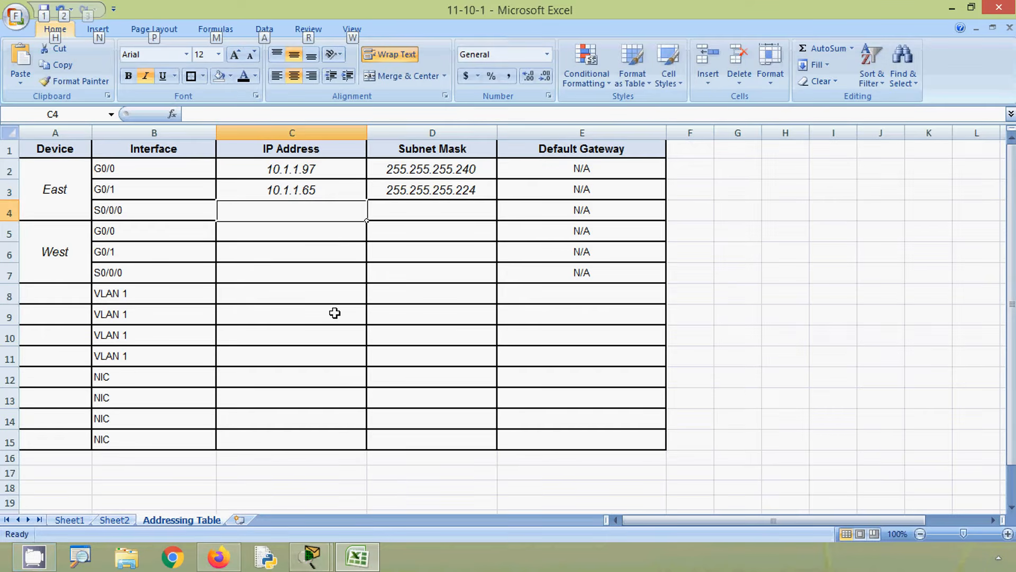
{"action": "left_click", "coordinate": [144, 208]}
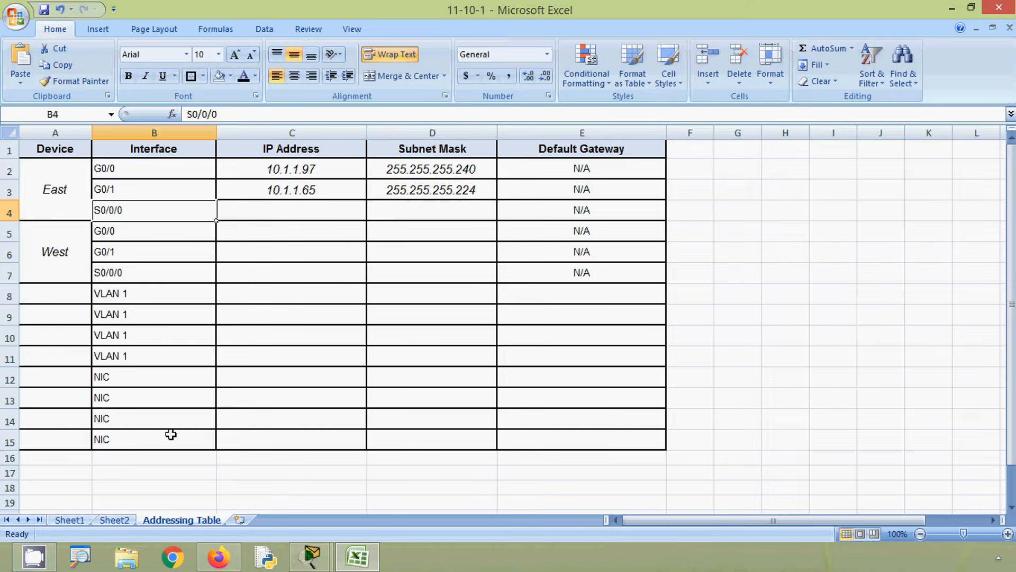
{"action": "left_click", "coordinate": [115, 519]}
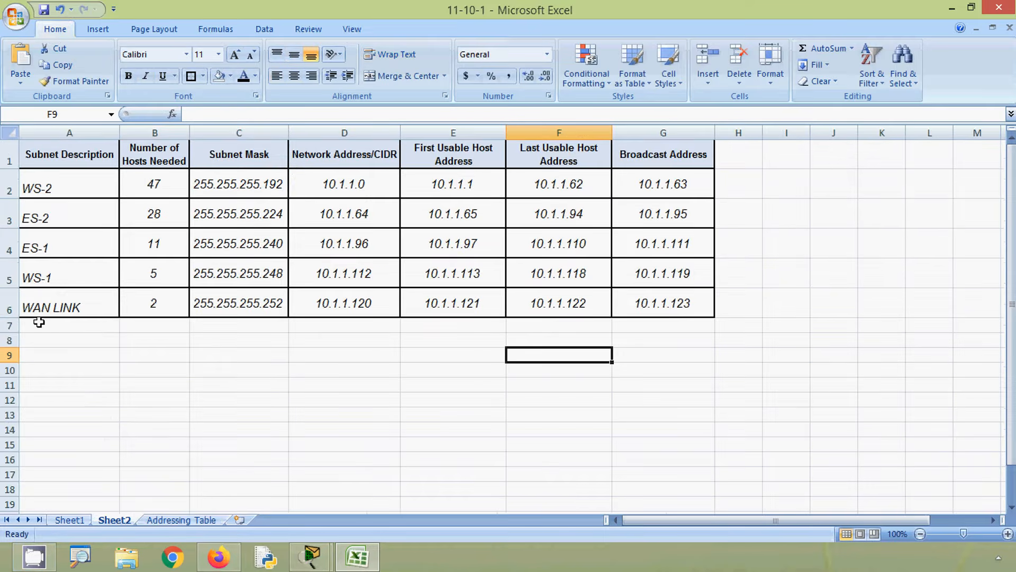
{"action": "left_click", "coordinate": [9, 303]}
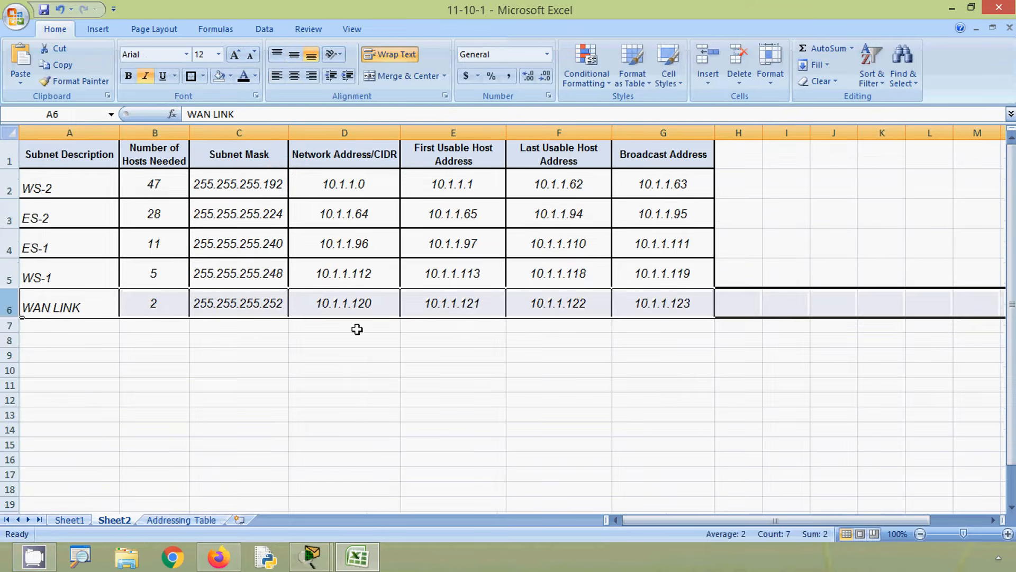
{"action": "left_click", "coordinate": [470, 307]}
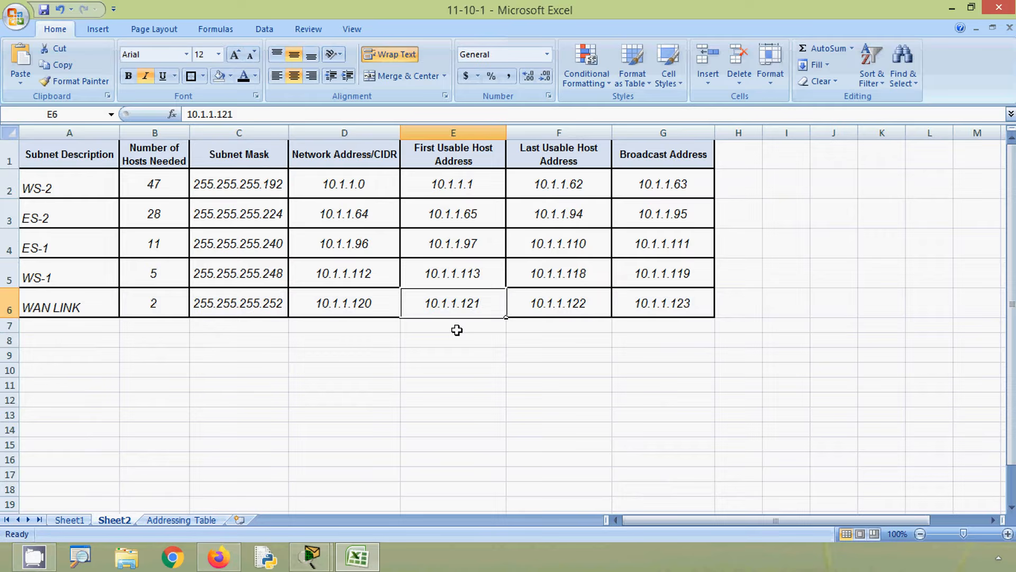
{"action": "left_click_drag", "start_coordinate": [240, 115], "coordinate": [183, 115]}
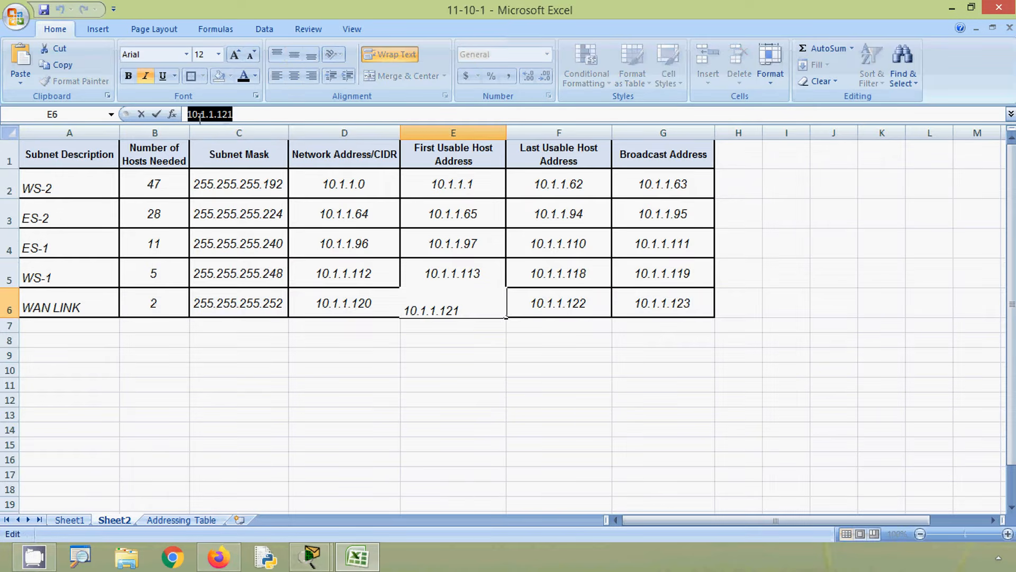
{"action": "right_click", "coordinate": [200, 115]}
{"action": "left_click", "coordinate": [225, 138]}
{"action": "left_click", "coordinate": [181, 520]}
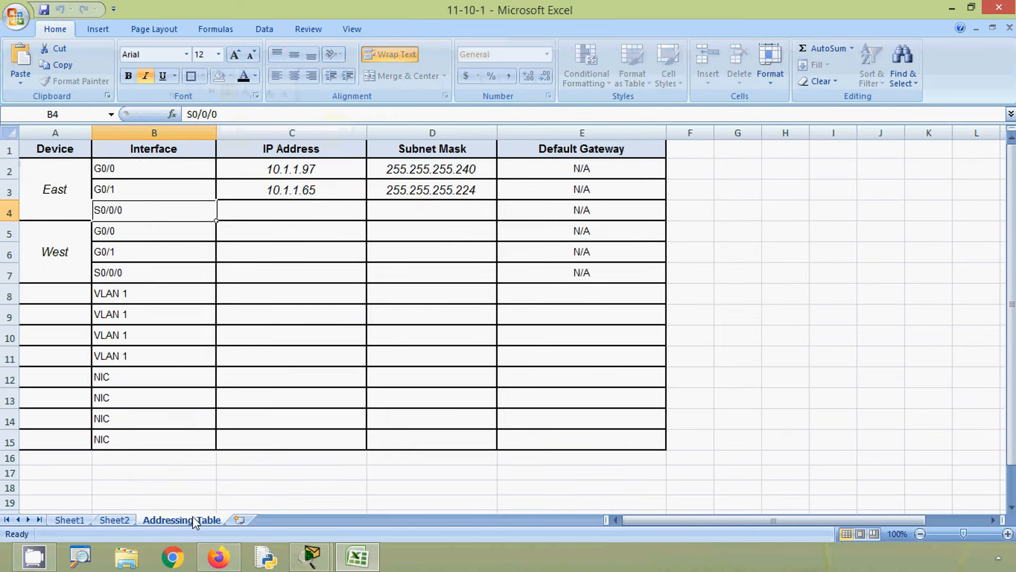
{"action": "left_click", "coordinate": [272, 214]}
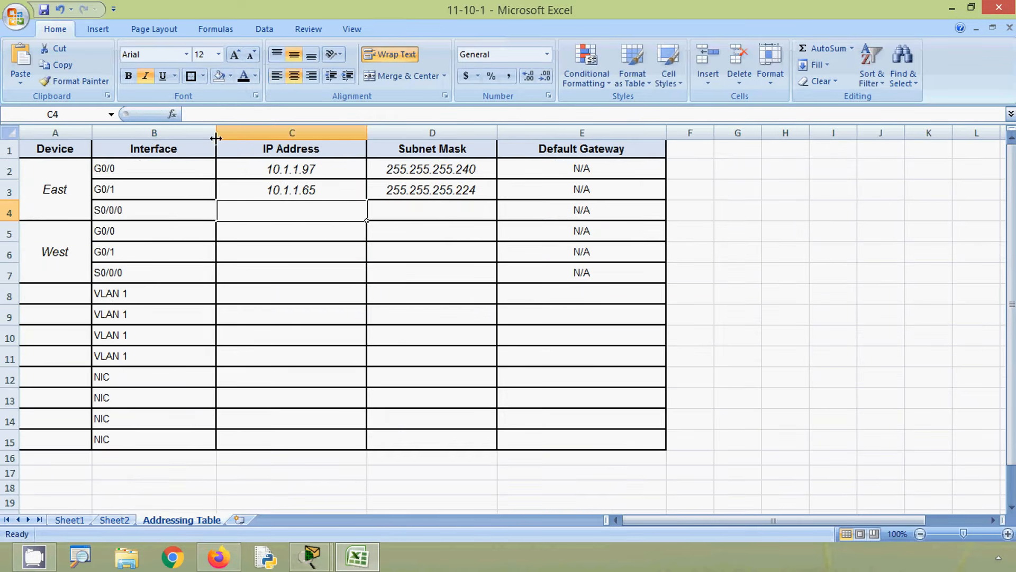
{"action": "left_click", "coordinate": [207, 114]}
{"action": "right_click", "coordinate": [205, 114]}
{"action": "left_click", "coordinate": [240, 152]}
- Copy the WAN LINK subnet mask 255.255.255.252 from Sheet2 into cell D4 for East S0/0/0 in the Addressing Table
{"action": "left_click", "coordinate": [405, 210]}
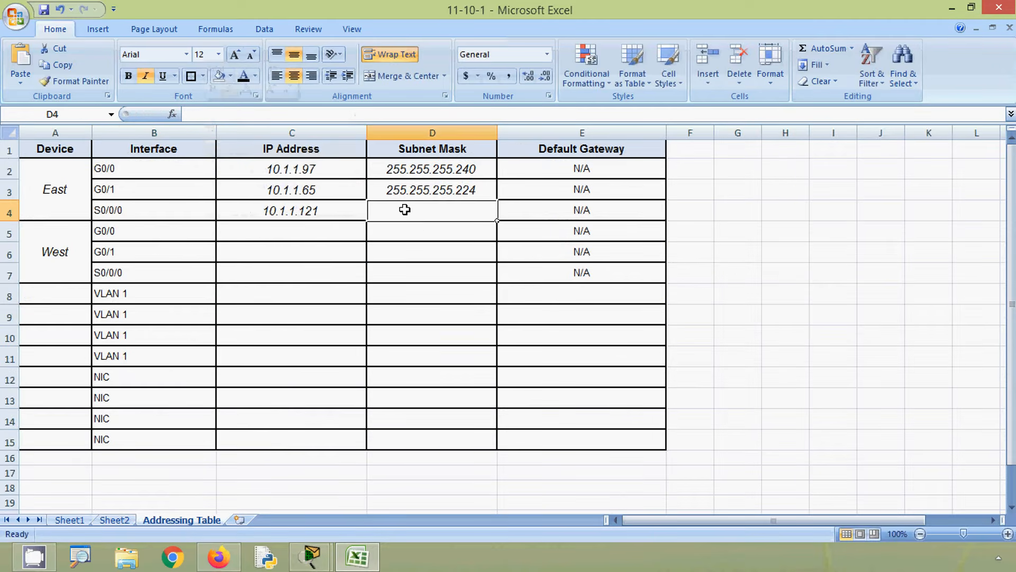
{"action": "left_click", "coordinate": [115, 519]}
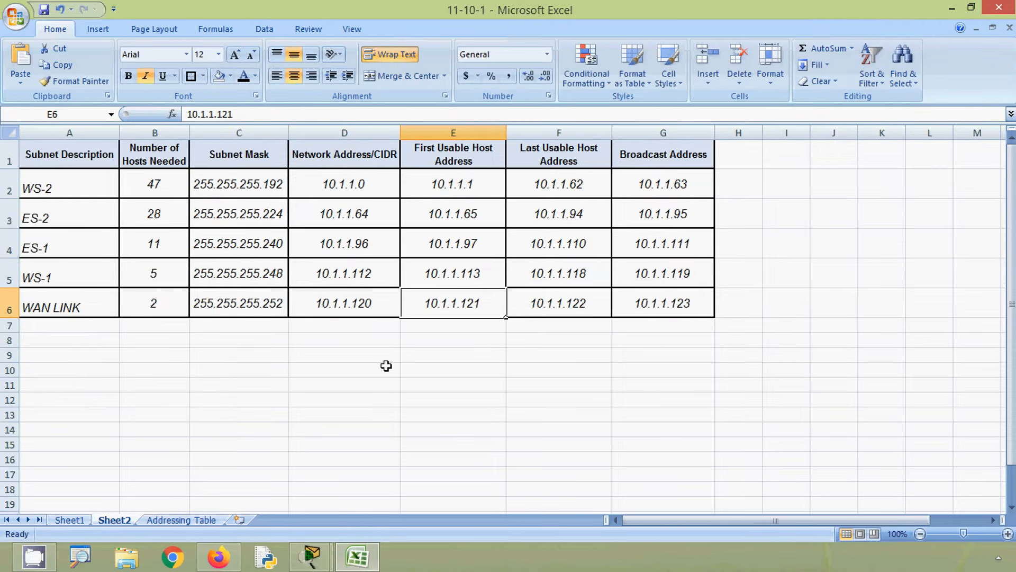
{"action": "left_click", "coordinate": [236, 299]}
{"action": "left_click_drag", "start_coordinate": [258, 114], "coordinate": [179, 114]}
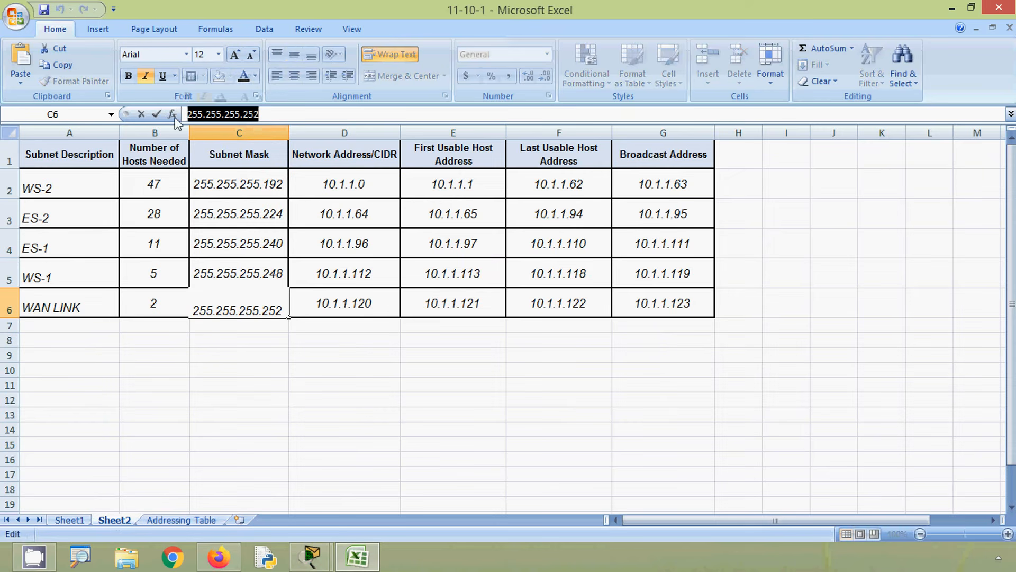
{"action": "key", "text": "ctrl+c"}
{"action": "left_click", "coordinate": [181, 519]}
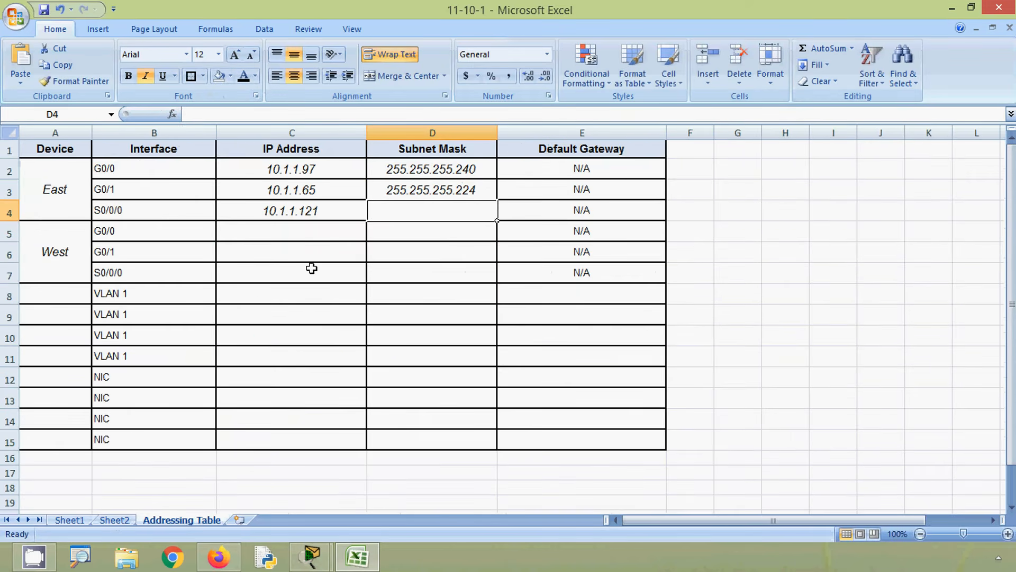
{"action": "key", "text": "ctrl+v"}
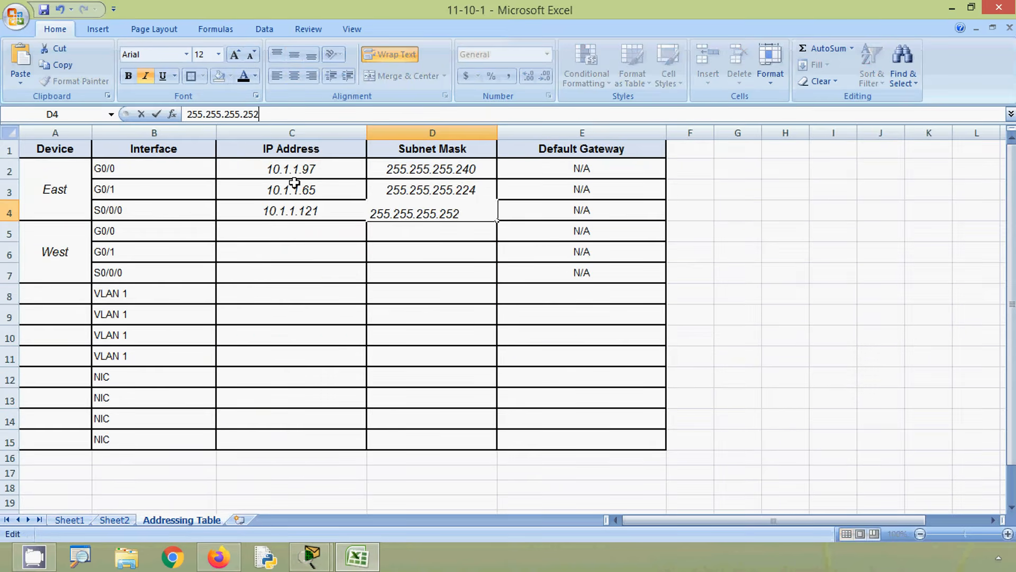
{"action": "left_click", "coordinate": [527, 216]}
- Check West's ports toward WS-2 and WS-1 in Packet Tracer and copy the WS-1 first usable address 10.1.1.113 from Sheet2 into Addressing Table cell C5
{"action": "left_click", "coordinate": [302, 231]}
{"action": "key", "text": "alt+a"}
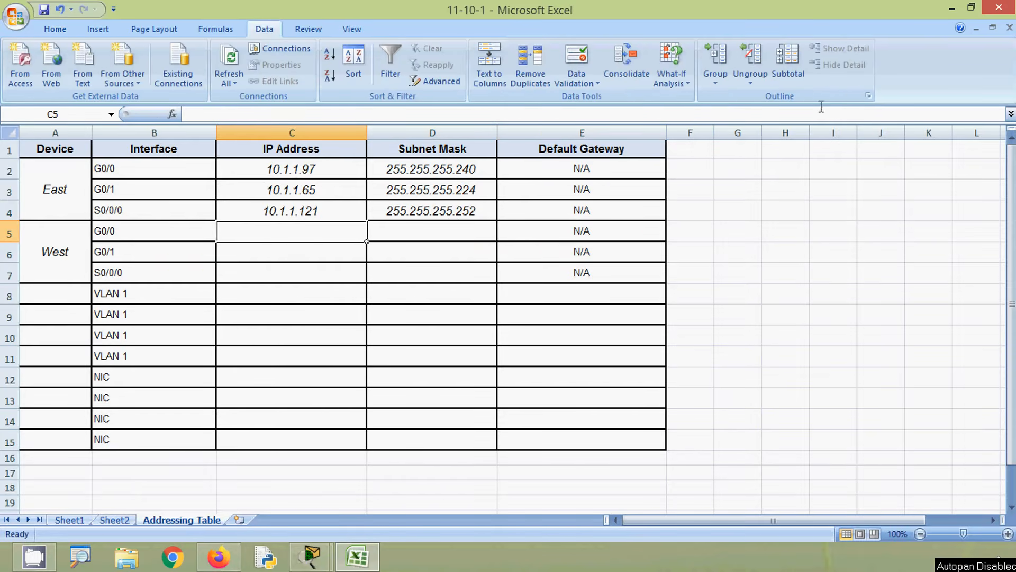
{"action": "left_click", "coordinate": [954, 10]}
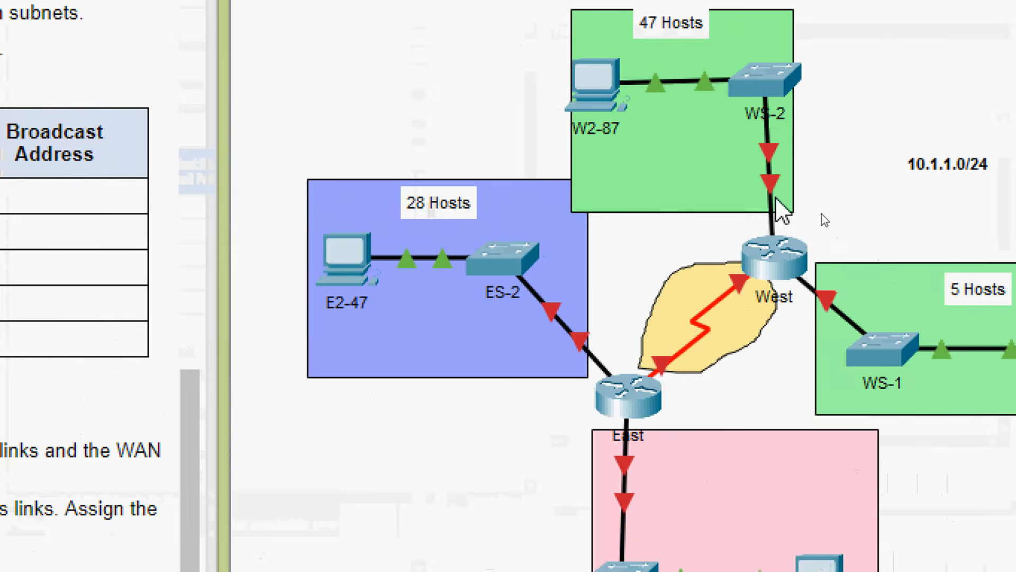
{"action": "mouse_move", "coordinate": [768, 182]}
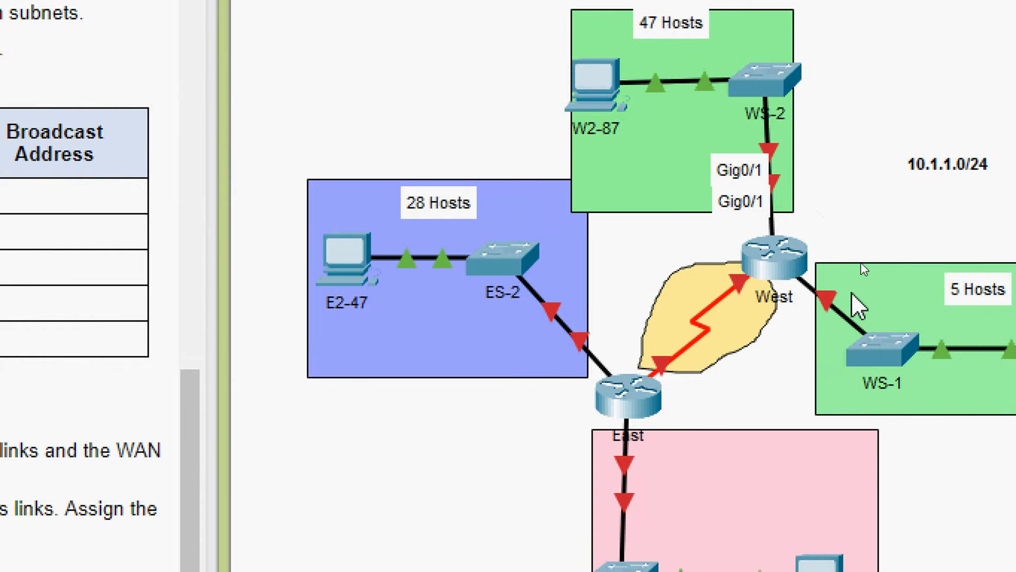
{"action": "mouse_move", "coordinate": [841, 304]}
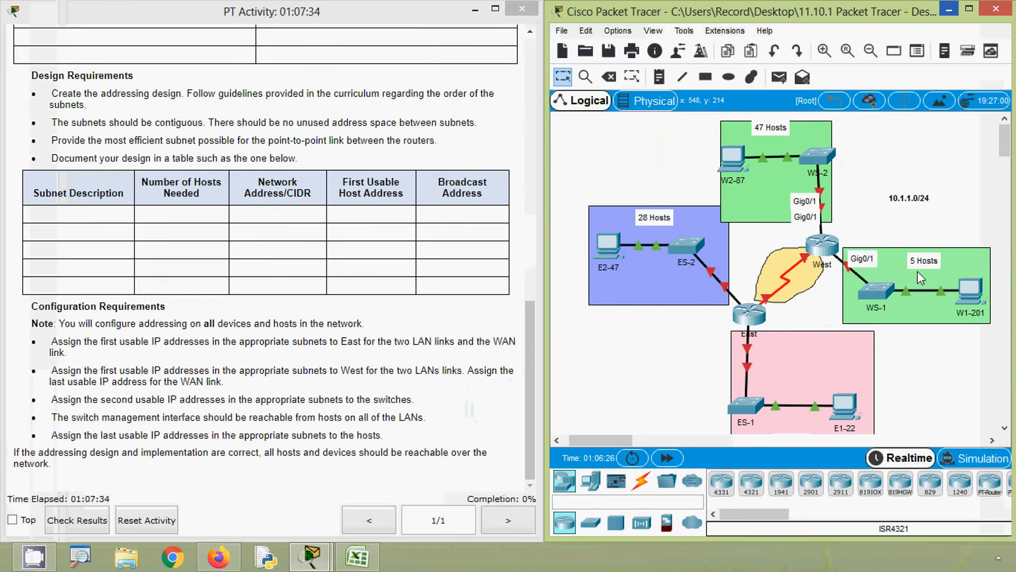
{"action": "left_click", "coordinate": [357, 556]}
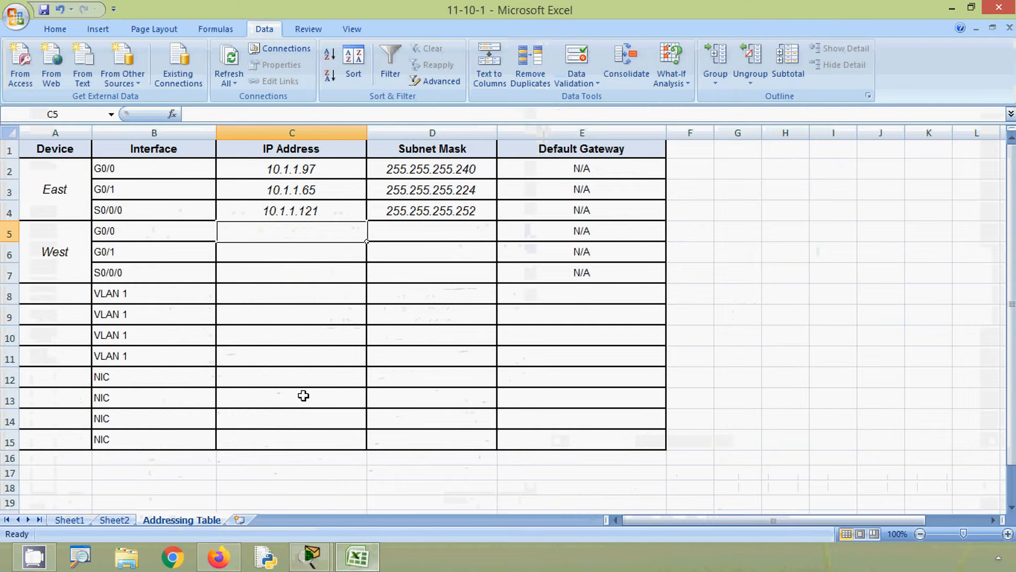
{"action": "left_click", "coordinate": [115, 519]}
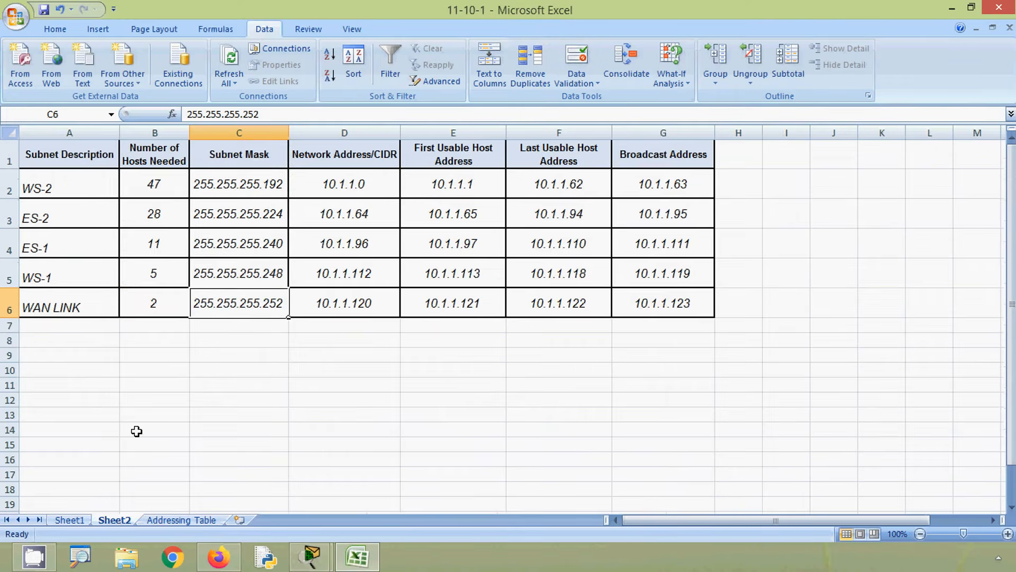
{"action": "left_click", "coordinate": [6, 275]}
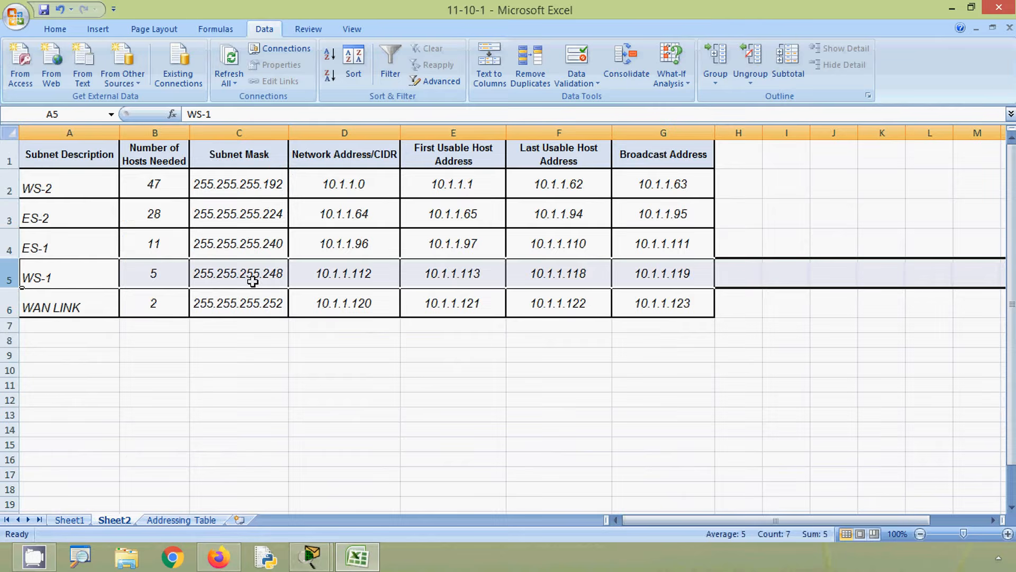
{"action": "left_click", "coordinate": [433, 276]}
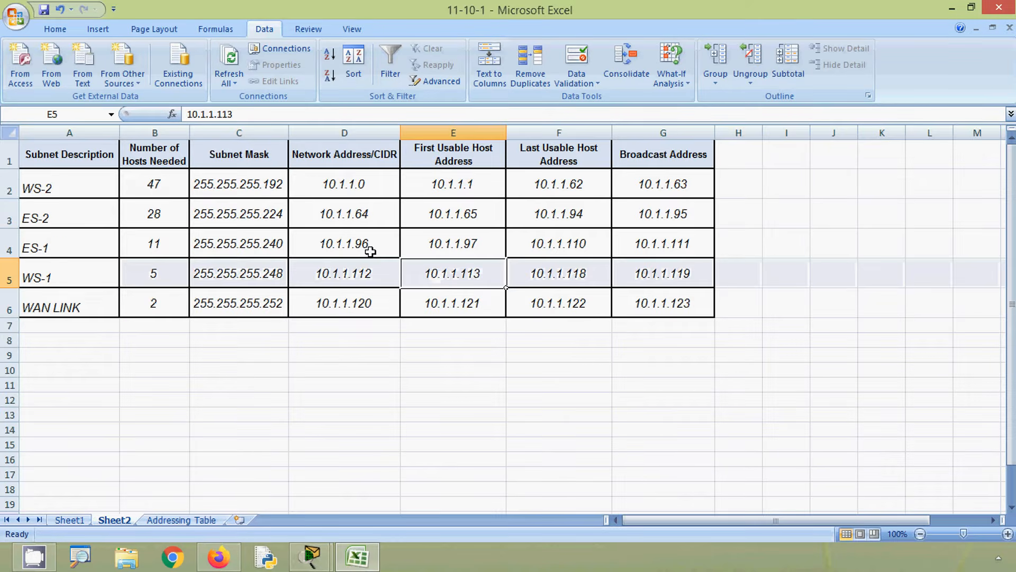
{"action": "left_click_drag", "start_coordinate": [240, 113], "coordinate": [183, 114]}
{"action": "key", "text": "ctrl+c"}
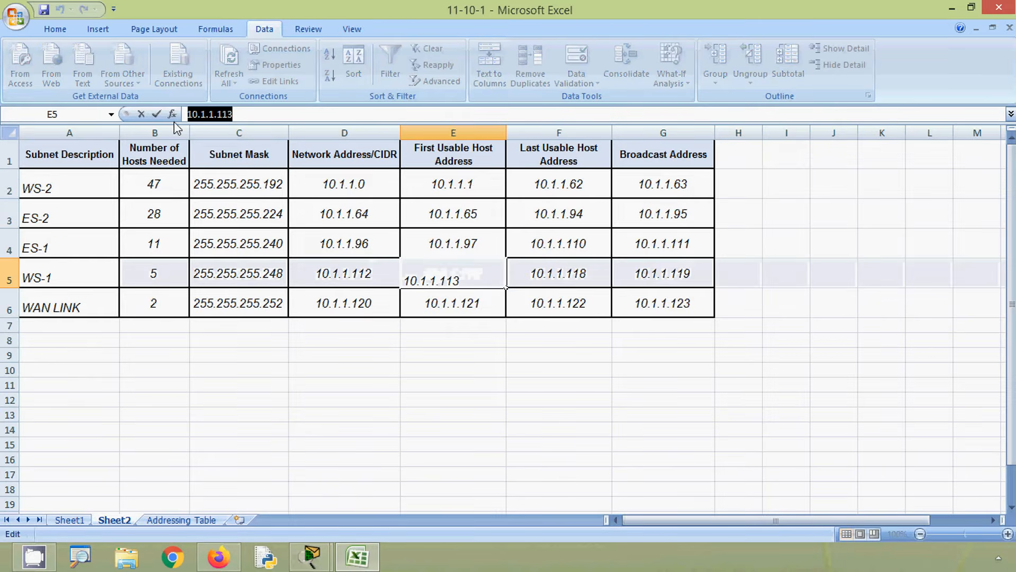
{"action": "left_click", "coordinate": [175, 519]}
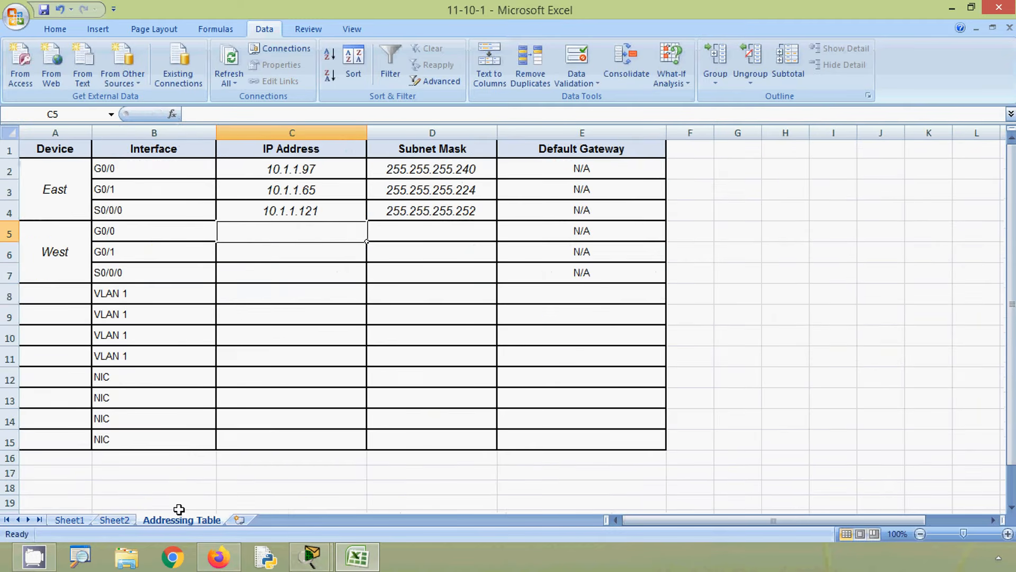
{"action": "left_click", "coordinate": [223, 114]}
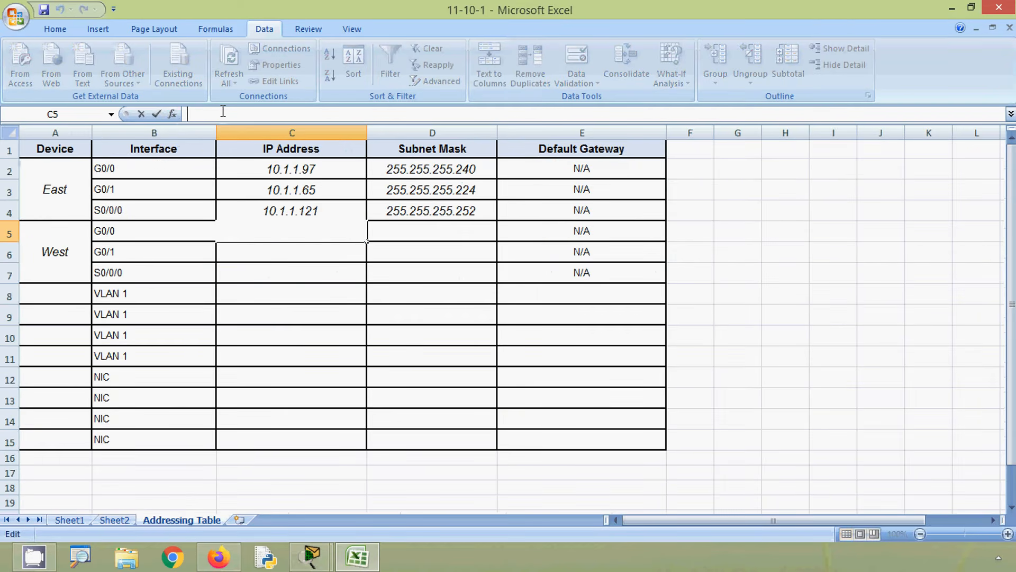
{"action": "key", "text": "ctrl+v"}
- Copy the WS-1 subnet mask 255.255.255.248 from Sheet2 into cell D5 for West G0/0 in the Addressing Table
{"action": "left_click", "coordinate": [388, 233]}
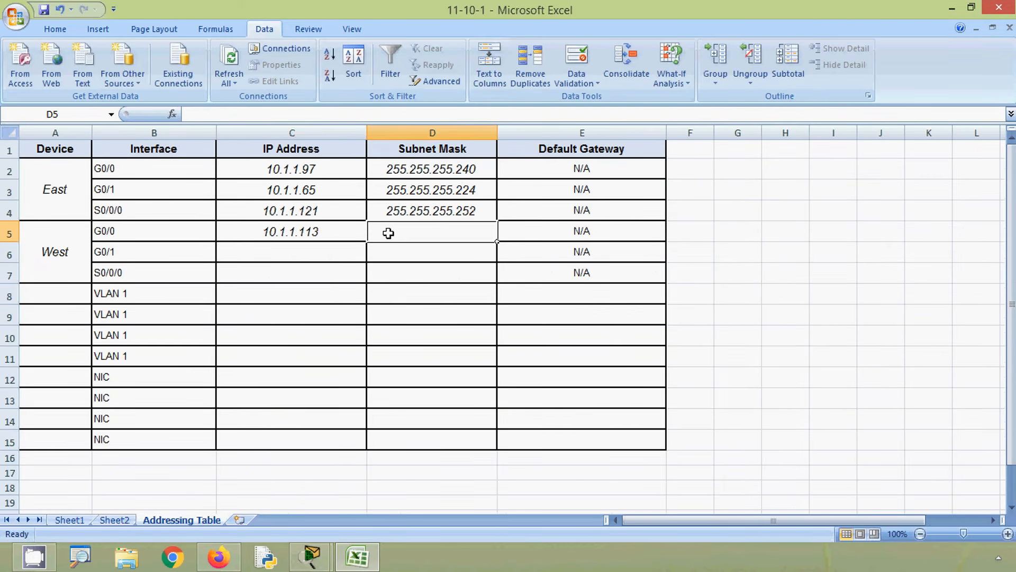
{"action": "left_click", "coordinate": [116, 519]}
{"action": "left_click", "coordinate": [250, 275]}
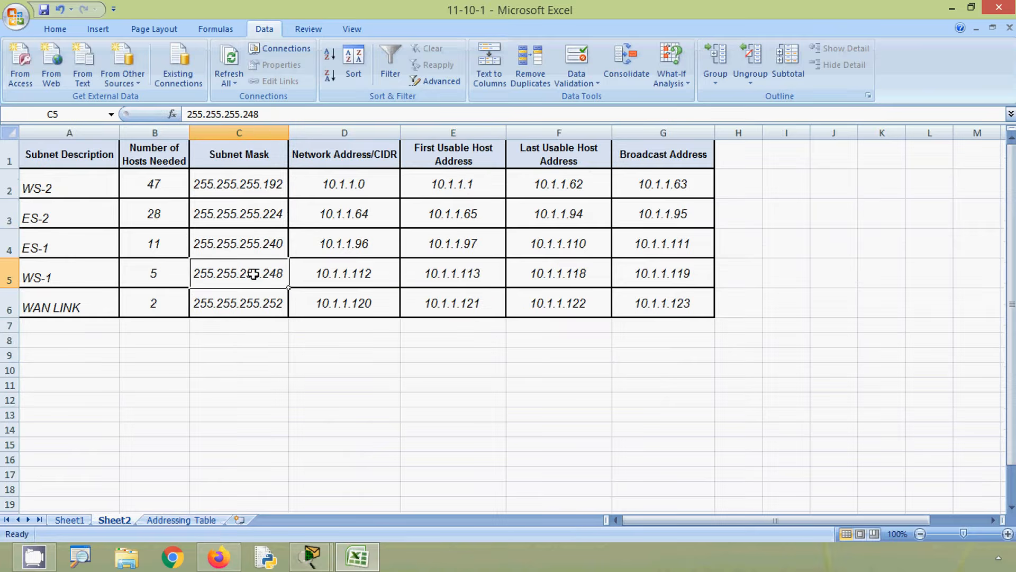
{"action": "left_click_drag", "start_coordinate": [263, 114], "coordinate": [174, 115]}
{"action": "key", "text": "ctrl+c"}
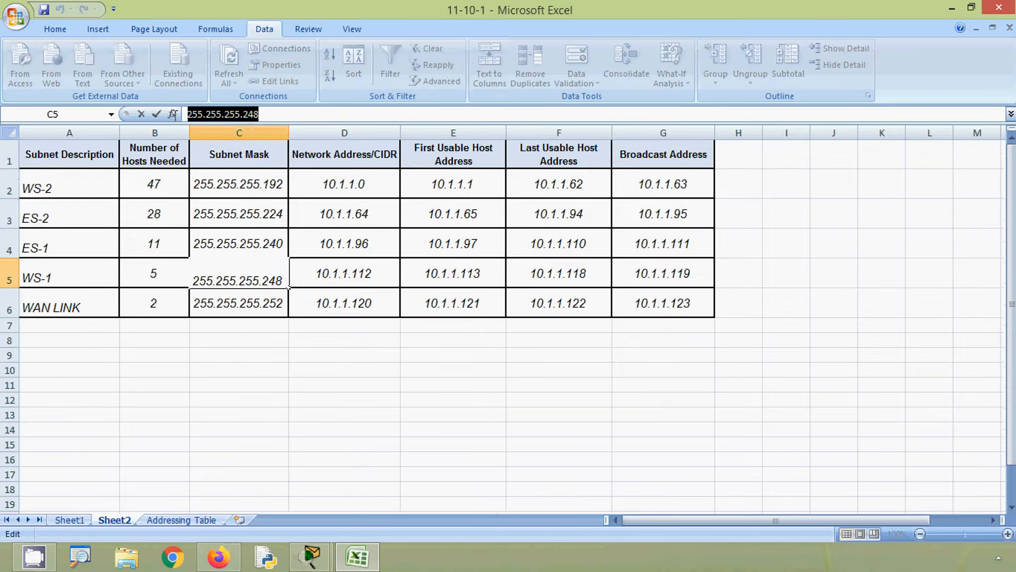
{"action": "left_click", "coordinate": [183, 520]}
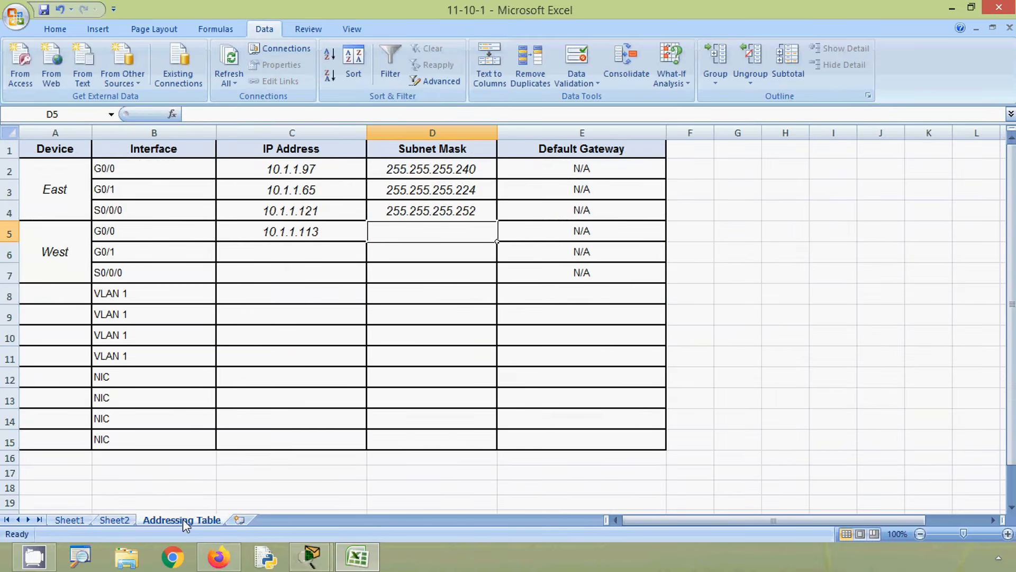
{"action": "left_click", "coordinate": [232, 113]}
{"action": "key", "text": "ctrl+v"}
- Check West's G0/1 link in Packet Tracer and copy the WS-2 first usable address 10.1.1.1 from Sheet2 into Addressing Table cell C6
{"action": "left_click", "coordinate": [309, 256]}
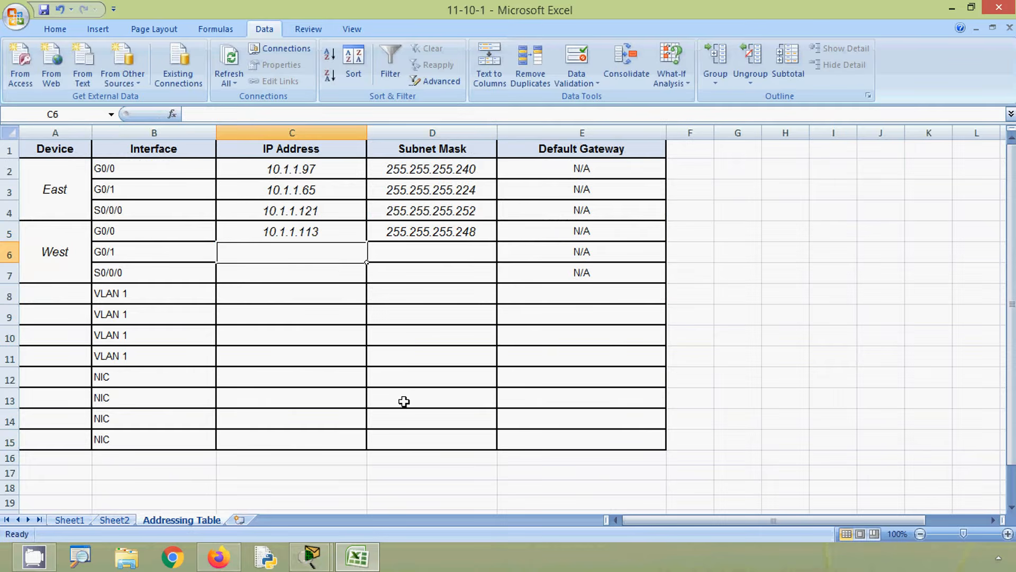
{"action": "key", "text": "alt"}
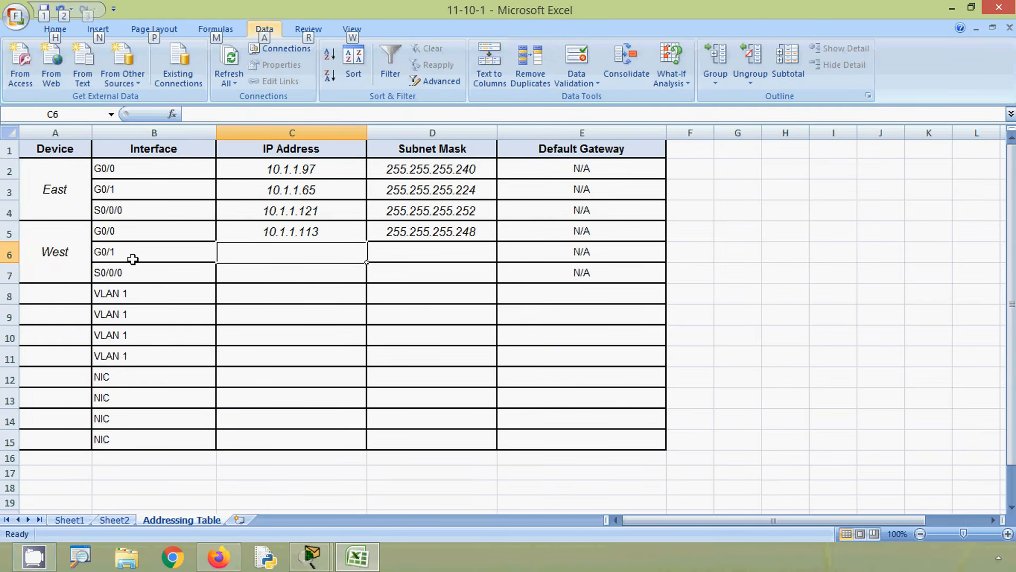
{"action": "left_click", "coordinate": [357, 556]}
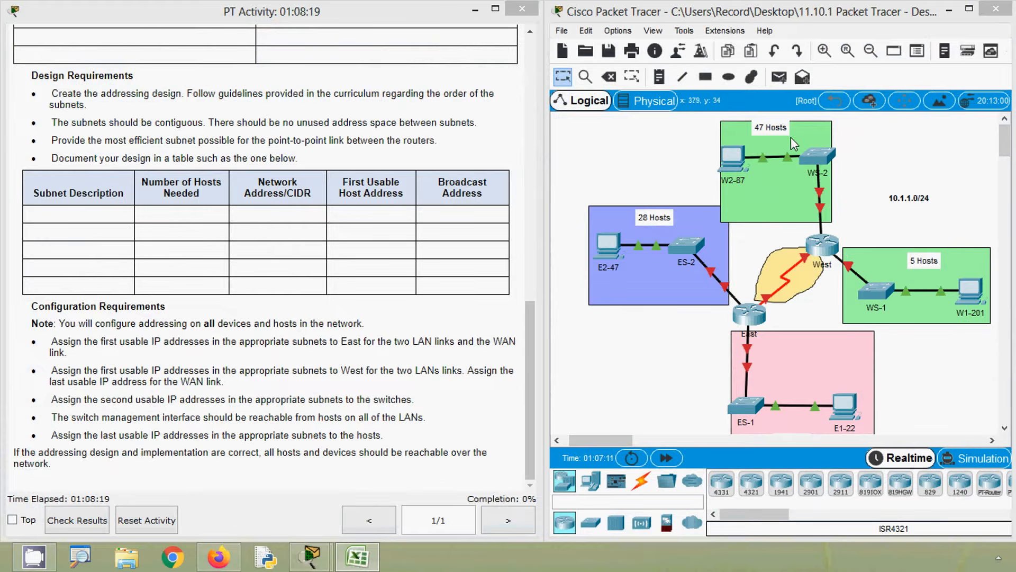
{"action": "left_click", "coordinate": [357, 556]}
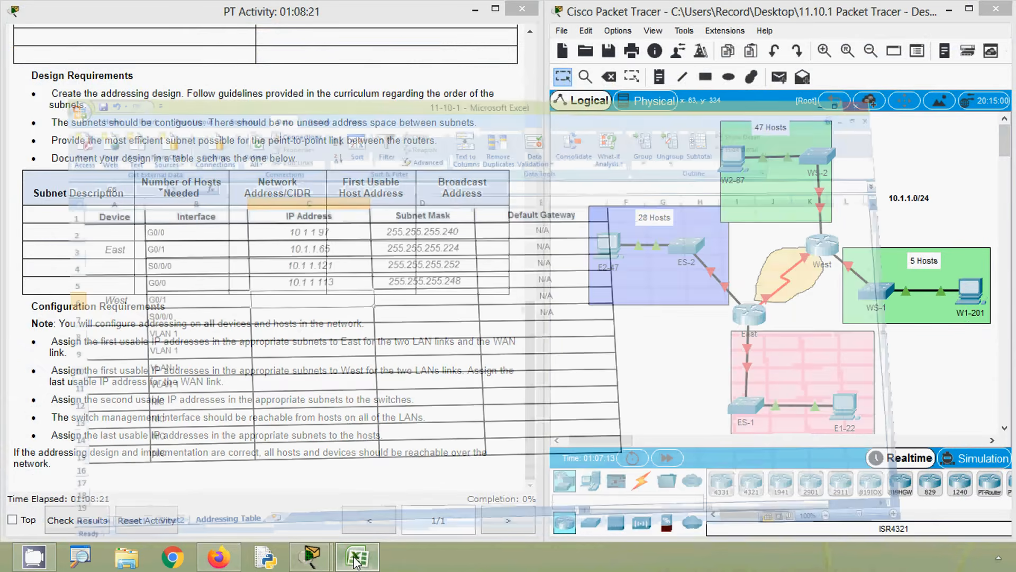
{"action": "left_click", "coordinate": [117, 520]}
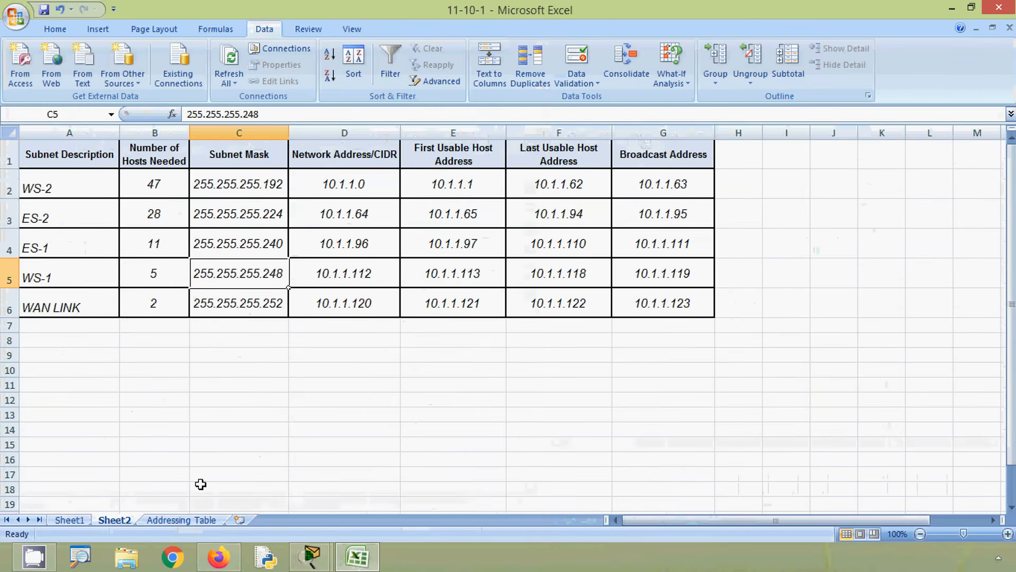
{"action": "left_click", "coordinate": [9, 189]}
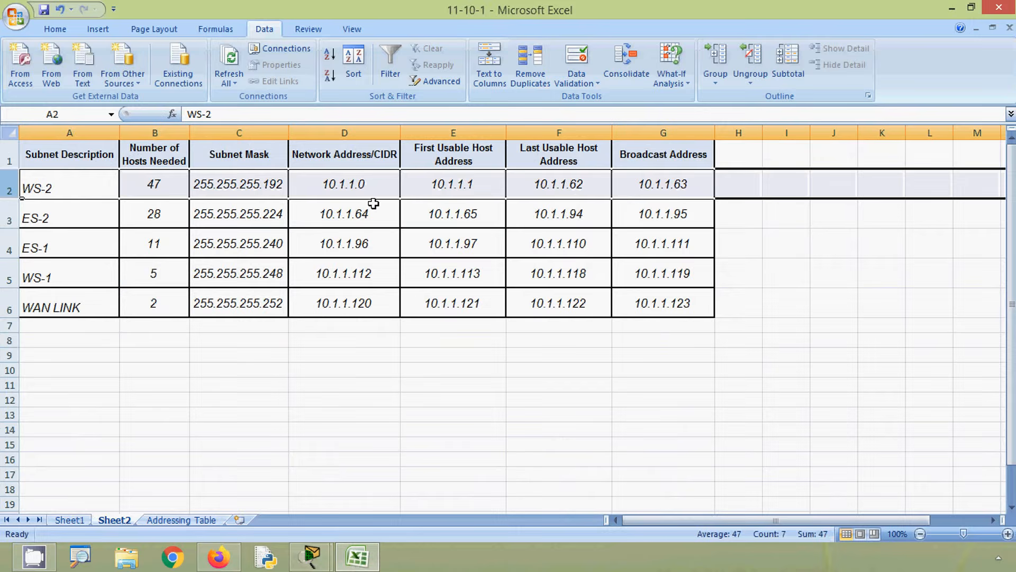
{"action": "left_click", "coordinate": [432, 186]}
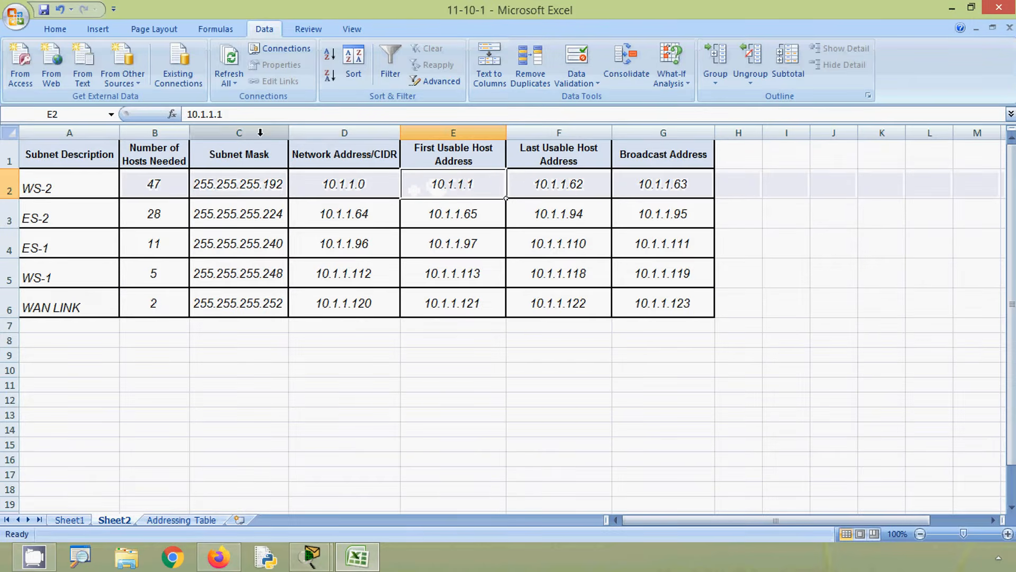
{"action": "left_click_drag", "start_coordinate": [246, 115], "coordinate": [174, 116]}
{"action": "key", "text": "ctrl+c"}
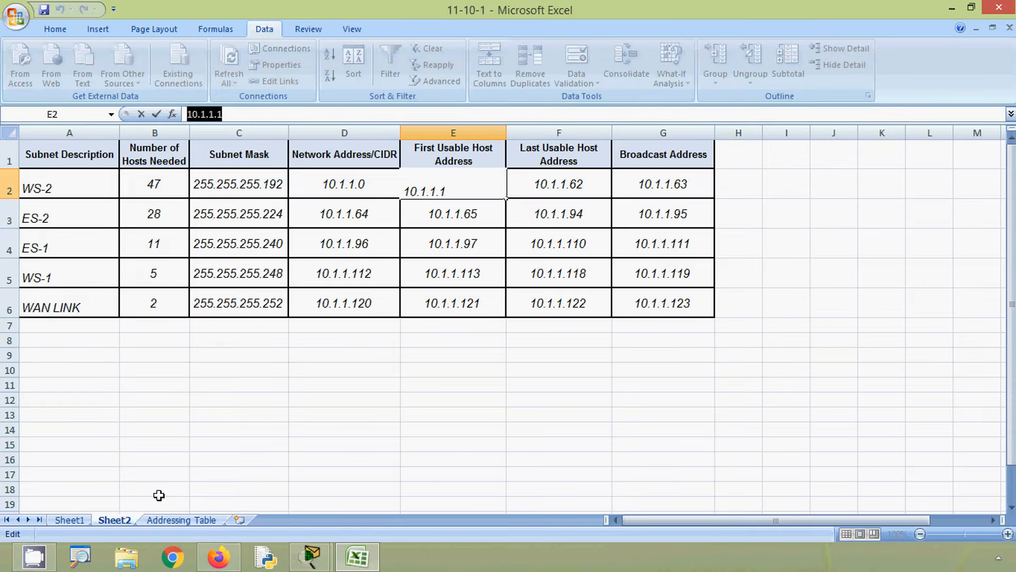
{"action": "left_click", "coordinate": [180, 520]}
{"action": "left_click", "coordinate": [285, 115]}
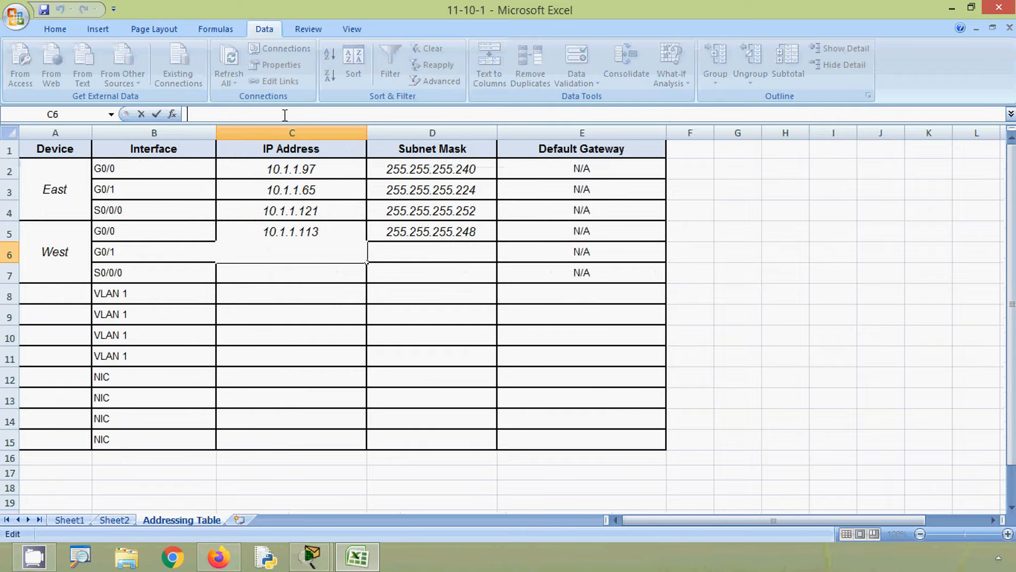
{"action": "key", "text": "ctrl+v"}
- Copy the WS-2 subnet mask 255.255.255.192 from Sheet2 into cell D6 for West G0/1 in the Addressing Table
{"action": "left_click", "coordinate": [415, 253]}
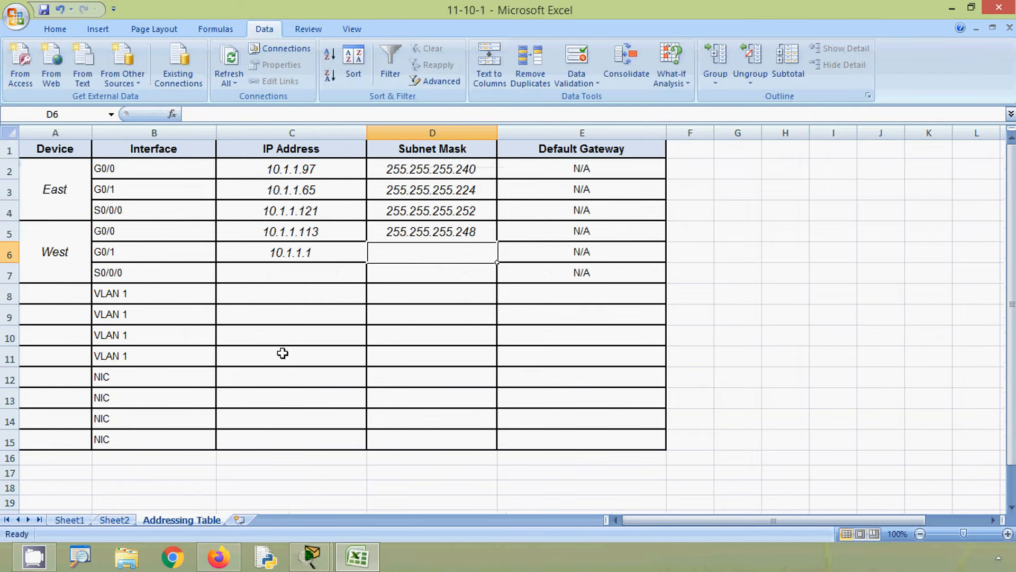
{"action": "left_click", "coordinate": [123, 521]}
{"action": "left_click", "coordinate": [250, 189]}
{"action": "left_click_drag", "start_coordinate": [260, 115], "coordinate": [172, 115]}
{"action": "key", "text": "ctrl+c"}
{"action": "left_click", "coordinate": [181, 520]}
{"action": "left_click", "coordinate": [318, 114]}
{"action": "key", "text": "ctrl+v"}
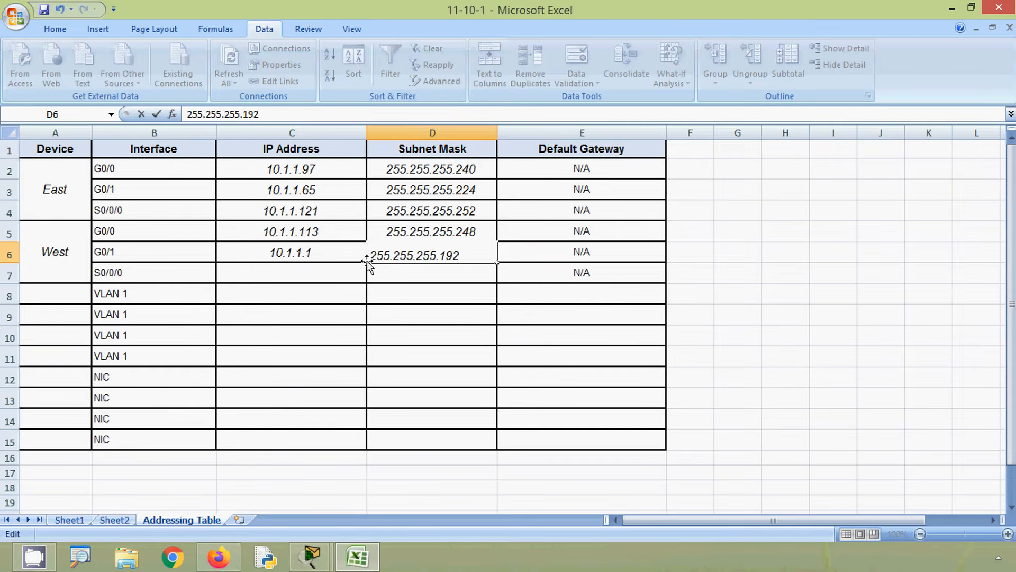
{"action": "left_click", "coordinate": [333, 259]}
- Copy the WAN LINK last usable address 10.1.1.122 from Sheet2 into Addressing Table cell C7 for West S0/0/0
{"action": "left_click", "coordinate": [326, 276]}
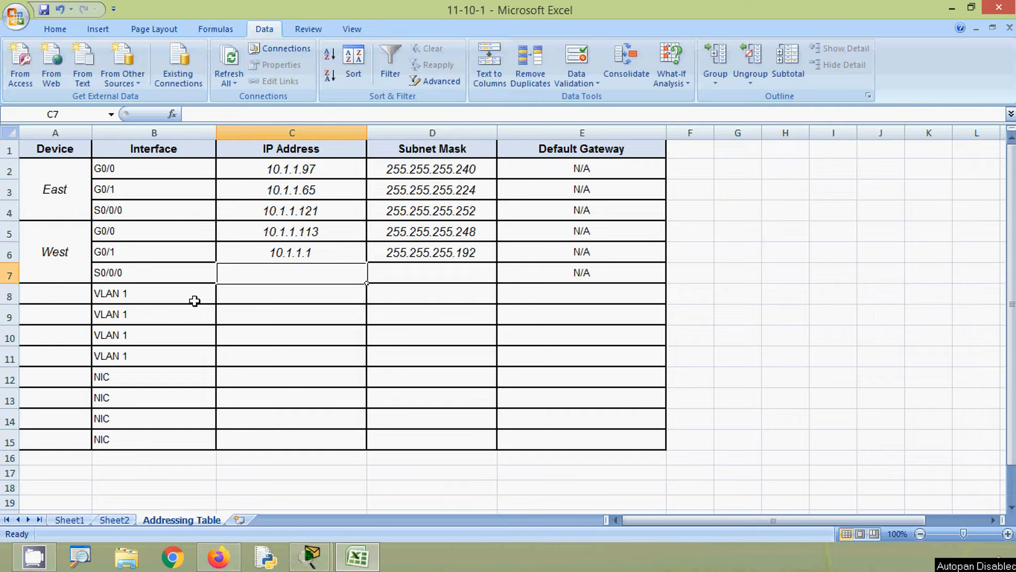
{"action": "left_click", "coordinate": [166, 277]}
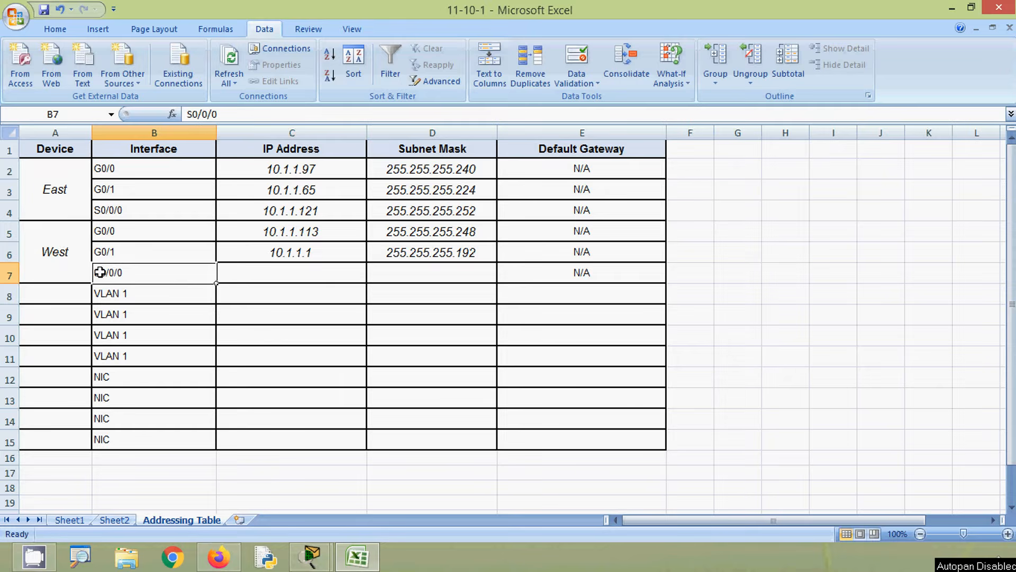
{"action": "left_click", "coordinate": [113, 520]}
{"action": "left_click", "coordinate": [62, 312]}
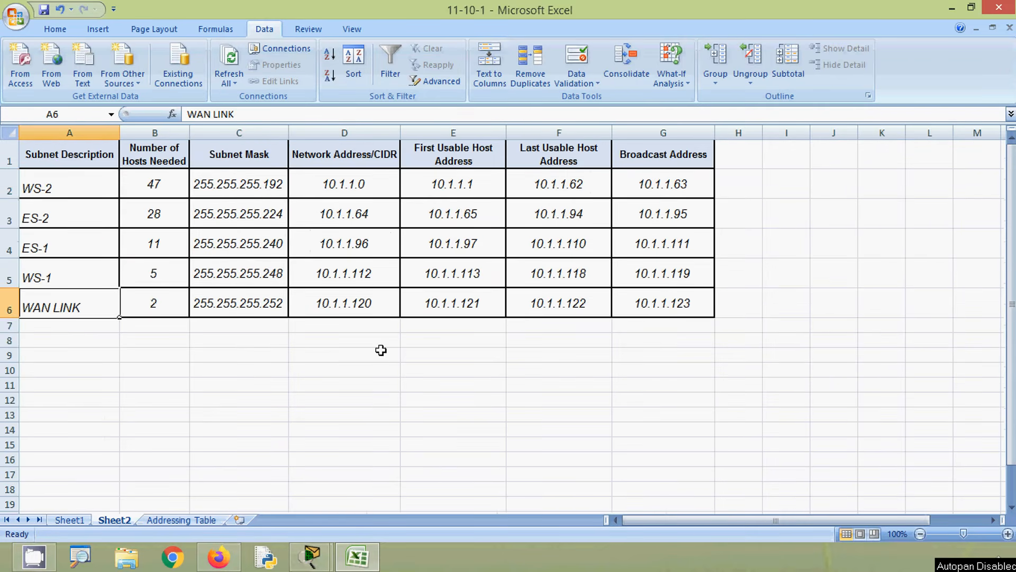
{"action": "left_click", "coordinate": [525, 313]}
{"action": "left_click_drag", "start_coordinate": [247, 116], "coordinate": [172, 113]}
{"action": "key", "text": "ctrl+c"}
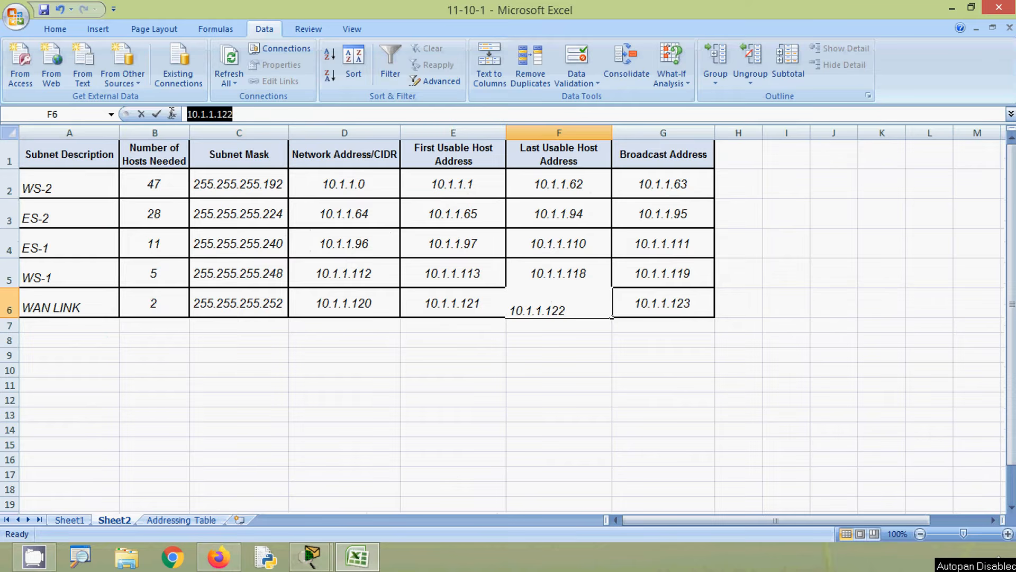
{"action": "left_click", "coordinate": [182, 519]}
{"action": "left_click", "coordinate": [272, 276]}
{"action": "left_click", "coordinate": [236, 115]}
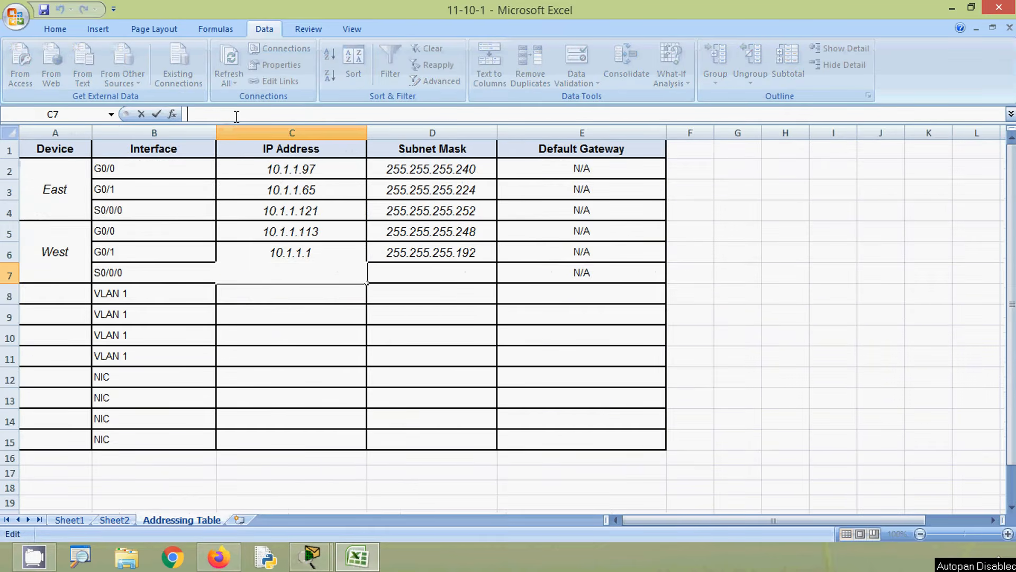
{"action": "key", "text": "ctrl+v"}
- Copy the subnet mask 255.255.255.252 from East S0/0/0 in cell D4 into cell D7 for West S0/0/0
{"action": "left_click", "coordinate": [414, 277]}
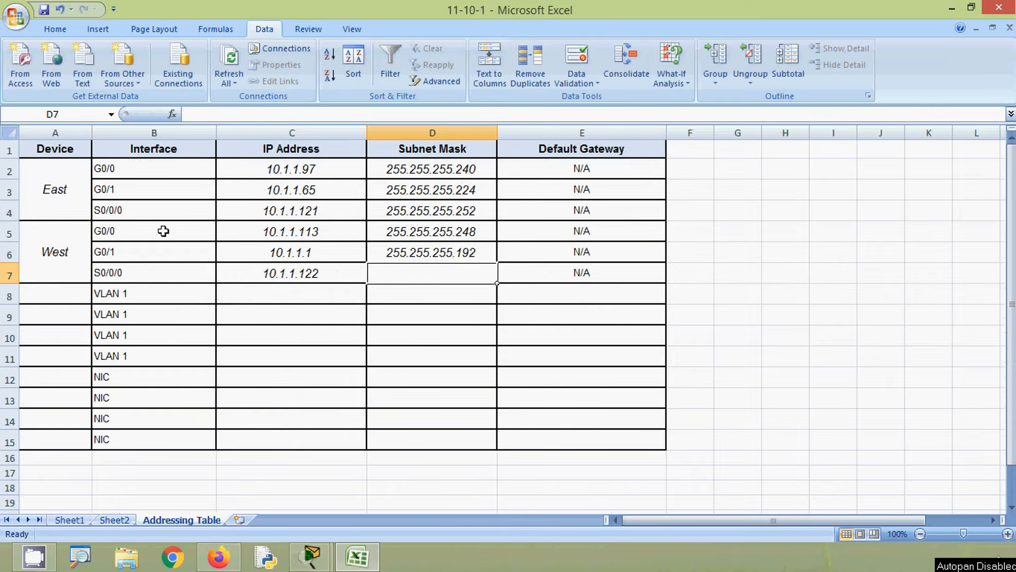
{"action": "left_click", "coordinate": [419, 216]}
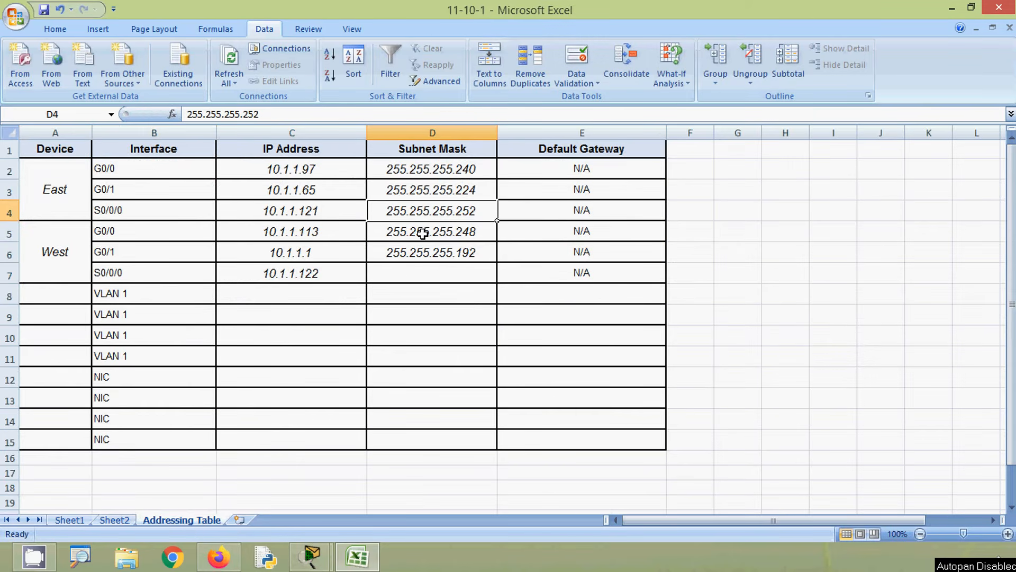
{"action": "key", "text": "ctrl+c"}
{"action": "left_click", "coordinate": [411, 275]}
{"action": "key", "text": "ctrl+v"}
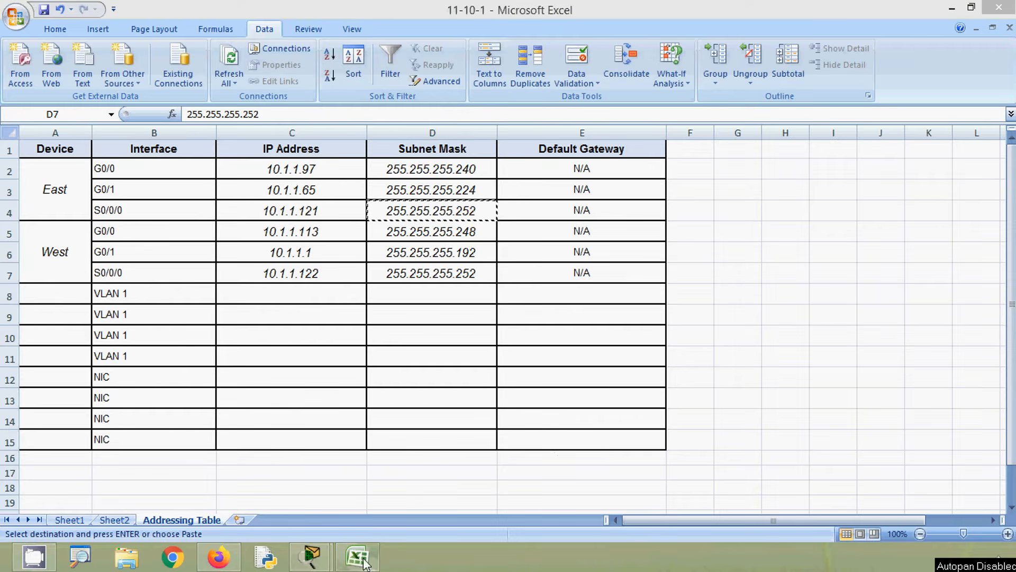
- Review the switch addressing requirements and topology in Packet Tracer and enter ES-1 as the device in Addressing Table cell A8
{"action": "left_click", "coordinate": [362, 565]}
{"action": "left_click", "coordinate": [952, 10]}
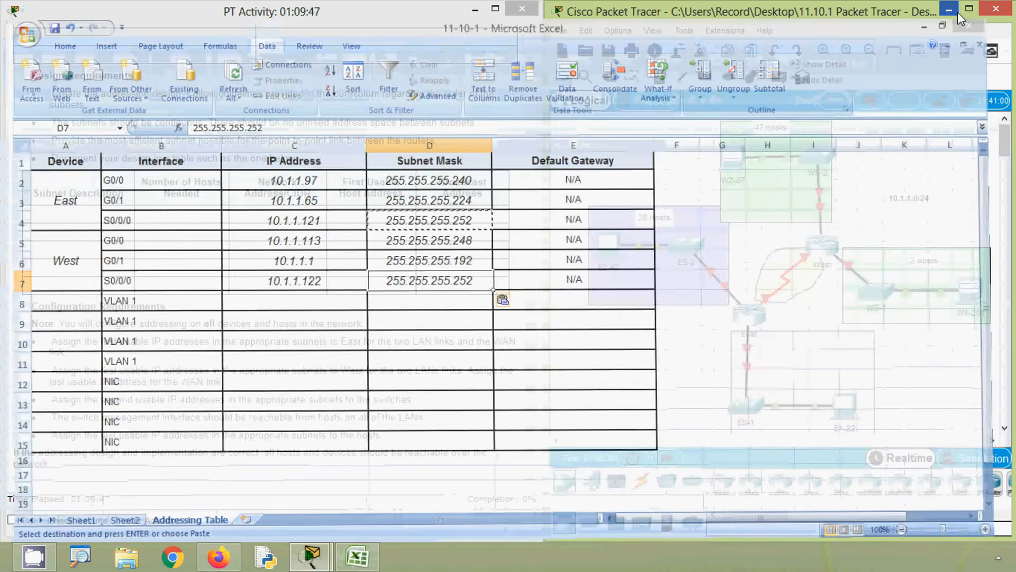
{"action": "left_click", "coordinate": [387, 371]}
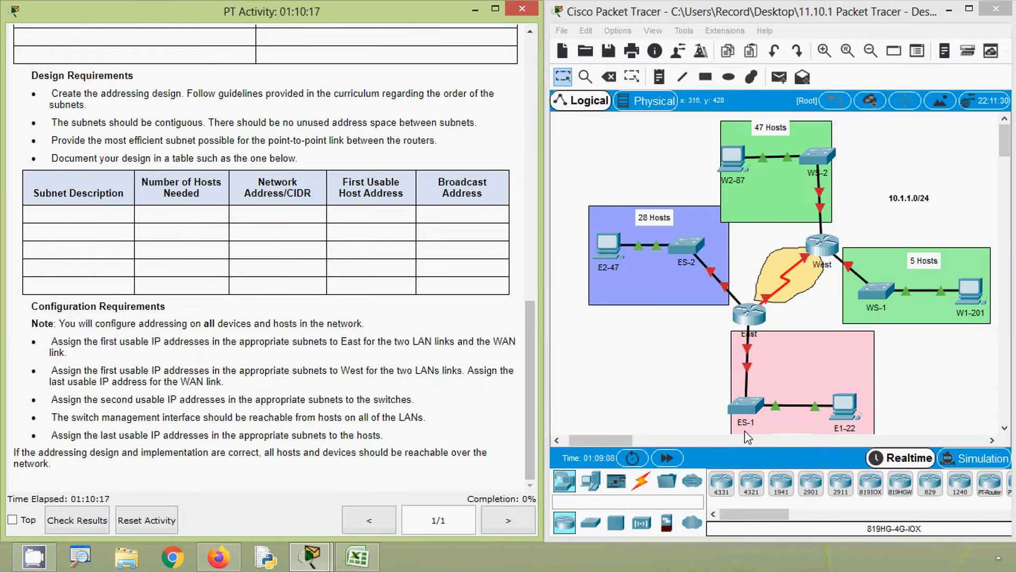
{"action": "left_click", "coordinate": [373, 560]}
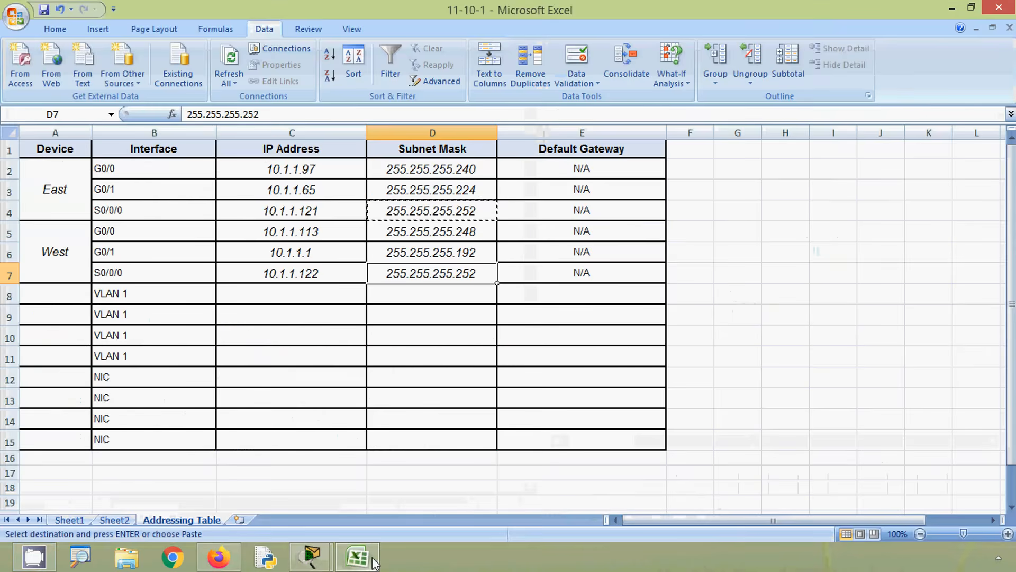
{"action": "left_click", "coordinate": [27, 295]}
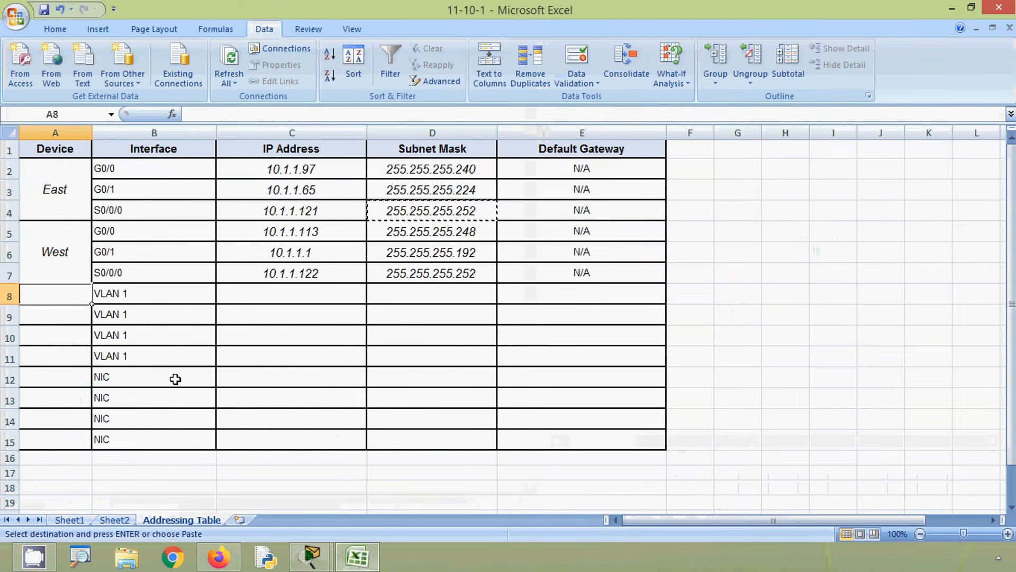
{"action": "type", "text": "ES"}
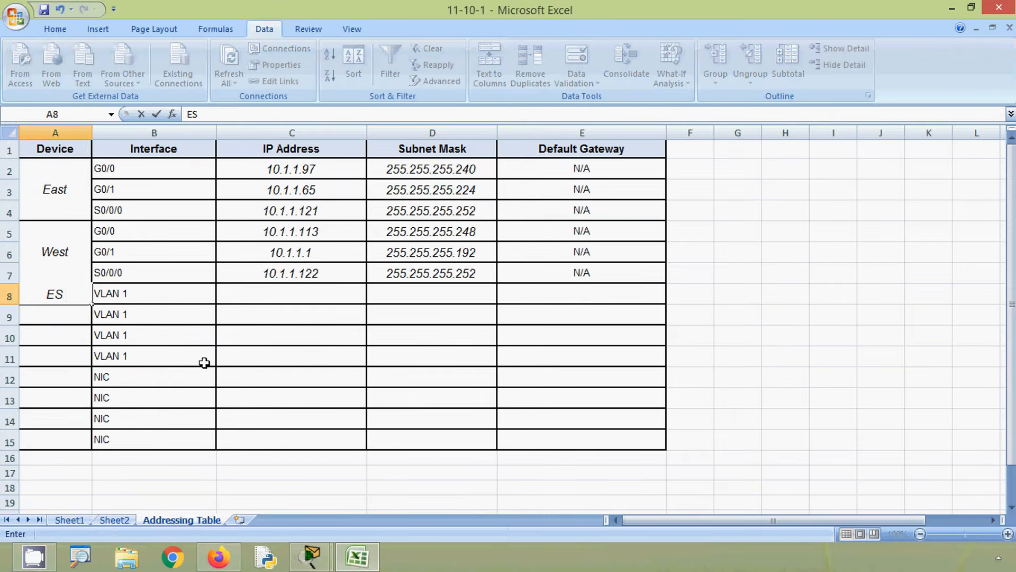
{"action": "type", "text": "-1"}
- Copy the ES-1 first usable address 10.1.1.97 from Sheet2 into Addressing Table cell C8 for ES-1 VLAN 1
{"action": "left_click", "coordinate": [226, 300]}
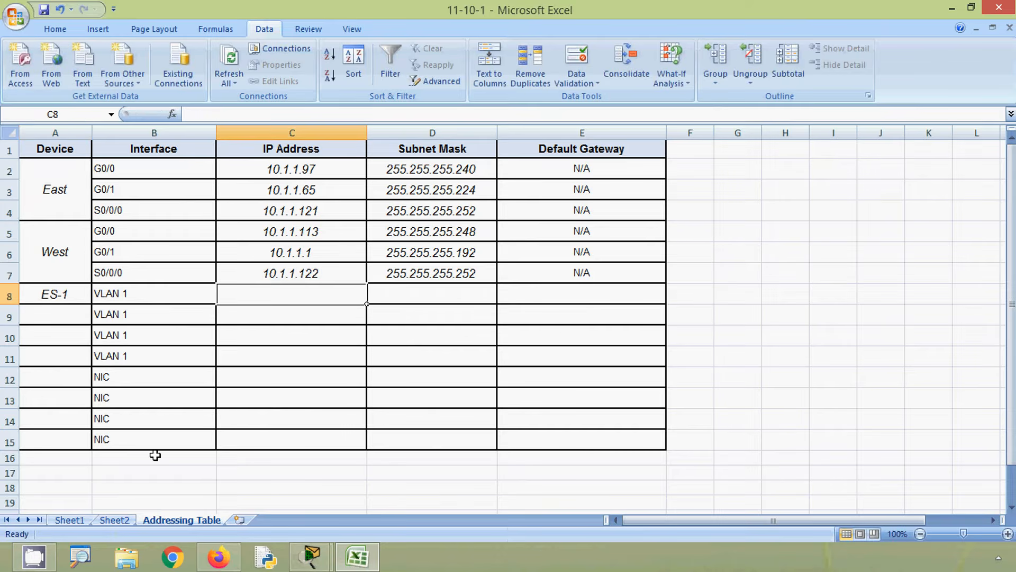
{"action": "left_click", "coordinate": [115, 520]}
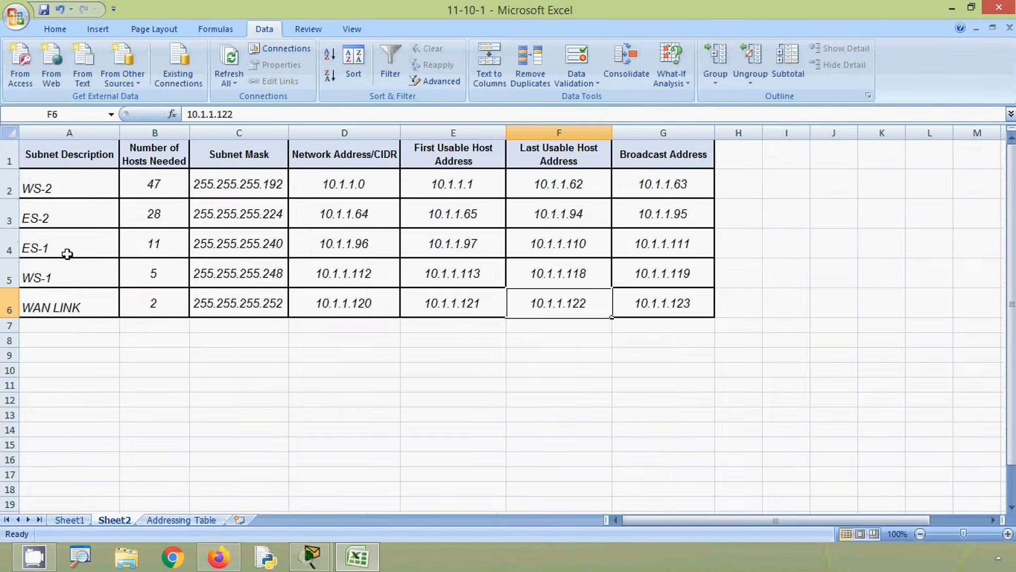
{"action": "left_click", "coordinate": [9, 250]}
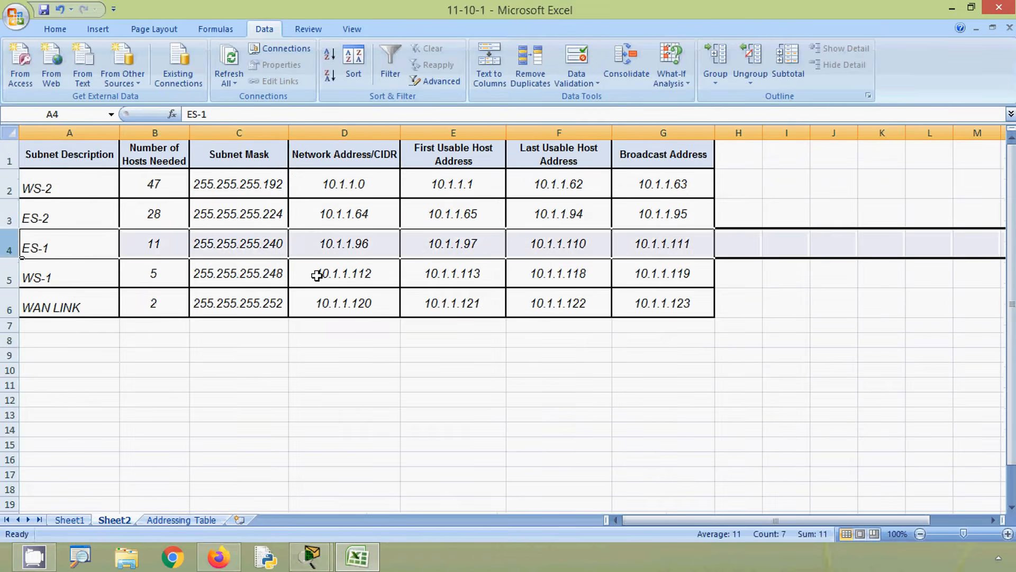
{"action": "left_click", "coordinate": [453, 241]}
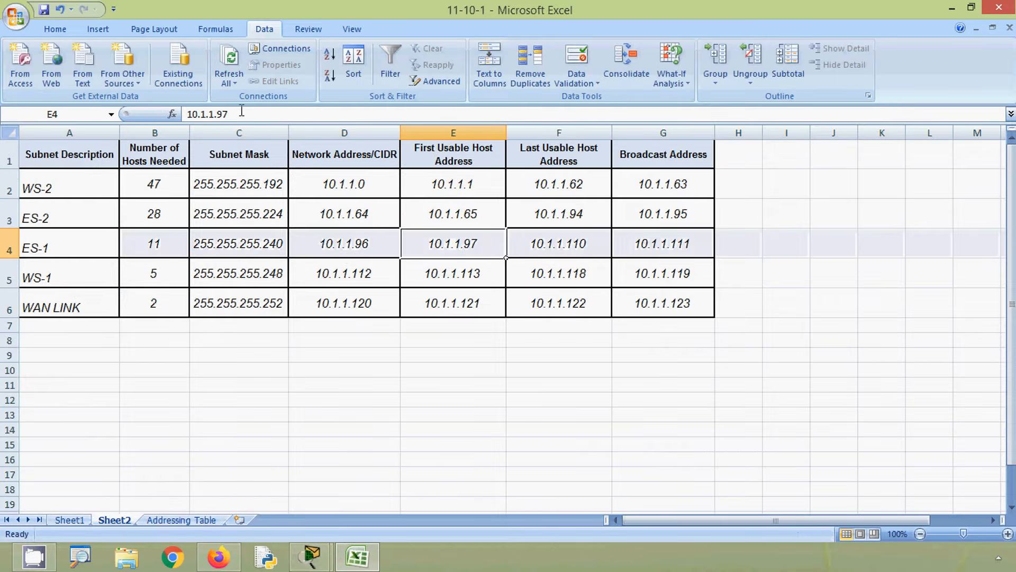
{"action": "left_click_drag", "start_coordinate": [241, 110], "coordinate": [166, 112]}
{"action": "key", "text": "ctrl+c"}
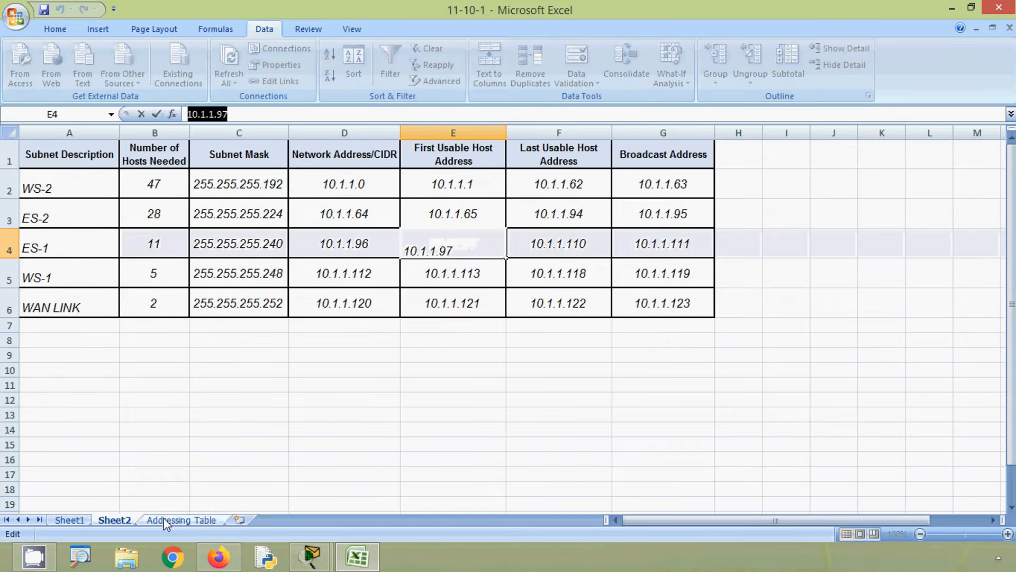
{"action": "left_click", "coordinate": [167, 520]}
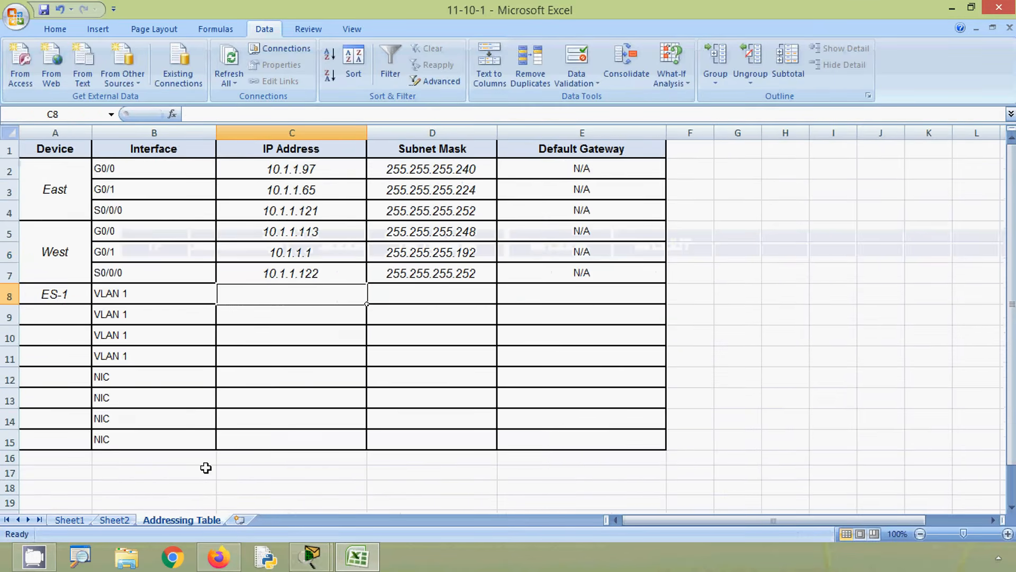
{"action": "left_click", "coordinate": [212, 114]}
{"action": "key", "text": "ctrl+v"}
{"action": "key", "text": "Return"}
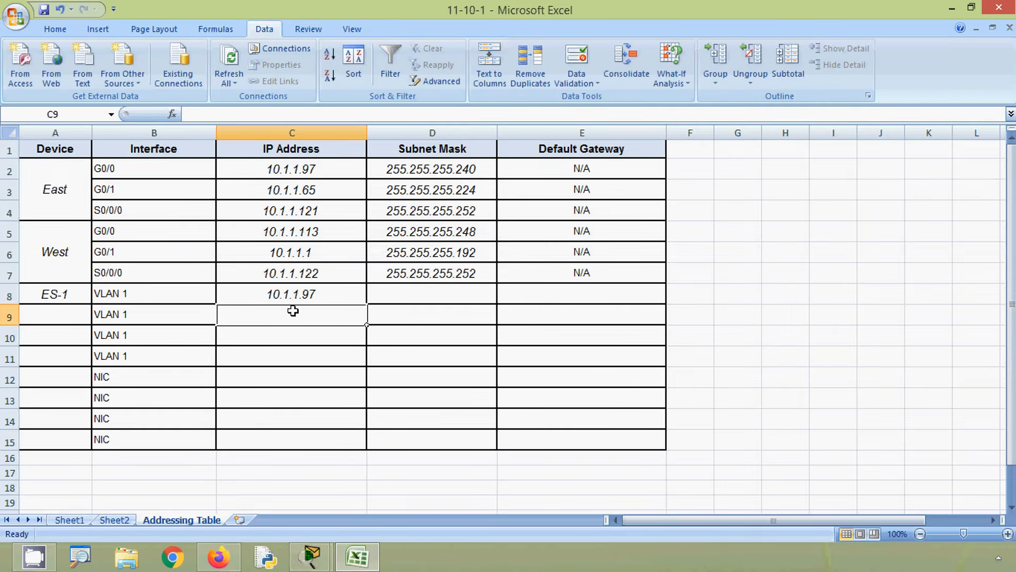
- Change the ES-1 VLAN 1 address in cell C8 to the subnet's second usable address, 10.1.1.98
{"action": "double_click", "coordinate": [329, 296]}
{"action": "key", "text": "BackSpace"}
{"action": "type", "text": "8"}
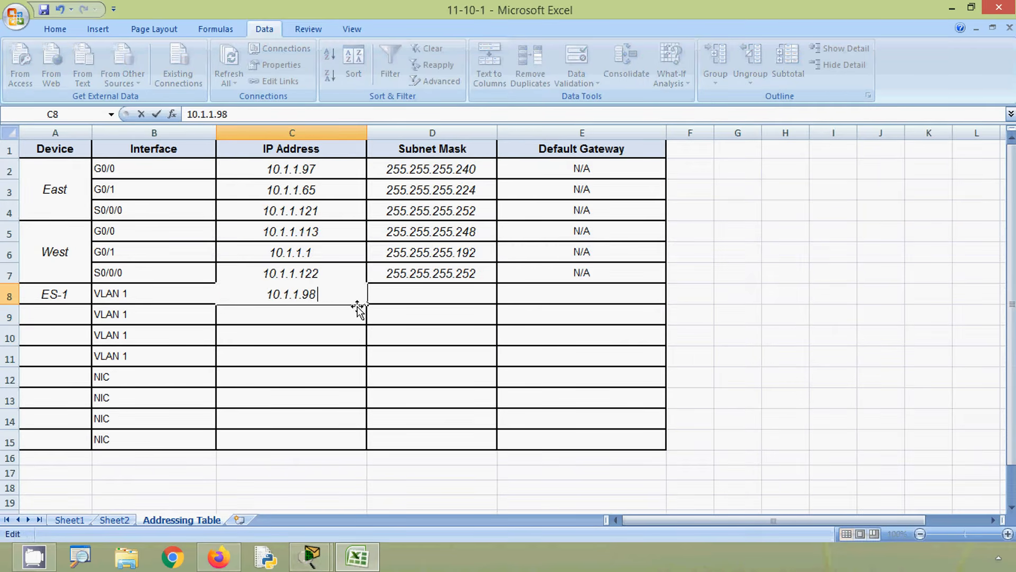
{"action": "key", "text": "Return"}
- Copy the ES-1 subnet mask 255.255.255.240 from Sheet2 into Addressing Table cell D8 for ES-1 VLAN 1
{"action": "left_click", "coordinate": [404, 291]}
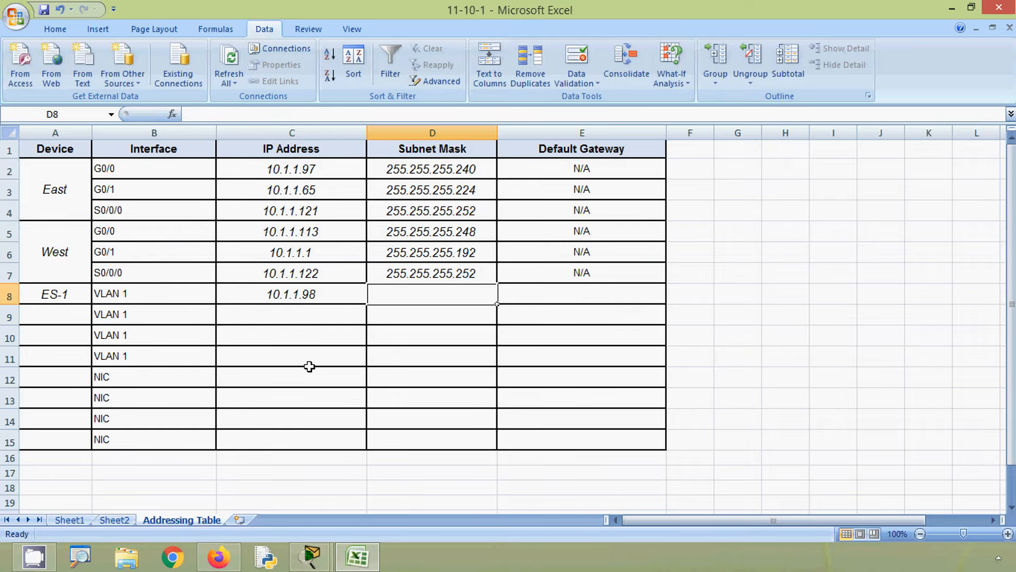
{"action": "left_click", "coordinate": [115, 520]}
{"action": "left_click", "coordinate": [244, 245]}
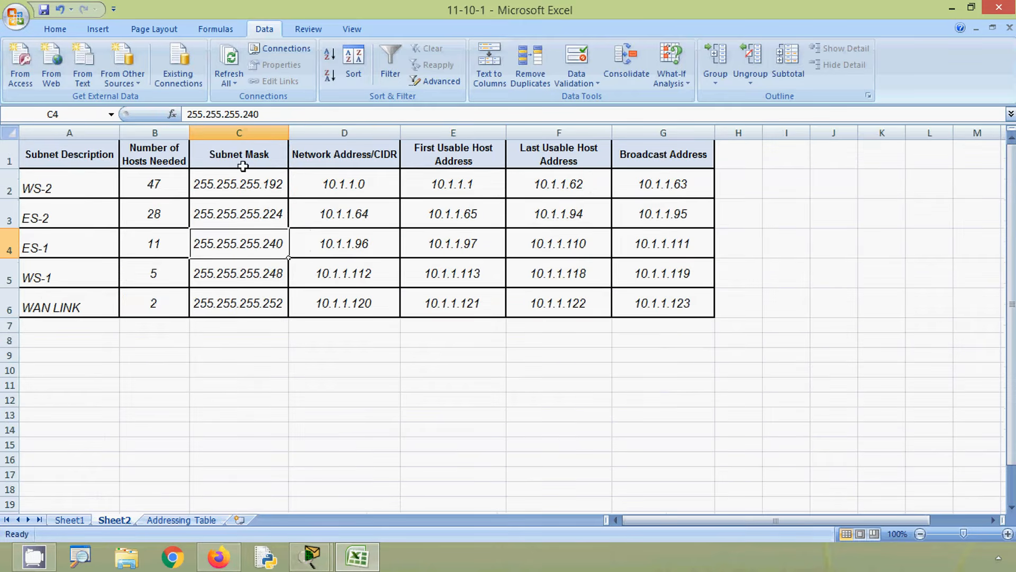
{"action": "left_click_drag", "start_coordinate": [253, 113], "coordinate": [161, 114]}
{"action": "key", "text": "ctrl+c"}
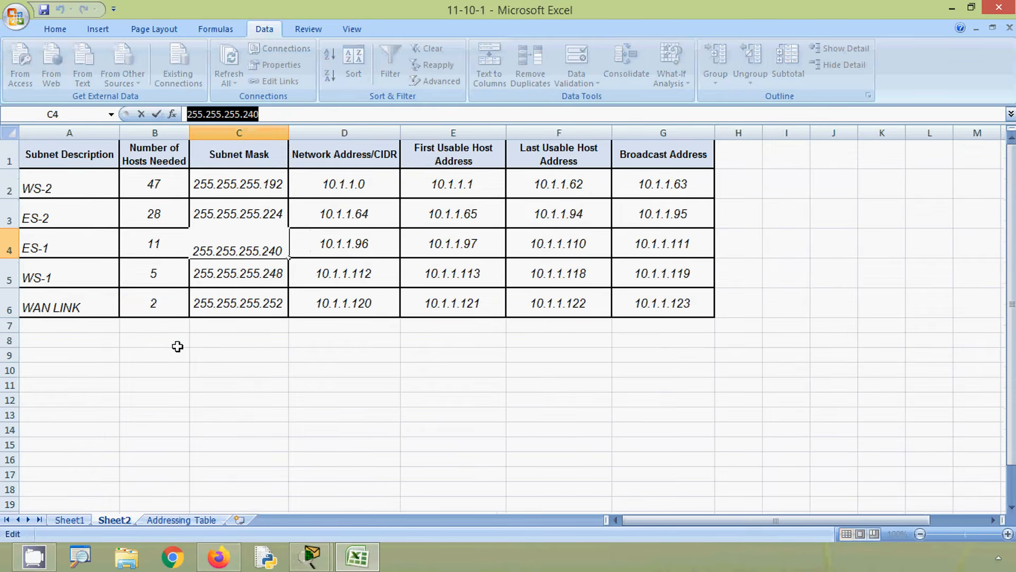
{"action": "left_click", "coordinate": [175, 520]}
{"action": "key", "text": "F2"}
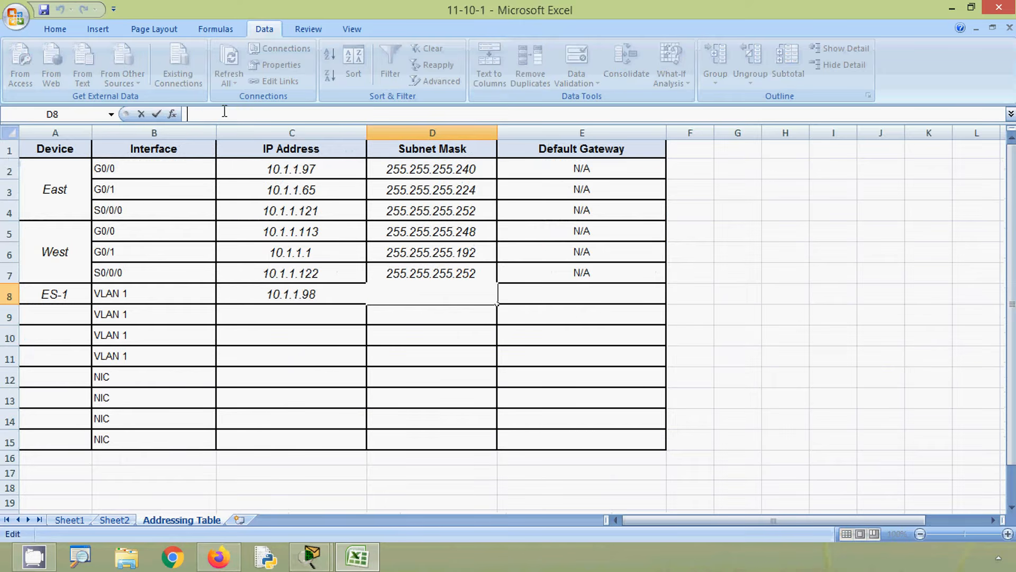
{"action": "key", "text": "ctrl+v"}
- Copy the East G0/0 address 10.1.1.97 from cell C2 into cell E8 as the ES-1 default gateway
{"action": "left_click", "coordinate": [539, 292]}
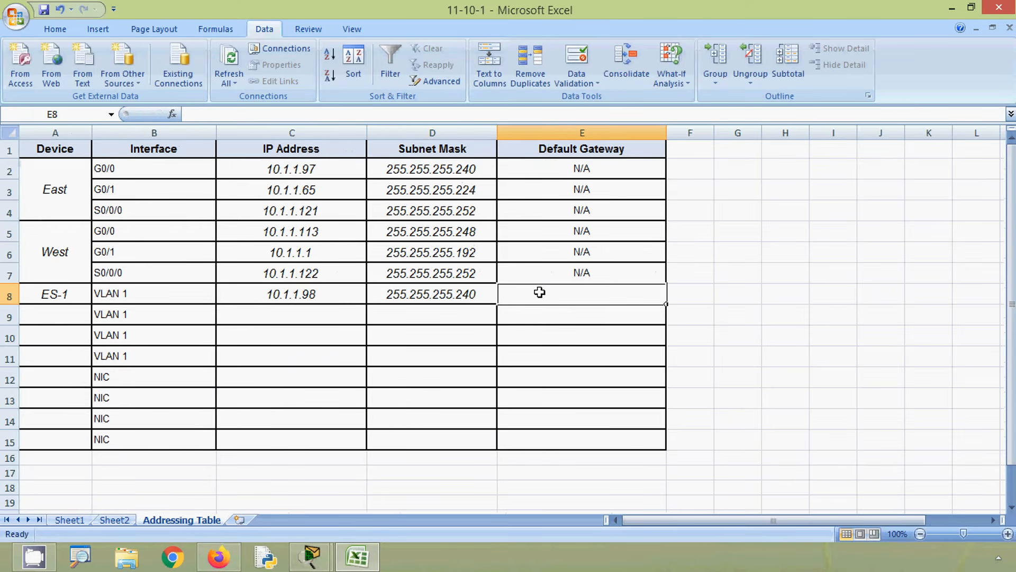
{"action": "left_click", "coordinate": [307, 171]}
{"action": "left_click", "coordinate": [516, 297]}
{"action": "left_click", "coordinate": [252, 110]}
{"action": "left_click", "coordinate": [290, 170]}
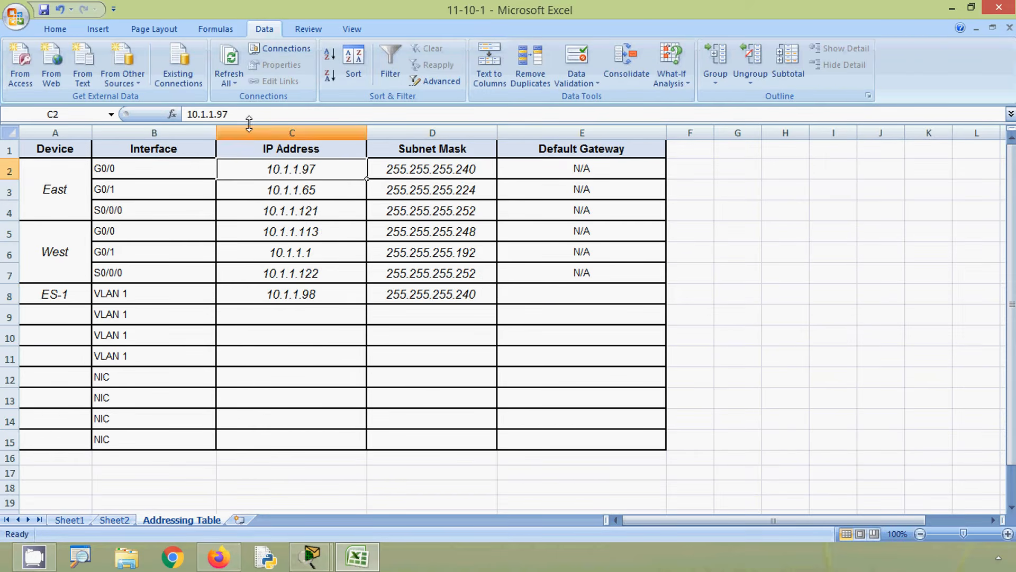
{"action": "left_click_drag", "start_coordinate": [243, 115], "coordinate": [159, 115]}
{"action": "key", "text": "ctrl+c"}
{"action": "left_click", "coordinate": [513, 291]}
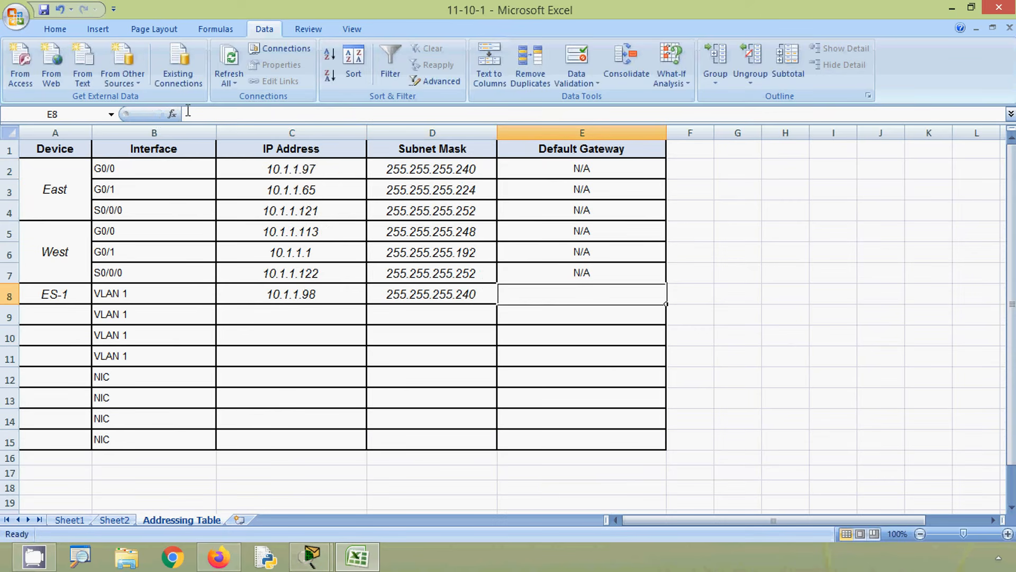
{"action": "left_click", "coordinate": [197, 113]}
{"action": "key", "text": "ctrl+v"}
{"action": "left_click", "coordinate": [272, 314]}
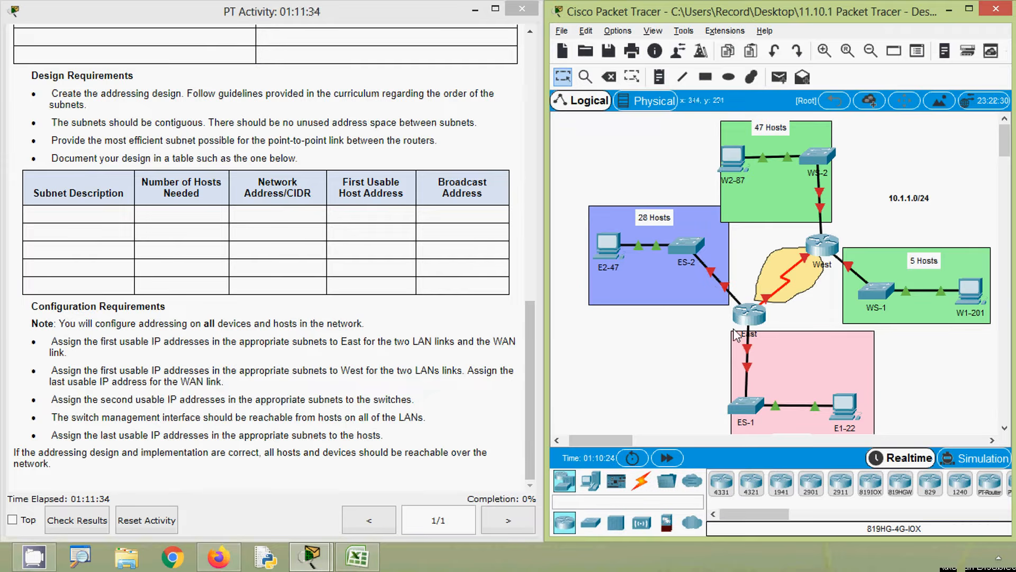
- Copy the ES-2 first usable address 10.1.1.65 from Sheet2 and enter ES-2 as the device in Addressing Table cell A9
{"action": "left_click", "coordinate": [366, 567]}
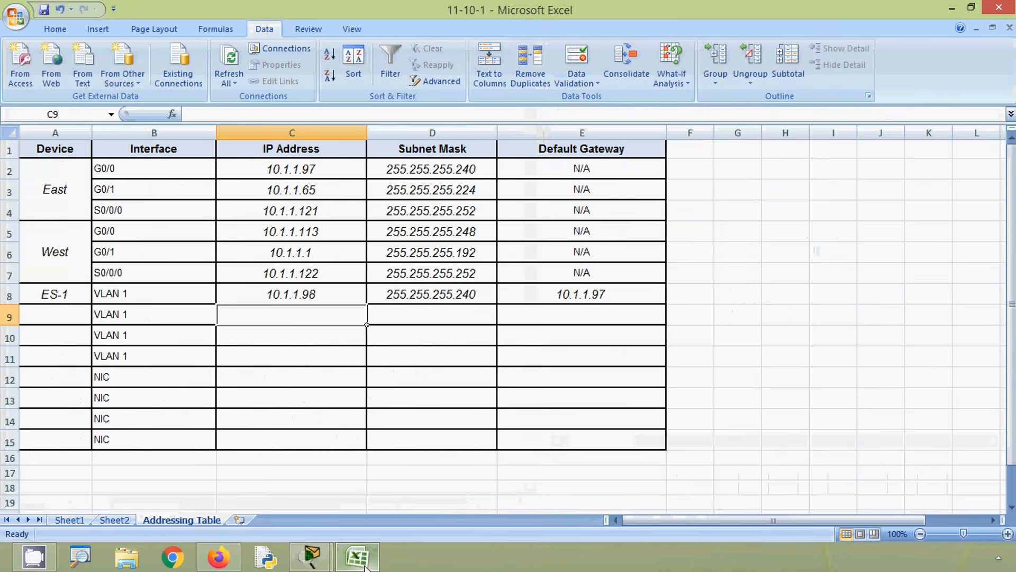
{"action": "left_click", "coordinate": [114, 520]}
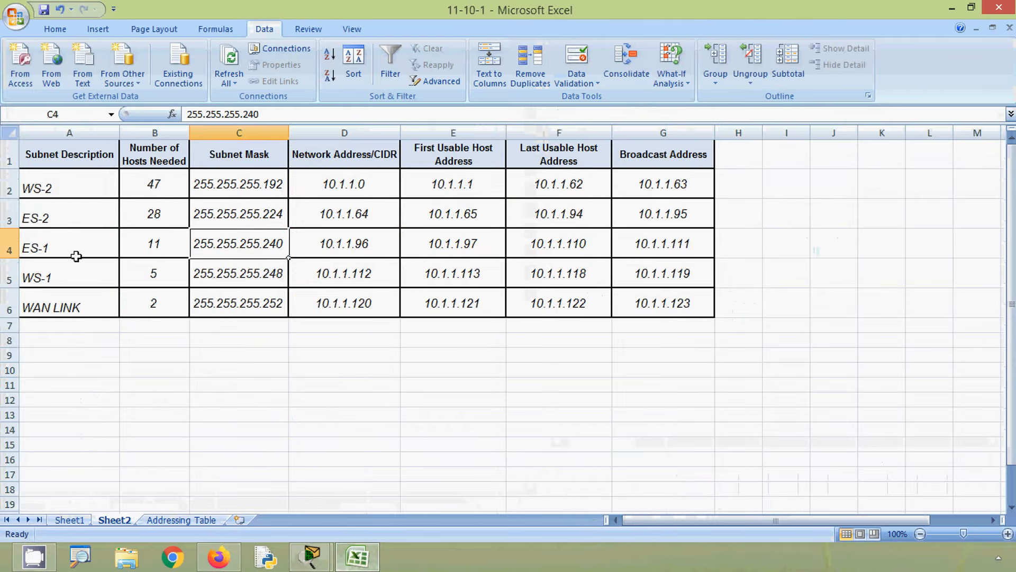
{"action": "left_click", "coordinate": [9, 216]}
{"action": "left_click", "coordinate": [443, 222]}
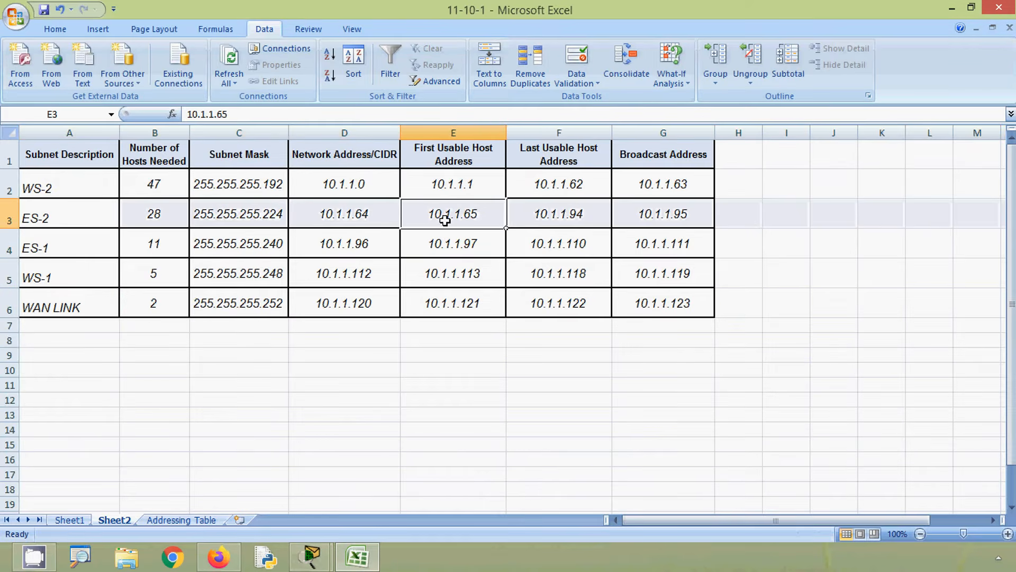
{"action": "left_click_drag", "start_coordinate": [243, 117], "coordinate": [187, 114]}
{"action": "key", "text": "ctrl+c"}
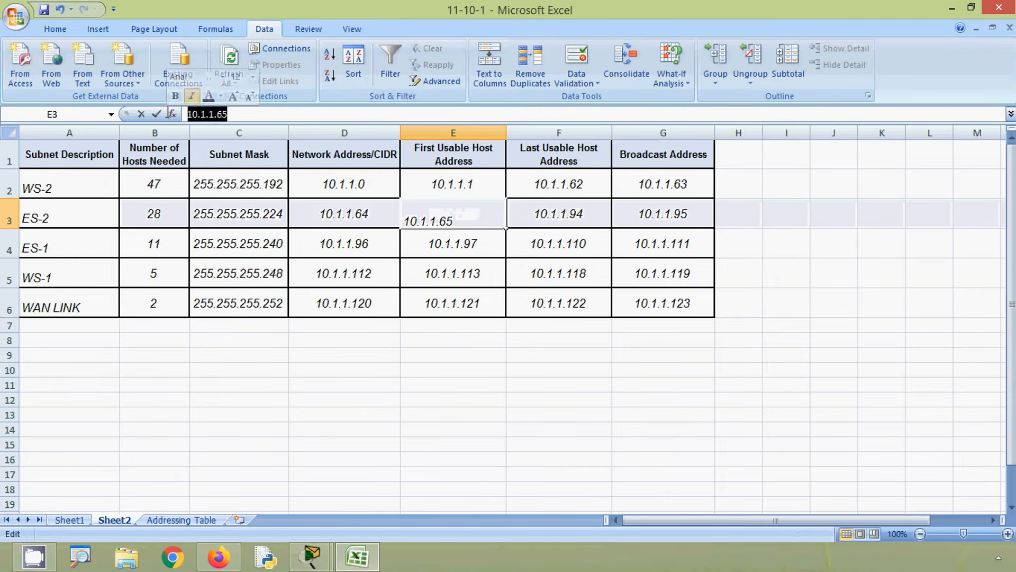
{"action": "left_click", "coordinate": [180, 520]}
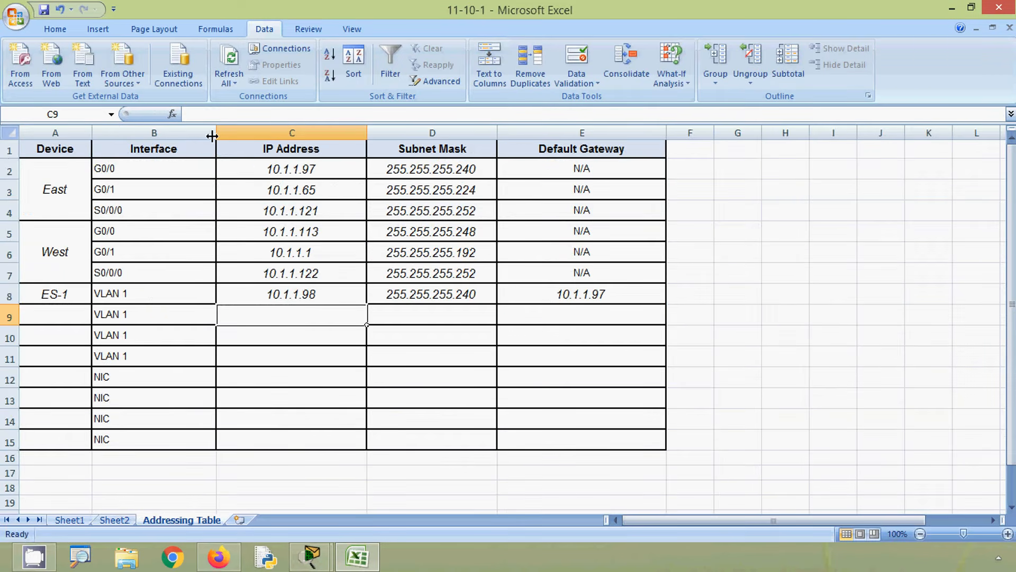
{"action": "left_click", "coordinate": [70, 315]}
{"action": "type", "text": "ES"}
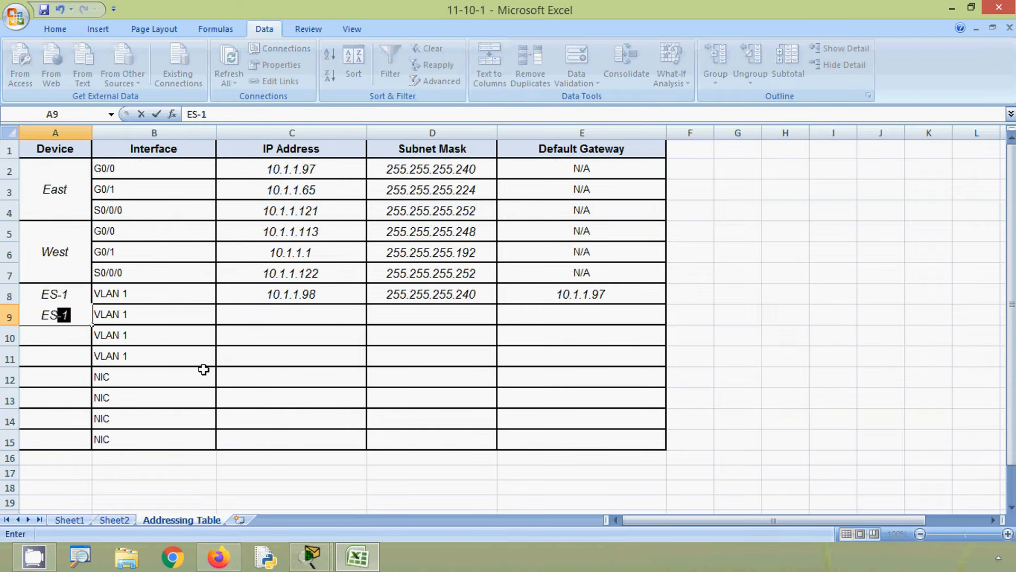
{"action": "type", "text": "-2"}
- Paste the copied address into cell C9 for ES-2 VLAN 1 and change it to the second usable address, 10.1.1.66
{"action": "left_click", "coordinate": [233, 314]}
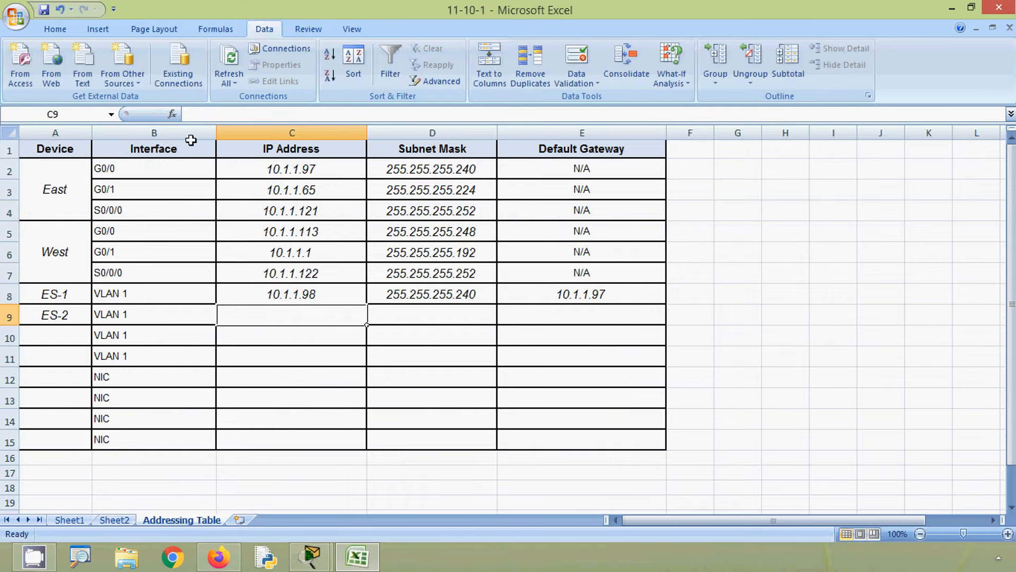
{"action": "left_click", "coordinate": [206, 113]}
{"action": "key", "text": "ctrl+v"}
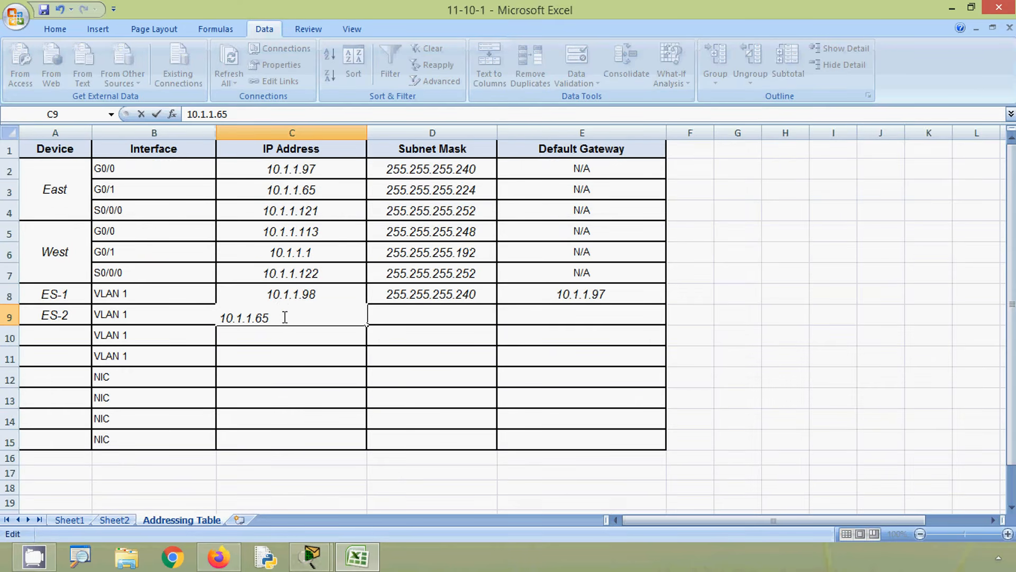
{"action": "left_click", "coordinate": [285, 317]}
{"action": "key", "text": "BackSpace"}
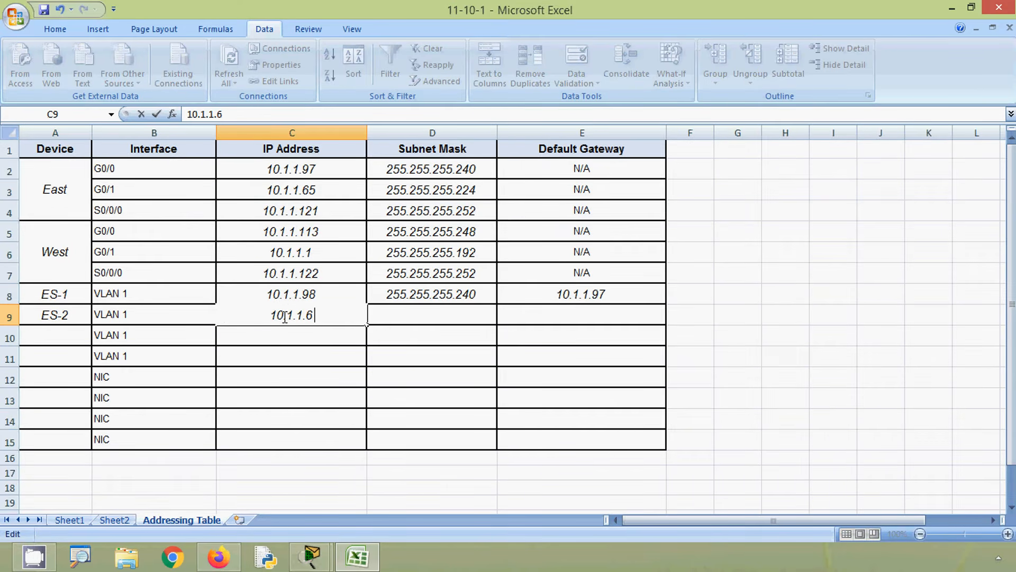
{"action": "type", "text": "6"}
{"action": "key", "text": "Tab"}
- Copy the ES-2 subnet mask 255.255.255.224 from Sheet2 into Addressing Table cell D9 for ES-2 VLAN 1
{"action": "left_click", "coordinate": [87, 519]}
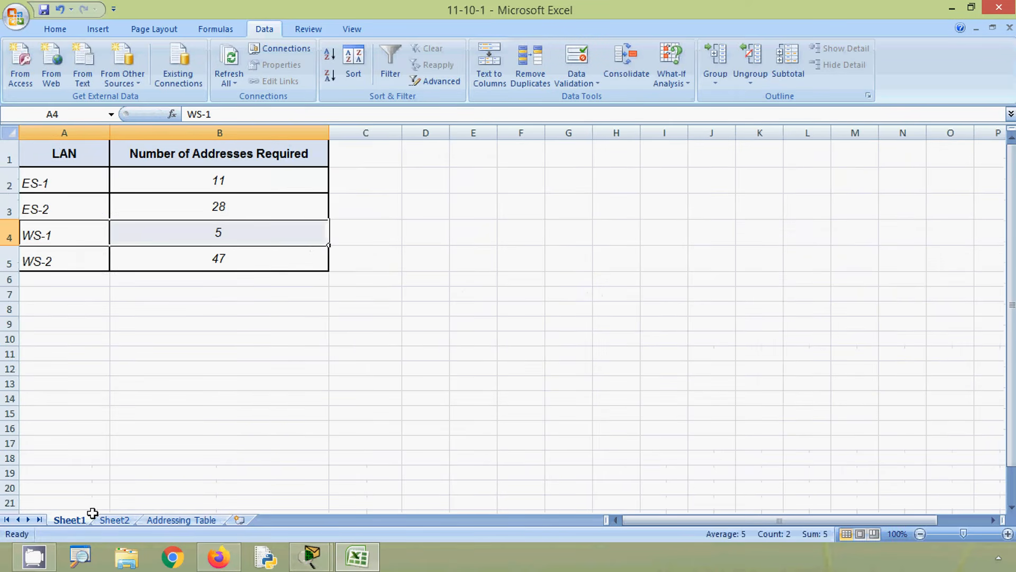
{"action": "left_click", "coordinate": [123, 521]}
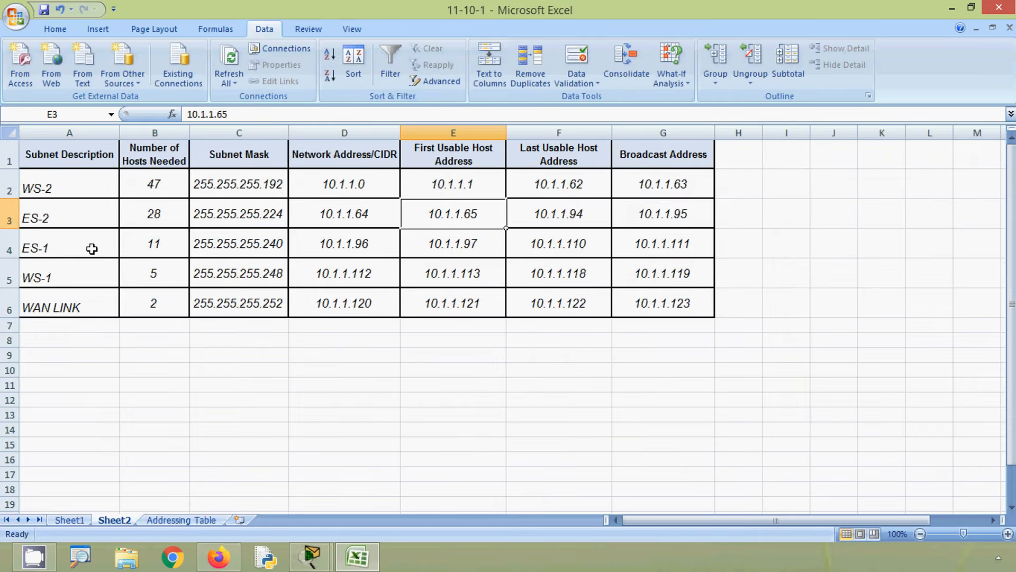
{"action": "left_click", "coordinate": [213, 214]}
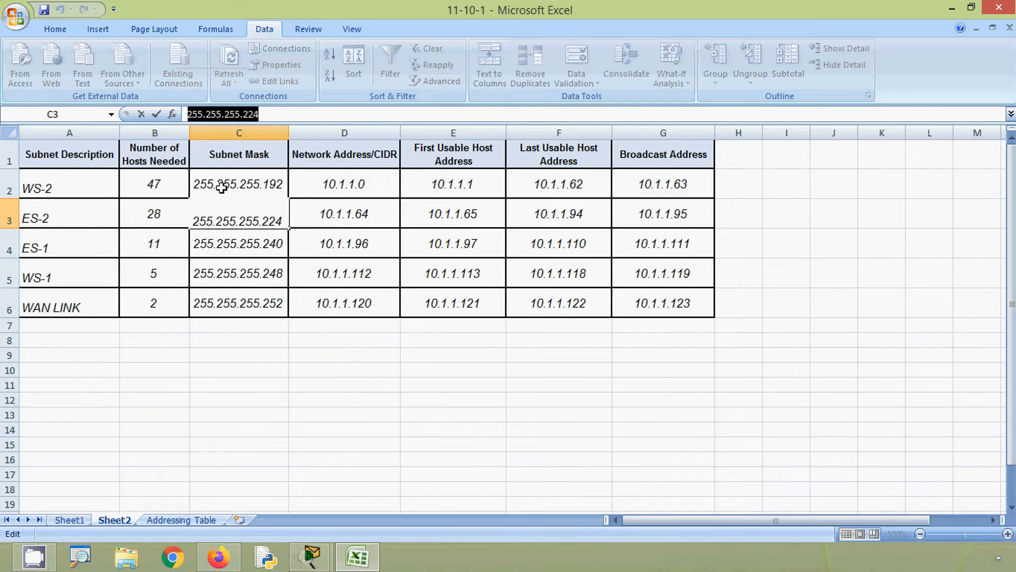
{"action": "left_click", "coordinate": [174, 520]}
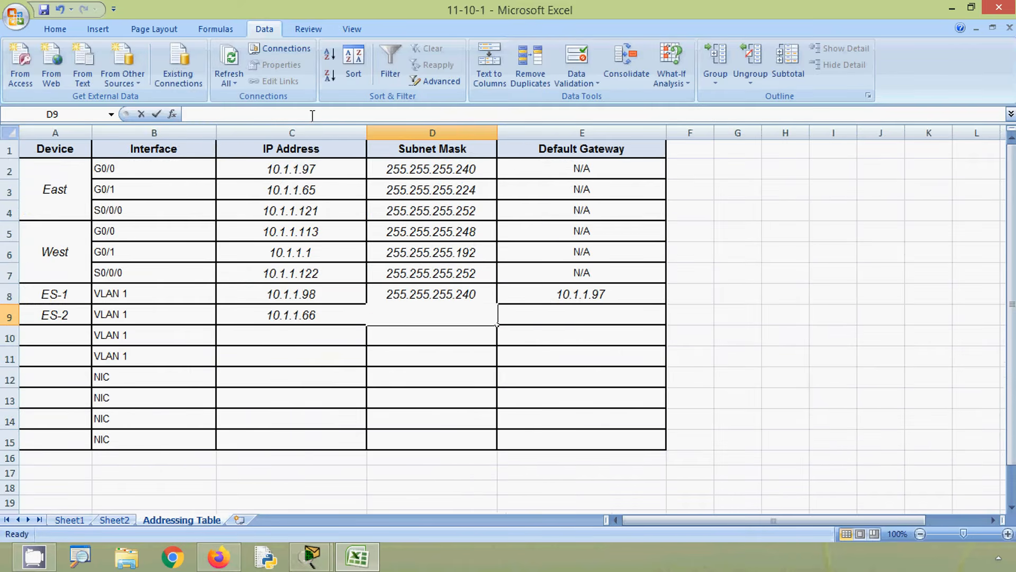
{"action": "type", "text": "255.255.255.224"}
- Copy the East G0/1 address 10.1.1.65 from cell C3 into cell E9 as the ES-2 default gateway
{"action": "left_click", "coordinate": [554, 316]}
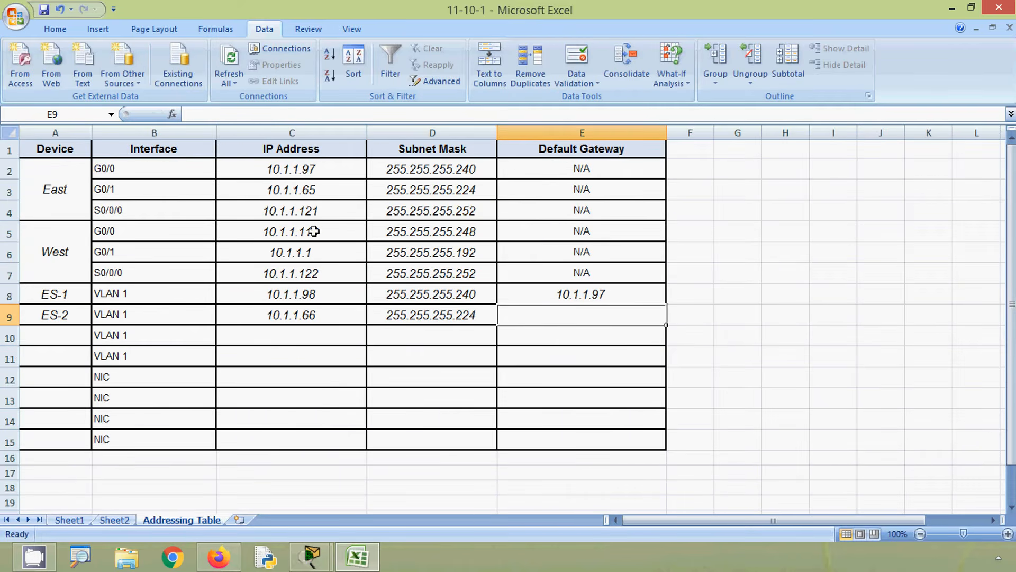
{"action": "left_click", "coordinate": [291, 199]}
{"action": "left_click_drag", "start_coordinate": [245, 114], "coordinate": [185, 114]}
{"action": "key", "text": "ctrl+c"}
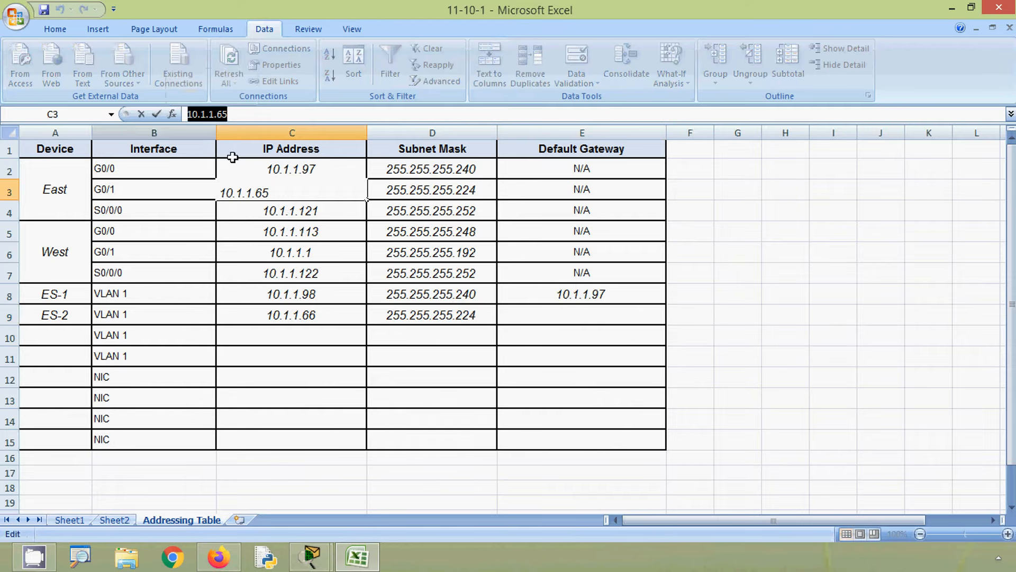
{"action": "left_click", "coordinate": [504, 311]}
{"action": "left_click", "coordinate": [234, 119]}
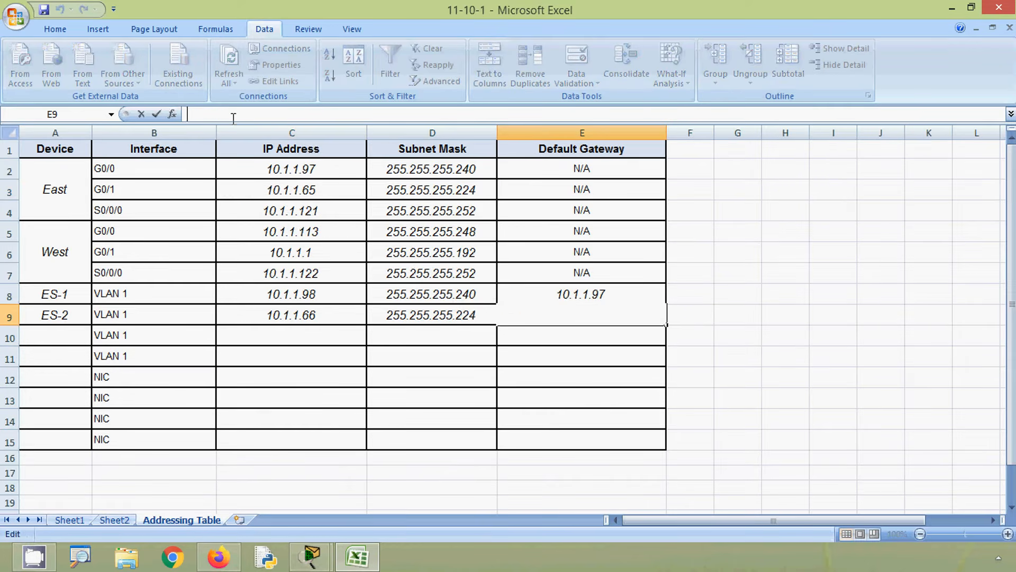
{"action": "key", "text": "ctrl+v"}
{"action": "left_click", "coordinate": [237, 332]}
- Check the topology in Packet Tracer for the third switch and enter WS-1 as the device in Addressing Table cell A10
{"action": "key", "text": "alt+Tab"}
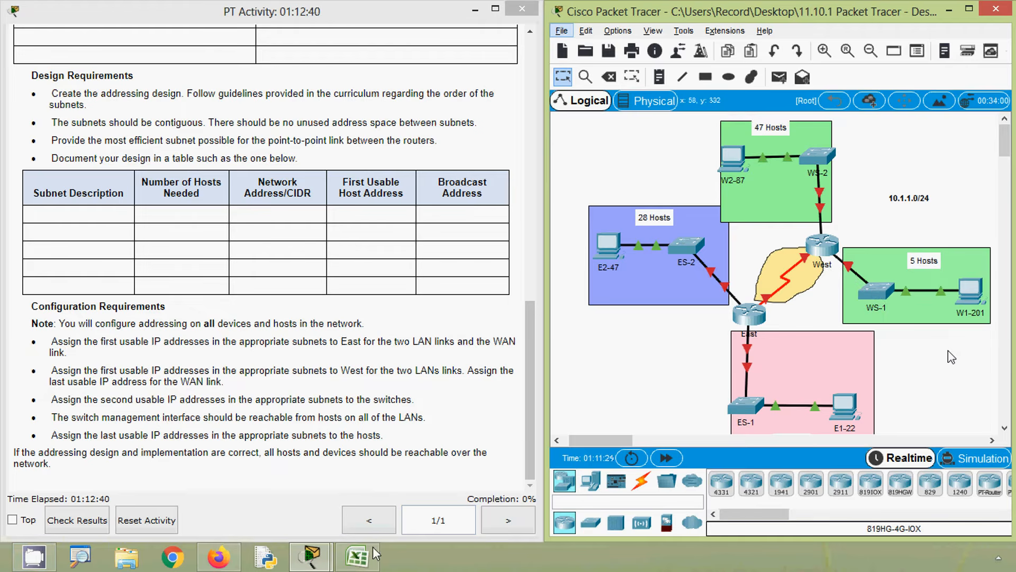
{"action": "left_click", "coordinate": [363, 560]}
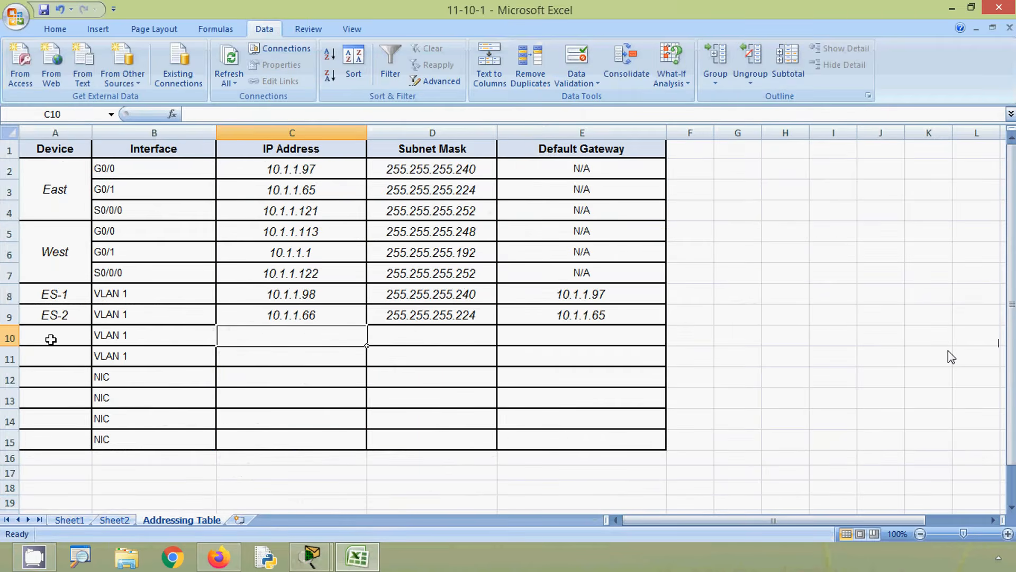
{"action": "left_click", "coordinate": [51, 340]}
{"action": "type", "text": "WS-1"}
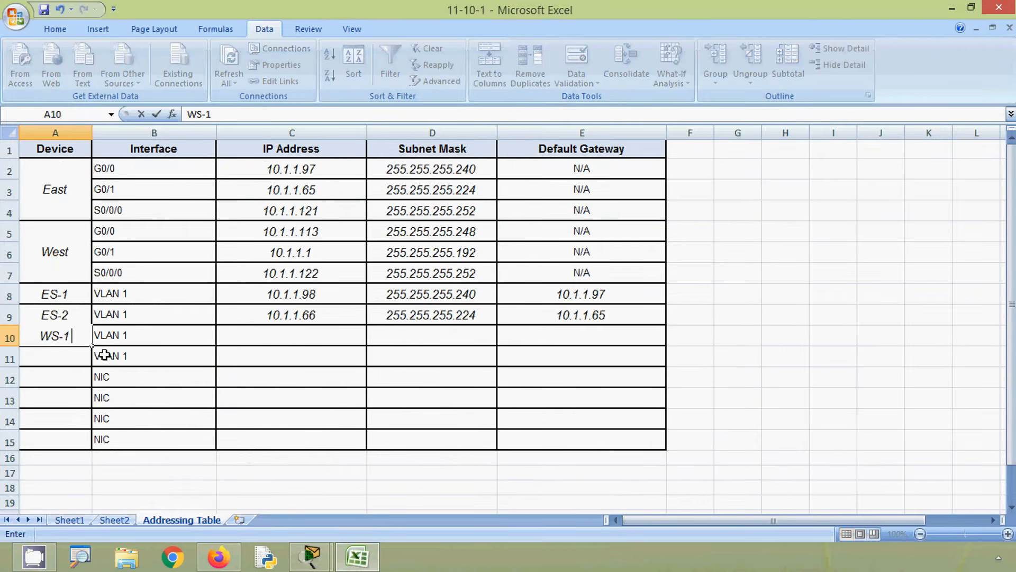
- Copy the WS-1 first usable address 10.1.1.113 from Sheet2 into cell C10 and change it to the second usable address, 10.1.1.114
{"action": "left_click", "coordinate": [243, 334]}
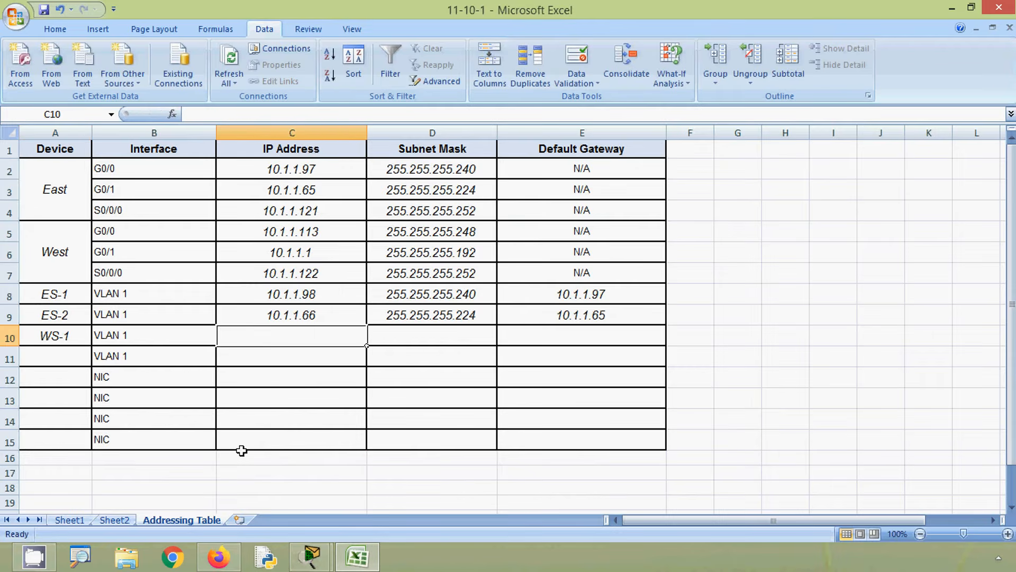
{"action": "left_click", "coordinate": [124, 520]}
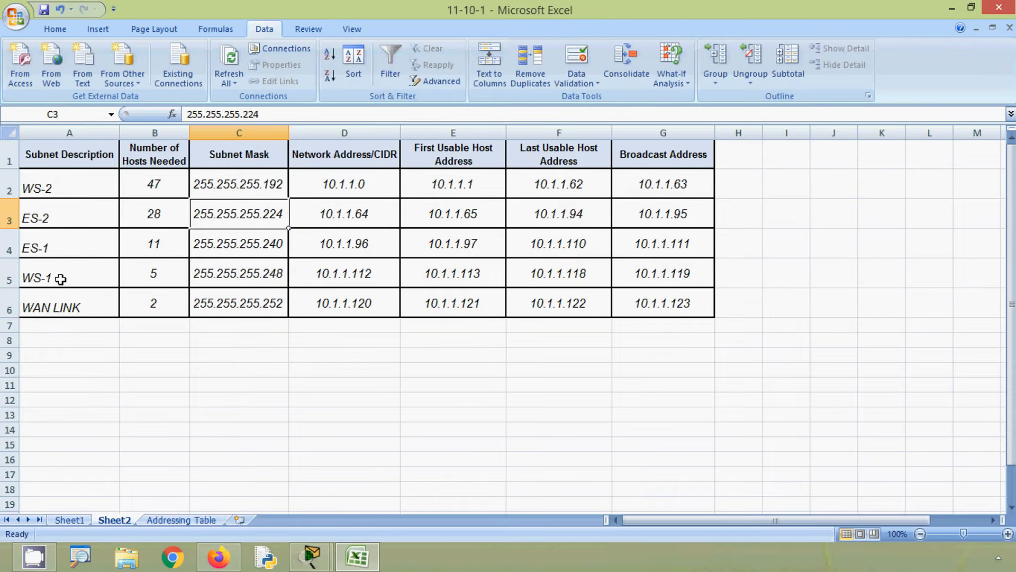
{"action": "left_click", "coordinate": [12, 276]}
{"action": "left_click", "coordinate": [427, 277]}
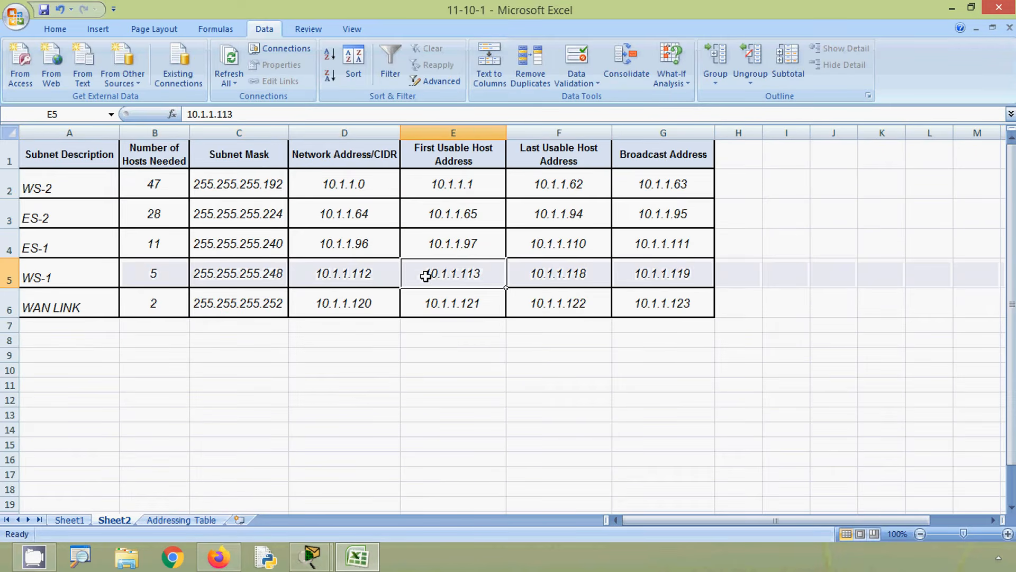
{"action": "left_click_drag", "start_coordinate": [238, 115], "coordinate": [173, 114]}
{"action": "key", "text": "ctrl+c"}
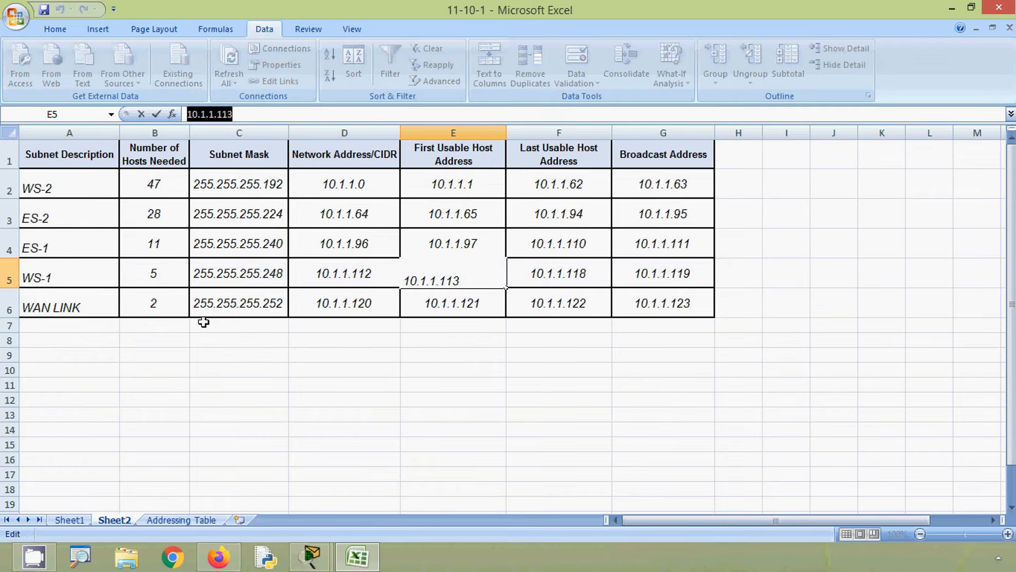
{"action": "left_click", "coordinate": [183, 520]}
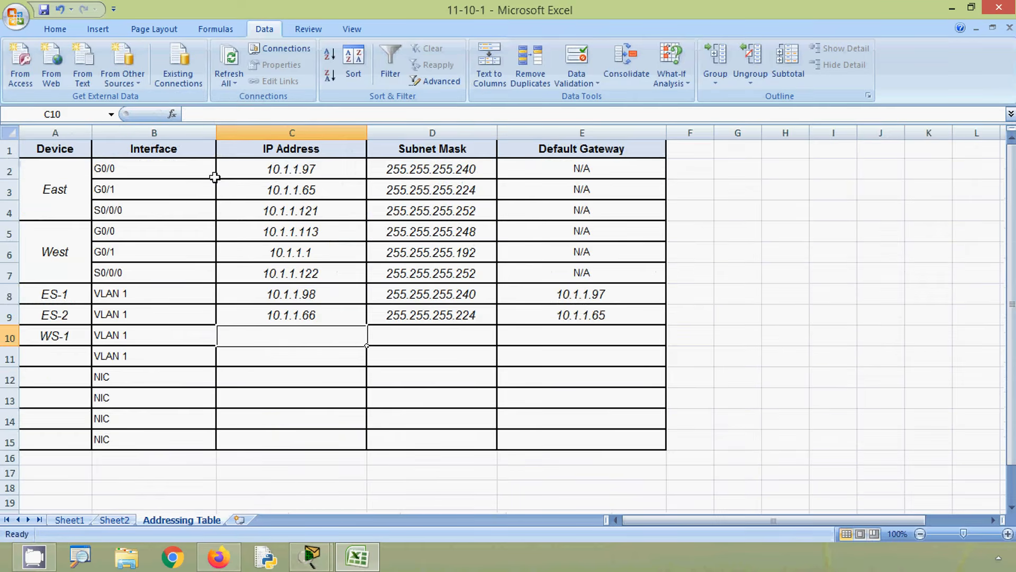
{"action": "left_click", "coordinate": [222, 113]}
{"action": "key", "text": "ctrl+v"}
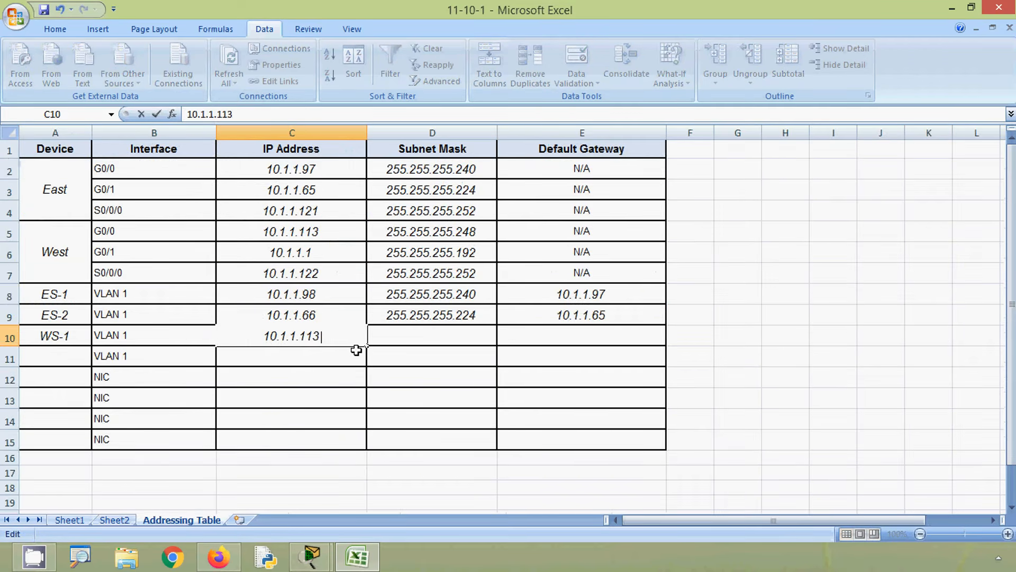
{"action": "key", "text": "BackSpace"}
{"action": "type", "text": "4"}
- Copy the WS-1 subnet mask 255.255.255.248 from Sheet2 into Addressing Table cell D10 for WS-1 VLAN 1
{"action": "left_click", "coordinate": [386, 337]}
{"action": "left_click", "coordinate": [114, 520]}
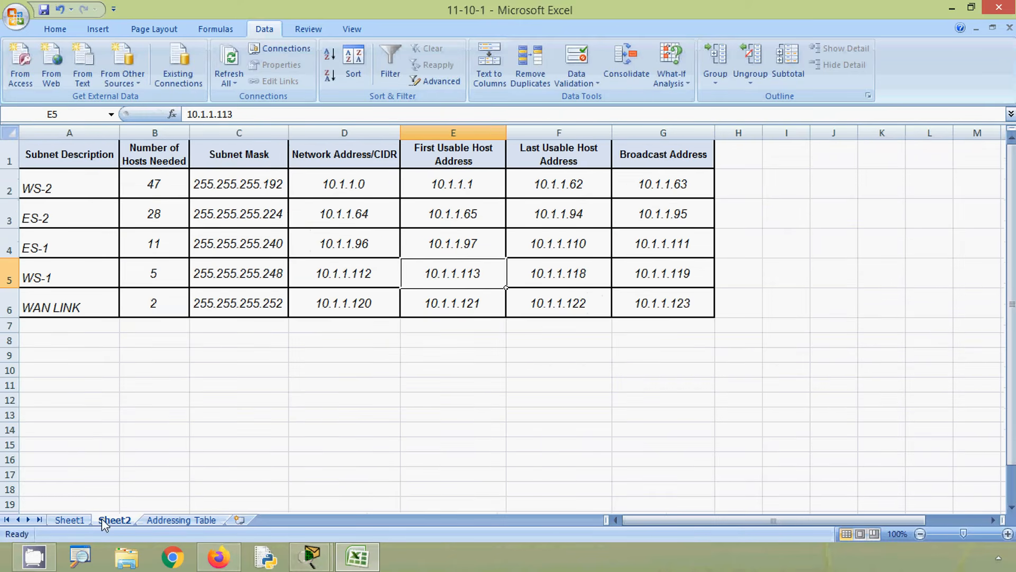
{"action": "left_click", "coordinate": [235, 273]}
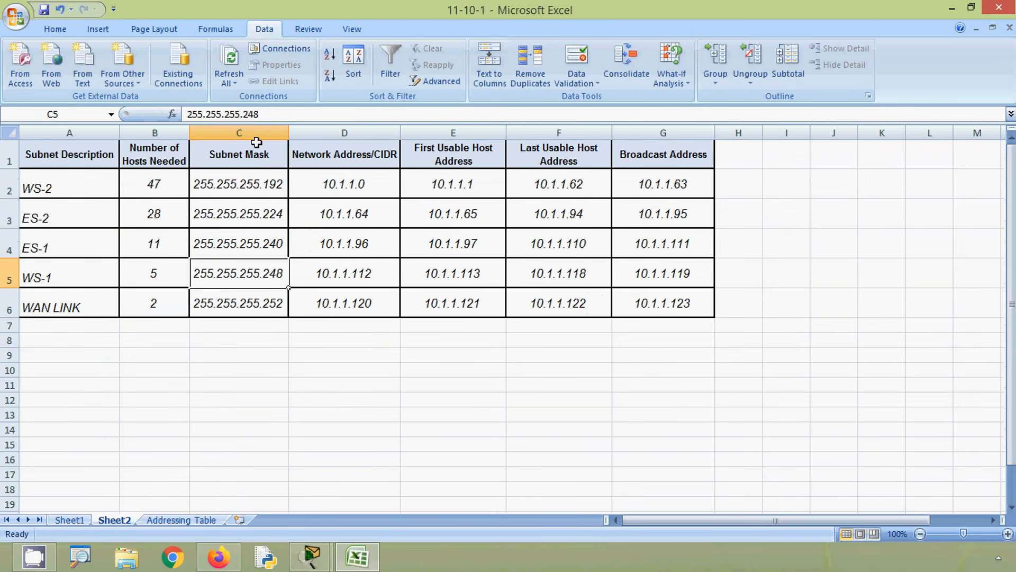
{"action": "left_click_drag", "start_coordinate": [267, 114], "coordinate": [179, 108]}
{"action": "key", "text": "ctrl+c"}
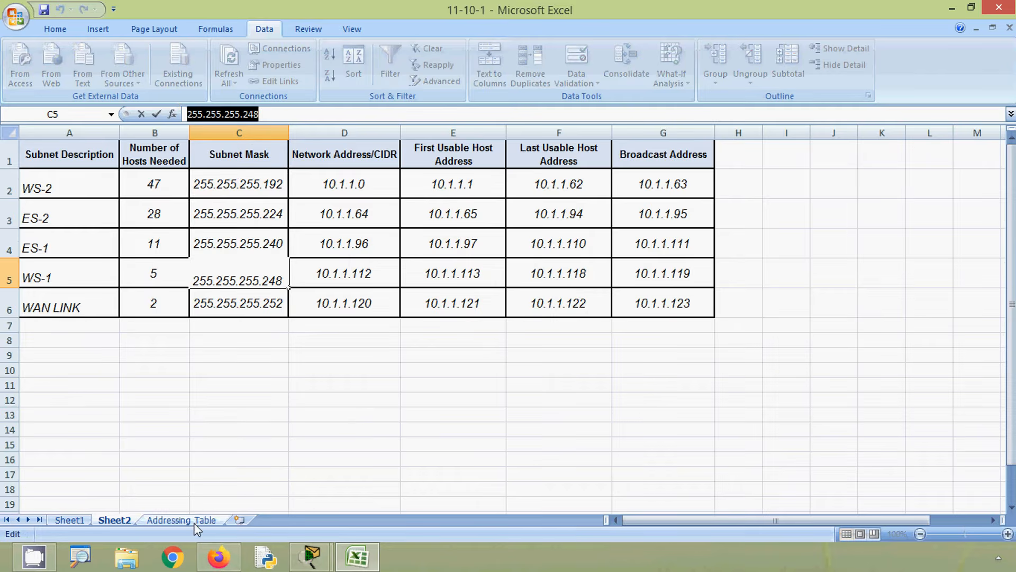
{"action": "left_click", "coordinate": [181, 520]}
{"action": "key", "text": "ctrl+v"}
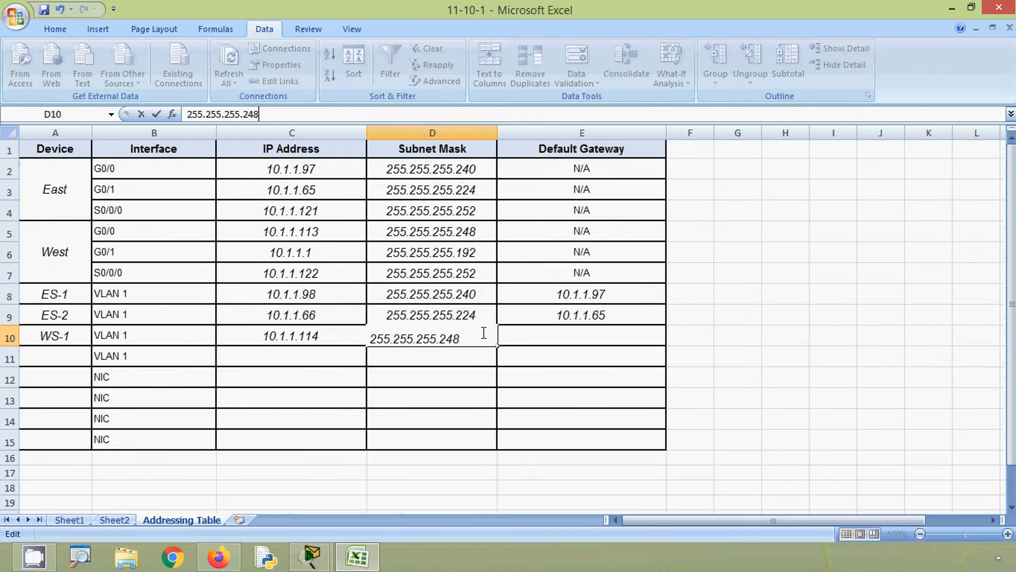
- Copy the West G0/0 address 10.1.1.113 from cell C5 into cell E10 as the WS-1 default gateway
{"action": "left_click", "coordinate": [513, 333]}
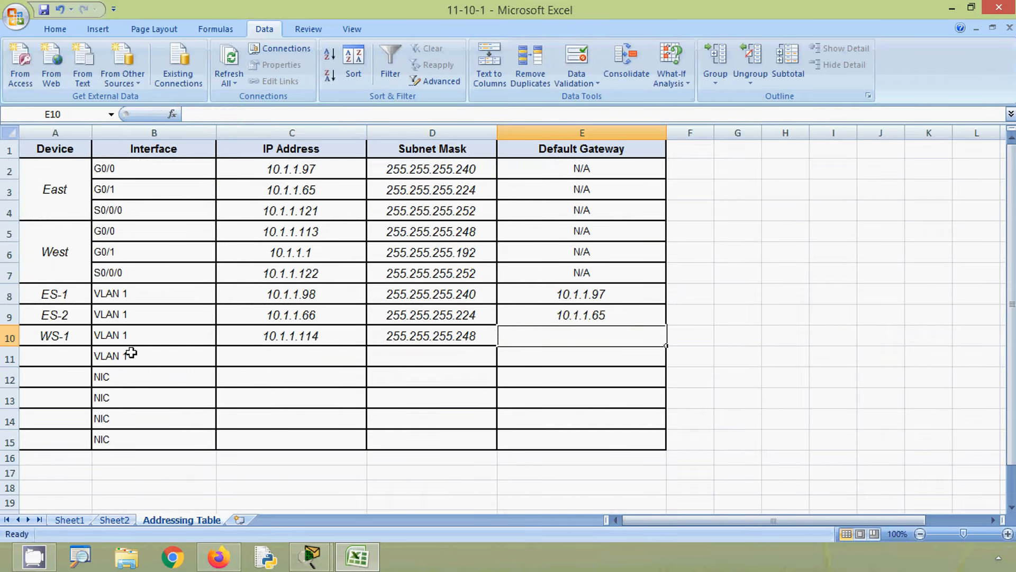
{"action": "left_click", "coordinate": [132, 231]}
{"action": "left_click", "coordinate": [74, 260]}
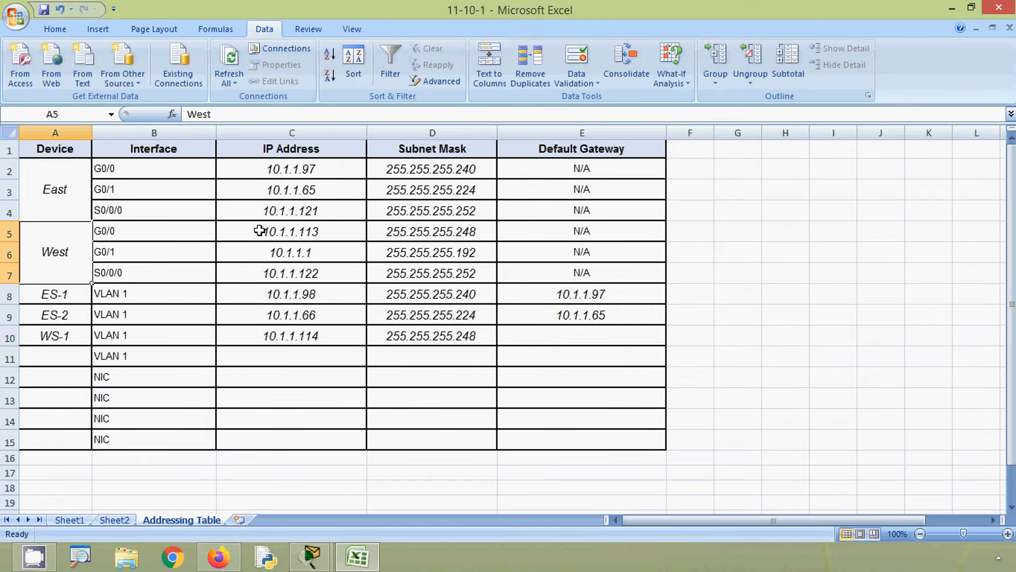
{"action": "left_click", "coordinate": [260, 231]}
{"action": "left_click", "coordinate": [246, 114]}
{"action": "left_click_drag", "start_coordinate": [246, 114], "coordinate": [168, 113]}
{"action": "key", "text": "ctrl+c"}
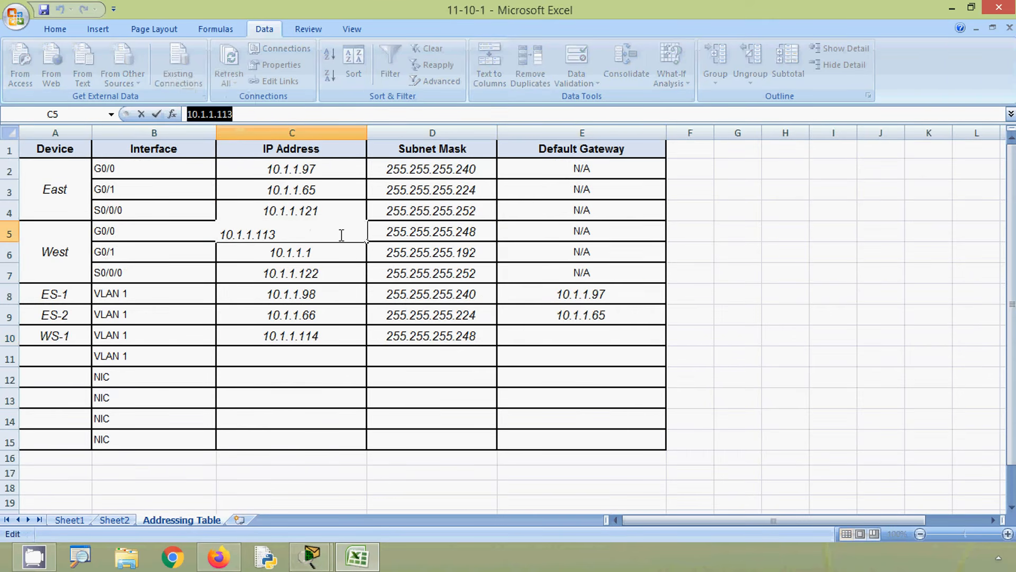
{"action": "left_click", "coordinate": [540, 337]}
{"action": "key", "text": "ctrl+v"}
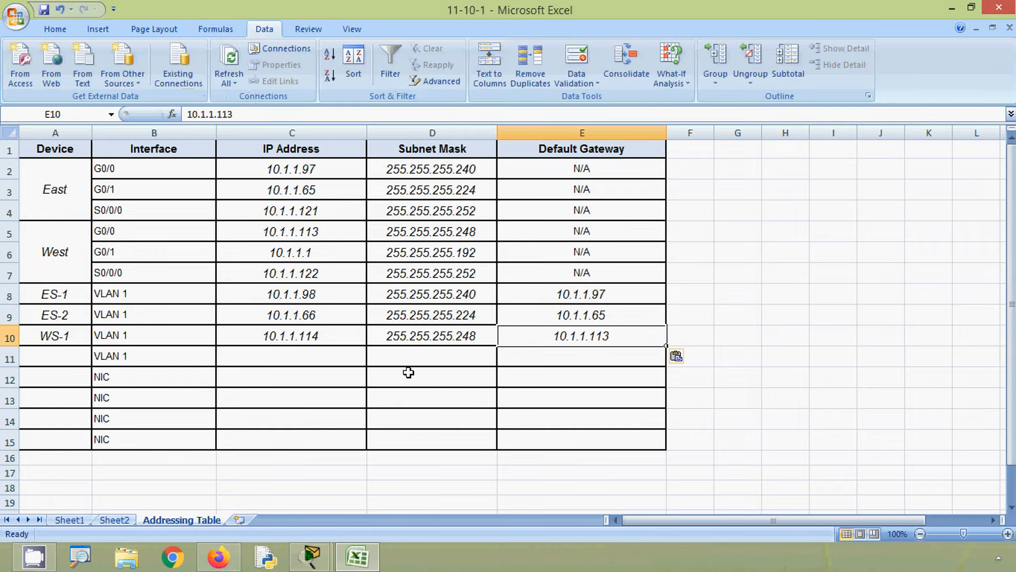
- Check the Packet Tracer topology for the remaining switch, and copy the WS-2 first usable address from Sheet2 into cell C11, changing it to 10.1.1.2
{"action": "left_click", "coordinate": [221, 362]}
{"action": "left_click", "coordinate": [955, 10]}
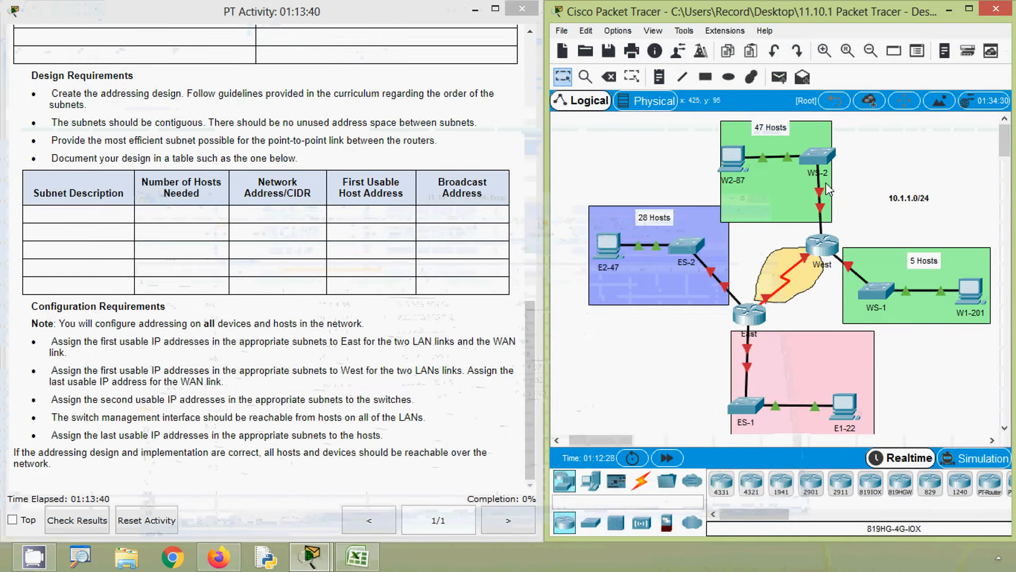
{"action": "left_click", "coordinate": [354, 556]}
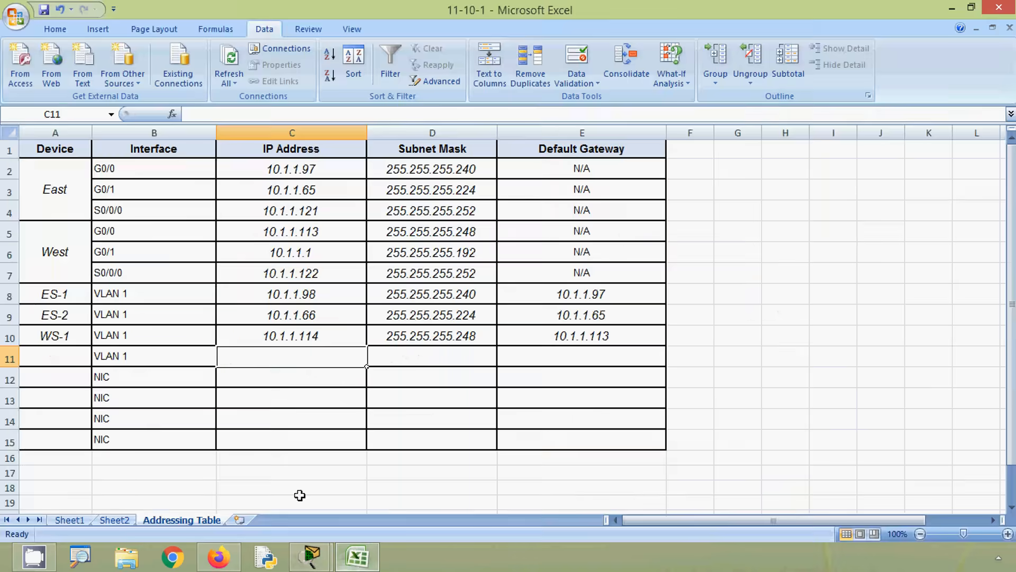
{"action": "left_click", "coordinate": [123, 521]}
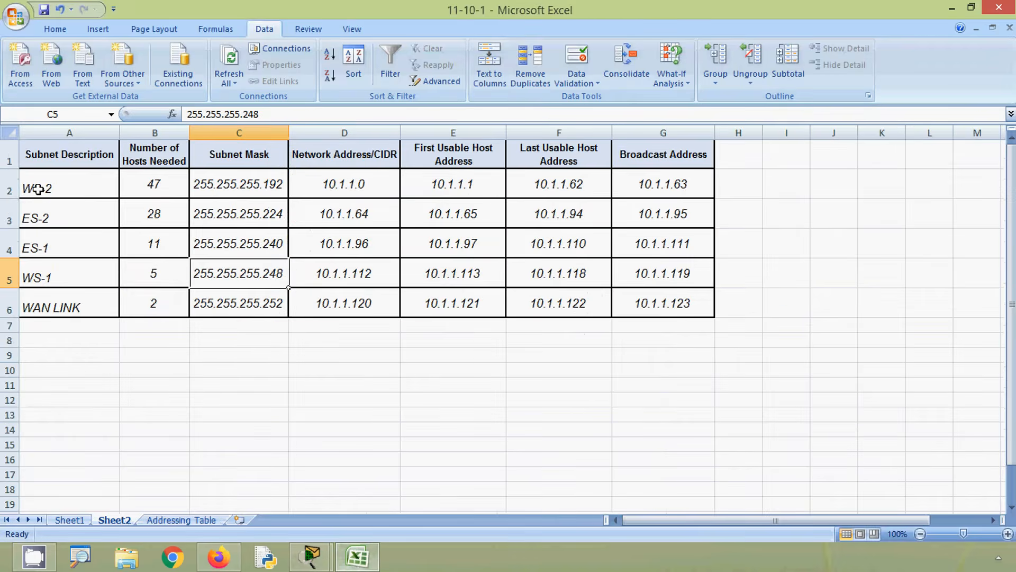
{"action": "left_click", "coordinate": [9, 189]}
{"action": "left_click", "coordinate": [430, 188]}
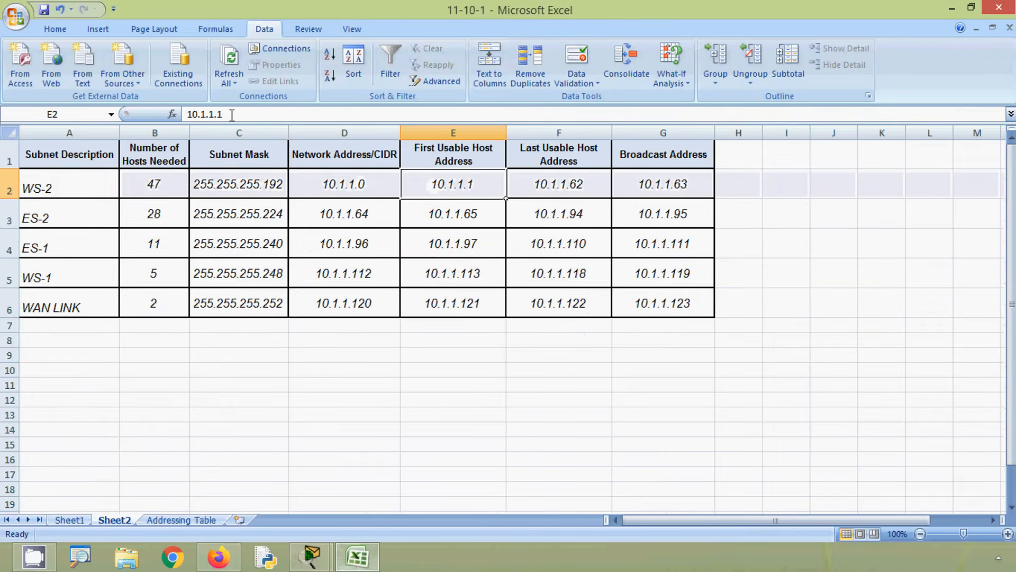
{"action": "left_click_drag", "start_coordinate": [232, 114], "coordinate": [186, 114]}
{"action": "key", "text": "ctrl+c"}
{"action": "left_click", "coordinate": [171, 520]}
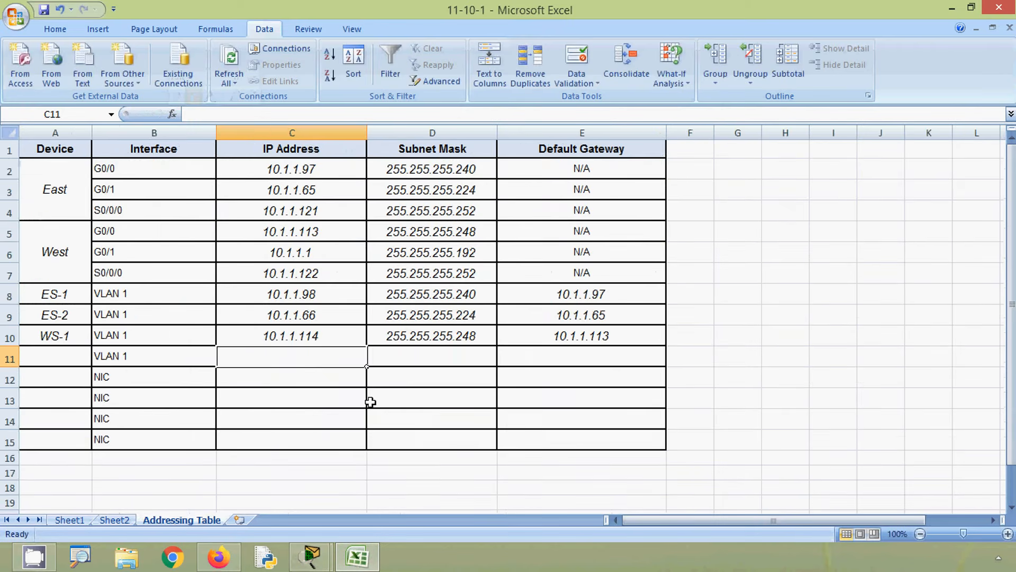
{"action": "key", "text": "F2"}
{"action": "key", "text": "ctrl+v"}
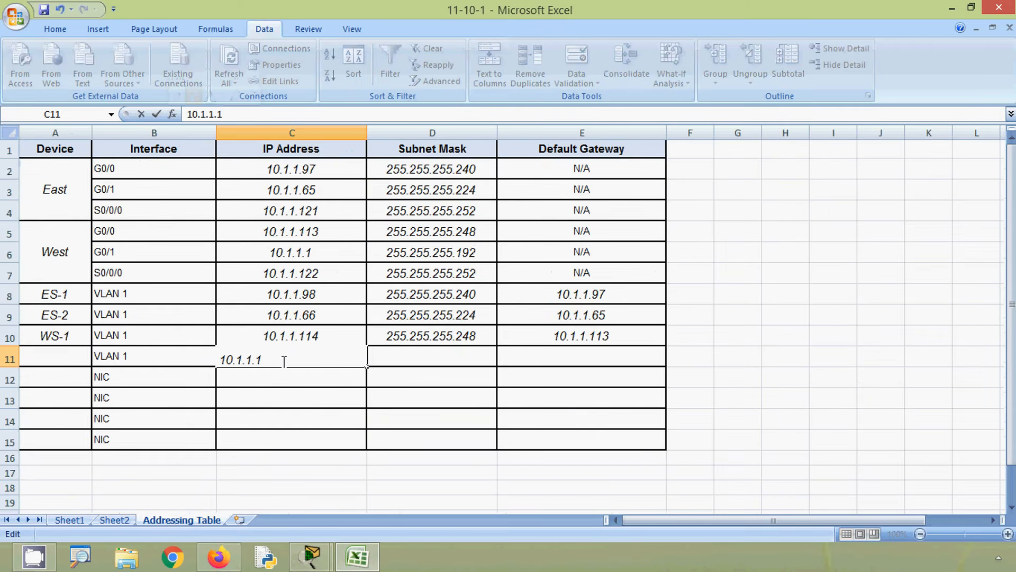
{"action": "key", "text": "BackSpace"}
{"action": "type", "text": "2"}
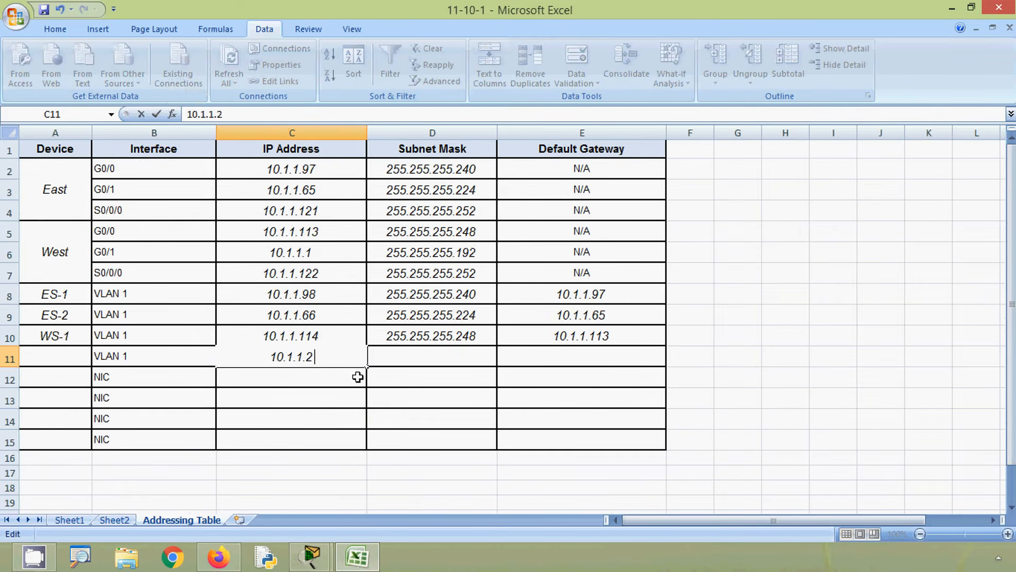
- Copy the WS-2 subnet mask 255.255.255.192 from Sheet2 into Addressing Table cell D11
{"action": "left_click", "coordinate": [394, 357]}
{"action": "left_click", "coordinate": [115, 520]}
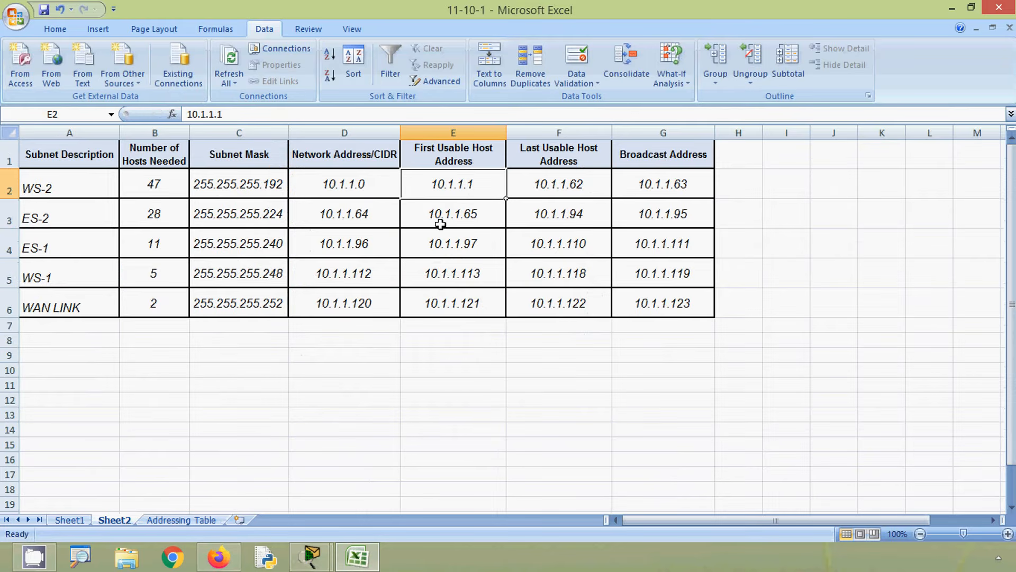
{"action": "left_click", "coordinate": [252, 181]}
{"action": "left_click_drag", "start_coordinate": [259, 113], "coordinate": [188, 113]}
{"action": "key", "text": "ctrl+c"}
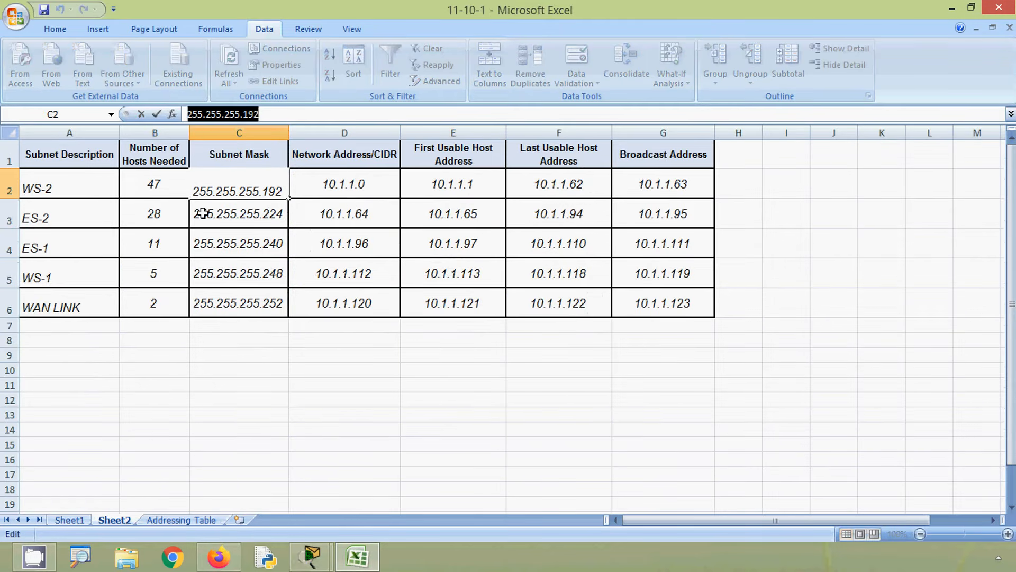
{"action": "left_click", "coordinate": [195, 520]}
{"action": "left_click", "coordinate": [236, 114]}
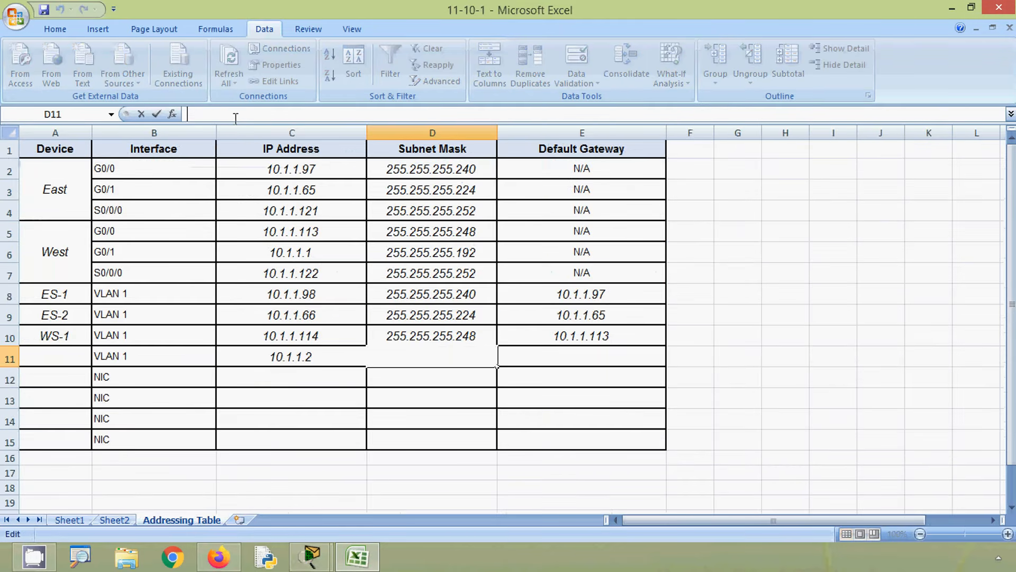
{"action": "key", "text": "ctrl+v"}
- Copy the West G0/1 address 10.1.1.1 from cell C6 into cell E11 as the default gateway
{"action": "left_click", "coordinate": [538, 361]}
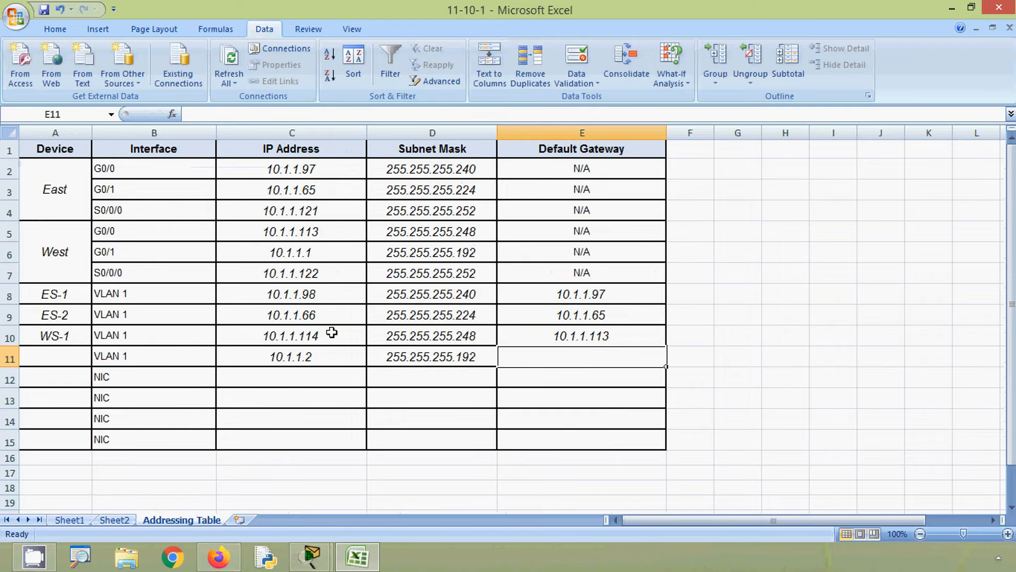
{"action": "left_click", "coordinate": [258, 255]}
{"action": "left_click_drag", "start_coordinate": [225, 114], "coordinate": [180, 125]}
{"action": "key", "text": "ctrl+c"}
{"action": "left_click", "coordinate": [570, 362]}
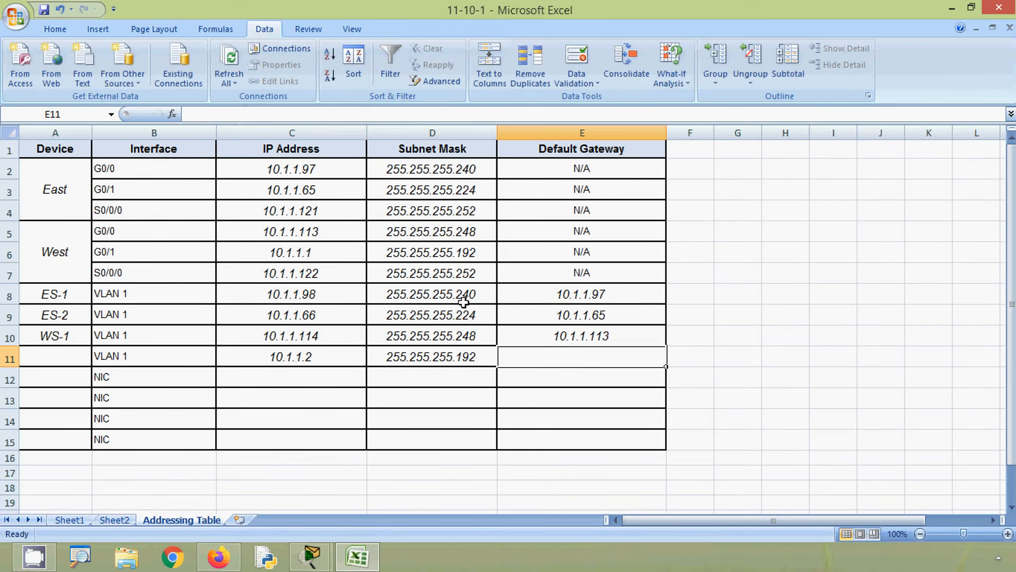
{"action": "left_click", "coordinate": [226, 116]}
{"action": "key", "text": "ctrl+v"}
- Enter WS-2 as the device name in Addressing Table cell A11
{"action": "left_click", "coordinate": [79, 375]}
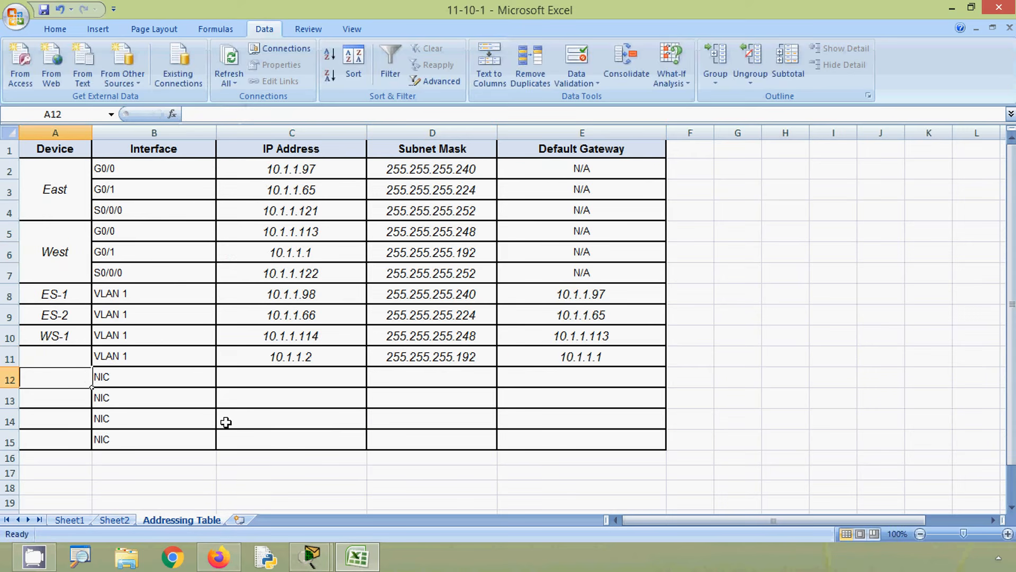
{"action": "key", "text": "Up"}
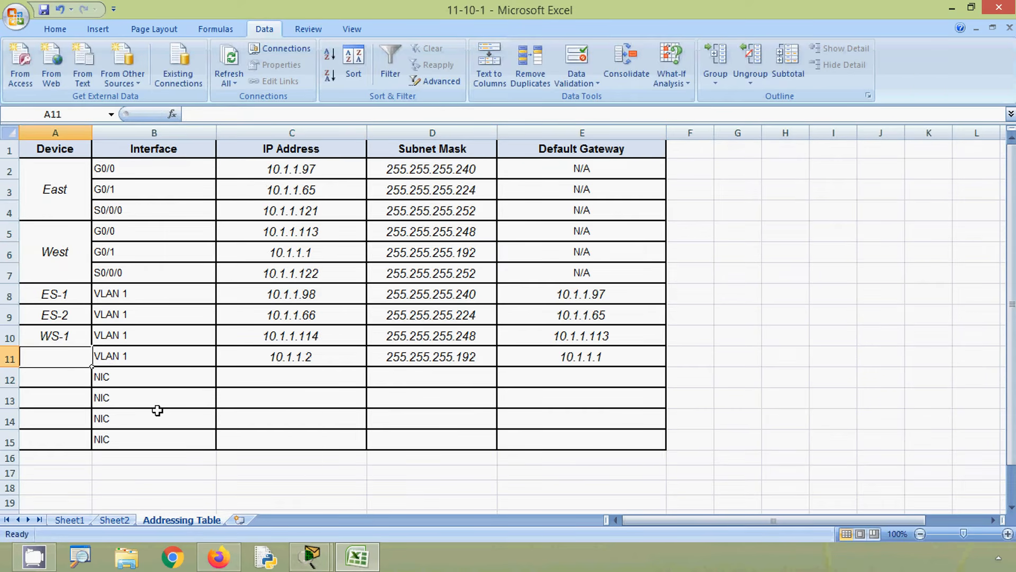
{"action": "type", "text": "WS"}
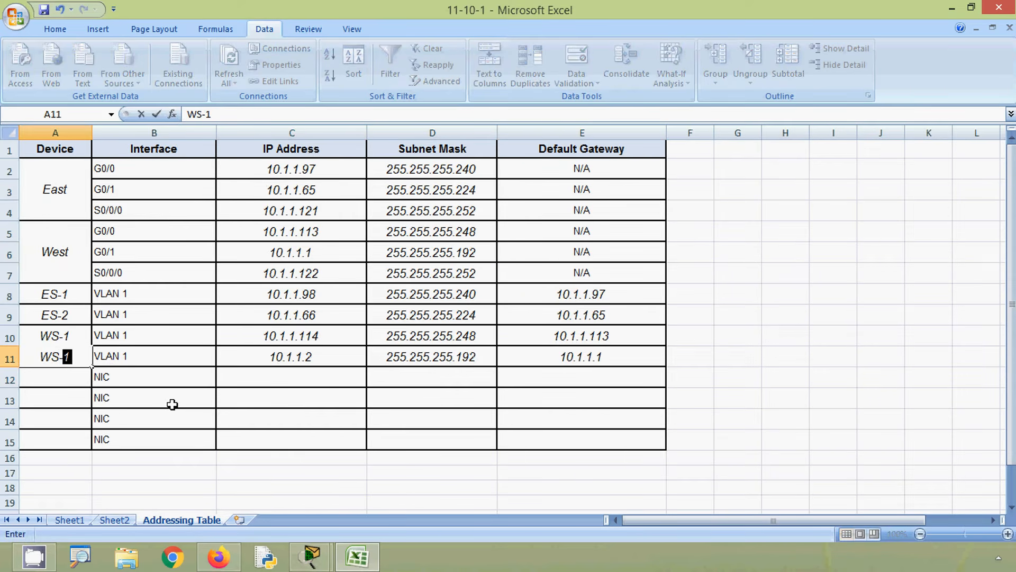
{"action": "type", "text": "-2"}
{"action": "left_click", "coordinate": [266, 361]}
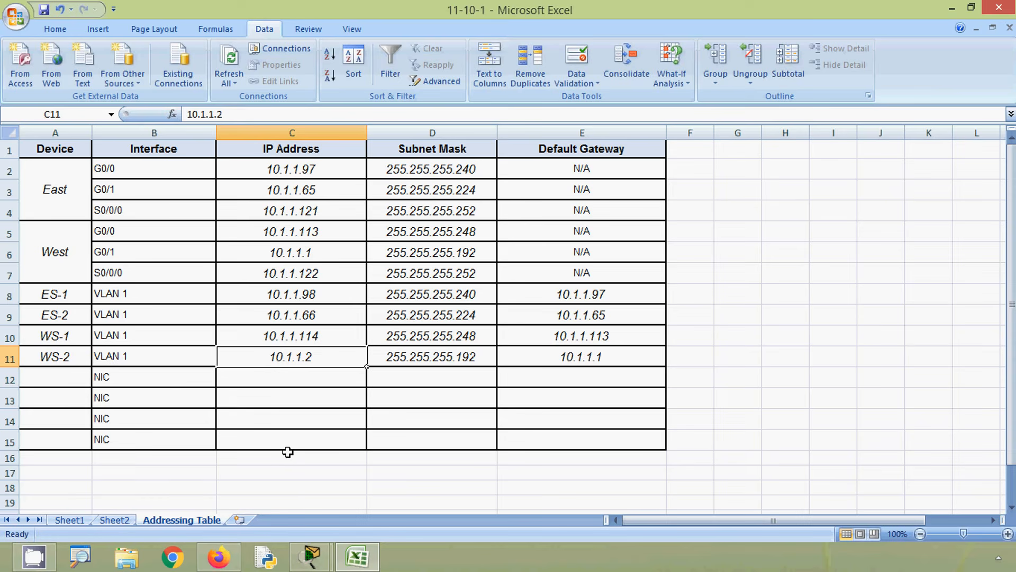
- Check the hosts in the Packet Tracer topology and enter E1-22 as the first host in Addressing Table cell A12
{"action": "left_click", "coordinate": [347, 555]}
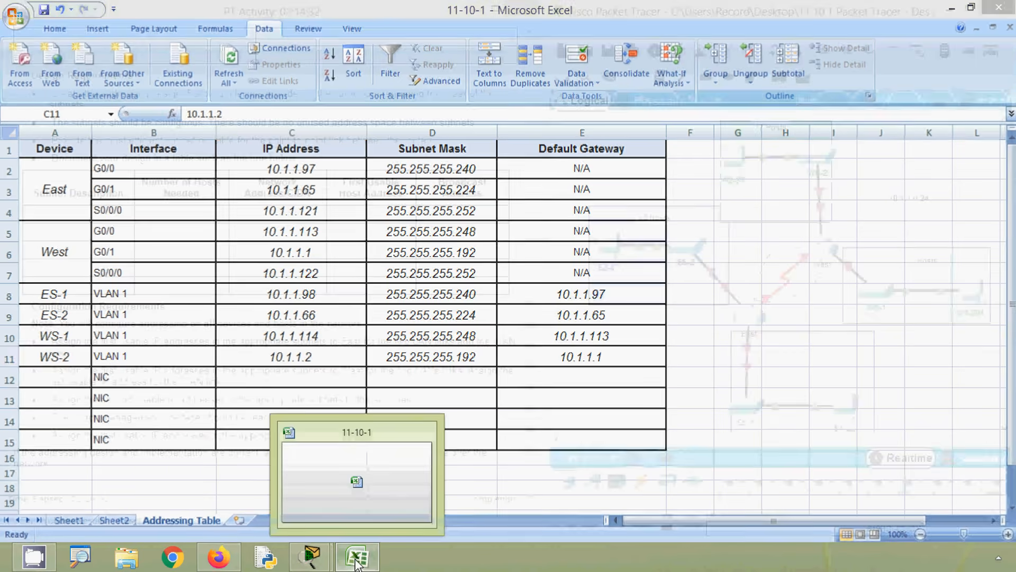
{"action": "left_click", "coordinate": [180, 437]}
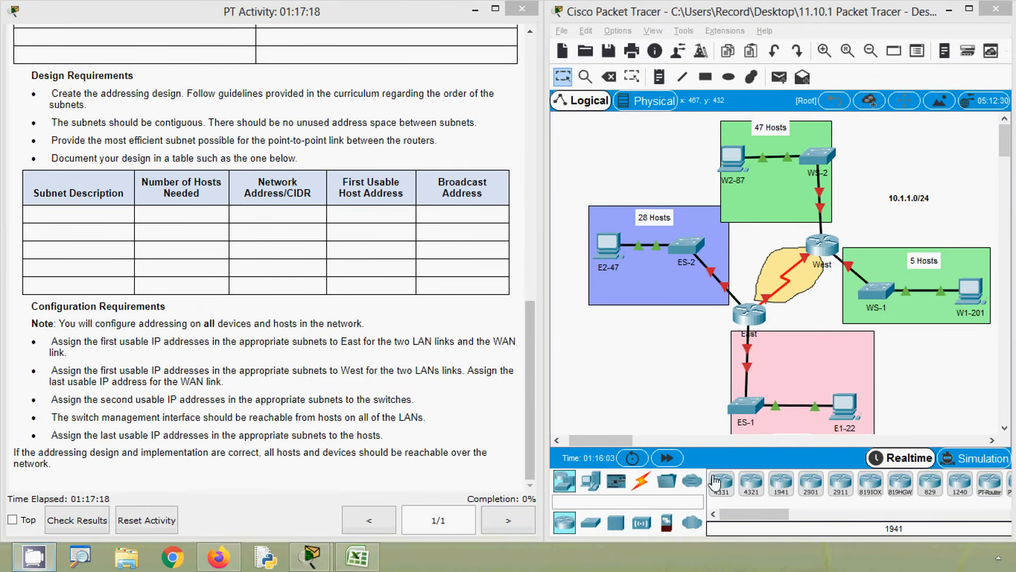
{"action": "left_click", "coordinate": [676, 393]}
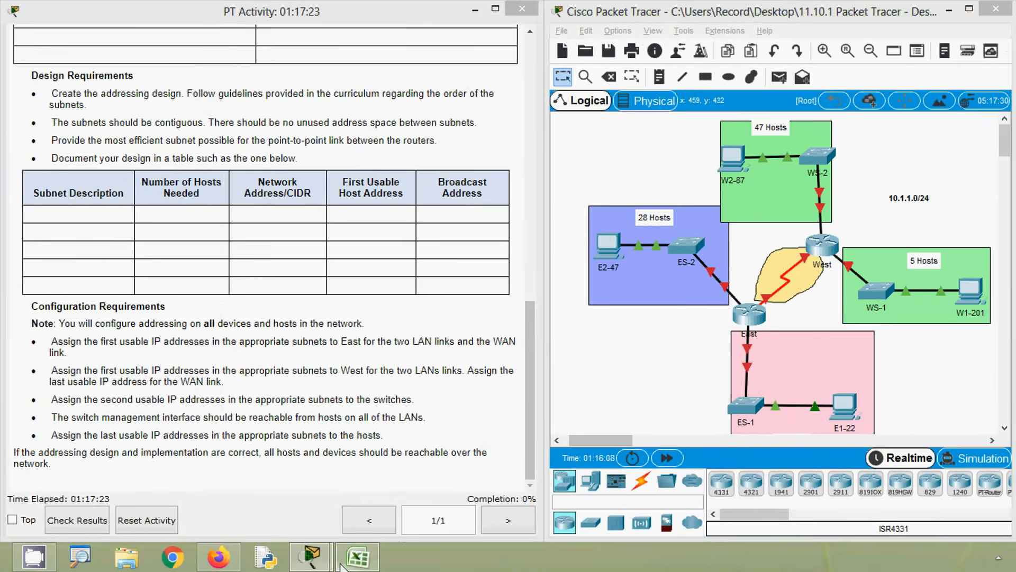
{"action": "left_click", "coordinate": [357, 557]}
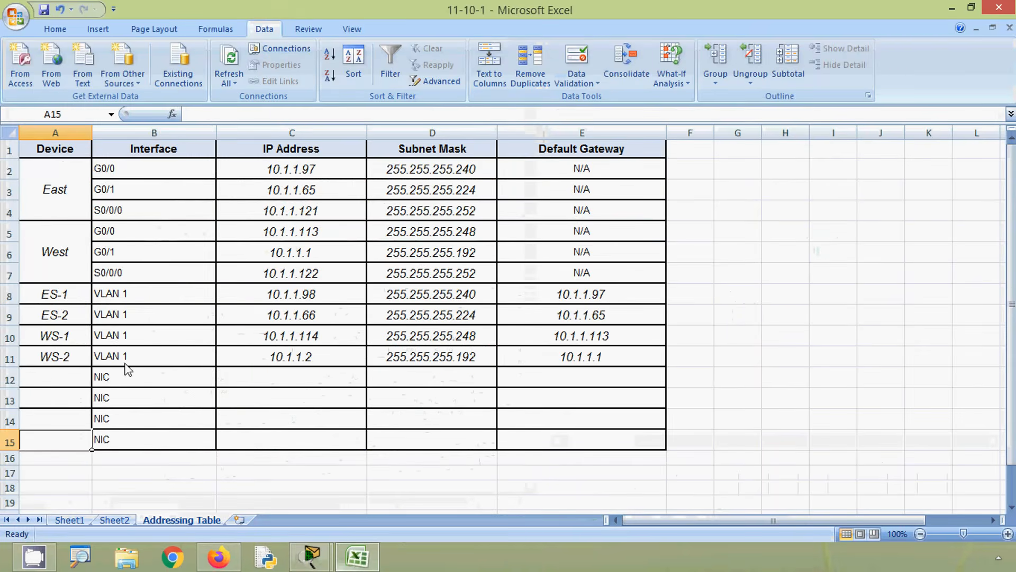
{"action": "left_click", "coordinate": [62, 380]}
{"action": "type", "text": "E"}
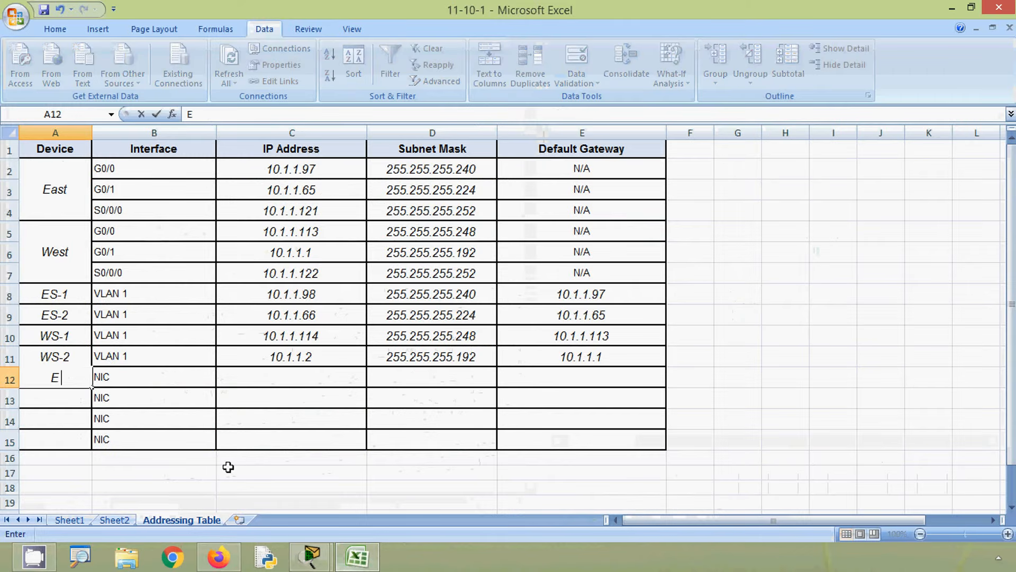
{"action": "type", "text": "1-22"}
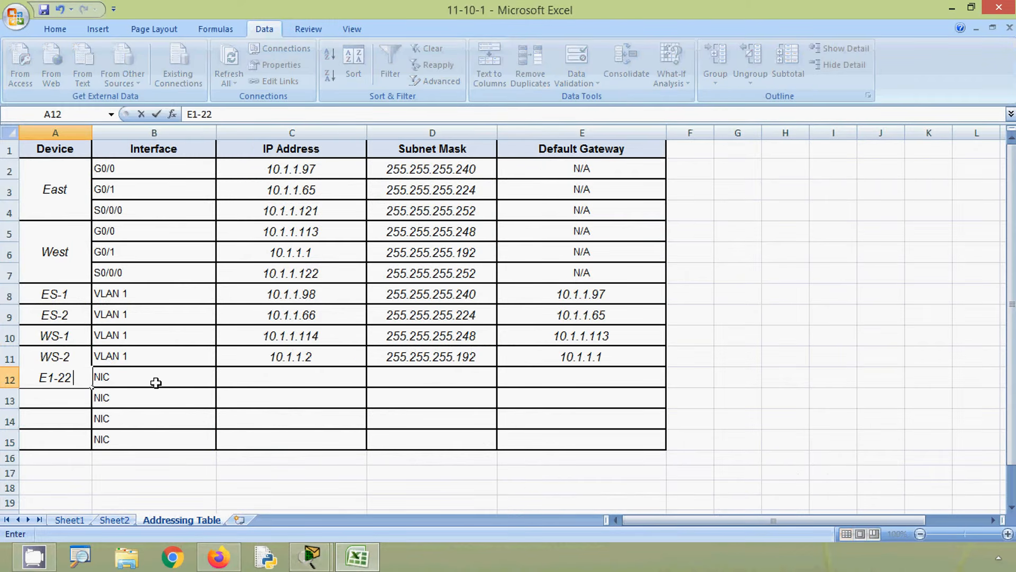
{"action": "left_click", "coordinate": [156, 381]}
- Copy the ES-1 last usable host address 10.1.1.110 from Sheet2 into Addressing Table cell C12
{"action": "left_click", "coordinate": [266, 383]}
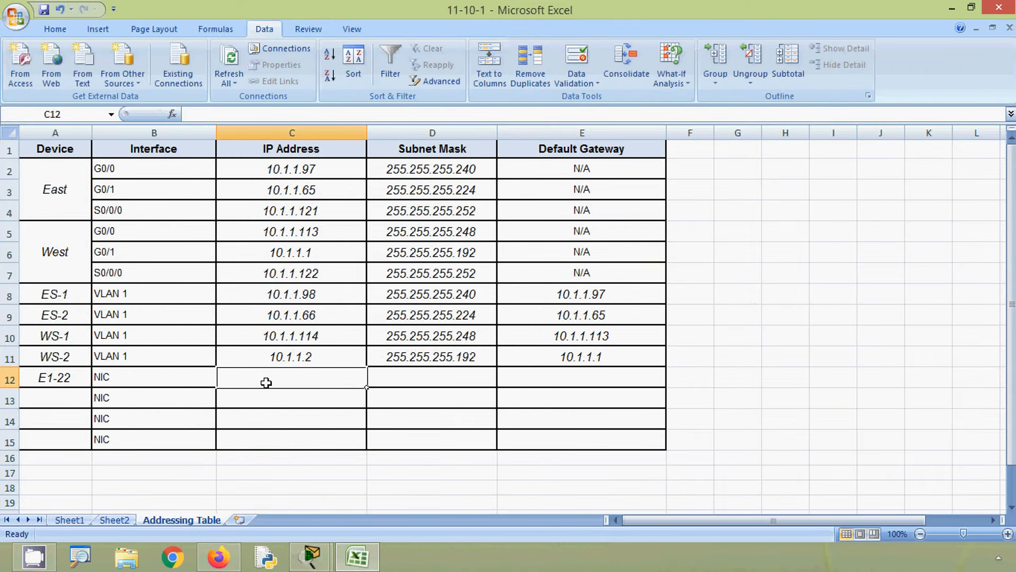
{"action": "left_click", "coordinate": [117, 519]}
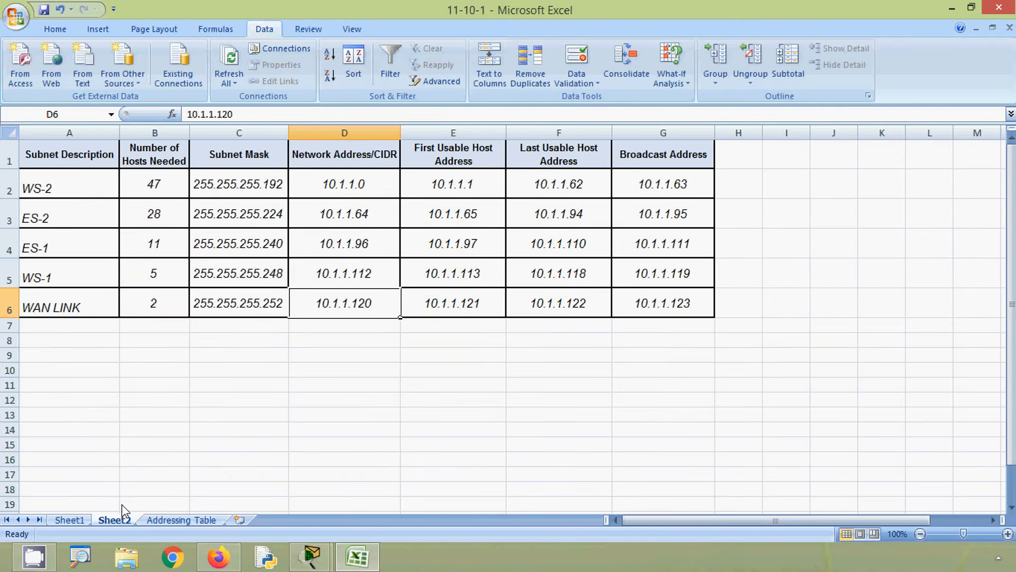
{"action": "left_click", "coordinate": [9, 246]}
{"action": "left_click", "coordinate": [535, 249]}
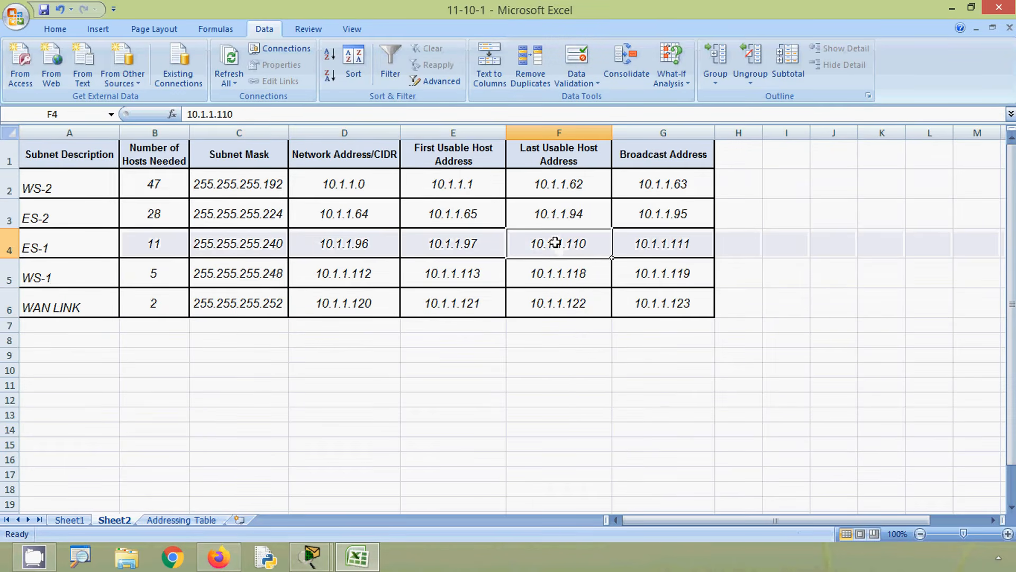
{"action": "left_click", "coordinate": [234, 114]}
{"action": "left_click_drag", "start_coordinate": [187, 114], "coordinate": [232, 113]}
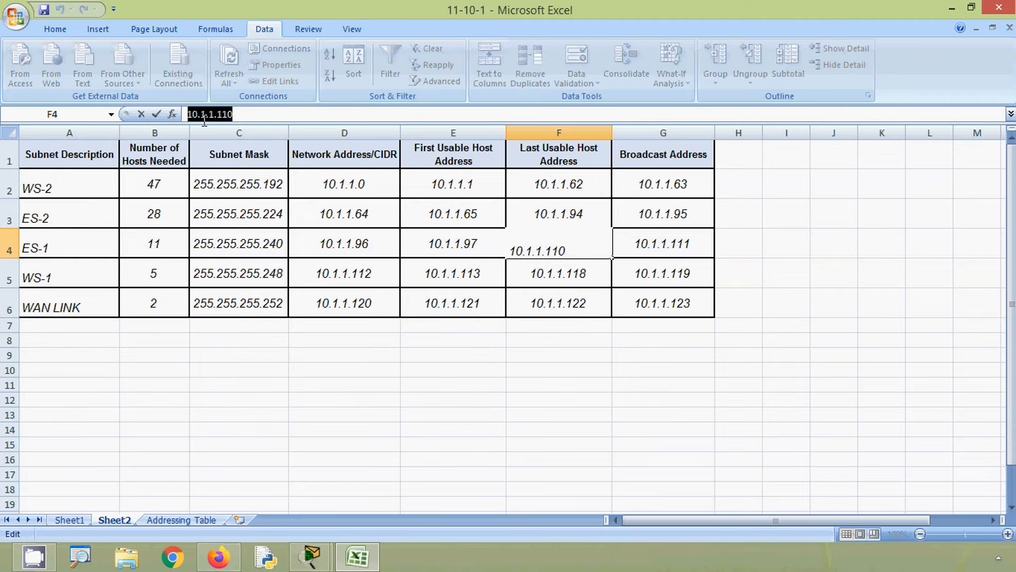
{"action": "right_click", "coordinate": [209, 113]}
{"action": "left_click", "coordinate": [233, 141]}
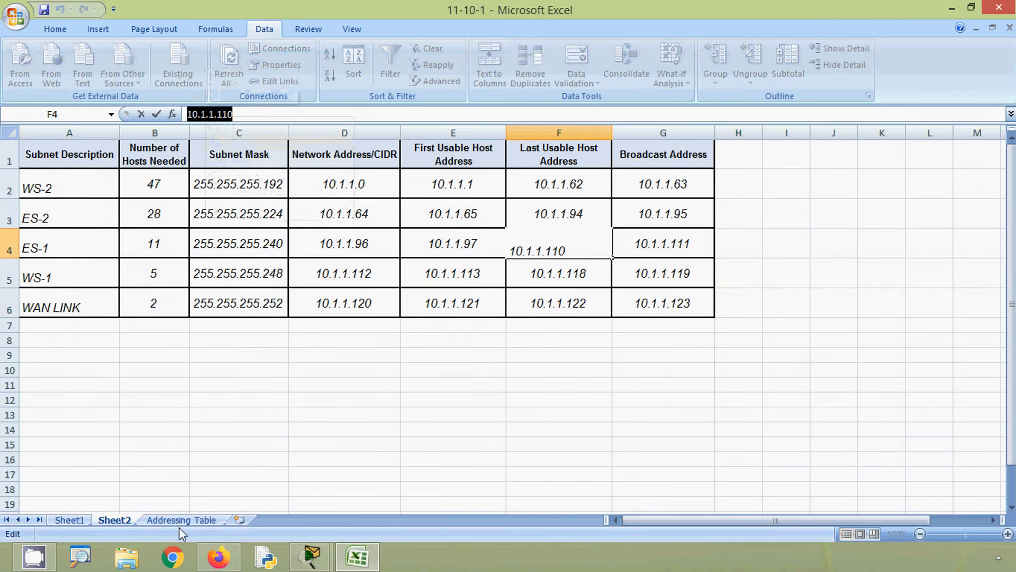
{"action": "left_click", "coordinate": [185, 520]}
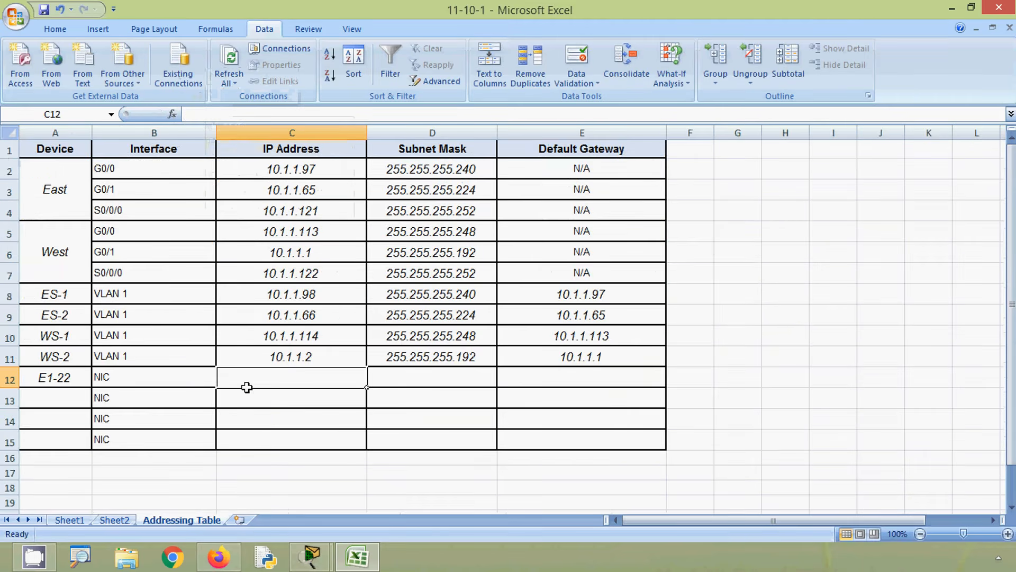
{"action": "left_click", "coordinate": [215, 113]}
{"action": "key", "text": "ctrl+v"}
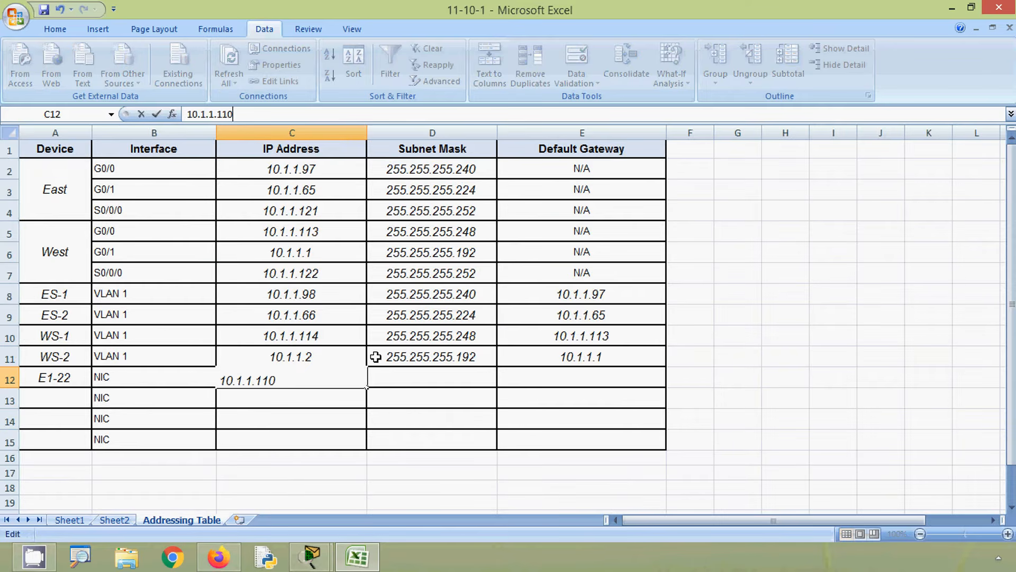
- Copy the ES-1 subnet mask 255.255.255.240 from Sheet2 into Addressing Table cell D12
{"action": "left_click", "coordinate": [384, 379]}
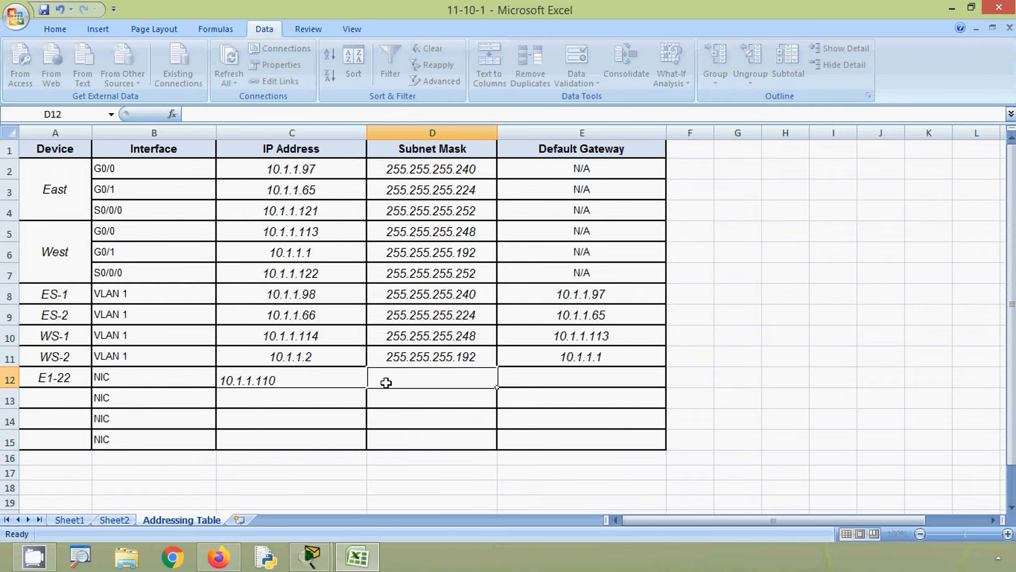
{"action": "left_click", "coordinate": [122, 523]}
{"action": "left_click", "coordinate": [235, 243]}
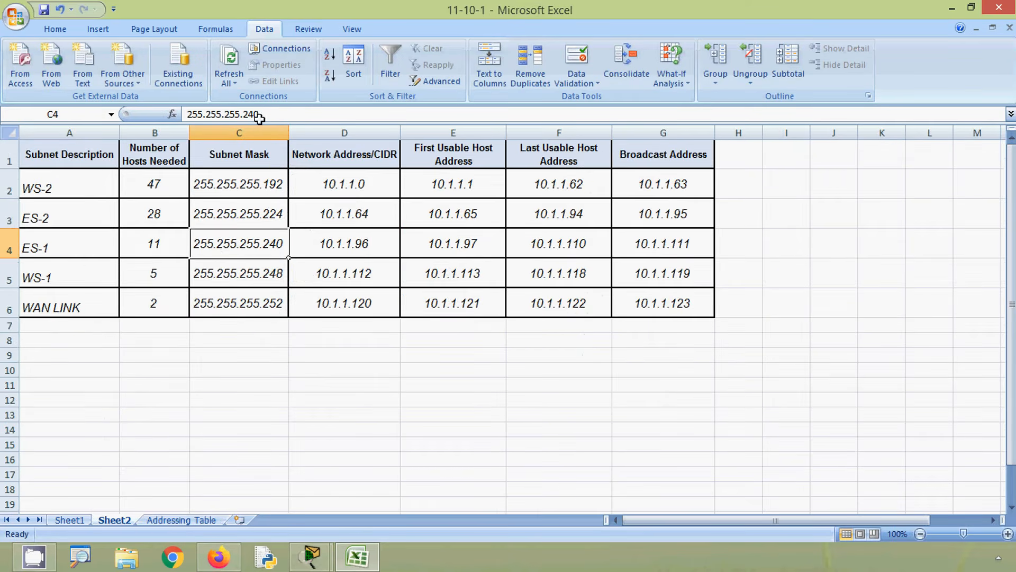
{"action": "left_click", "coordinate": [259, 114]}
{"action": "left_click_drag", "start_coordinate": [259, 114], "coordinate": [186, 114]}
{"action": "right_click", "coordinate": [191, 114]}
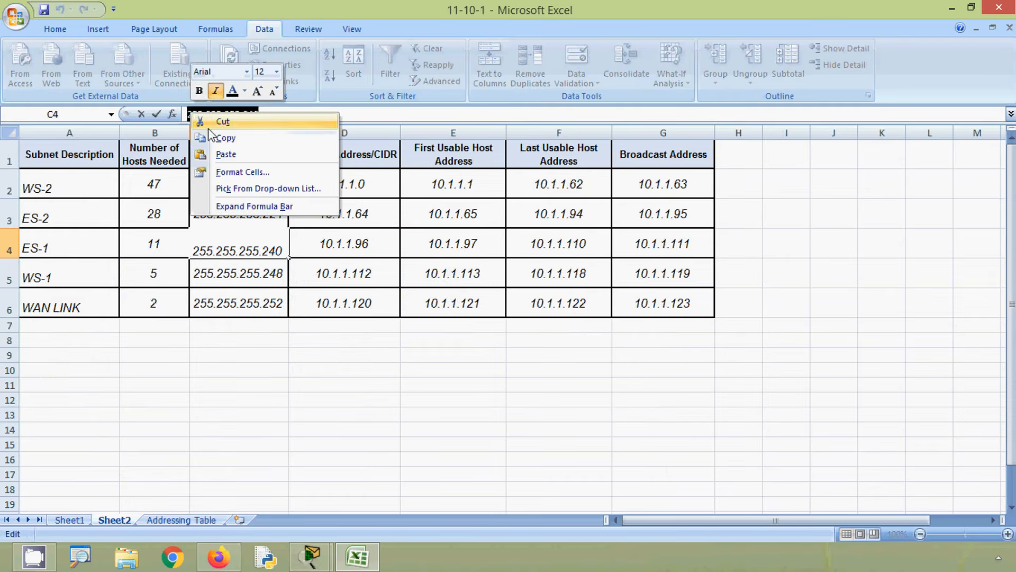
{"action": "left_click", "coordinate": [218, 138]}
{"action": "left_click", "coordinate": [186, 521]}
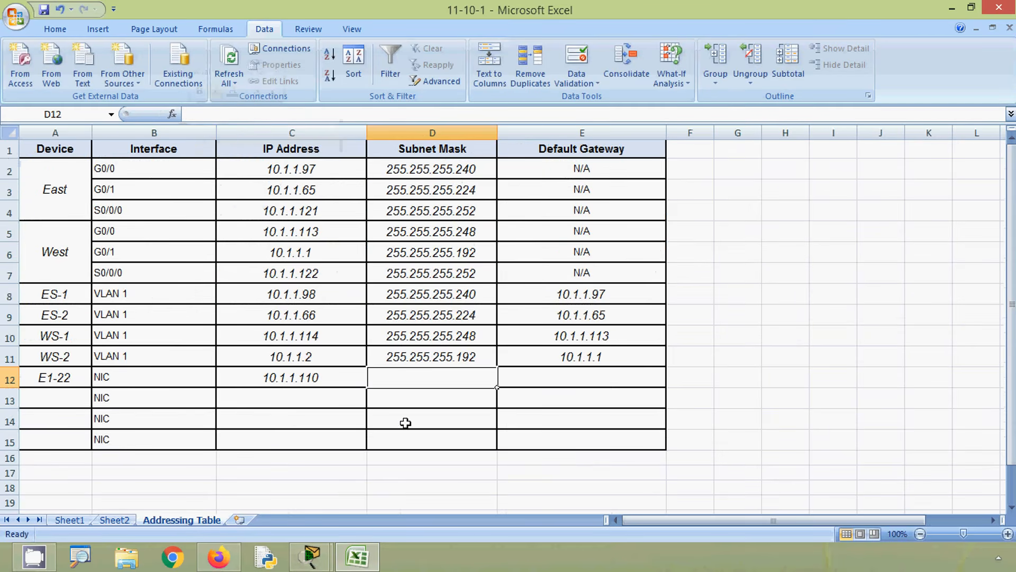
{"action": "left_click", "coordinate": [235, 114]}
{"action": "key", "text": "ctrl+v"}
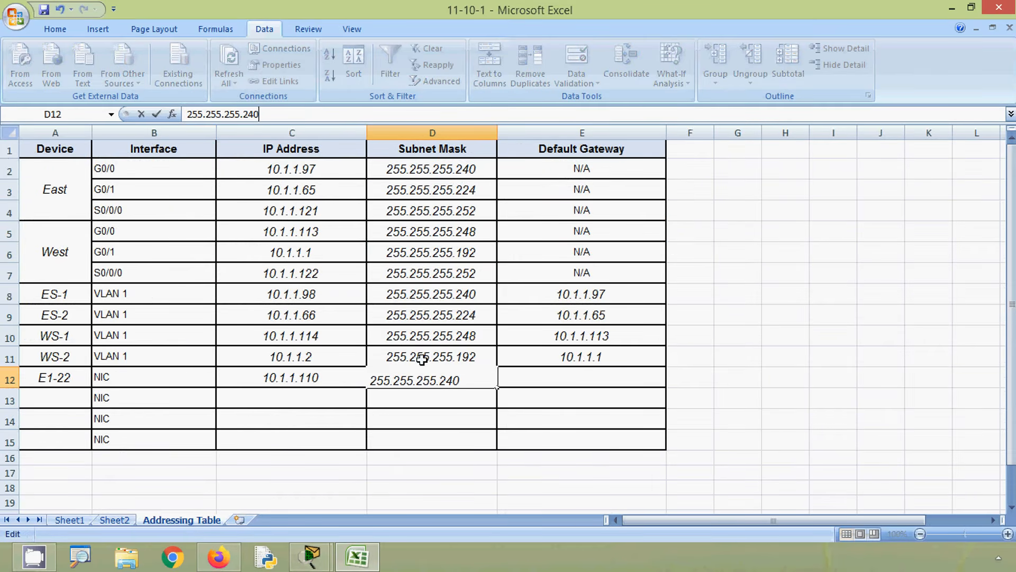
- Copy the East G0/0 address 10.1.1.97 from cell C2 into cell E12 as the default gateway
{"action": "left_click", "coordinate": [522, 375]}
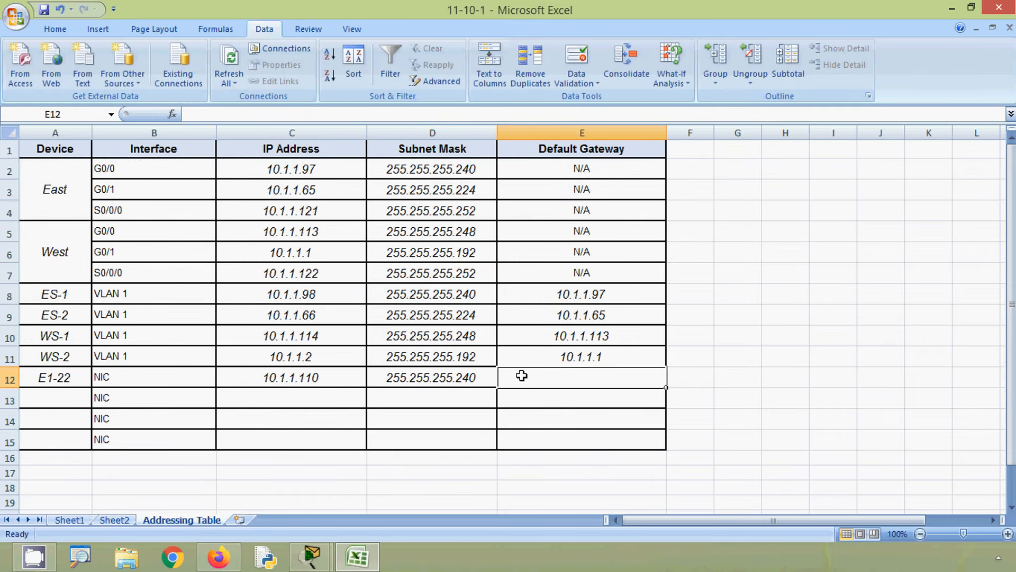
{"action": "left_click", "coordinate": [308, 170]}
{"action": "left_click_drag", "start_coordinate": [237, 114], "coordinate": [186, 114]}
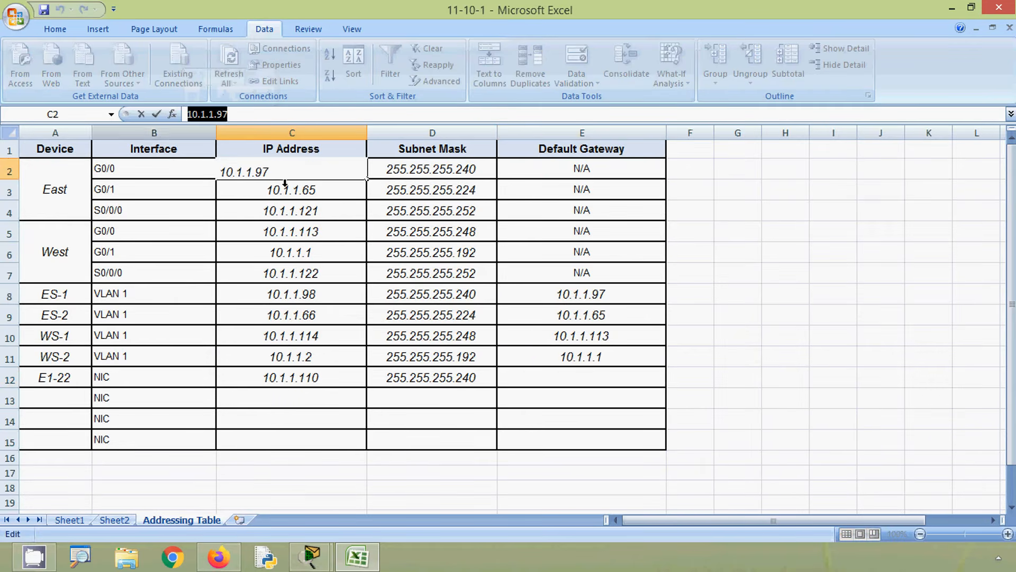
{"action": "type", "text": "C"}
{"action": "key", "text": "ctrl+z"}
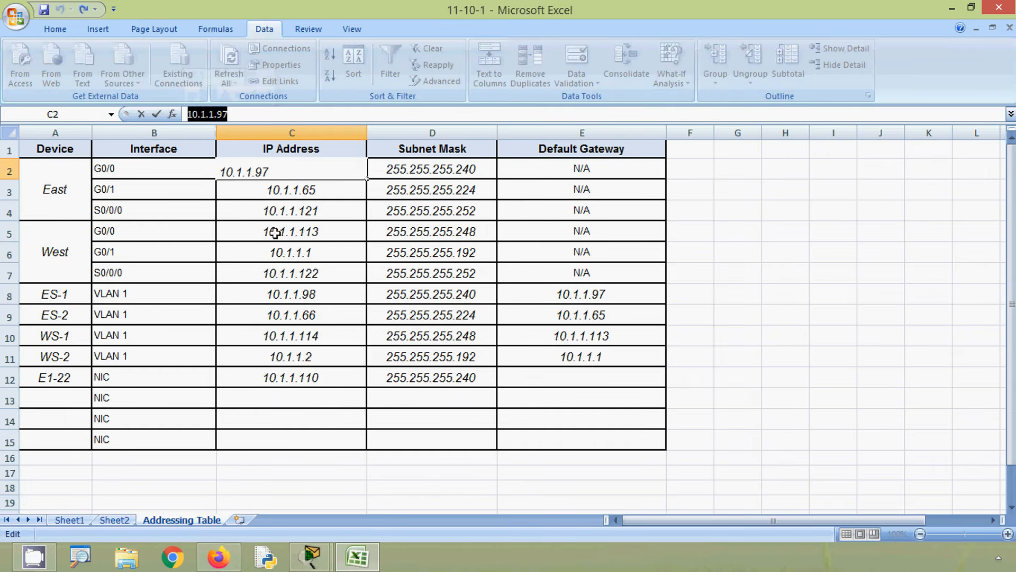
{"action": "right_click", "coordinate": [213, 114]}
{"action": "left_click", "coordinate": [241, 139]}
{"action": "left_click", "coordinate": [508, 378]}
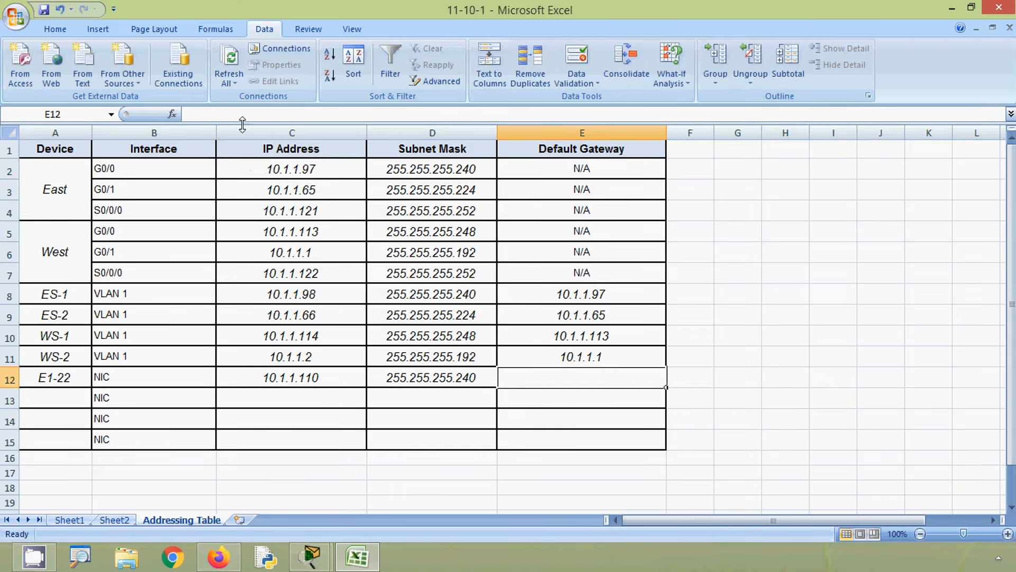
{"action": "left_click", "coordinate": [224, 114]}
{"action": "key", "text": "ctrl+v"}
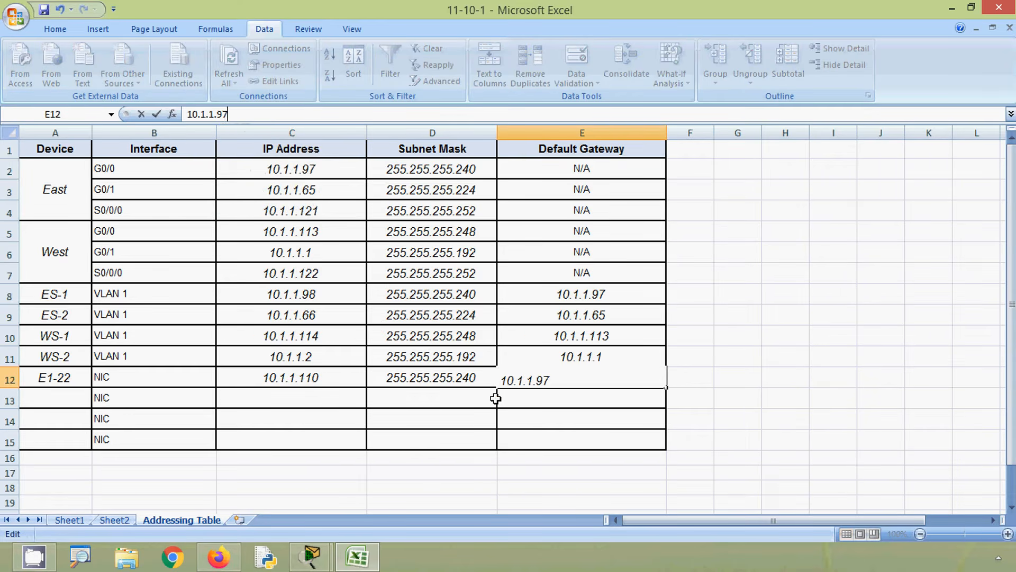
{"action": "left_click", "coordinate": [405, 404]}
- Check the hosts in the Packet Tracer topology and enter E2-47 as the next host in Addressing Table cell A13
{"action": "left_click", "coordinate": [237, 408]}
{"action": "key", "text": "alt+Tab"}
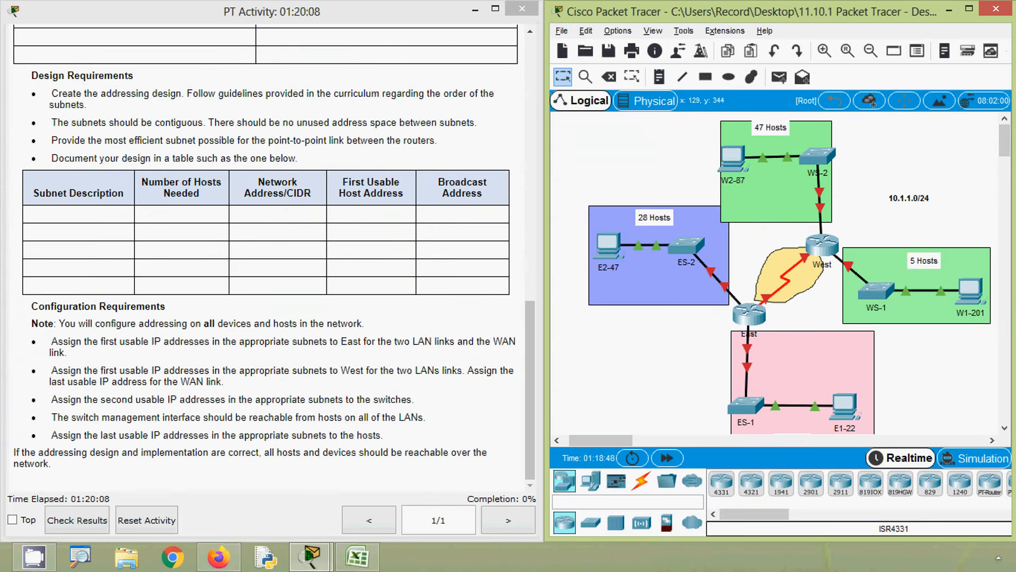
{"action": "key", "text": "alt"}
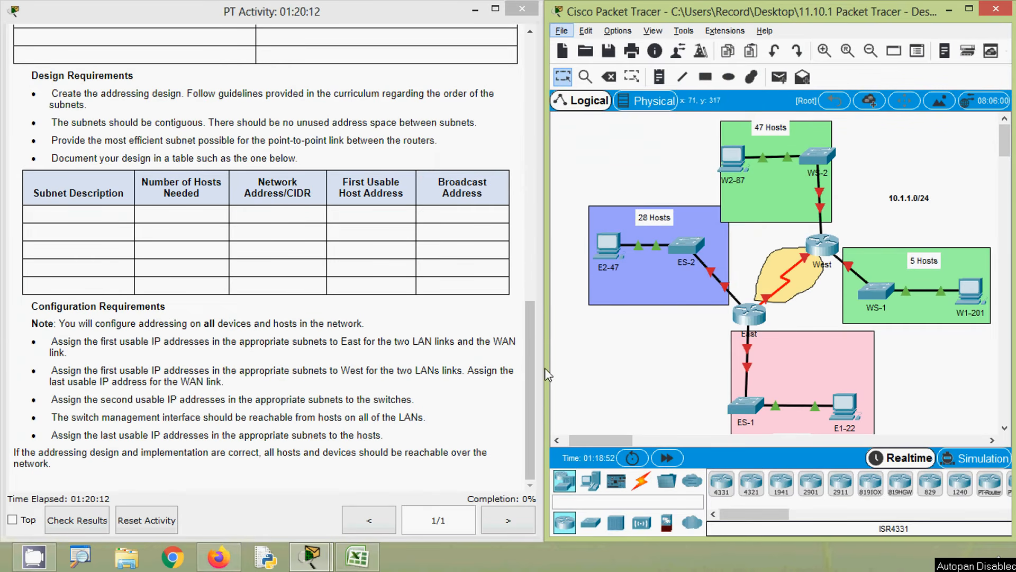
{"action": "left_click", "coordinate": [370, 553]}
{"action": "left_click", "coordinate": [68, 399]}
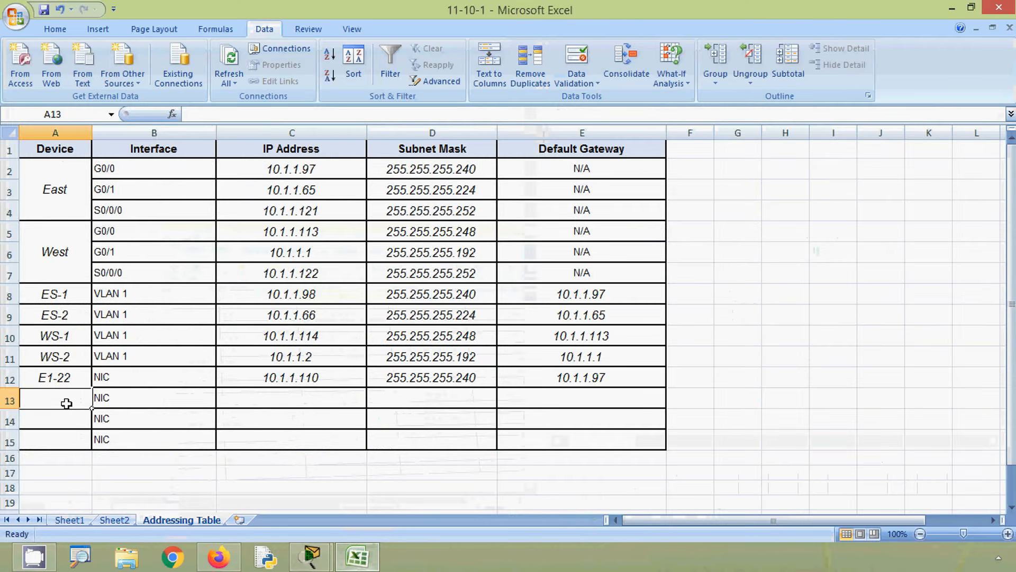
{"action": "type", "text": "E2-"}
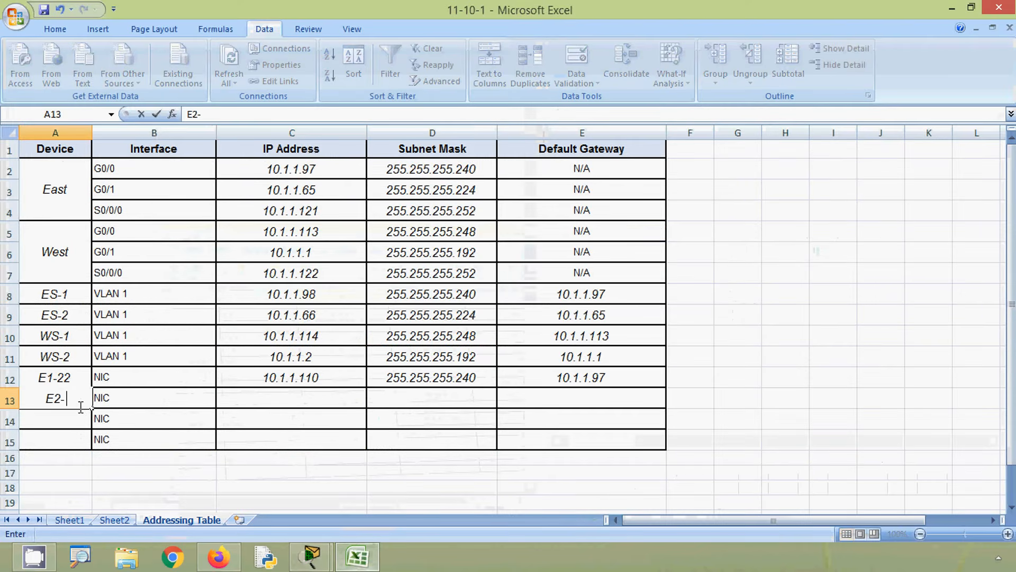
{"action": "type", "text": "47"}
- Copy the ES-2 last usable host address 10.1.1.94 from Sheet2 into Addressing Table cell C13
{"action": "left_click", "coordinate": [277, 398]}
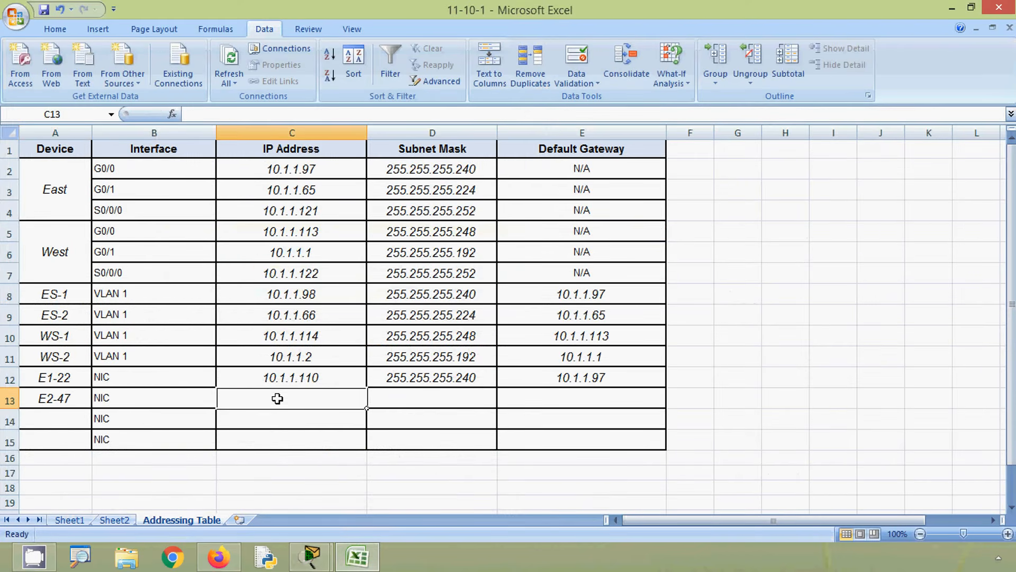
{"action": "left_click", "coordinate": [114, 520]}
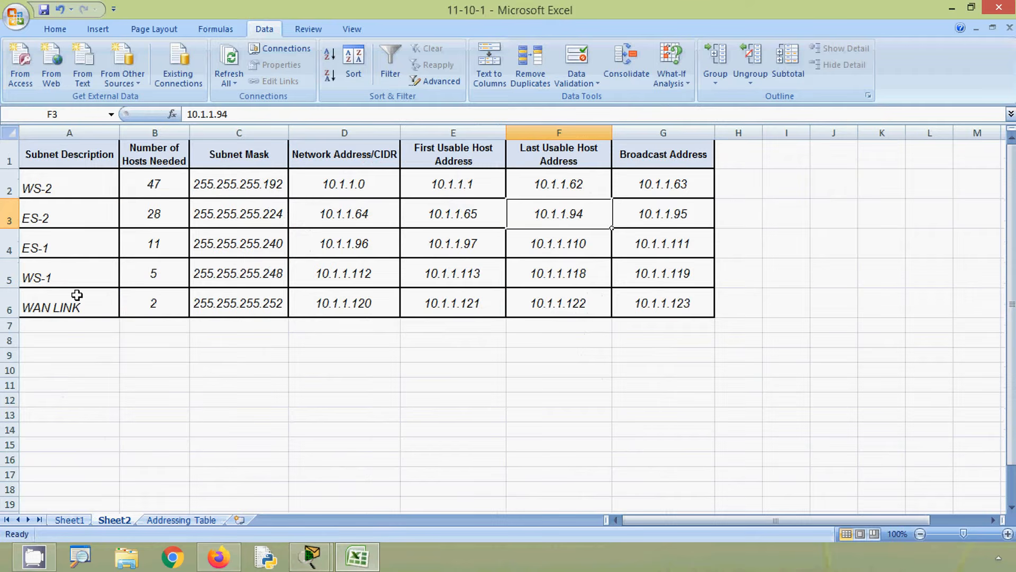
{"action": "left_click", "coordinate": [13, 217]}
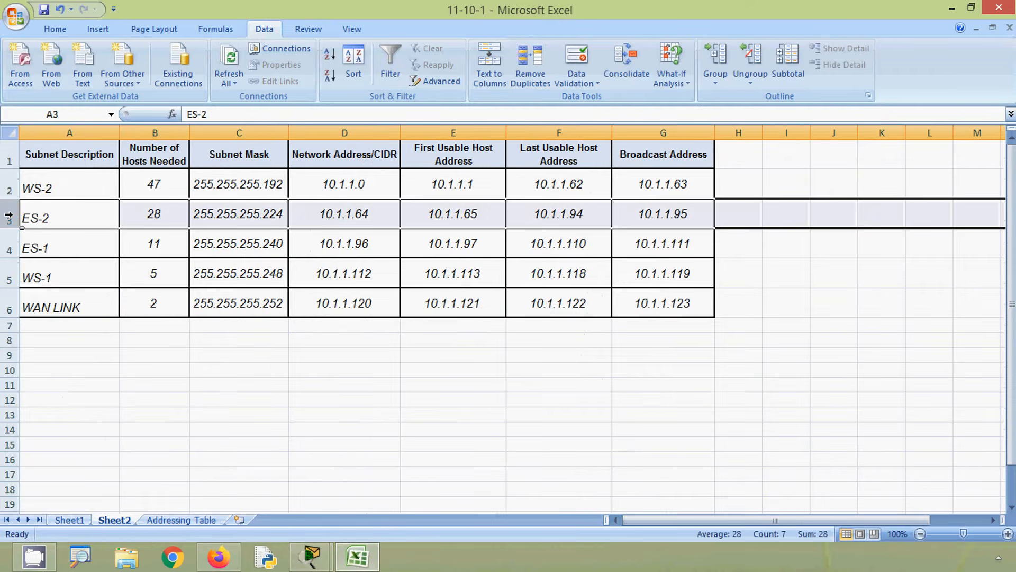
{"action": "left_click", "coordinate": [547, 216]}
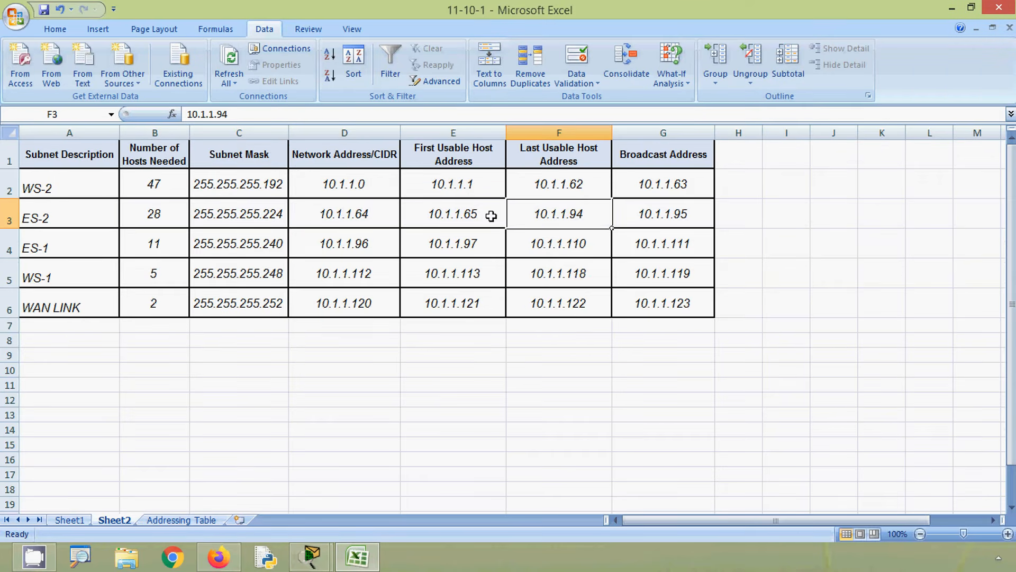
{"action": "key", "text": "ctrl+c"}
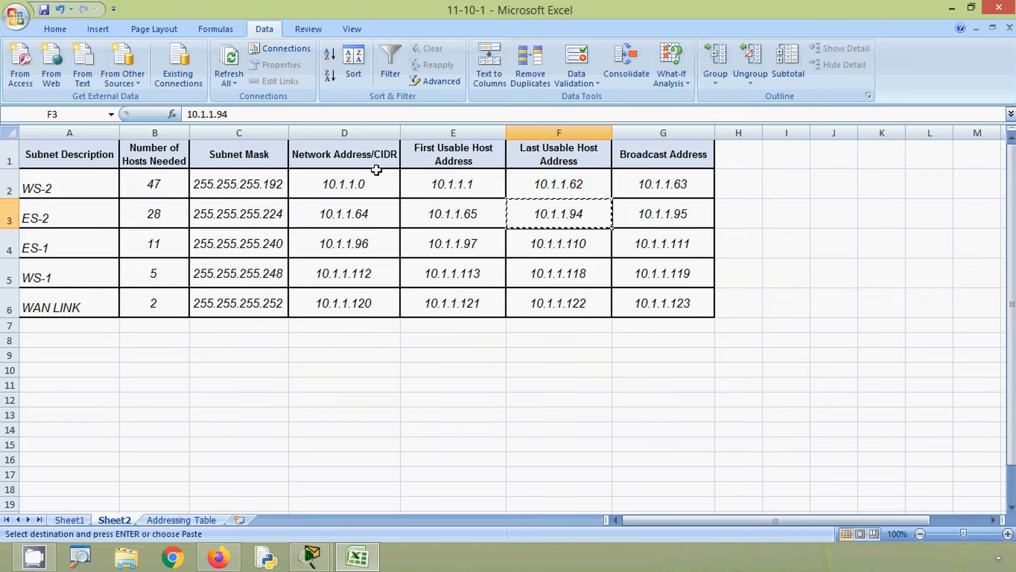
{"action": "left_click", "coordinate": [166, 522]}
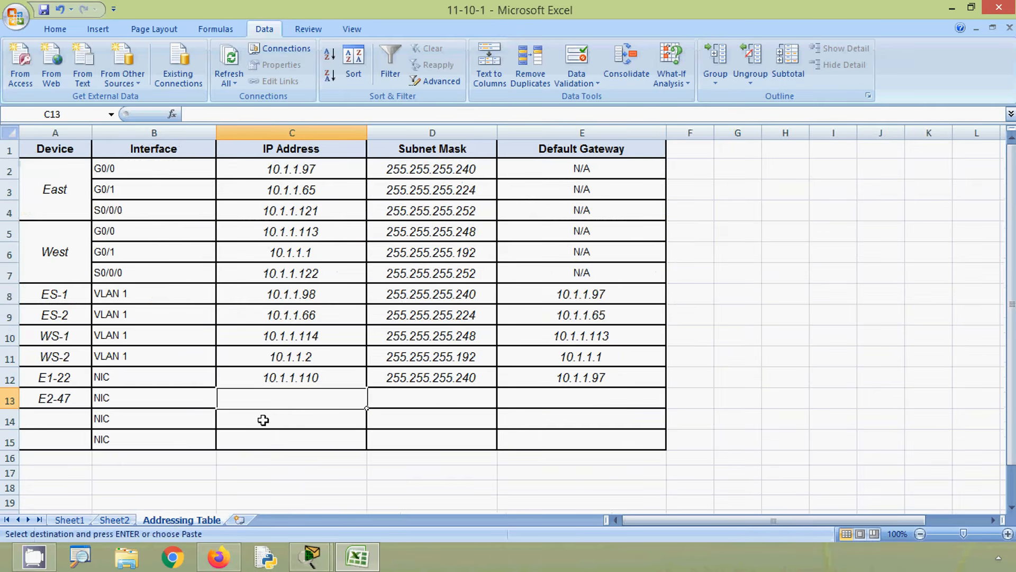
{"action": "key", "text": "ctrl+v"}
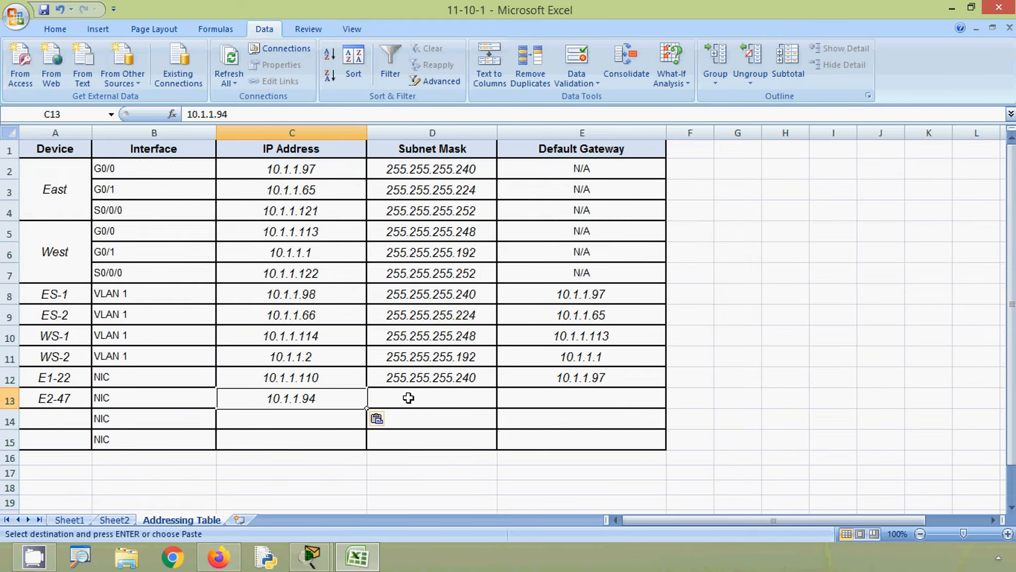
- Copy the ES-2 subnet mask 255.255.255.224 from Sheet2 into Addressing Table cell D13
{"action": "left_click", "coordinate": [120, 521]}
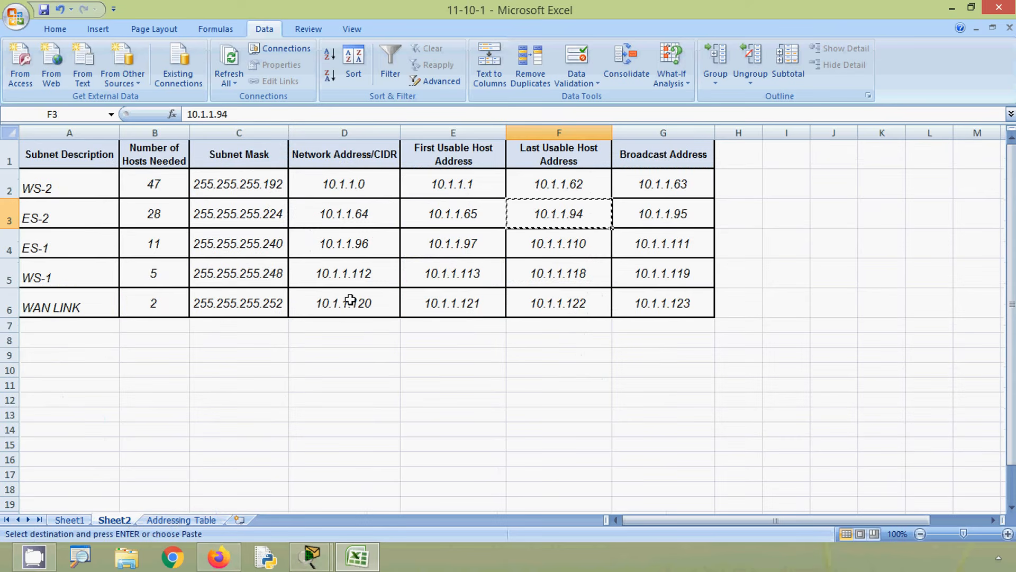
{"action": "left_click", "coordinate": [242, 219]}
{"action": "key", "text": "ctrl+c"}
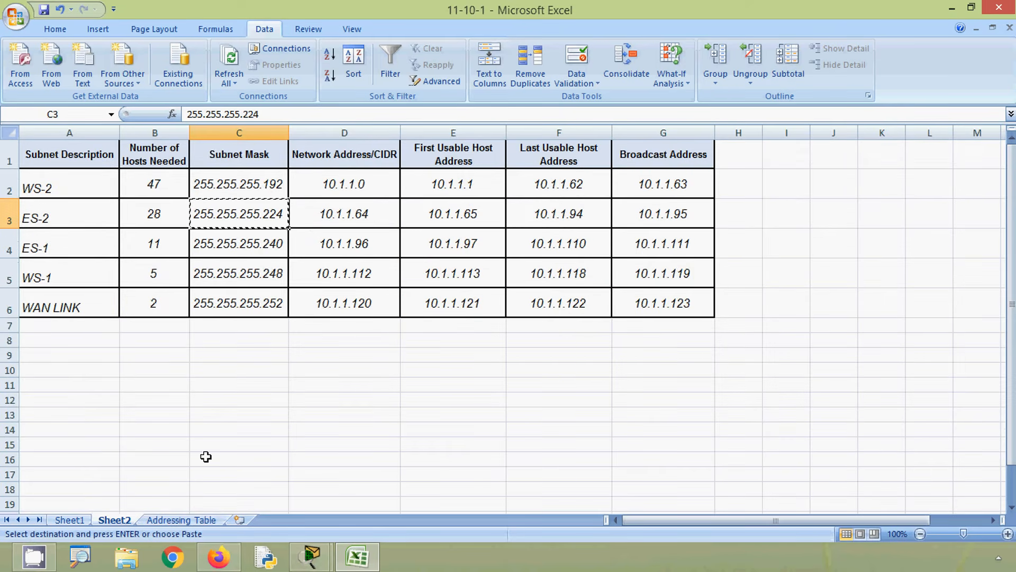
{"action": "left_click", "coordinate": [180, 520]}
{"action": "key", "text": "ctrl+v"}
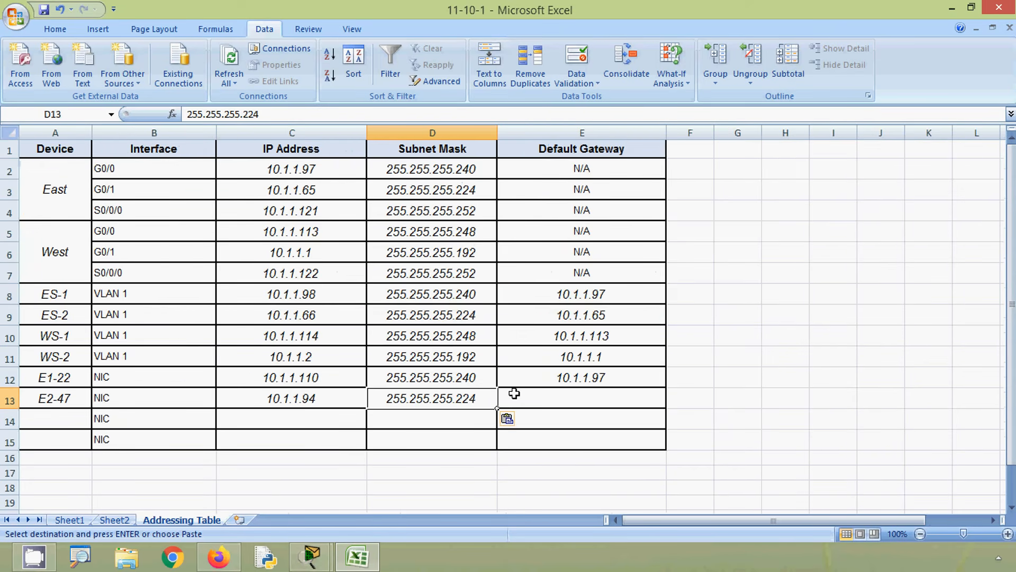
- Copy the East G0/1 address 10.1.1.65 from cell C3 into cell E13 as the default gateway
{"action": "left_click", "coordinate": [514, 393]}
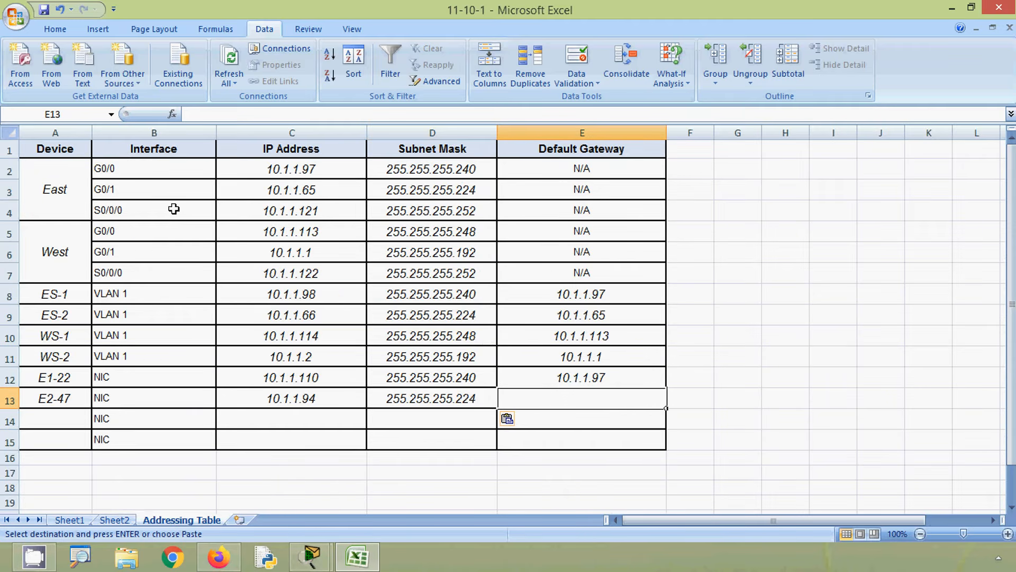
{"action": "left_click", "coordinate": [257, 192]}
{"action": "key", "text": "ctrl+c"}
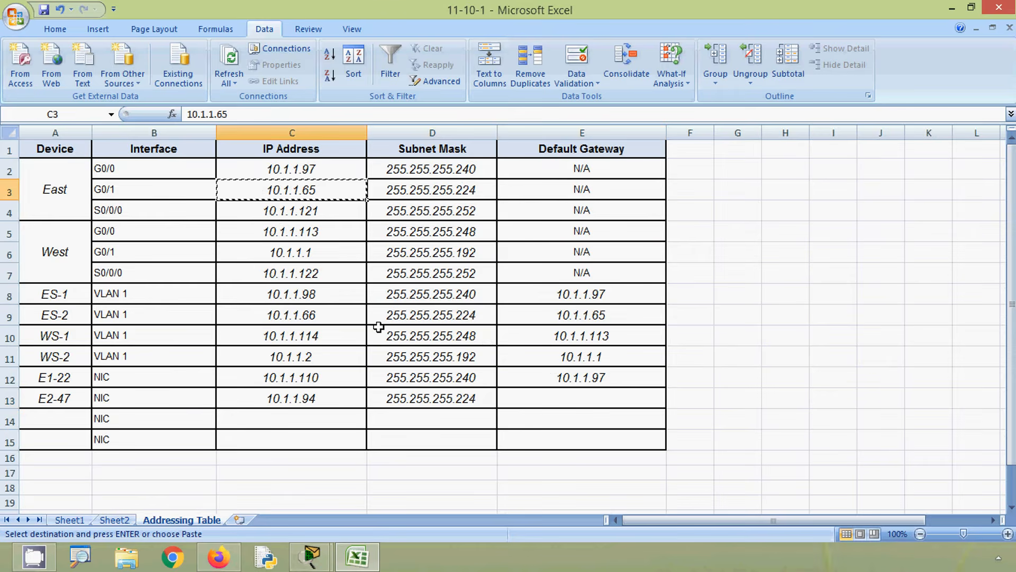
{"action": "left_click", "coordinate": [531, 395]}
{"action": "key", "text": "ctrl+v"}
- Check the remaining hosts in the Packet Tracer topology and enter W1-201 as the next host in Addressing Table cell A14
{"action": "left_click", "coordinate": [318, 417]}
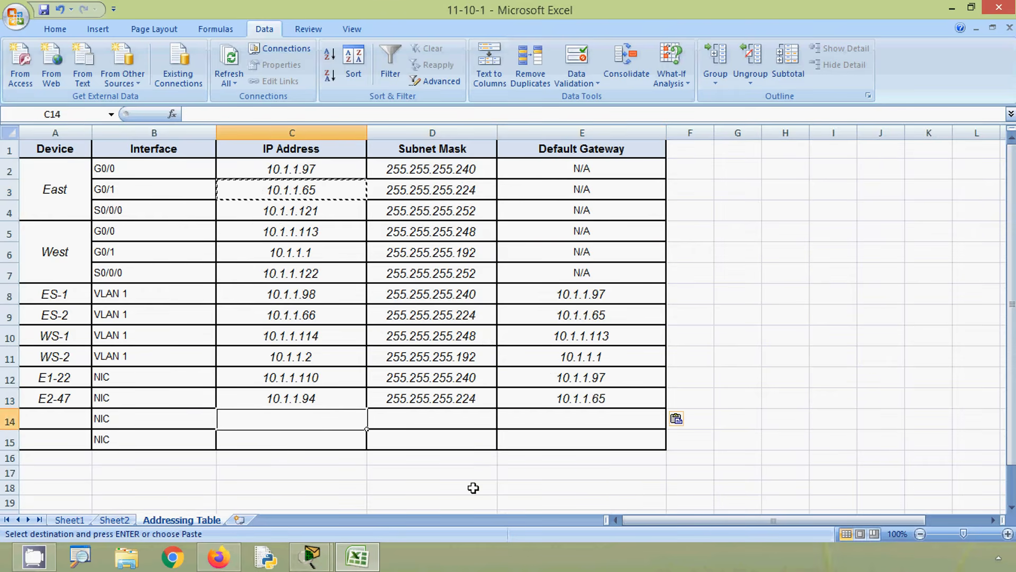
{"action": "key", "text": "alt+Tab"}
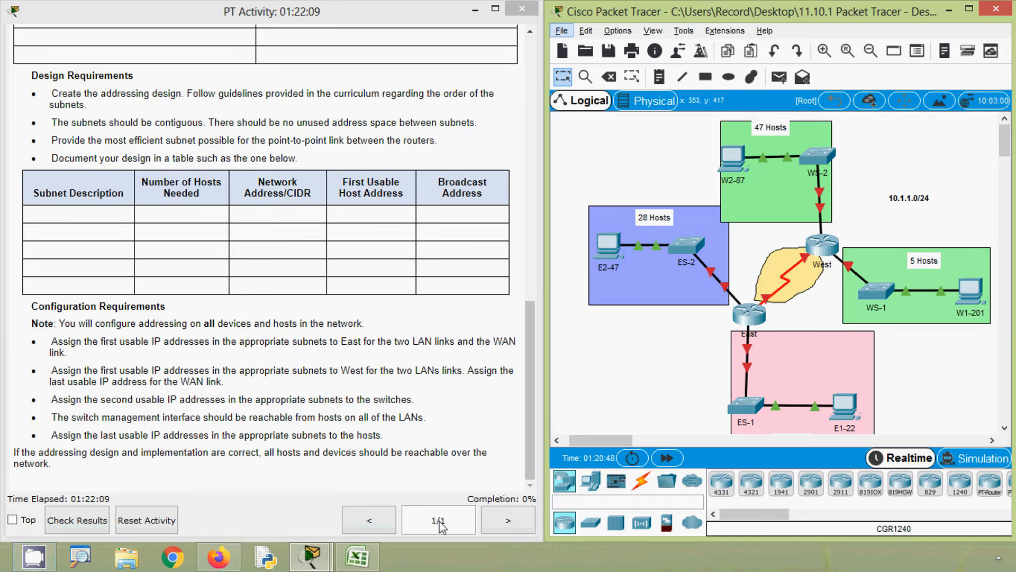
{"action": "left_click", "coordinate": [352, 558]}
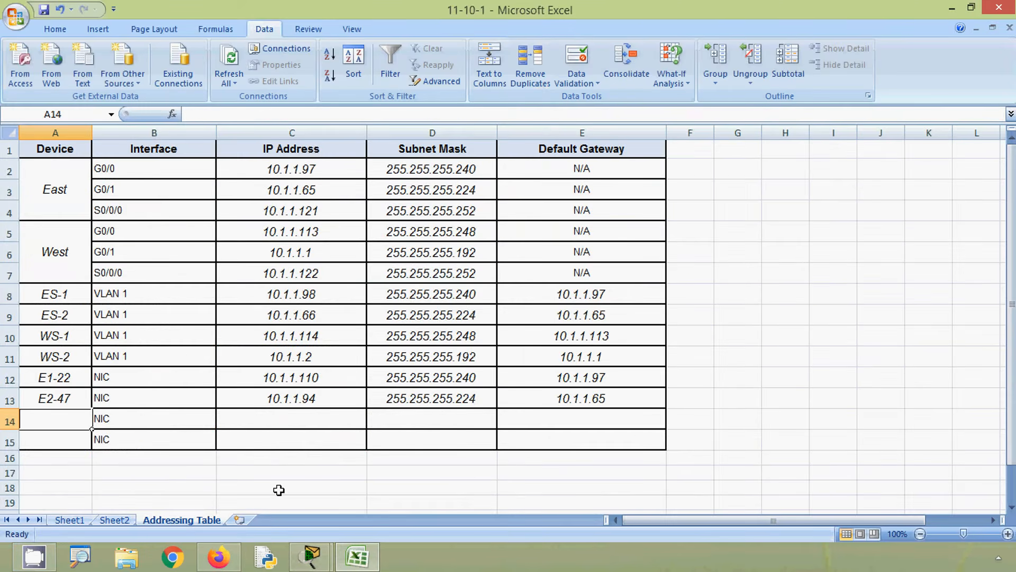
{"action": "type", "text": "W1-201"}
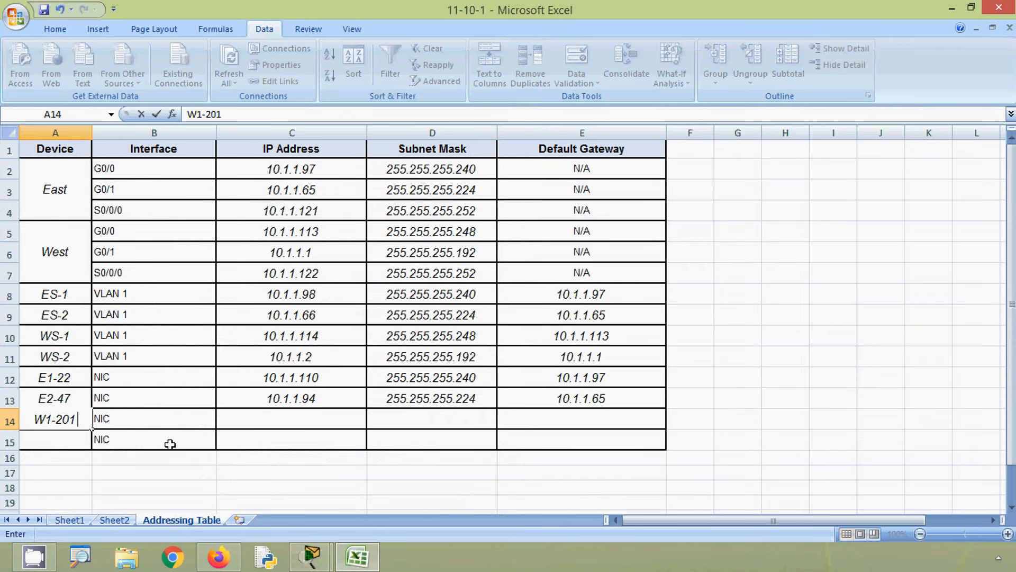
- Copy the WS-1 last usable host address 10.1.1.118 from Sheet2 into Addressing Table cell C14
{"action": "left_click", "coordinate": [248, 426]}
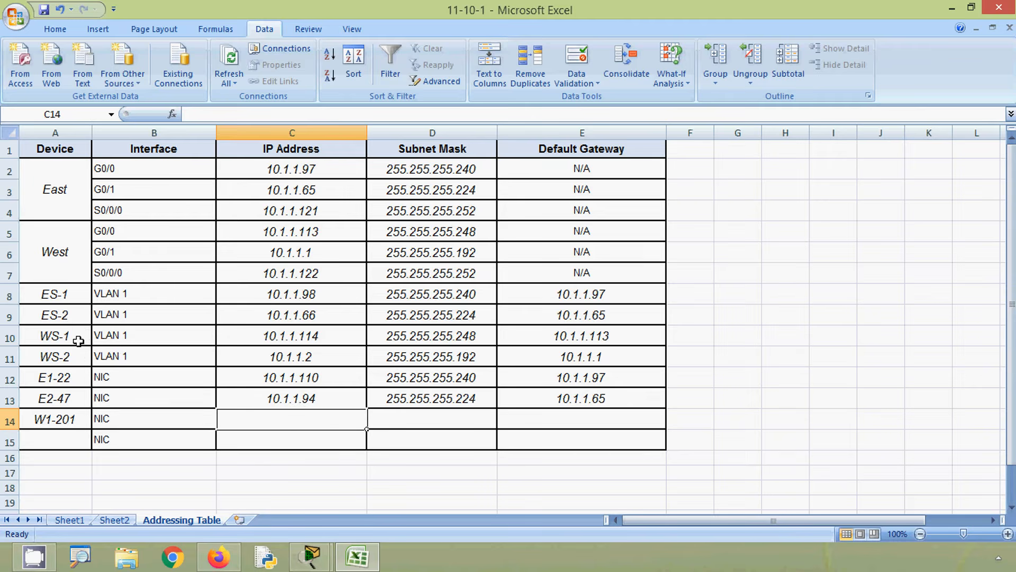
{"action": "left_click", "coordinate": [114, 519]}
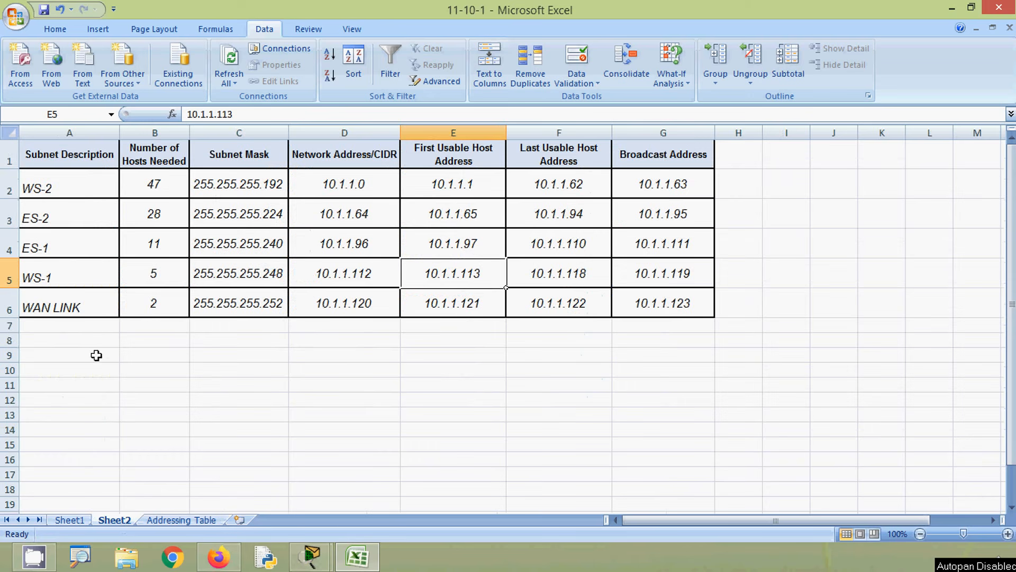
{"action": "left_click", "coordinate": [9, 274]}
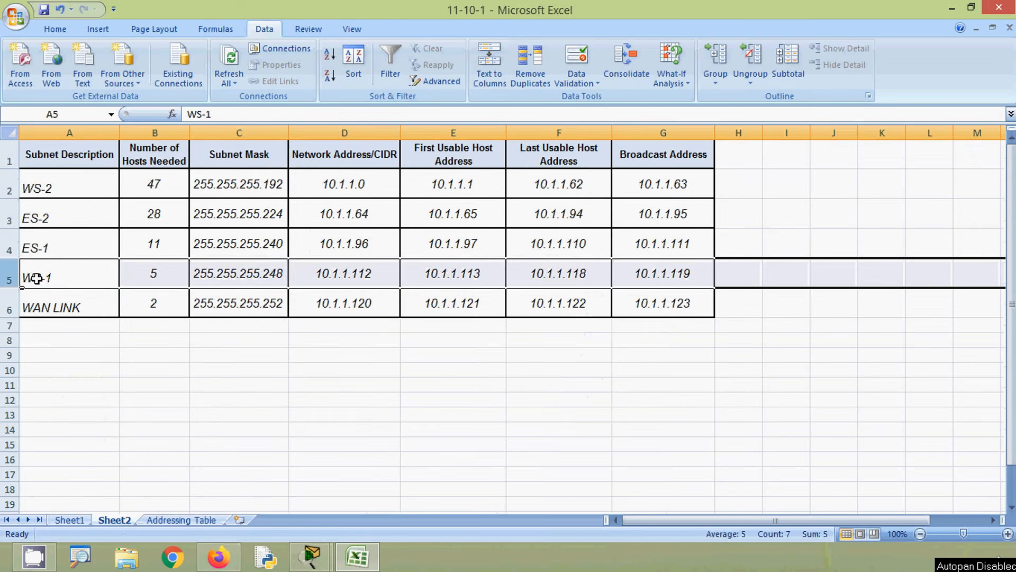
{"action": "left_click", "coordinate": [569, 276]}
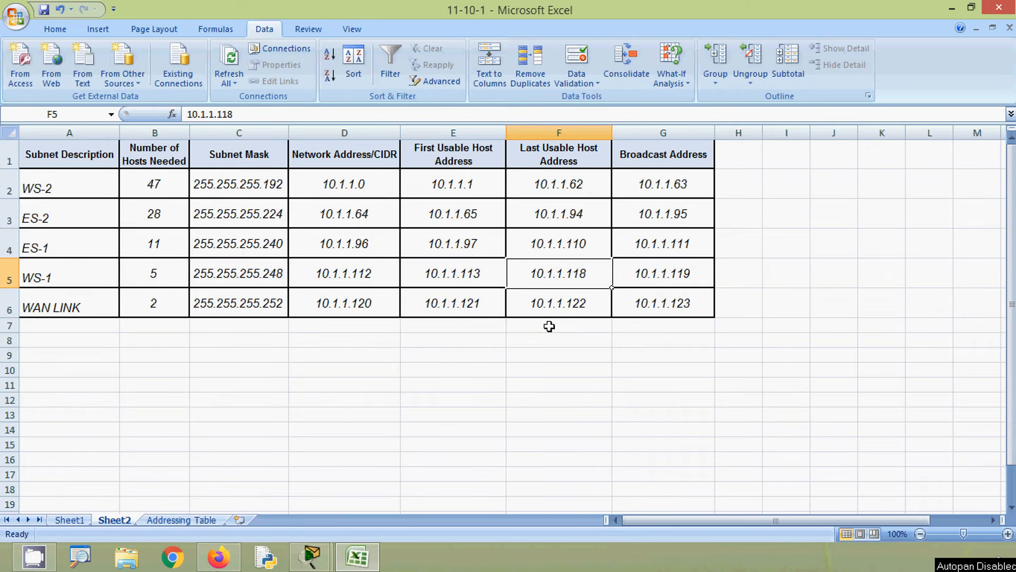
{"action": "key", "text": "ctrl+c"}
{"action": "left_click", "coordinate": [197, 520]}
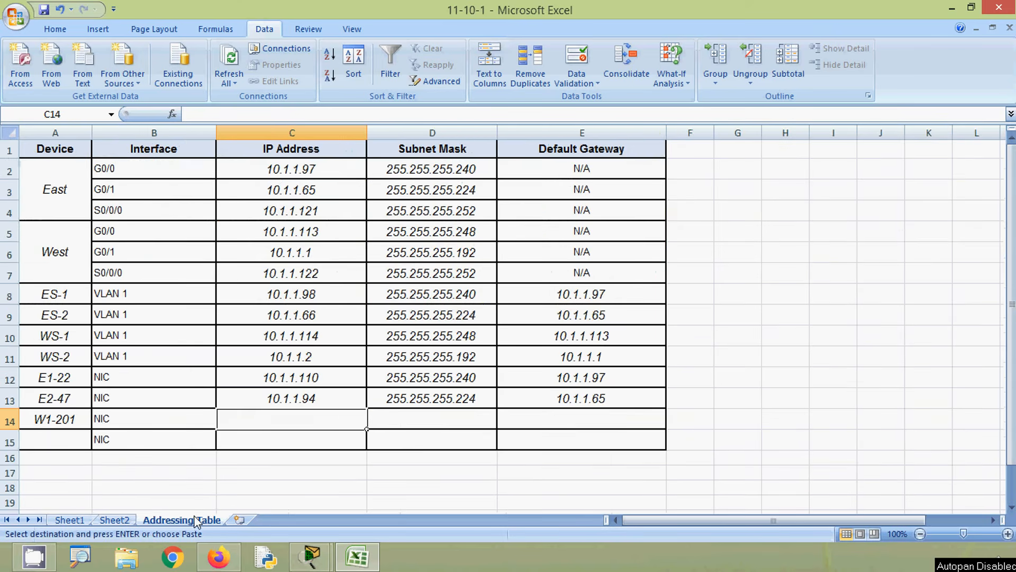
{"action": "key", "text": "ctrl+v"}
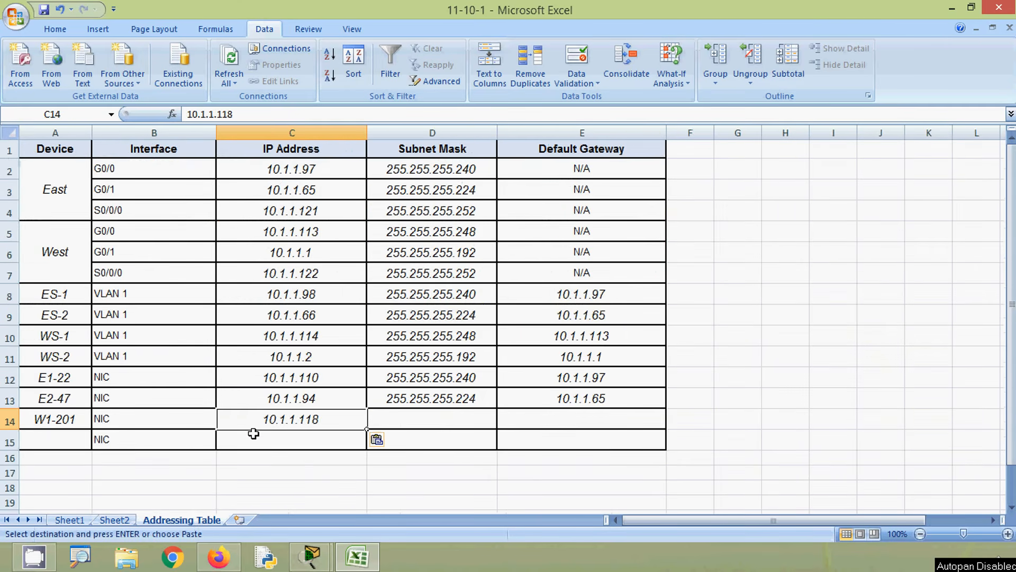
- Copy the WS-1 subnet mask 255.255.255.248 from Sheet2 into Addressing Table cell D14
{"action": "left_click", "coordinate": [415, 424]}
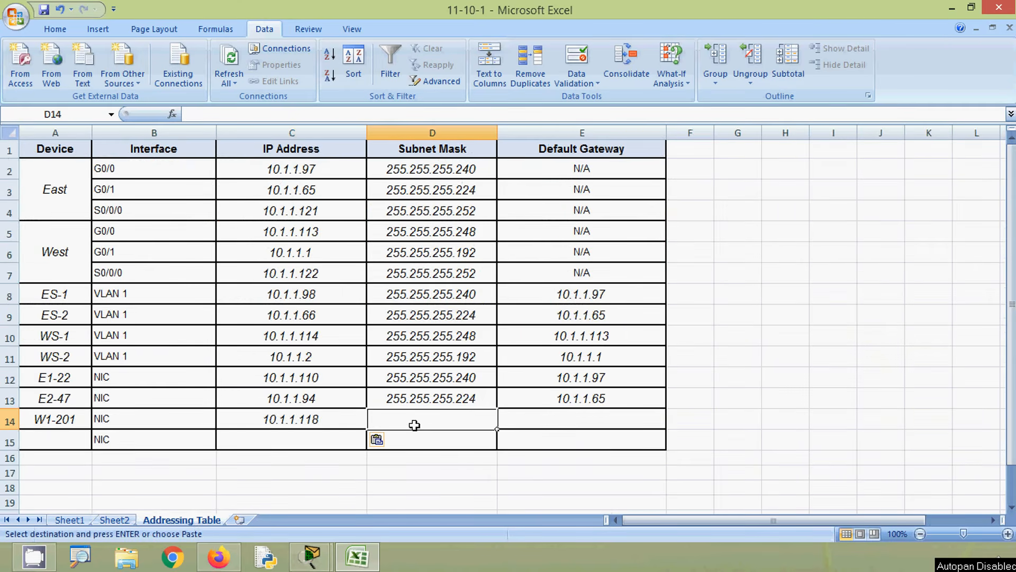
{"action": "left_click", "coordinate": [117, 520]}
{"action": "left_click", "coordinate": [260, 280]}
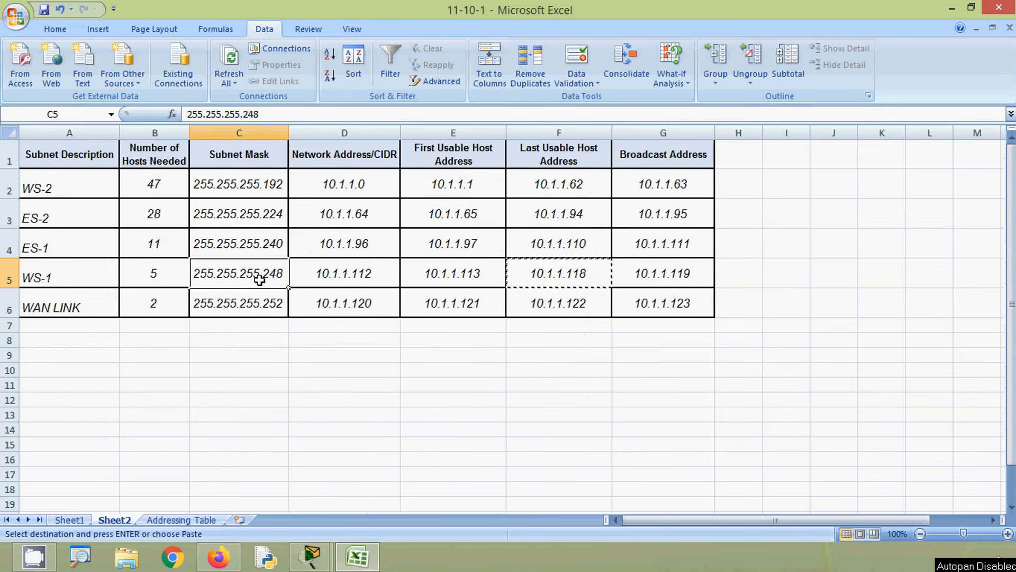
{"action": "key", "text": "ctrl+c"}
{"action": "left_click", "coordinate": [179, 520]}
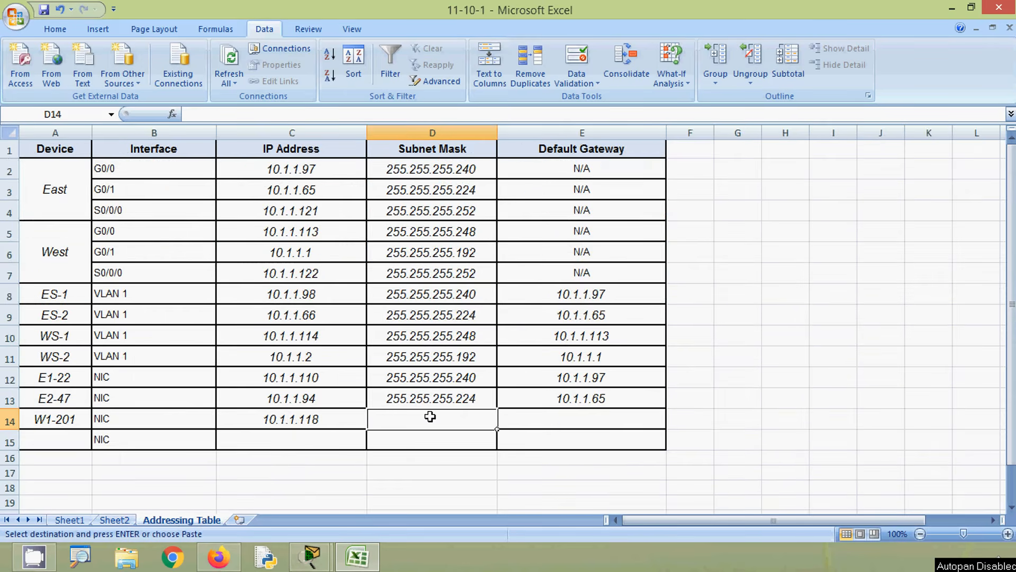
{"action": "key", "text": "ctrl+v"}
- Copy the West G0/0 address 10.1.1.113 from cell C5 into cell E14 as the default gateway
{"action": "left_click", "coordinate": [531, 417]}
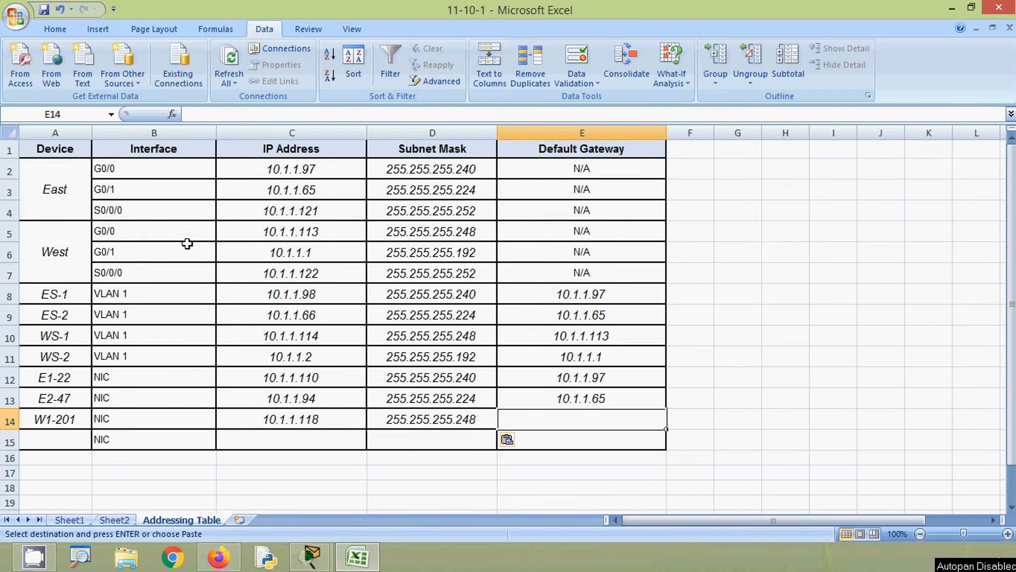
{"action": "left_click", "coordinate": [253, 234]}
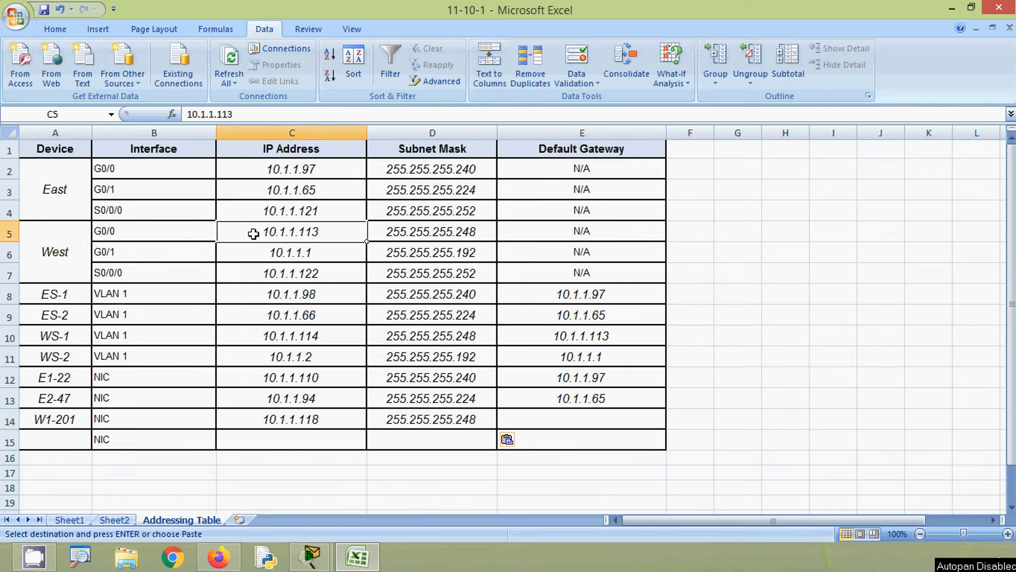
{"action": "key", "text": "ctrl+c"}
{"action": "left_click", "coordinate": [515, 418]}
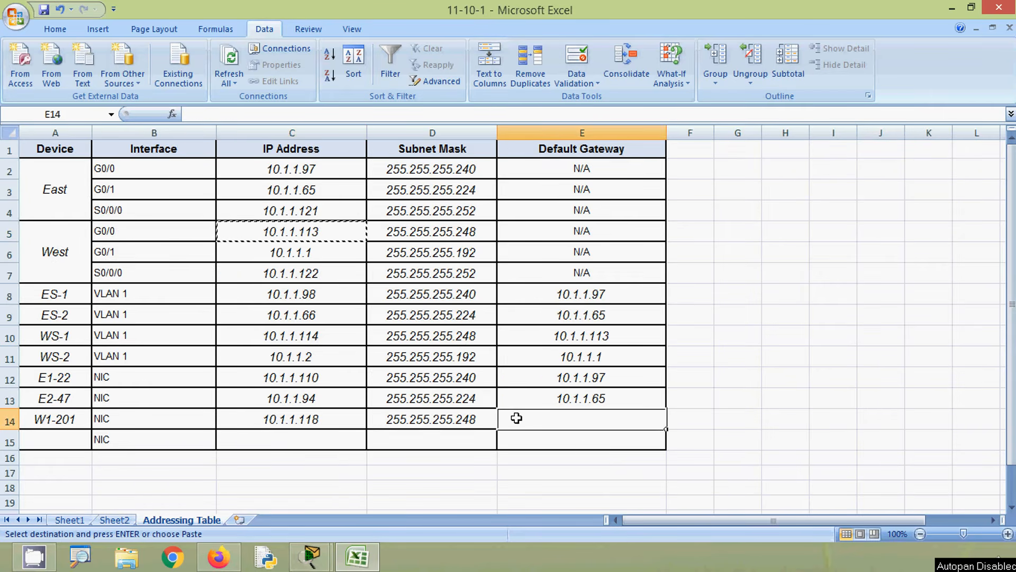
{"action": "key", "text": "ctrl+v"}
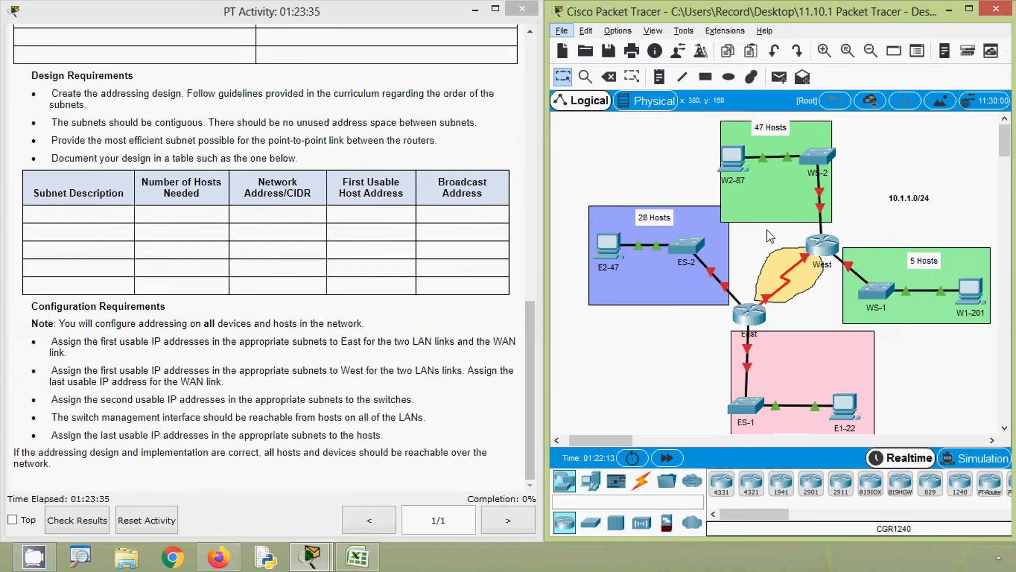
- Check the last host in the Packet Tracer topology and enter W2-87 in Addressing Table cell A15
{"action": "left_click", "coordinate": [667, 164]}
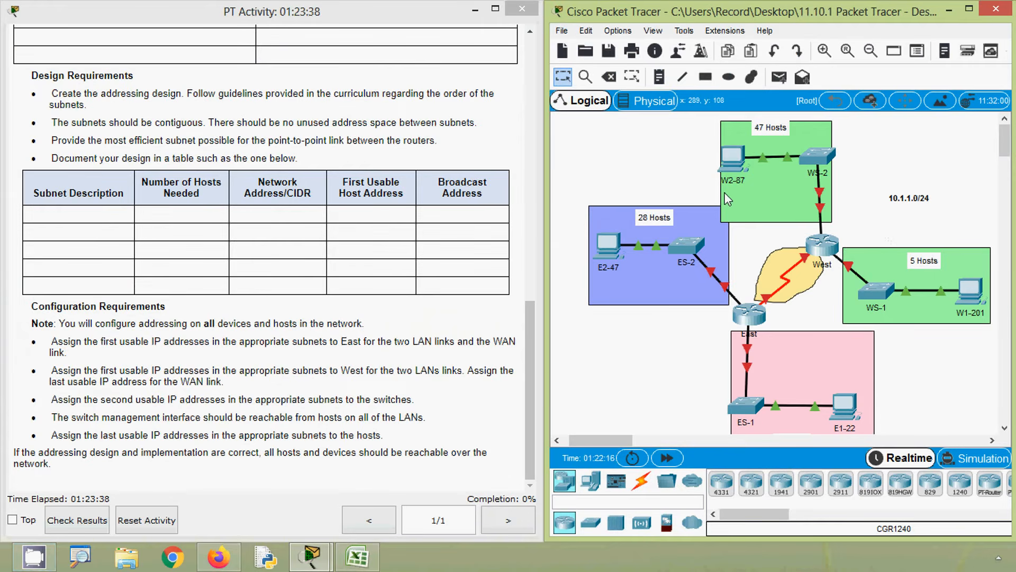
{"action": "left_click", "coordinate": [357, 555]}
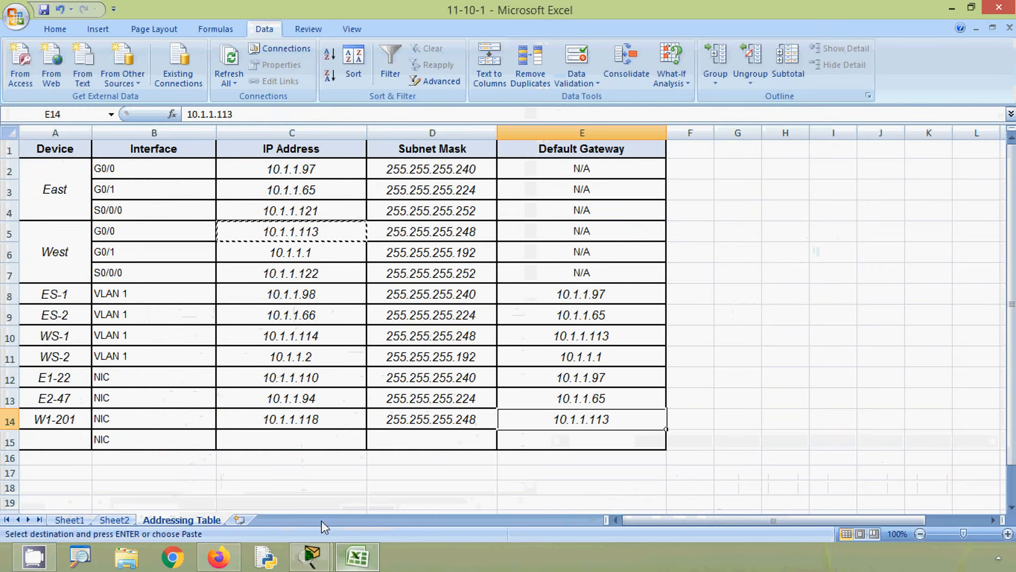
{"action": "left_click", "coordinate": [70, 442]}
{"action": "type", "text": "W2"}
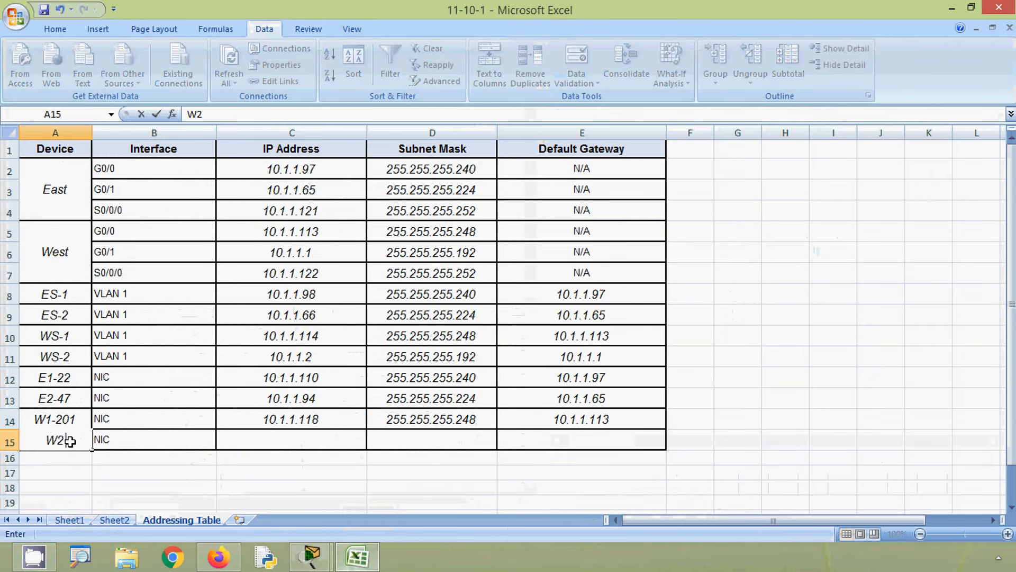
{"action": "type", "text": "-87"}
- Copy the WS-2 last usable host address 10.1.1.62 from Sheet2 into Addressing Table cell C15
{"action": "left_click", "coordinate": [258, 442]}
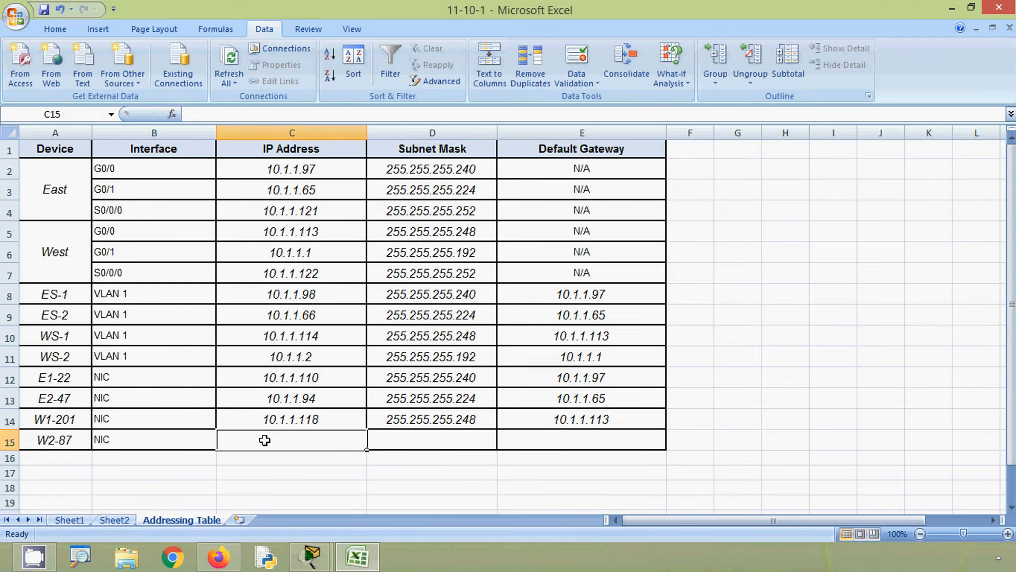
{"action": "left_click", "coordinate": [116, 520]}
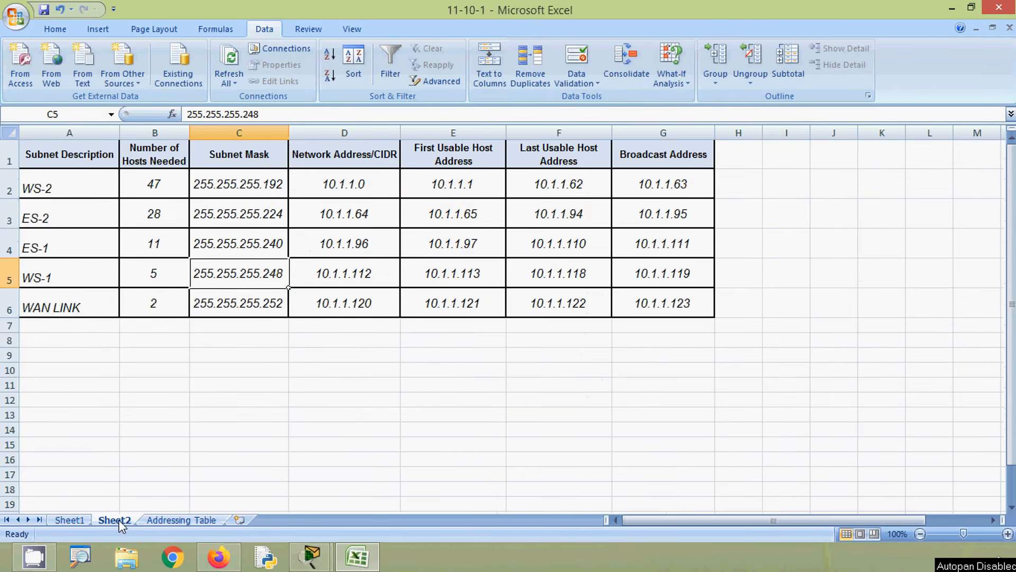
{"action": "left_click", "coordinate": [9, 184]}
{"action": "left_click", "coordinate": [526, 192]}
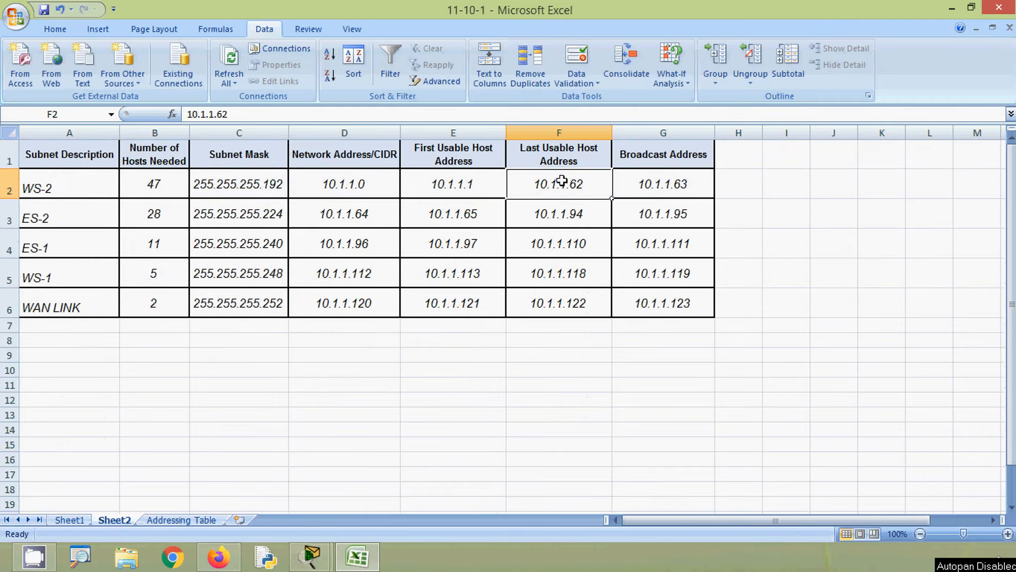
{"action": "key", "text": "ctrl+c"}
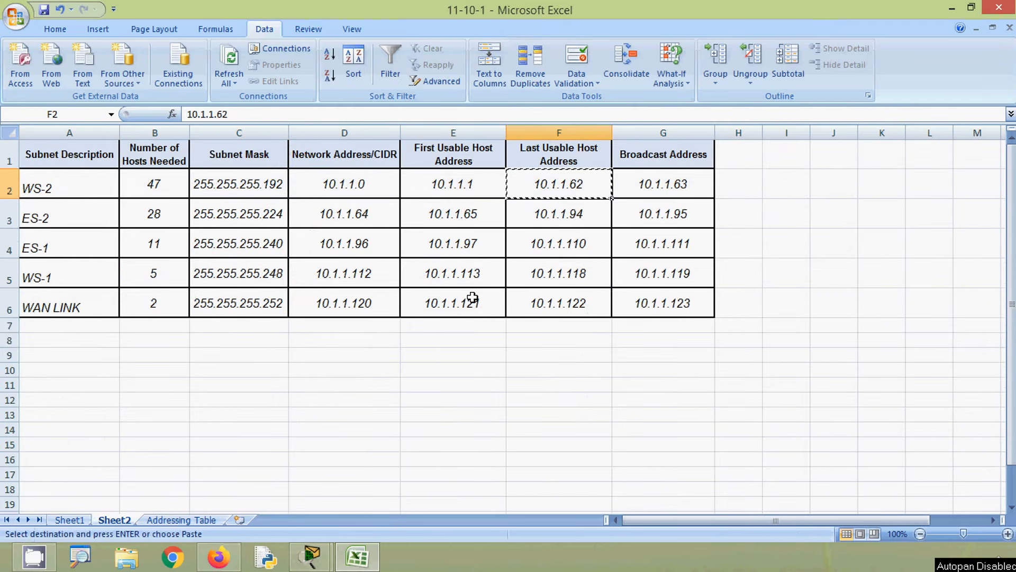
{"action": "left_click", "coordinate": [182, 519]}
{"action": "key", "text": "ctrl+v"}
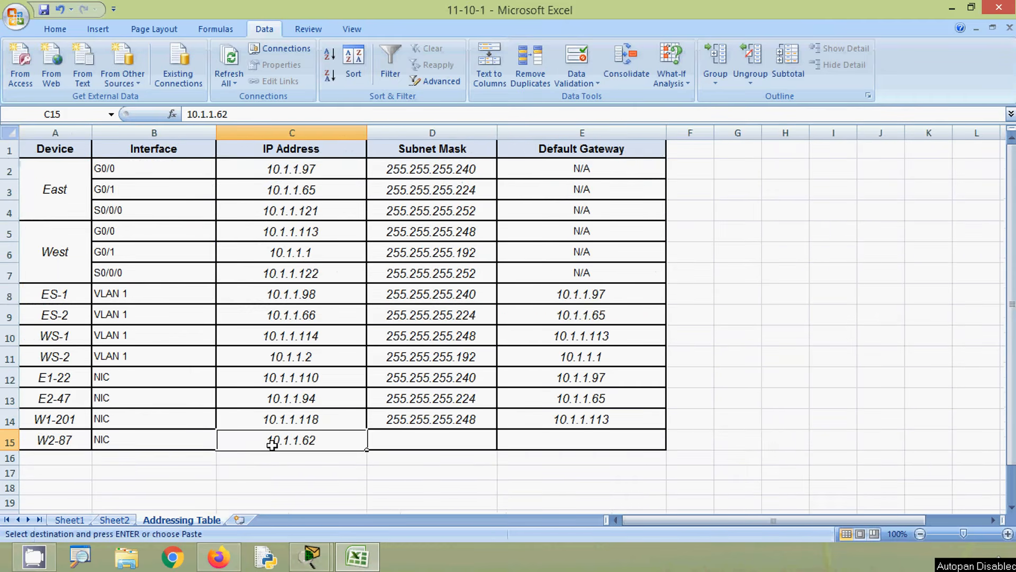
- Copy the WS-2 subnet mask 255.255.255.192 from Sheet2 into Addressing Table cell D15
{"action": "left_click", "coordinate": [382, 443]}
{"action": "left_click", "coordinate": [115, 519]}
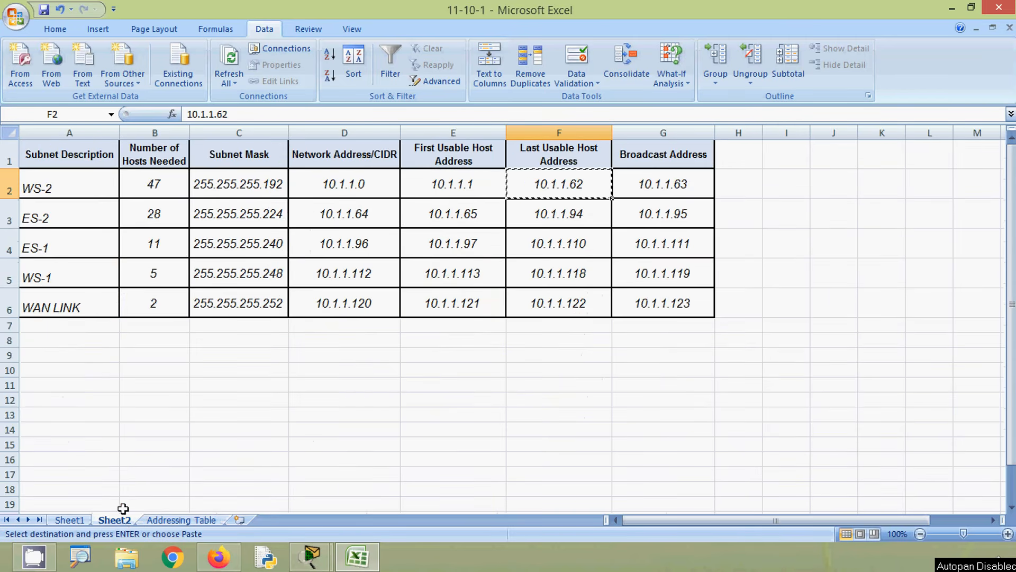
{"action": "left_click", "coordinate": [238, 188]}
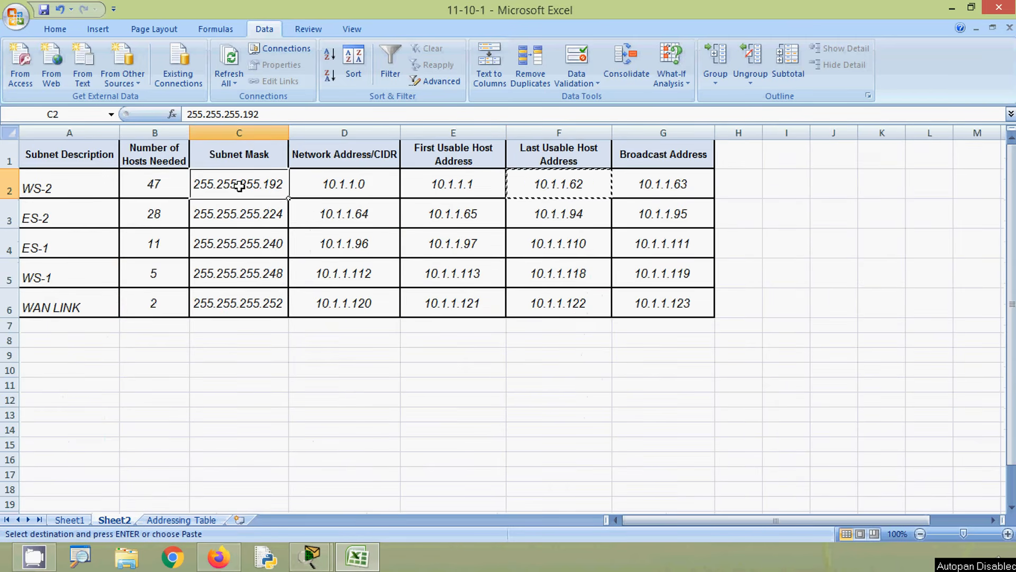
{"action": "key", "text": "ctrl+c"}
{"action": "left_click", "coordinate": [195, 520]}
{"action": "key", "text": "ctrl+v"}
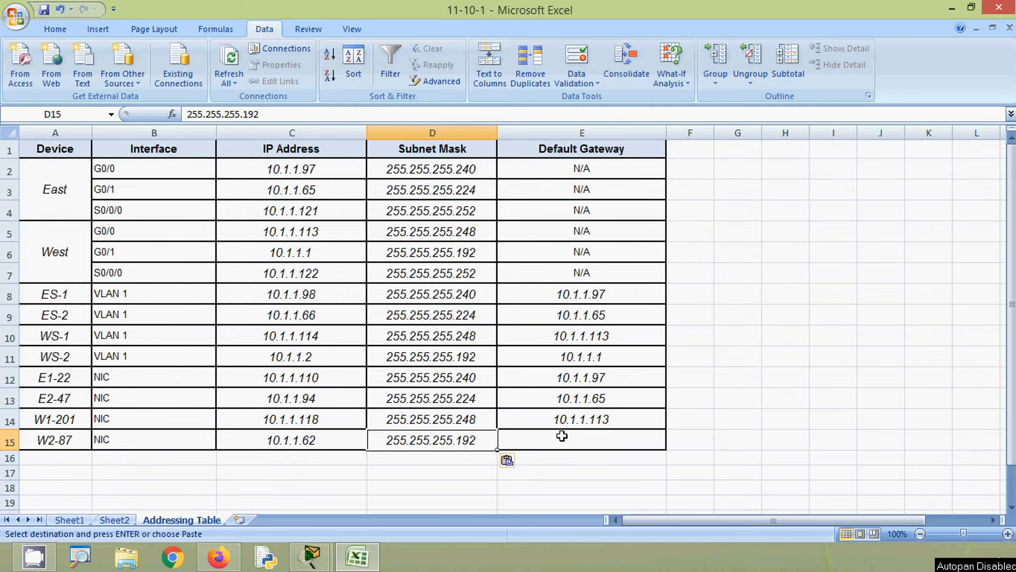
- Copy the West G0/1 address 10.1.1.1 from cell C6 into cell E15 as the default gateway
{"action": "left_click", "coordinate": [283, 247]}
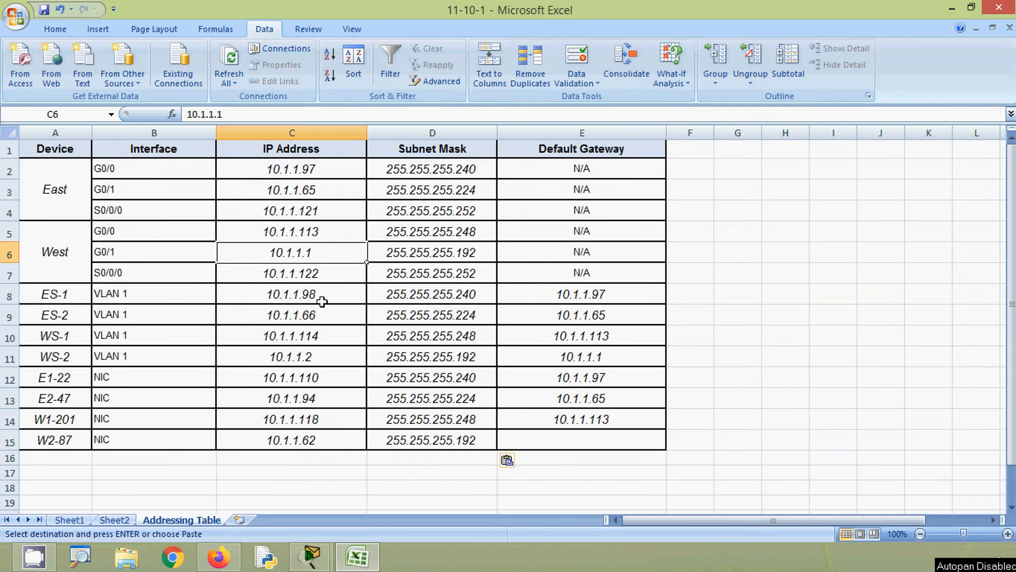
{"action": "key", "text": "ctrl+c"}
{"action": "left_click", "coordinate": [535, 432]}
{"action": "key", "text": "ctrl+v"}
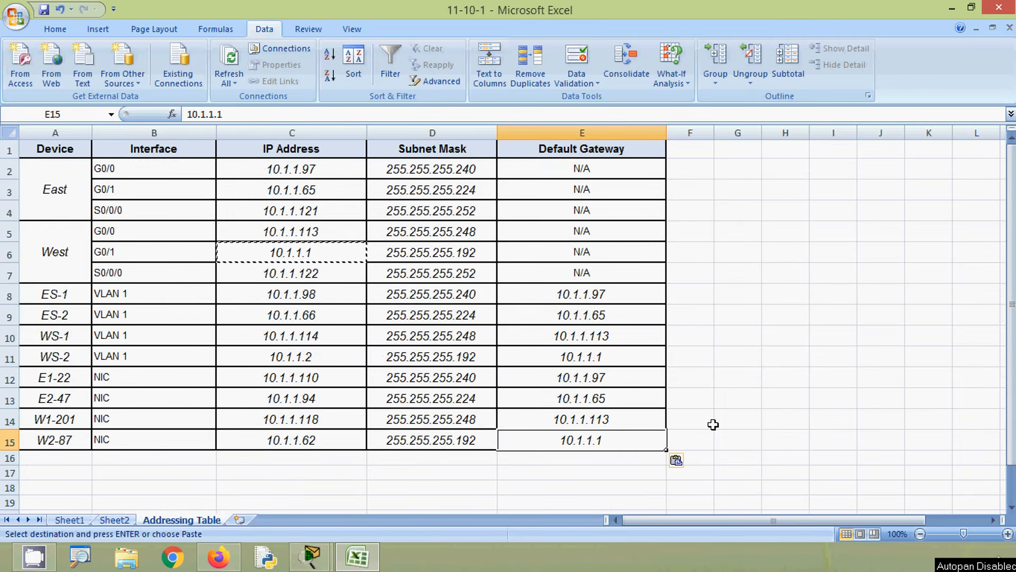
{"action": "left_click", "coordinate": [718, 421]}
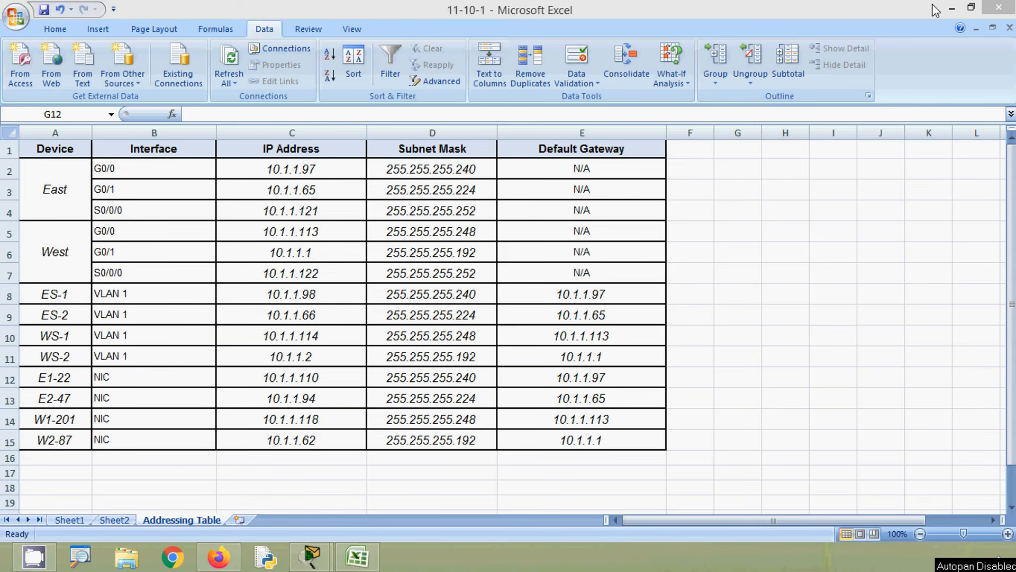
- Switch to Packet Tracer, open the East router's CLI and place its window over the Excel sheet beside the IP address and mask columns
{"action": "left_click", "coordinate": [952, 8]}
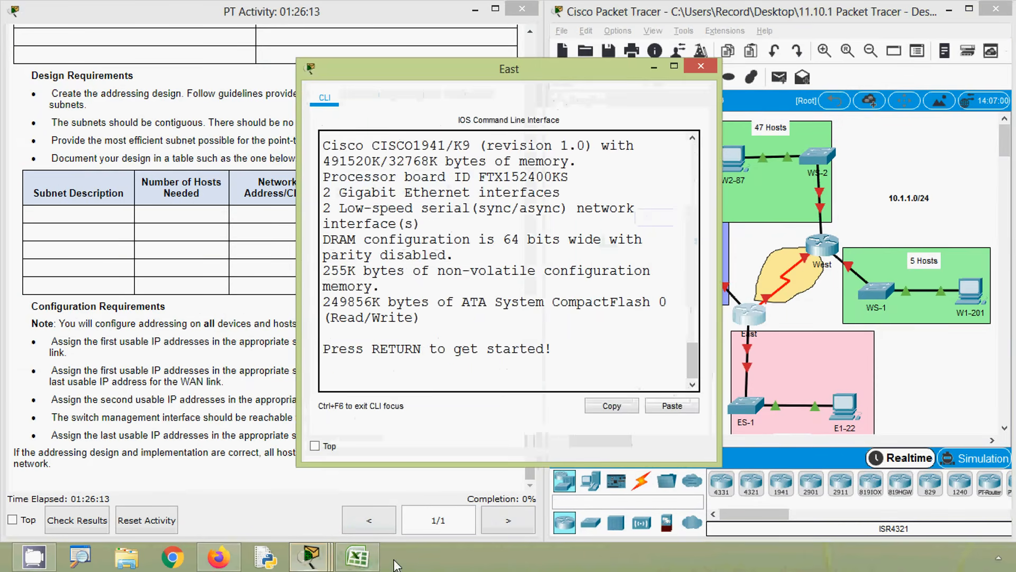
{"action": "left_click", "coordinate": [365, 561]}
{"action": "key", "text": "alt+Tab"}
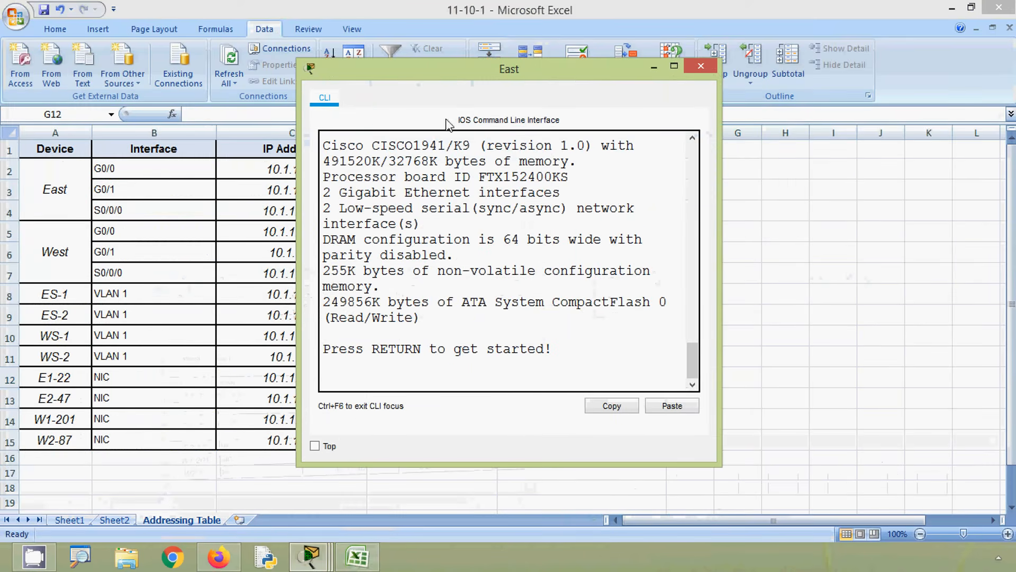
{"action": "left_click_drag", "start_coordinate": [449, 71], "coordinate": [688, 66]}
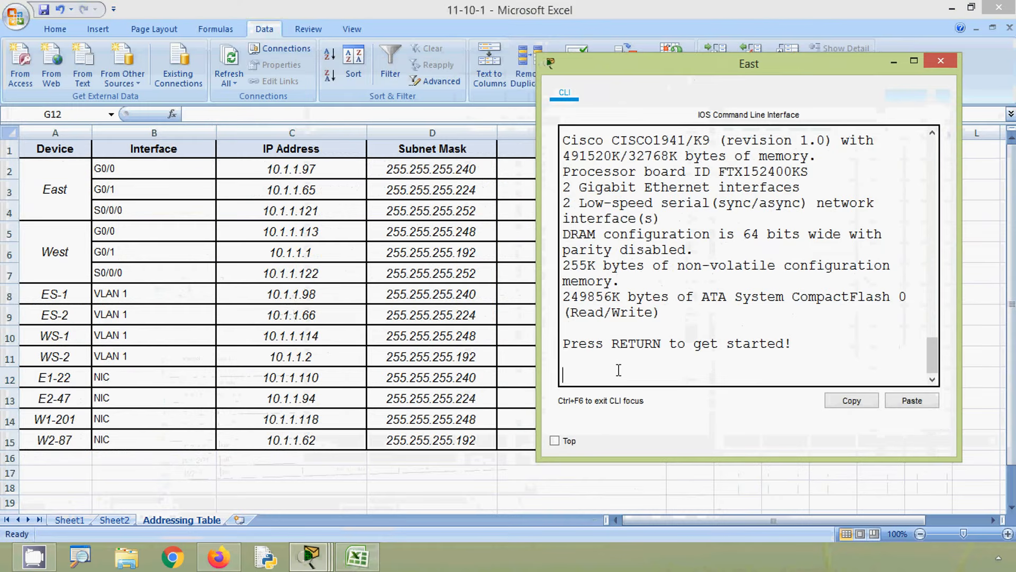
- Enter privileged mode on the East router with enable and start global configuration with configure terminal
{"action": "key", "text": "Return"}
{"action": "type", "text": "ENA"}
{"action": "key", "text": "Tab"}
{"action": "key", "text": "Return"}
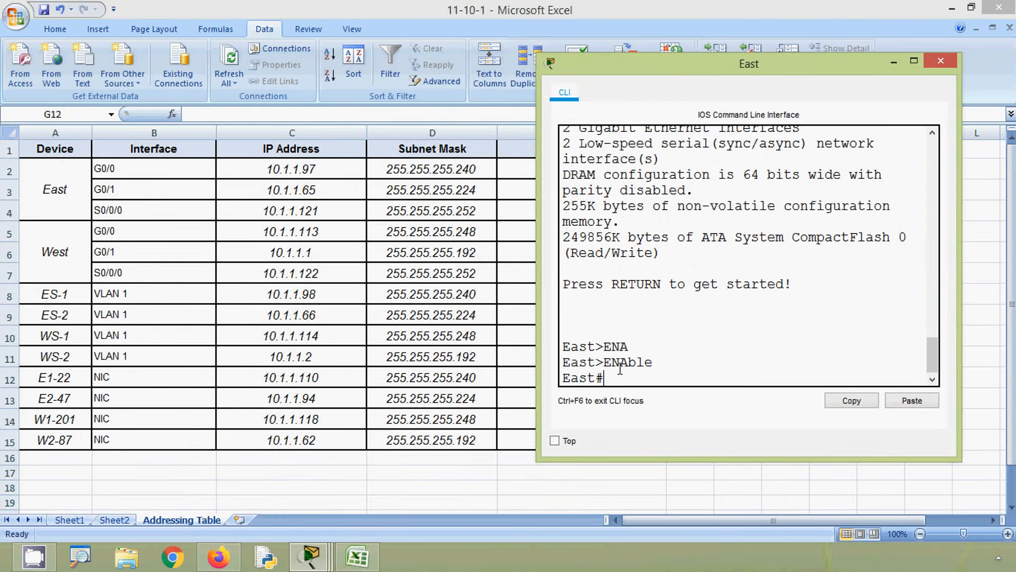
{"action": "type", "text": "conf"}
{"action": "key", "text": "Tab"}
{"action": "type", "text": "t"}
- Begin an interface command in the East router's global configuration mode
{"action": "key", "text": "Tab"}
{"action": "key", "text": "Return"}
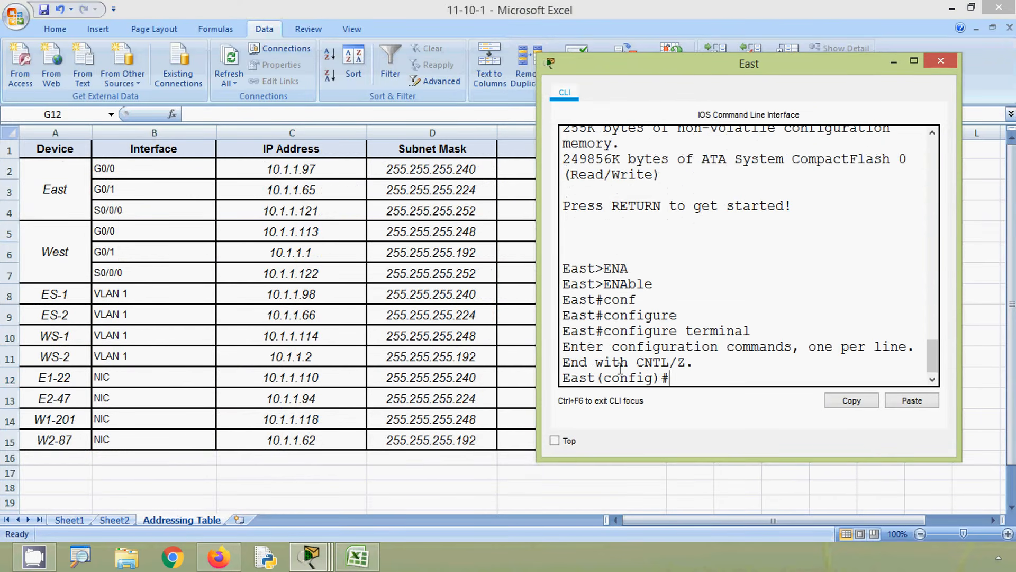
{"action": "type", "text": "inter"}
{"action": "key", "text": "Tab"}
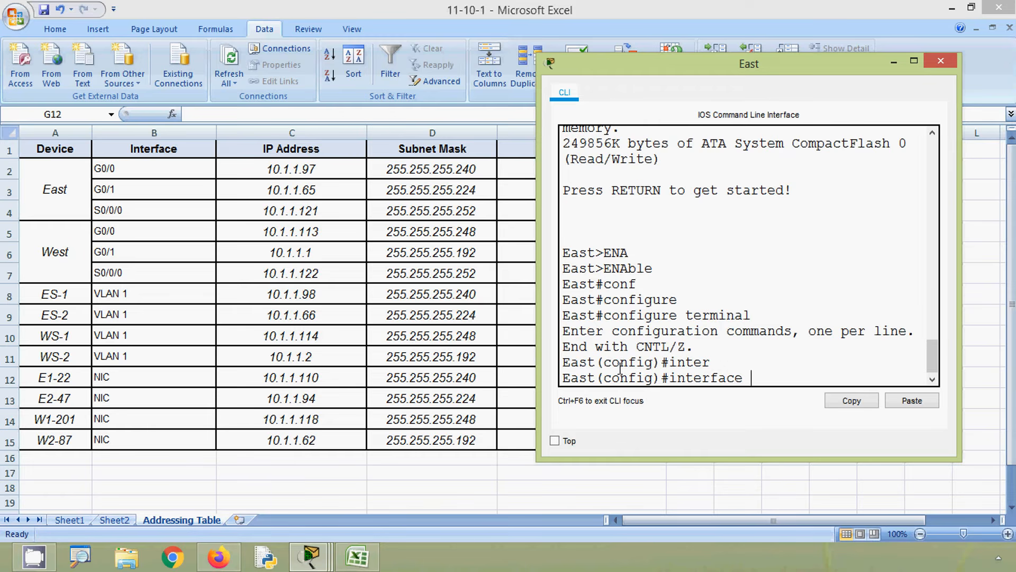
- Enter interface configuration mode for gigabitEthernet 0/0 on the East router
{"action": "type", "text": "g"}
{"action": "key", "text": "Tab"}
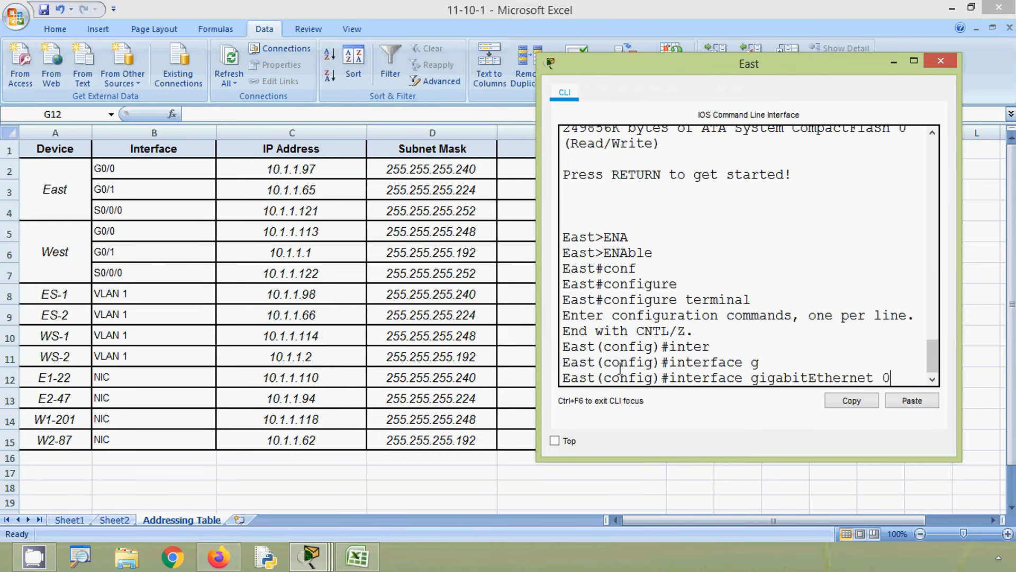
{"action": "key", "text": "Return"}
- Begin the ip address command for East G0/0 with the address 10.1.1.97 copied from cell C2 of the addressing table
{"action": "type", "text": "ip a"}
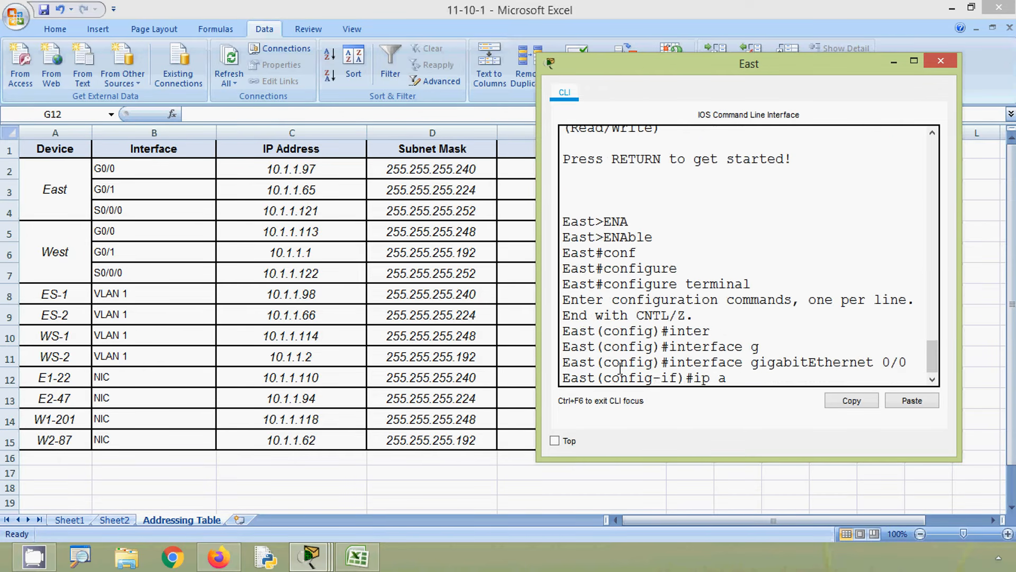
{"action": "type", "text": "d"}
{"action": "key", "text": "Tab"}
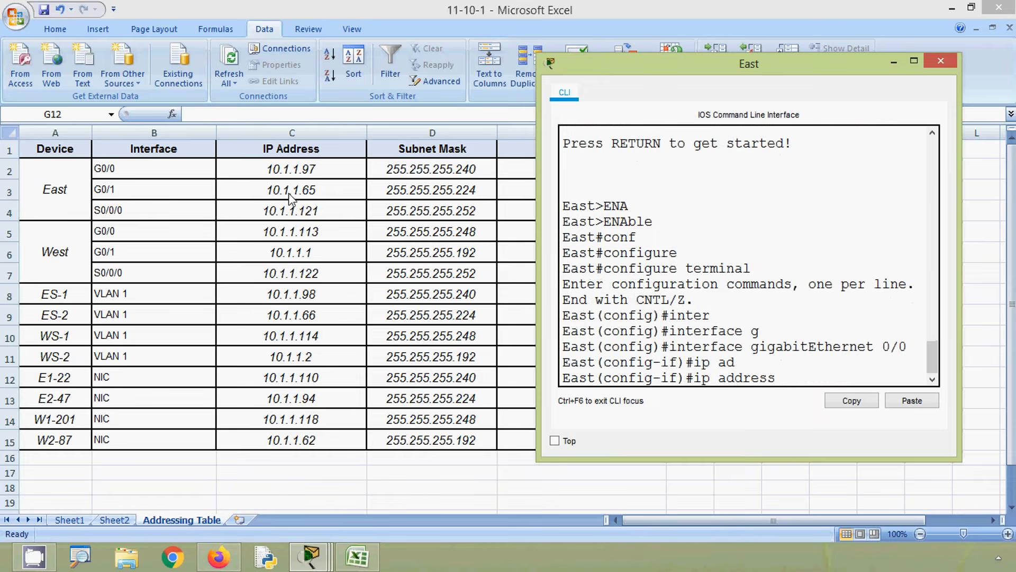
{"action": "left_click", "coordinate": [308, 171]}
{"action": "left_click_drag", "start_coordinate": [246, 114], "coordinate": [176, 114]}
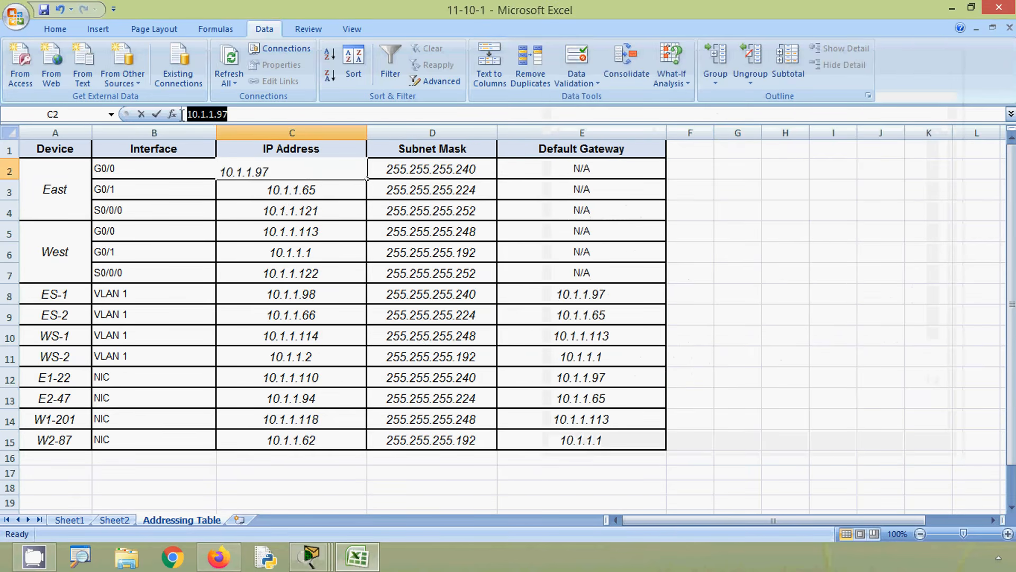
{"action": "key", "text": "ctrl+c"}
{"action": "key", "text": "alt+Tab"}
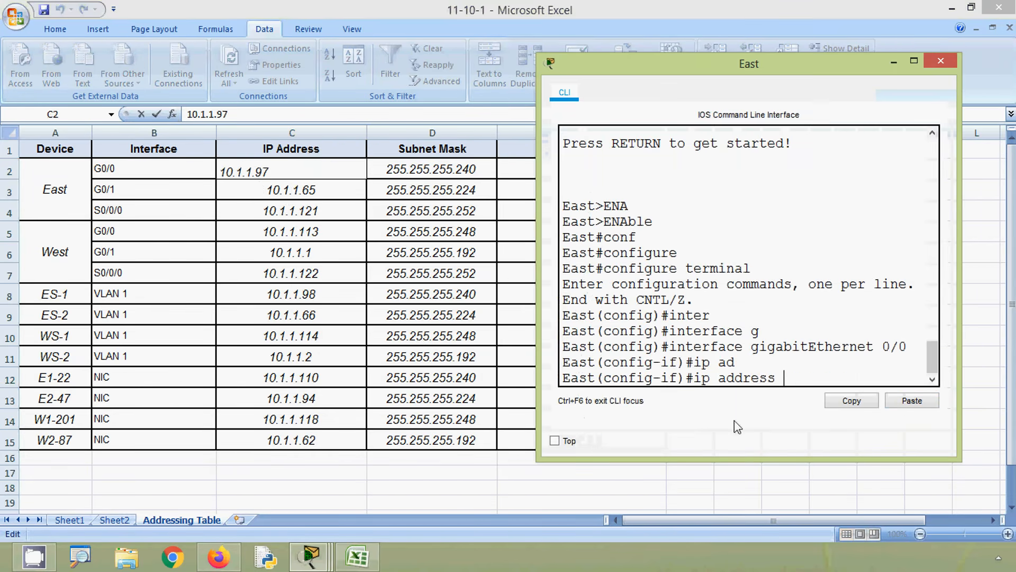
{"action": "left_click", "coordinate": [907, 404]}
- Complete the G0/0 ip address command with the mask 255.255.255.240 copied from cell D2 and run it
{"action": "key", "text": "alt+Tab"}
{"action": "left_click", "coordinate": [442, 174]}
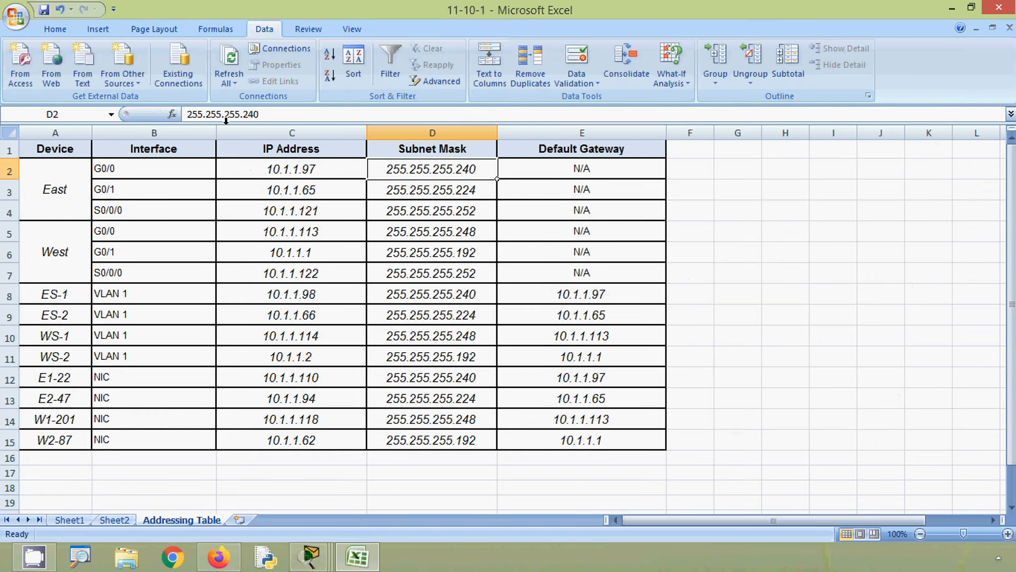
{"action": "left_click", "coordinate": [262, 114]}
{"action": "left_click_drag", "start_coordinate": [261, 114], "coordinate": [172, 115]}
{"action": "key", "text": "alt+Tab"}
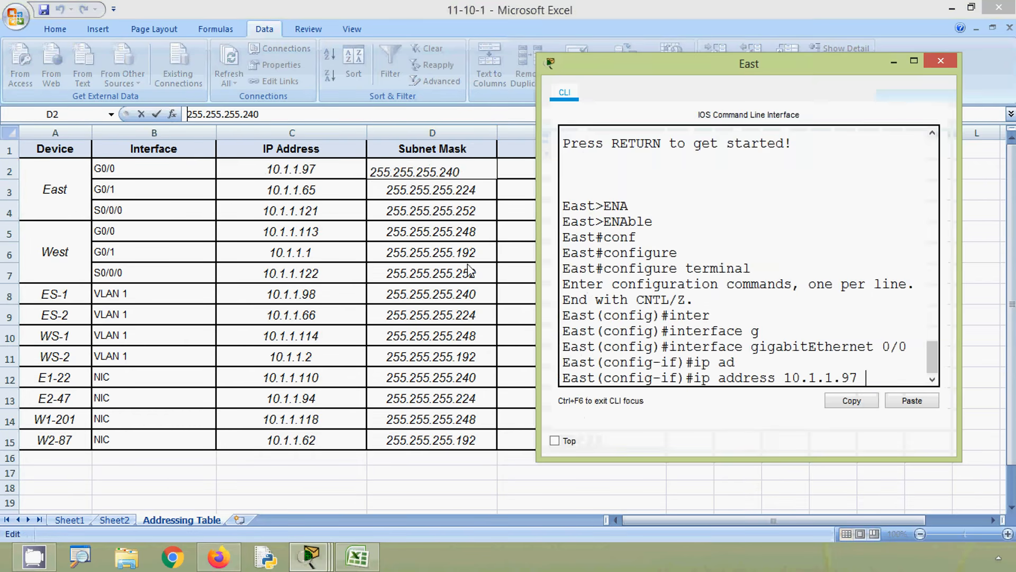
{"action": "left_click", "coordinate": [899, 406]}
{"action": "key", "text": "Return"}
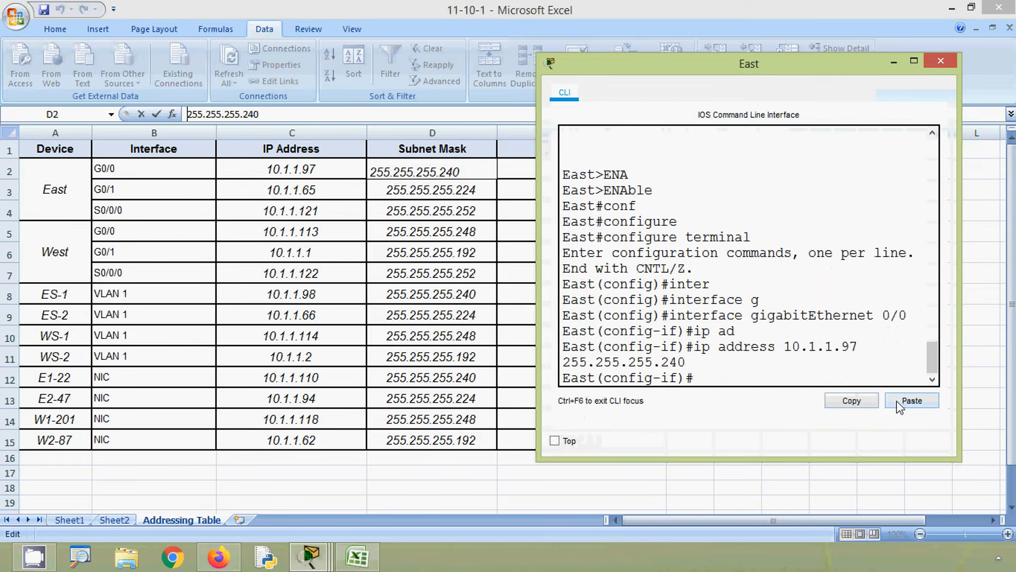
- Enable East's gigabitEthernet 0/0 interface with no shutdown
{"action": "type", "text": "no sh"}
{"action": "key", "text": "Tab"}
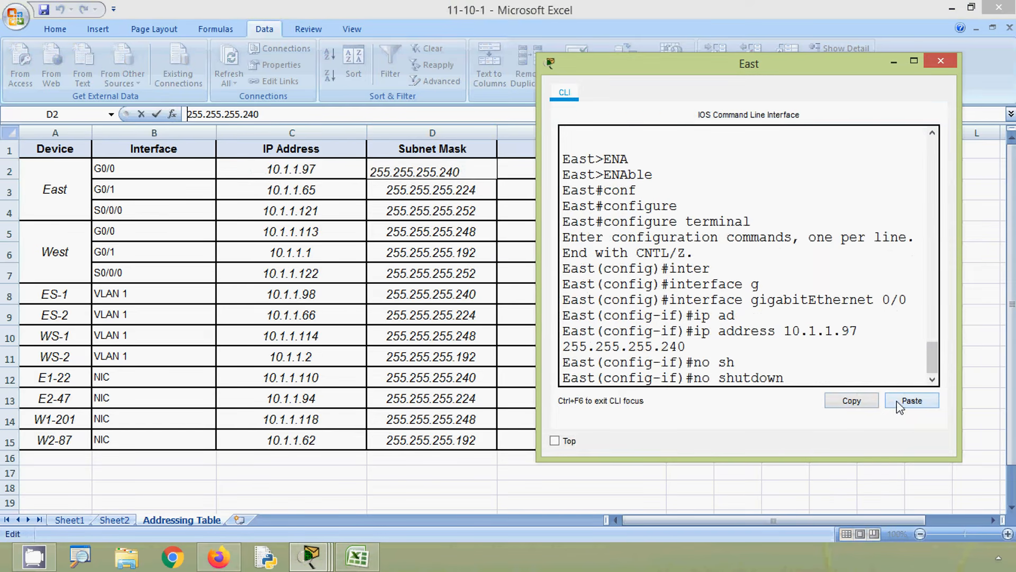
{"action": "key", "text": "Return"}
{"action": "key", "text": "Return"}
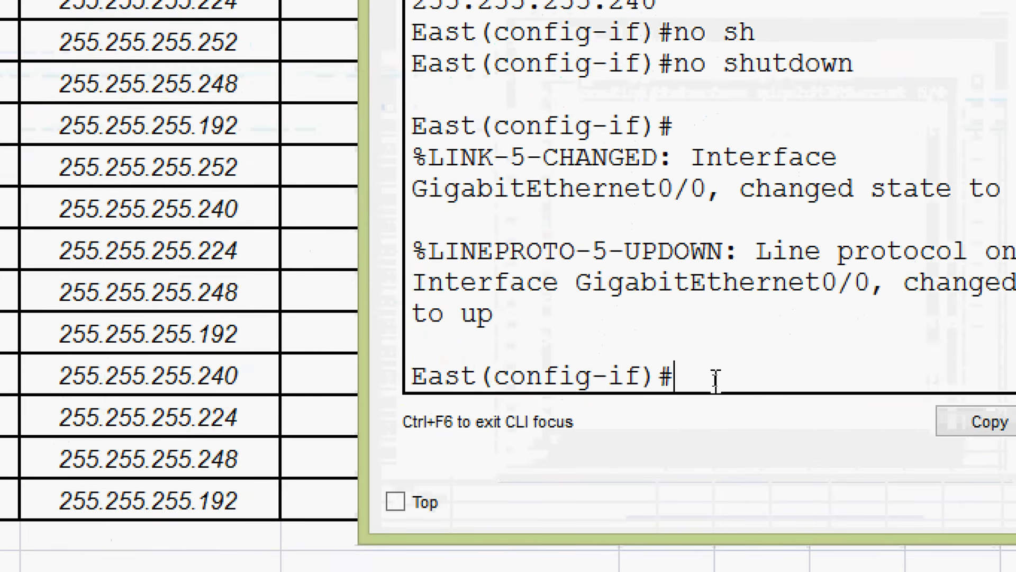
- Exit the G0/0 configuration and enter interface configuration mode for gigabitEthernet 0/1
{"action": "type", "text": "exit"}
{"action": "key", "text": "Return"}
{"action": "type", "text": "inter"}
{"action": "key", "text": "Tab"}
{"action": "type", "text": "g"}
{"action": "key", "text": "Tab"}
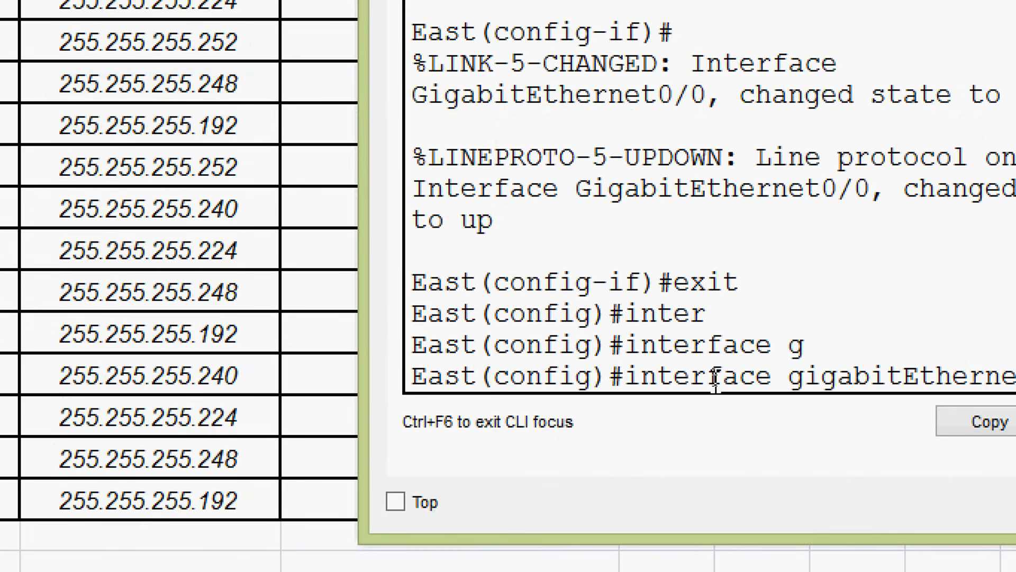
{"action": "type", "text": "0"}
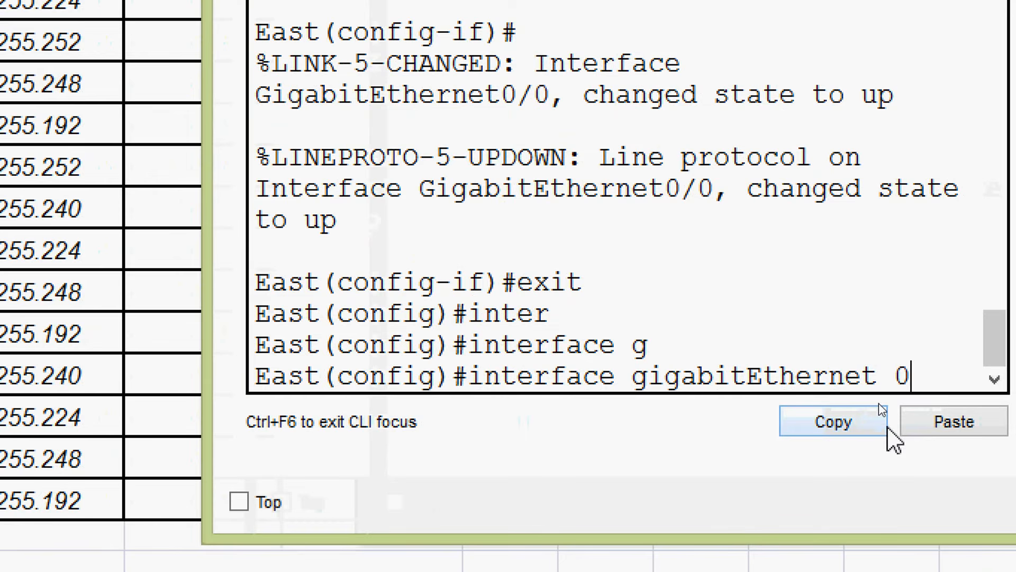
{"action": "type", "text": "/1"}
{"action": "key", "text": "Return"}
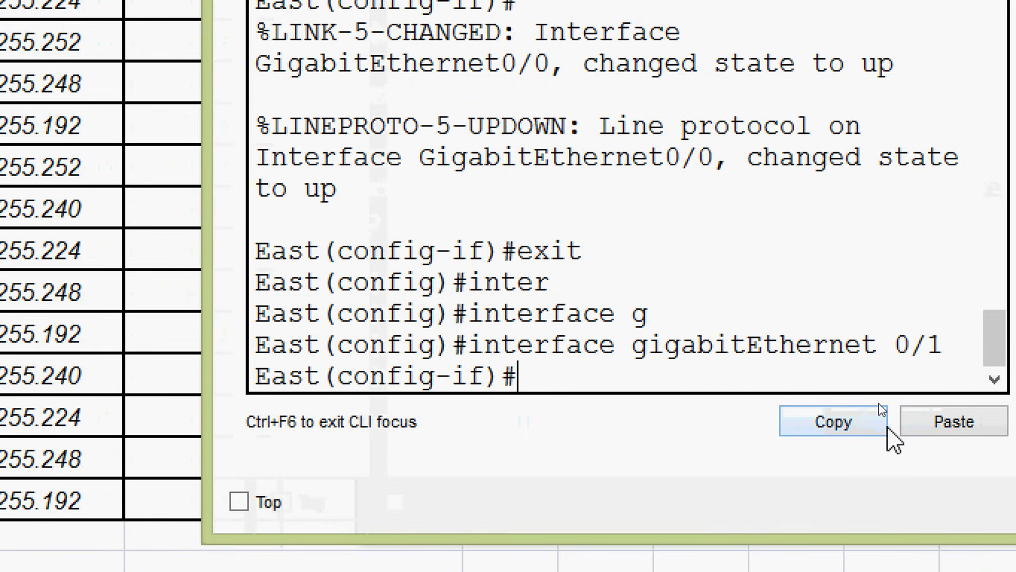
- Begin the ip address command for East G0/1 with the address 10.1.1.65 copied from cell C3 of the addressing table
{"action": "type", "text": "ip ad"}
{"action": "key", "text": "Tab"}
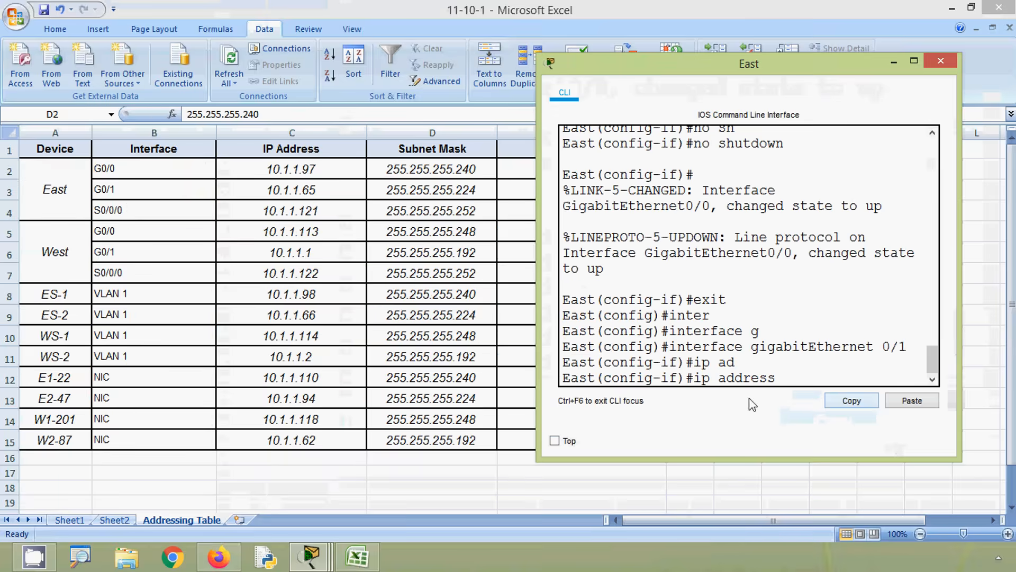
{"action": "left_click", "coordinate": [262, 197]}
{"action": "left_click", "coordinate": [286, 191]}
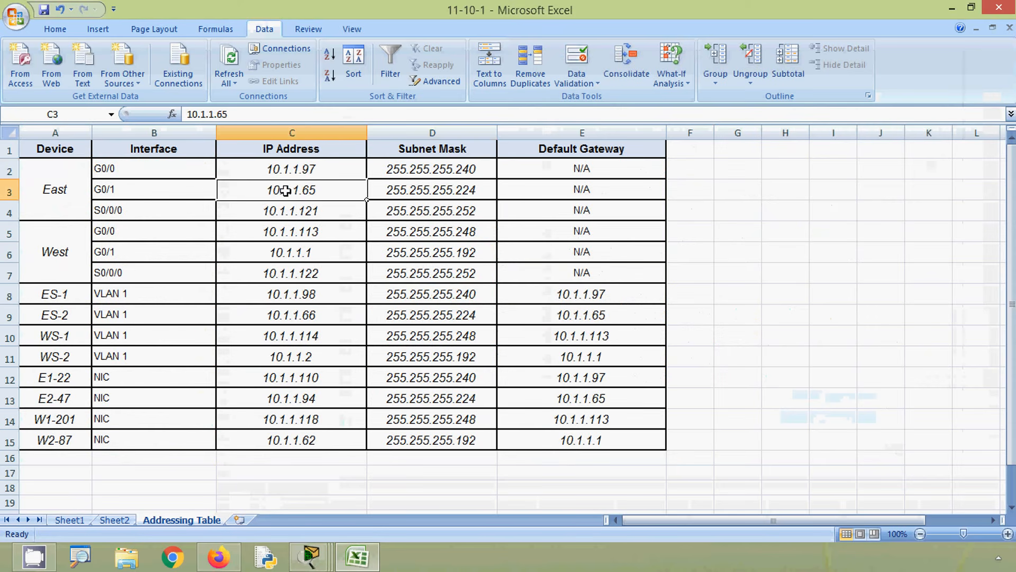
{"action": "left_click", "coordinate": [247, 112]}
{"action": "left_click_drag", "start_coordinate": [246, 113], "coordinate": [182, 114]}
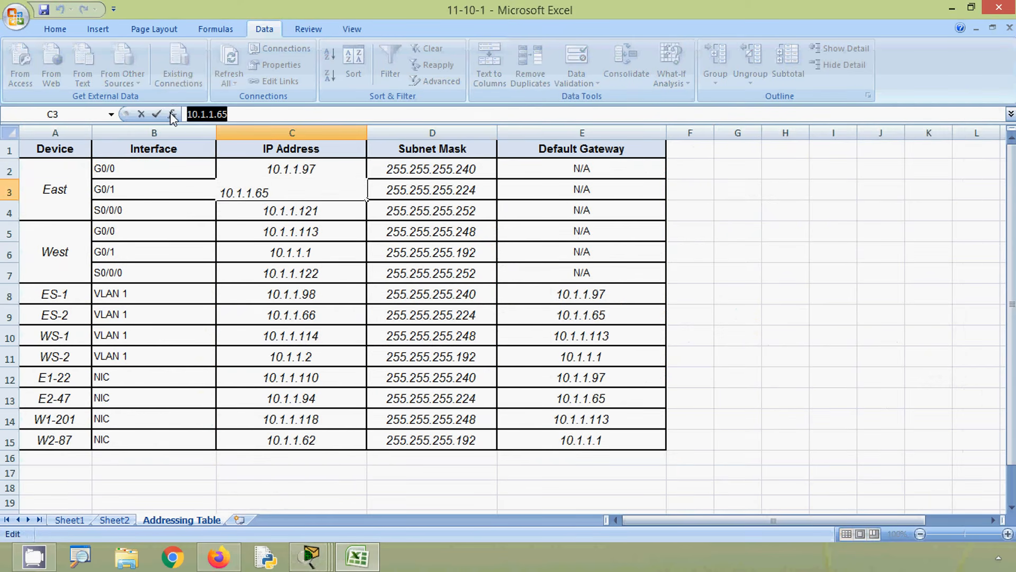
{"action": "key", "text": "ctrl+c"}
{"action": "key", "text": "alt+Tab"}
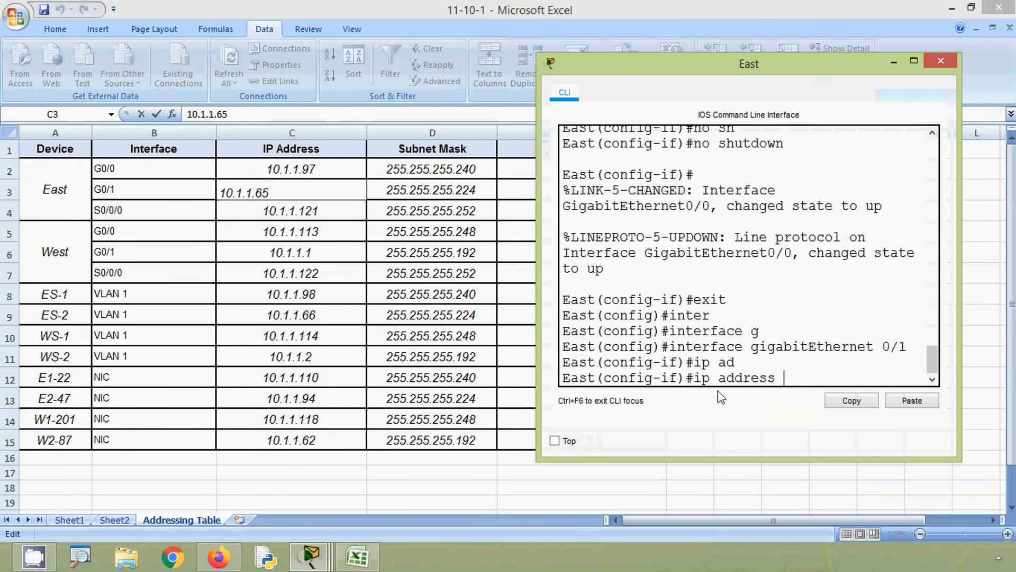
{"action": "left_click", "coordinate": [918, 405]}
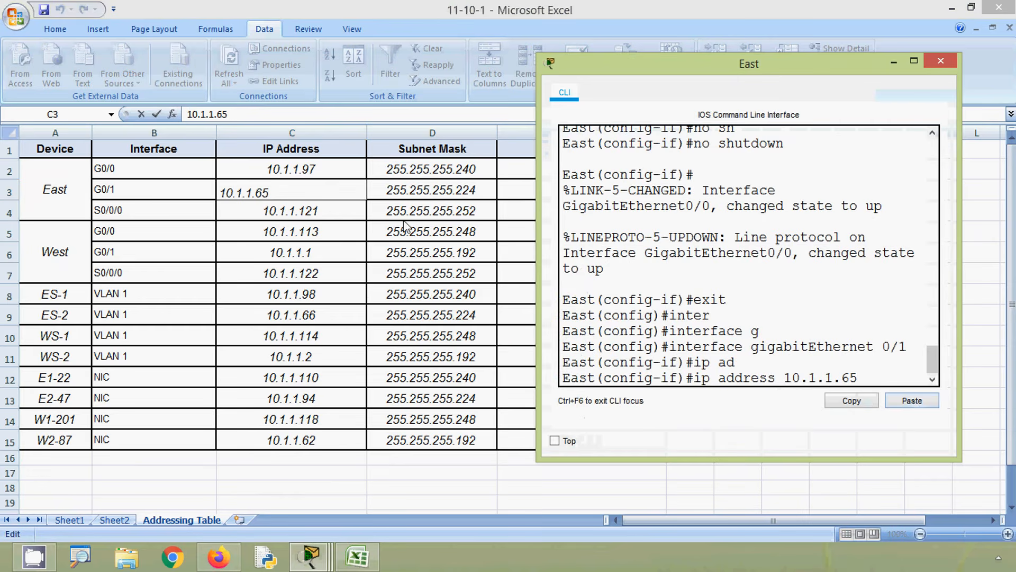
- Complete the G0/1 ip address command with the mask 255.255.255.224 copied from cell D3 and run it
{"action": "key", "text": "alt+Tab"}
{"action": "left_click", "coordinate": [419, 190]}
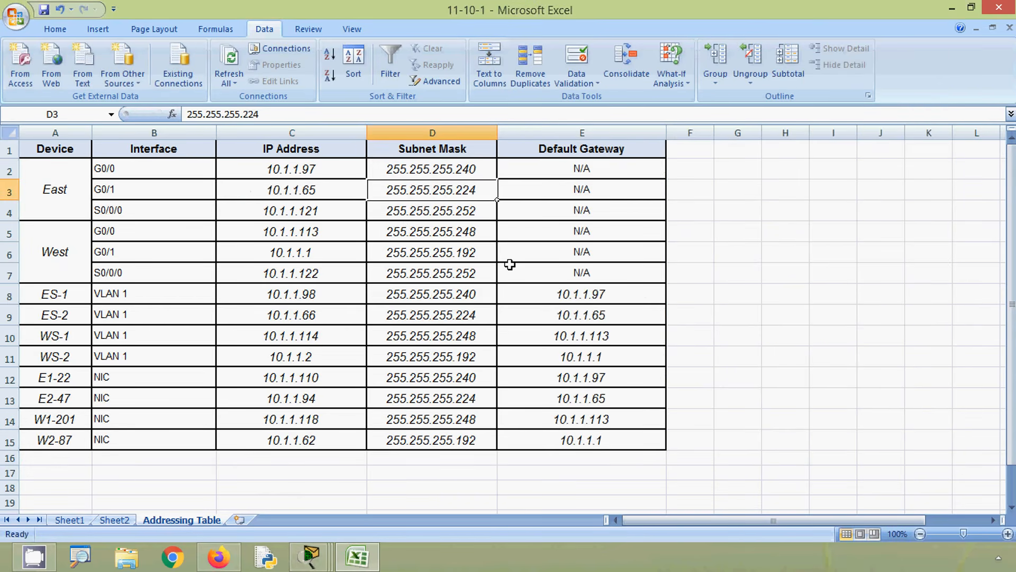
{"action": "key", "text": "ctrl+c"}
{"action": "key", "text": "alt+Tab"}
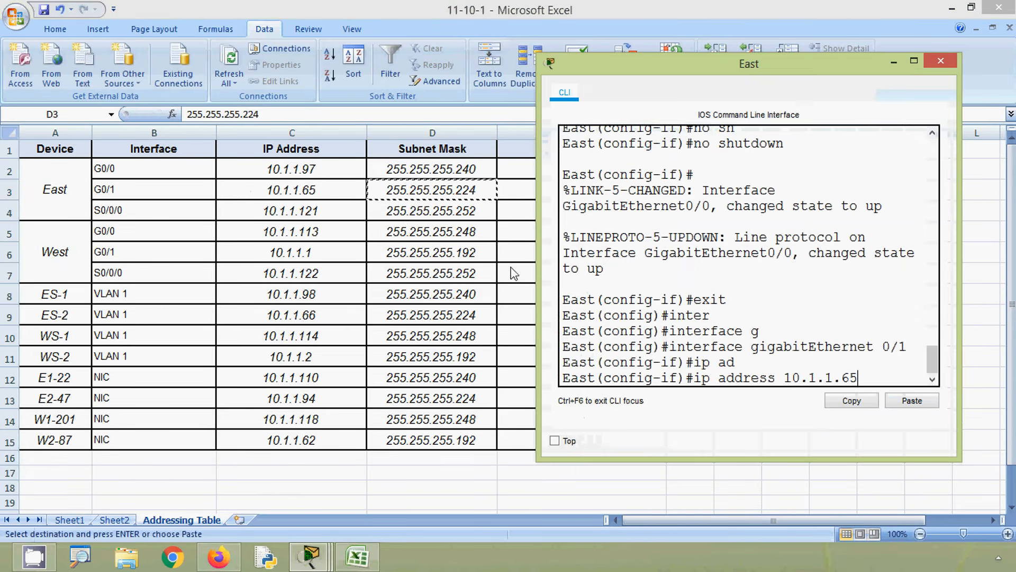
{"action": "left_click", "coordinate": [896, 403]}
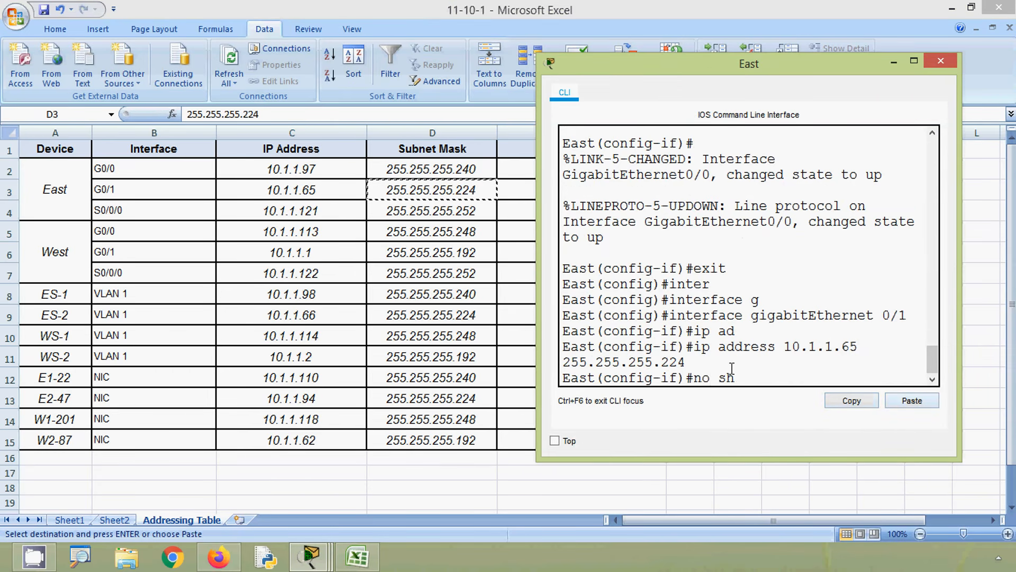
- Enable East's gigabitEthernet 0/1 interface with no shutdown
{"action": "type", "text": "no sh"}
{"action": "key", "text": "Tab"}
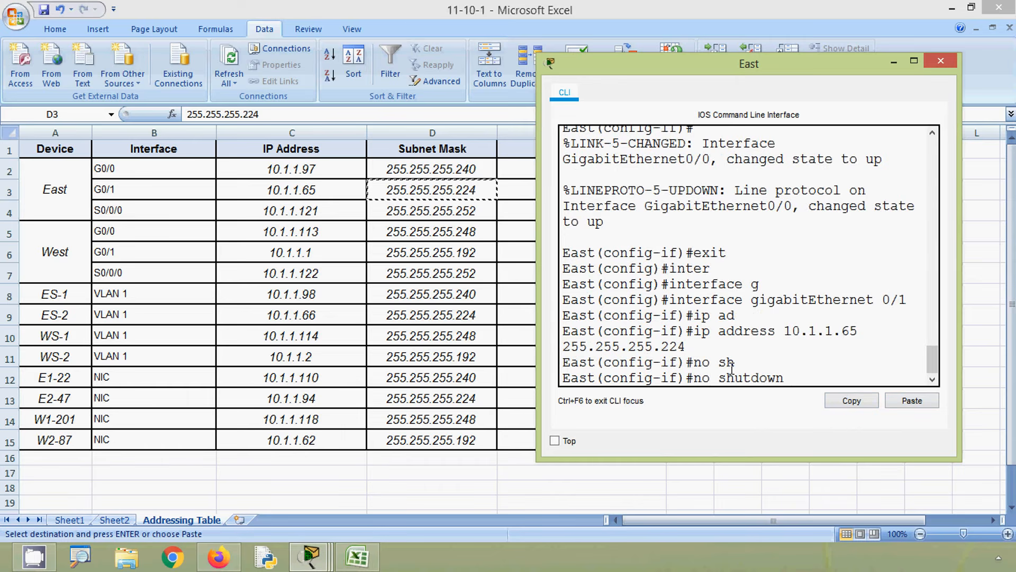
{"action": "key", "text": "Return"}
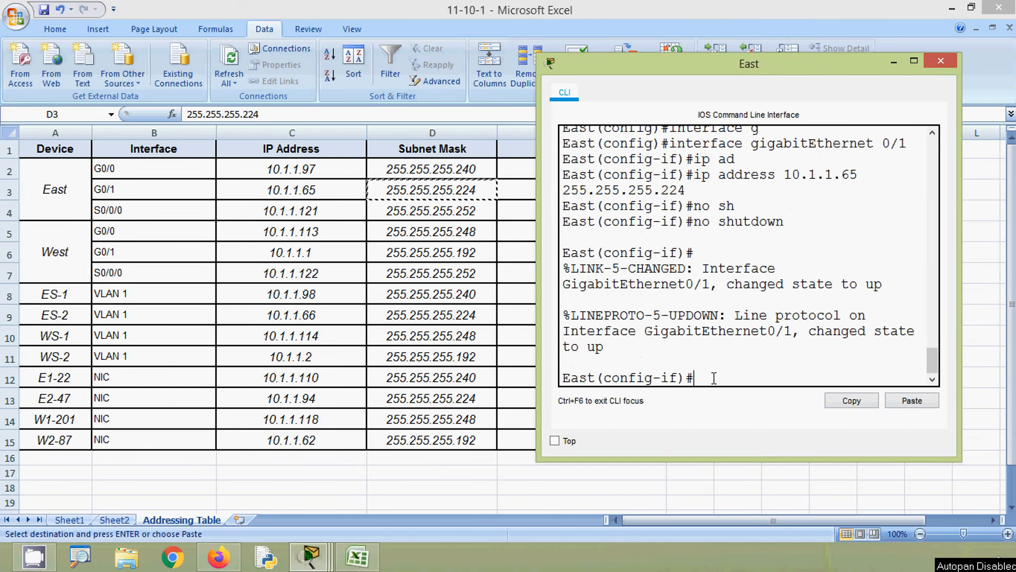
- Exit the G0/1 configuration and enter interface configuration mode for serial 0/0/0
{"action": "type", "text": "exit"}
{"action": "key", "text": "Return"}
{"action": "type", "text": "inter"}
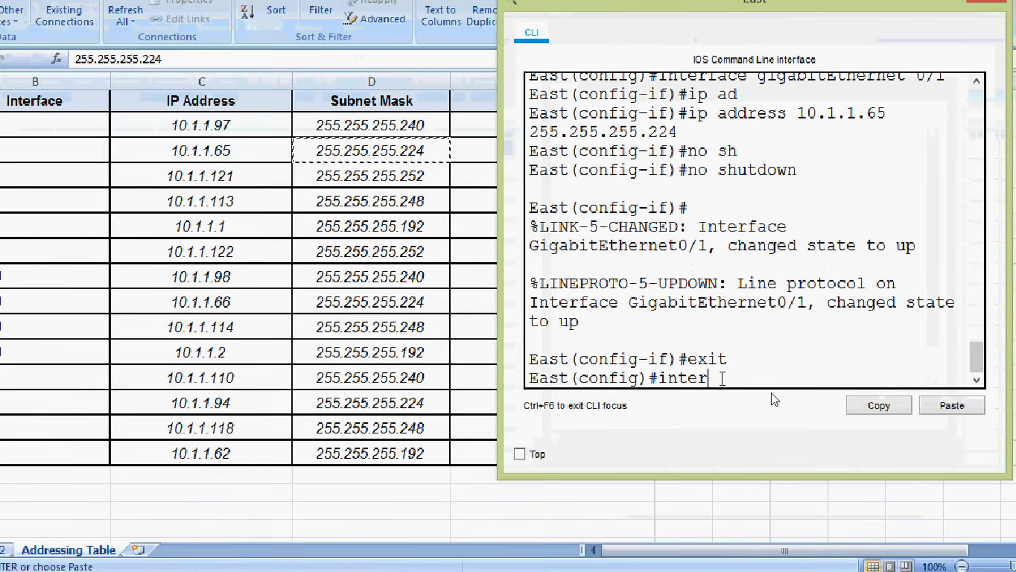
{"action": "key", "text": "Tab"}
{"action": "type", "text": "ser"}
{"action": "key", "text": "Tab"}
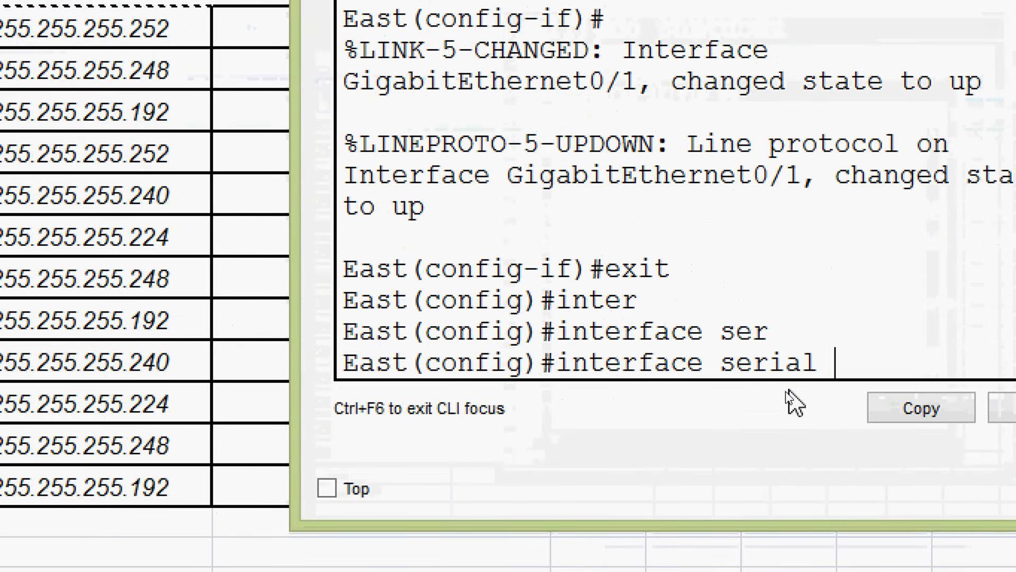
{"action": "type", "text": "0/0/0"}
{"action": "key", "text": "Return"}
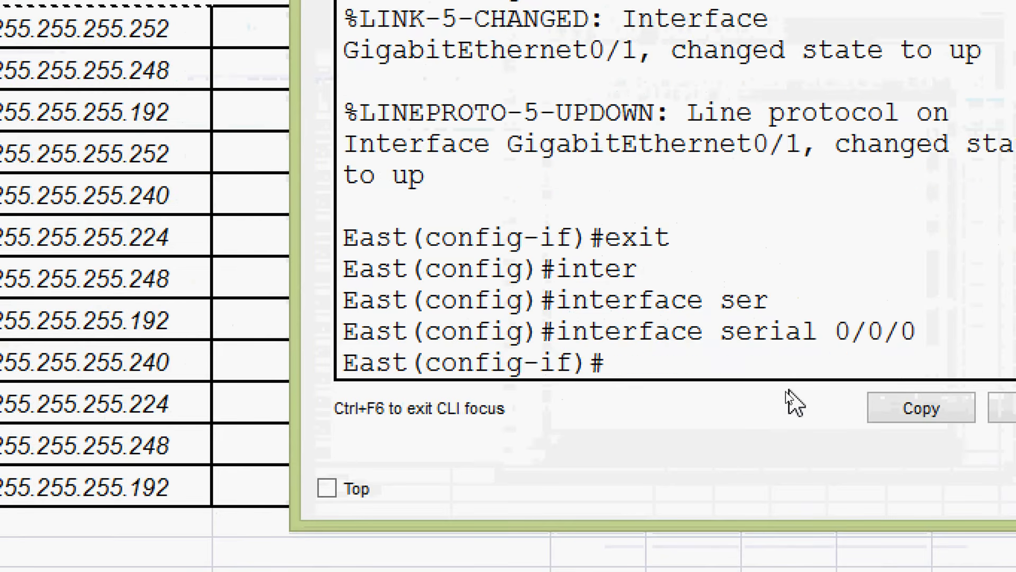
- Begin the ip address command for East S0/0/0 with the address 10.1.1.121 copied from cell C4 of the addressing table
{"action": "type", "text": "ip ad"}
{"action": "key", "text": "Tab"}
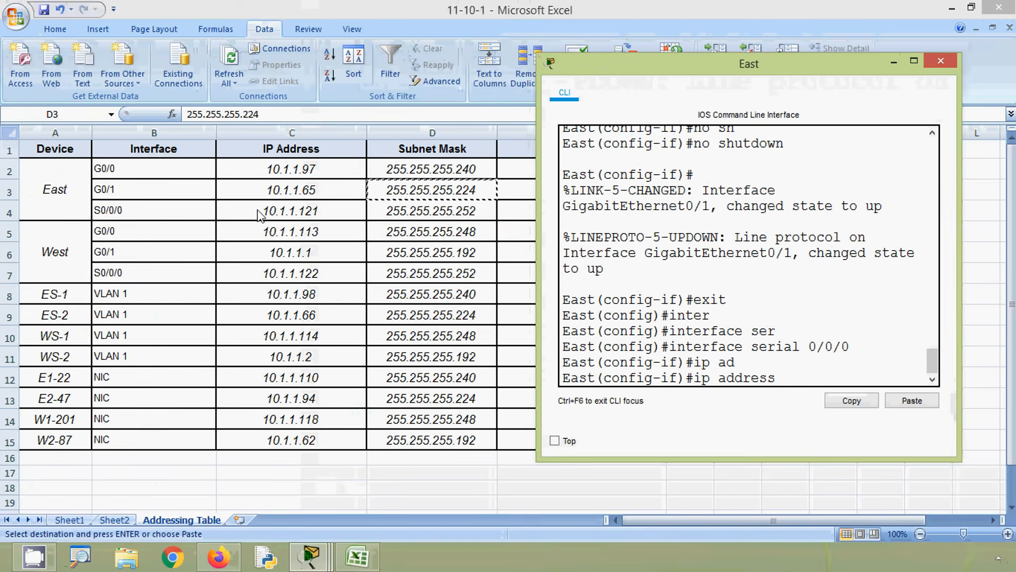
{"action": "left_click", "coordinate": [264, 215]}
{"action": "left_click", "coordinate": [278, 210]}
{"action": "left_click_drag", "start_coordinate": [246, 113], "coordinate": [158, 113]}
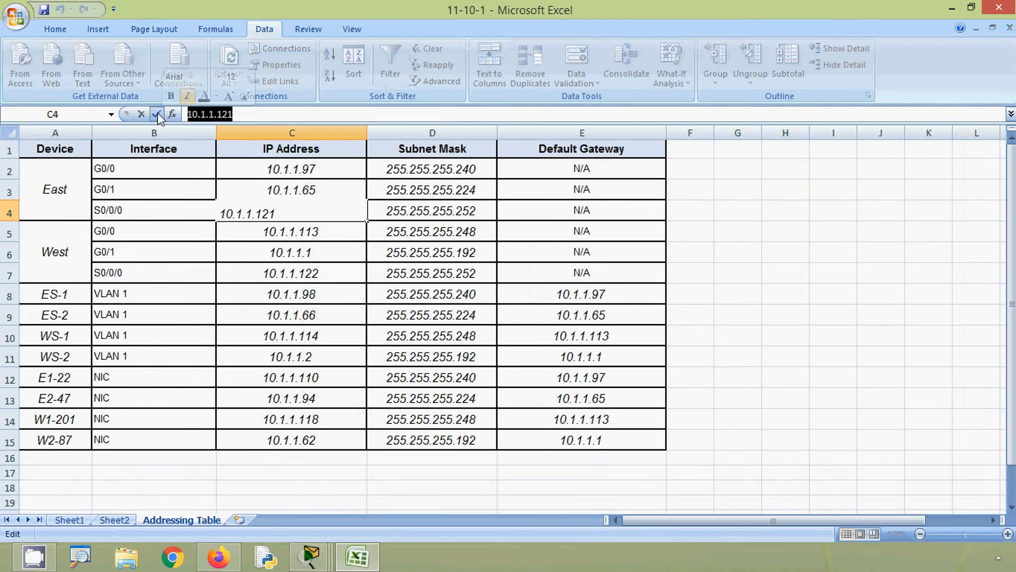
{"action": "key", "text": "ctrl+c"}
{"action": "key", "text": "alt+Tab"}
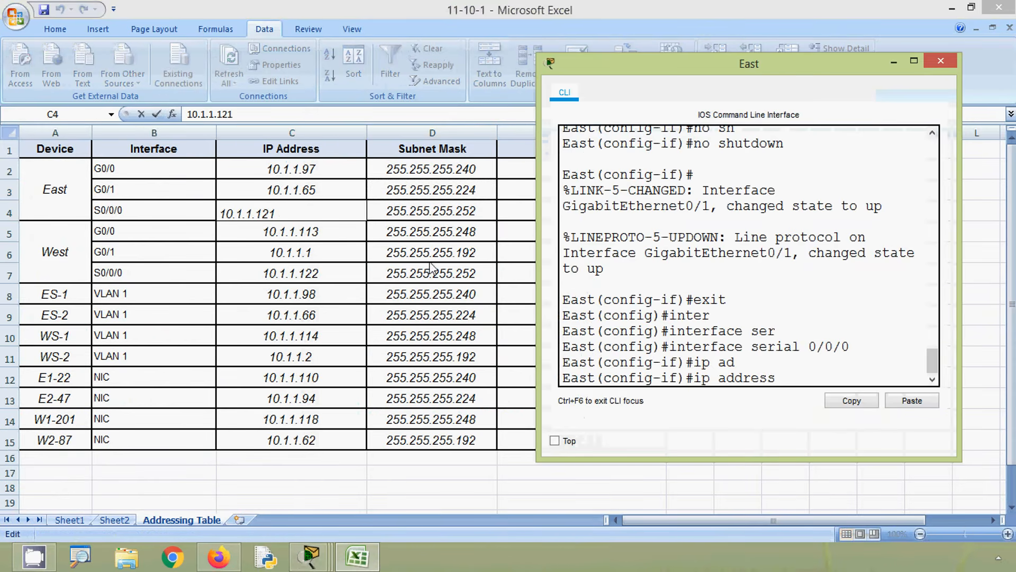
{"action": "left_click", "coordinate": [888, 406]}
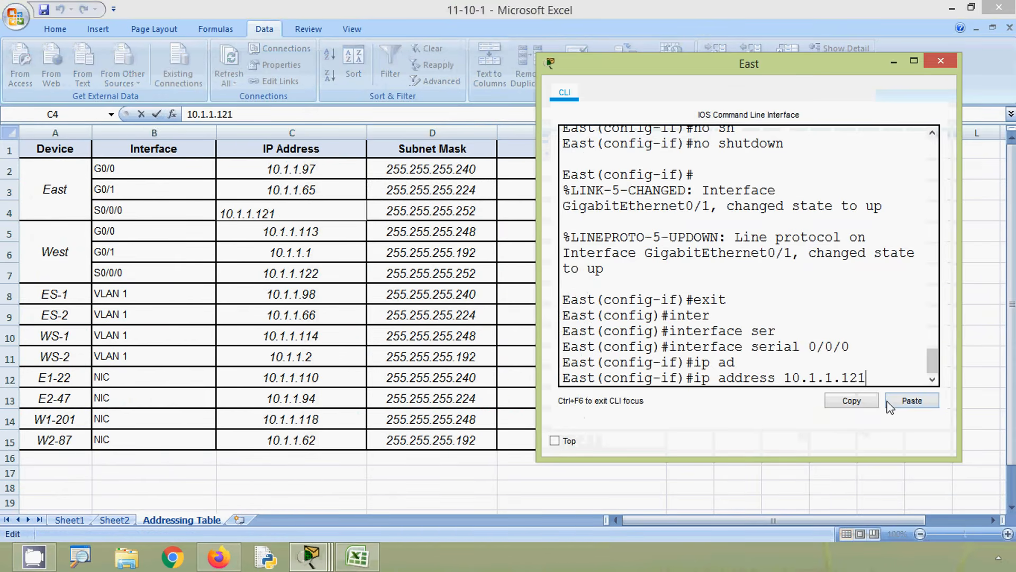
- Complete the S0/0/0 ip address command with the mask 255.255.255.252 copied from cell D4 and run it
{"action": "left_click", "coordinate": [421, 217]}
{"action": "left_click", "coordinate": [421, 217]}
{"action": "left_click_drag", "start_coordinate": [270, 115], "coordinate": [176, 116]}
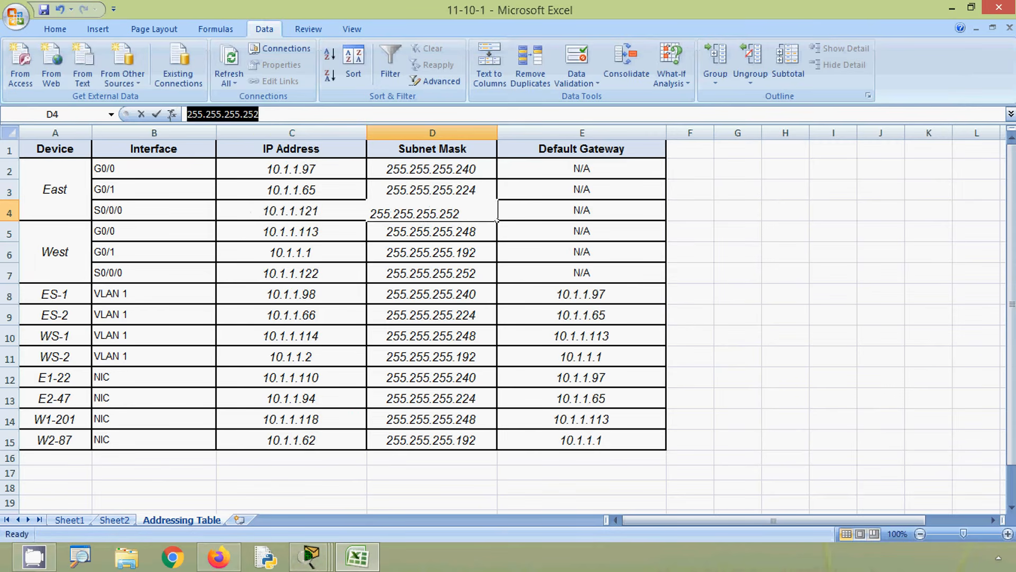
{"action": "key", "text": "alt+Tab"}
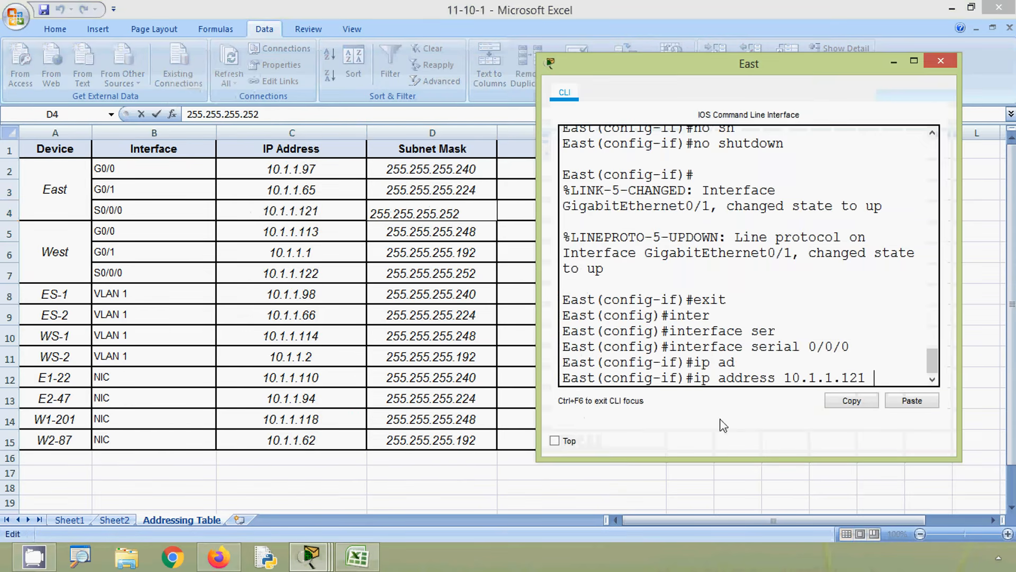
{"action": "left_click", "coordinate": [911, 401]}
{"action": "key", "text": "Return"}
- Enable East's serial 0/0/0 interface with no shutdown and close the East router window
{"action": "type", "text": "no sh"}
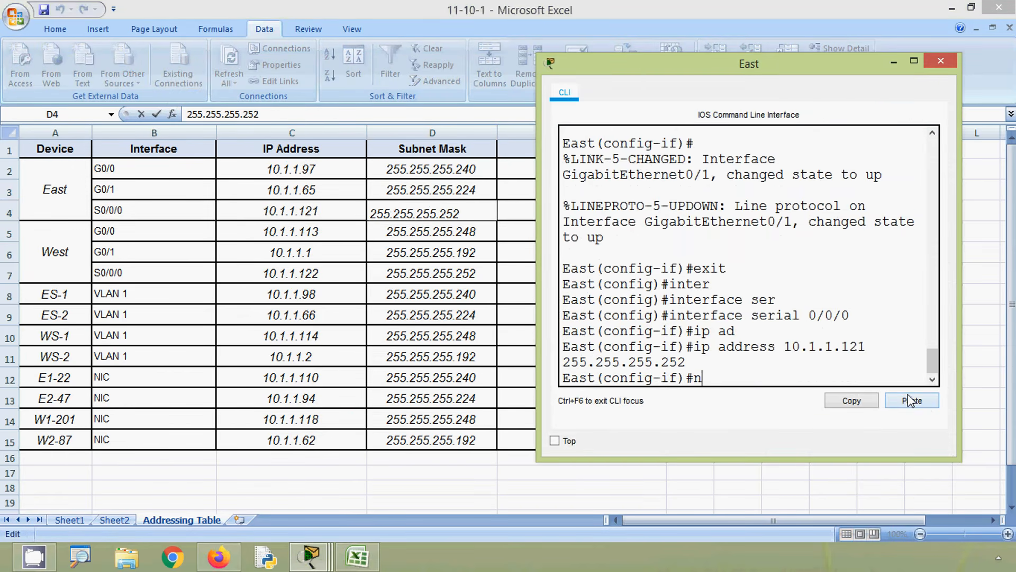
{"action": "key", "text": "Tab"}
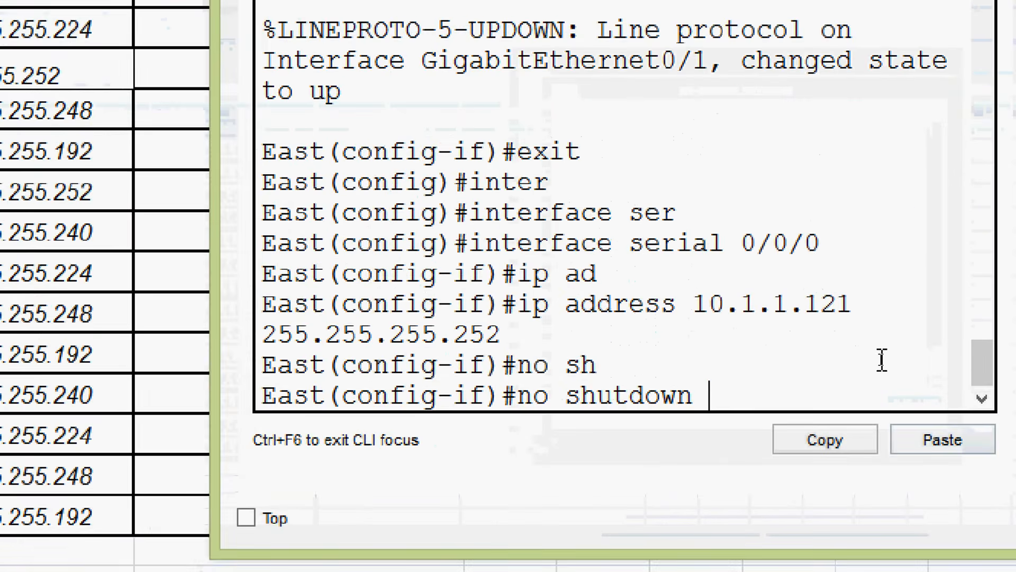
{"action": "key", "text": "Return"}
{"action": "key", "text": "Return"}
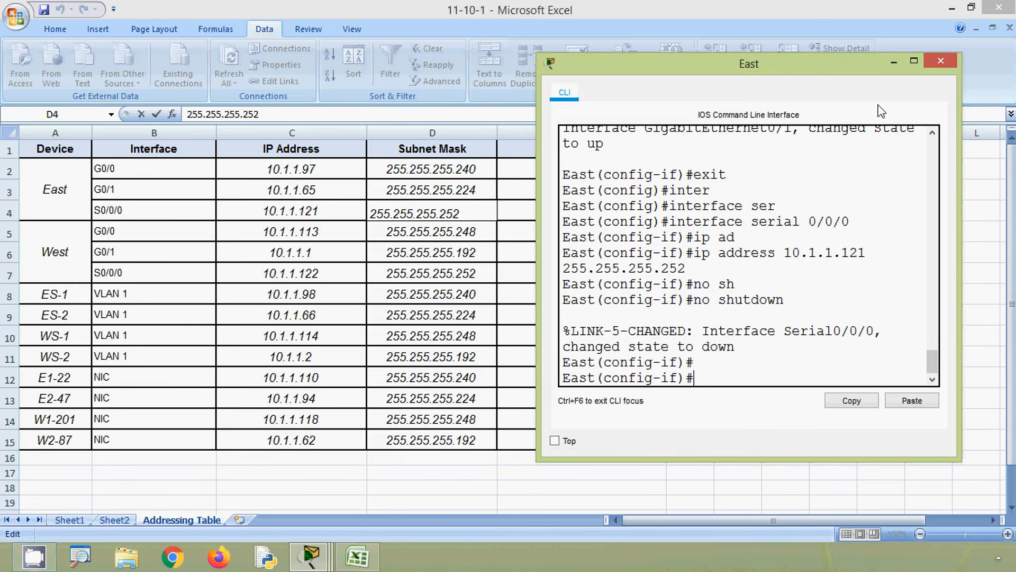
{"action": "left_click", "coordinate": [941, 61]}
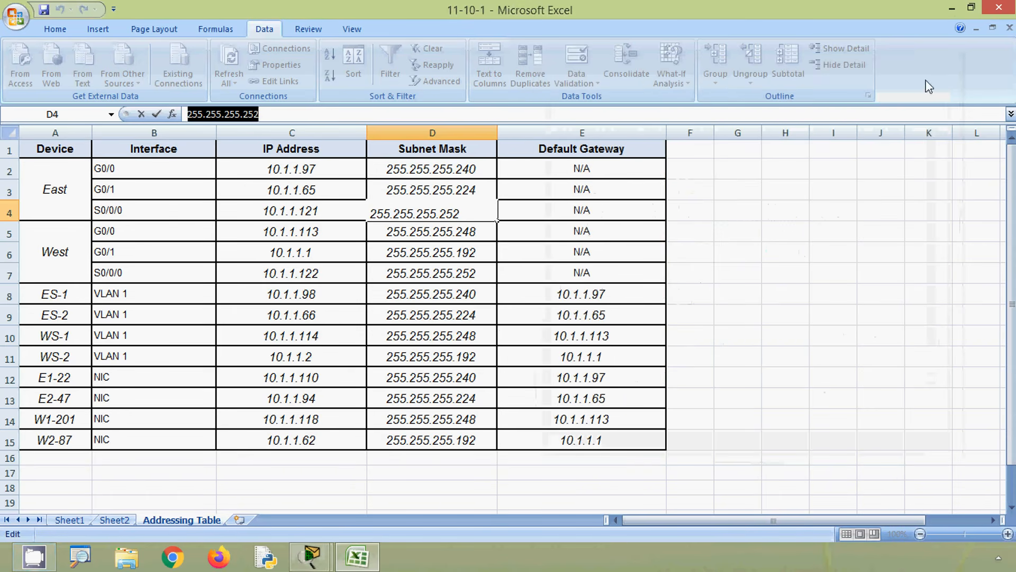
- Open the West router's command line alongside the Excel addressing table and start its console session
{"action": "left_click", "coordinate": [952, 9]}
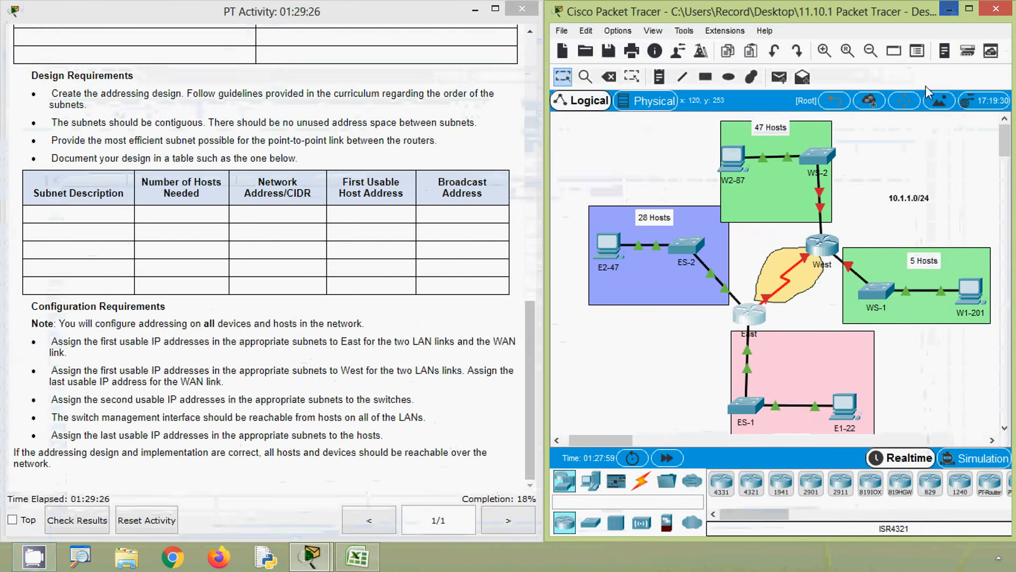
{"action": "left_click", "coordinate": [822, 245]}
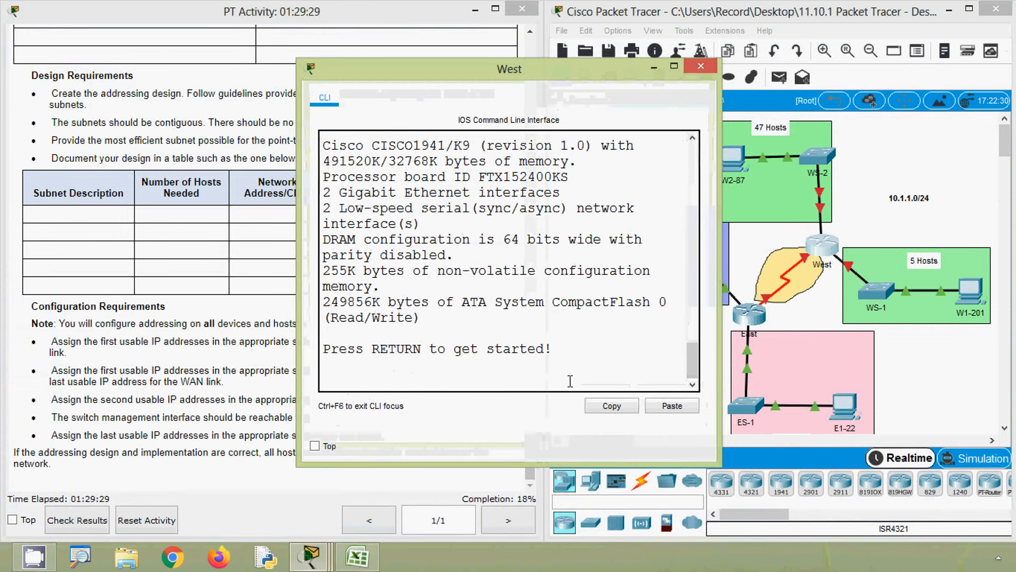
{"action": "left_click", "coordinate": [357, 555]}
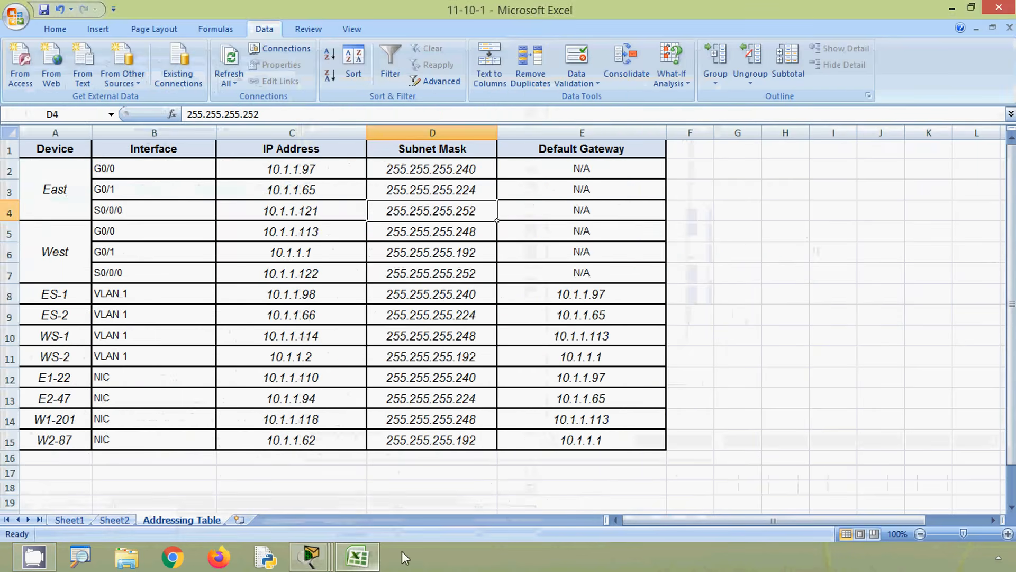
{"action": "left_click_drag", "start_coordinate": [524, 77], "coordinate": [760, 62]}
{"action": "key", "text": "Return"}
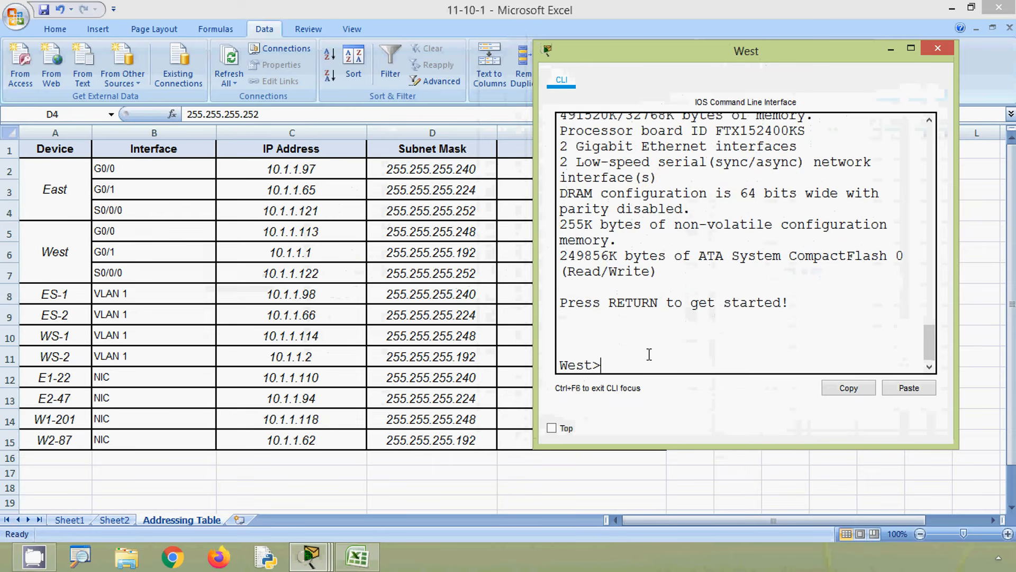
- Enter privileged mode on West with enable, followed by global configuration mode with configure terminal
{"action": "type", "text": "ena"}
{"action": "key", "text": "Tab"}
{"action": "key", "text": "Return"}
{"action": "type", "text": "conf"}
{"action": "key", "text": "Tab"}
- Enter interface configuration mode for gigabitEthernet 0/0 on West
{"action": "key", "text": "Tab"}
{"action": "key", "text": "Return"}
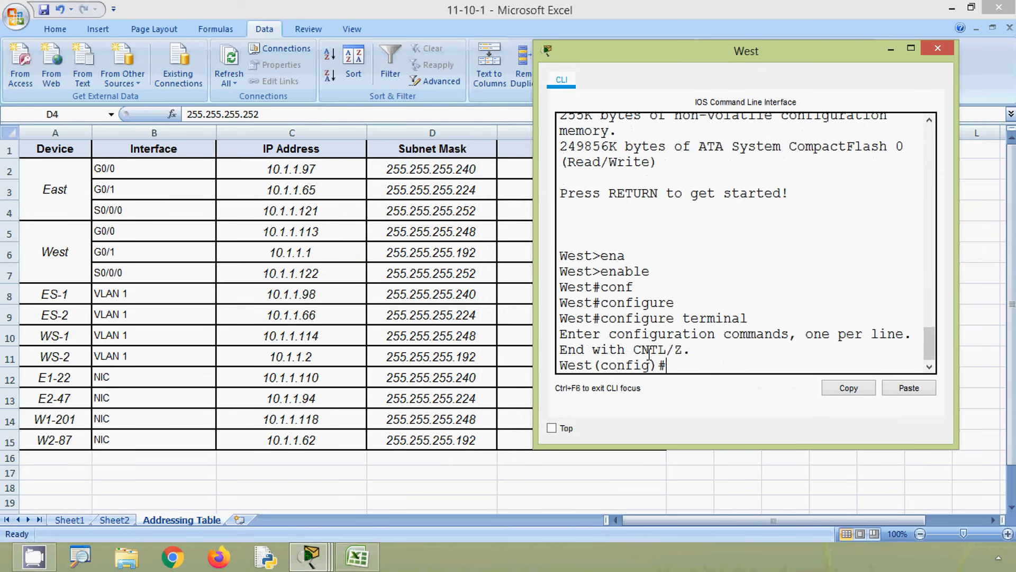
{"action": "type", "text": "inter"}
{"action": "key", "text": "Tab"}
{"action": "type", "text": "g"}
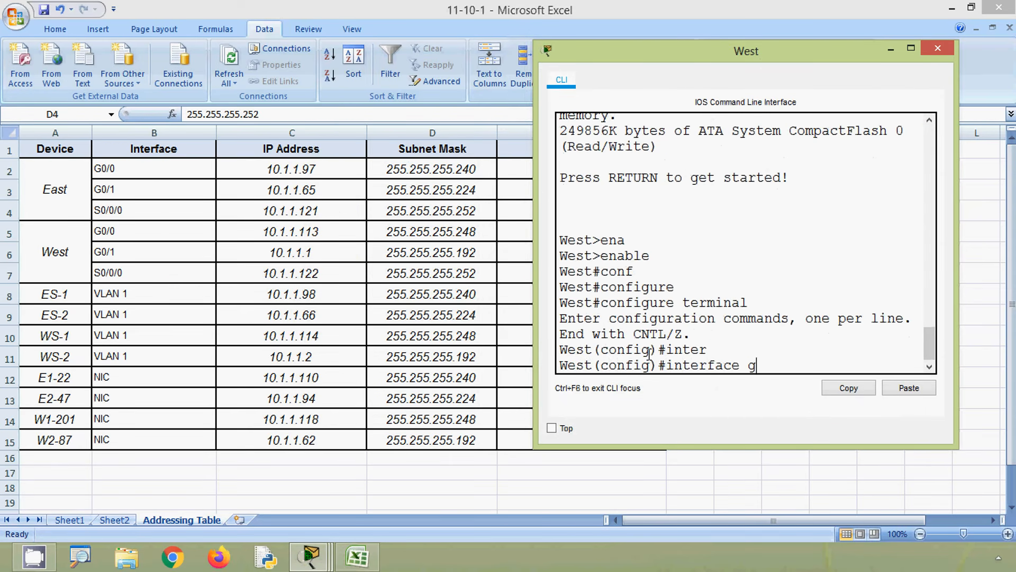
{"action": "key", "text": "Tab"}
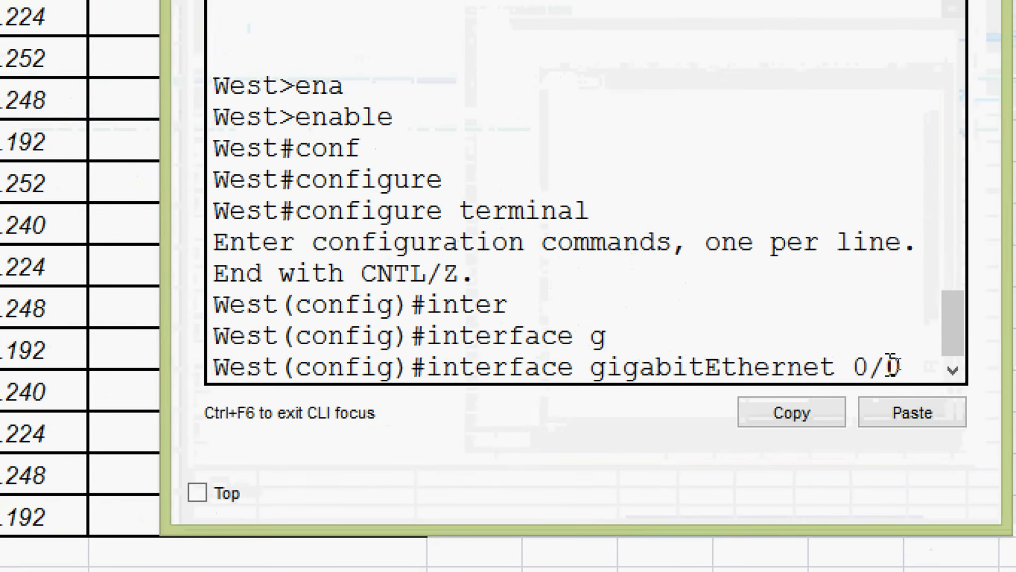
{"action": "key", "text": "Return"}
- Begin the ip address command for West G0/0 with the address 10.1.1.113 copied from cell C5 of the addressing table
{"action": "type", "text": "ip a"}
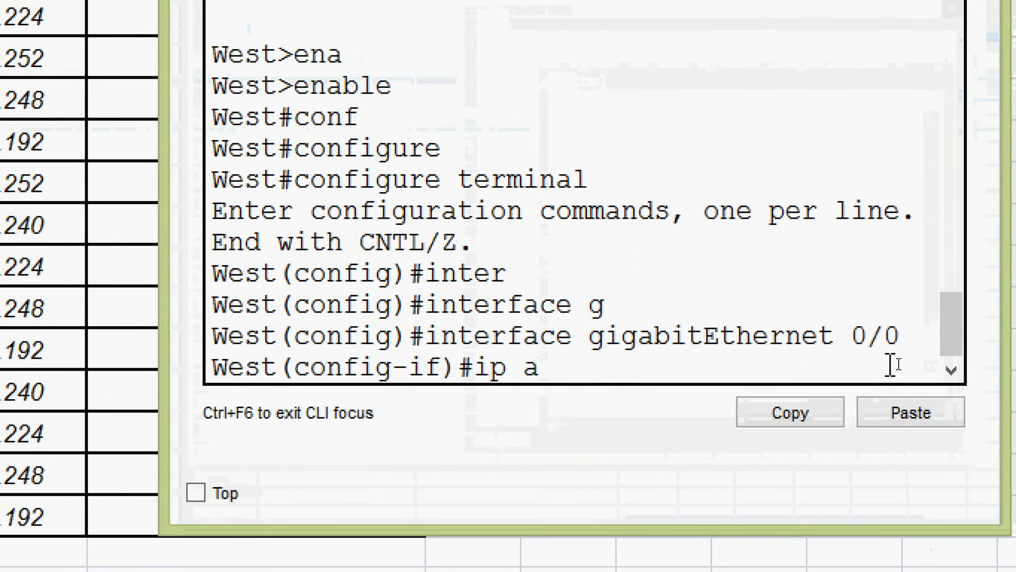
{"action": "type", "text": "d"}
{"action": "key", "text": "Tab"}
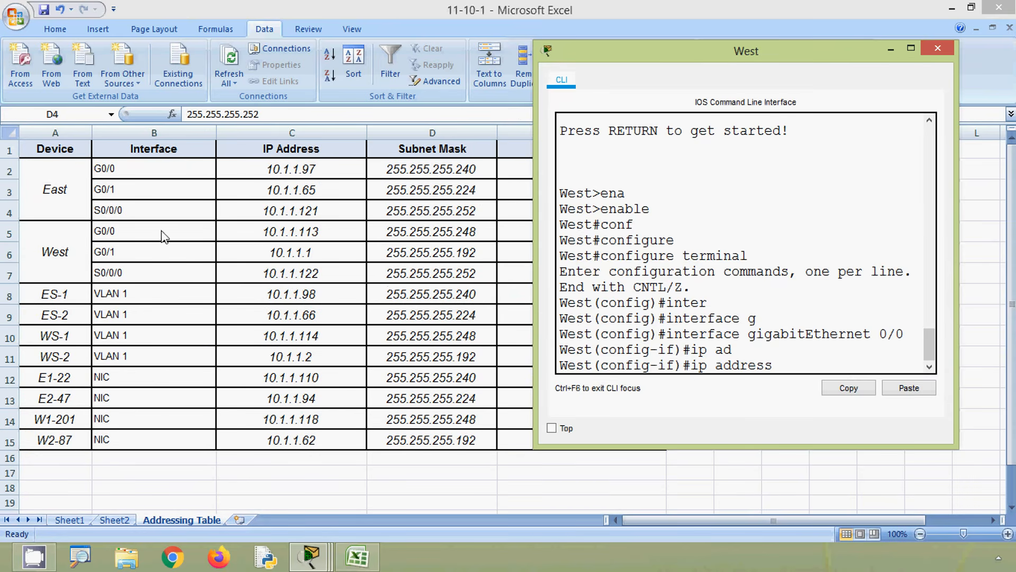
{"action": "left_click", "coordinate": [260, 233]}
{"action": "double_click", "coordinate": [245, 116]}
{"action": "key", "text": "ctrl+c"}
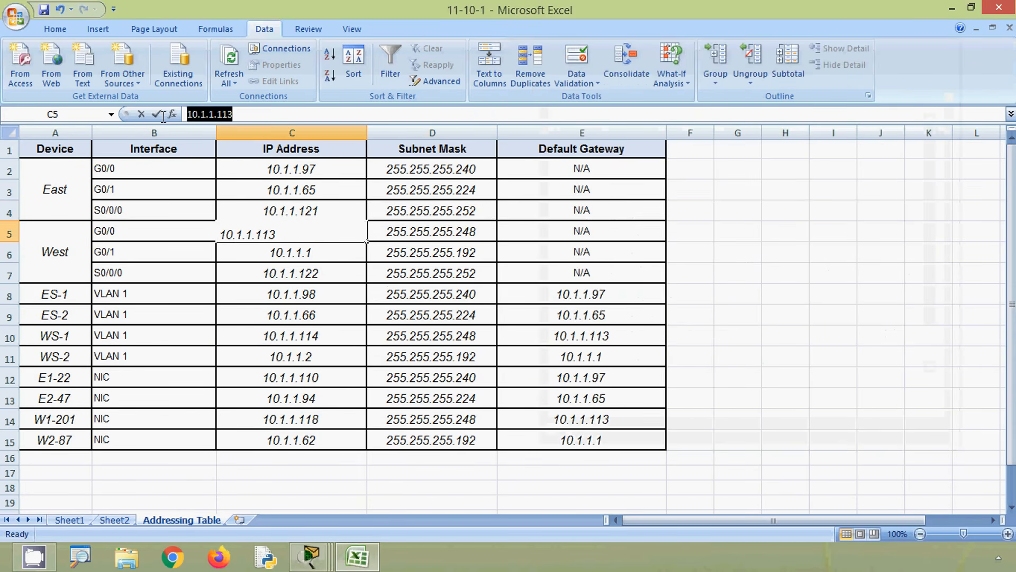
{"action": "key", "text": "alt+Tab"}
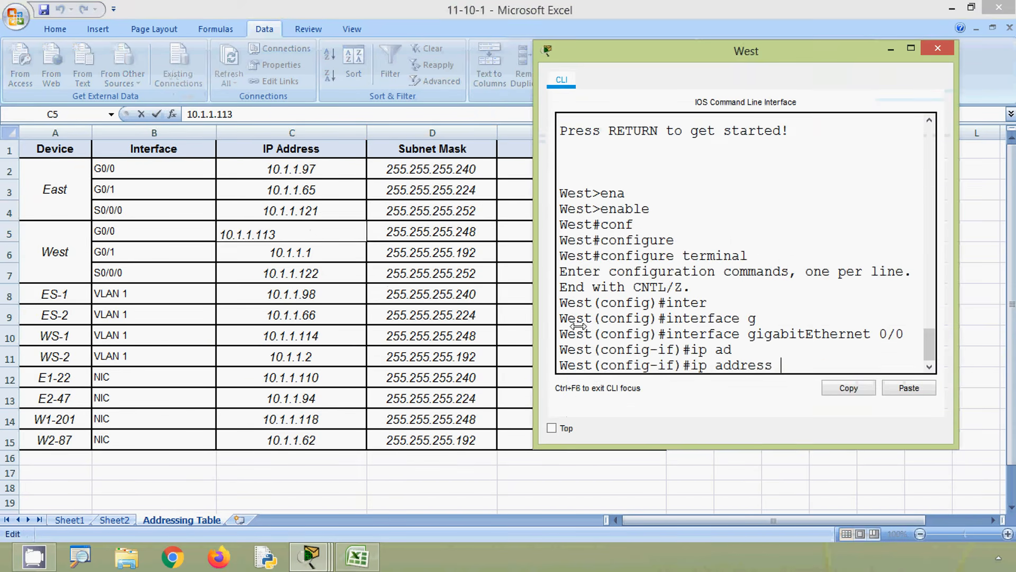
{"action": "left_click", "coordinate": [905, 389]}
- Complete the G0/0 ip address command with the mask 255.255.255.248 copied from cell D5 and run it
{"action": "key", "text": "alt+Tab"}
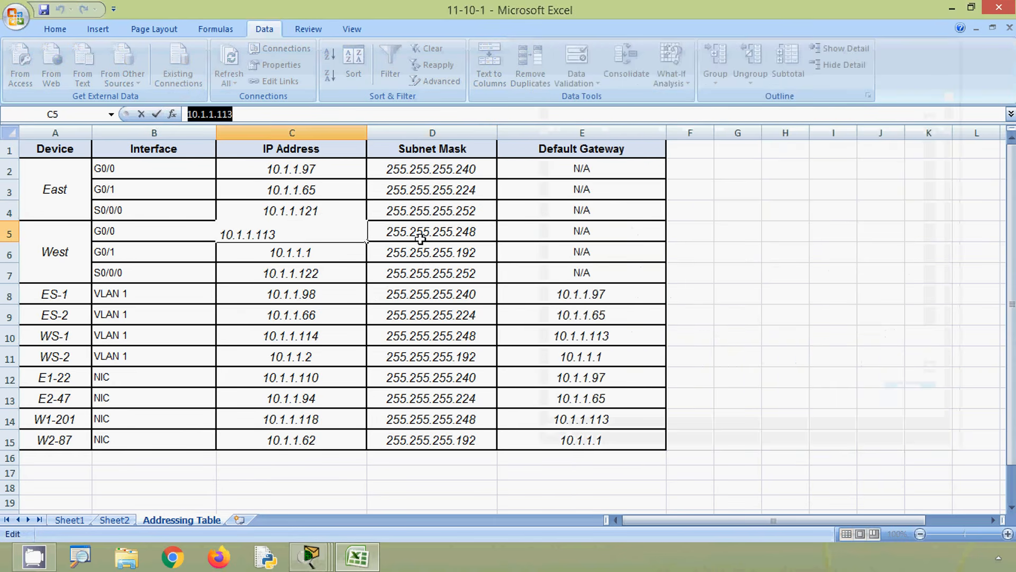
{"action": "left_click", "coordinate": [431, 236]}
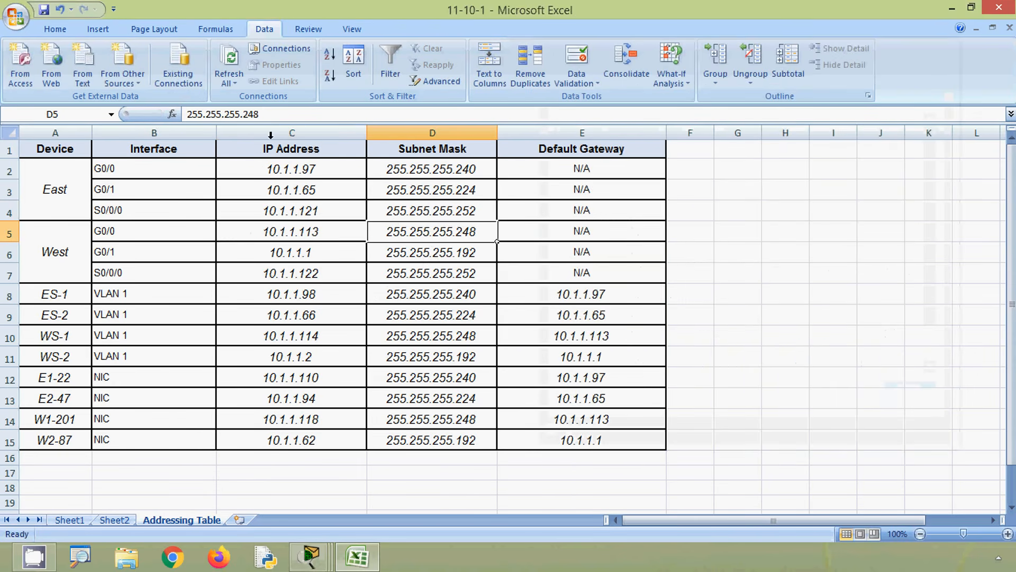
{"action": "left_click_drag", "start_coordinate": [272, 115], "coordinate": [170, 112]}
{"action": "key", "text": "ctrl+c"}
{"action": "key", "text": "alt+Tab"}
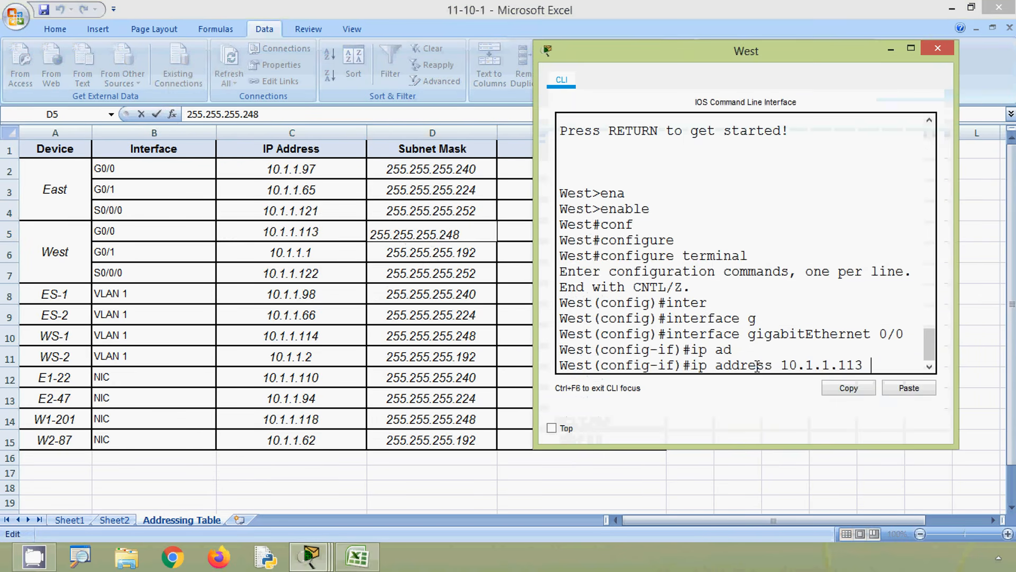
{"action": "left_click", "coordinate": [907, 389]}
{"action": "key", "text": "Return"}
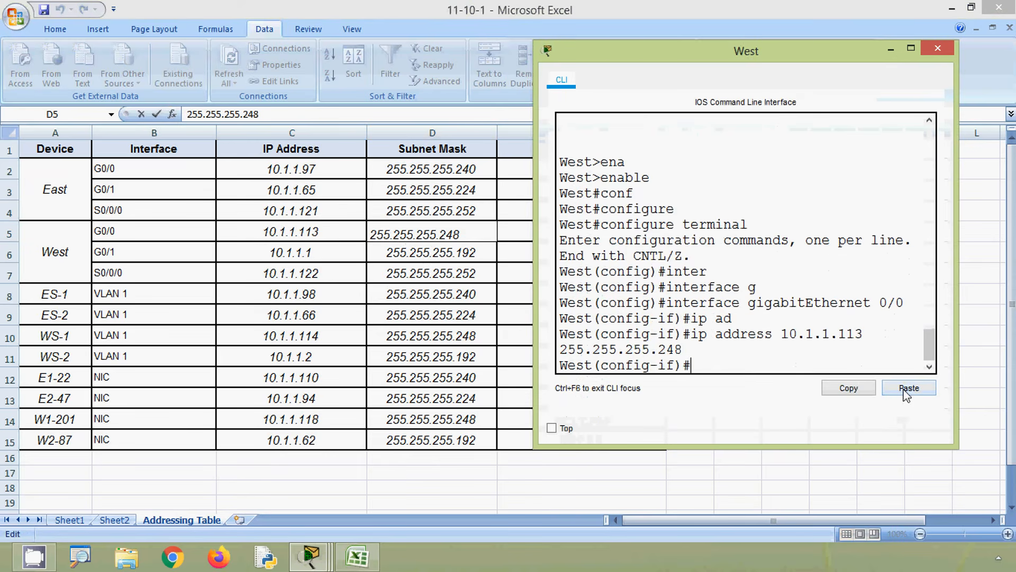
- Enable West's gigabitEthernet 0/0 interface with no shutdown
{"action": "type", "text": "no sh"}
{"action": "key", "text": "Tab"}
{"action": "key", "text": "Return"}
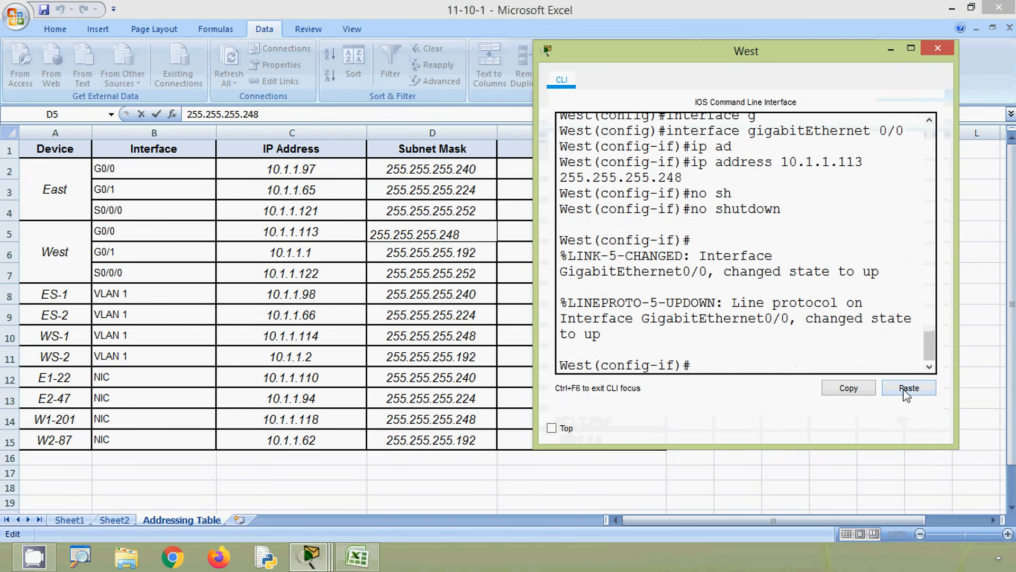
- Exit the G0/0 configuration on West and enter interface configuration mode for gigabitEthernet 0/1
{"action": "type", "text": "exit"}
{"action": "key", "text": "Return"}
{"action": "type", "text": "int"}
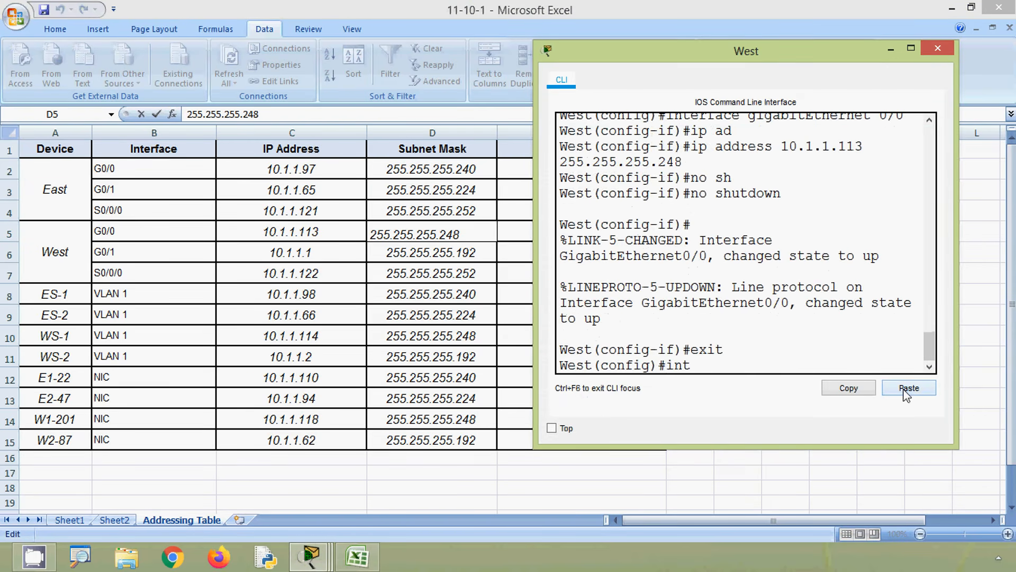
{"action": "type", "text": "er"}
{"action": "key", "text": "Tab"}
{"action": "type", "text": "g"}
{"action": "key", "text": "Tab"}
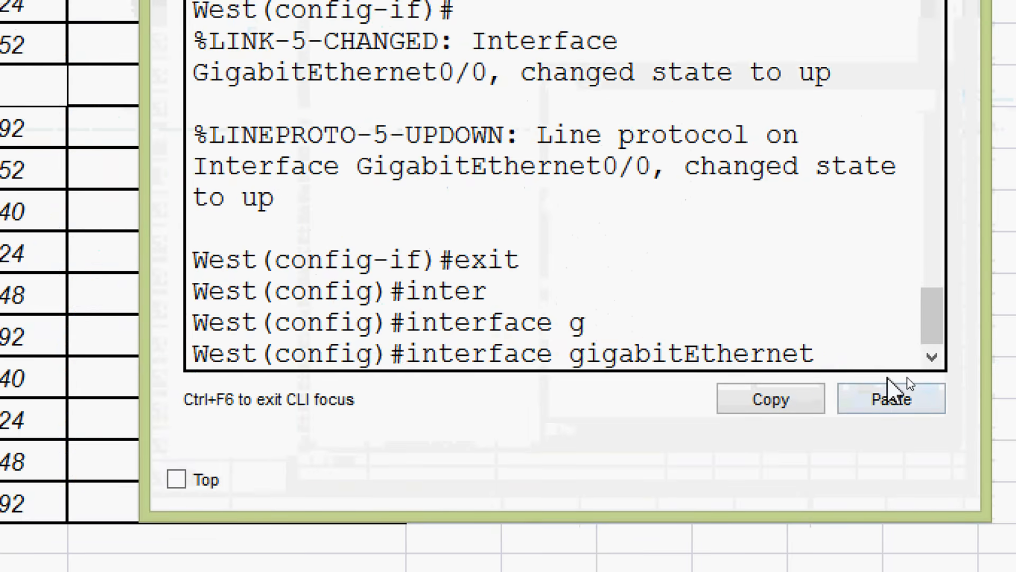
{"action": "type", "text": "0/1"}
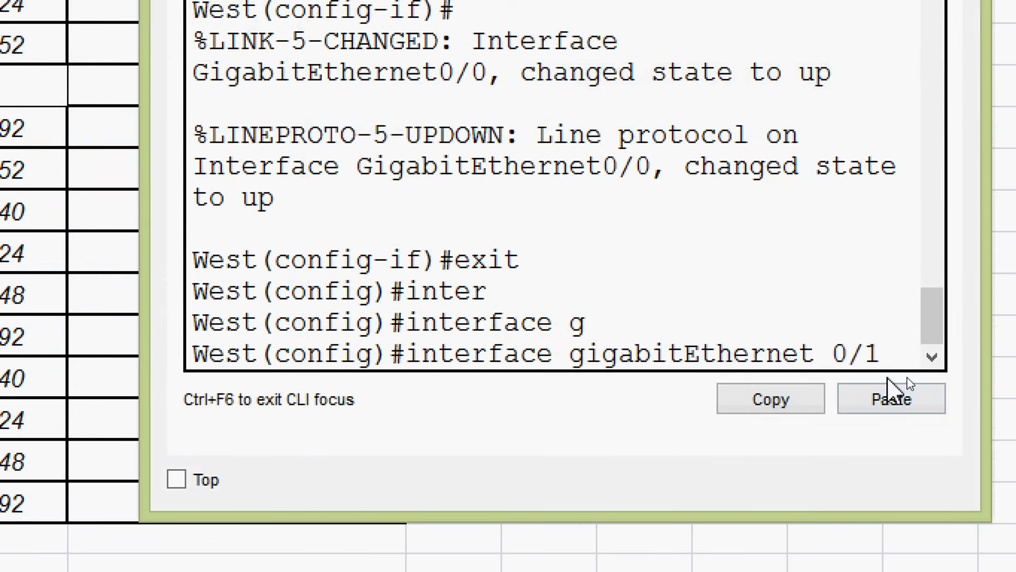
{"action": "key", "text": "Return"}
- Begin the ip address command for West G0/1 with the address 10.1.1.1 copied from cell C6 of the addressing table
{"action": "type", "text": "ip ad"}
{"action": "key", "text": "Tab"}
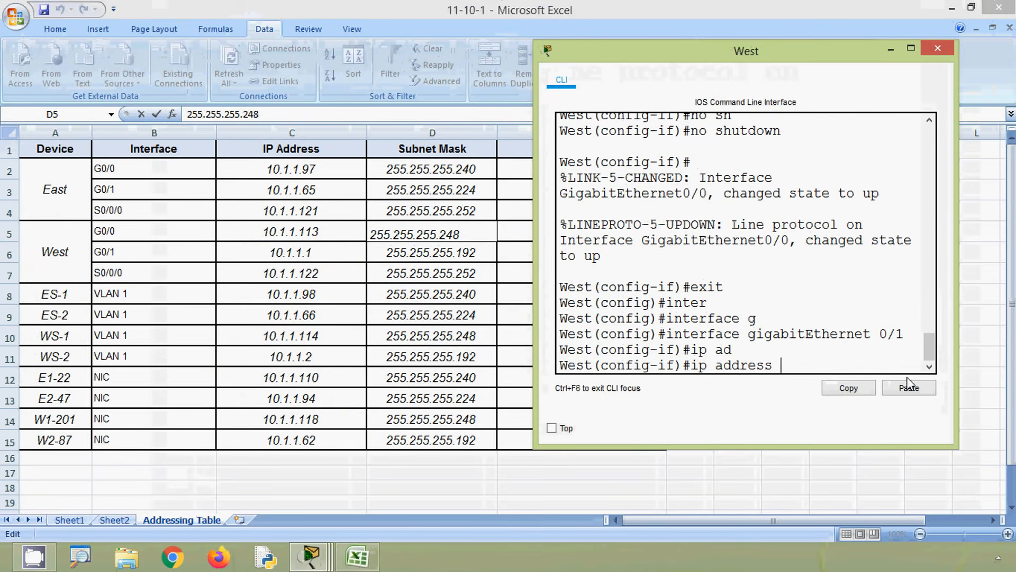
{"action": "left_click", "coordinate": [251, 259]}
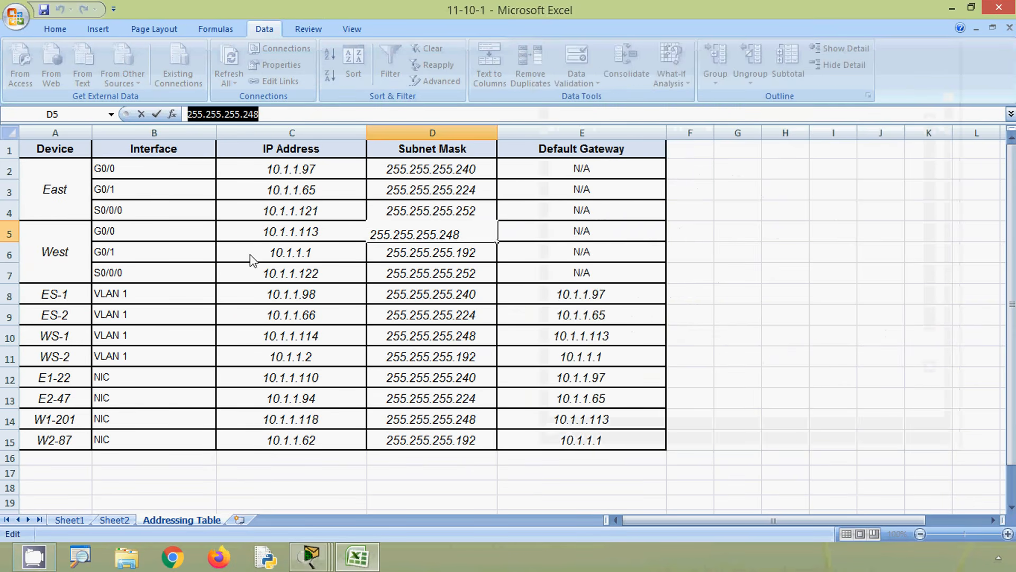
{"action": "left_click", "coordinate": [255, 259]}
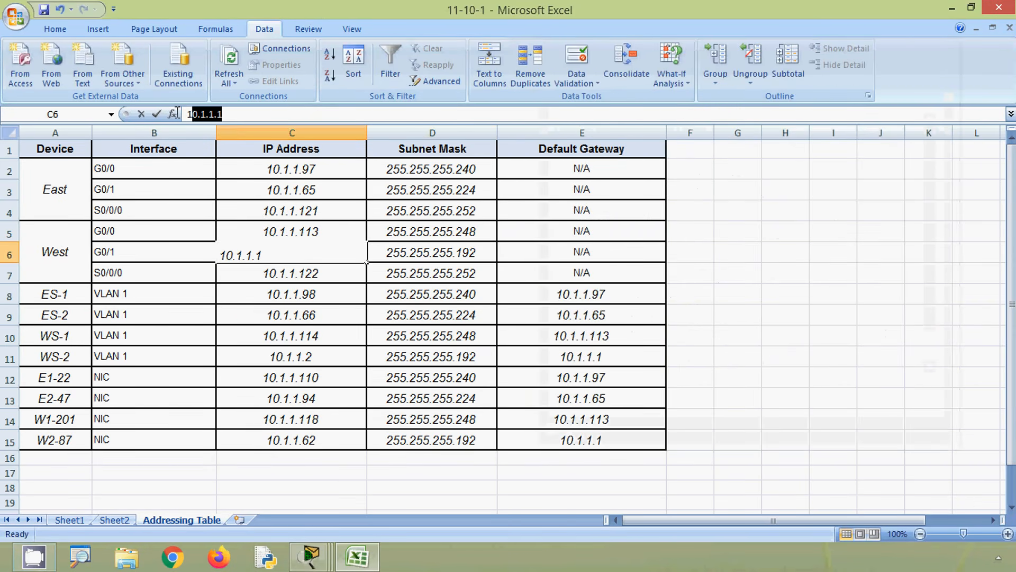
{"action": "key", "text": "alt+Tab"}
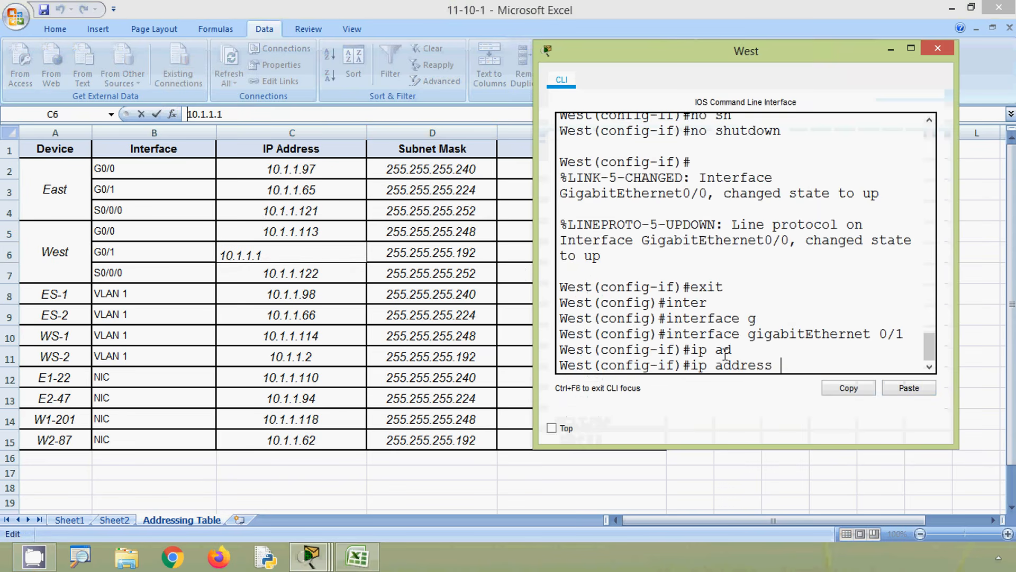
{"action": "left_click", "coordinate": [903, 386]}
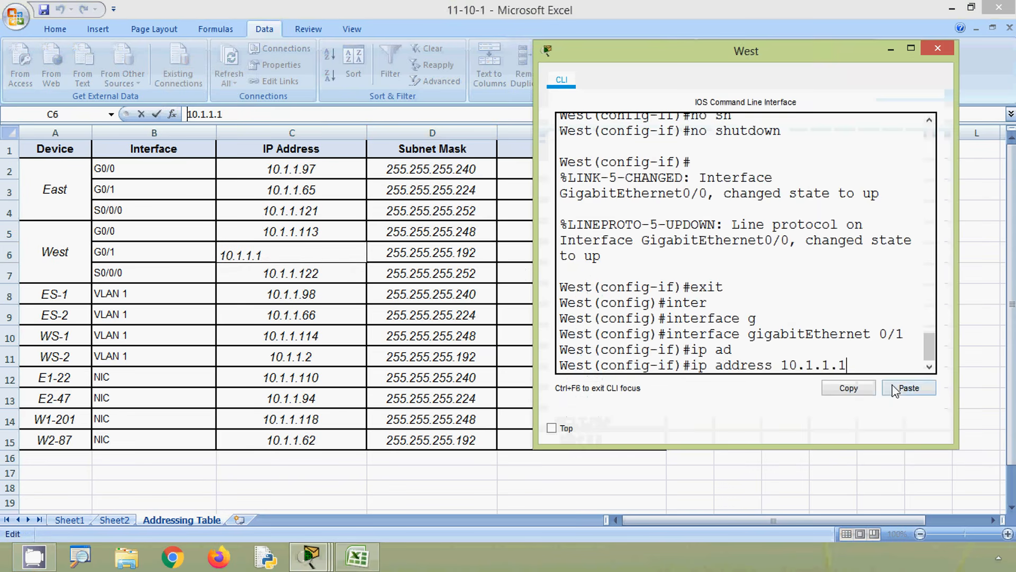
- Complete the G0/1 ip address command with the mask 255.255.255.192 copied from cell D6 and run it
{"action": "left_click", "coordinate": [415, 269]}
{"action": "left_click", "coordinate": [418, 257]}
{"action": "left_click_drag", "start_coordinate": [263, 114], "coordinate": [165, 115]}
{"action": "key", "text": "ctrl+c"}
{"action": "key", "text": "alt+Tab"}
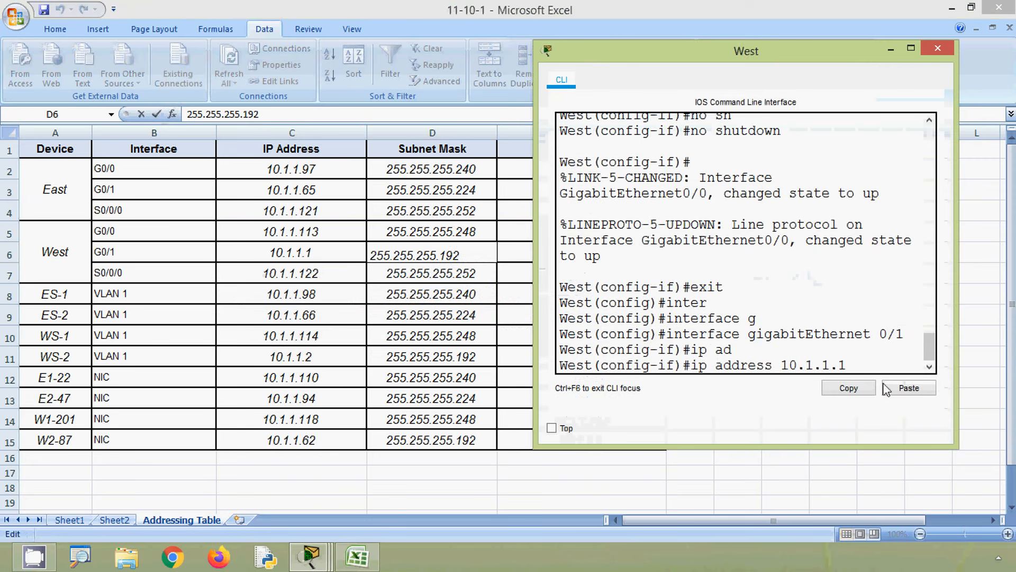
{"action": "left_click", "coordinate": [905, 390]}
{"action": "key", "text": "Return"}
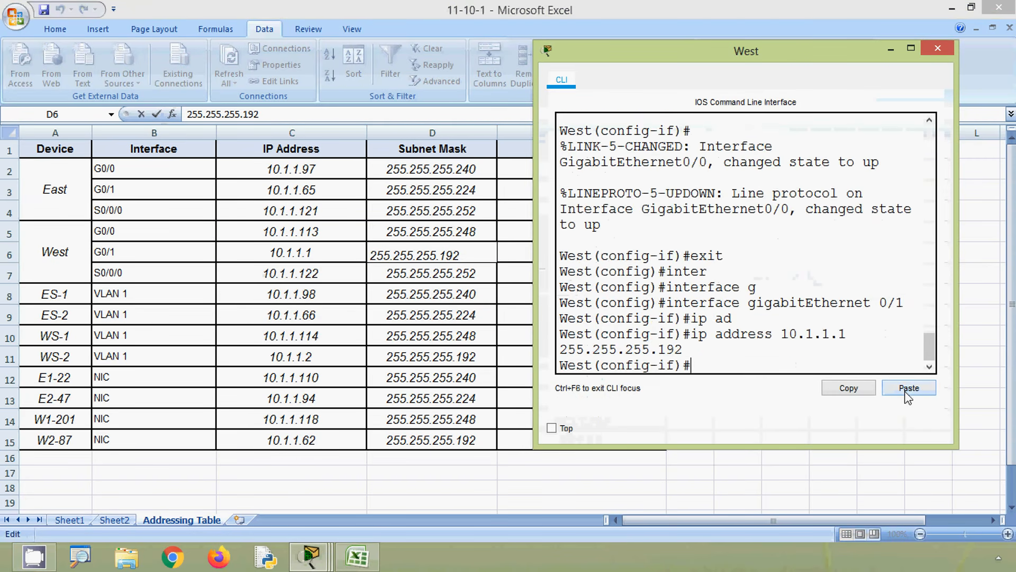
- Enable West's gigabitEthernet 0/1 interface with no shutdown
{"action": "type", "text": "no sh"}
{"action": "key", "text": "Tab"}
{"action": "key", "text": "Return"}
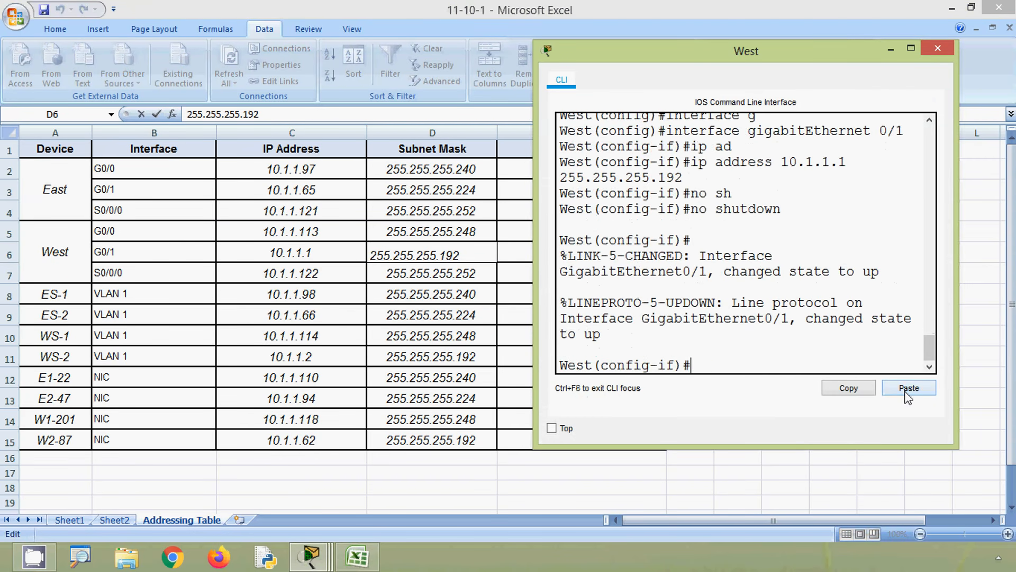
- Exit the G0/1 configuration on West and enter interface configuration mode for serial 0/0/0
{"action": "type", "text": "exit"}
{"action": "key", "text": "Return"}
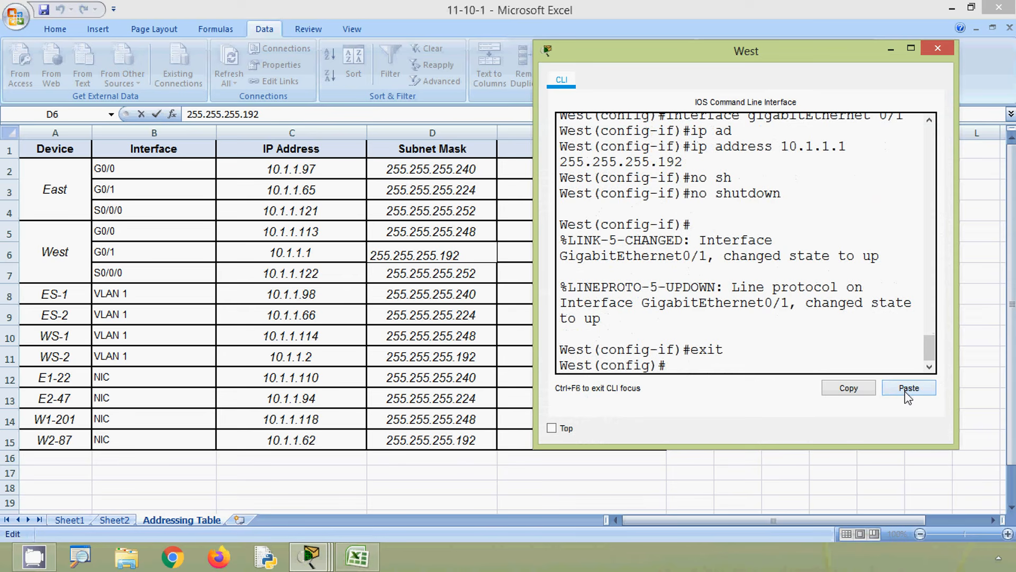
{"action": "type", "text": "inter"}
{"action": "key", "text": "Tab"}
{"action": "type", "text": "ser"}
{"action": "key", "text": "Tab"}
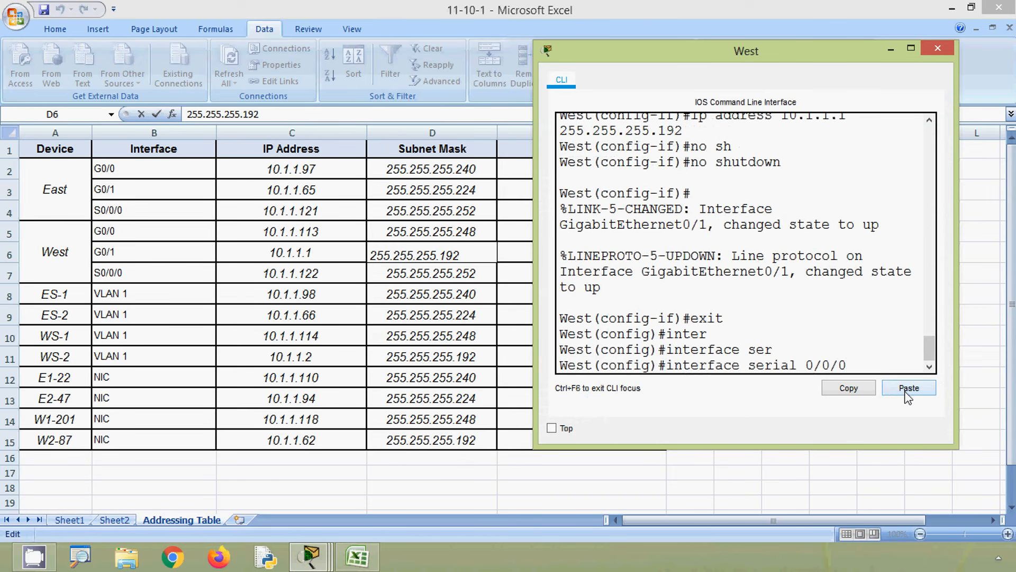
{"action": "type", "text": "0/0/0"}
{"action": "key", "text": "Return"}
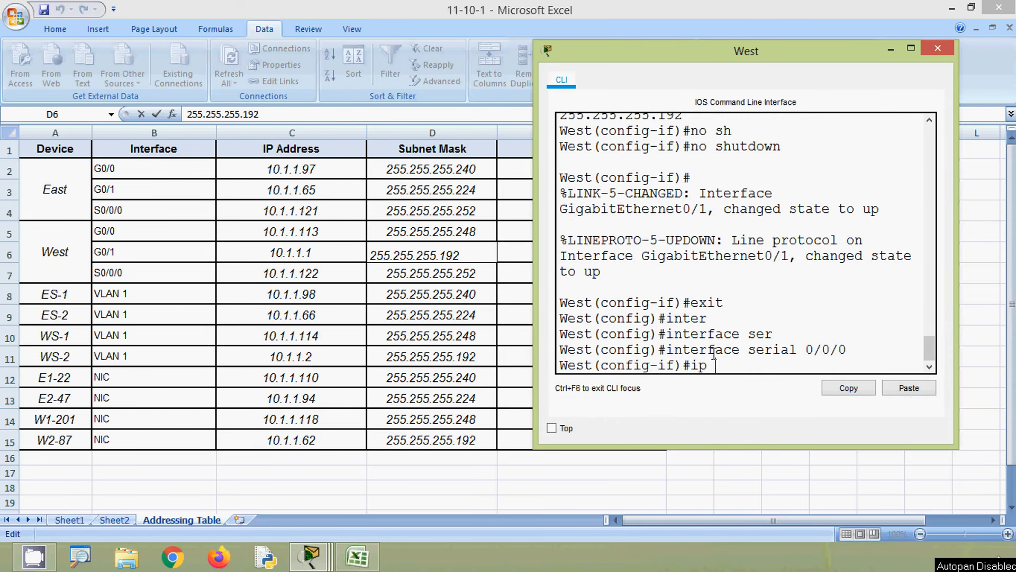
- Begin the ip address command for West S0/0/0 with the address 10.1.1.122 copied from cell C7 of the addressing table
{"action": "type", "text": "ip ad"}
{"action": "key", "text": "Tab"}
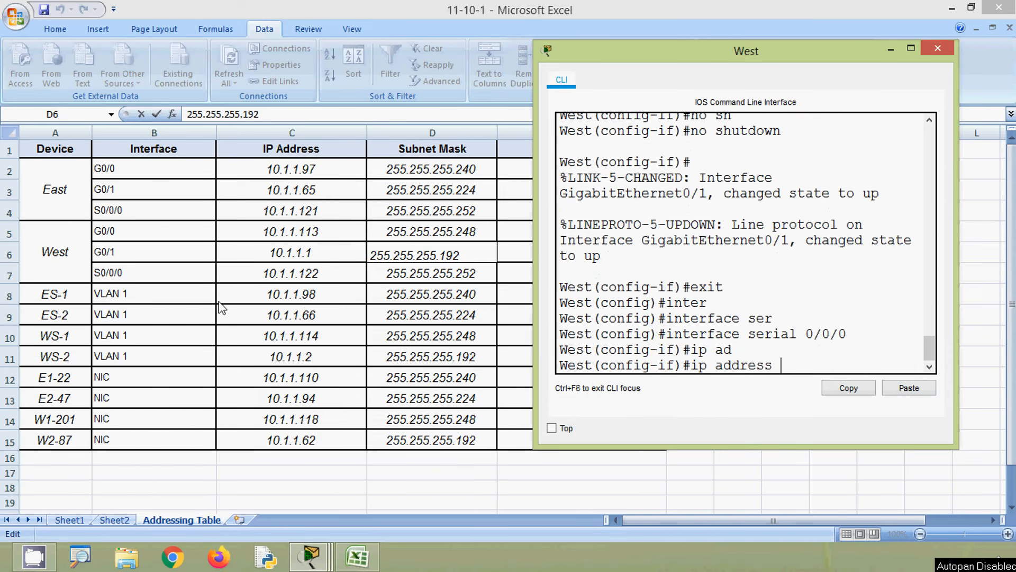
{"action": "left_click", "coordinate": [267, 273]}
{"action": "left_click", "coordinate": [295, 273]}
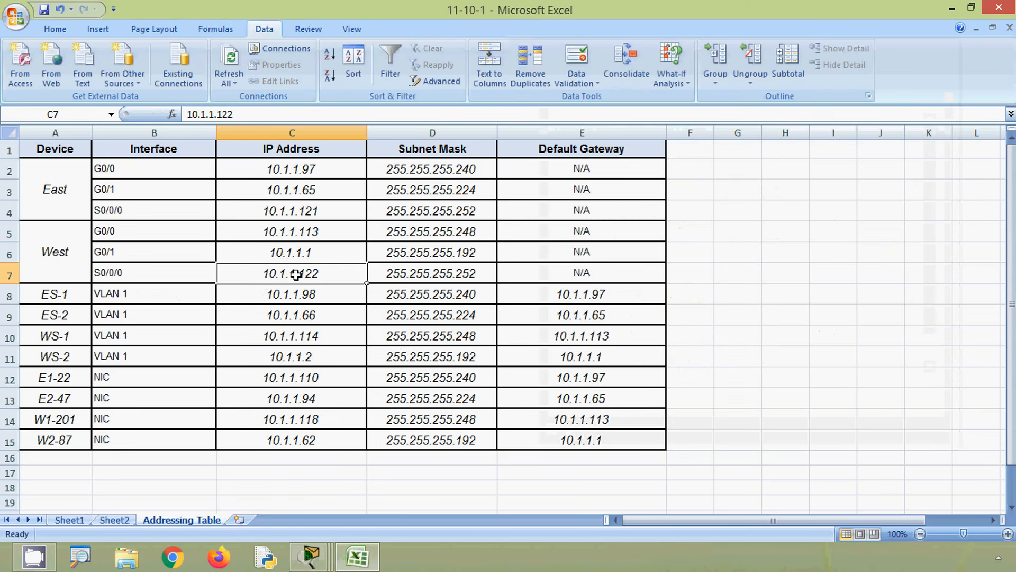
{"action": "left_click_drag", "start_coordinate": [251, 112], "coordinate": [180, 114]}
{"action": "key", "text": "ctrl+c"}
{"action": "key", "text": "alt+Tab"}
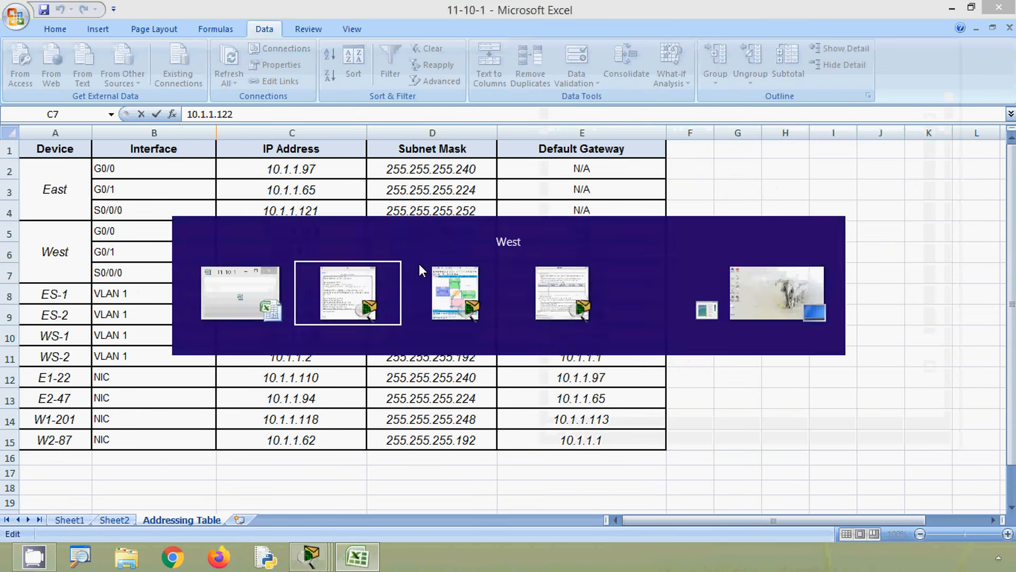
{"action": "left_click", "coordinate": [909, 388]}
- Complete the S0/0/0 ip address command with the mask 255.255.255.252 copied from cell D7 and run it
{"action": "key", "text": "alt+Tab"}
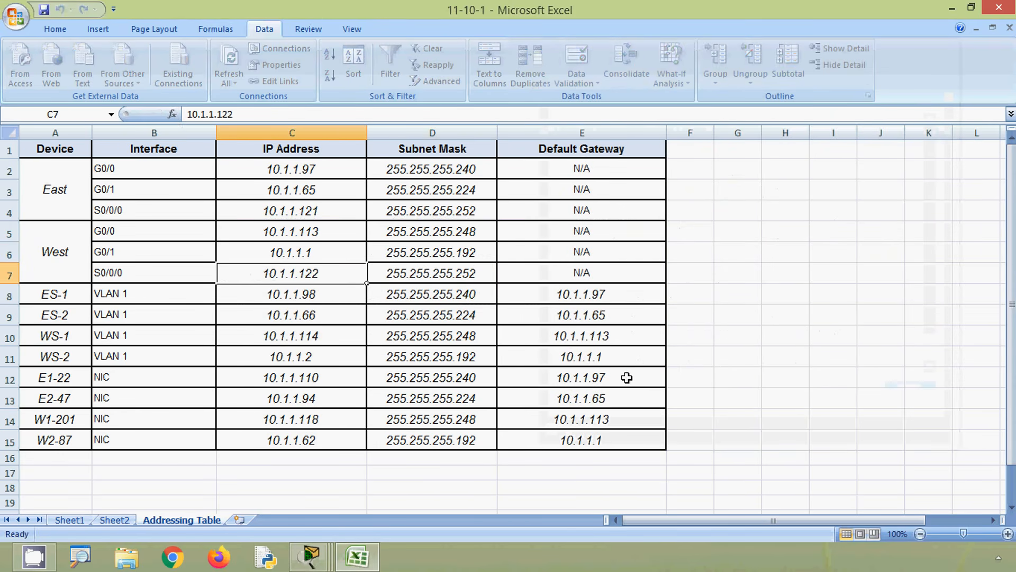
{"action": "left_click", "coordinate": [431, 275]}
{"action": "left_click_drag", "start_coordinate": [261, 113], "coordinate": [147, 109]}
{"action": "key", "text": "ctrl+c"}
{"action": "key", "text": "alt+Tab"}
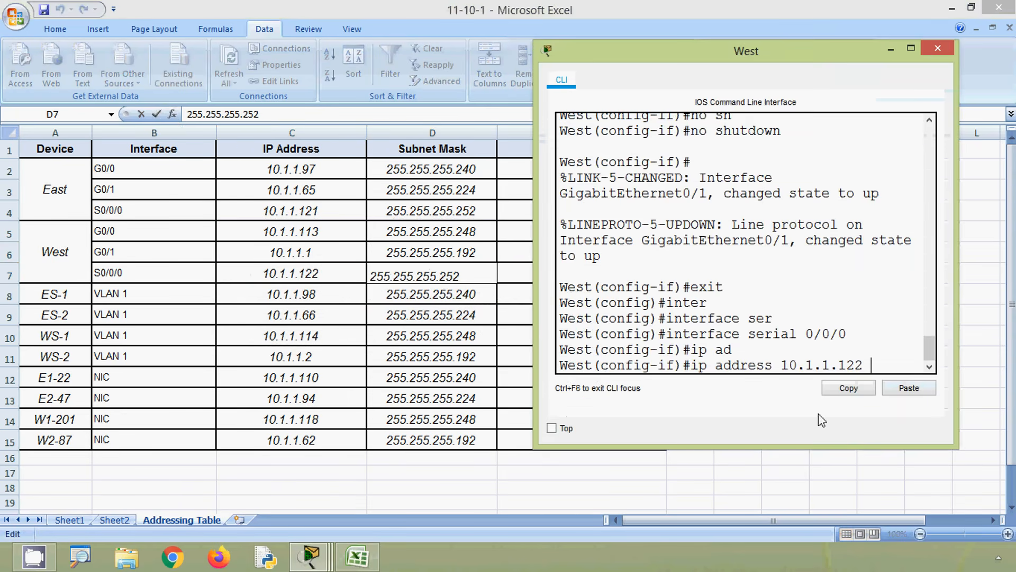
{"action": "left_click", "coordinate": [894, 391]}
{"action": "key", "text": "Return"}
- Enable West's serial 0/0/0 interface with no shutdown and close the West window
{"action": "type", "text": "no"}
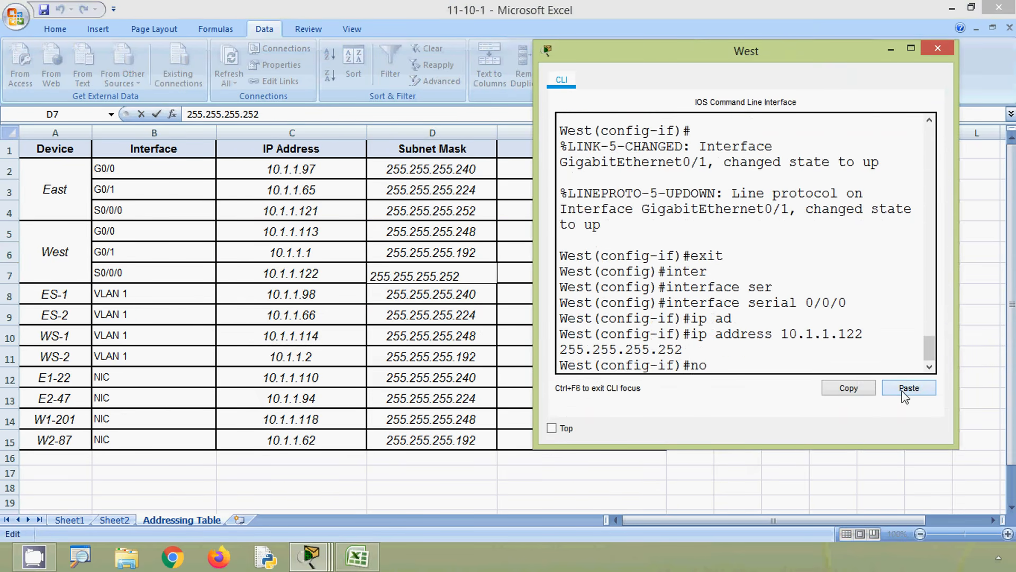
{"action": "type", "text": " sh"}
{"action": "key", "text": "Tab"}
{"action": "key", "text": "Return"}
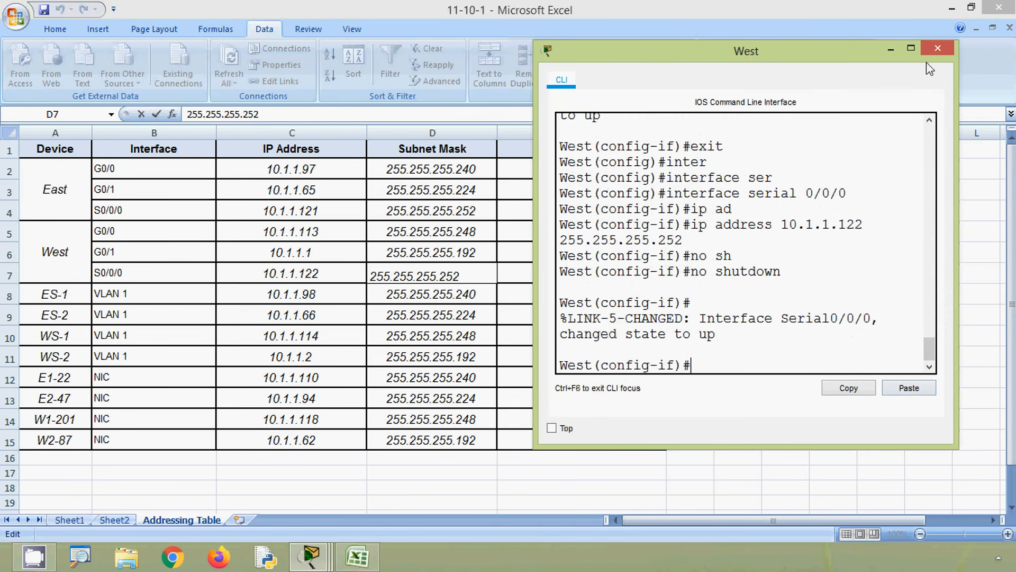
{"action": "left_click", "coordinate": [937, 49]}
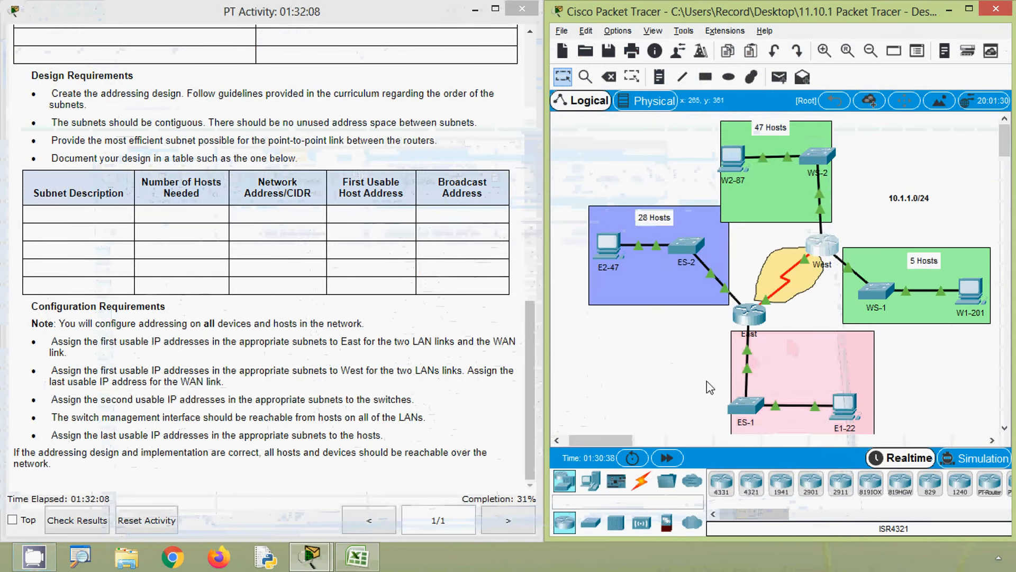
- Open switch ES-1's command line, place its window beside the Excel addressing table and start the console session
{"action": "left_click", "coordinate": [749, 406]}
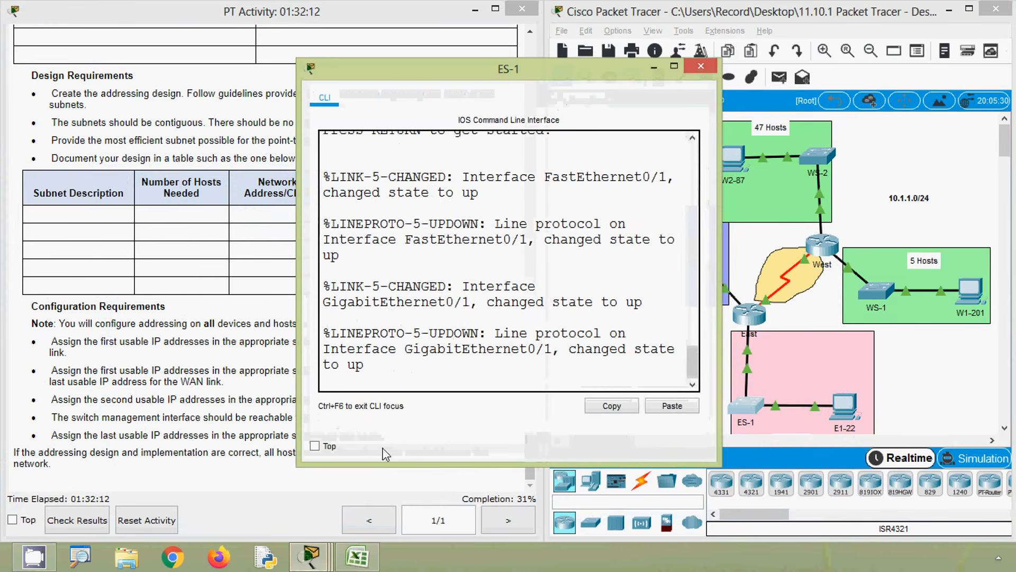
{"action": "left_click", "coordinate": [357, 556]}
{"action": "left_click", "coordinate": [311, 557]}
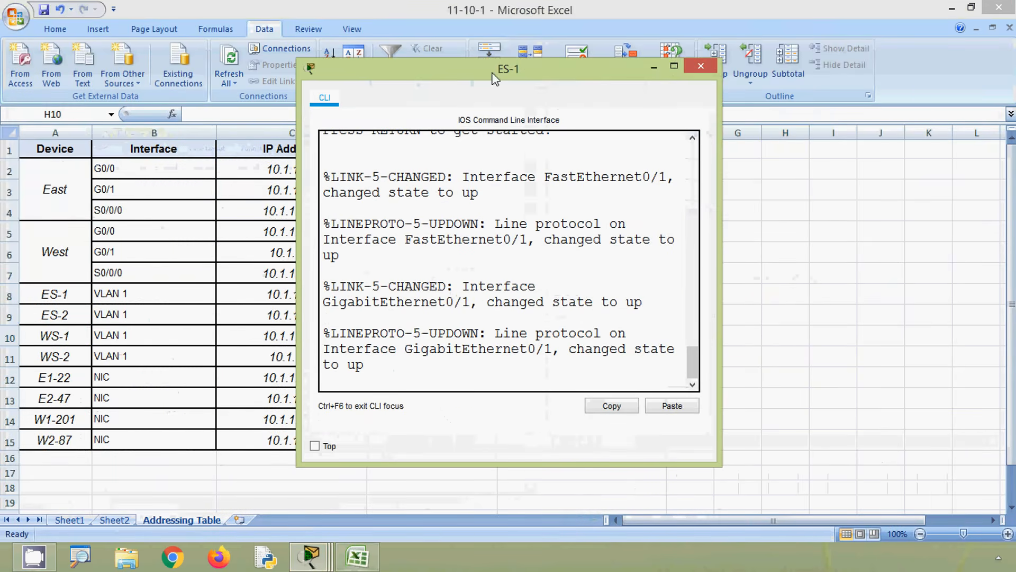
{"action": "left_click_drag", "start_coordinate": [494, 78], "coordinate": [762, 58]}
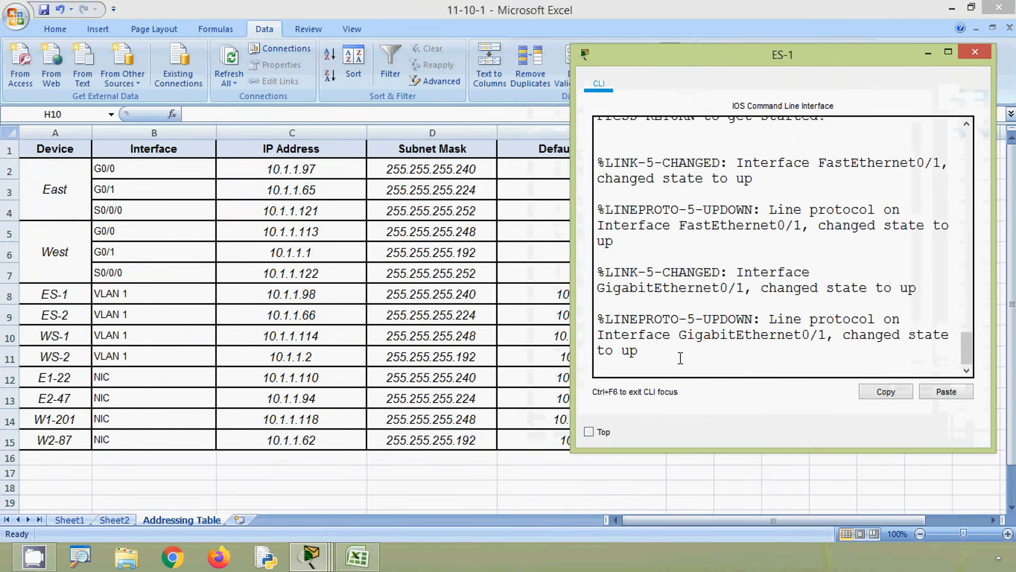
{"action": "key", "text": "Return"}
- Enter privileged mode and global configuration mode on ES-1 with enable and configure terminal
{"action": "key", "text": "Return"}
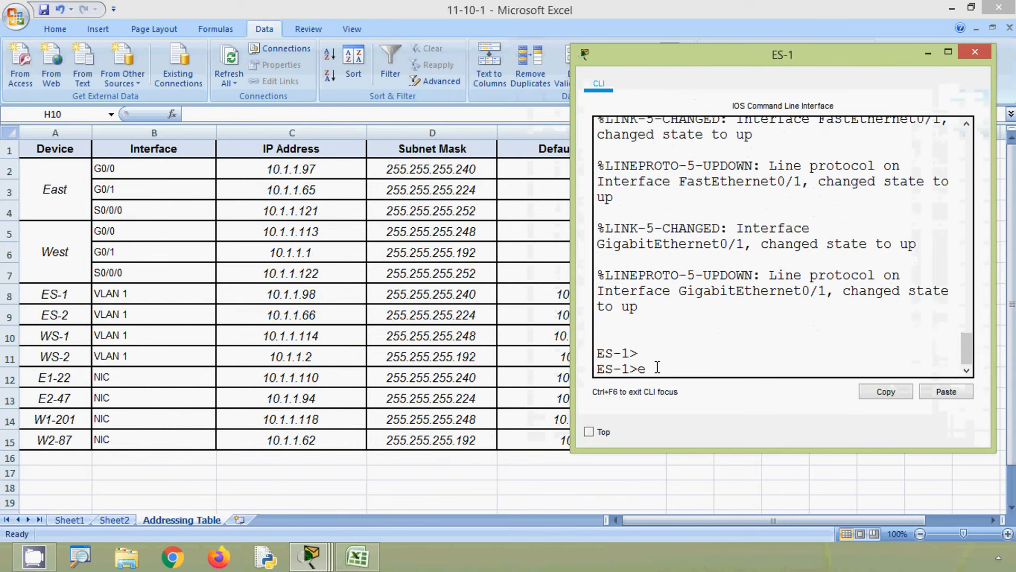
{"action": "type", "text": "ena"}
{"action": "key", "text": "Tab"}
{"action": "key", "text": "Return"}
{"action": "type", "text": "conf"}
{"action": "key", "text": "Tab"}
{"action": "key", "text": "Tab"}
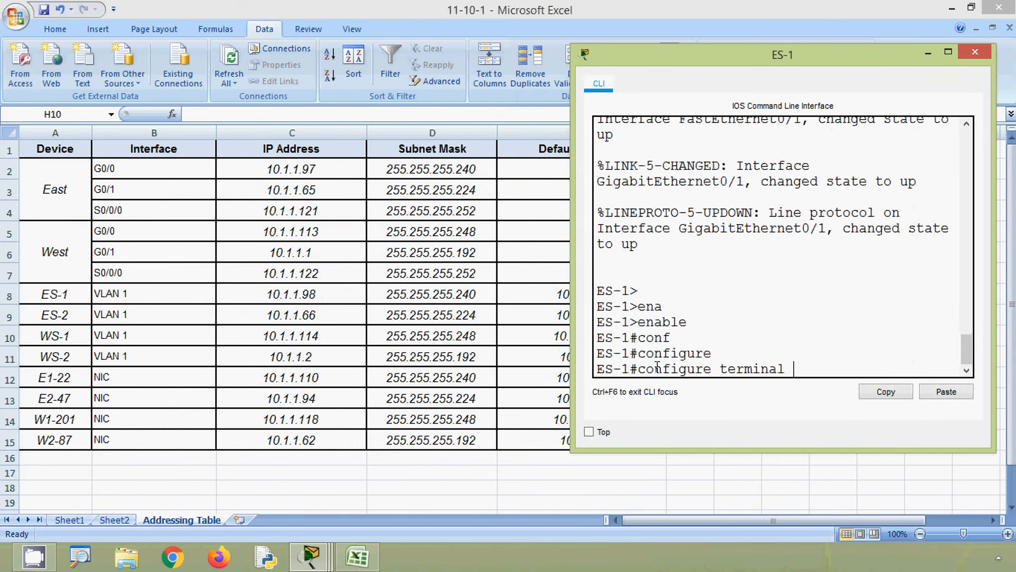
{"action": "key", "text": "Return"}
- Enter interface configuration mode for VLAN 1 on ES-1
{"action": "type", "text": "inter"}
{"action": "key", "text": "Tab"}
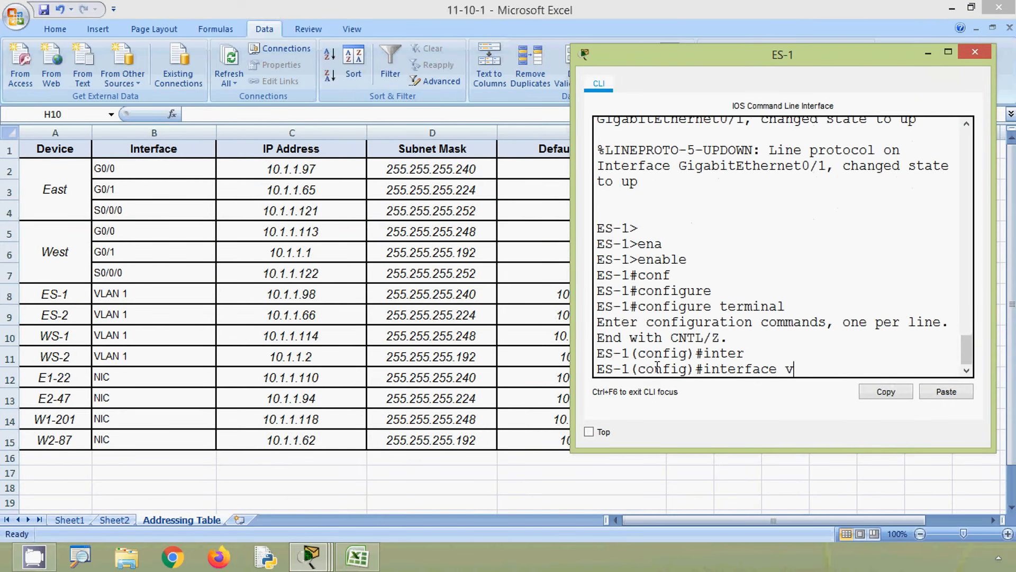
{"action": "type", "text": "v"}
{"action": "key", "text": "Tab"}
{"action": "type", "text": "1"}
{"action": "key", "text": "Return"}
- Begin the ip address command for ES-1's VLAN 1 with the address 10.1.1.98 copied from cell C8
{"action": "type", "text": "ip "}
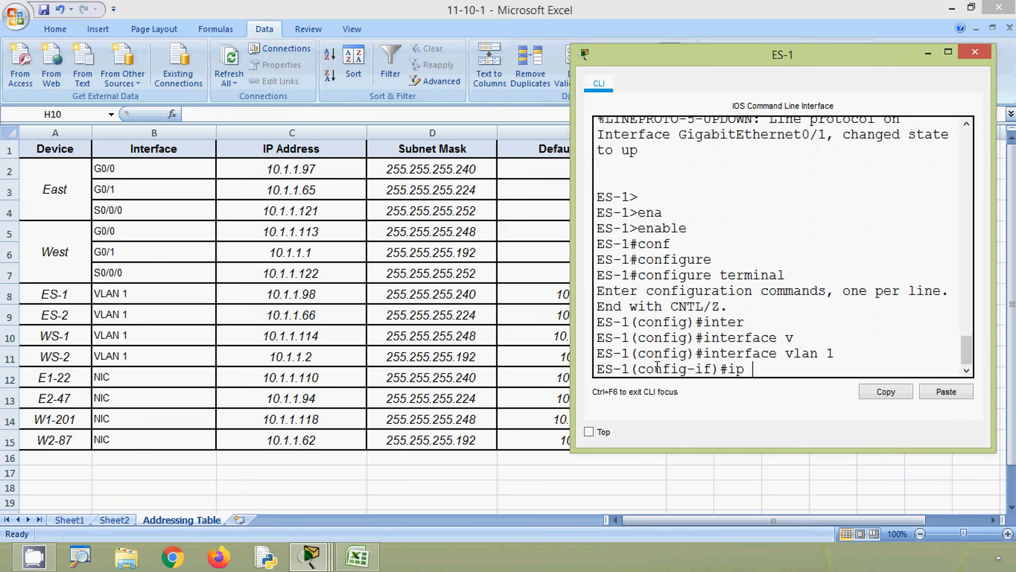
{"action": "type", "text": "ad"}
{"action": "key", "text": "Tab"}
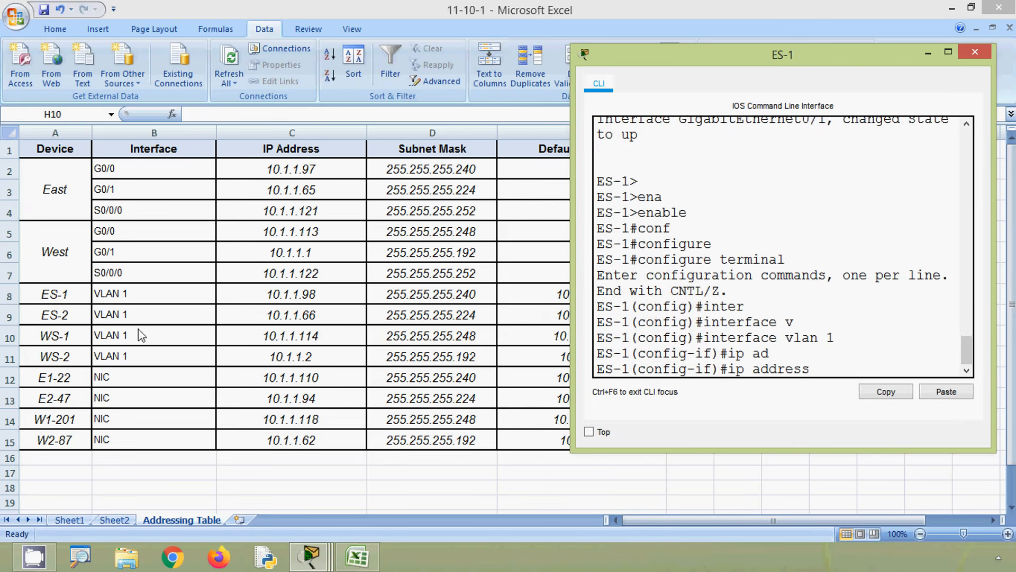
{"action": "key", "text": "alt+Tab"}
{"action": "left_click", "coordinate": [300, 295]}
{"action": "double_click", "coordinate": [300, 295]}
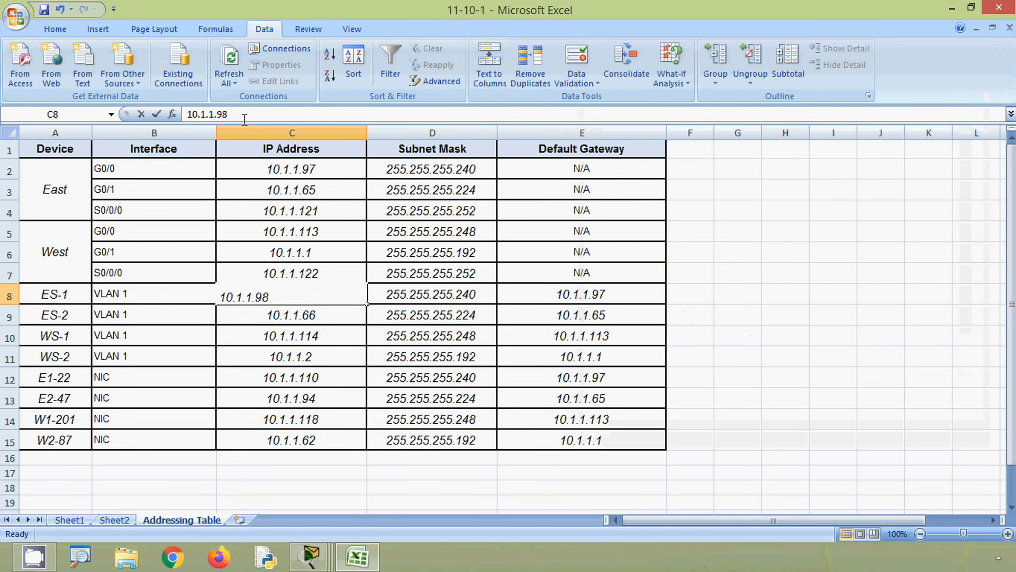
{"action": "left_click_drag", "start_coordinate": [228, 114], "coordinate": [186, 114]}
{"action": "key", "text": "ctrl+c"}
{"action": "key", "text": "alt+Tab"}
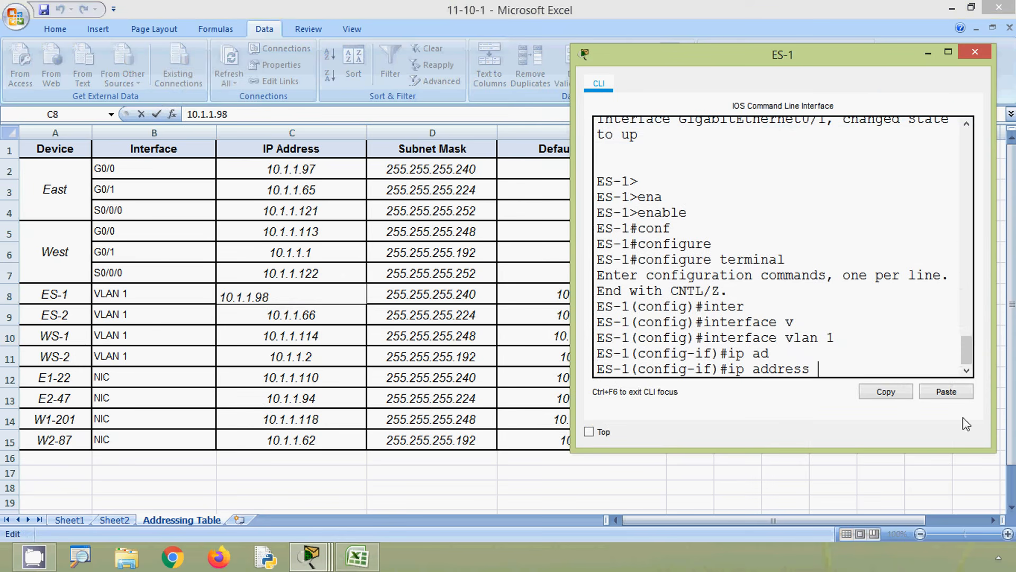
{"action": "left_click", "coordinate": [945, 392]}
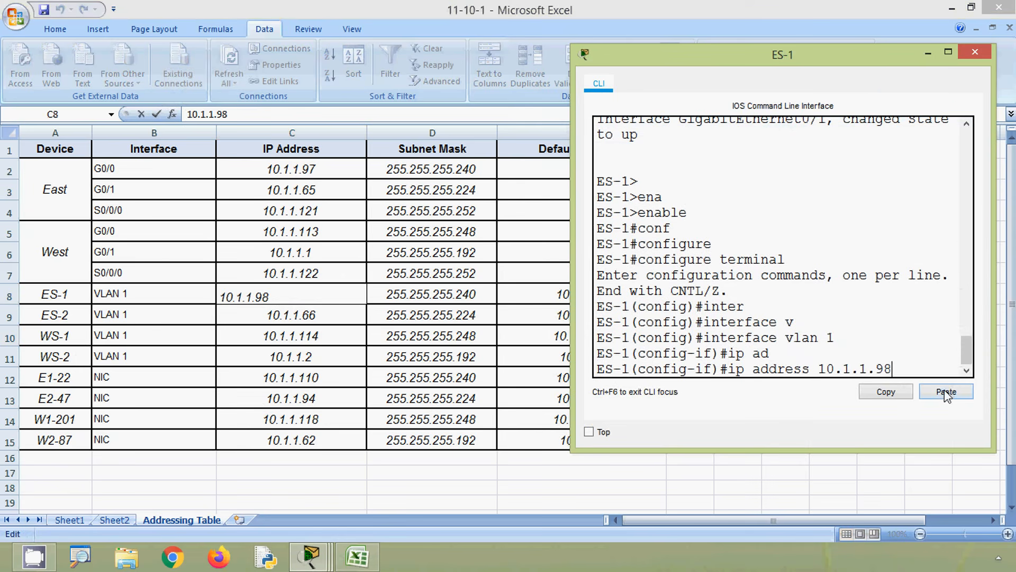
- Complete ES-1's VLAN 1 ip address command with the mask 255.255.255.240 copied from cell D8 and run it
{"action": "key", "text": "alt+Tab"}
{"action": "left_click", "coordinate": [433, 298]}
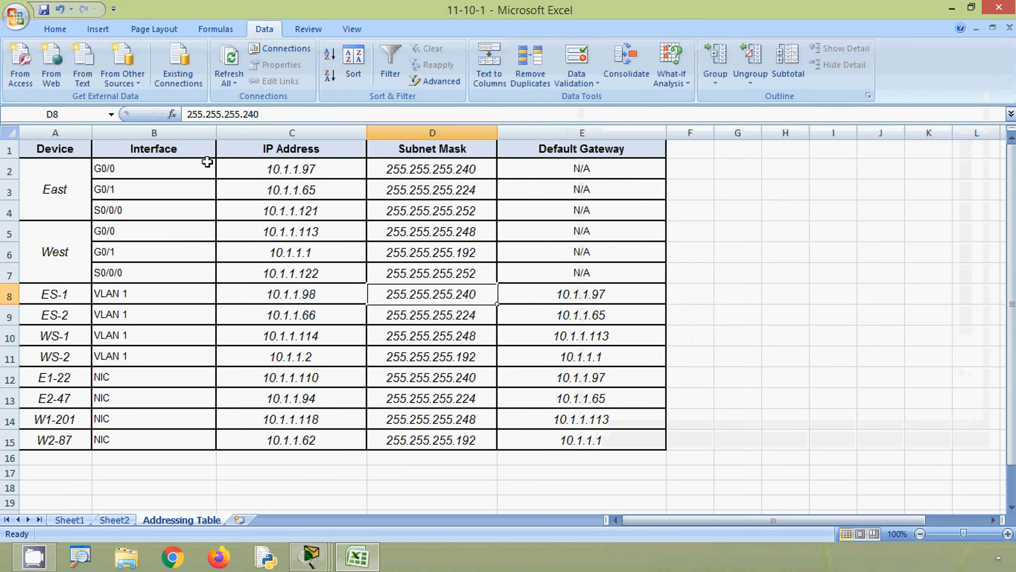
{"action": "left_click_drag", "start_coordinate": [259, 114], "coordinate": [151, 106]}
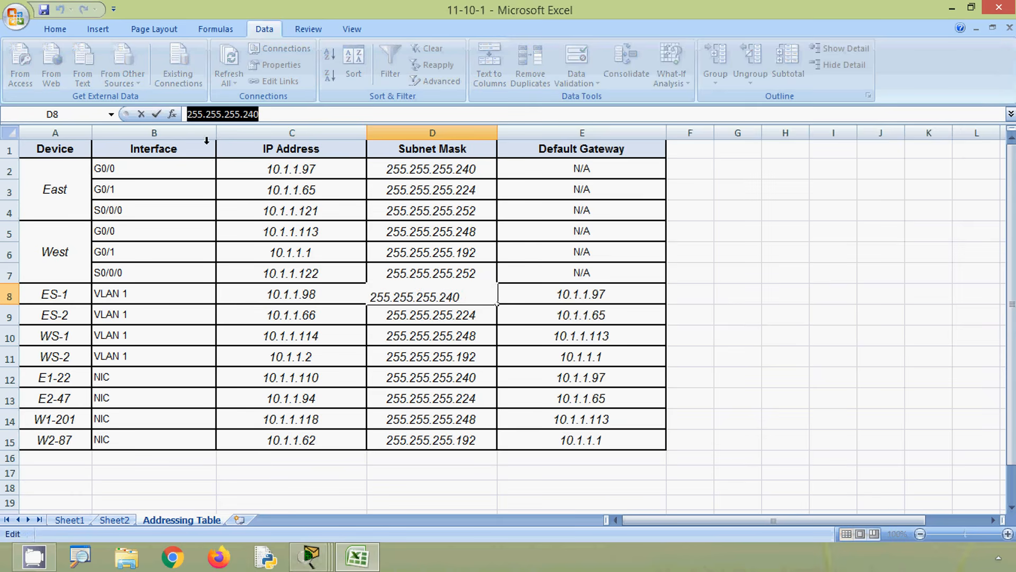
{"action": "key", "text": "alt+Tab"}
{"action": "left_click", "coordinate": [933, 392]}
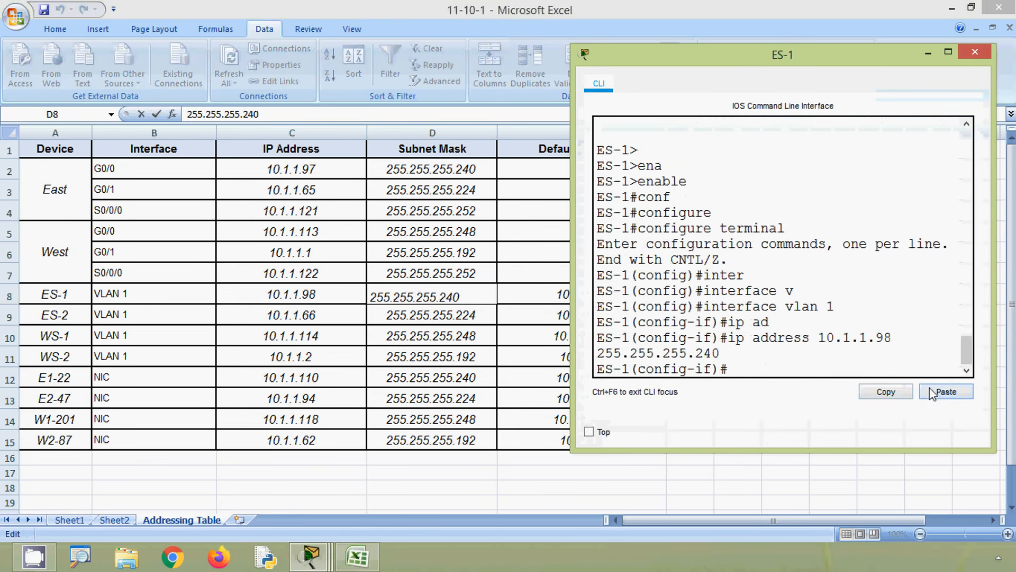
- Enable ES-1's VLAN 1 interface with no shutdown and exit to global configuration mode
{"action": "type", "text": "no sh"}
{"action": "key", "text": "Tab"}
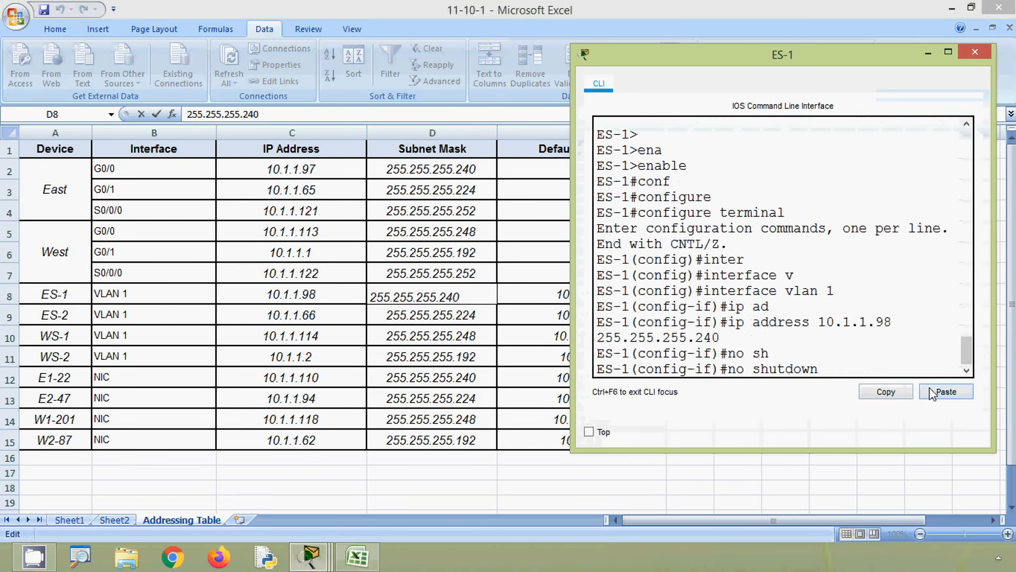
{"action": "key", "text": "Return"}
{"action": "type", "text": "exit"}
{"action": "key", "text": "Return"}
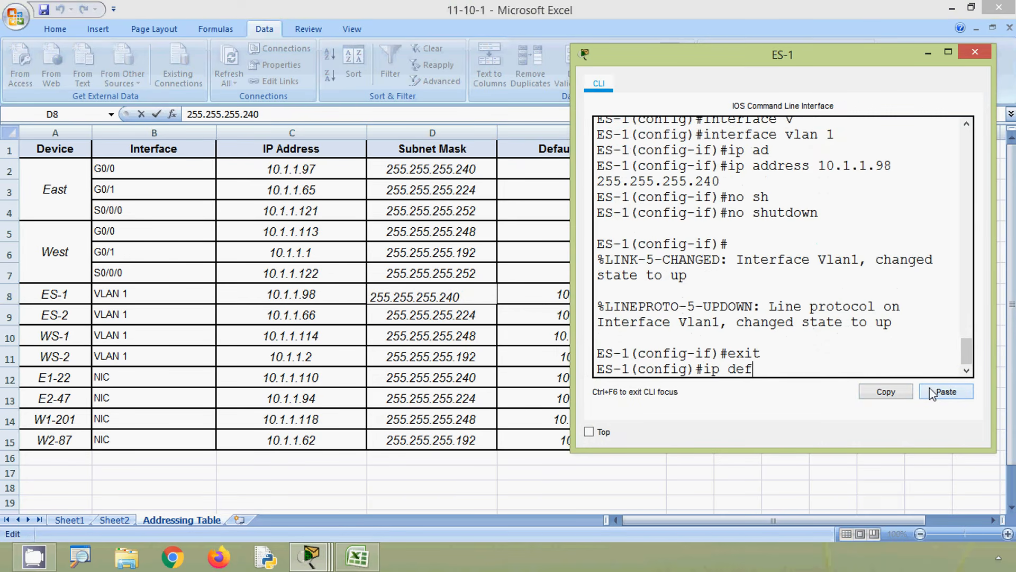
- Begin the ip default-gateway command on ES-1, correcting the misspelled keyword
{"action": "type", "text": "ip defualt-g"}
{"action": "key", "text": "Tab"}
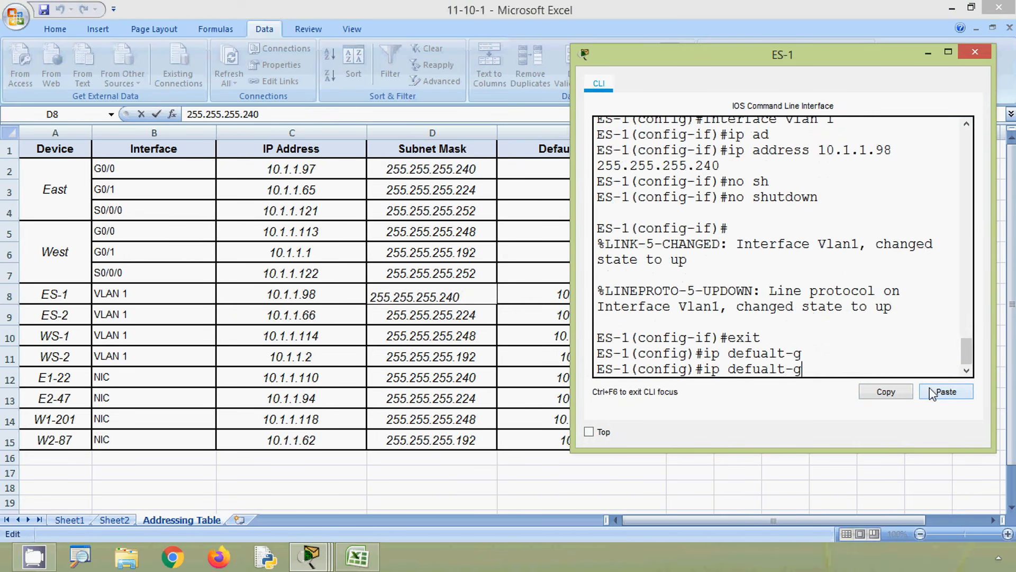
{"action": "key", "text": "BackSpace"}
{"action": "key", "text": "Tab"}
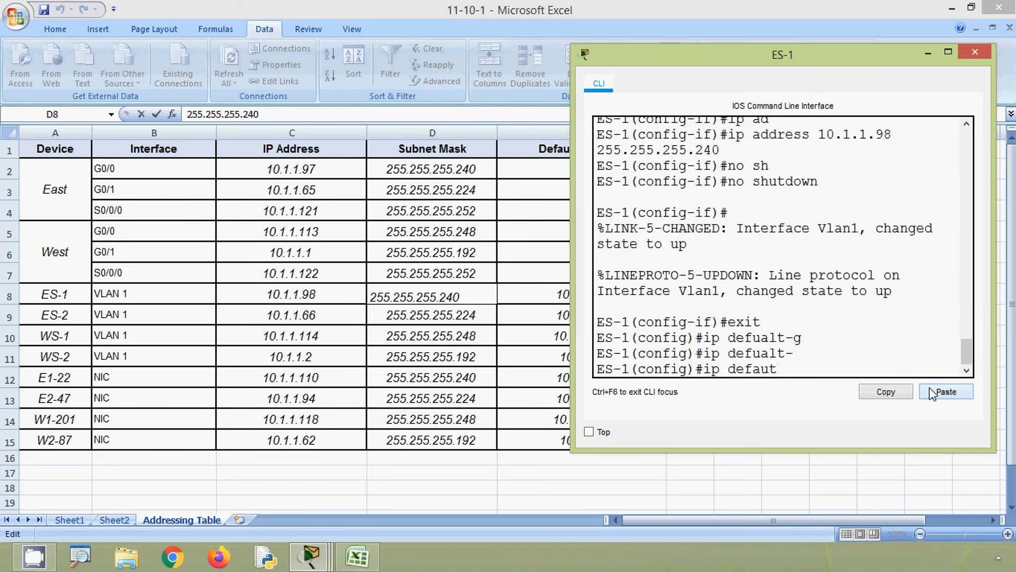
{"action": "type", "text": "lt"}
{"action": "type", "text": "-"}
{"action": "key", "text": "Tab"}
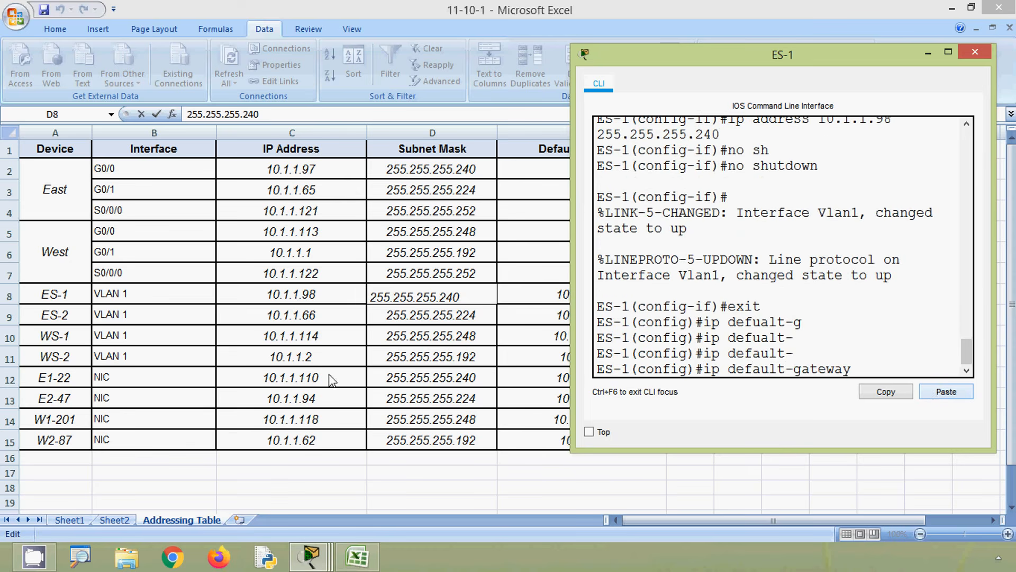
- Complete ES-1's ip default-gateway command with 10.1.1.97 copied from cell E8, run it and close the ES-1 window
{"action": "left_click", "coordinate": [328, 142]}
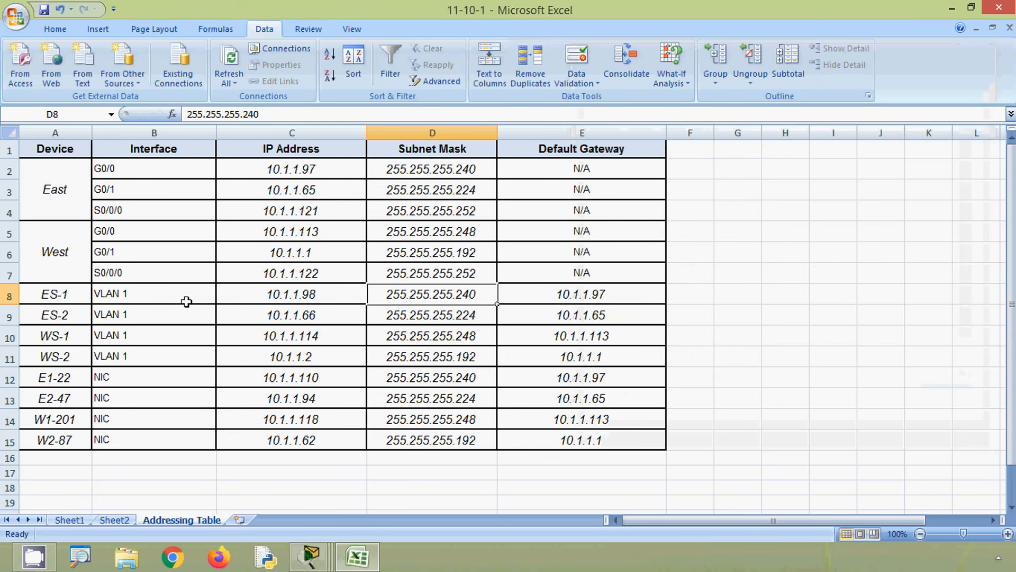
{"action": "left_click", "coordinate": [589, 294]}
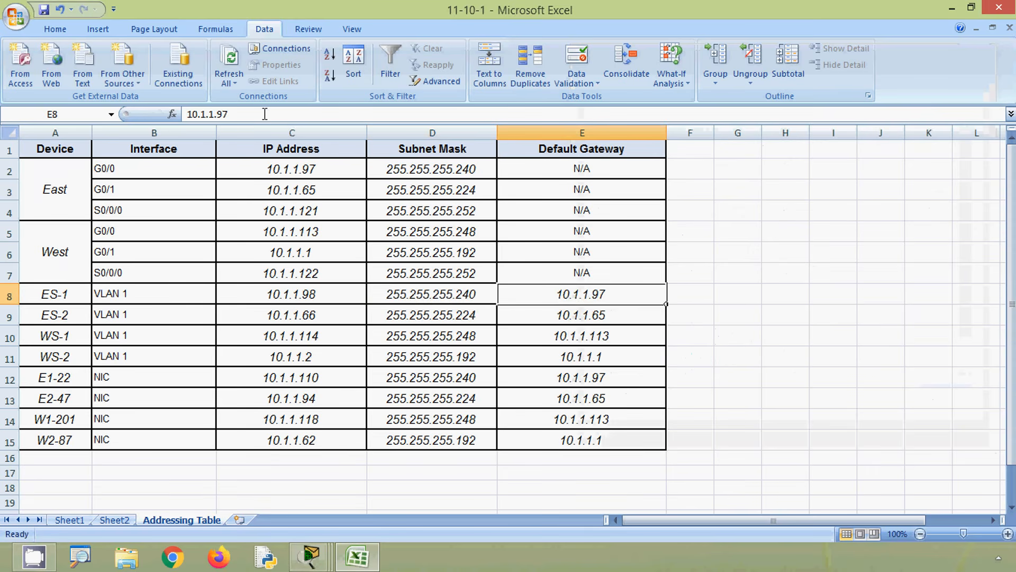
{"action": "left_click_drag", "start_coordinate": [267, 115], "coordinate": [185, 114]}
{"action": "key", "text": "ctrl+c"}
{"action": "key", "text": "alt+Tab"}
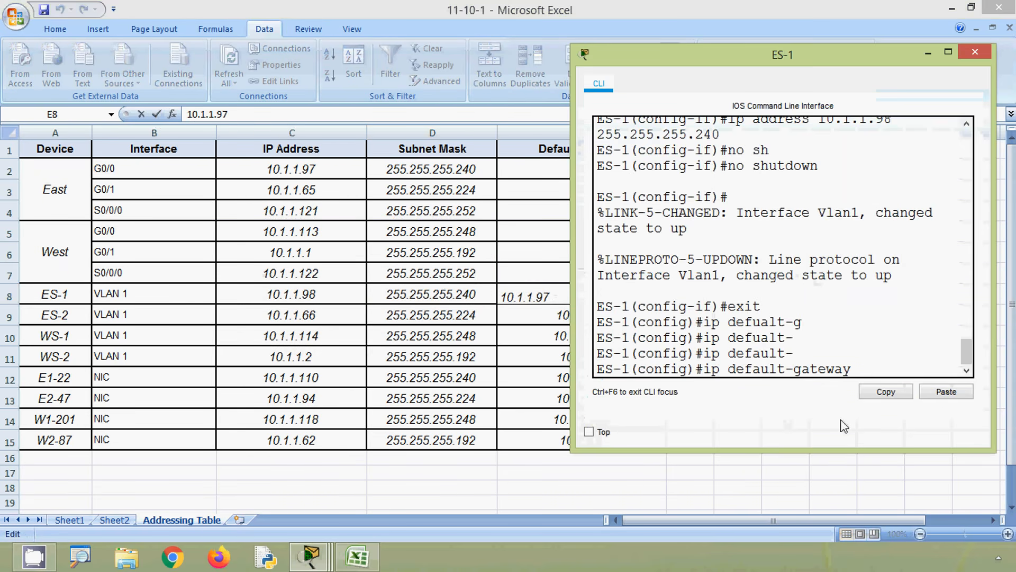
{"action": "left_click", "coordinate": [935, 392]}
{"action": "key", "text": "Return"}
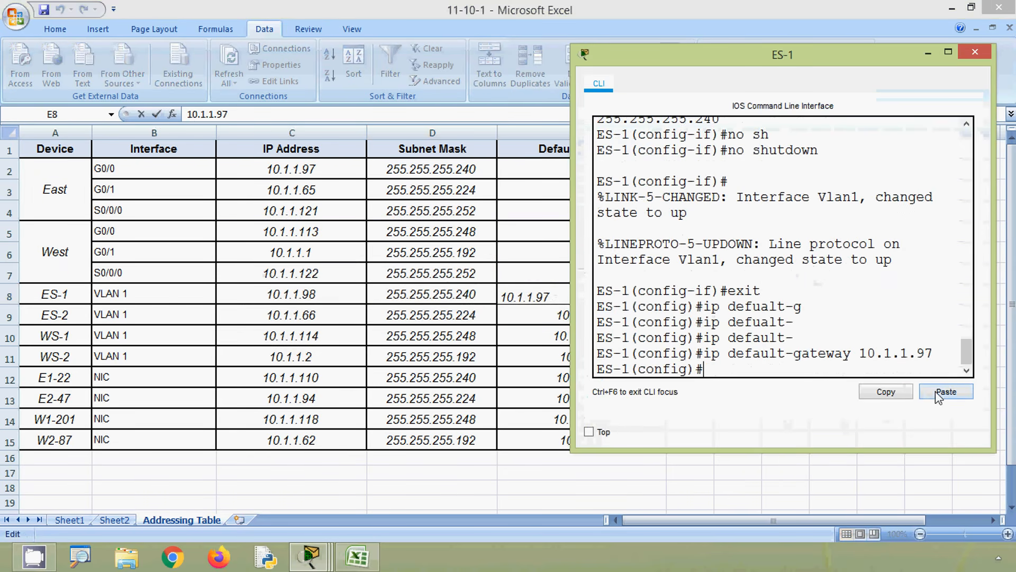
{"action": "left_click", "coordinate": [965, 56]}
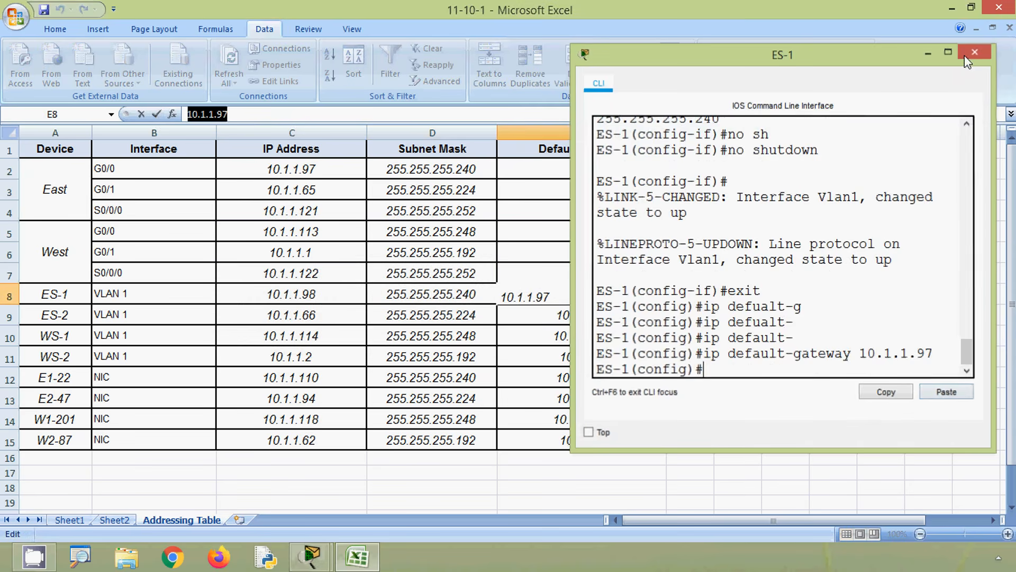
- Open switch ES-2's command line from the topology, bring it over the Excel addressing table and start its console session
{"action": "left_click", "coordinate": [950, 9]}
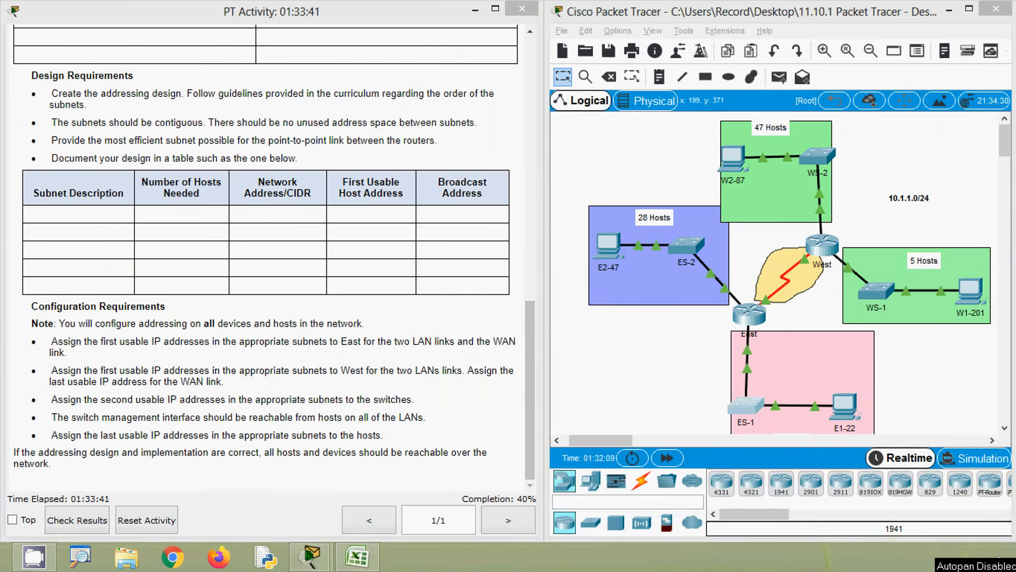
{"action": "left_click", "coordinate": [687, 247]}
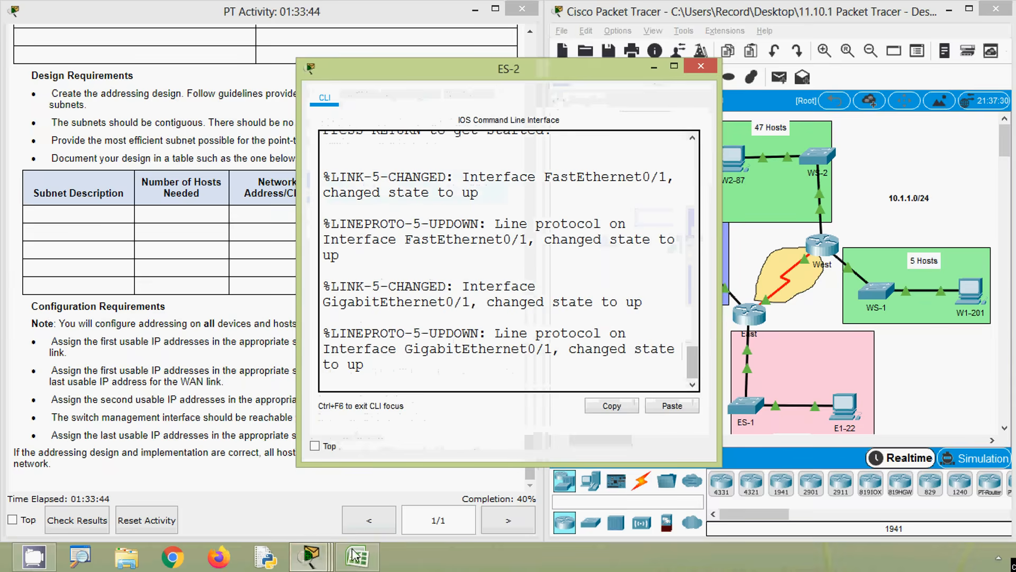
{"action": "left_click", "coordinate": [355, 554]}
{"action": "key", "text": "alt+Tab"}
{"action": "left_click", "coordinate": [416, 380]}
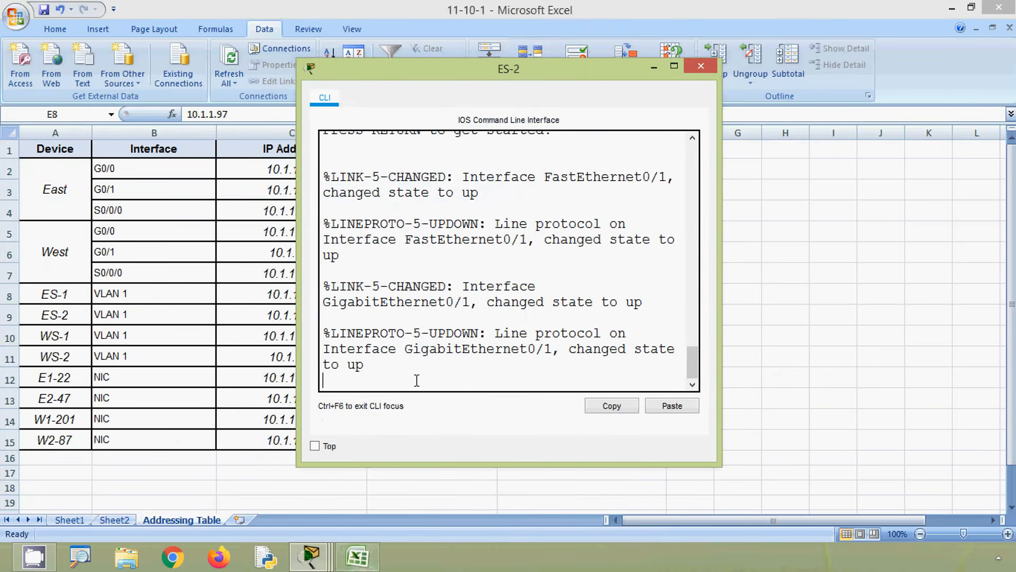
{"action": "key", "text": "Return"}
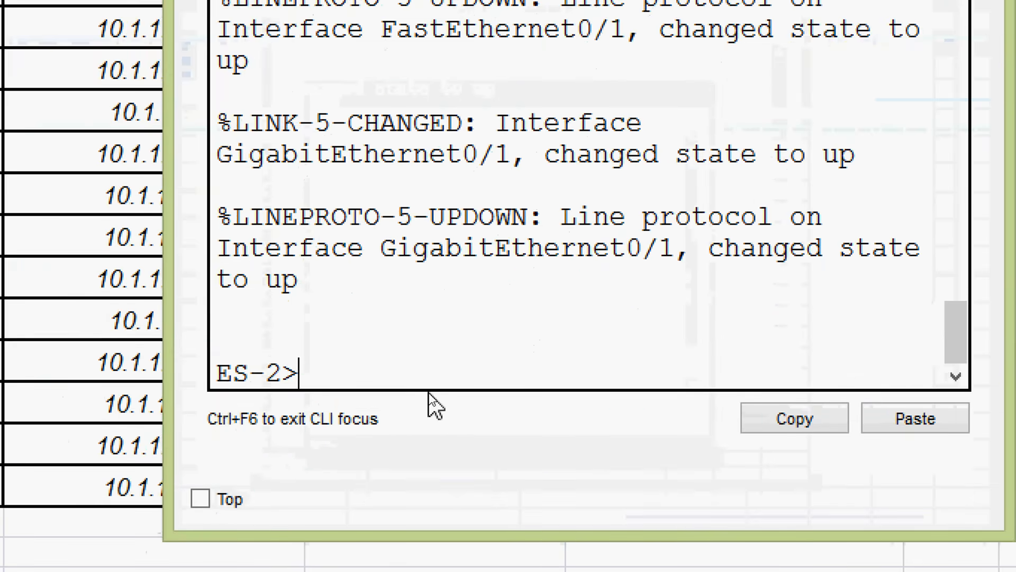
- Enter privileged EXEC mode on ES-2 and switch to global configuration mode with configure terminal
{"action": "type", "text": "ena"}
{"action": "key", "text": "Tab"}
{"action": "key", "text": "Return"}
{"action": "type", "text": "conf"}
{"action": "key", "text": "Tab"}
{"action": "type", "text": "t"}
- Enter interface configuration mode for VLAN 1 on ES-2
{"action": "key", "text": "Tab"}
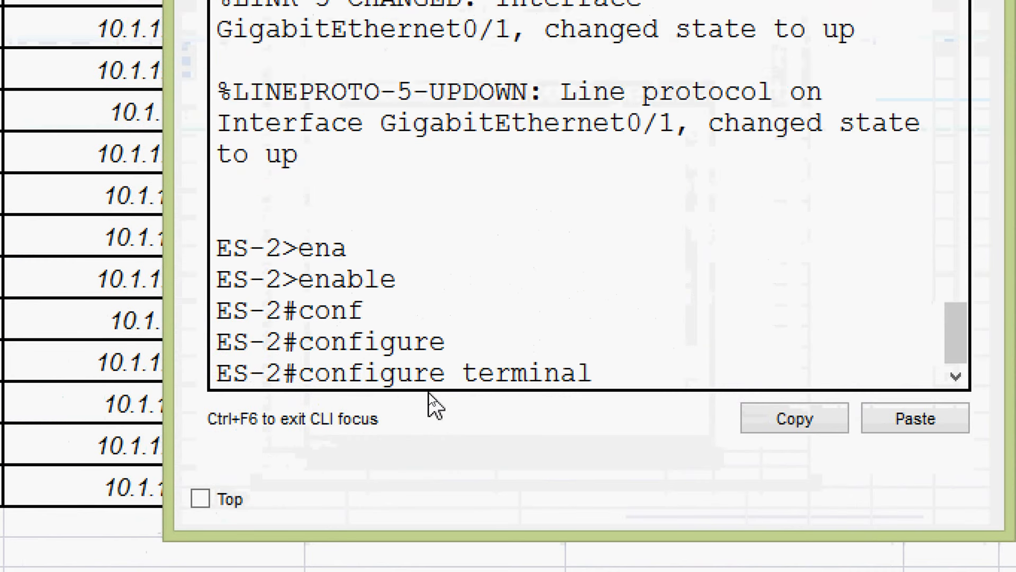
{"action": "key", "text": "Return"}
{"action": "type", "text": "inter"}
{"action": "key", "text": "Tab"}
{"action": "type", "text": "v"}
- Begin ES-2's ip address command and insert 10.1.1.66 copied from cell C9 of the Excel addressing table
{"action": "key", "text": "Tab"}
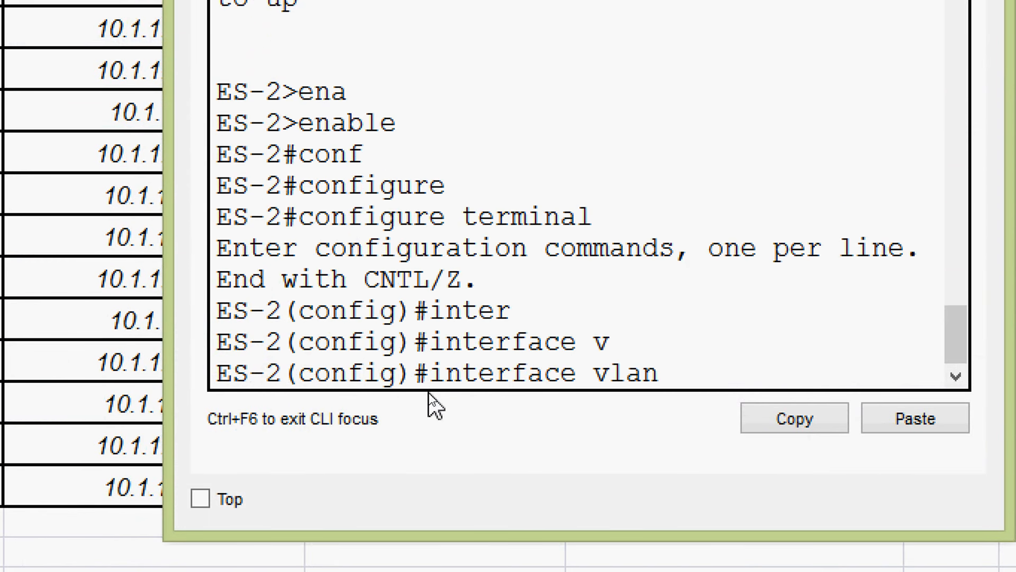
{"action": "type", "text": "1"}
{"action": "key", "text": "Return"}
{"action": "type", "text": "ip ad"}
{"action": "key", "text": "Tab"}
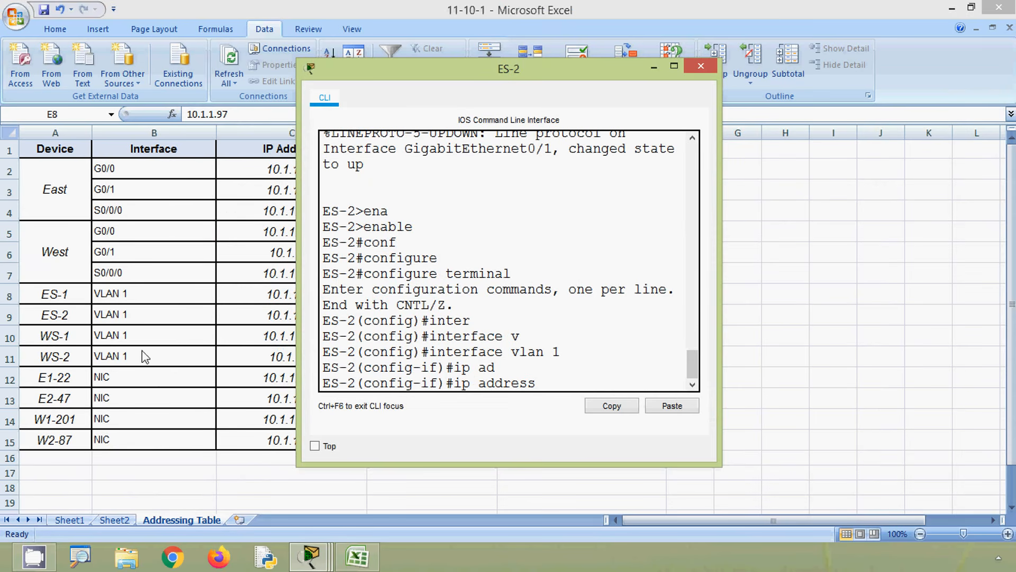
{"action": "left_click", "coordinate": [69, 316]}
{"action": "left_click", "coordinate": [269, 319]}
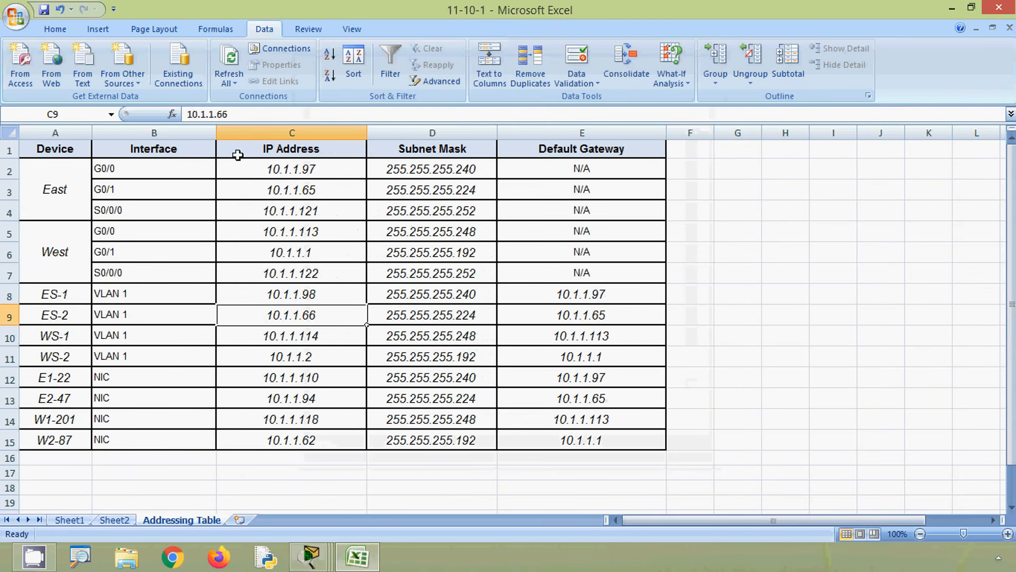
{"action": "left_click_drag", "start_coordinate": [230, 115], "coordinate": [172, 117]}
{"action": "key", "text": "ctrl+c"}
{"action": "key", "text": "alt+Tab"}
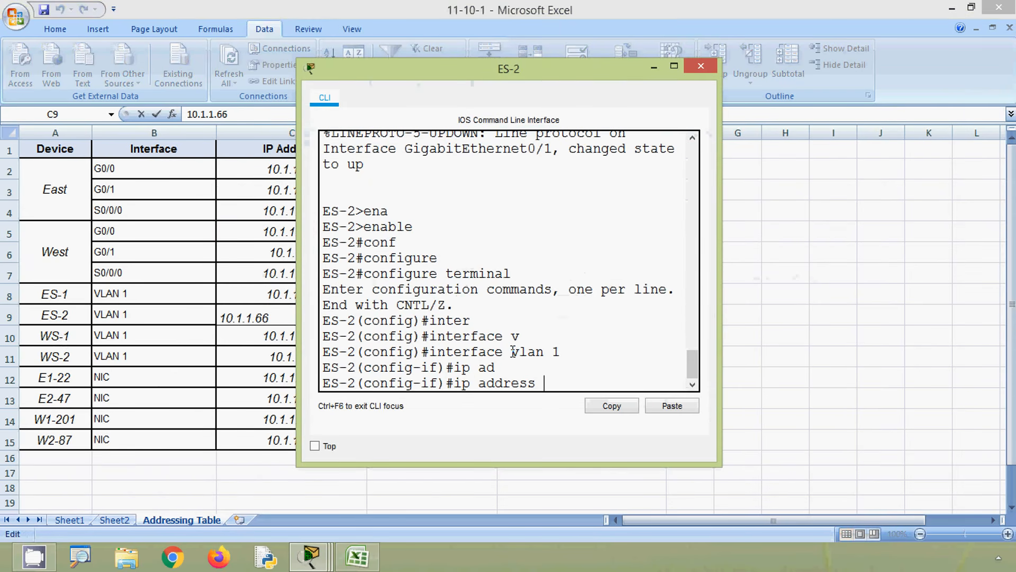
{"action": "left_click", "coordinate": [671, 406]}
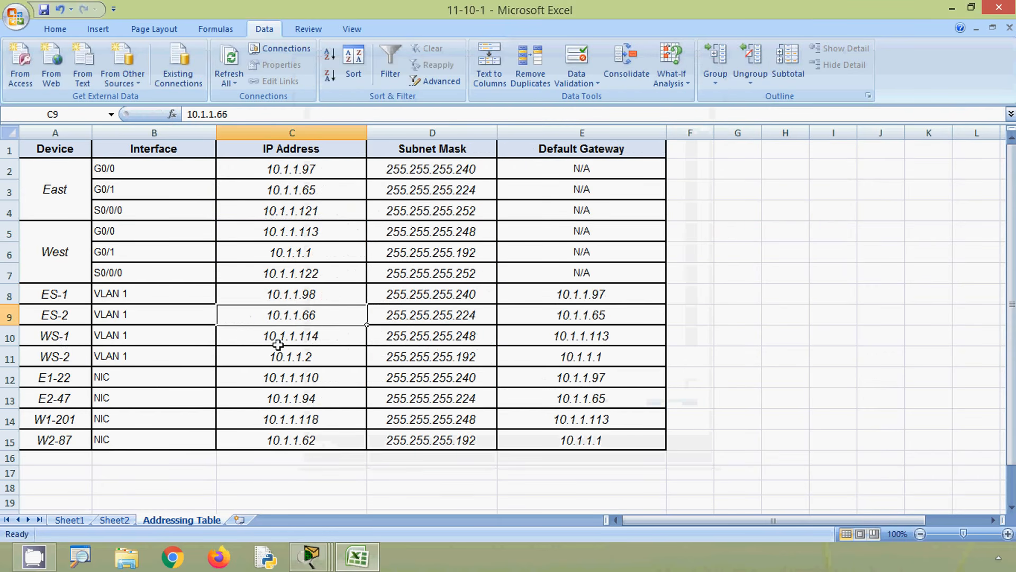
- Complete ES-2's ip address command with the subnet mask 255.255.255.224 copied from cell D9 and run it
{"action": "left_click", "coordinate": [276, 318]}
{"action": "left_click", "coordinate": [407, 318]}
{"action": "left_click_drag", "start_coordinate": [259, 114], "coordinate": [177, 116]}
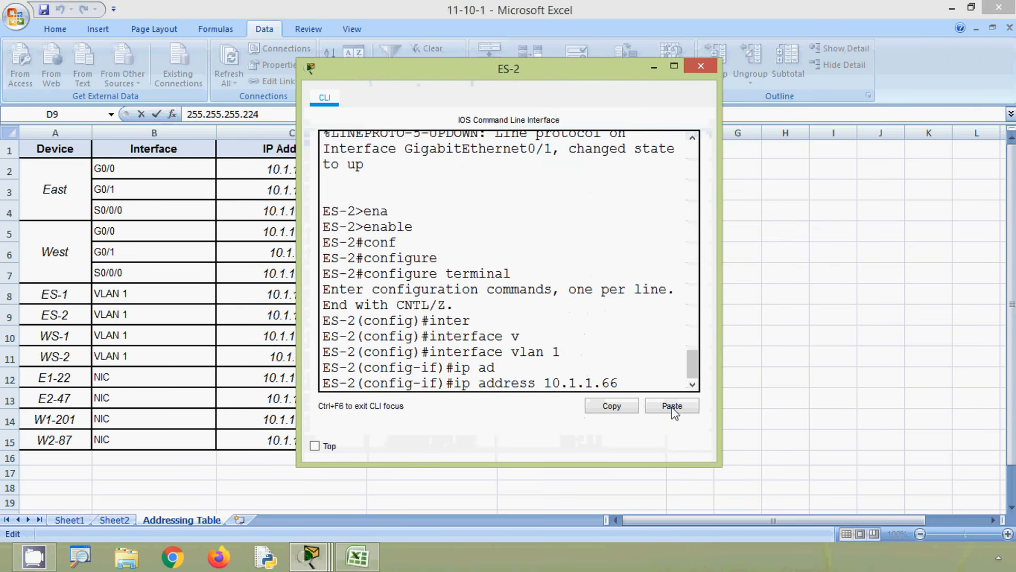
{"action": "left_click", "coordinate": [672, 411]}
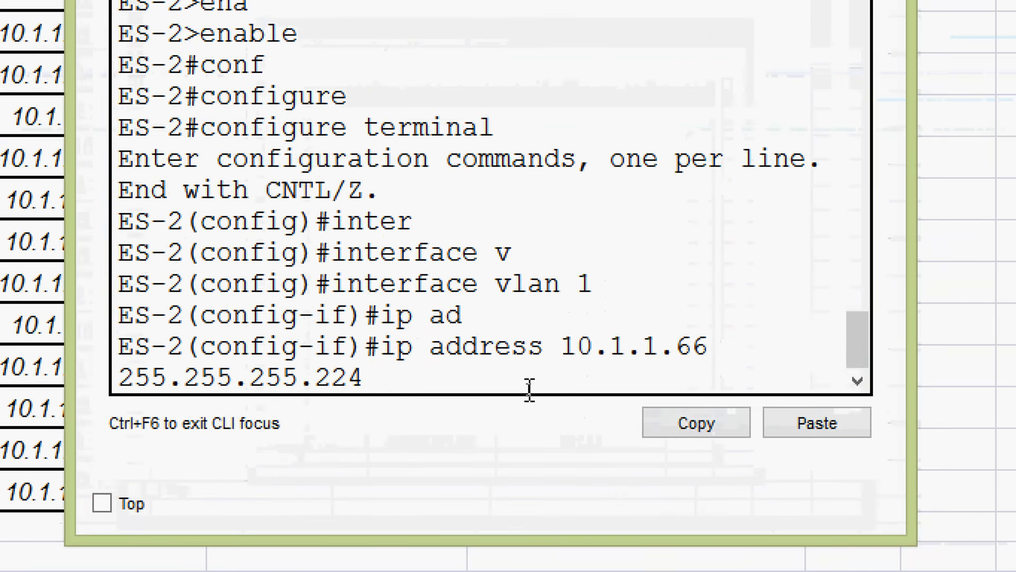
{"action": "key", "text": "Return"}
- Exit ES-2's interface configuration mode and begin the ip default-gateway command
{"action": "type", "text": "exit"}
{"action": "key", "text": "Return"}
{"action": "type", "text": "ip"}
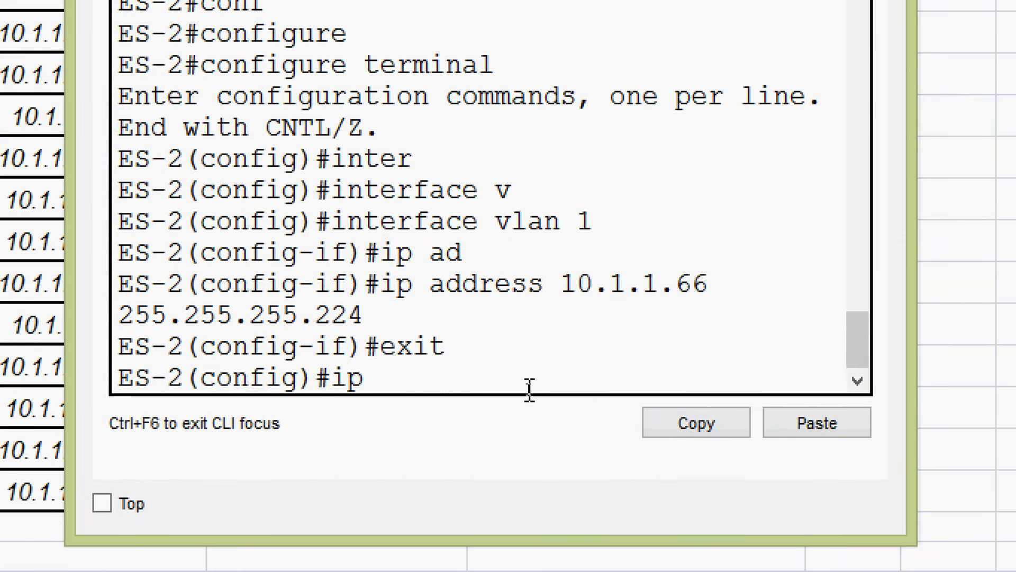
{"action": "type", "text": " default"}
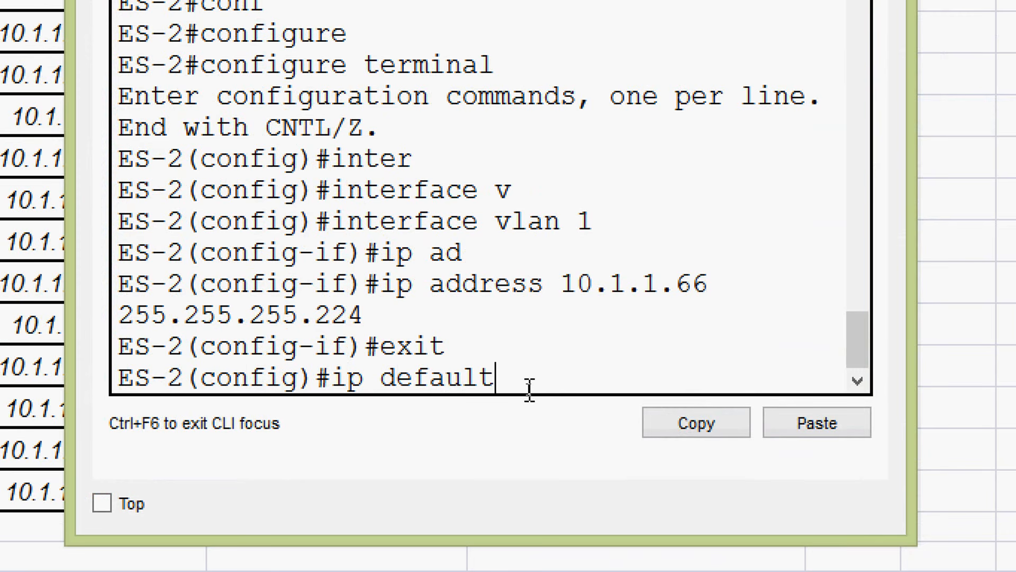
{"action": "type", "text": "-"}
{"action": "key", "text": "Tab"}
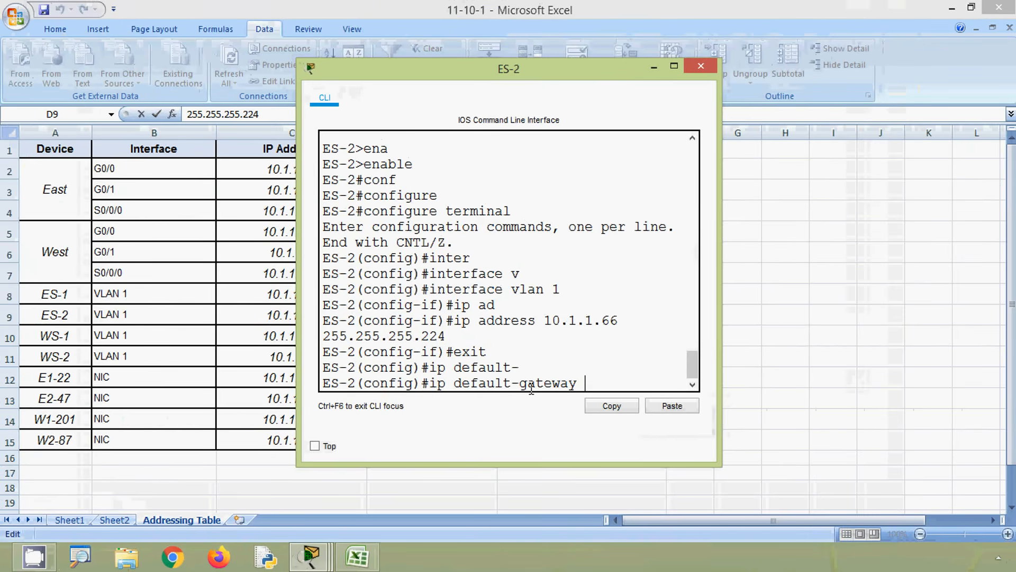
- Complete ES-2's ip default-gateway command with 10.1.1.65 copied from cell E9 and run it
{"action": "left_click", "coordinate": [141, 250]}
{"action": "left_click", "coordinate": [537, 314]}
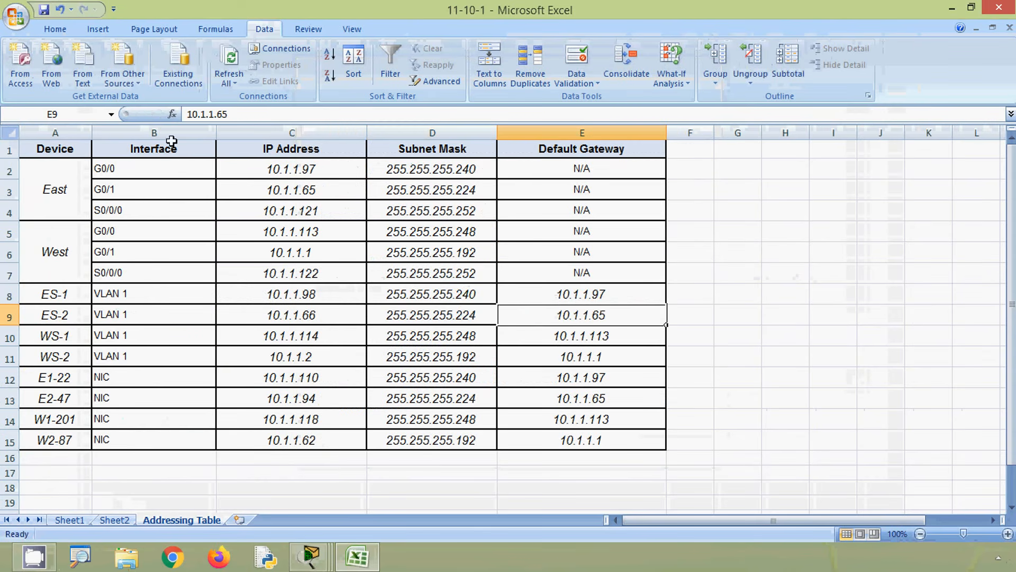
{"action": "left_click_drag", "start_coordinate": [230, 113], "coordinate": [145, 119]}
{"action": "key", "text": "ctrl+c"}
{"action": "key", "text": "alt+Tab"}
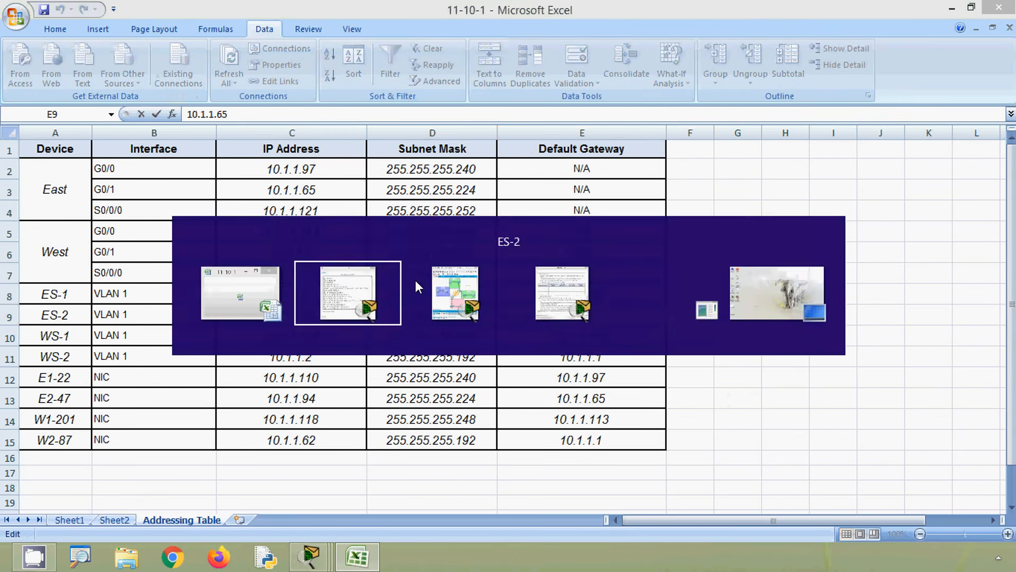
{"action": "left_click", "coordinate": [656, 406]}
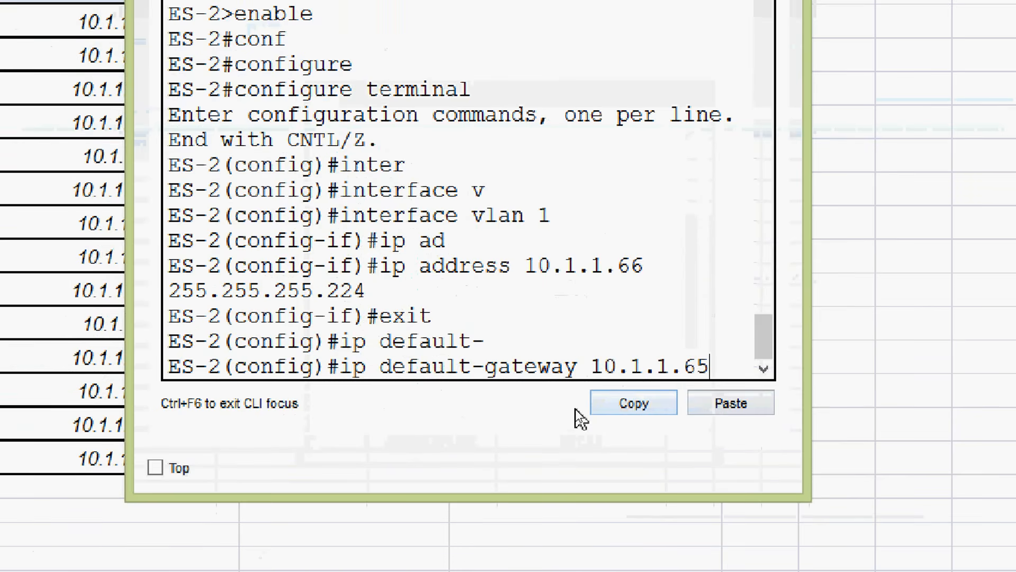
{"action": "key", "text": "Return"}
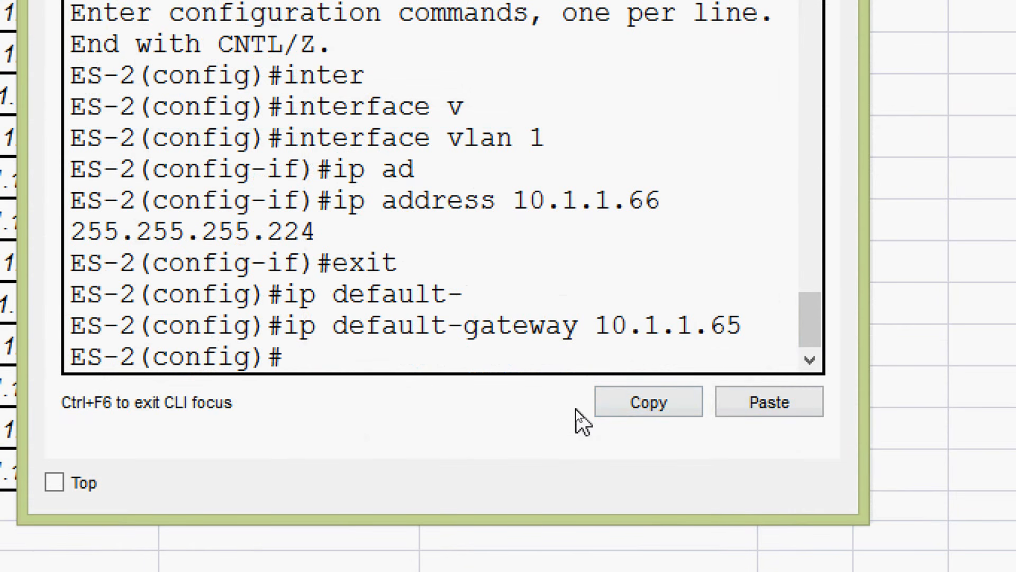
- Return to interface VLAN 1 on ES-2 and enable it with no shutdown
{"action": "type", "text": "inter"}
{"action": "key", "text": "Tab"}
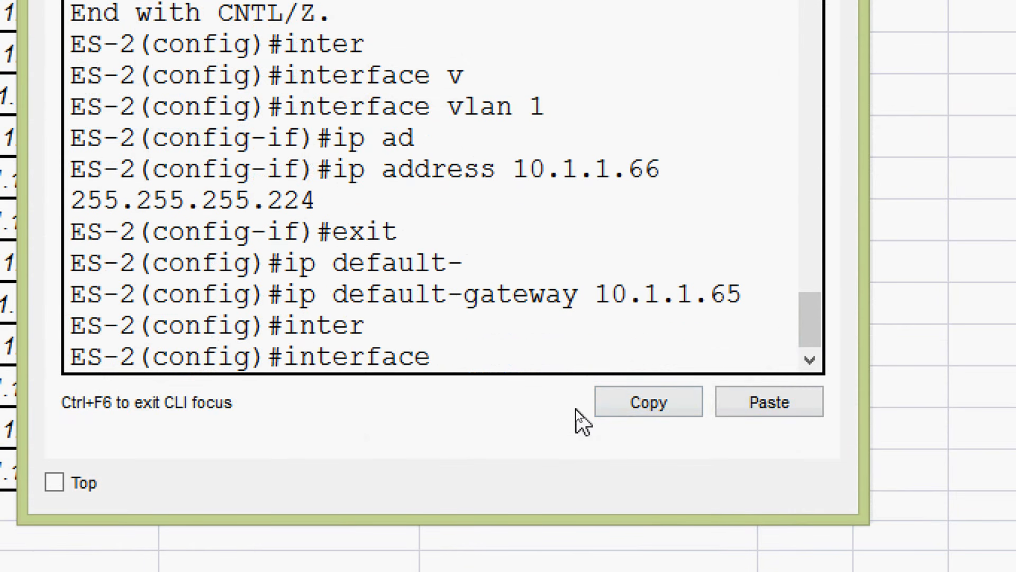
{"action": "type", "text": "v"}
{"action": "key", "text": "Tab"}
{"action": "type", "text": "1"}
{"action": "key", "text": "Return"}
{"action": "type", "text": "no"}
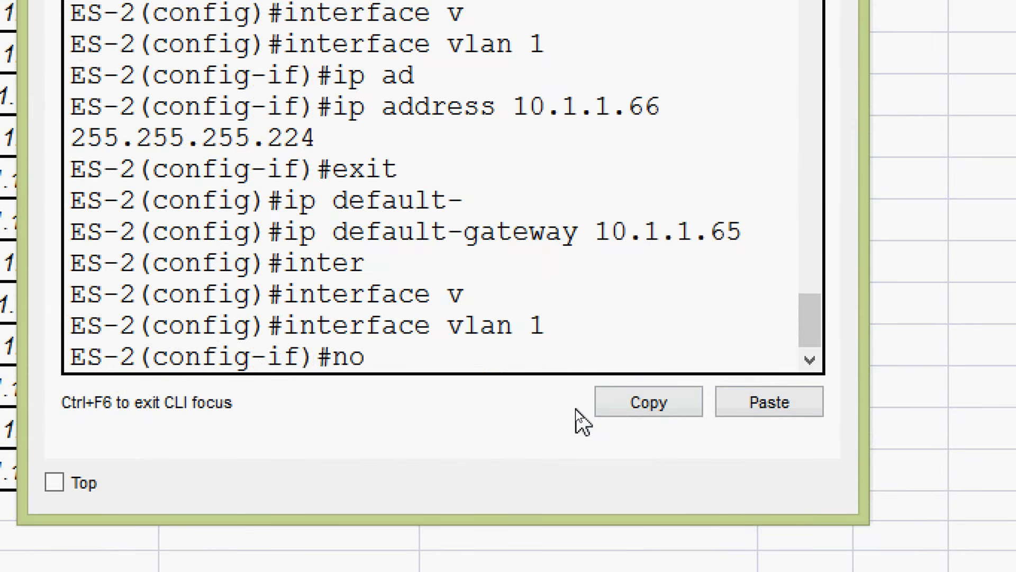
{"action": "type", "text": " sh"}
{"action": "key", "text": "Tab"}
{"action": "key", "text": "Return"}
{"action": "key", "text": "Return"}
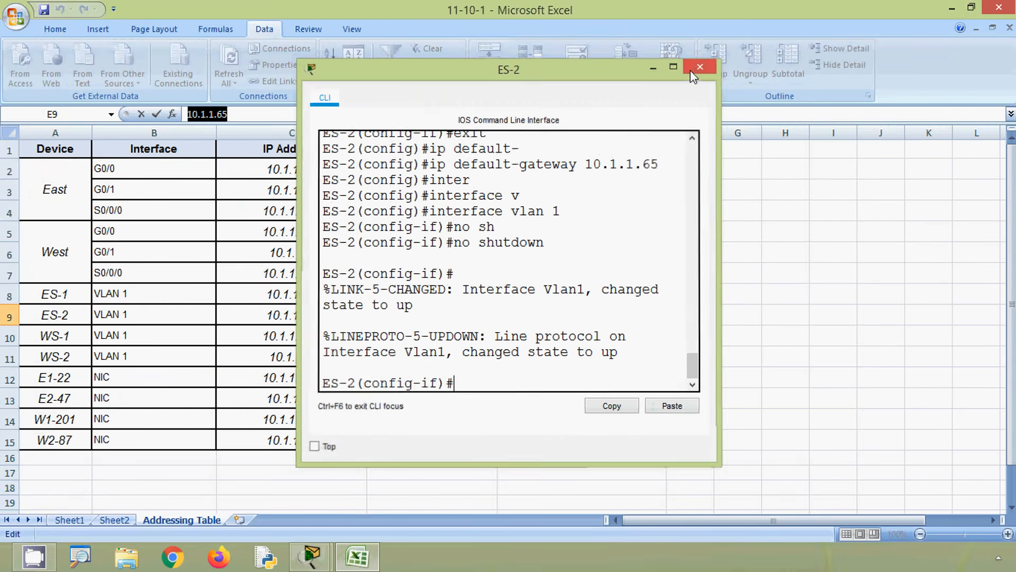
- Close the ES-2 window, open switch WS-1's command line over the Excel addressing table and start its console session
{"action": "left_click", "coordinate": [693, 69]}
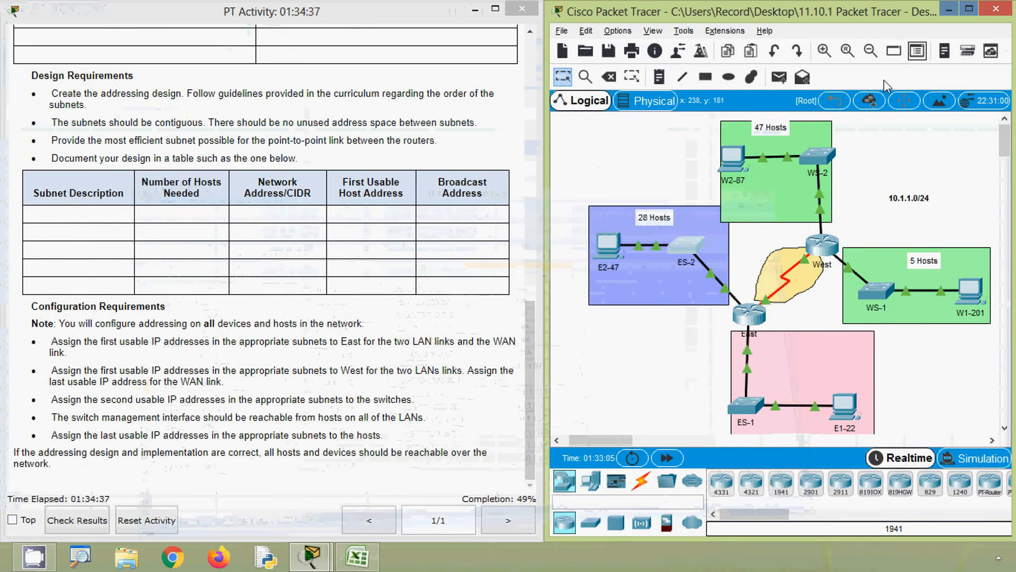
{"action": "left_click", "coordinate": [375, 432]}
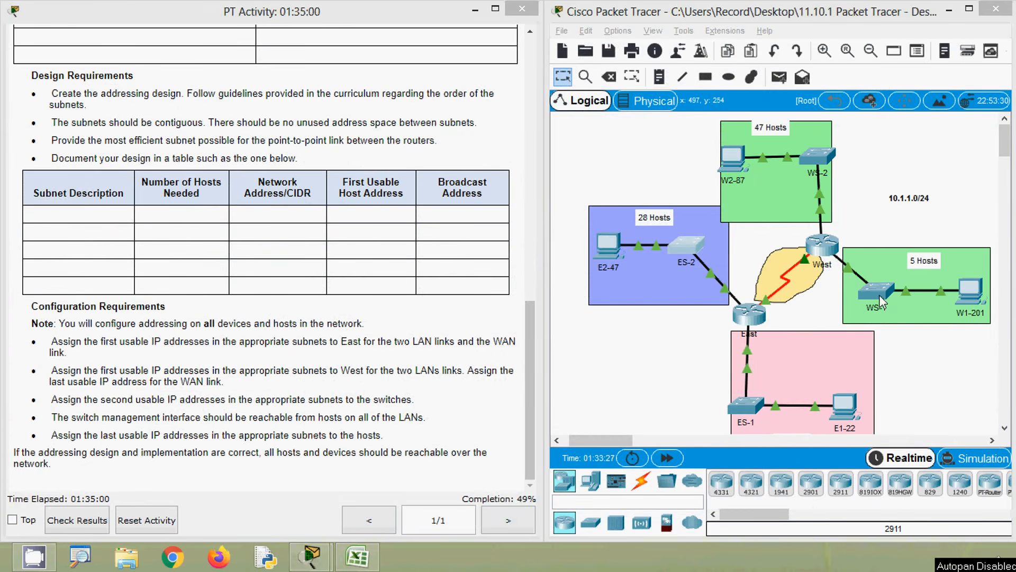
{"action": "left_click", "coordinate": [882, 296]}
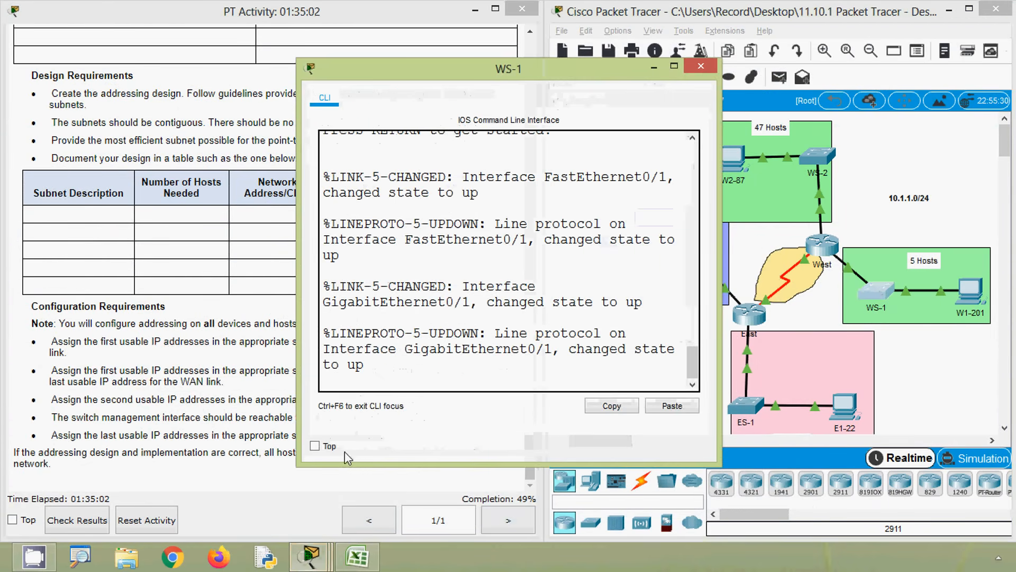
{"action": "left_click", "coordinate": [357, 556]}
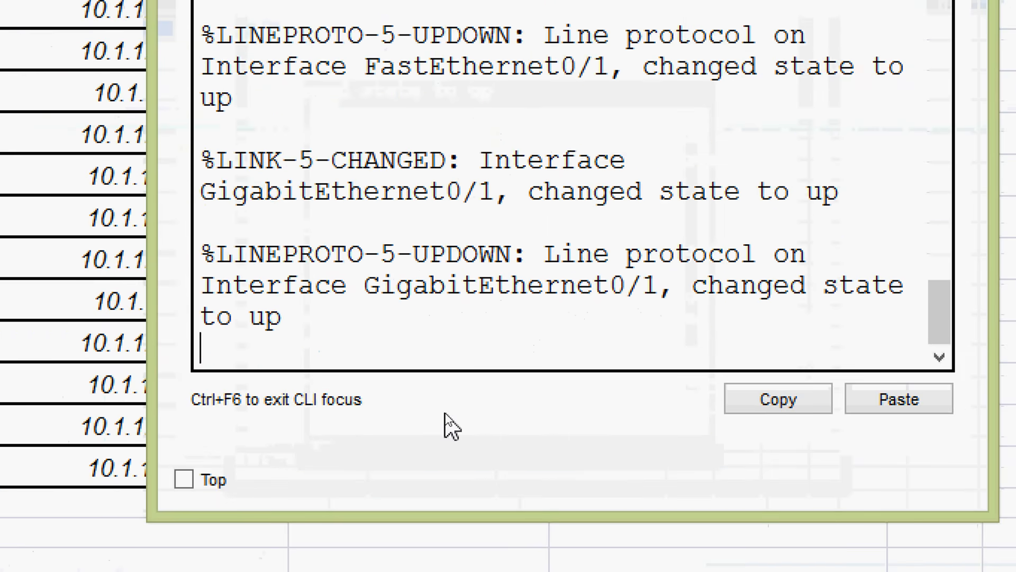
{"action": "key", "text": "Return"}
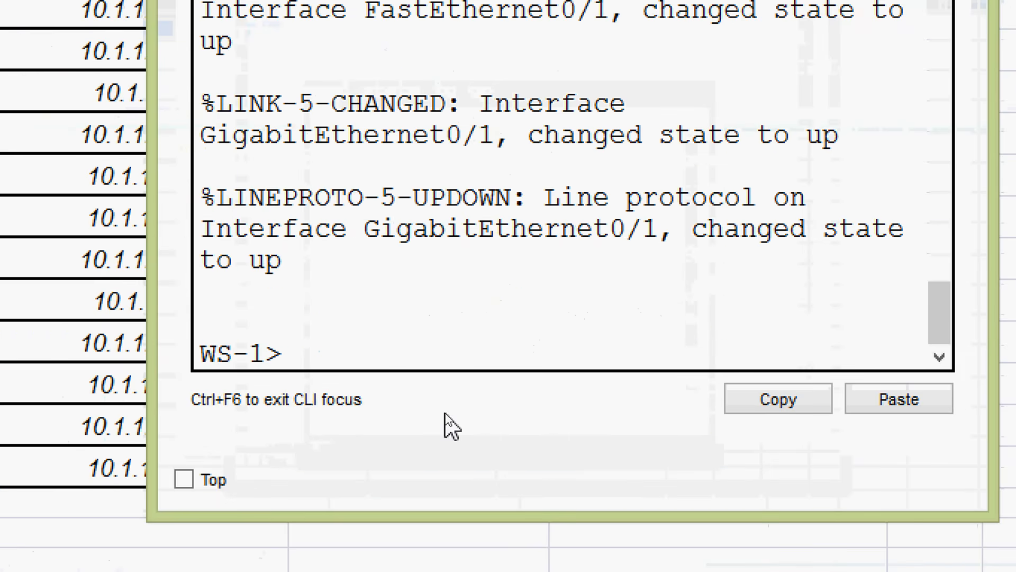
- Enter privileged EXEC mode on WS-1 and switch to global configuration mode with configure terminal
{"action": "type", "text": "ena"}
{"action": "key", "text": "Tab"}
{"action": "key", "text": "Return"}
{"action": "type", "text": "conf"}
{"action": "key", "text": "Tab"}
{"action": "type", "text": "t"}
- Enter interface VLAN 1 on WS-1 and enable it with no shutdown
{"action": "key", "text": "Tab"}
{"action": "key", "text": "Return"}
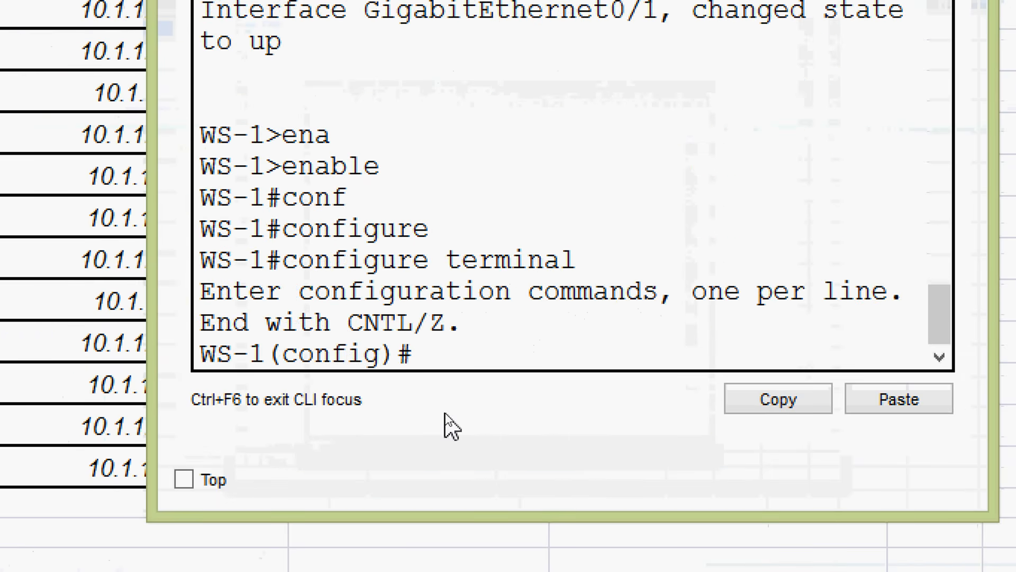
{"action": "type", "text": "inter"}
{"action": "key", "text": "Tab"}
{"action": "type", "text": "v"}
{"action": "key", "text": "Tab"}
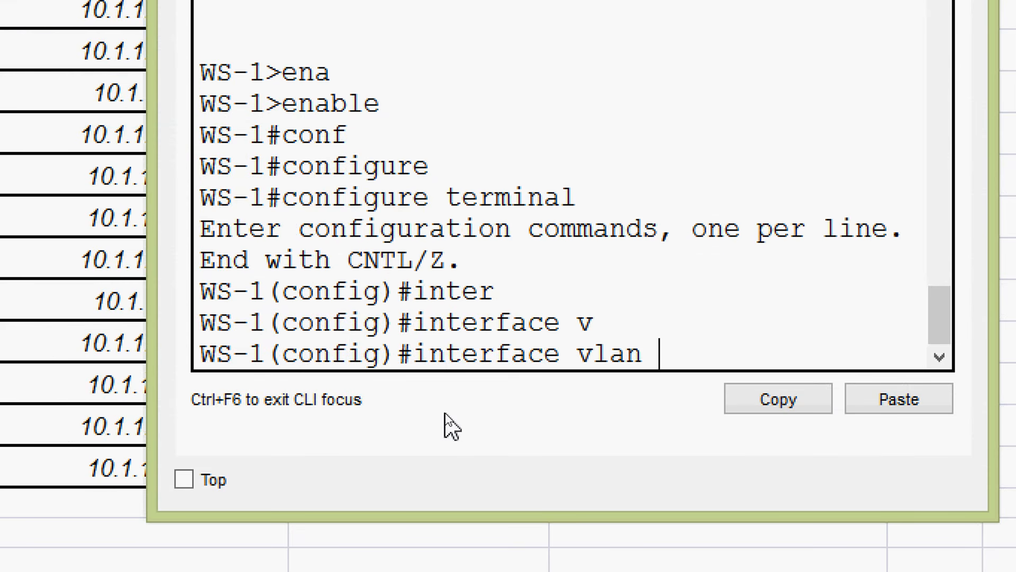
{"action": "type", "text": "1"}
{"action": "key", "text": "Return"}
{"action": "type", "text": "no sh"}
{"action": "key", "text": "Tab"}
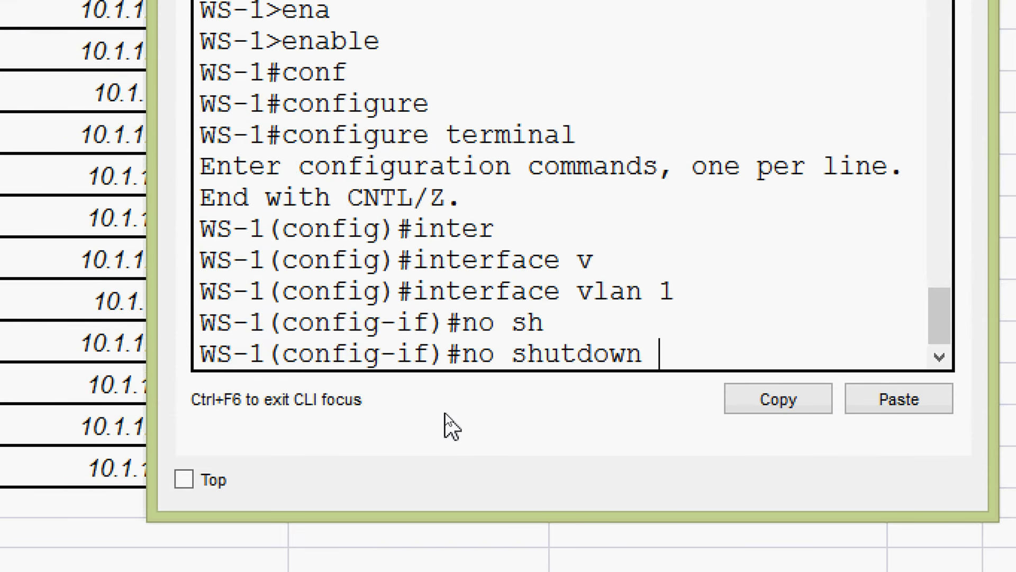
{"action": "key", "text": "Return"}
{"action": "key", "text": "Return"}
- Begin WS-1's ip address command and insert 10.1.1.114 copied from cell C10 of the Excel addressing table
{"action": "type", "text": "ip ad"}
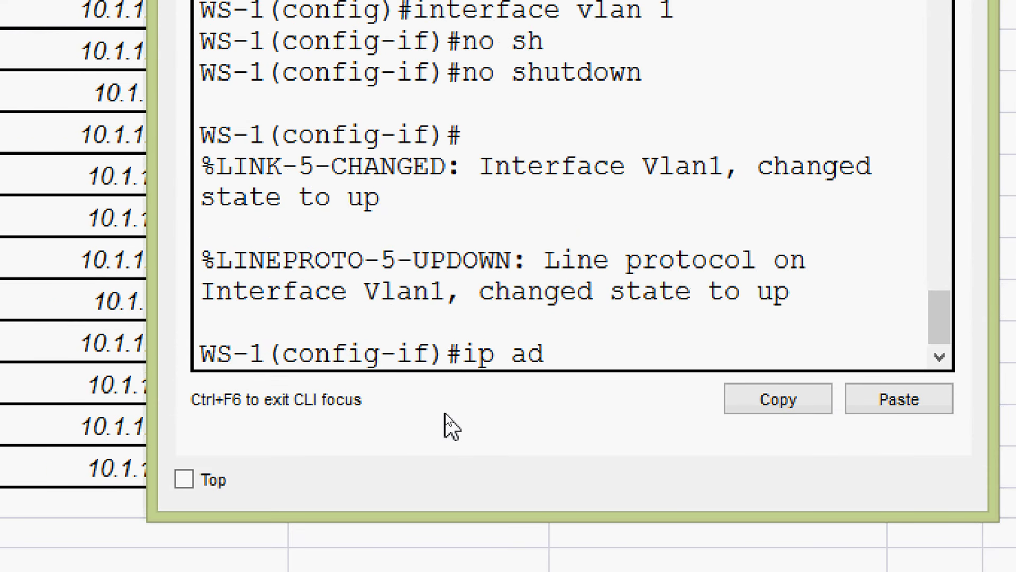
{"action": "key", "text": "Tab"}
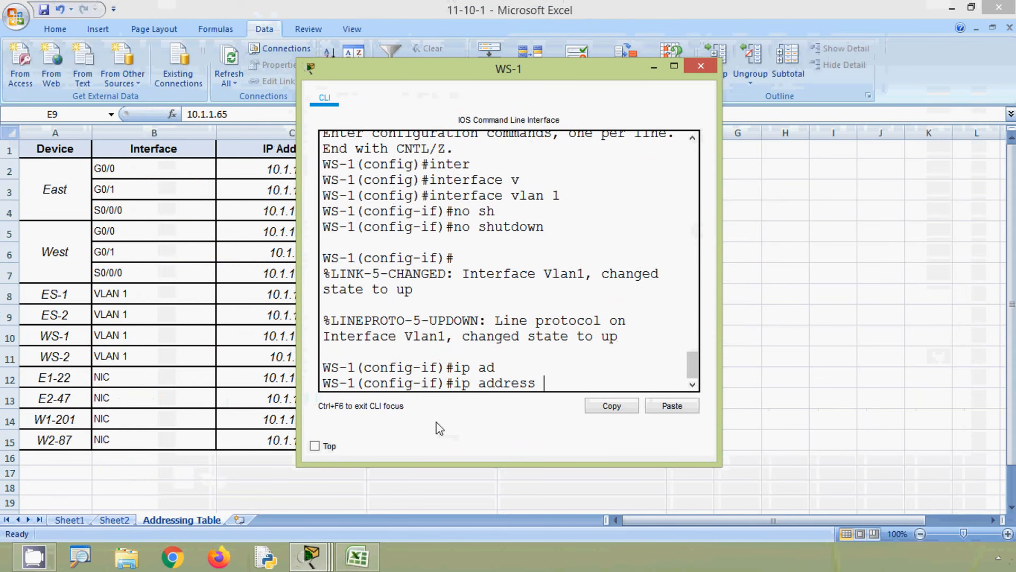
{"action": "left_click", "coordinate": [22, 342]}
{"action": "left_click", "coordinate": [287, 339]}
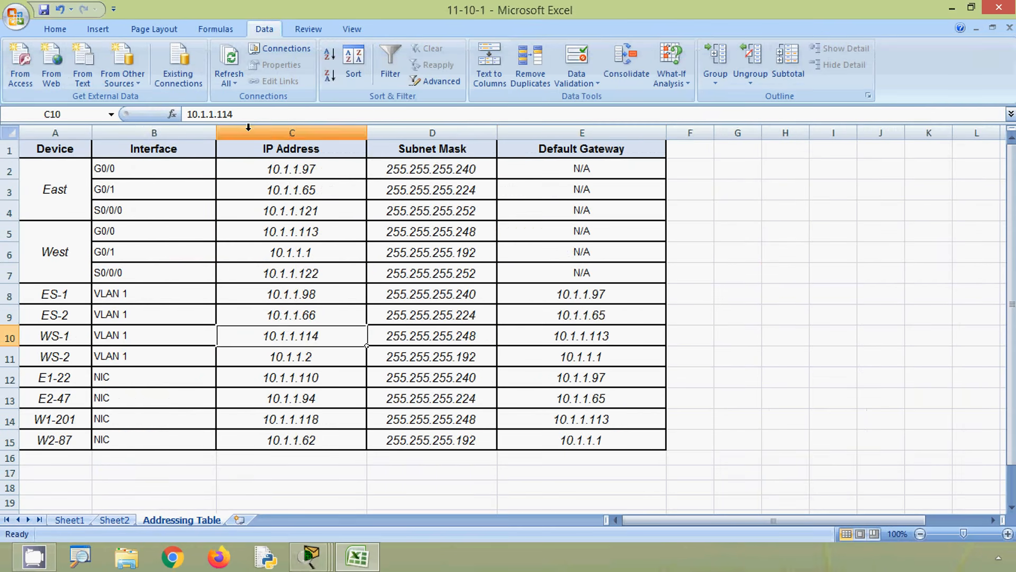
{"action": "left_click_drag", "start_coordinate": [246, 115], "coordinate": [172, 113]}
{"action": "key", "text": "ctrl+c"}
{"action": "key", "text": "alt+Tab"}
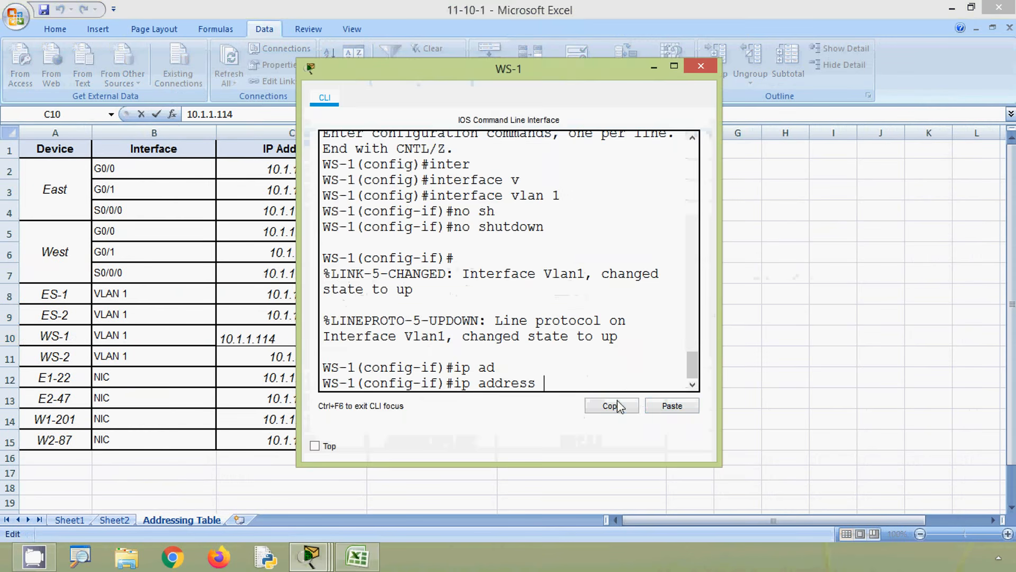
{"action": "left_click", "coordinate": [658, 407]}
- Complete WS-1's ip address command with the subnet mask 255.255.255.248 copied from cell D10 and run it
{"action": "key", "text": "alt+Tab"}
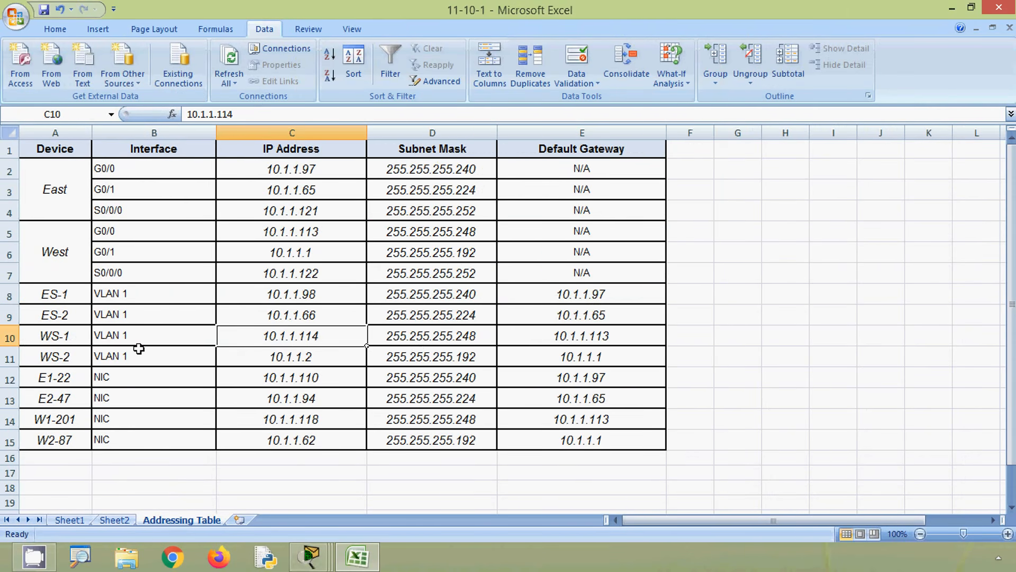
{"action": "left_click", "coordinate": [397, 343]}
{"action": "left_click_drag", "start_coordinate": [271, 116], "coordinate": [186, 114]}
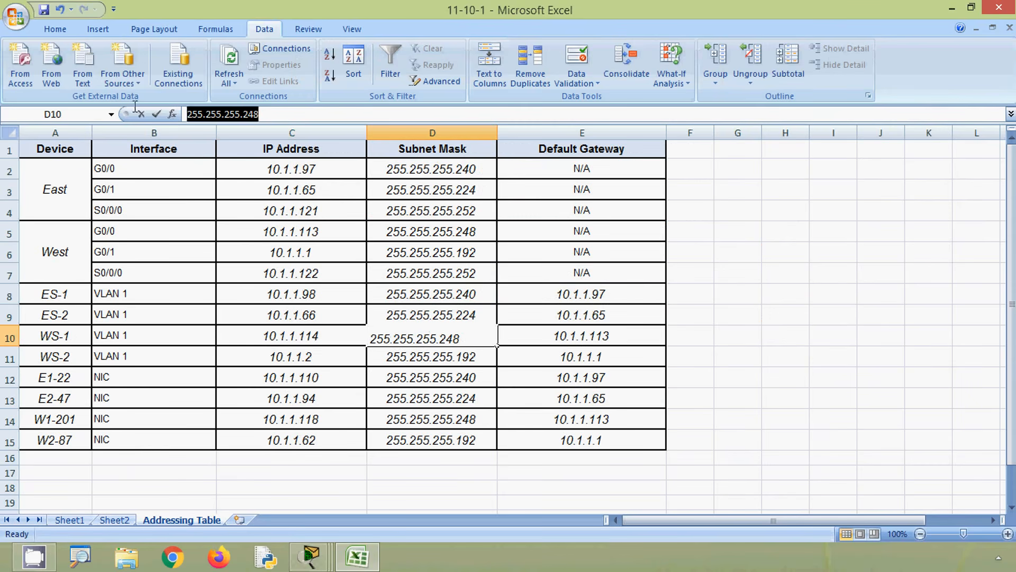
{"action": "key", "text": "ctrl+c"}
{"action": "key", "text": "alt+Tab"}
{"action": "left_click", "coordinate": [662, 407]}
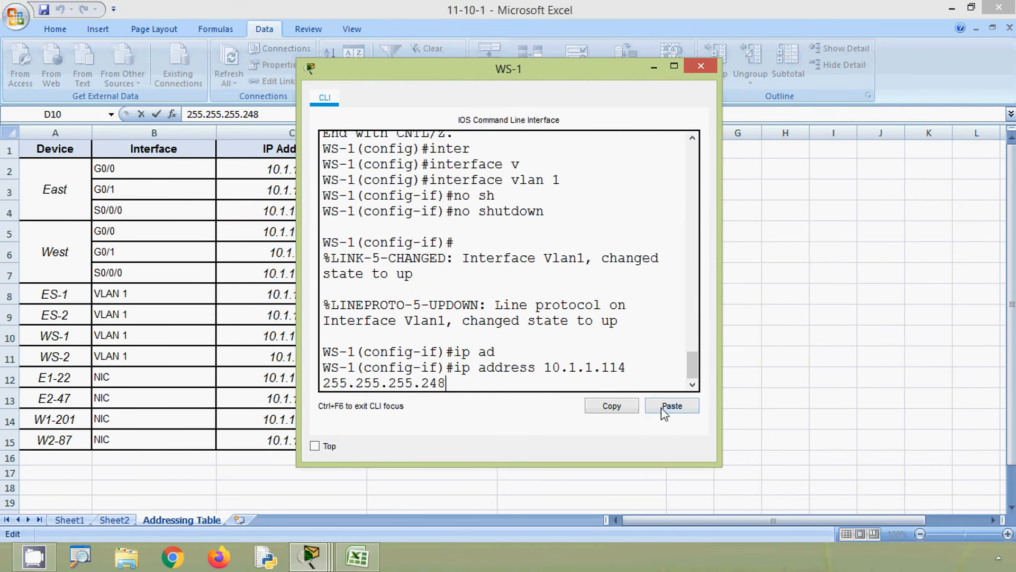
{"action": "key", "text": "Return"}
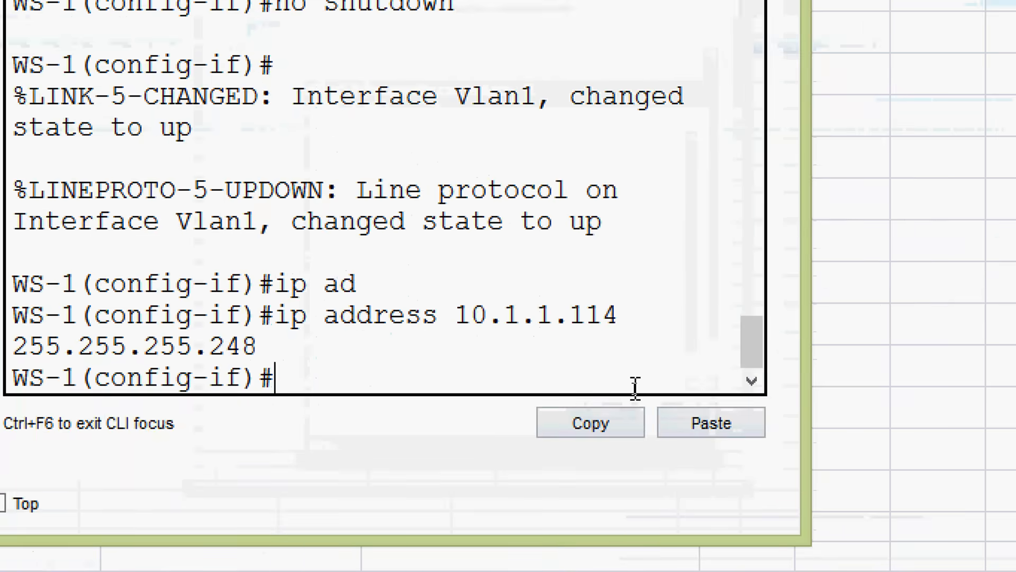
- Leave VLAN 1 interface configuration on WS-1 and begin its ip default-gateway command in global configuration mode
{"action": "type", "text": "exit"}
{"action": "key", "text": "Return"}
{"action": "type", "text": "i"}
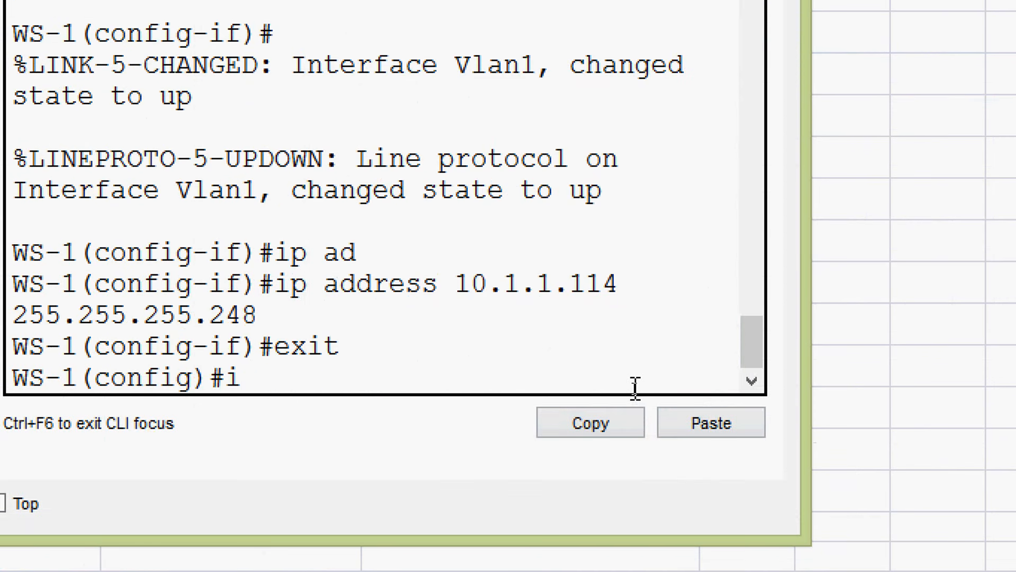
{"action": "type", "text": "p defaul"}
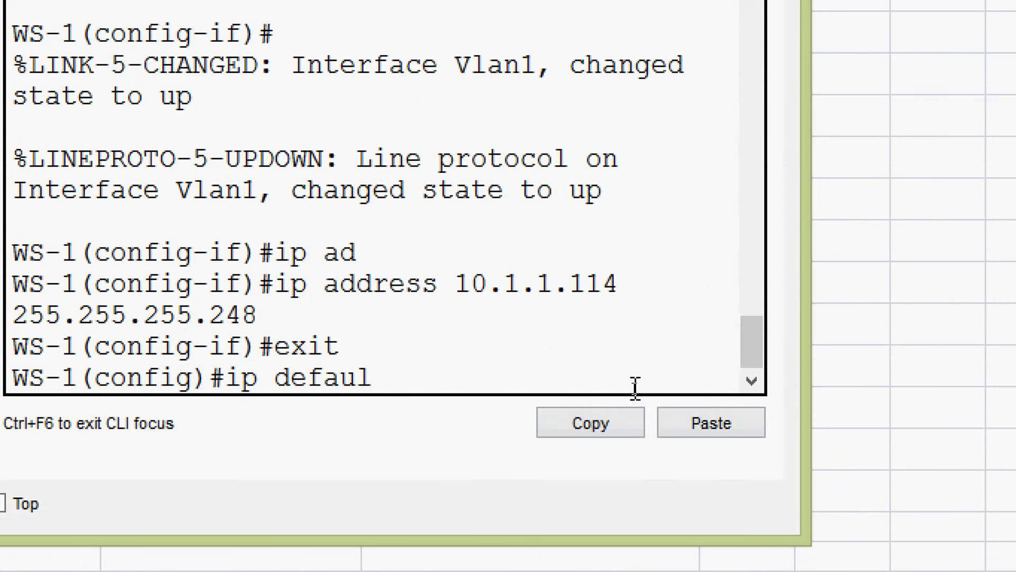
{"action": "type", "text": "t-g"}
{"action": "key", "text": "Tab"}
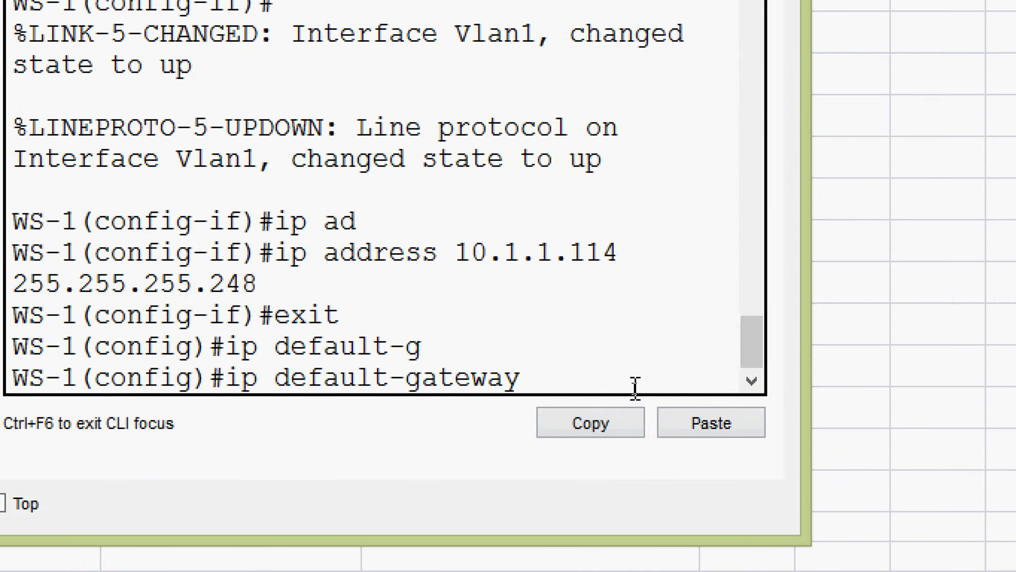
- Complete and run WS-1's ip default-gateway command with 10.1.1.113 copied from cell E10 of the Excel addressing table, and return to the Packet Tracer topology
{"action": "key", "text": "alt+Tab"}
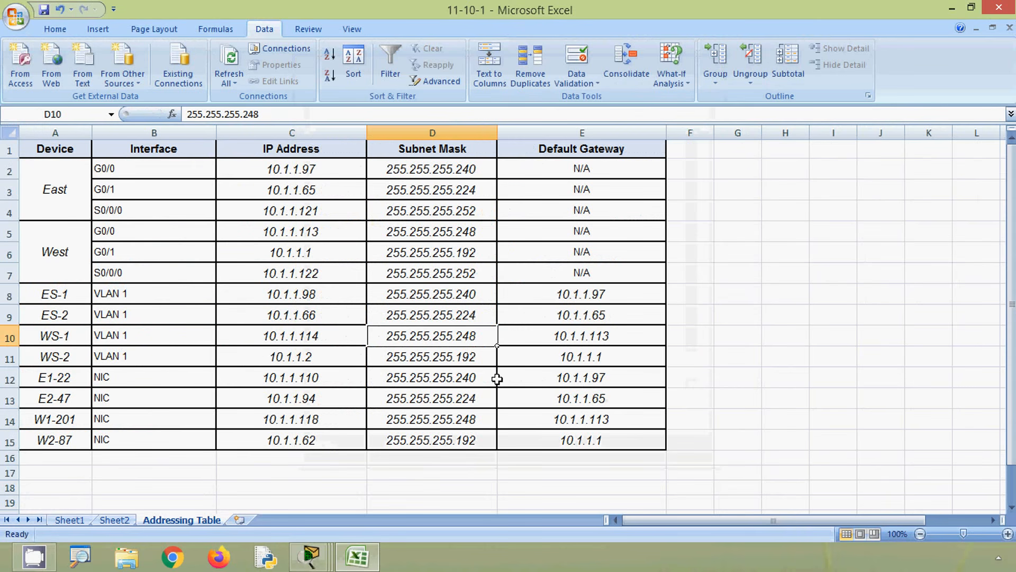
{"action": "left_click", "coordinate": [548, 337]}
{"action": "left_click_drag", "start_coordinate": [244, 115], "coordinate": [175, 113]}
{"action": "key", "text": "ctrl+c"}
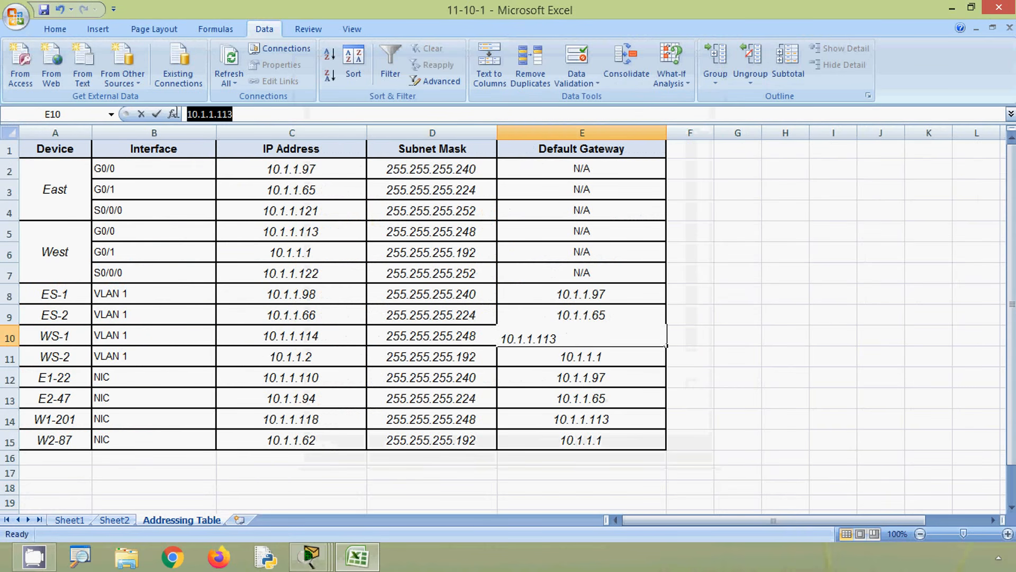
{"action": "key", "text": "alt+Tab"}
{"action": "left_click", "coordinate": [668, 406]}
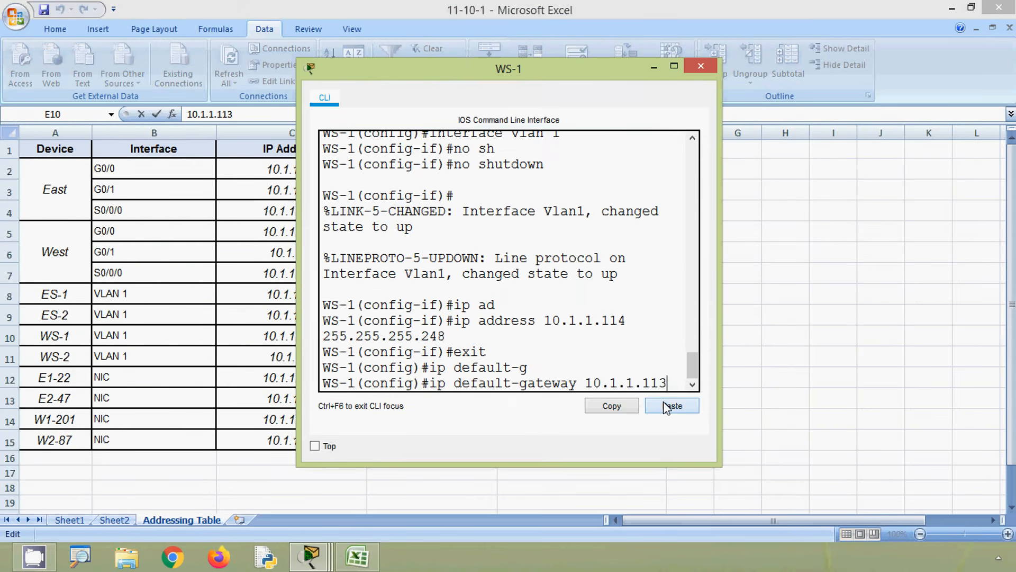
{"action": "key", "text": "Return"}
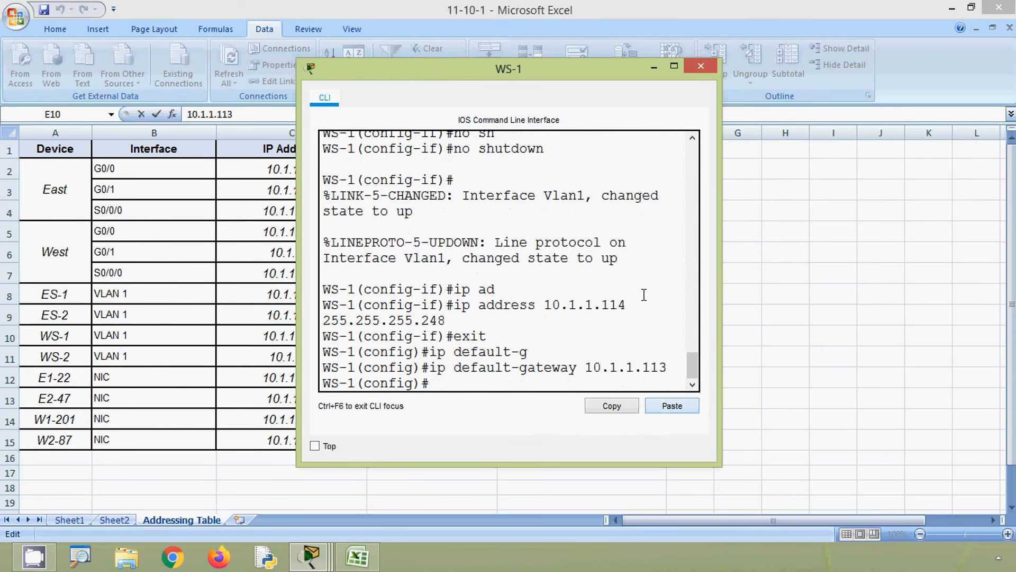
{"action": "left_click", "coordinate": [703, 70]}
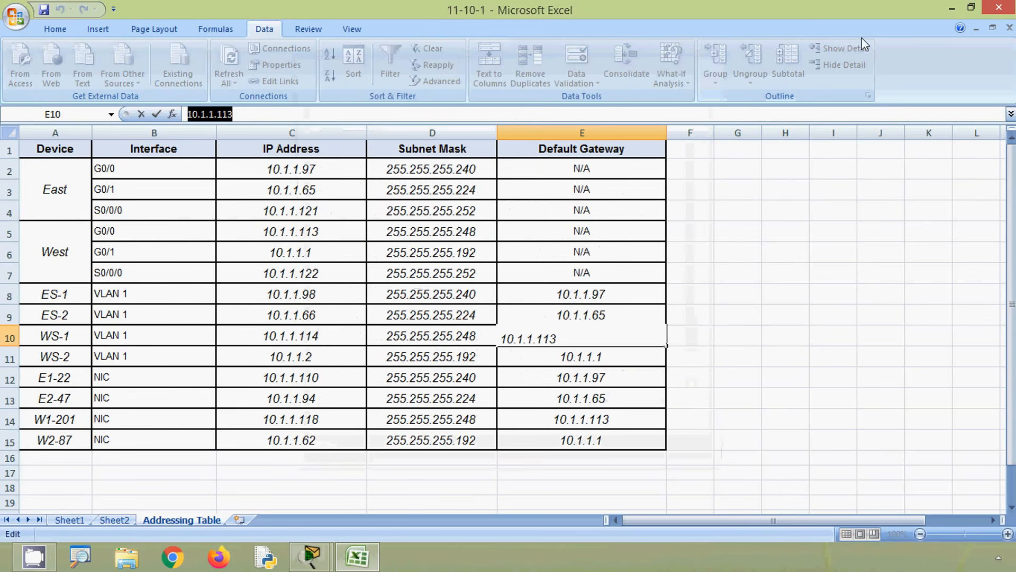
{"action": "left_click", "coordinate": [951, 9]}
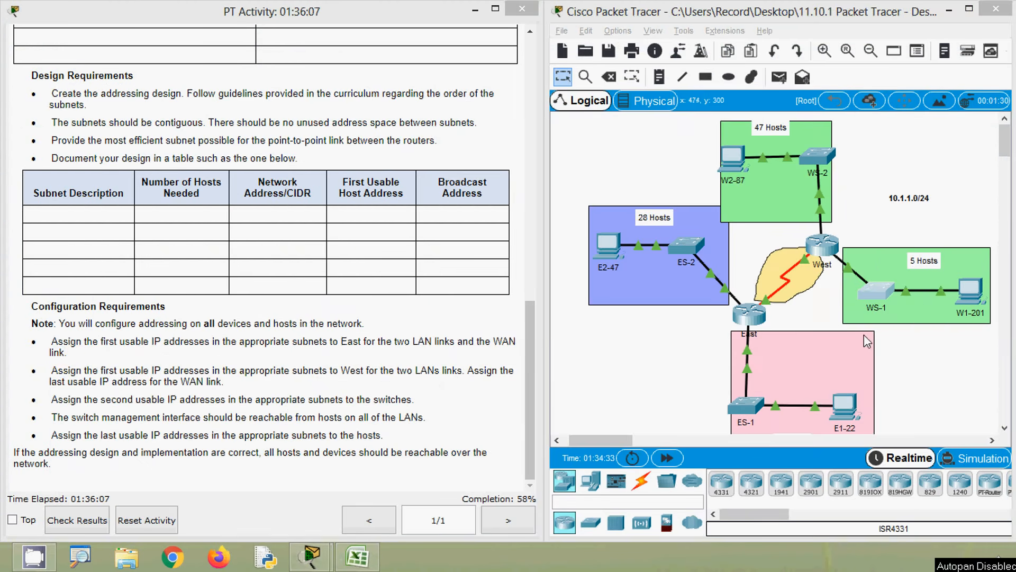
- Open WS-2's command line over the Excel addressing table and enter global configuration mode with enable and configure terminal
{"action": "left_click", "coordinate": [821, 159]}
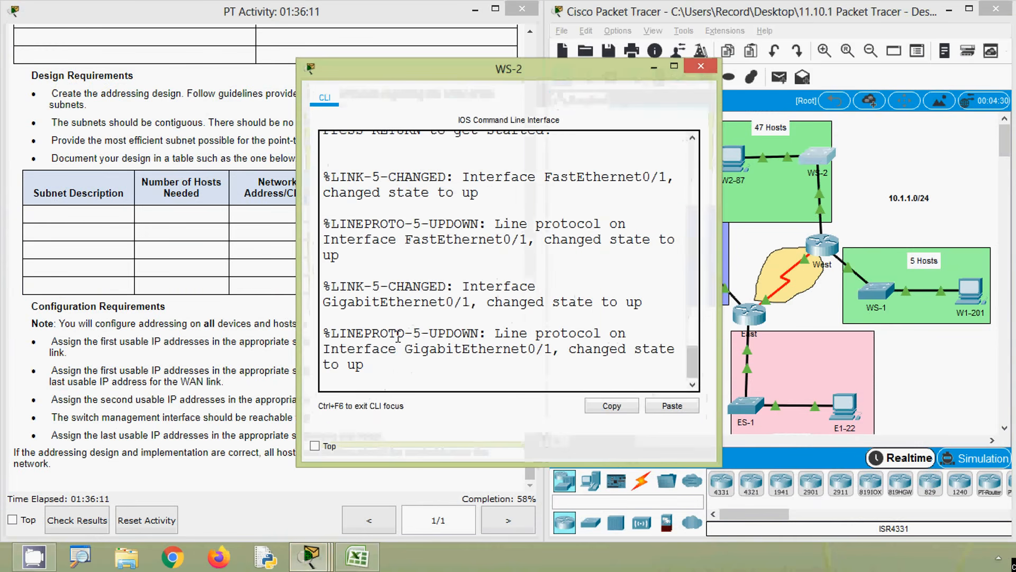
{"action": "left_click", "coordinate": [361, 559]}
{"action": "key", "text": "alt+Tab"}
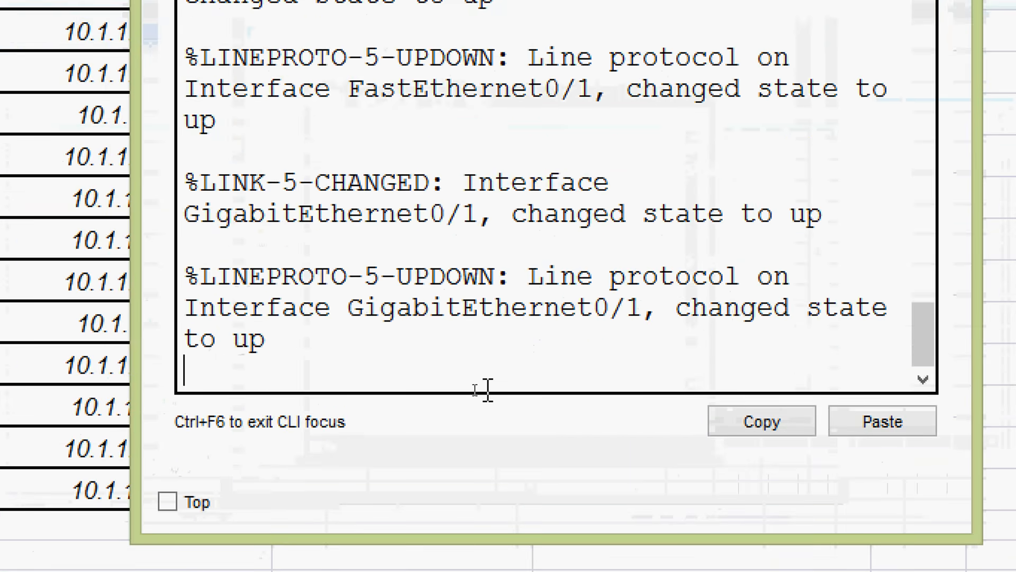
{"action": "key", "text": "Return"}
{"action": "type", "text": "ena"}
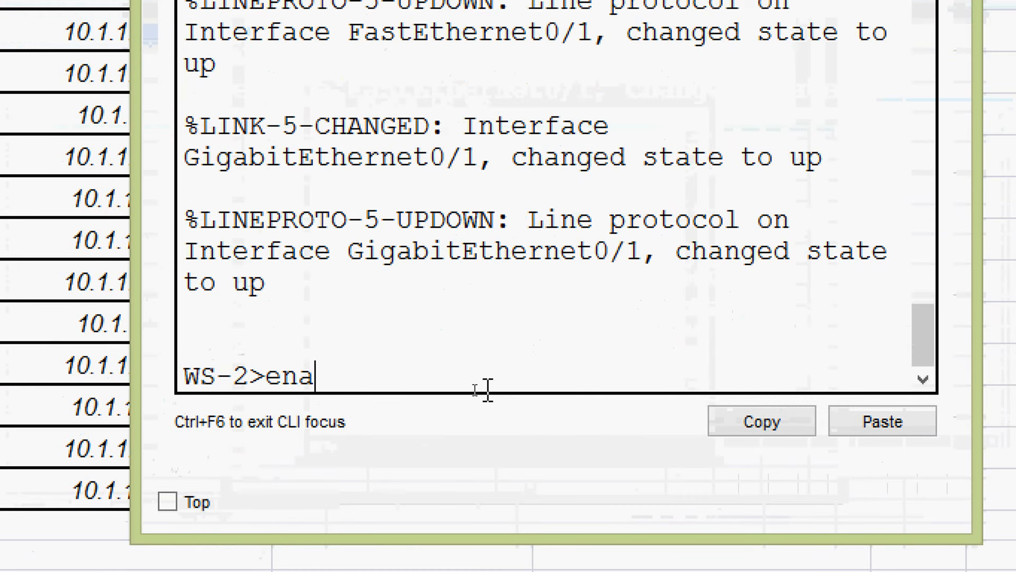
{"action": "key", "text": "Tab"}
{"action": "key", "text": "Return"}
{"action": "type", "text": "conf"}
{"action": "key", "text": "Tab"}
{"action": "type", "text": "t"}
- Enter interface VLAN 1 on WS-2 and enable it with no shutdown
{"action": "key", "text": "Tab"}
{"action": "key", "text": "Return"}
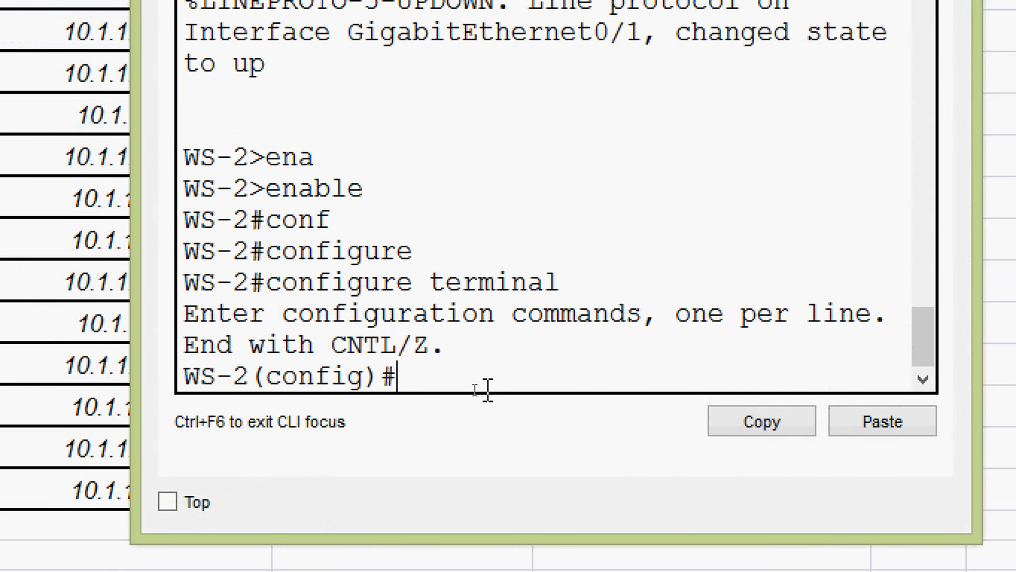
{"action": "type", "text": "inter"}
{"action": "key", "text": "Tab"}
{"action": "type", "text": "v"}
{"action": "key", "text": "Tab"}
{"action": "type", "text": "1"}
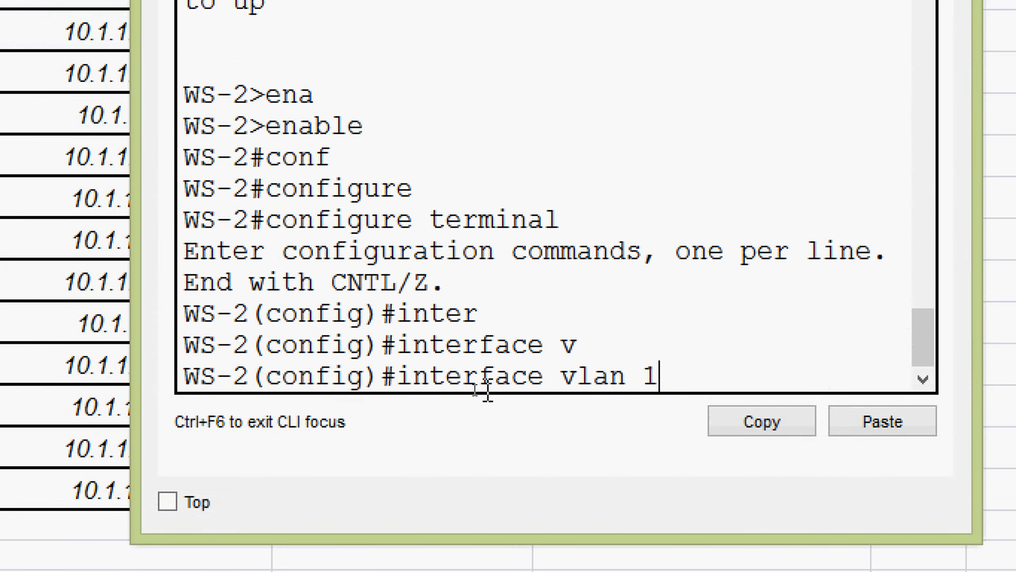
{"action": "key", "text": "Return"}
{"action": "type", "text": "no sh"}
{"action": "key", "text": "Tab"}
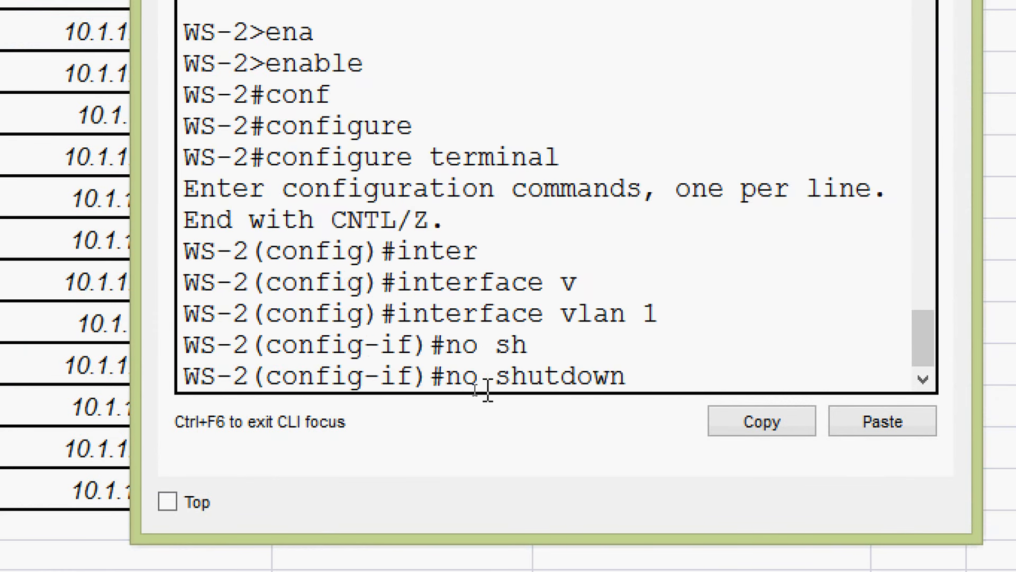
{"action": "key", "text": "Return"}
- Begin WS-2's ip address command and insert 10.1.1.2 copied from cell C11 of the Excel addressing table
{"action": "type", "text": "ip ad"}
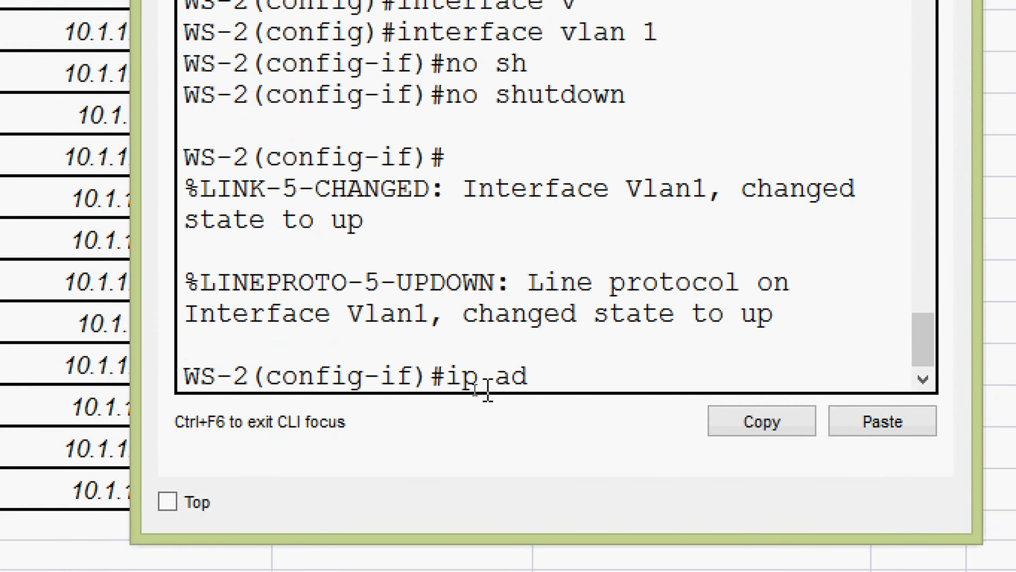
{"action": "key", "text": "Tab"}
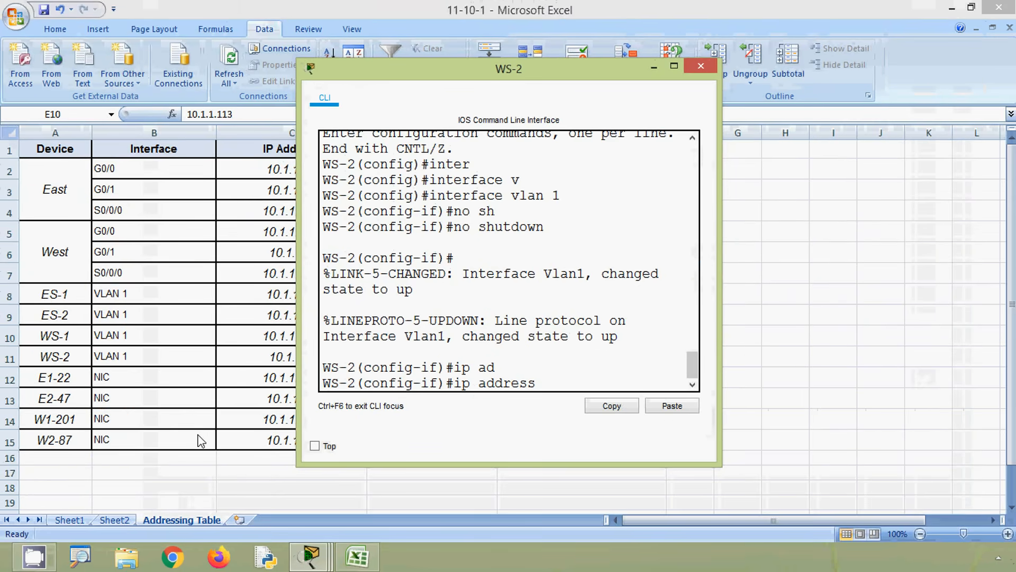
{"action": "left_click", "coordinate": [15, 361]}
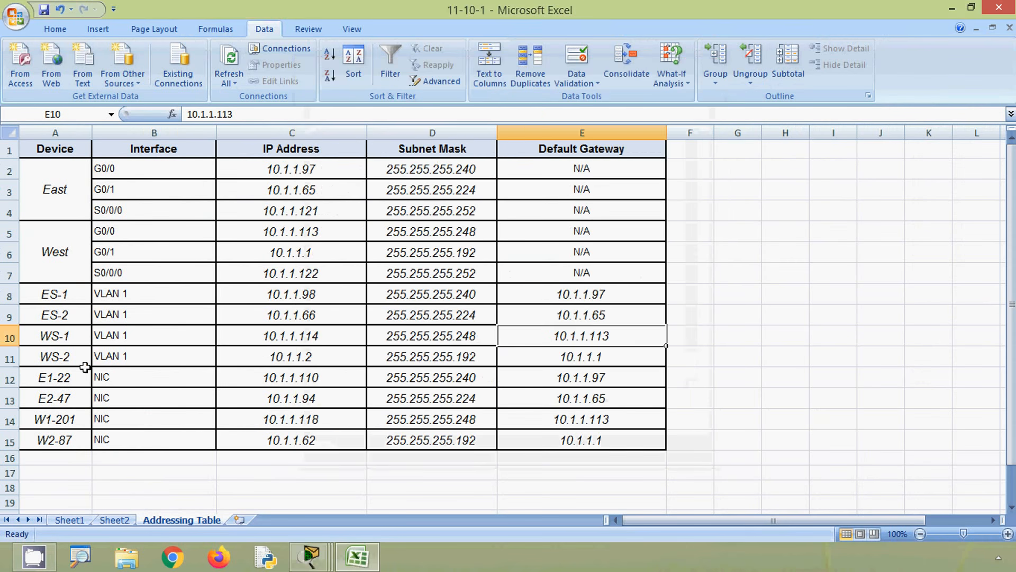
{"action": "left_click", "coordinate": [292, 360]}
{"action": "left_click_drag", "start_coordinate": [230, 115], "coordinate": [186, 114]}
{"action": "key", "text": "ctrl+c"}
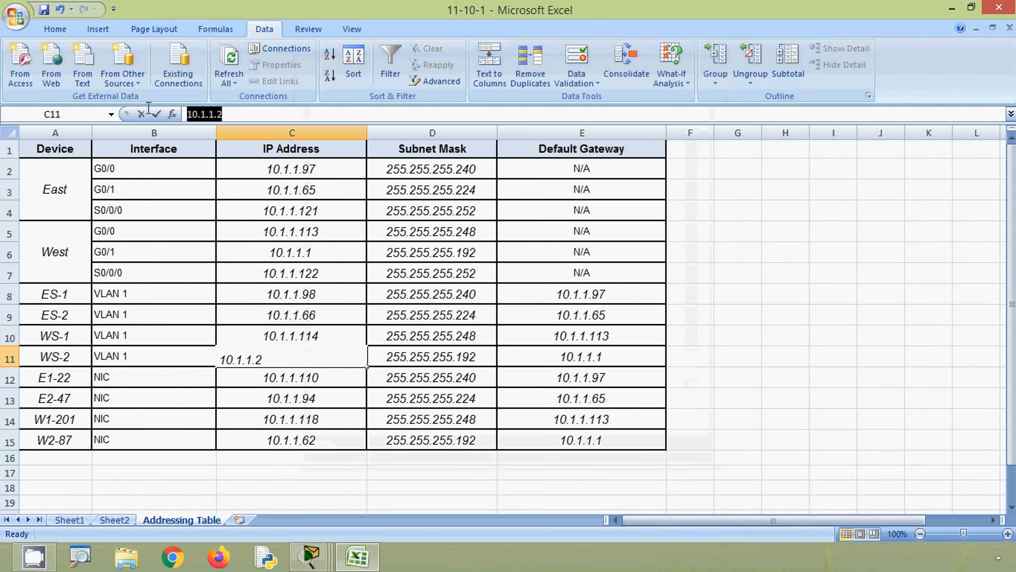
{"action": "key", "text": "alt+Tab"}
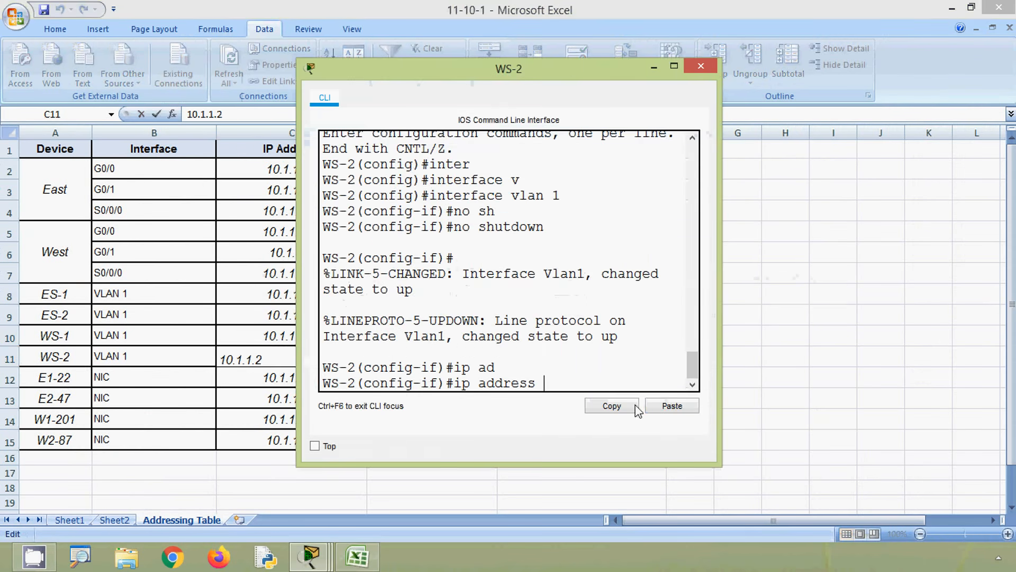
{"action": "left_click", "coordinate": [671, 406]}
- Complete WS-2's ip address command with the subnet mask 255.255.255.192 copied from cell D11 and run it
{"action": "key", "text": "alt+Tab"}
{"action": "left_click", "coordinate": [404, 358]}
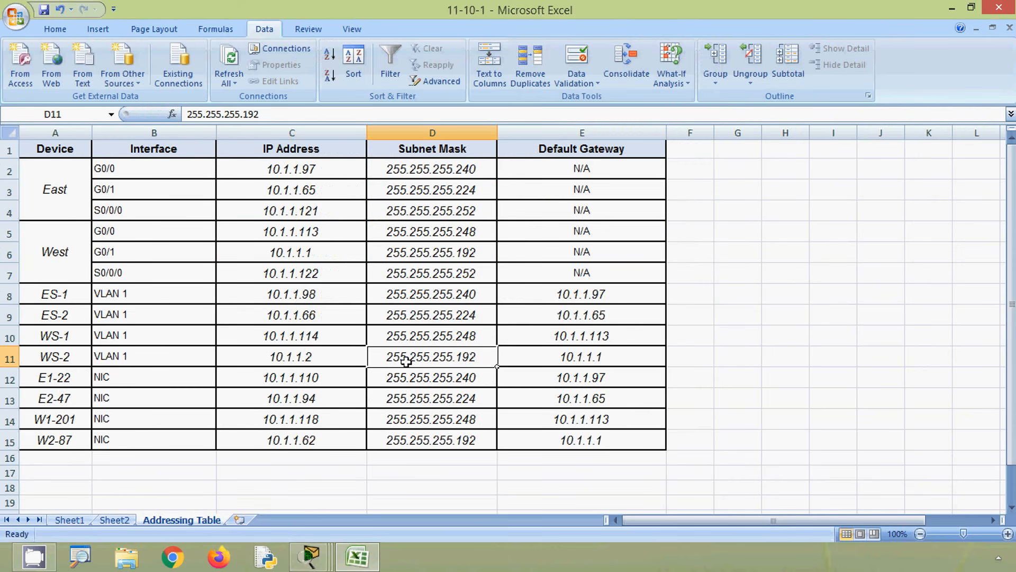
{"action": "left_click_drag", "start_coordinate": [260, 115], "coordinate": [153, 113]}
{"action": "key", "text": "ctrl+c"}
{"action": "key", "text": "alt+Tab"}
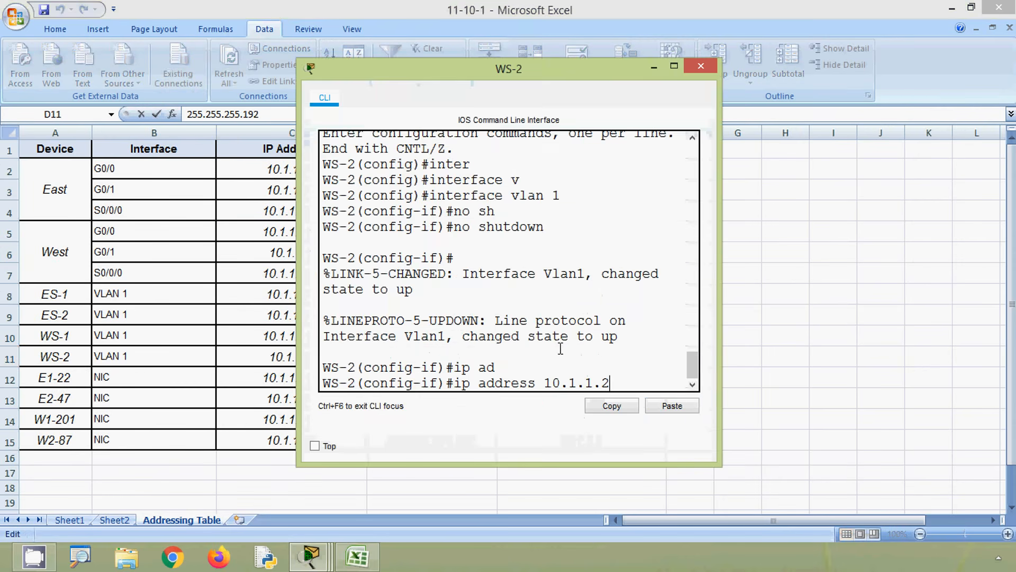
{"action": "left_click", "coordinate": [660, 408]}
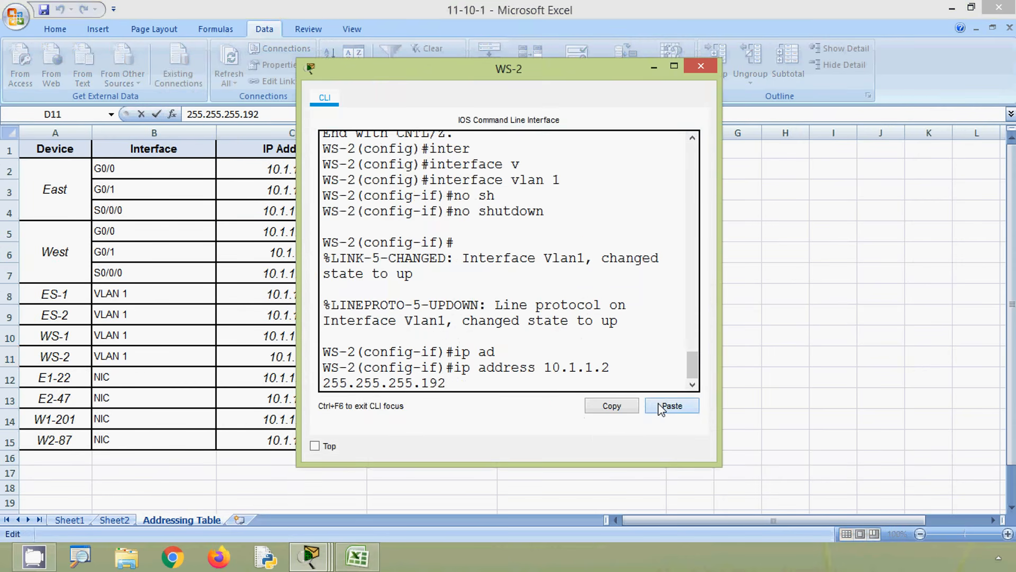
{"action": "key", "text": "Return"}
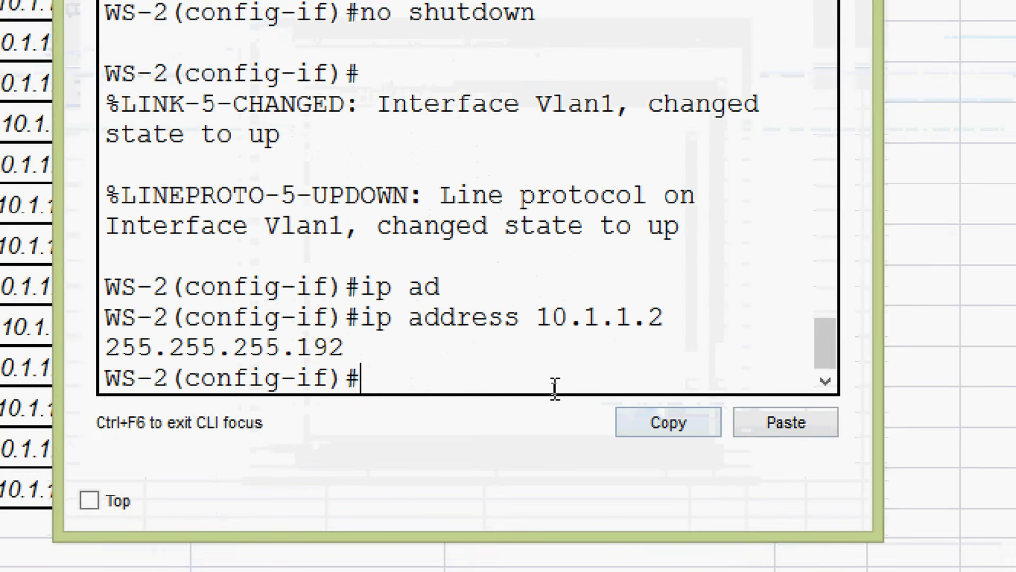
- Leave VLAN 1 interface configuration on WS-2 and begin its ip default-gateway command in global configuration mode
{"action": "type", "text": "exit"}
{"action": "key", "text": "Return"}
{"action": "type", "text": "i"}
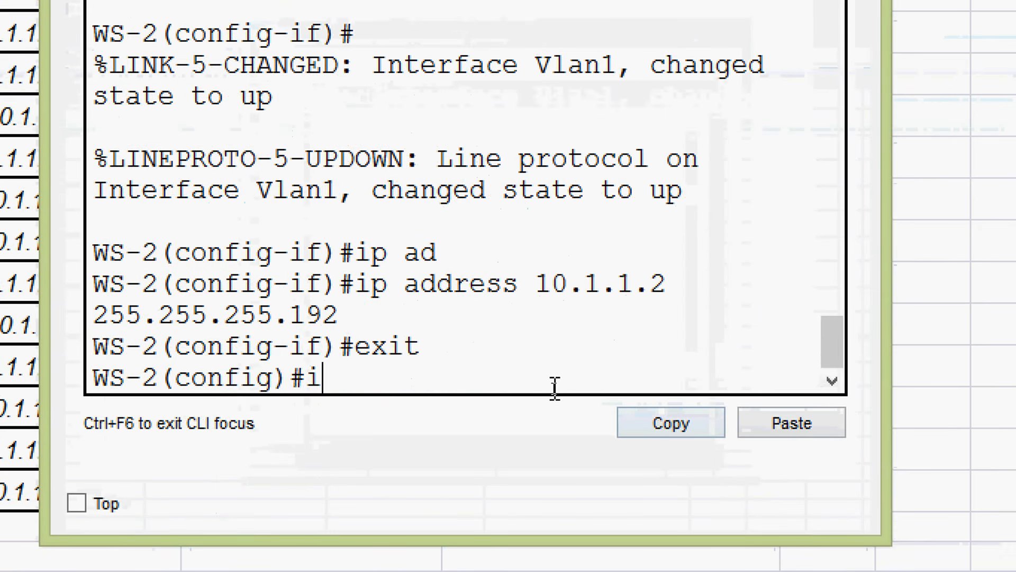
{"action": "type", "text": "p default-"}
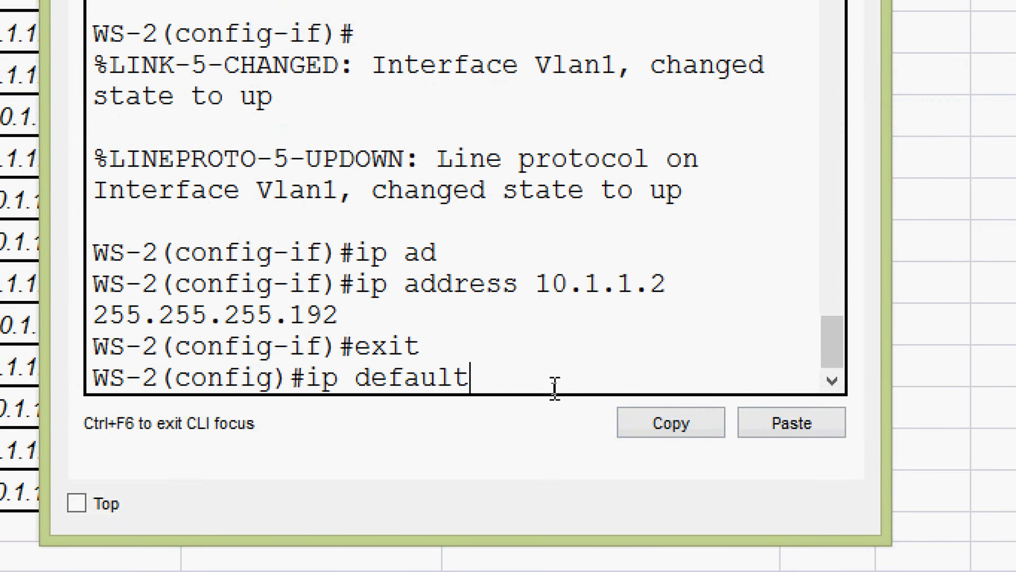
{"action": "key", "text": "Tab"}
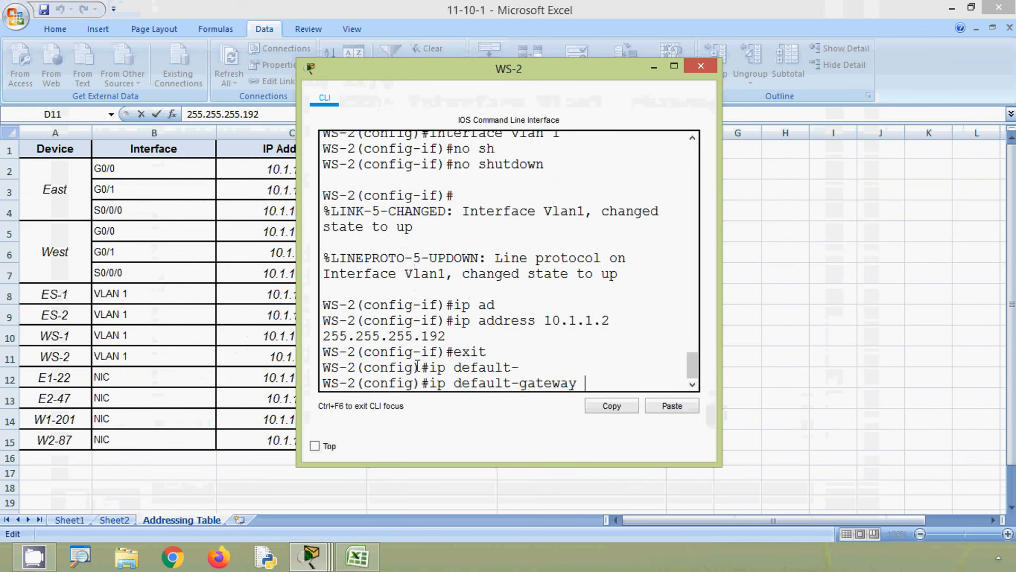
- Complete and run WS-2's ip default-gateway command with 10.1.1.1 copied from cell E11 of the Excel table, and return to the Packet Tracer topology
{"action": "key", "text": "alt+Tab"}
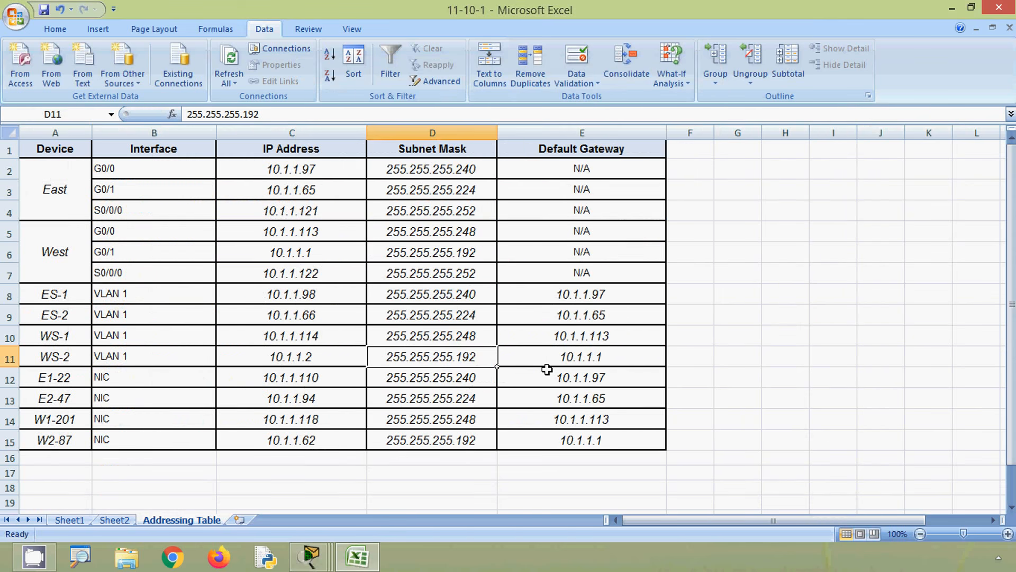
{"action": "left_click", "coordinate": [529, 355]}
{"action": "left_click_drag", "start_coordinate": [238, 115], "coordinate": [185, 115]}
{"action": "key", "text": "ctrl+c"}
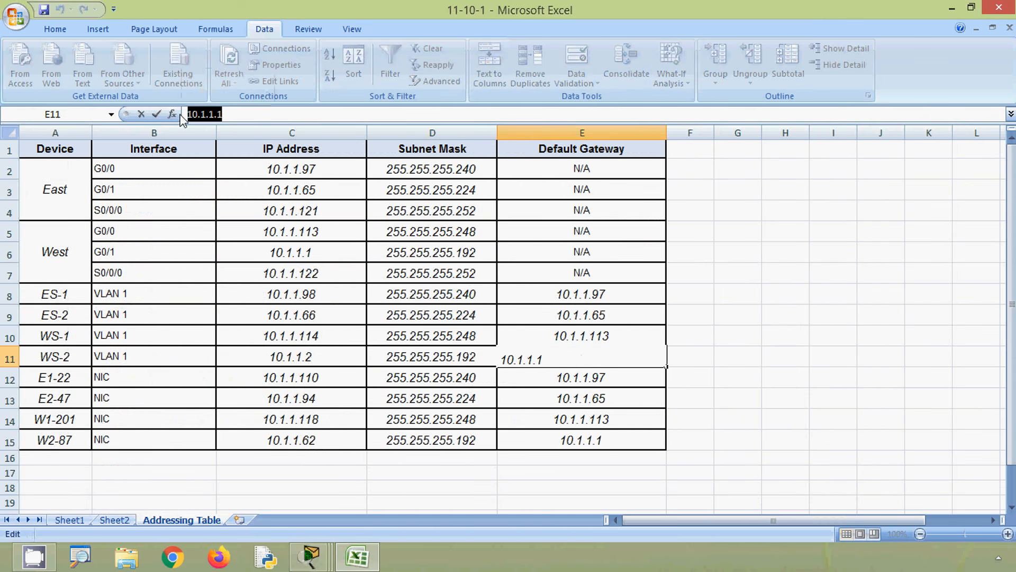
{"action": "key", "text": "alt+Tab"}
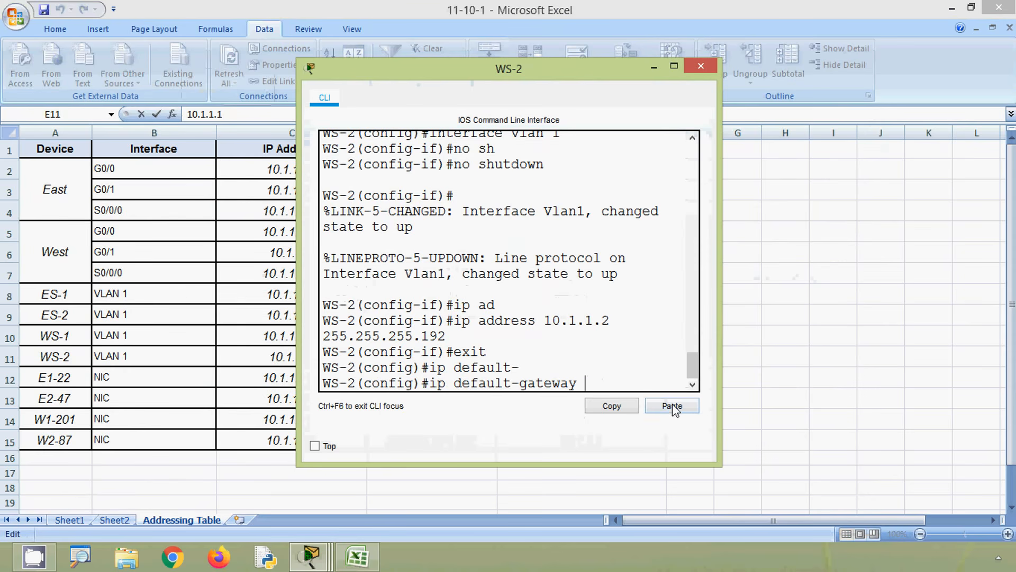
{"action": "left_click", "coordinate": [672, 408]}
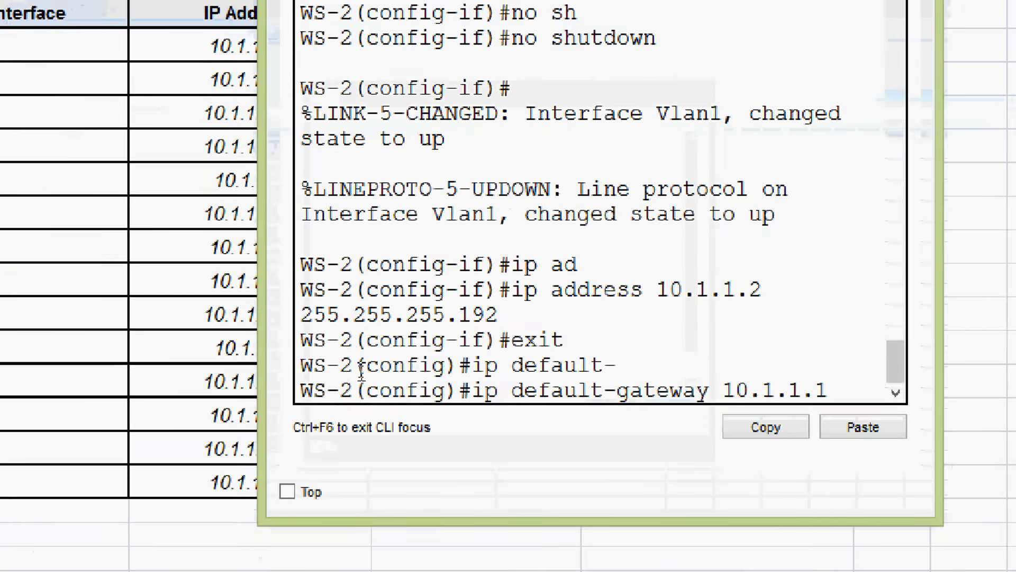
{"action": "key", "text": "Return"}
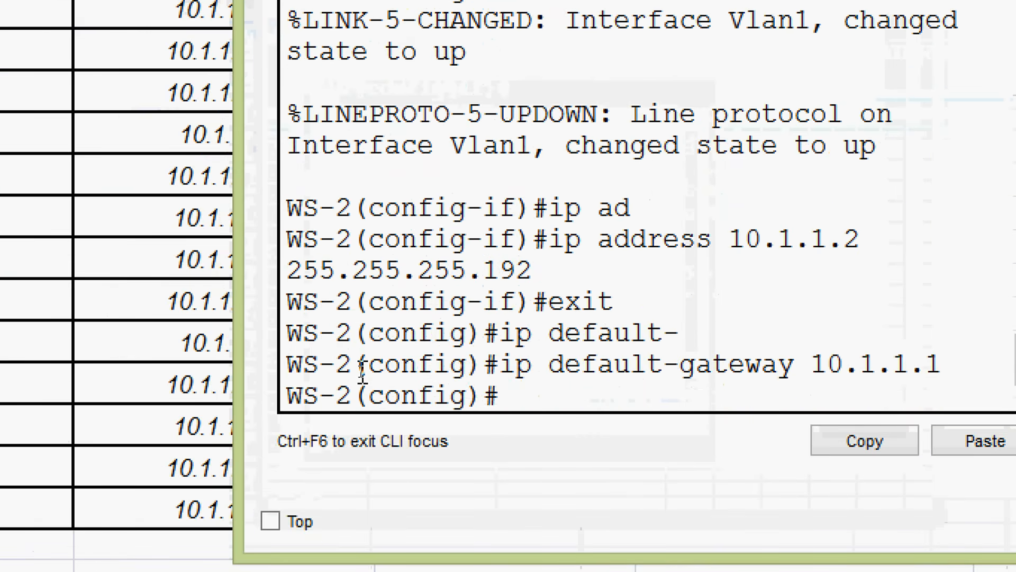
{"action": "key", "text": "Return"}
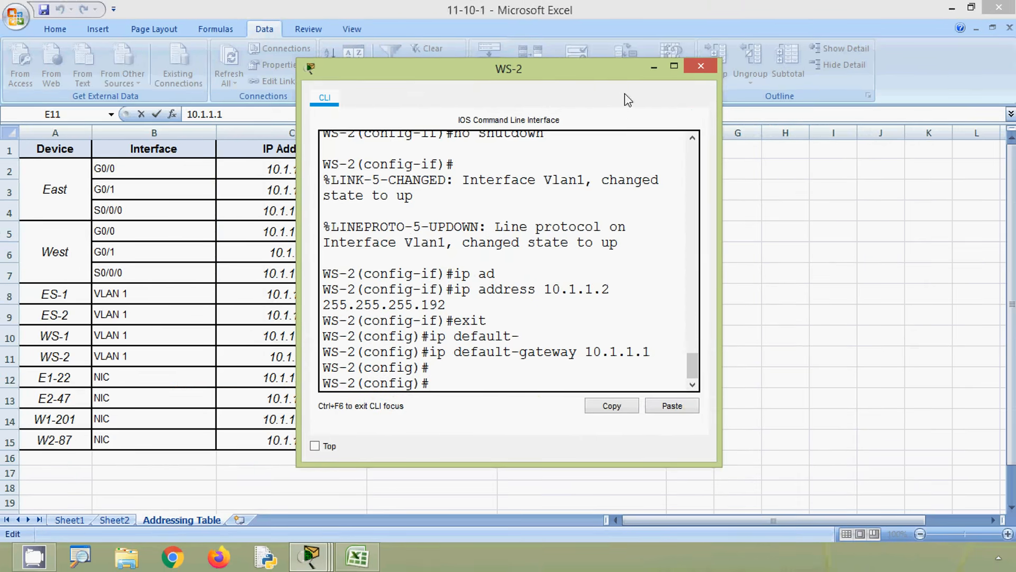
{"action": "left_click", "coordinate": [691, 72]}
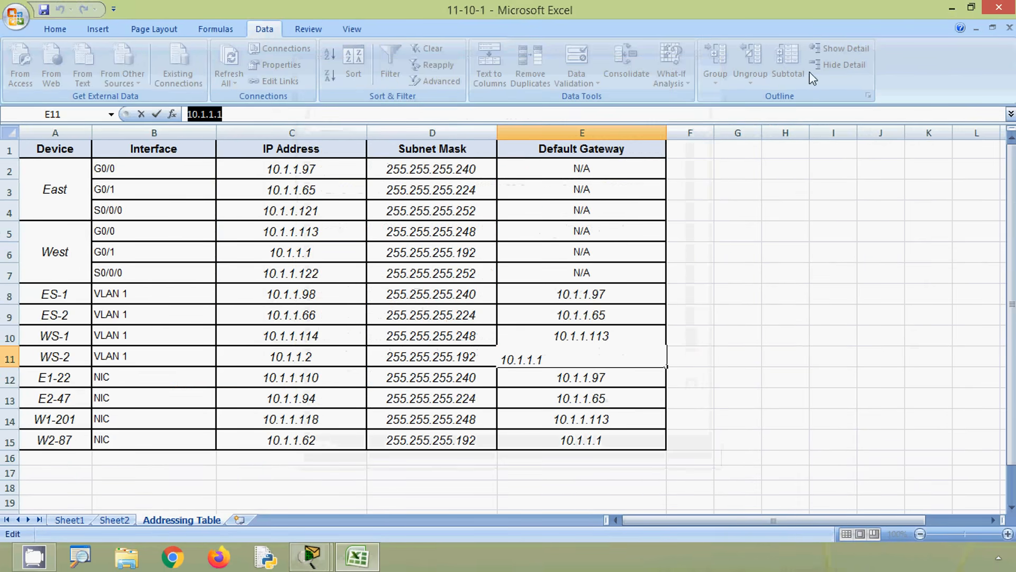
{"action": "left_click", "coordinate": [952, 9]}
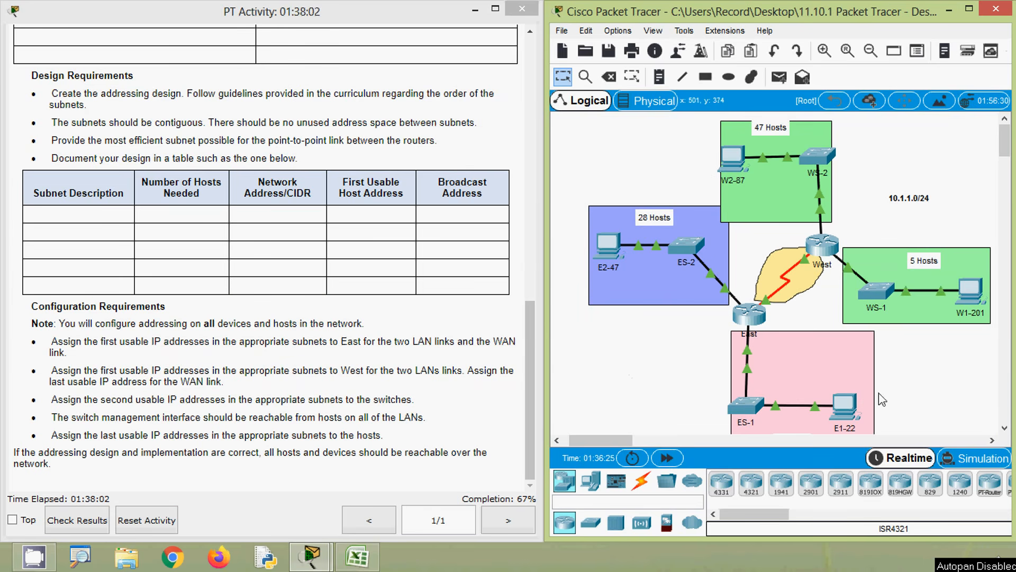
- Open E1-22's IP configuration and set its IP address to 10.1.1.110, copied from cell C12 of the Excel addressing table
{"action": "left_click", "coordinate": [845, 407]}
{"action": "left_click", "coordinate": [361, 174]}
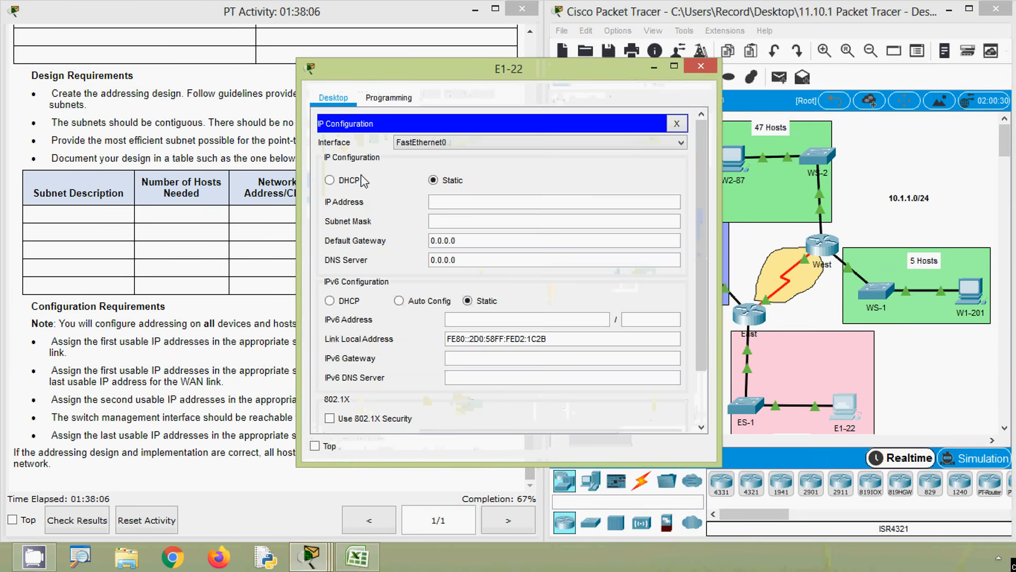
{"action": "left_click", "coordinate": [355, 557]}
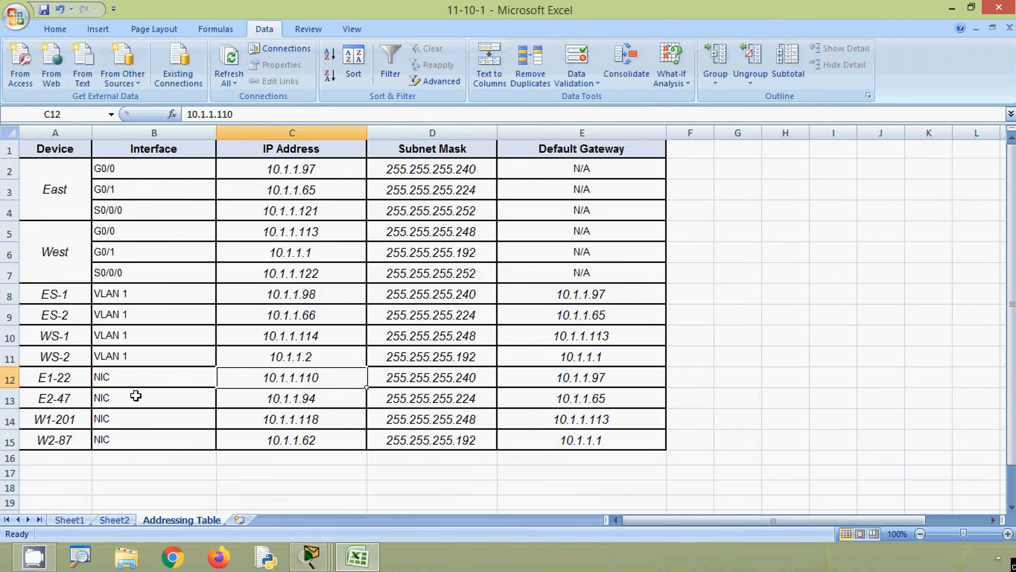
{"action": "left_click", "coordinate": [279, 411]}
{"action": "left_click", "coordinate": [283, 380]}
{"action": "left_click_drag", "start_coordinate": [249, 116], "coordinate": [188, 115]}
{"action": "key", "text": "ctrl+c"}
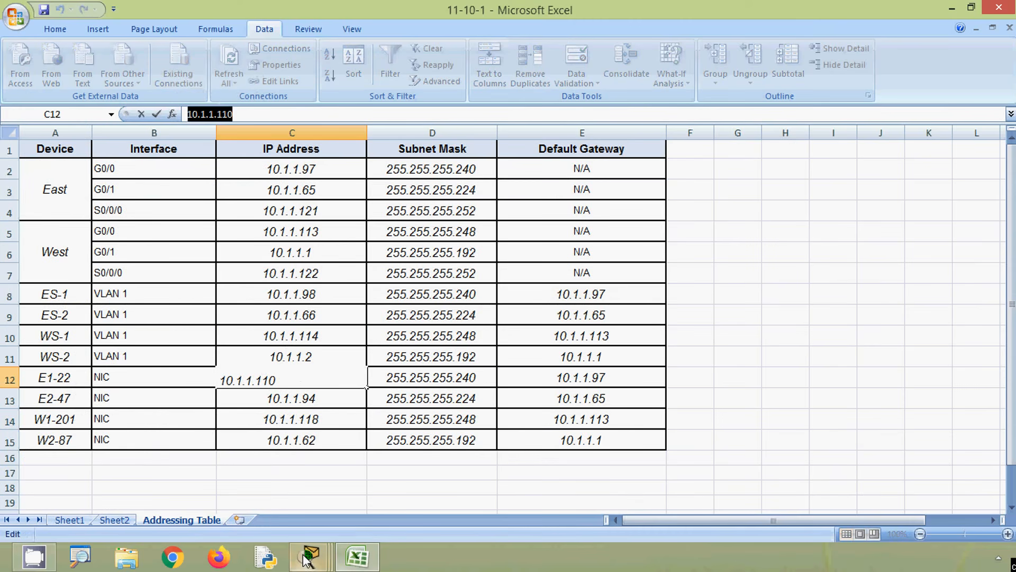
{"action": "mouse_move", "coordinate": [309, 556]}
{"action": "left_click", "coordinate": [469, 461]}
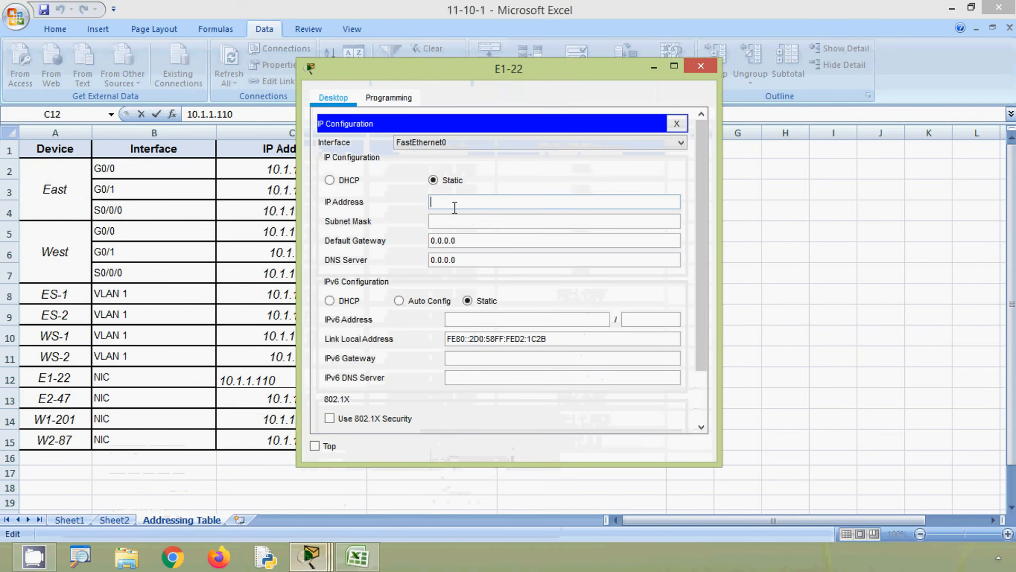
{"action": "key", "text": "ctrl+v"}
- Set E1-22's subnet mask to 255.255.255.240, copied from cell D12 of the Excel table
{"action": "left_click", "coordinate": [461, 222]}
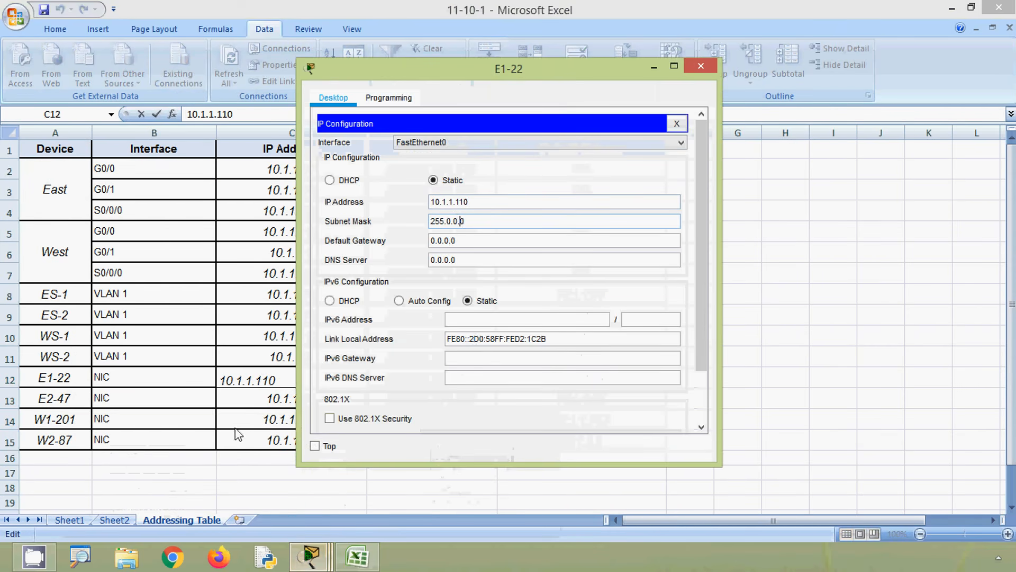
{"action": "key", "text": "alt+Tab"}
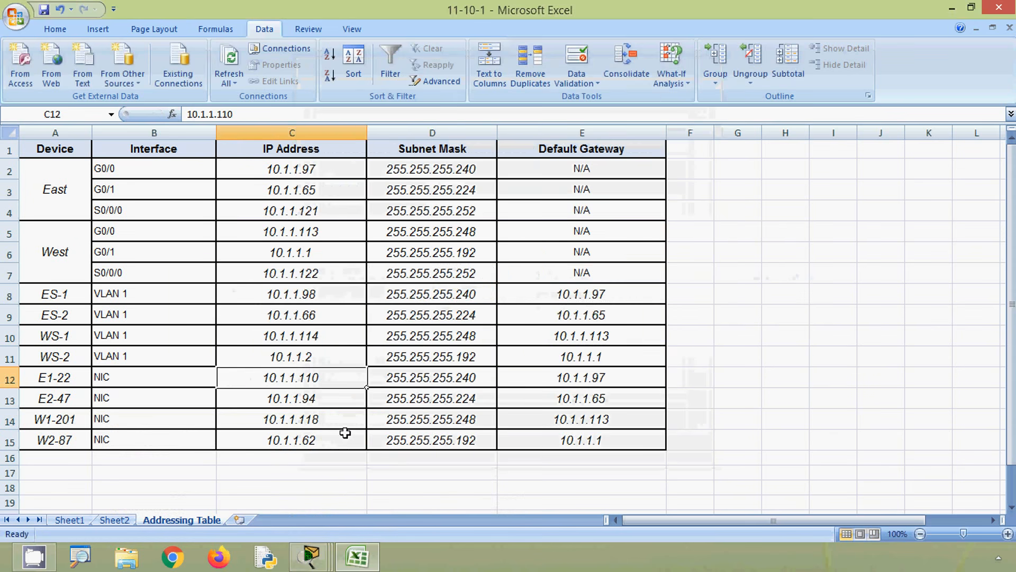
{"action": "left_click", "coordinate": [418, 382]}
{"action": "left_click_drag", "start_coordinate": [270, 118], "coordinate": [165, 118]}
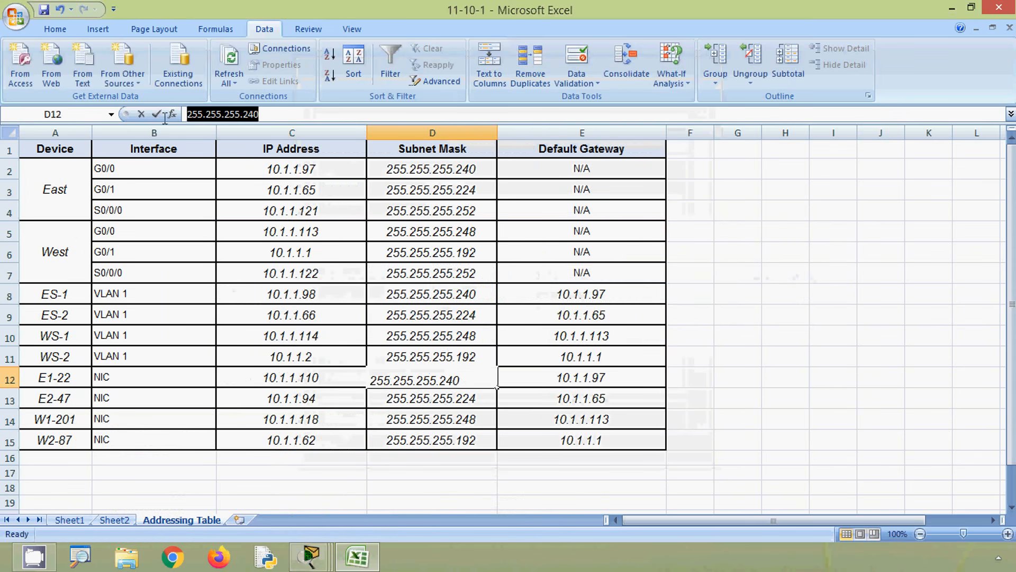
{"action": "key", "text": "ctrl+c"}
{"action": "key", "text": "alt+Tab"}
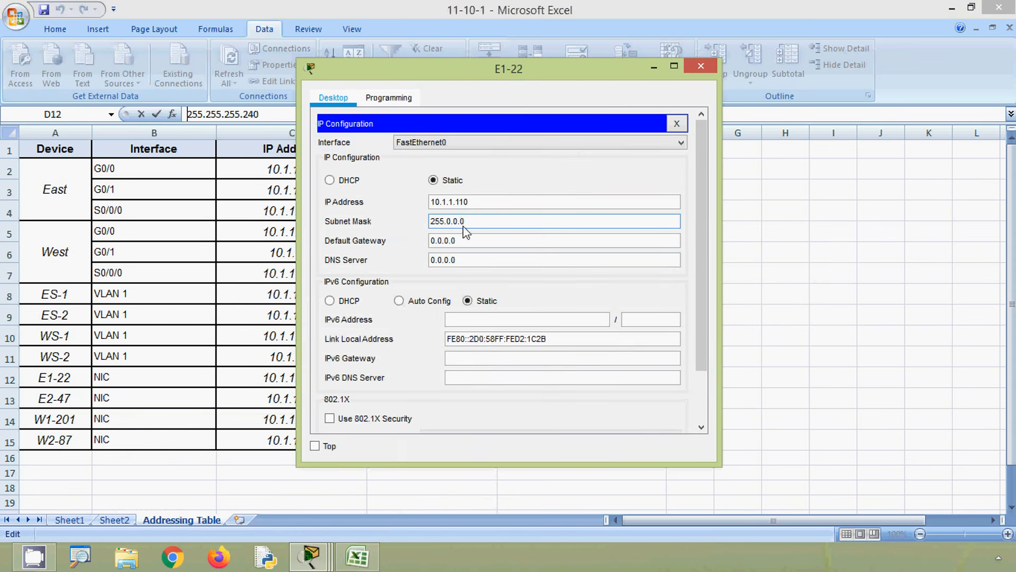
{"action": "key", "text": "ctrl+a"}
{"action": "key", "text": "ctrl+v"}
- Set E1-22's default gateway to 10.1.1.97 copied from cell E12 of the Excel table, and return to the Packet Tracer topology
{"action": "key", "text": "Tab"}
{"action": "key", "text": "alt+Tab"}
{"action": "key", "text": "Escape"}
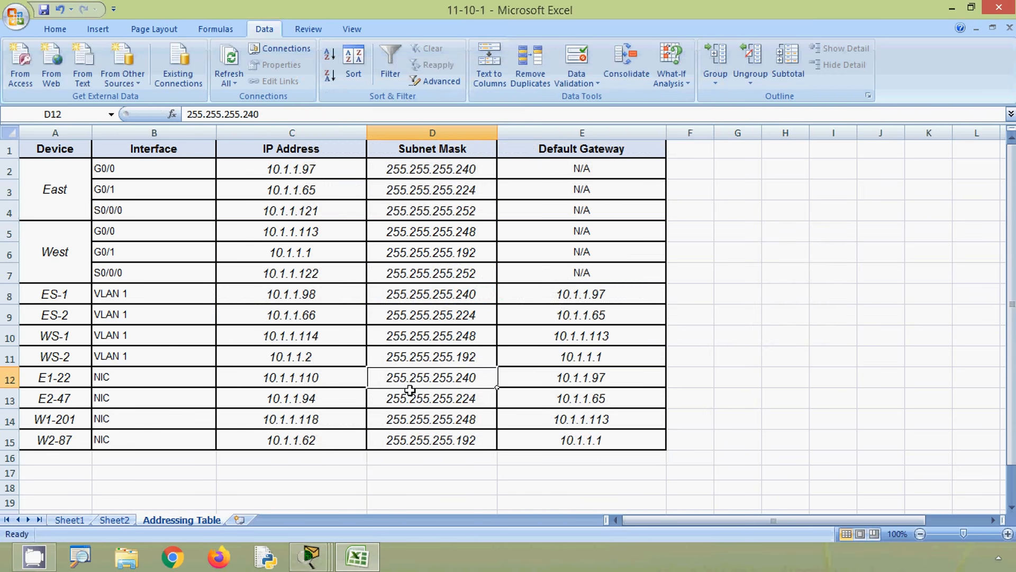
{"action": "left_click", "coordinate": [552, 385]}
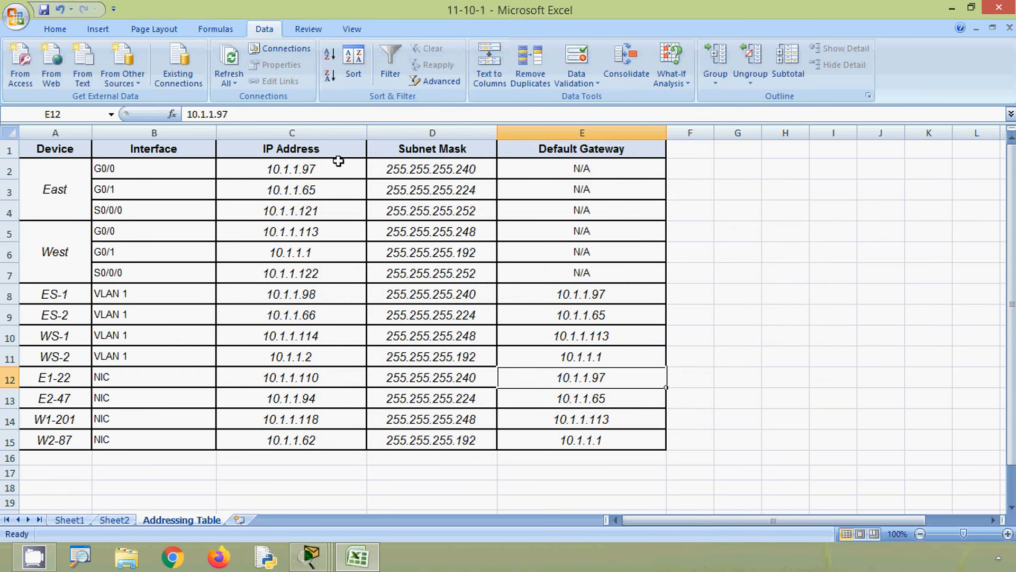
{"action": "left_click_drag", "start_coordinate": [246, 109], "coordinate": [183, 114]}
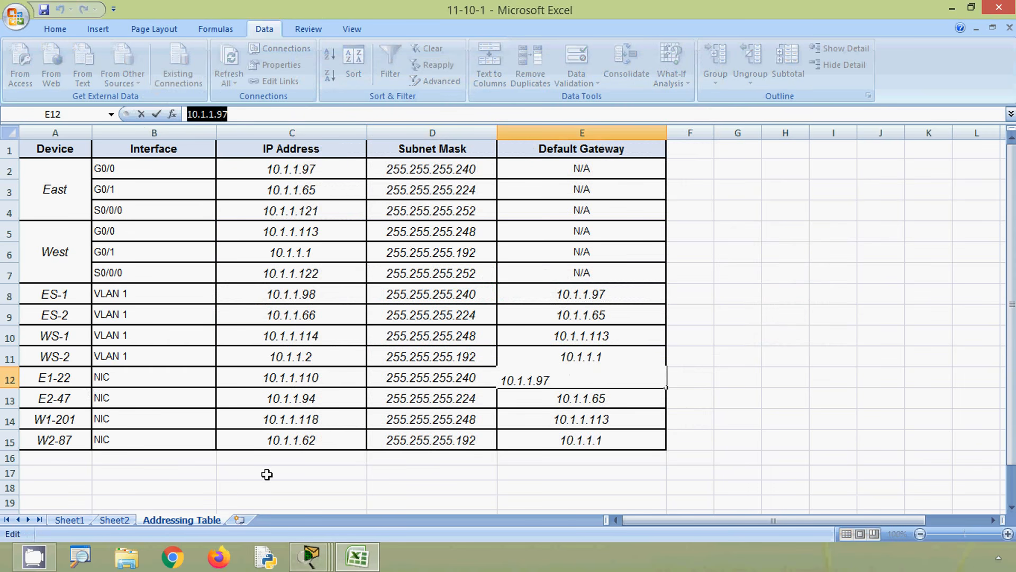
{"action": "key", "text": "alt+Tab"}
{"action": "key", "text": "ctrl+v"}
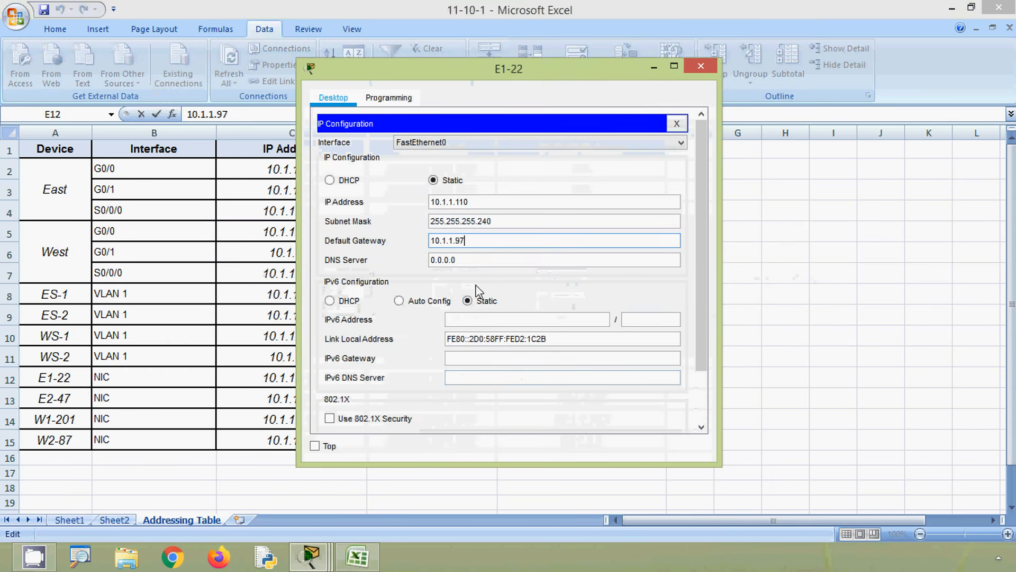
{"action": "left_click", "coordinate": [700, 66]}
{"action": "left_click", "coordinate": [952, 9]}
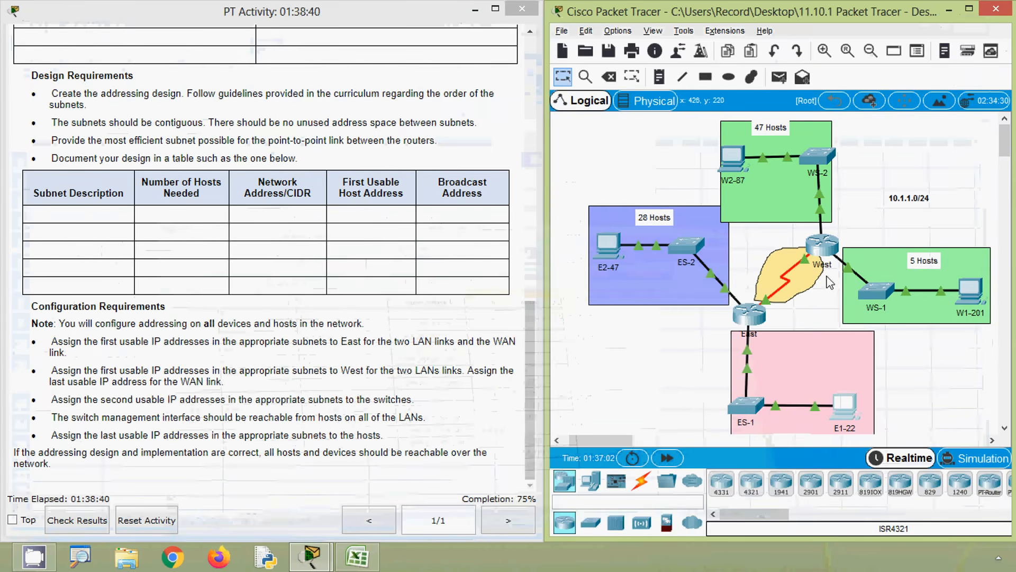
- Open E2-47's IP configuration and set its IP address to 10.1.1.94, copied from cell C13 of the Excel addressing table
{"action": "left_click", "coordinate": [606, 244]}
{"action": "left_click", "coordinate": [354, 185]}
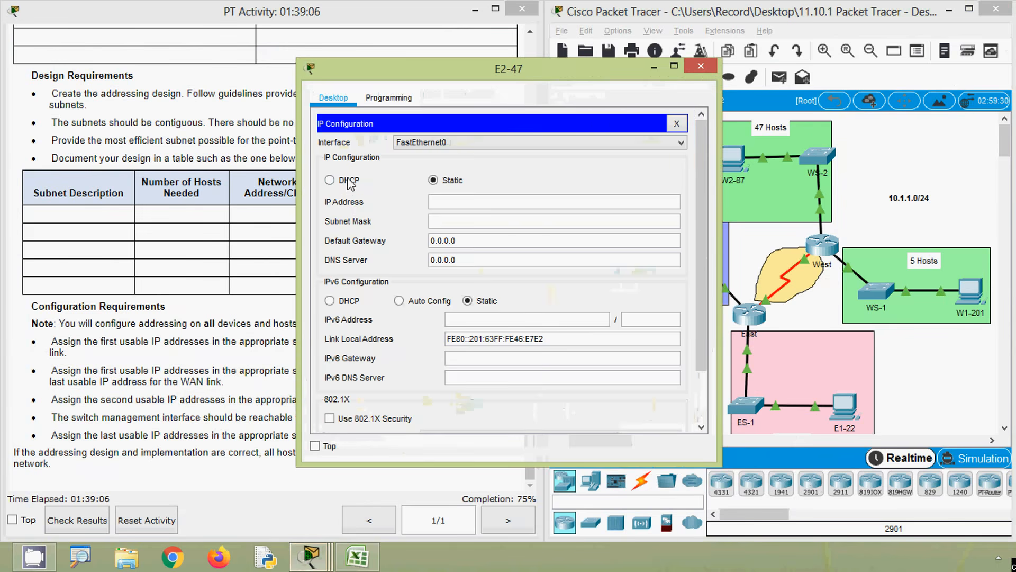
{"action": "left_click", "coordinate": [370, 554]}
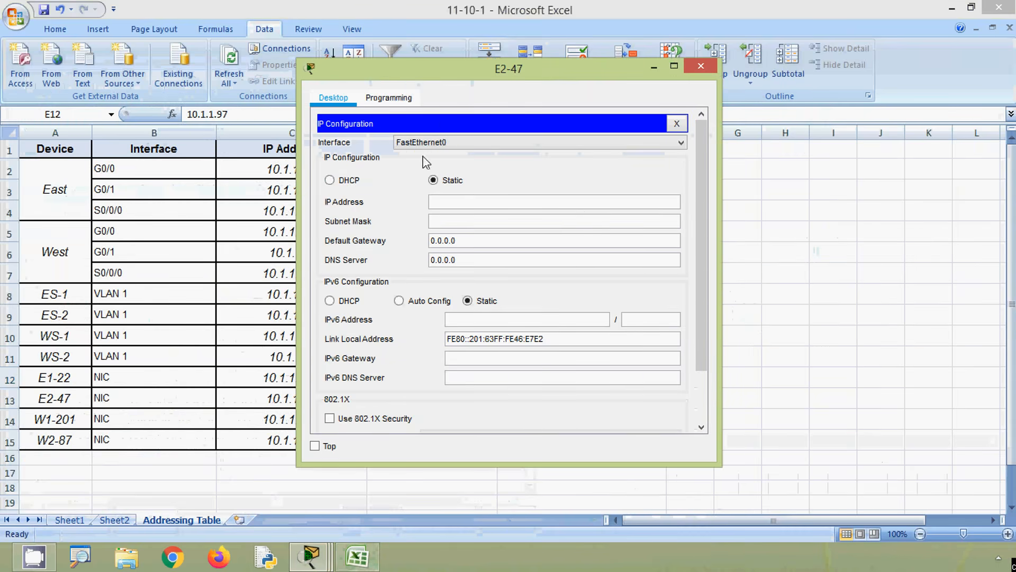
{"action": "left_click", "coordinate": [161, 348]}
{"action": "left_click", "coordinate": [253, 402]}
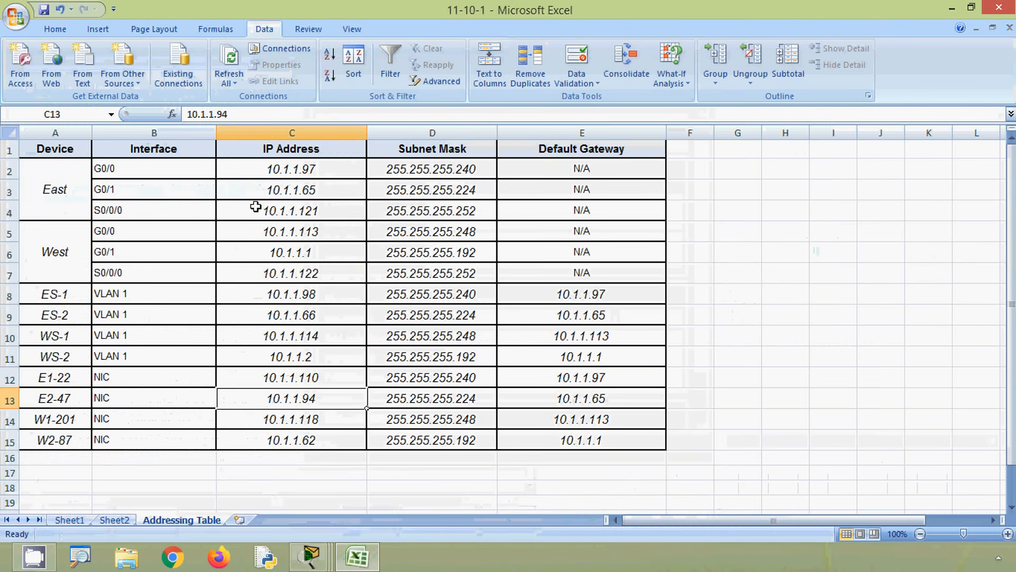
{"action": "left_click_drag", "start_coordinate": [233, 114], "coordinate": [170, 113]}
{"action": "key", "text": "ctrl+c"}
{"action": "key", "text": "alt+Tab"}
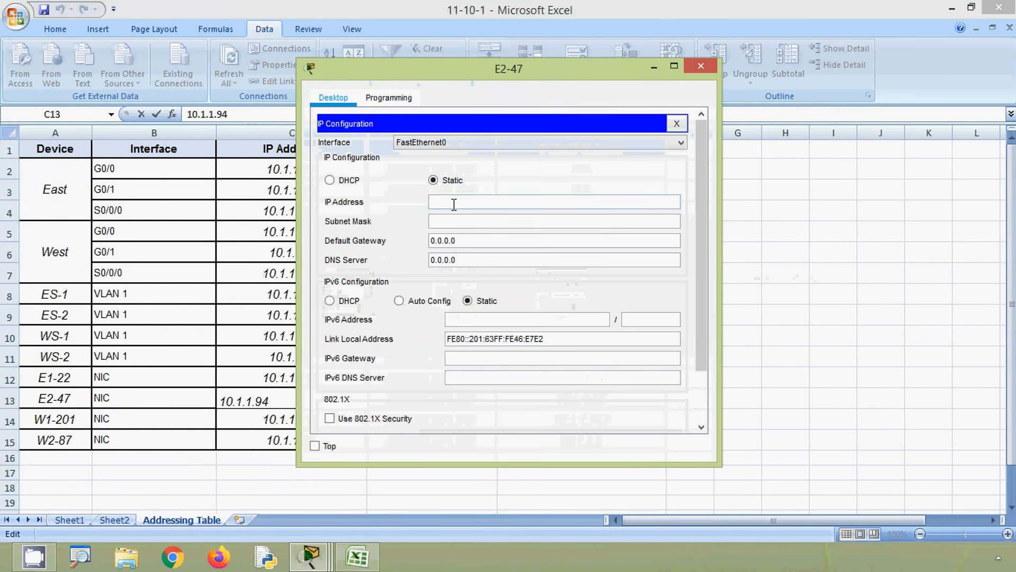
{"action": "key", "text": "ctrl+v"}
- Set E2-47's subnet mask to 255.255.255.224, copied from cell D13 of the Excel table
{"action": "left_click", "coordinate": [457, 221]}
{"action": "key", "text": "alt+Tab"}
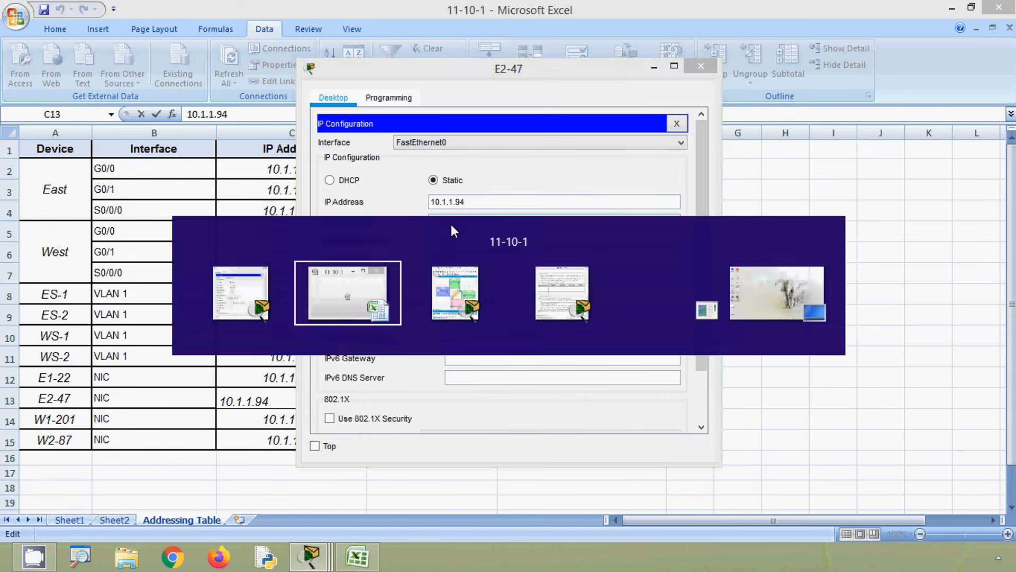
{"action": "left_click", "coordinate": [415, 398]}
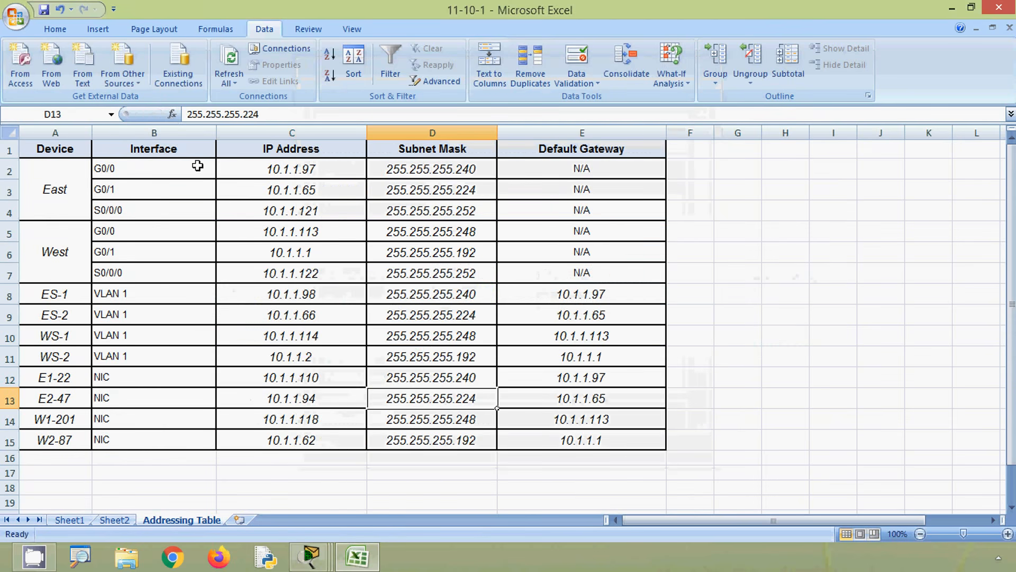
{"action": "left_click_drag", "start_coordinate": [276, 115], "coordinate": [142, 116]}
{"action": "key", "text": "ctrl+c"}
{"action": "key", "text": "alt+Tab"}
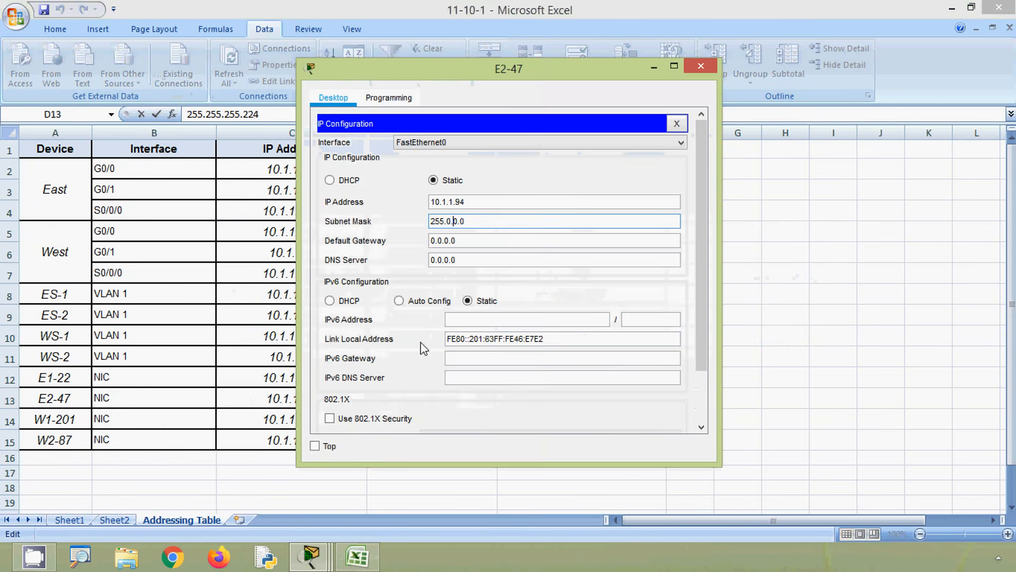
{"action": "left_click_drag", "start_coordinate": [479, 229], "coordinate": [390, 225]}
{"action": "key", "text": "ctrl+v"}
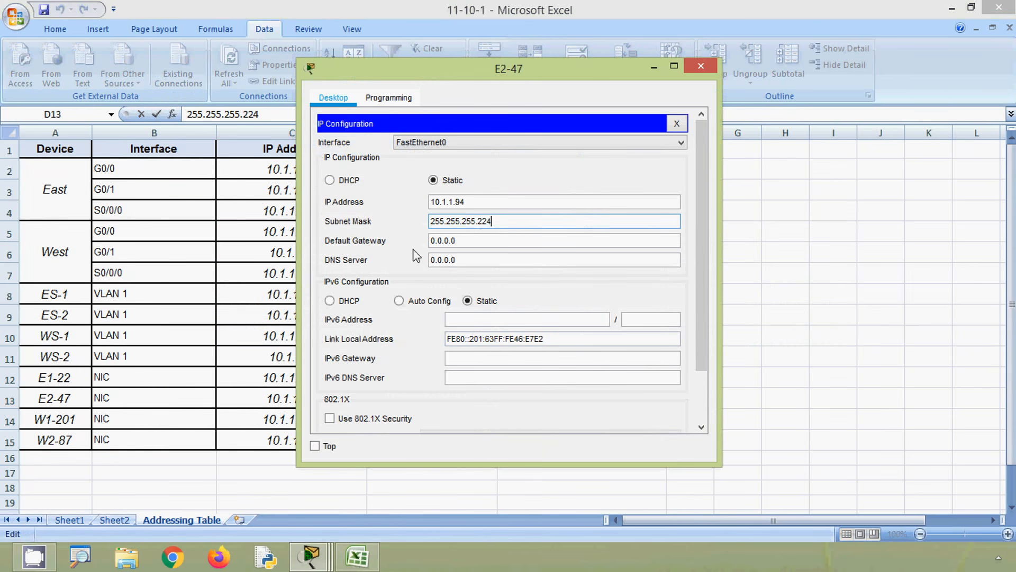
- Set E2-47's default gateway to 10.1.1.65 copied from cell E13 of the Excel table, and return to the Packet Tracer topology
{"action": "left_click_drag", "start_coordinate": [456, 241], "coordinate": [375, 241]}
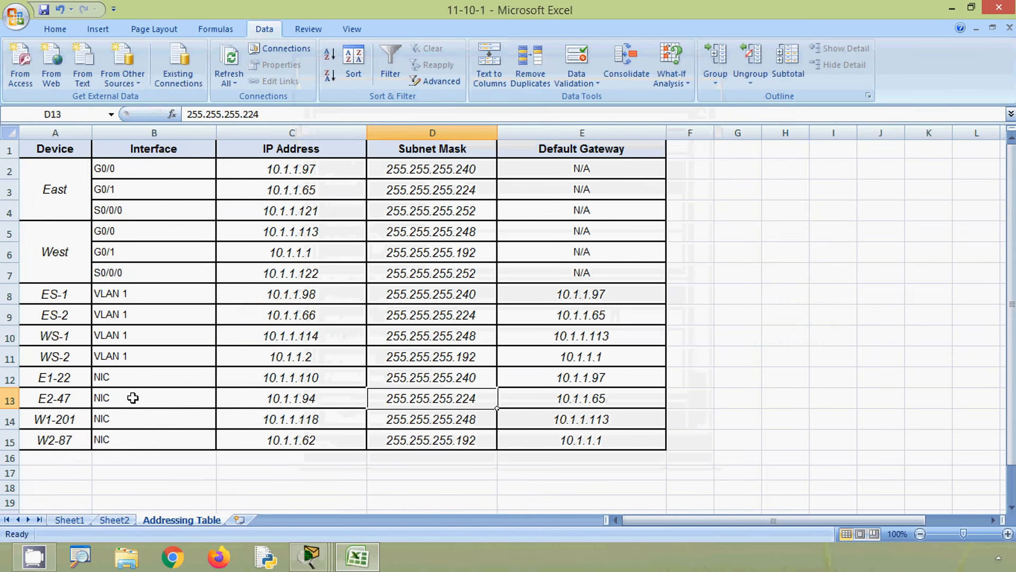
{"action": "left_click", "coordinate": [545, 400]}
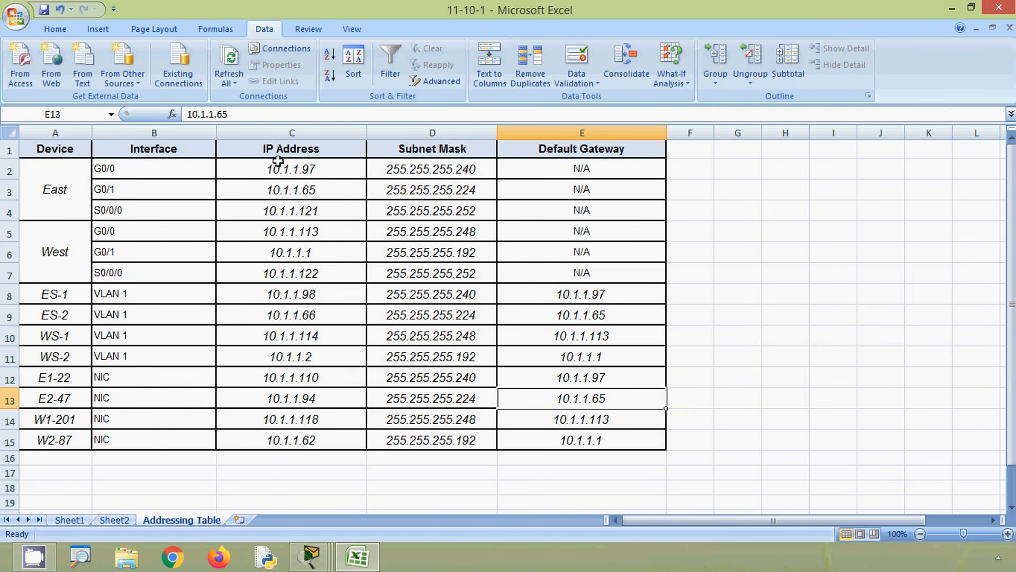
{"action": "left_click_drag", "start_coordinate": [230, 114], "coordinate": [167, 114]}
{"action": "key", "text": "ctrl+c"}
{"action": "key", "text": "alt+Tab"}
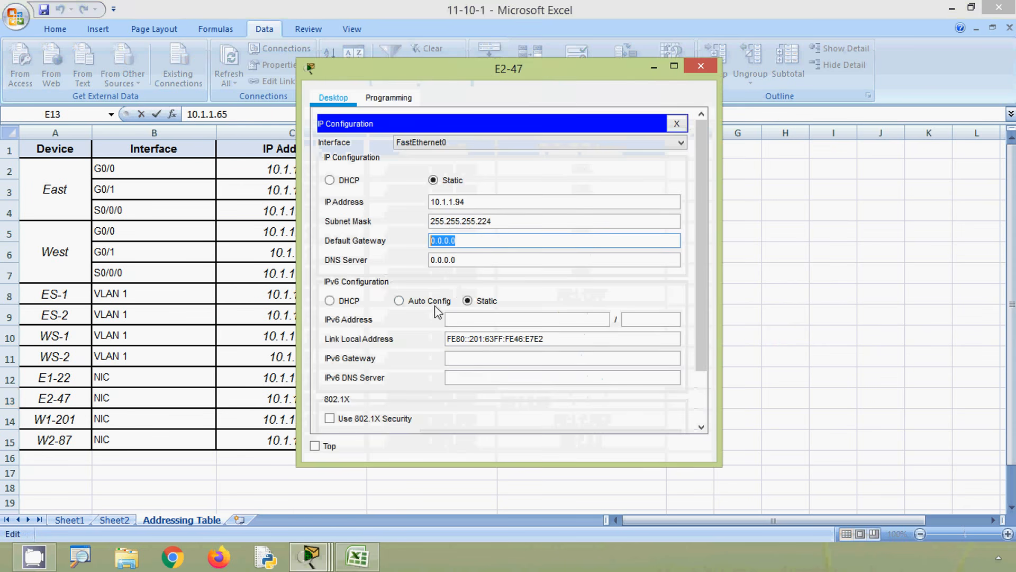
{"action": "key", "text": "ctrl+v"}
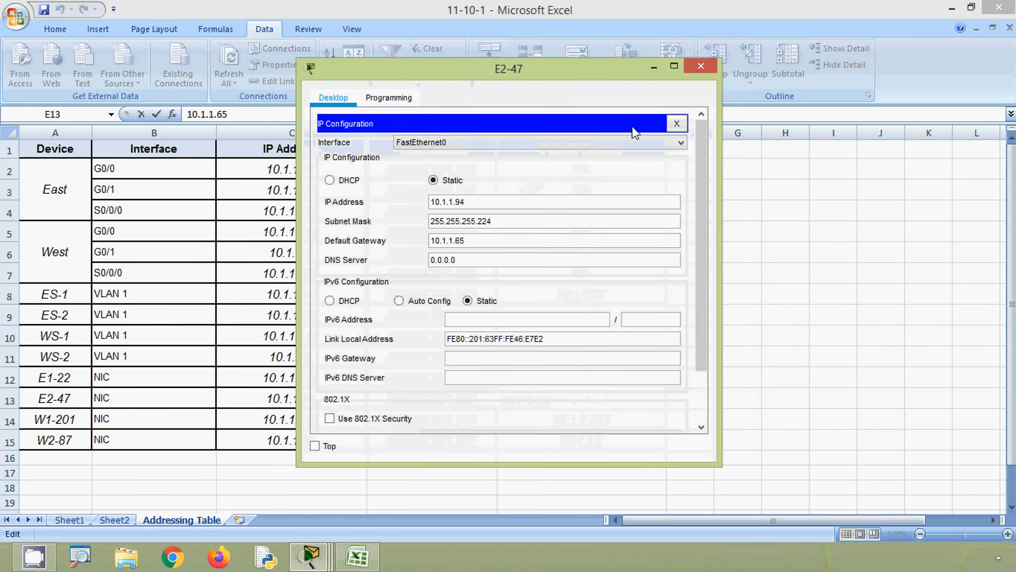
{"action": "left_click", "coordinate": [698, 67]}
{"action": "left_click", "coordinate": [949, 11]}
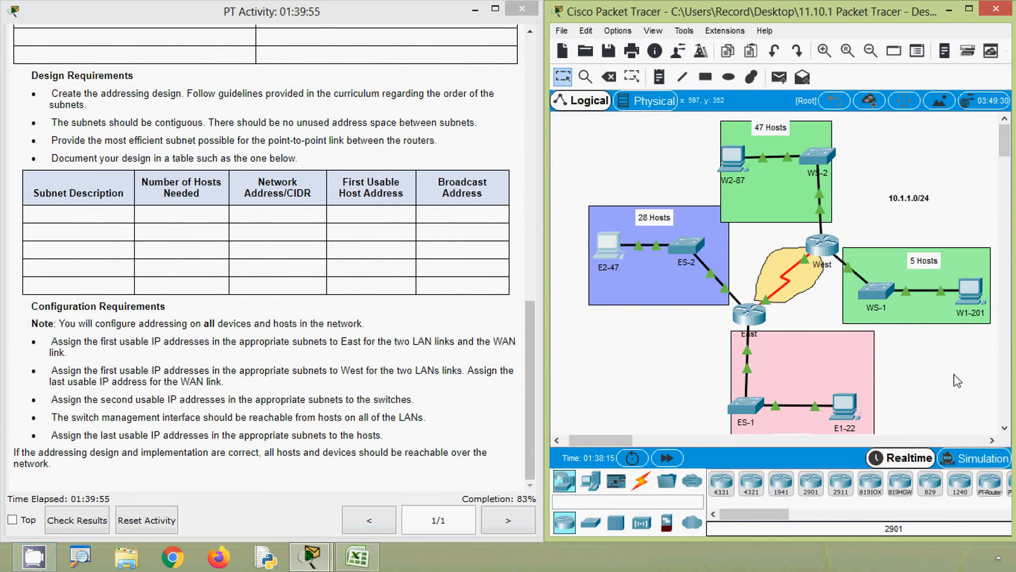
- Open W1-201's IP configuration and set its IP address to 10.1.1.118, copied from cell C14 of the Excel addressing table
{"action": "left_click", "coordinate": [973, 290]}
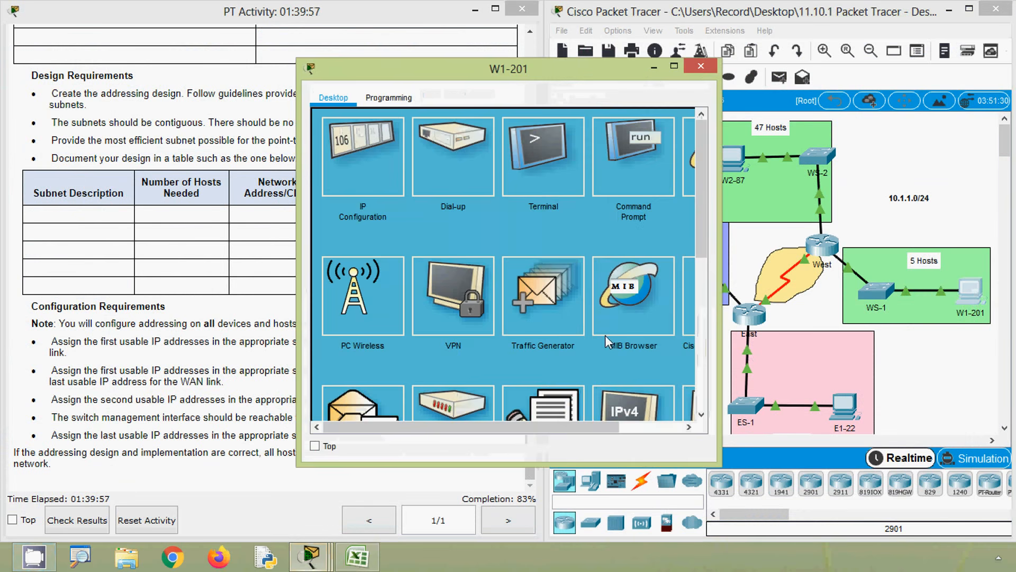
{"action": "left_click", "coordinate": [380, 182]}
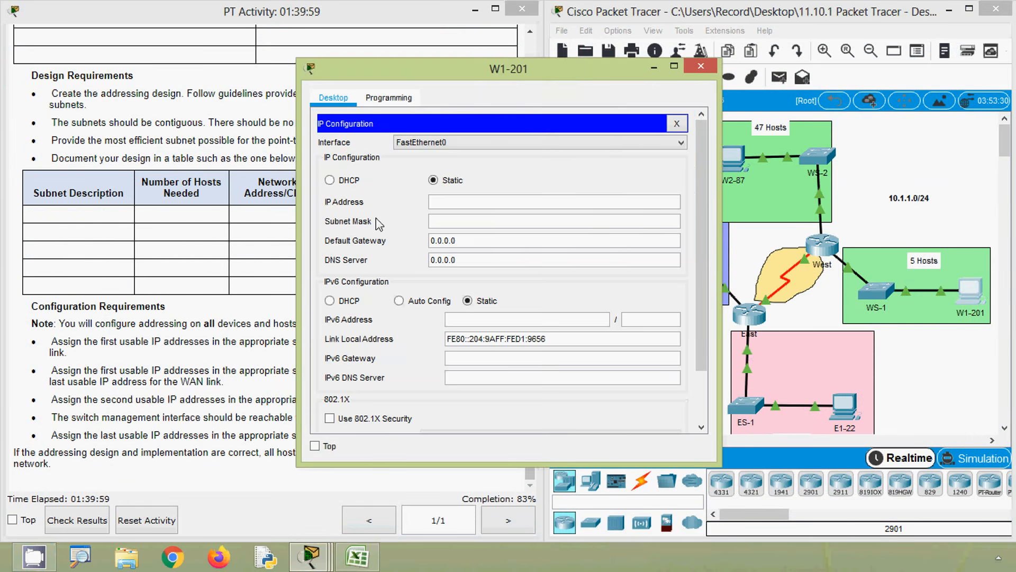
{"action": "left_click", "coordinate": [361, 560]}
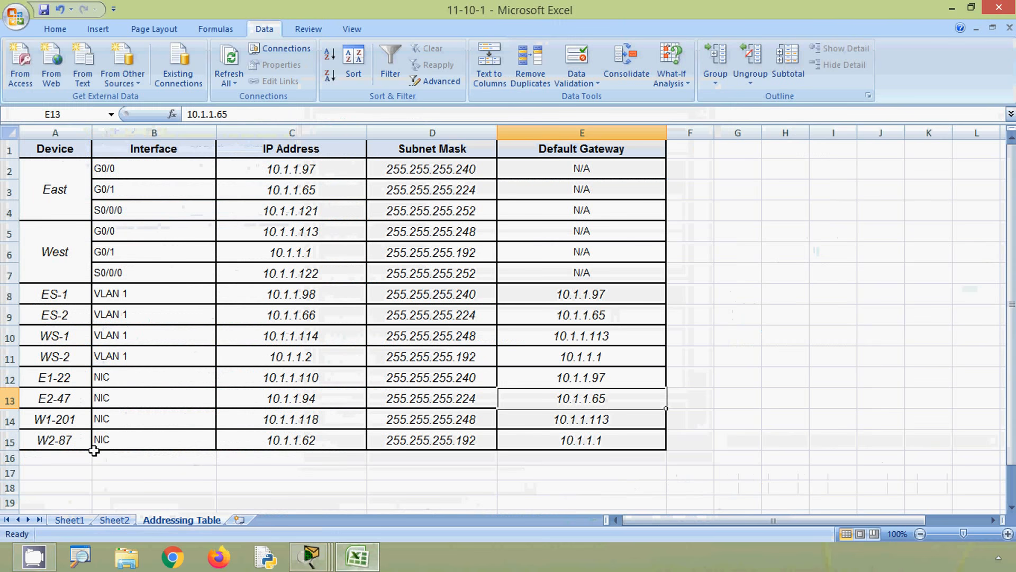
{"action": "left_click", "coordinate": [296, 424]}
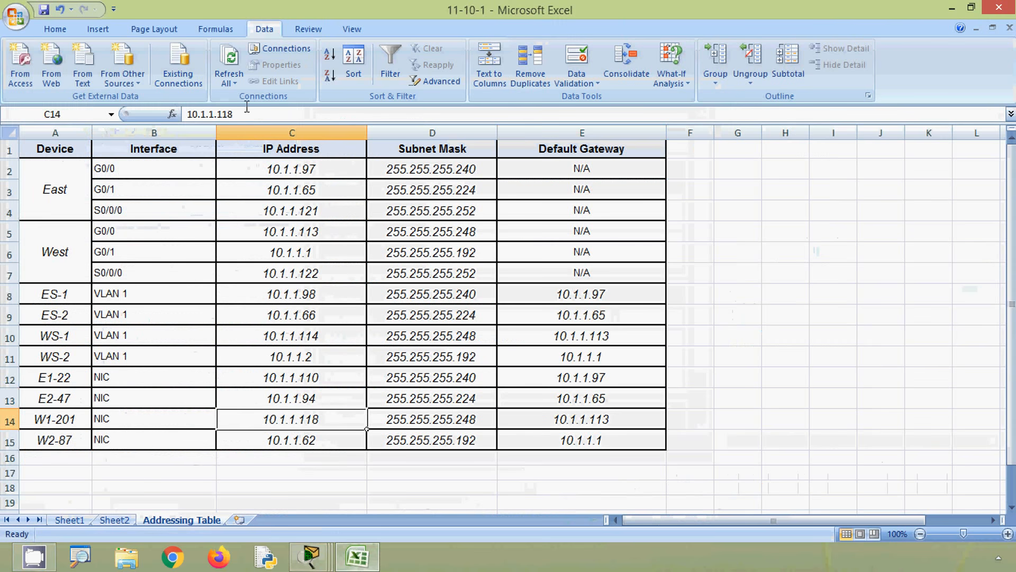
{"action": "left_click_drag", "start_coordinate": [245, 114], "coordinate": [177, 115]}
{"action": "key", "text": "ctrl+c"}
{"action": "key", "text": "alt+Tab"}
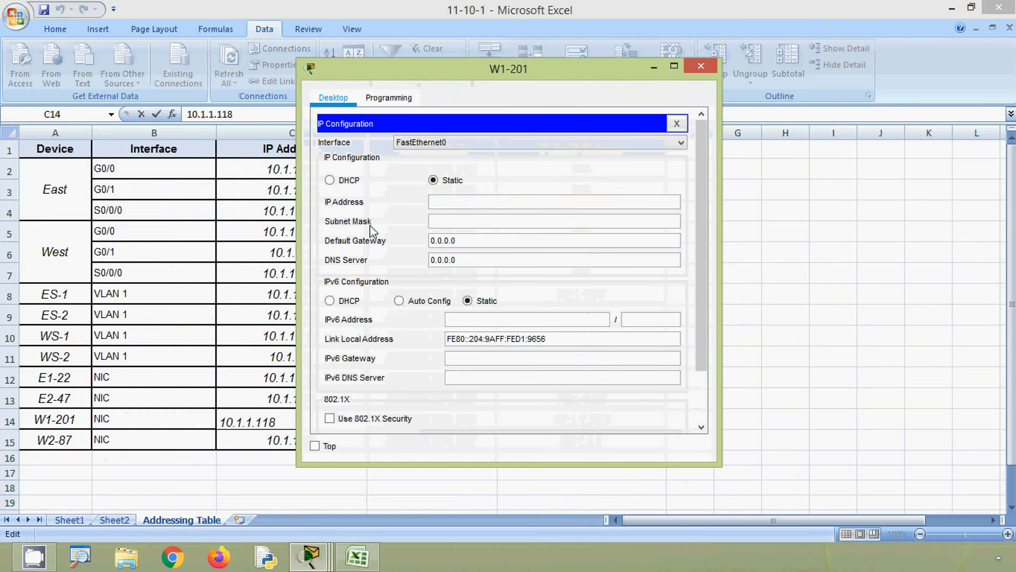
{"action": "key", "text": "ctrl+v"}
- Set W1-201's subnet mask to 255.255.255.248, copied from cell D14 of the Excel table
{"action": "left_click", "coordinate": [460, 223]}
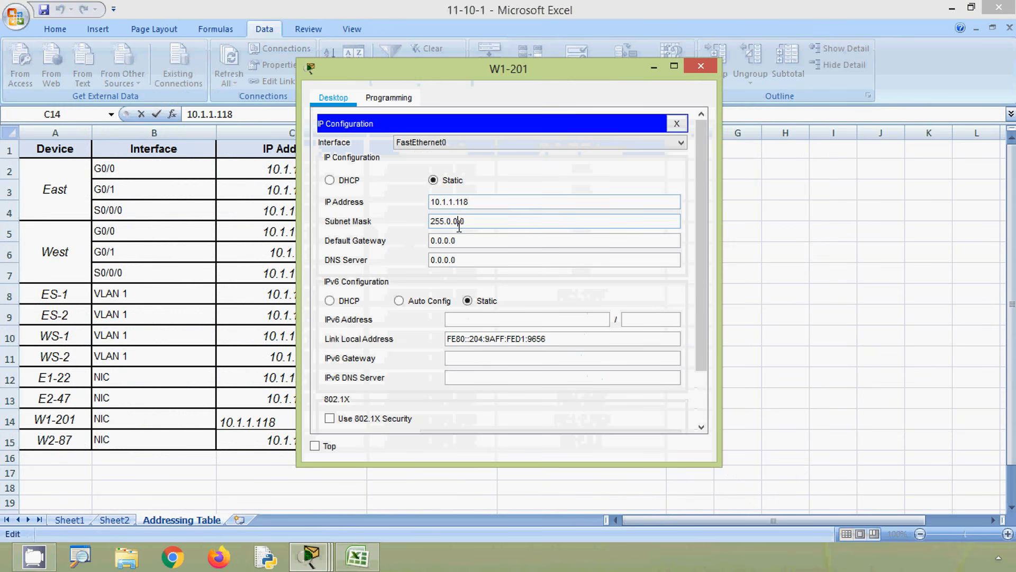
{"action": "key", "text": "alt+Tab"}
{"action": "key", "text": "Escape"}
{"action": "left_click", "coordinate": [396, 418]}
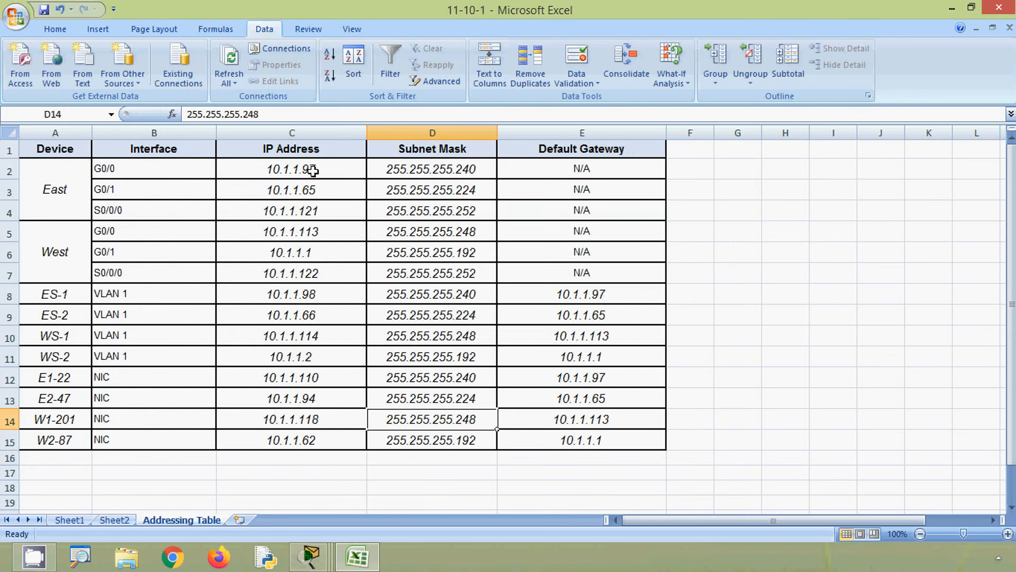
{"action": "left_click_drag", "start_coordinate": [269, 114], "coordinate": [186, 115]}
{"action": "key", "text": "ctrl+c"}
{"action": "key", "text": "alt+Tab"}
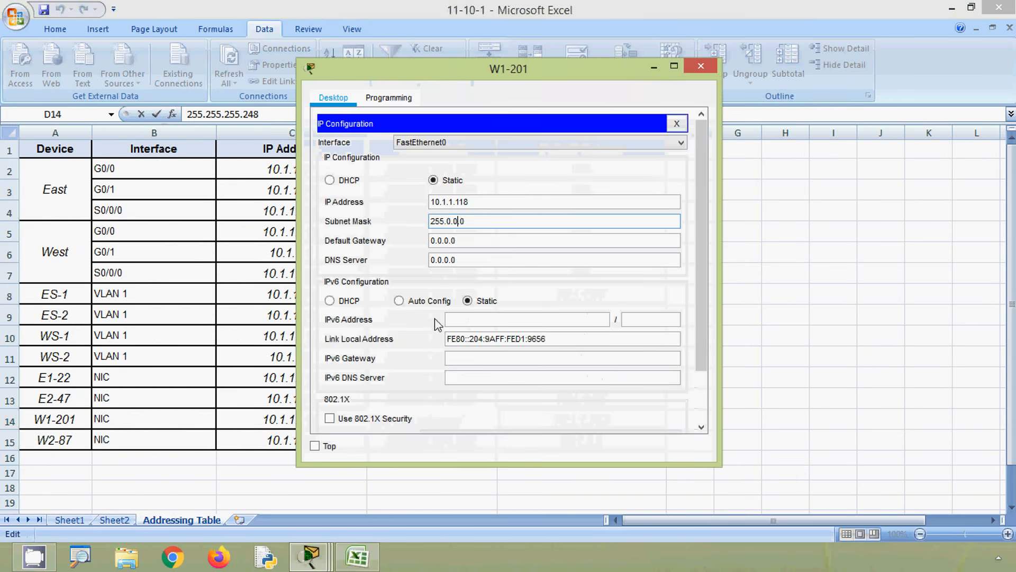
{"action": "key", "text": "ctrl+a"}
{"action": "key", "text": "ctrl+v"}
- Set W1-201's default gateway to 10.1.1.113, copied from cell E14 of the Excel table
{"action": "left_click_drag", "start_coordinate": [473, 243], "coordinate": [405, 240]}
{"action": "key", "text": "alt+Tab"}
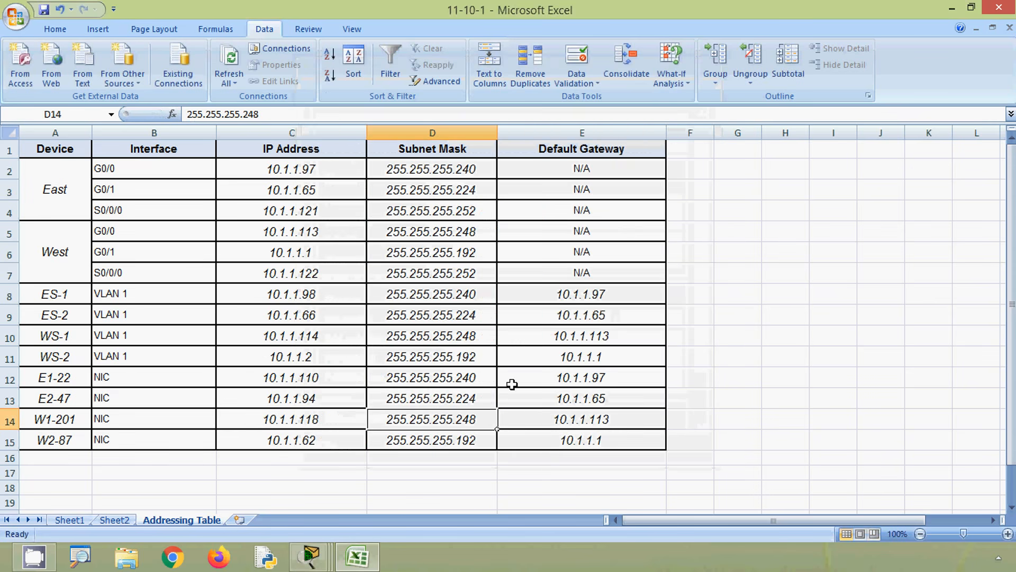
{"action": "left_click", "coordinate": [536, 417]}
{"action": "left_click_drag", "start_coordinate": [248, 114], "coordinate": [186, 114]}
{"action": "key", "text": "ctrl+c"}
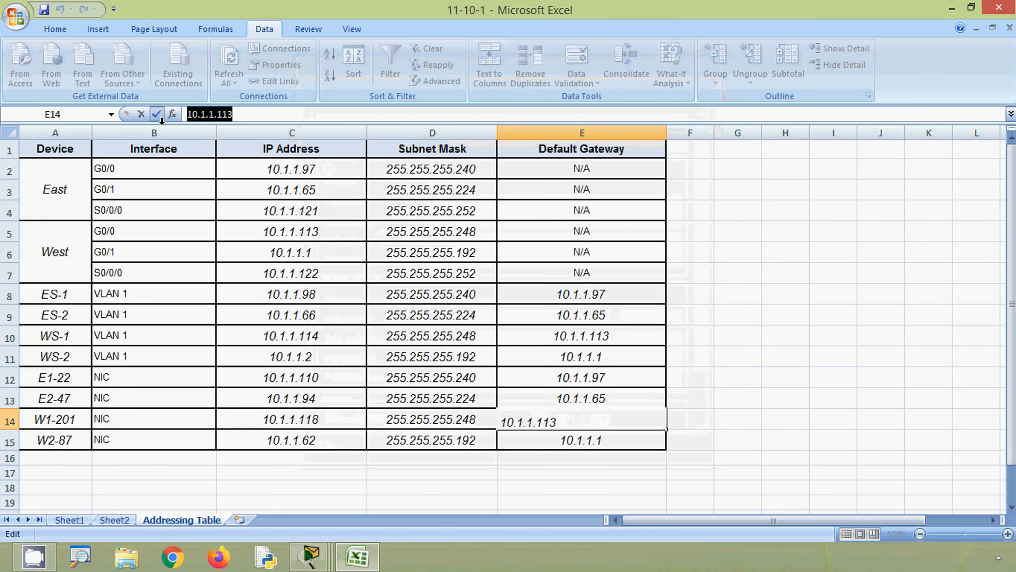
{"action": "key", "text": "alt+Tab"}
{"action": "key", "text": "ctrl+v"}
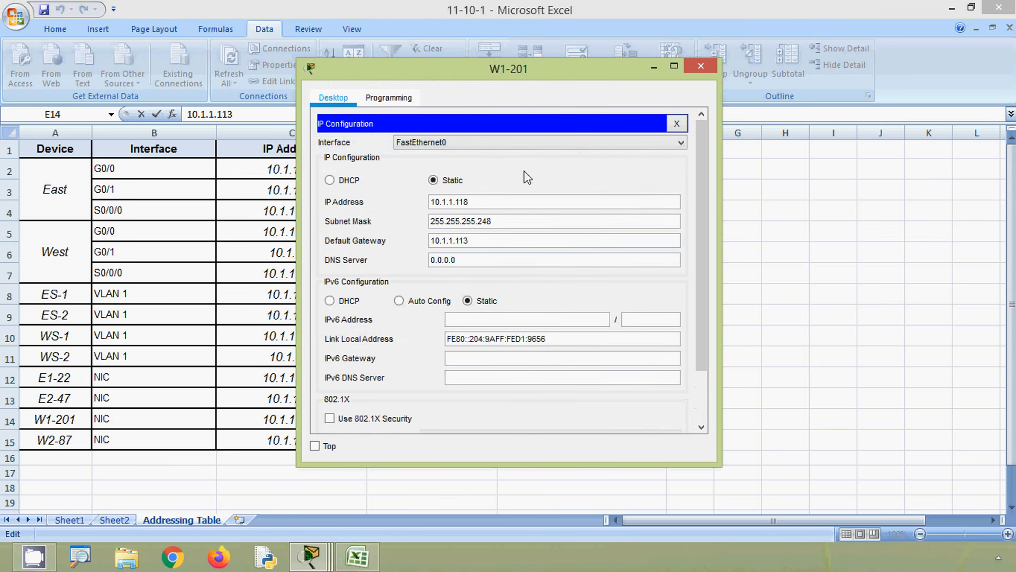
- Close W1-201, open W2-87's IP configuration and set its IP address to 10.1.1.62, copied from cell C15 of the Excel addressing table
{"action": "left_click", "coordinate": [701, 65]}
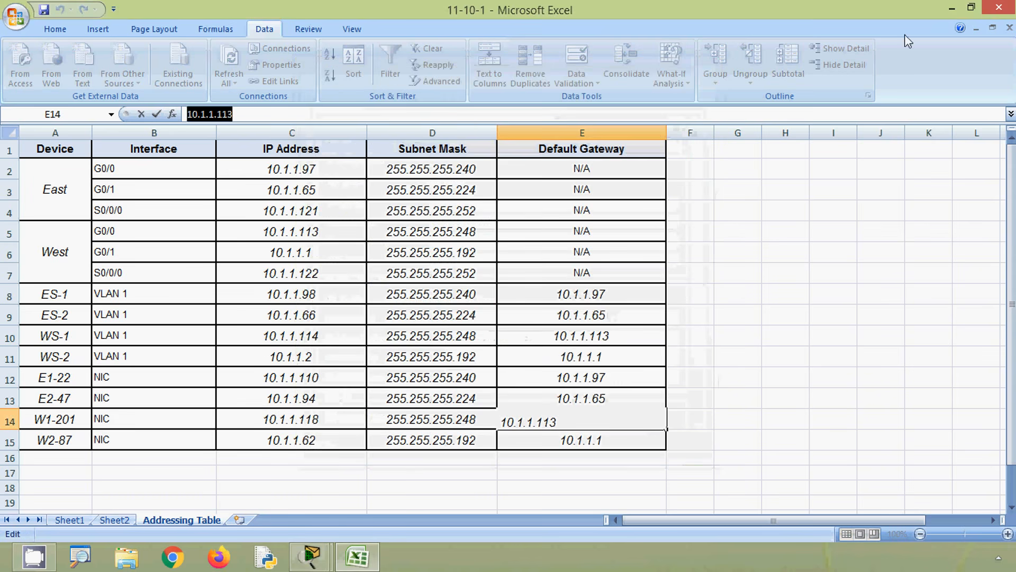
{"action": "left_click", "coordinate": [951, 9]}
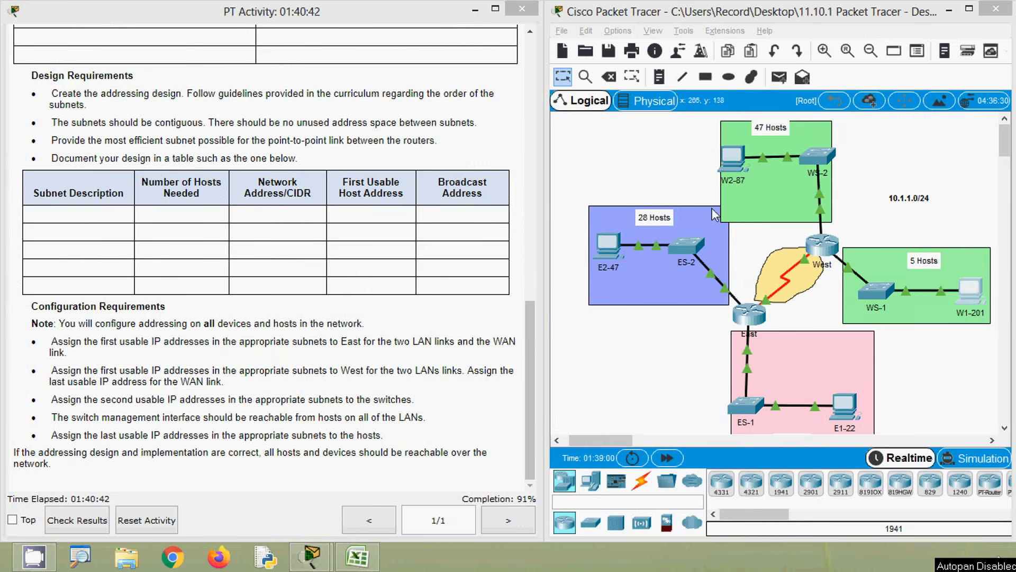
{"action": "left_click", "coordinate": [732, 158]}
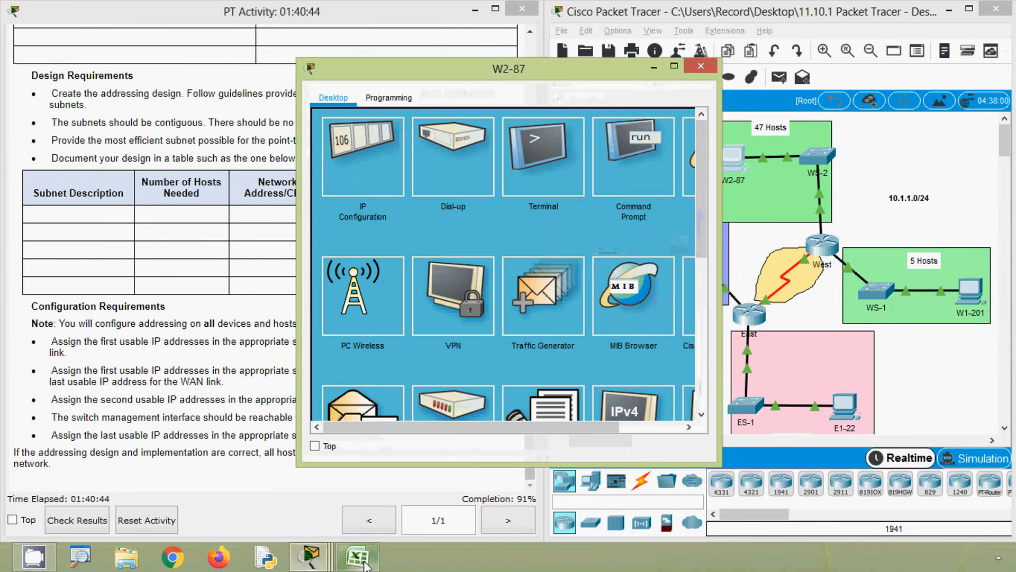
{"action": "left_click", "coordinate": [359, 556]}
{"action": "left_click", "coordinate": [291, 442]}
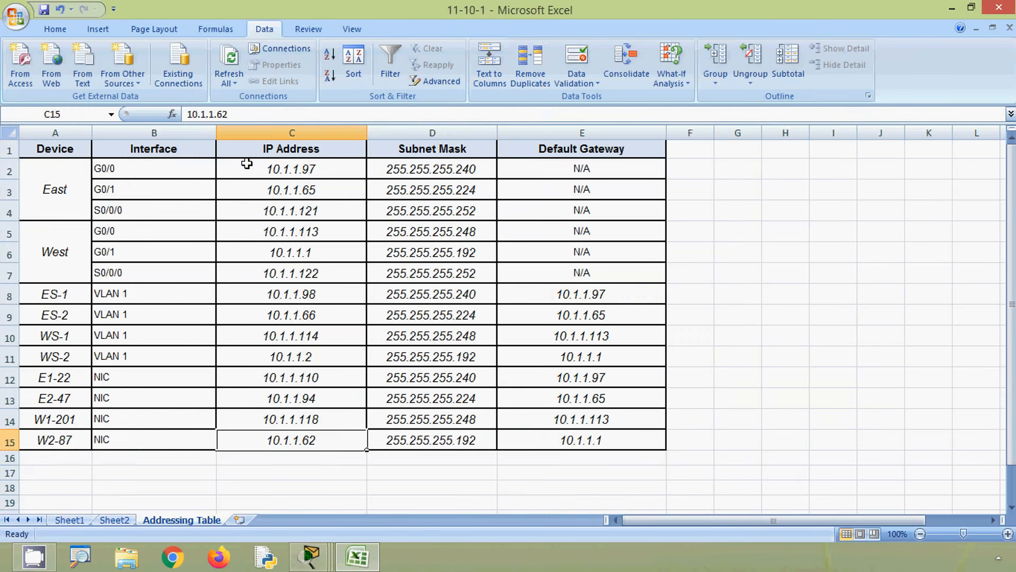
{"action": "left_click_drag", "start_coordinate": [230, 114], "coordinate": [155, 117]}
{"action": "key", "text": "ctrl+c"}
{"action": "key", "text": "alt+Tab"}
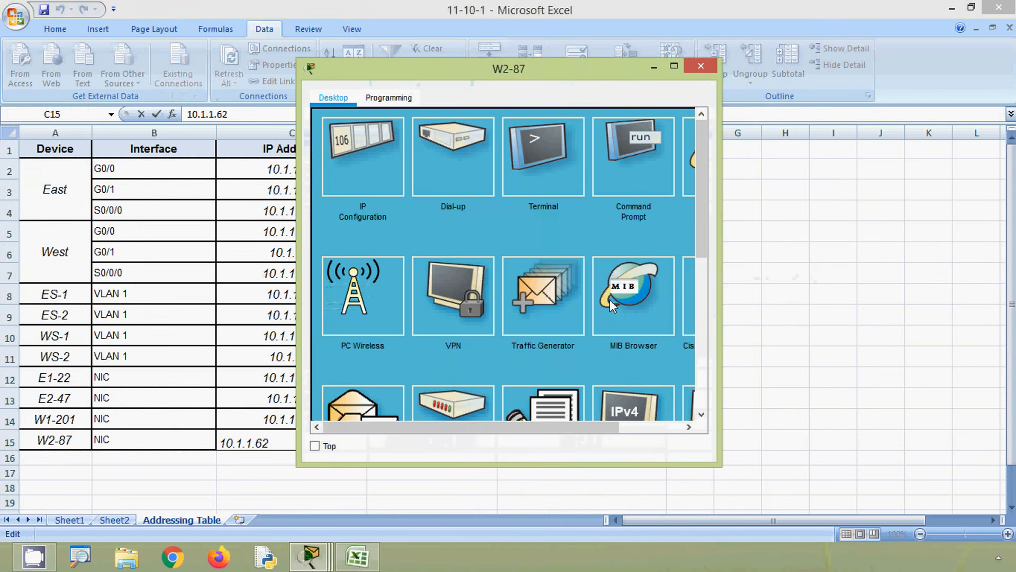
{"action": "left_click", "coordinate": [372, 180]}
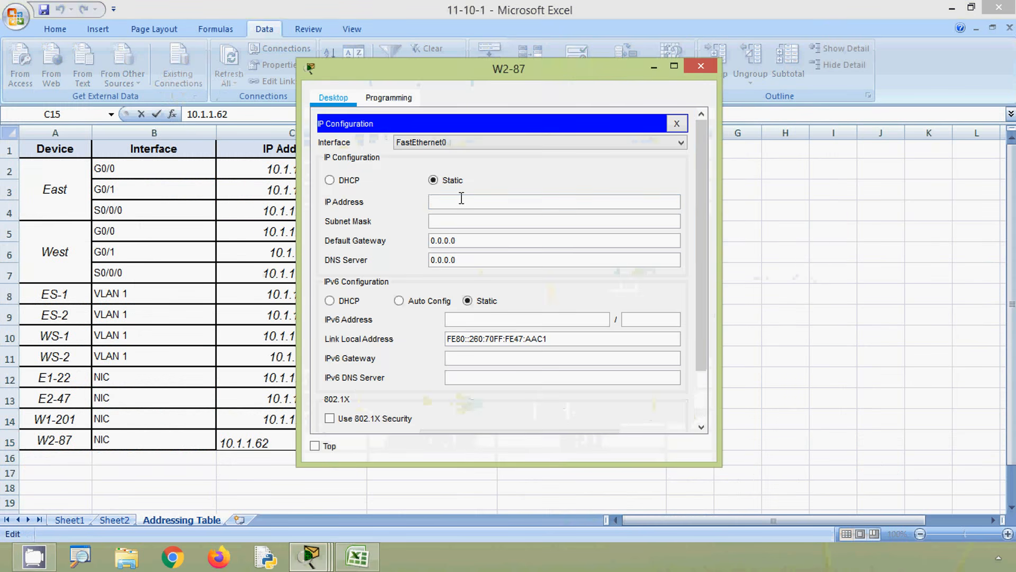
{"action": "left_click", "coordinate": [462, 201]}
{"action": "key", "text": "ctrl+v"}
- Set W2-87's subnet mask to 255.255.255.192, copied from cell D15 of the Excel table
{"action": "left_click", "coordinate": [461, 221]}
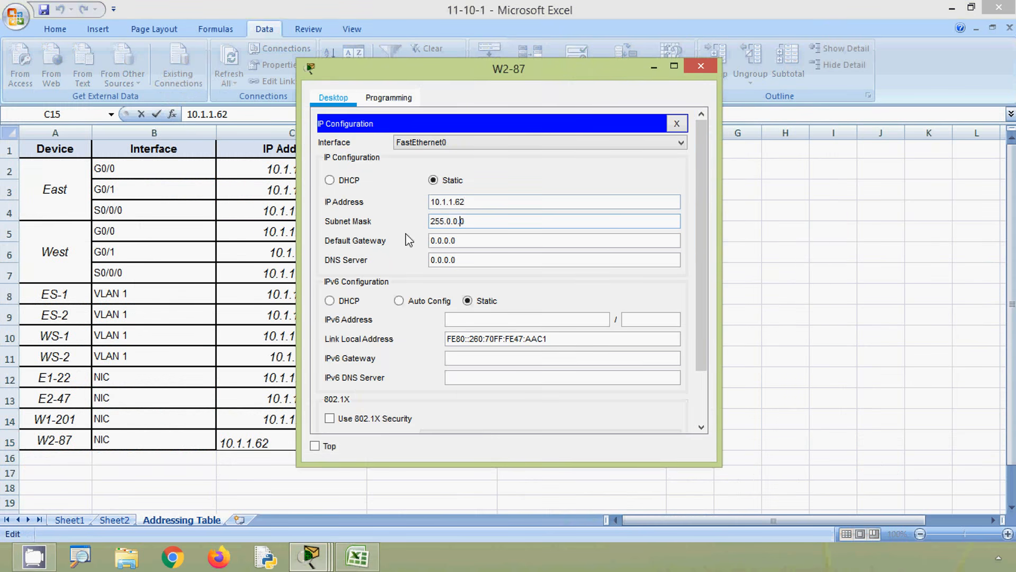
{"action": "left_click", "coordinate": [253, 415]}
{"action": "left_click", "coordinate": [397, 443]}
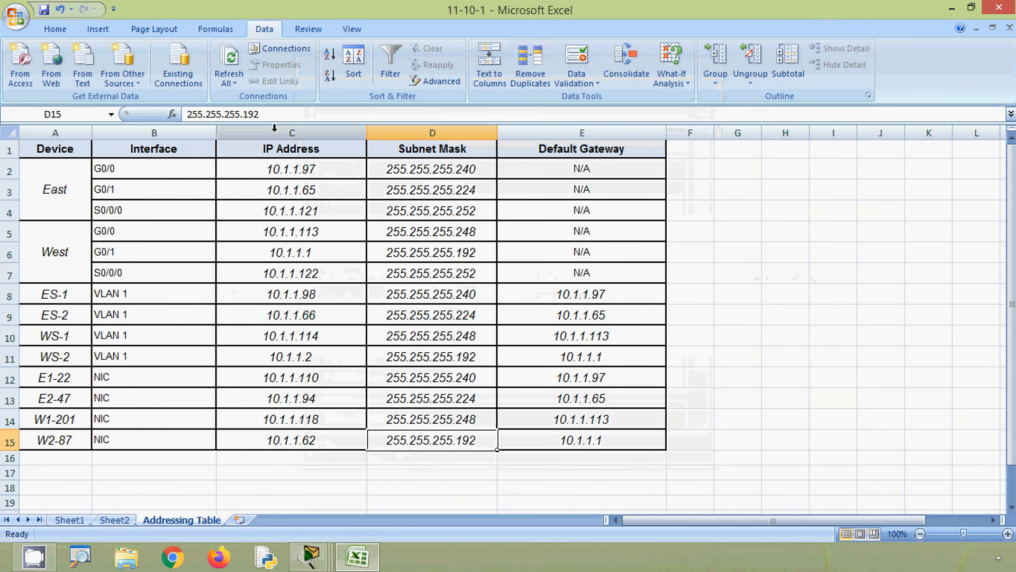
{"action": "left_click_drag", "start_coordinate": [188, 114], "coordinate": [258, 114]}
{"action": "key", "text": "ctrl+c"}
{"action": "key", "text": "alt+Tab"}
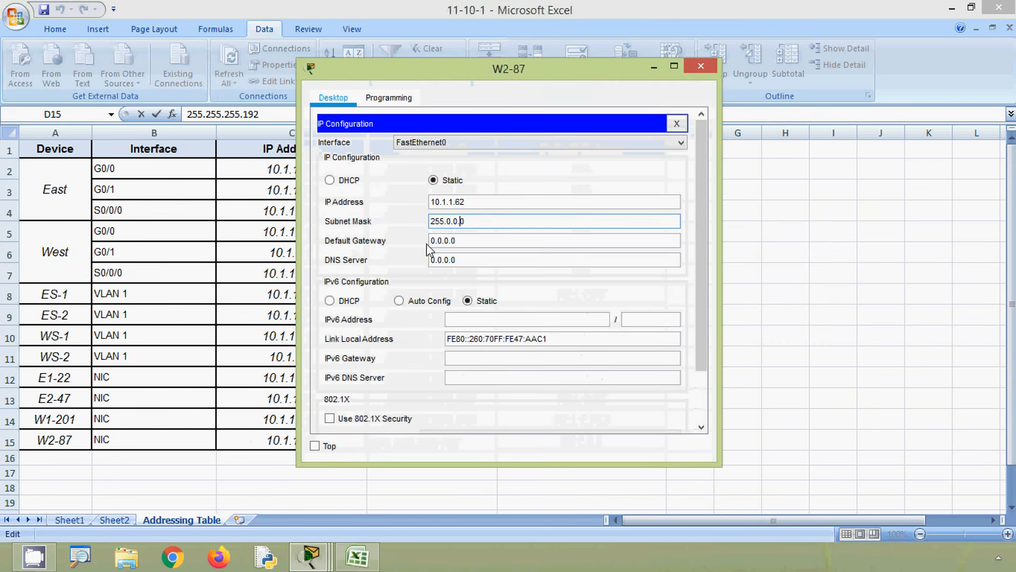
{"action": "left_click_drag", "start_coordinate": [480, 221], "coordinate": [386, 223]}
{"action": "key", "text": "ctrl+v"}
- Set W2-87's default gateway to 10.1.1.1, copied from cell E15 of the Excel table, and close the host's window
{"action": "key", "text": "alt+Tab"}
{"action": "left_click", "coordinate": [564, 440]}
{"action": "left_click_drag", "start_coordinate": [259, 114], "coordinate": [186, 115]}
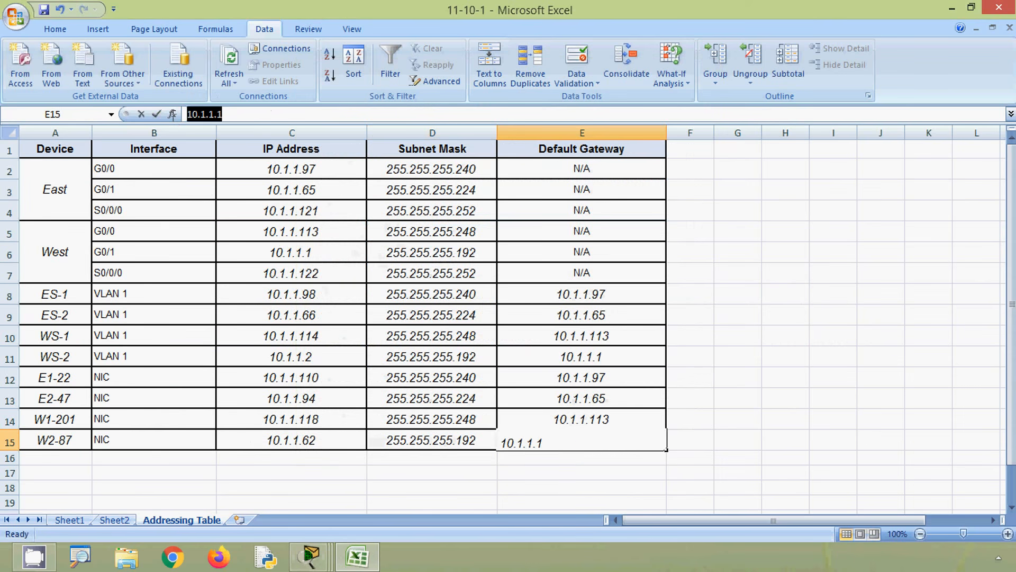
{"action": "key", "text": "ctrl+c"}
{"action": "key", "text": "alt+Tab"}
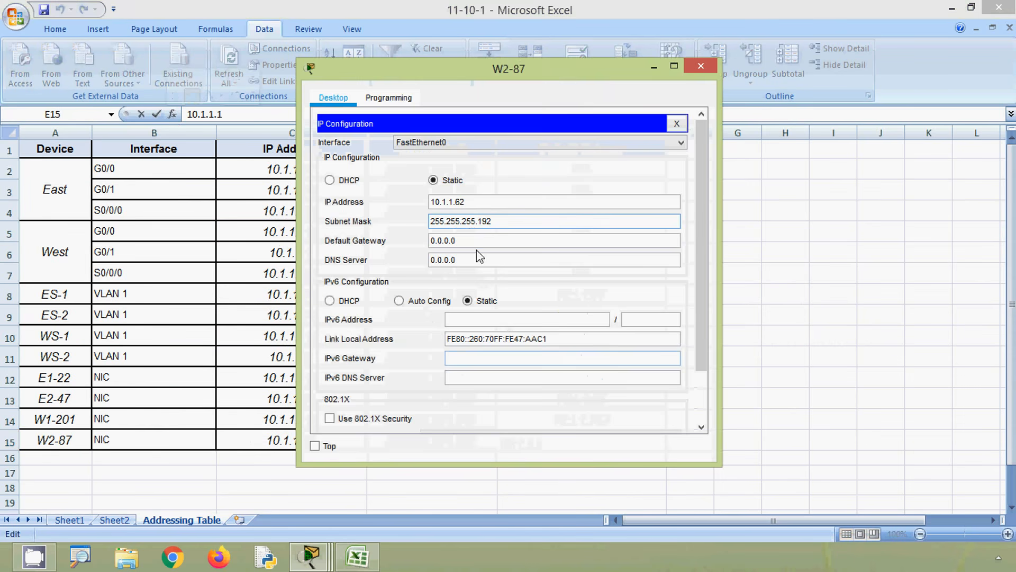
{"action": "key", "text": "Tab"}
{"action": "key", "text": "ctrl+v"}
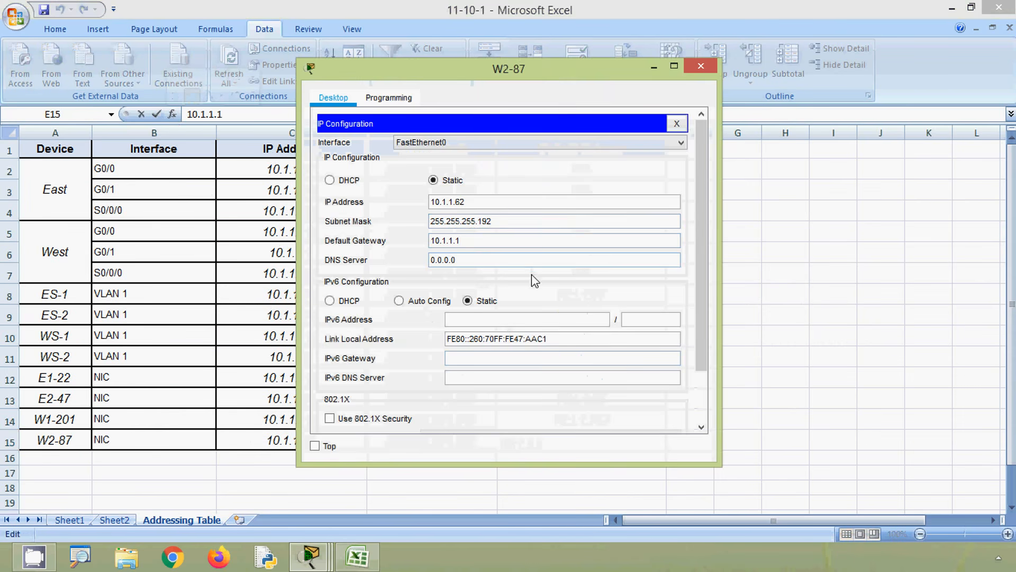
{"action": "left_click", "coordinate": [701, 65]}
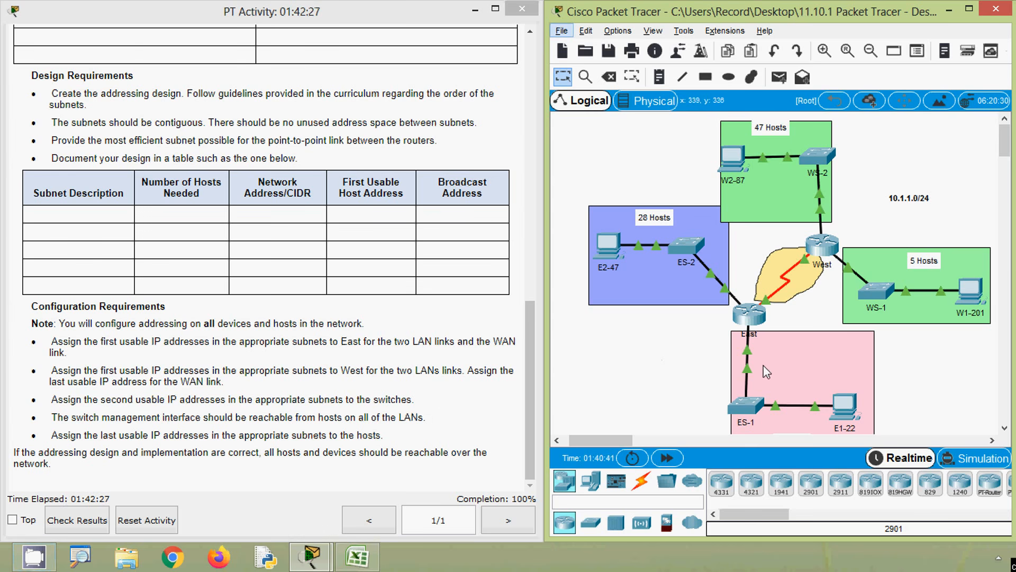
- Ping E2-47 from E1-22's command prompt, using the address 10.1.1.94 copied from cell C13 of the Excel table
{"action": "left_click", "coordinate": [849, 410]}
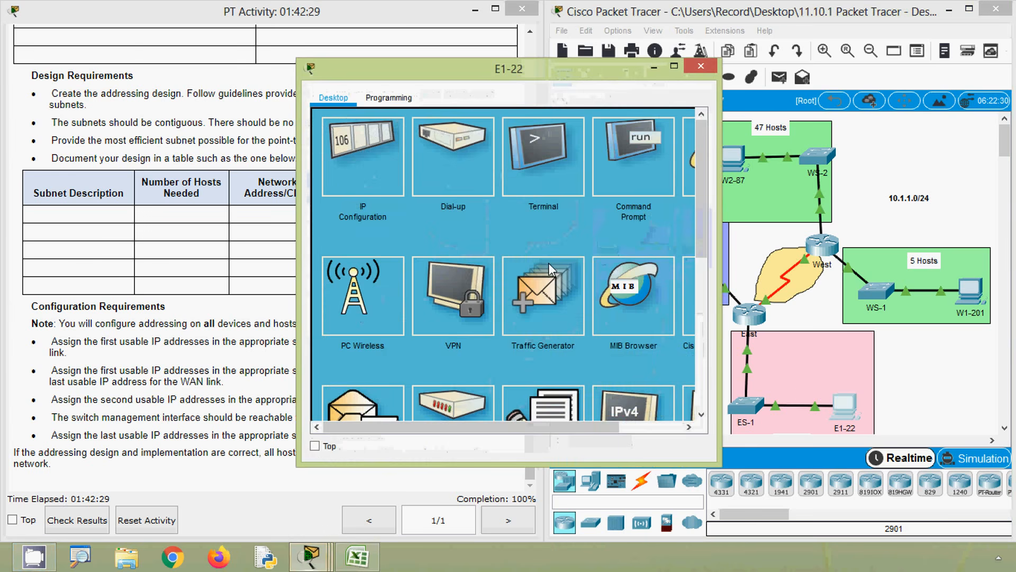
{"action": "left_click", "coordinate": [616, 187]}
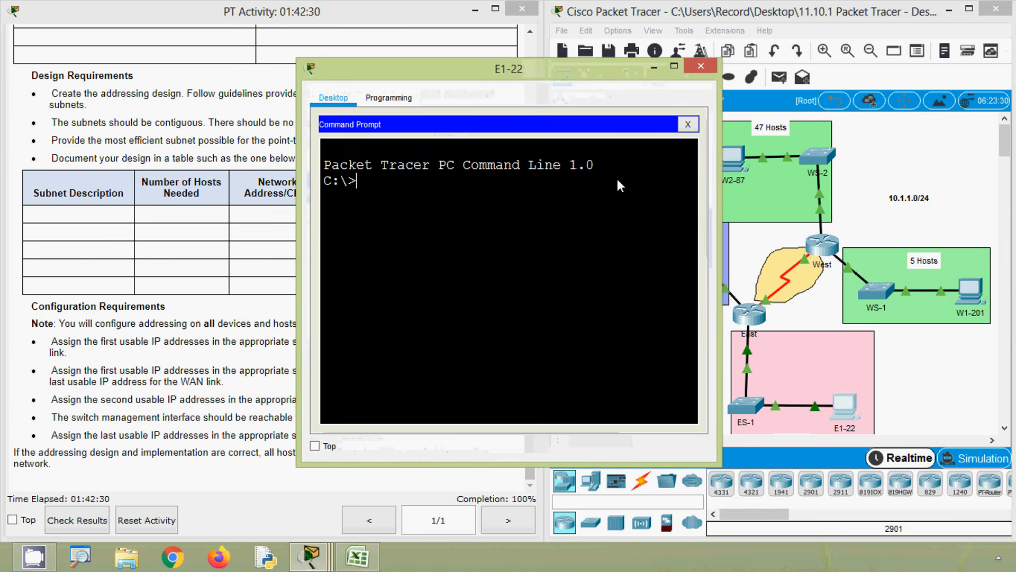
{"action": "left_click", "coordinate": [358, 556]}
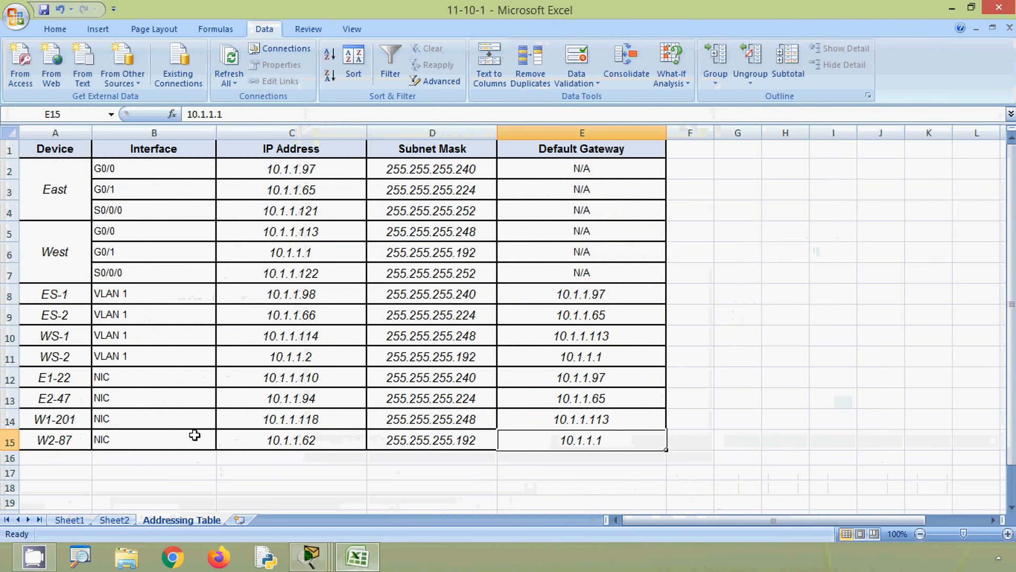
{"action": "left_click", "coordinate": [10, 400]}
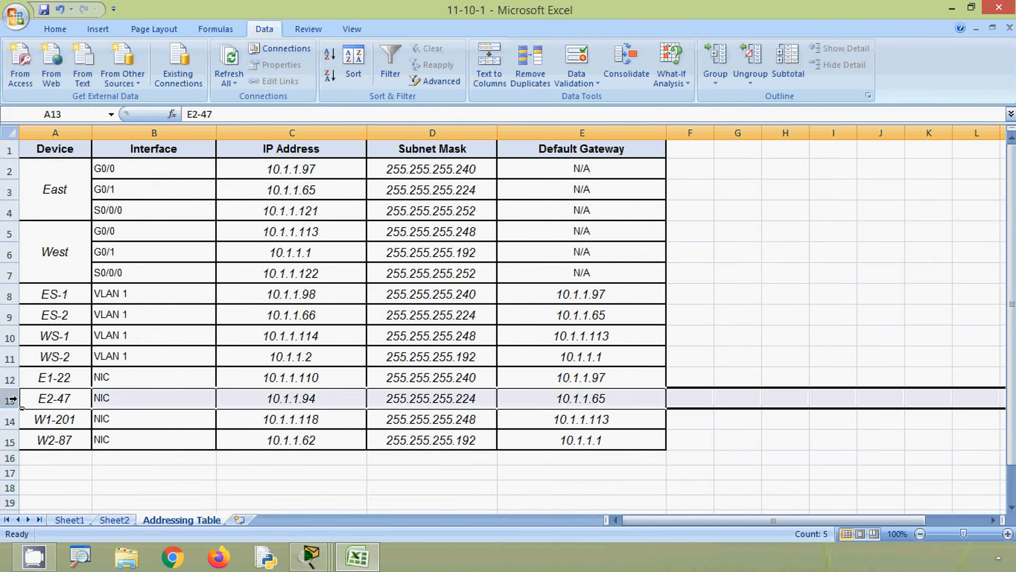
{"action": "left_click", "coordinate": [272, 397]}
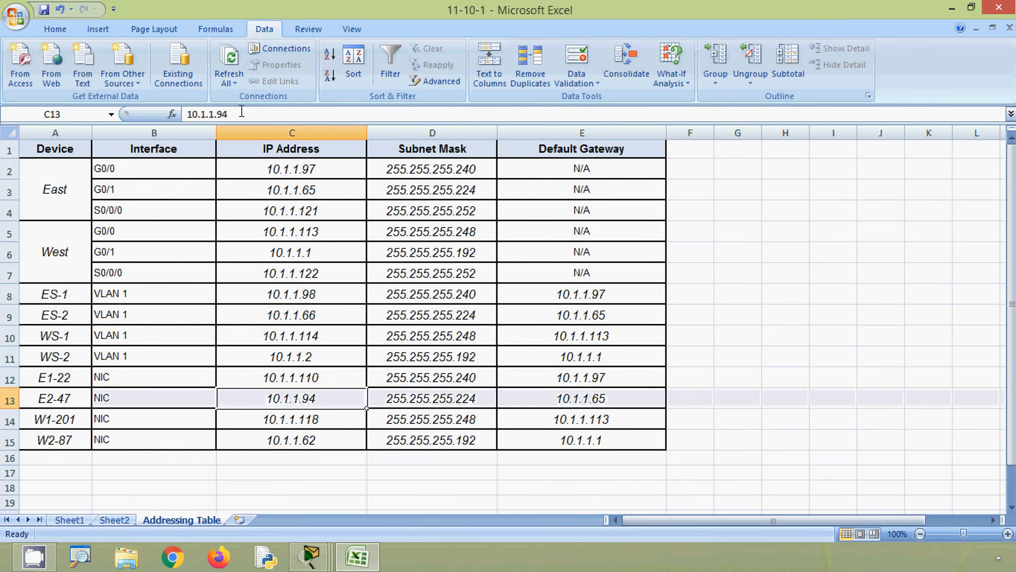
{"action": "left_click_drag", "start_coordinate": [241, 112], "coordinate": [187, 113]}
{"action": "key", "text": "ctrl+c"}
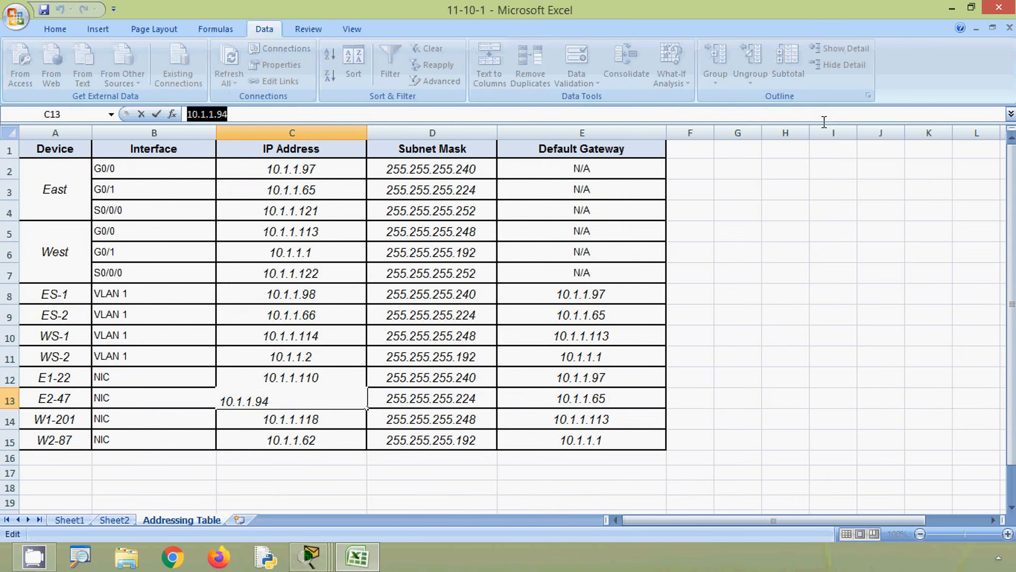
{"action": "key", "text": "alt+Tab"}
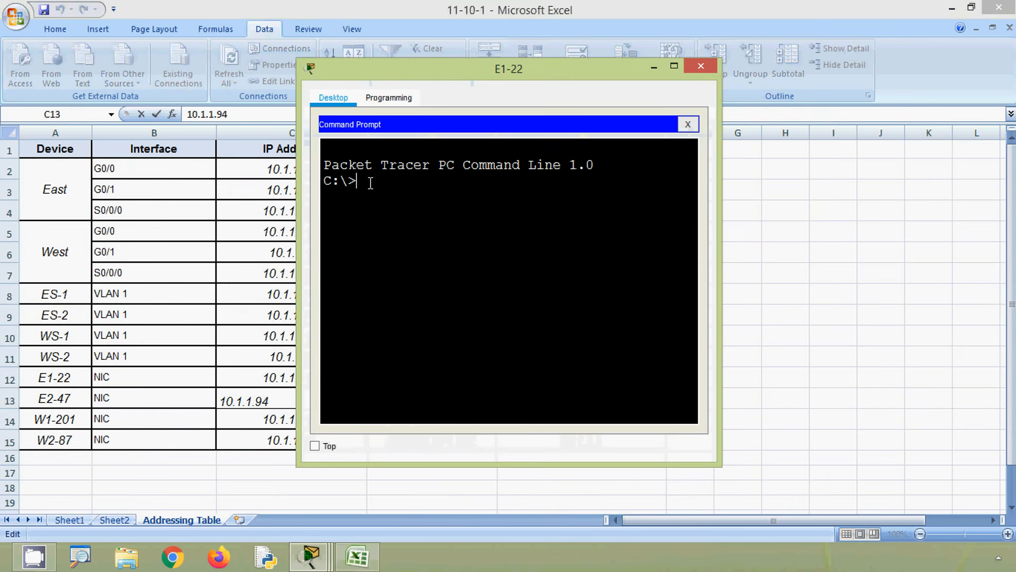
{"action": "type", "text": "ping"}
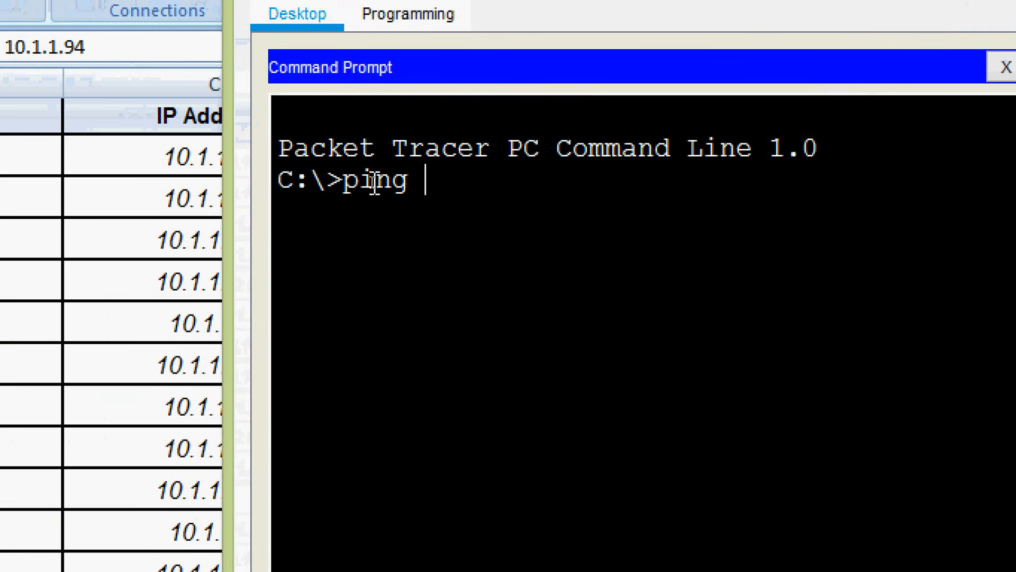
{"action": "right_click", "coordinate": [446, 178]}
{"action": "left_click", "coordinate": [463, 227]}
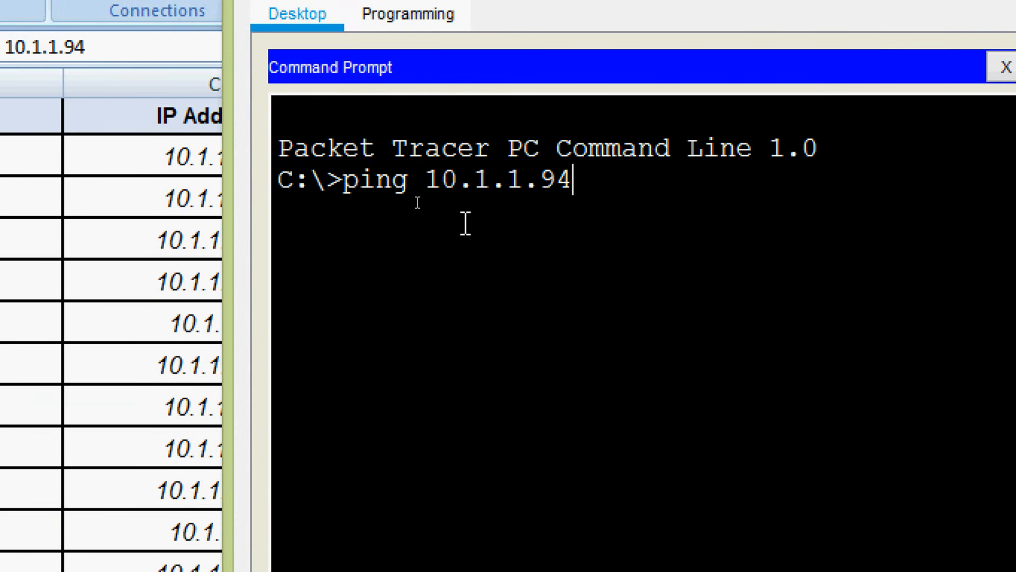
{"action": "key", "text": "Return"}
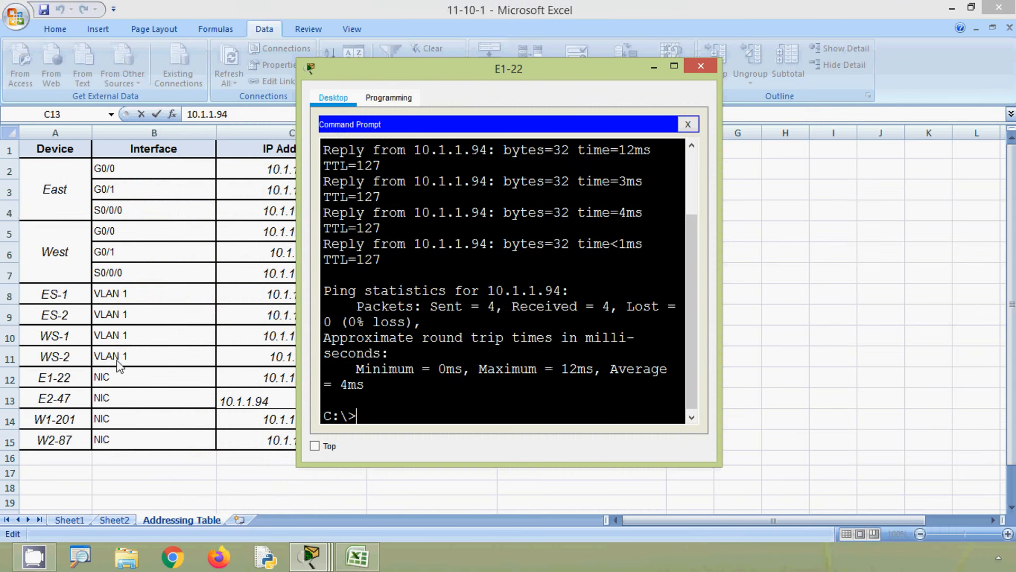
- Ping W1-201 from E1-22 using 10.1.1.118 copied from cell C14, and return to the beginning of the activity instructions
{"action": "left_click", "coordinate": [8, 424]}
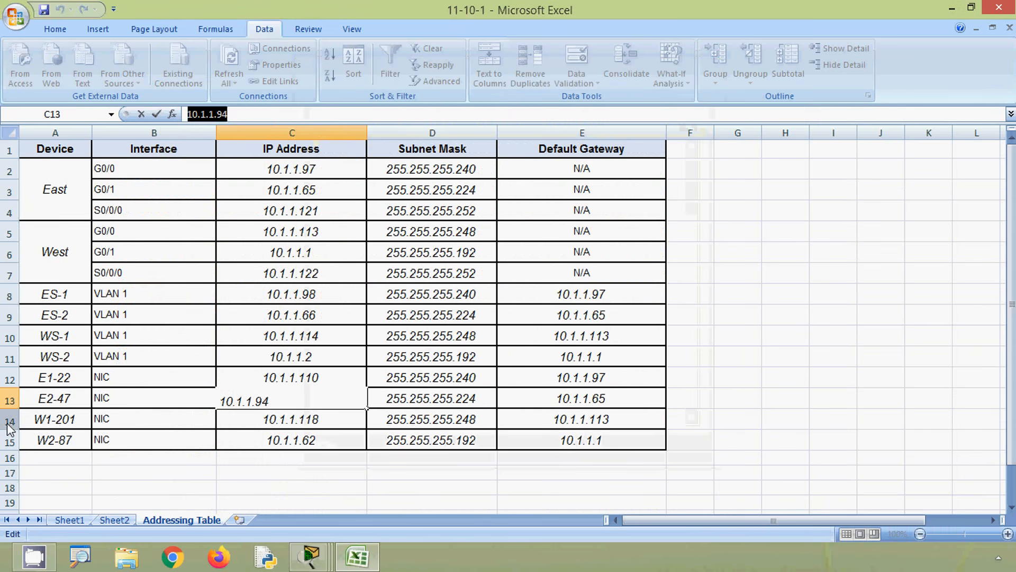
{"action": "left_click", "coordinate": [259, 420]}
{"action": "left_click_drag", "start_coordinate": [233, 114], "coordinate": [170, 115]}
{"action": "key", "text": "ctrl+c"}
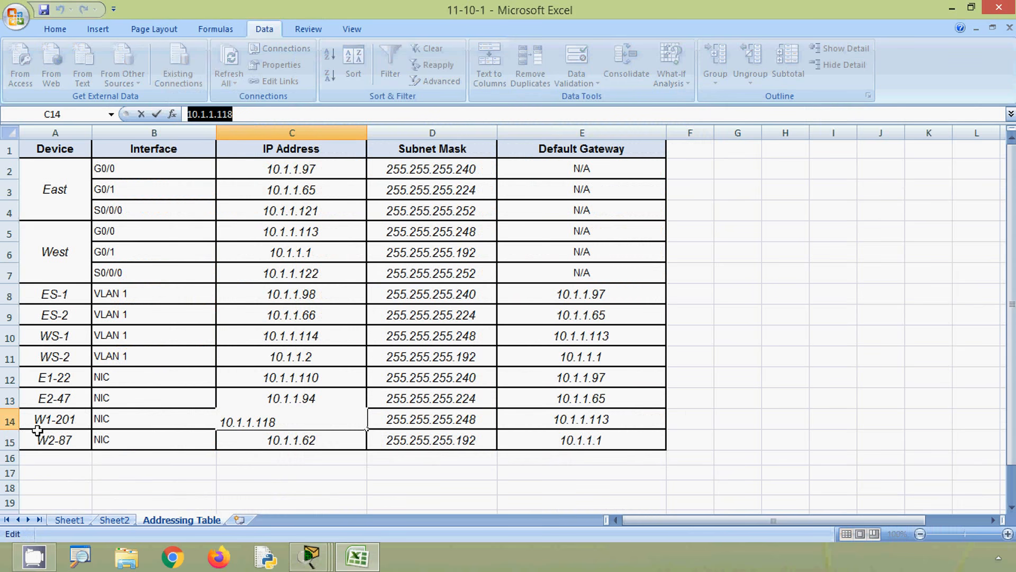
{"action": "key", "text": "alt+Tab"}
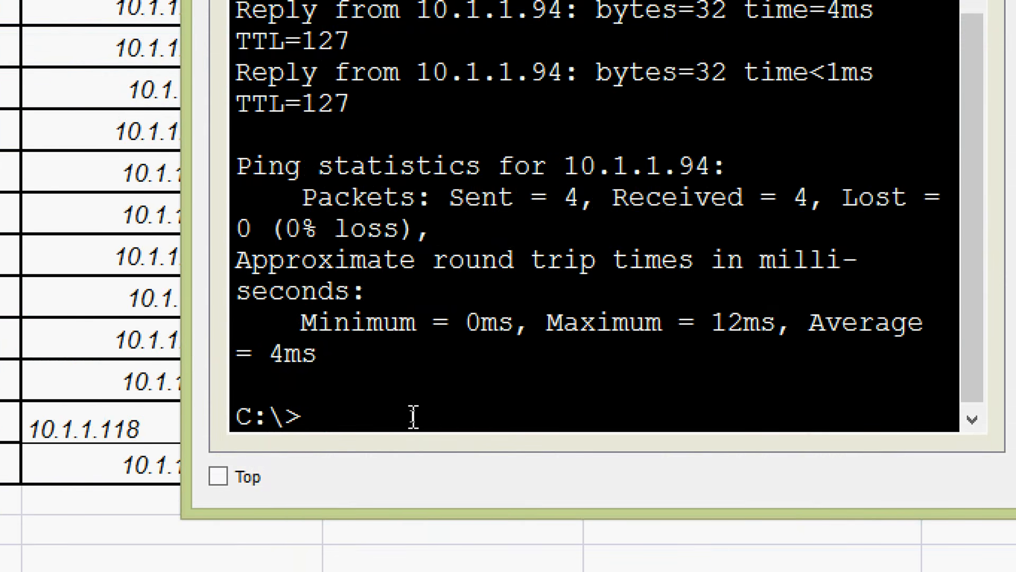
{"action": "type", "text": "ping"}
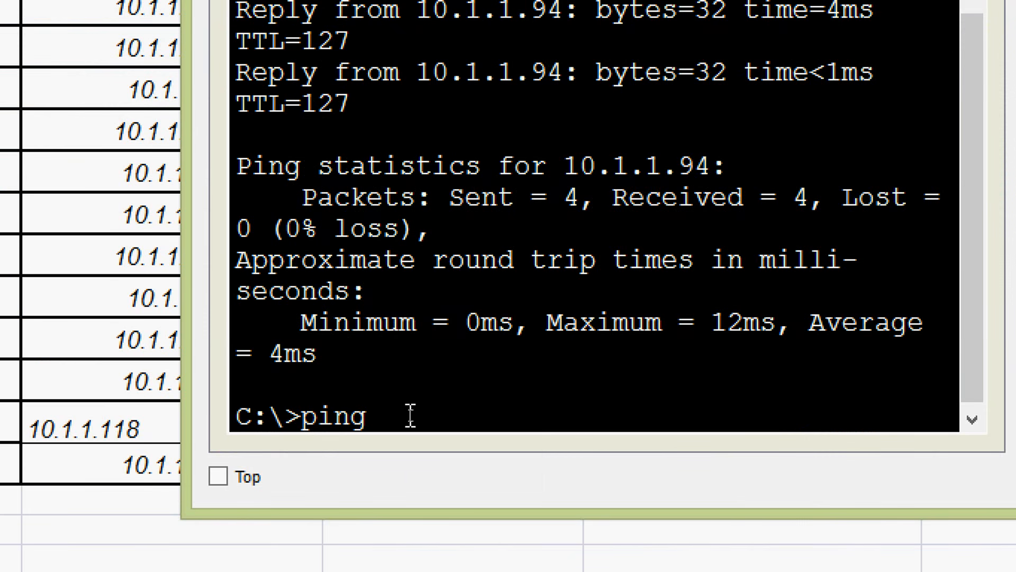
{"action": "right_click", "coordinate": [411, 416]}
{"action": "left_click", "coordinate": [482, 465]}
{"action": "key", "text": "Return"}
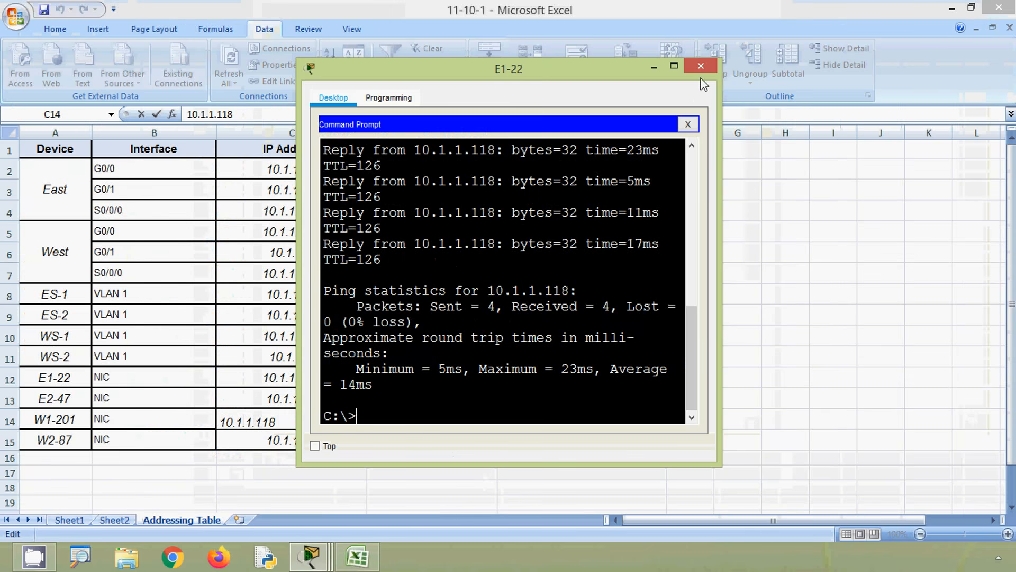
{"action": "left_click", "coordinate": [701, 66]}
{"action": "left_click", "coordinate": [951, 9]}
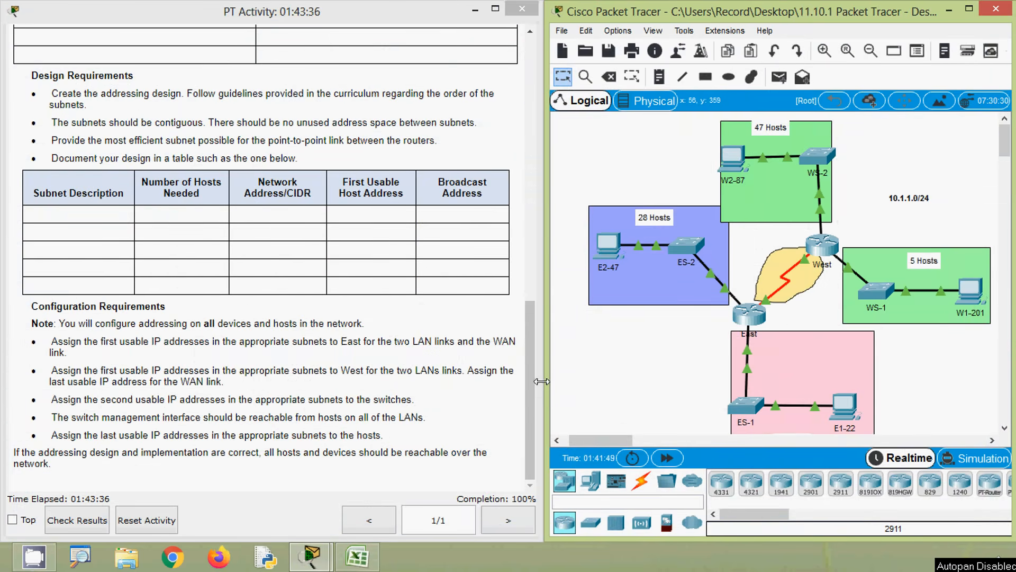
{"action": "left_click_drag", "start_coordinate": [529, 381], "coordinate": [522, 114]}
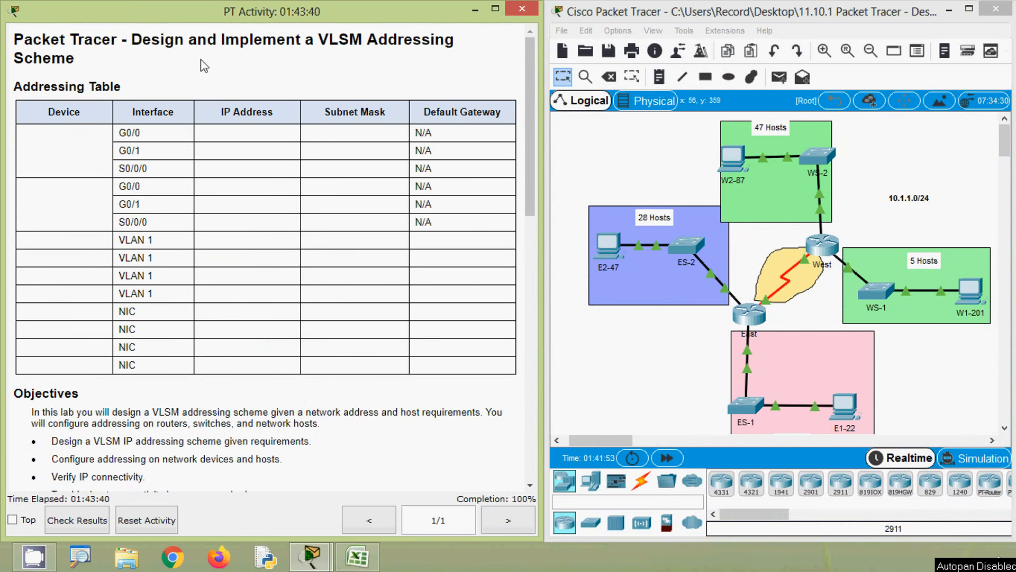